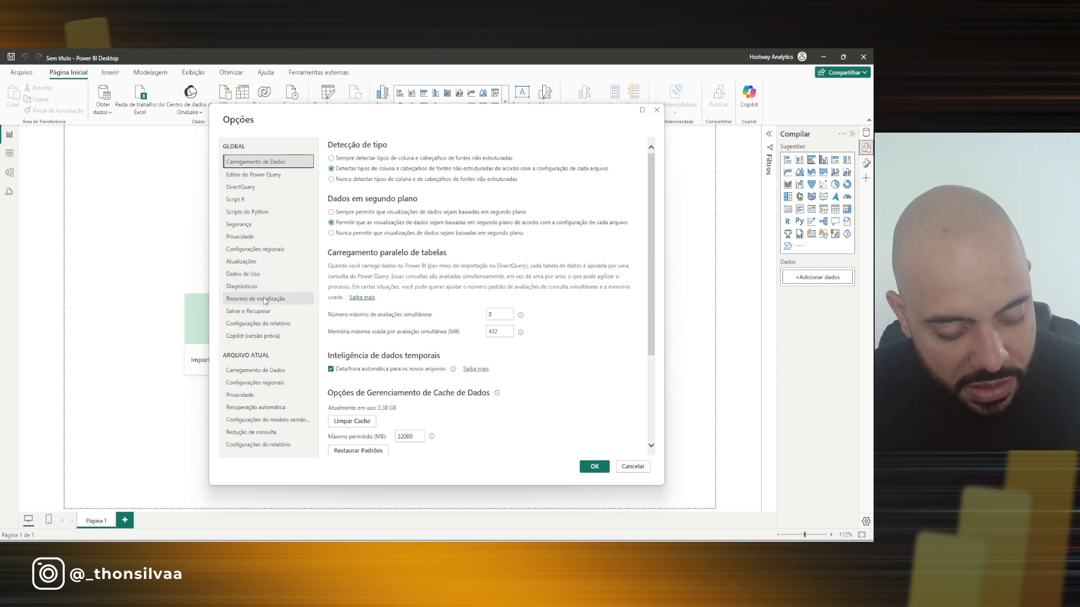
mouse_move(333, 241)
mouse_down()
mouse_move(275, 288)
mouse_move(302, 293)
mouse_up()
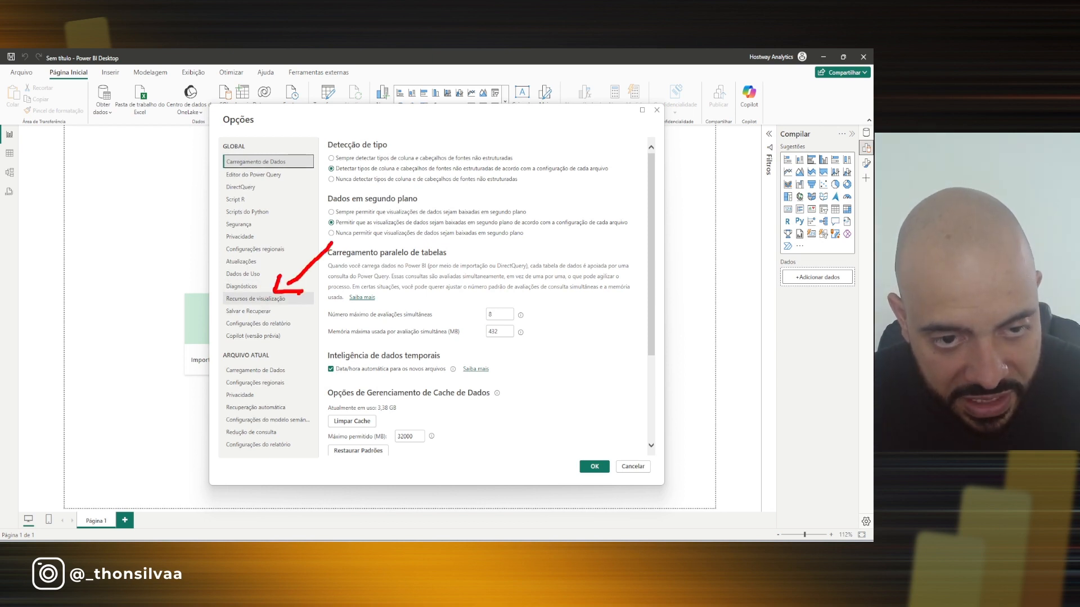
key(Escape)
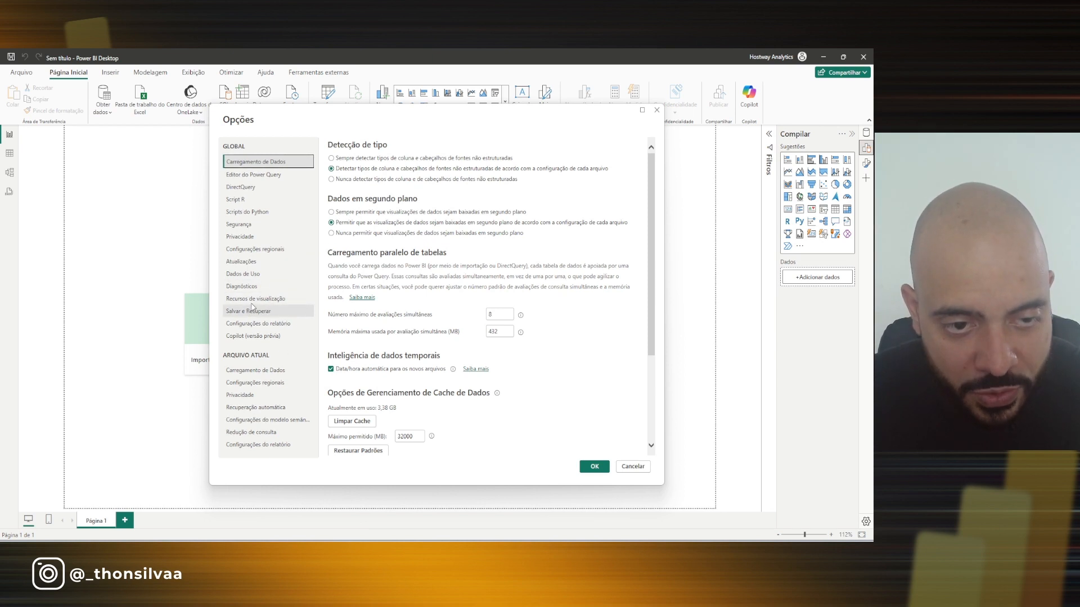
Enable the "List slicer visual" preview feature in the global options, then accept the restart notice and apply the options
click(255, 299)
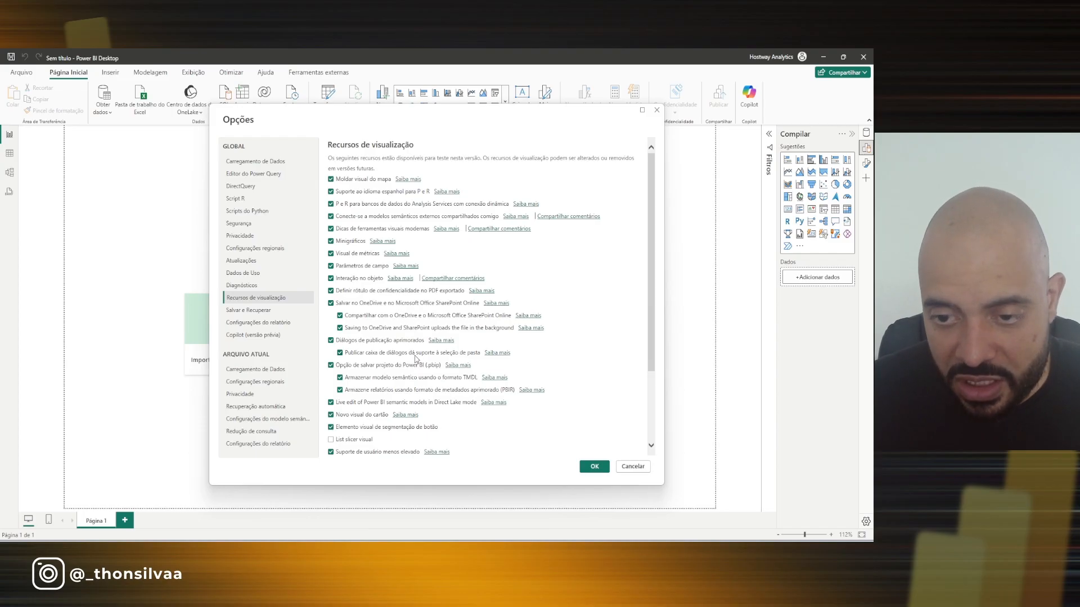
scroll(415, 359, down, 3)
click(331, 341)
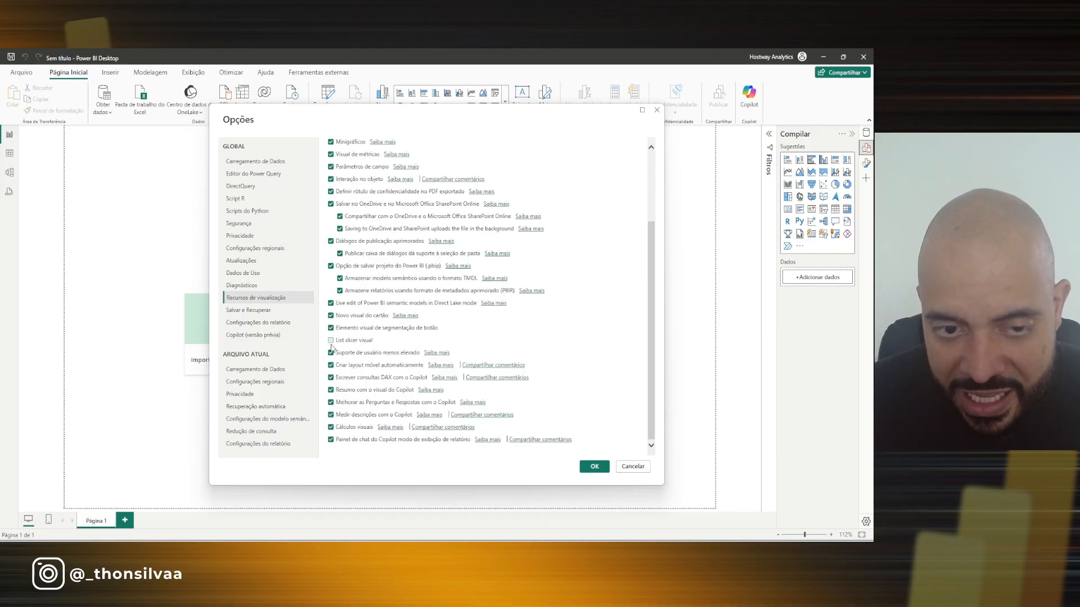
scroll(378, 365, up, 3)
scroll(377, 305, down, 3)
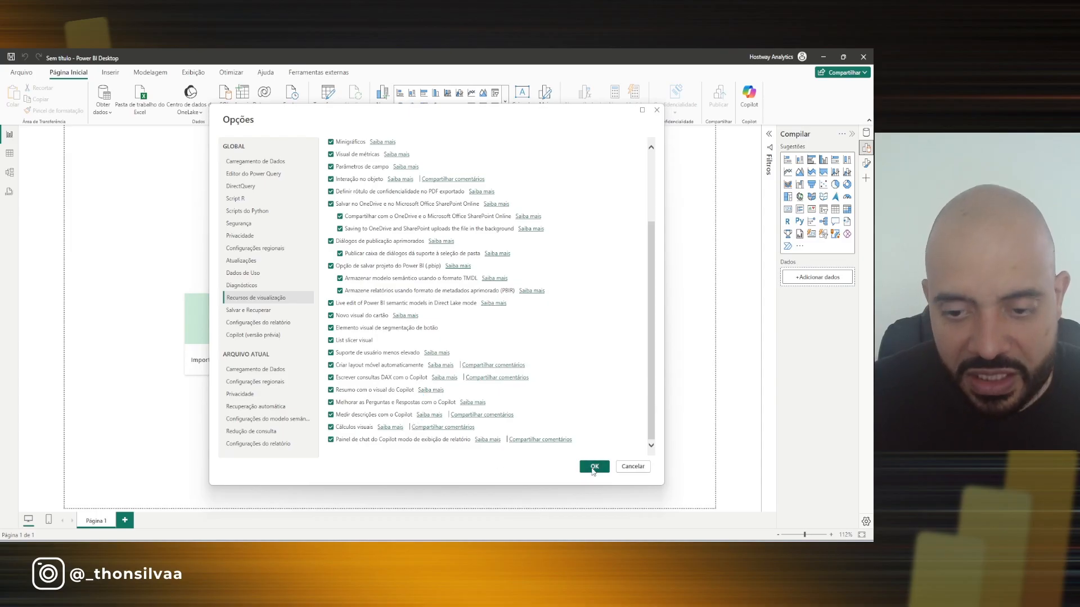
click(593, 468)
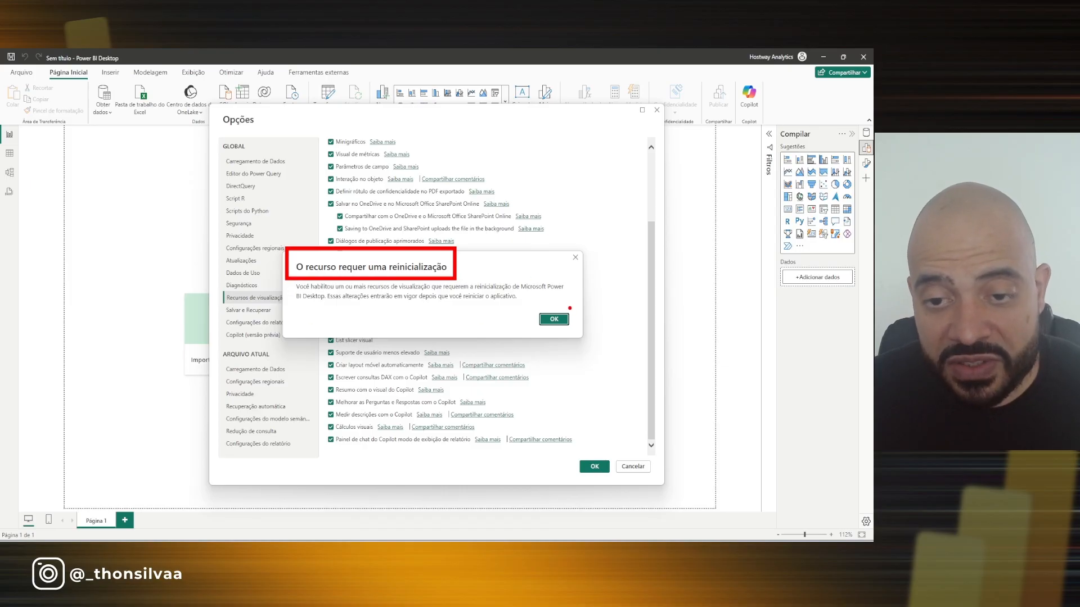
click(554, 320)
click(594, 466)
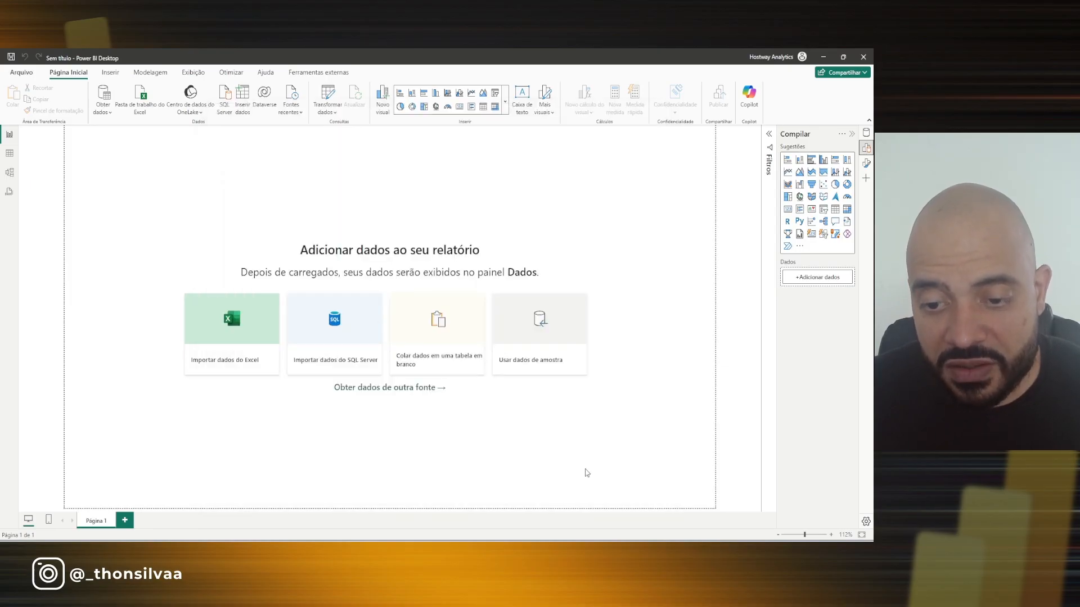
Restart the program without saving the changes and start a blank report
click(862, 57)
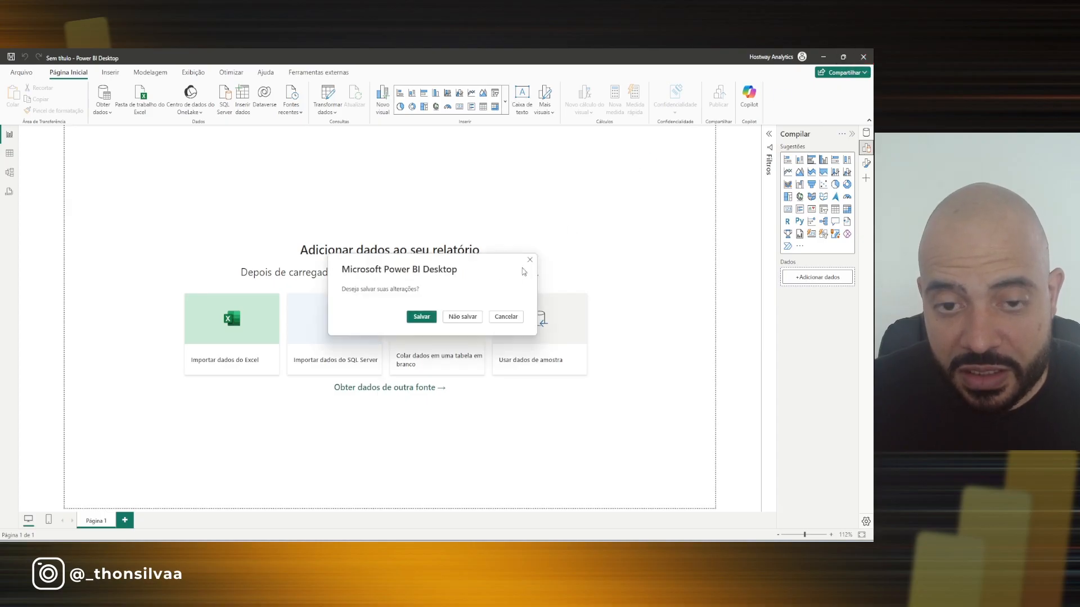
click(450, 319)
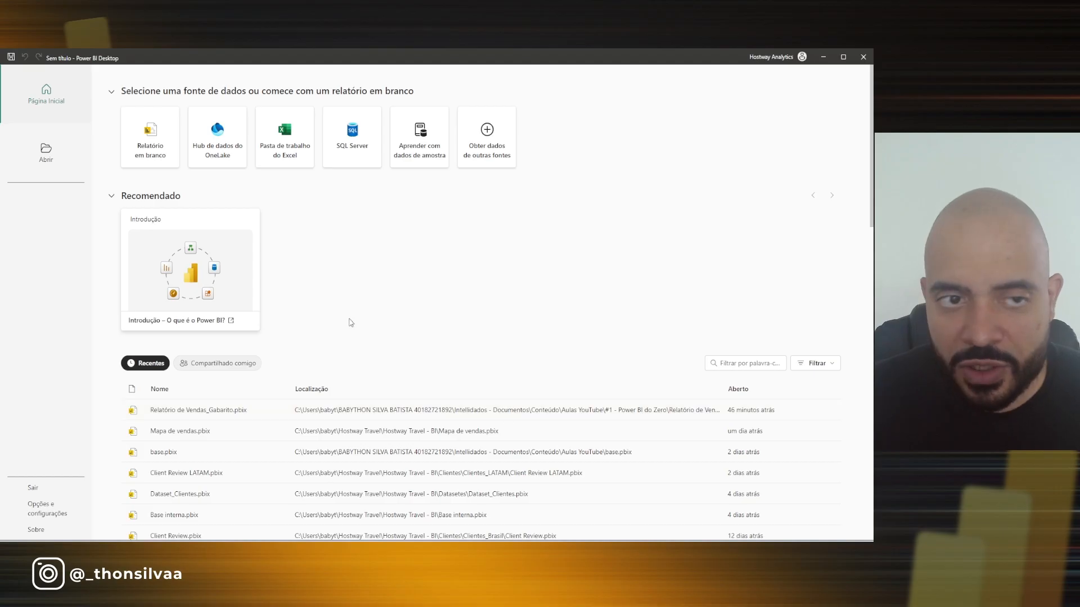
click(156, 133)
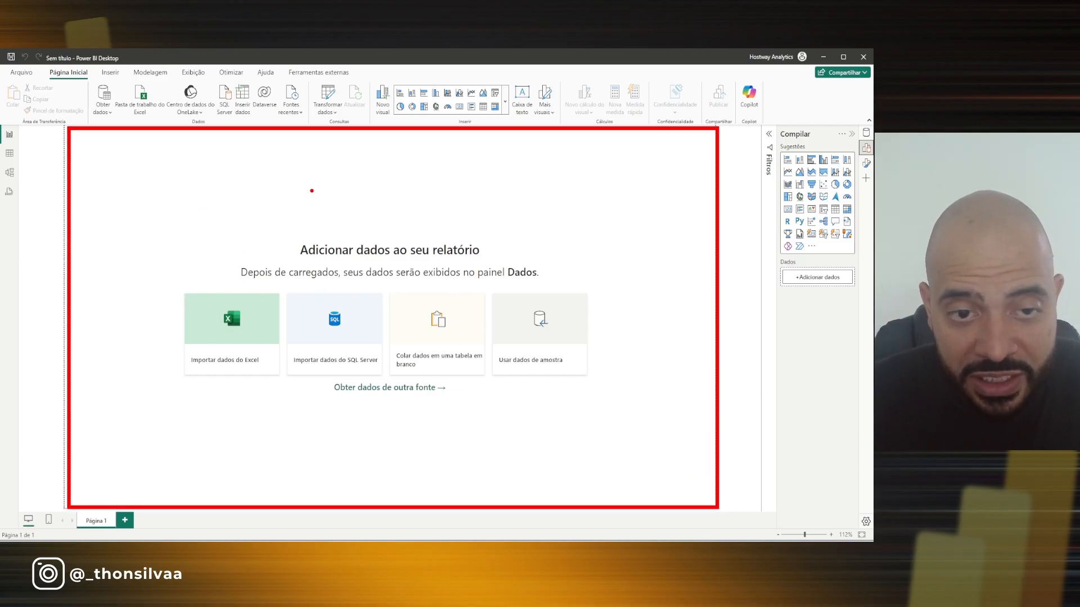
mouse_move(108, 167)
mouse_down()
mouse_move(232, 230)
mouse_move(98, 167)
mouse_up()
mouse_move(317, 209)
mouse_down()
mouse_move(374, 172)
mouse_move(279, 212)
mouse_up()
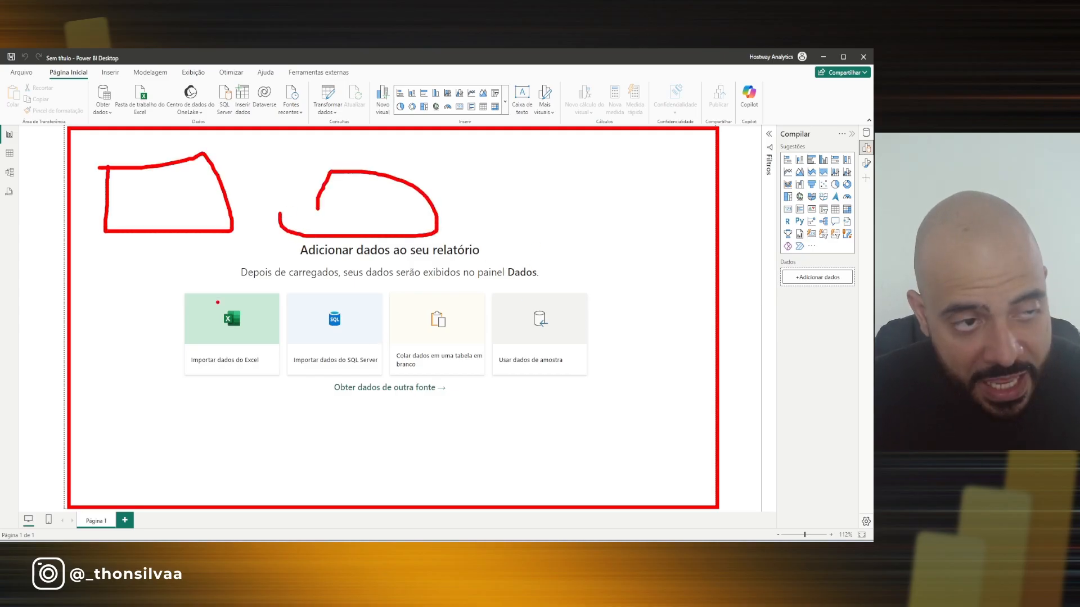
key(Escape)
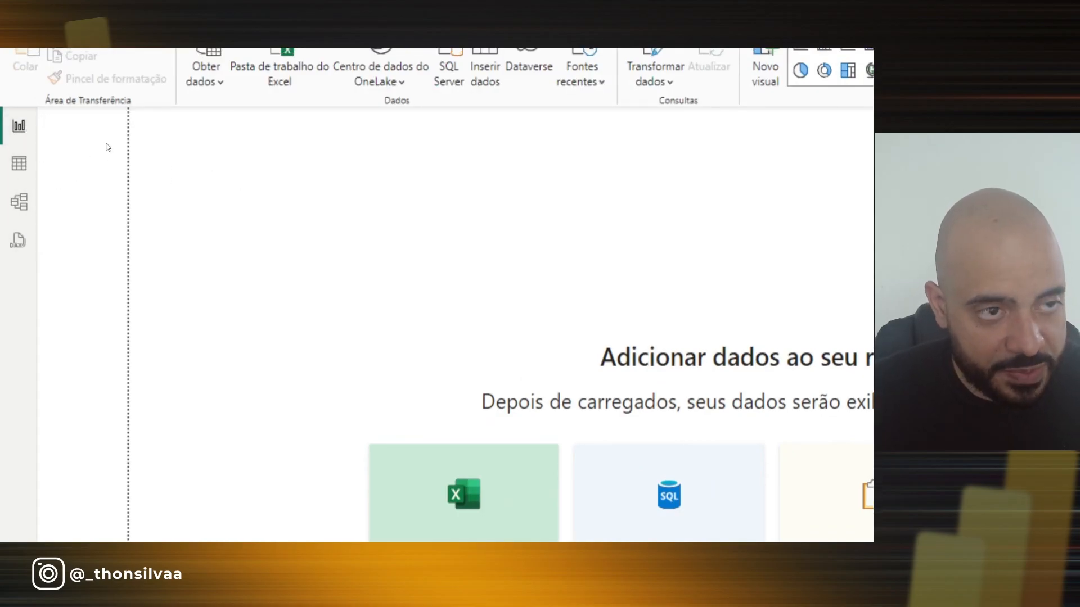
mouse_move(197, 133)
mouse_down()
mouse_move(67, 122)
mouse_move(62, 139)
mouse_up()
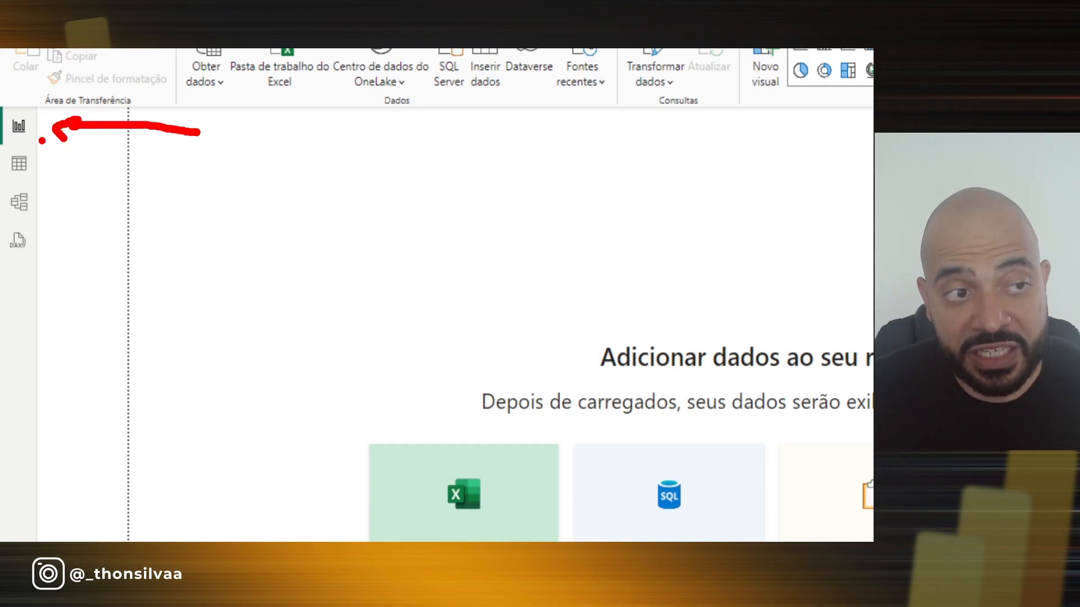
key(Escape)
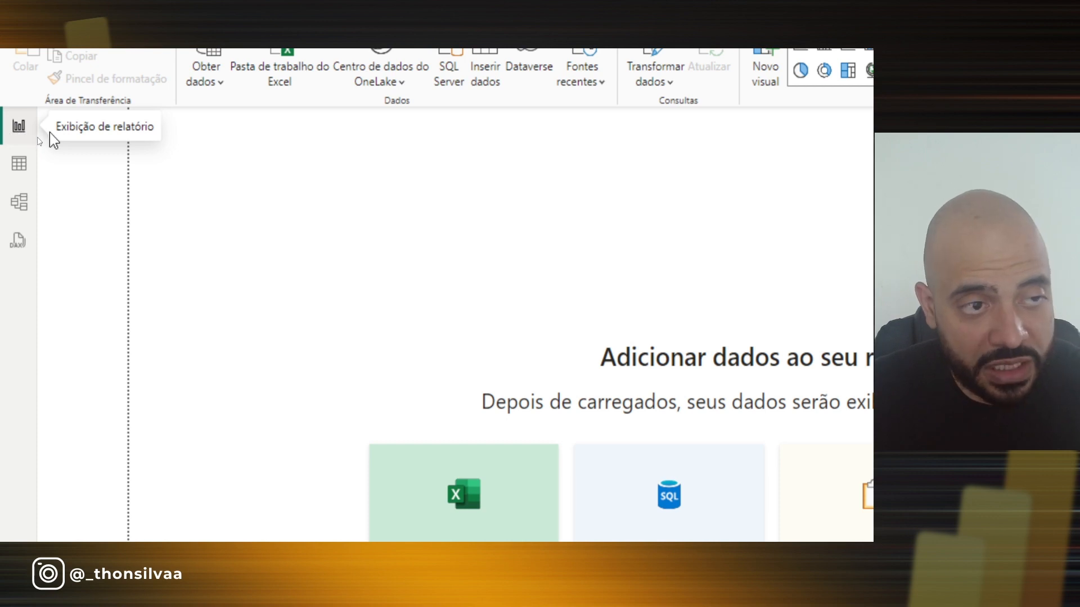
Look at the table view and the model view, and return to the report view
click(7, 171)
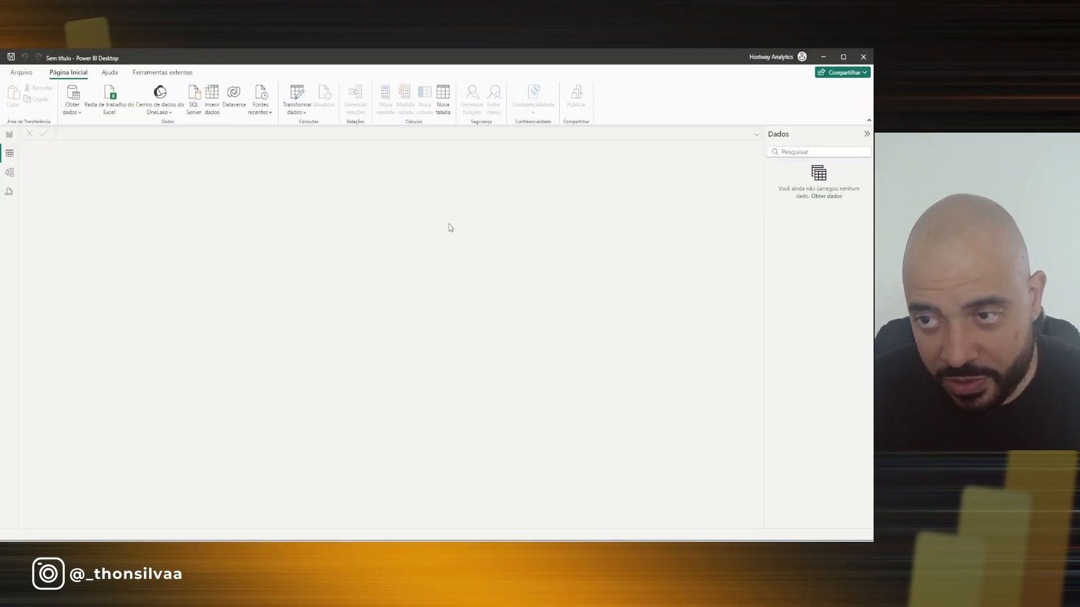
click(9, 174)
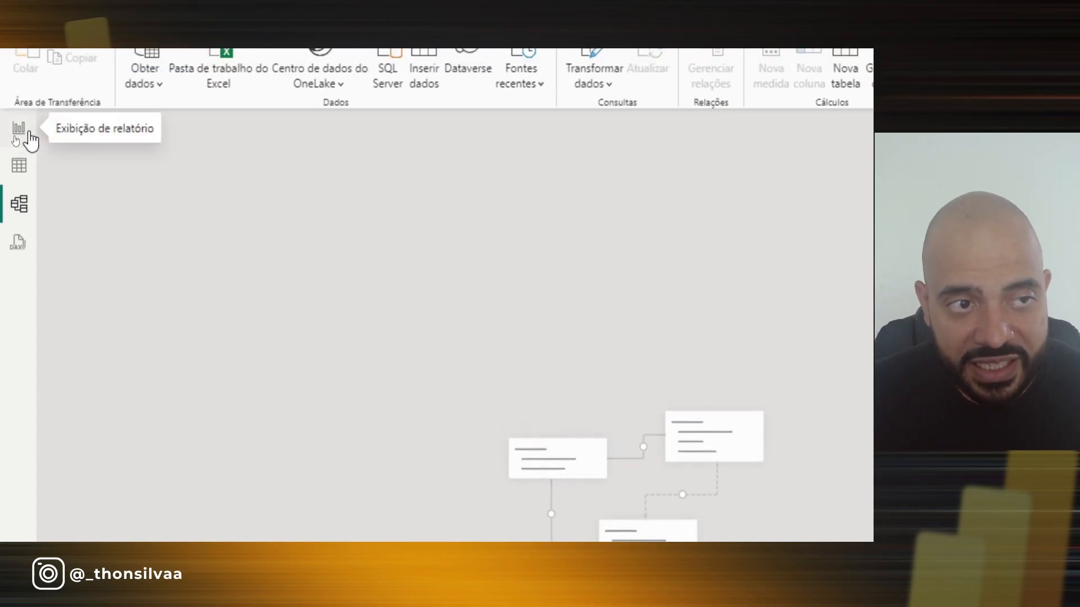
click(28, 135)
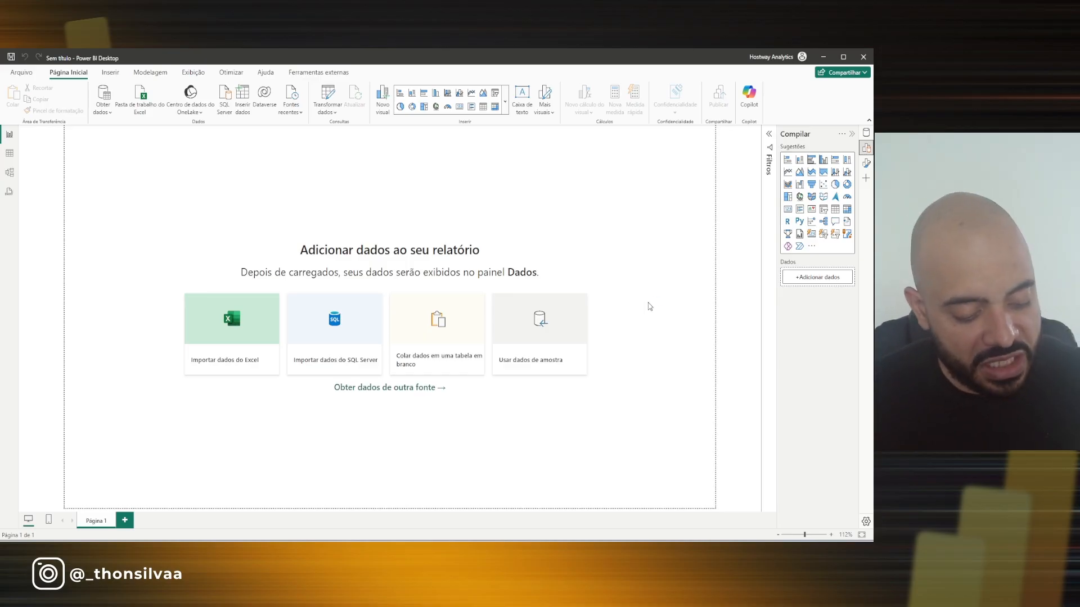
mouse_move(219, 187)
mouse_down()
mouse_move(165, 228)
mouse_move(214, 245)
mouse_up()
drag(171, 220, 238, 224)
mouse_move(258, 177)
mouse_down()
mouse_move(257, 232)
mouse_move(282, 179)
mouse_move(336, 214)
mouse_move(358, 215)
mouse_up()
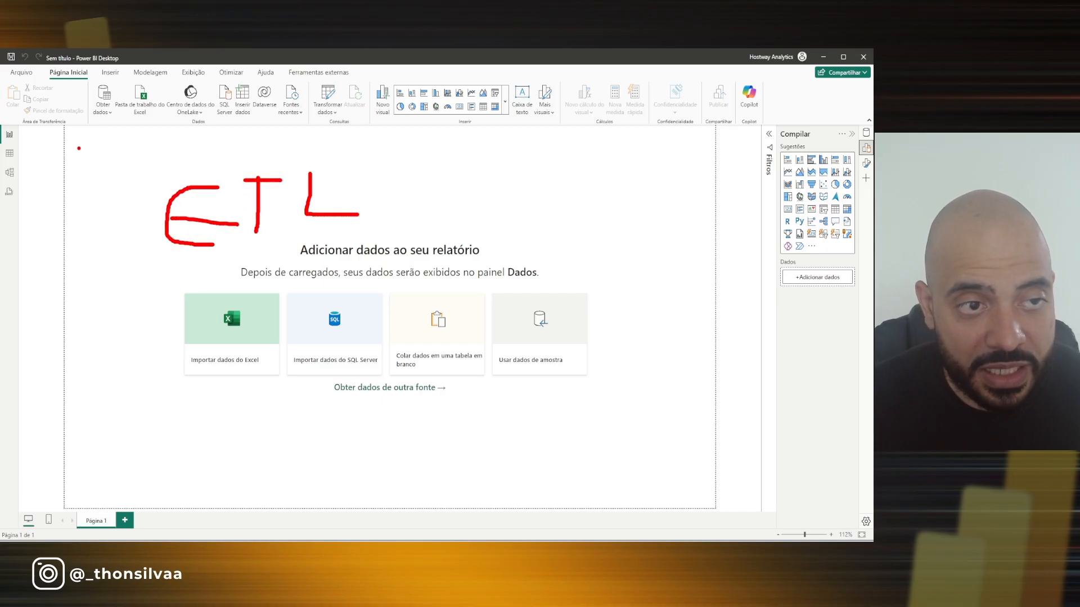
mouse_move(74, 148)
mouse_down()
mouse_move(165, 168)
mouse_move(149, 184)
mouse_up()
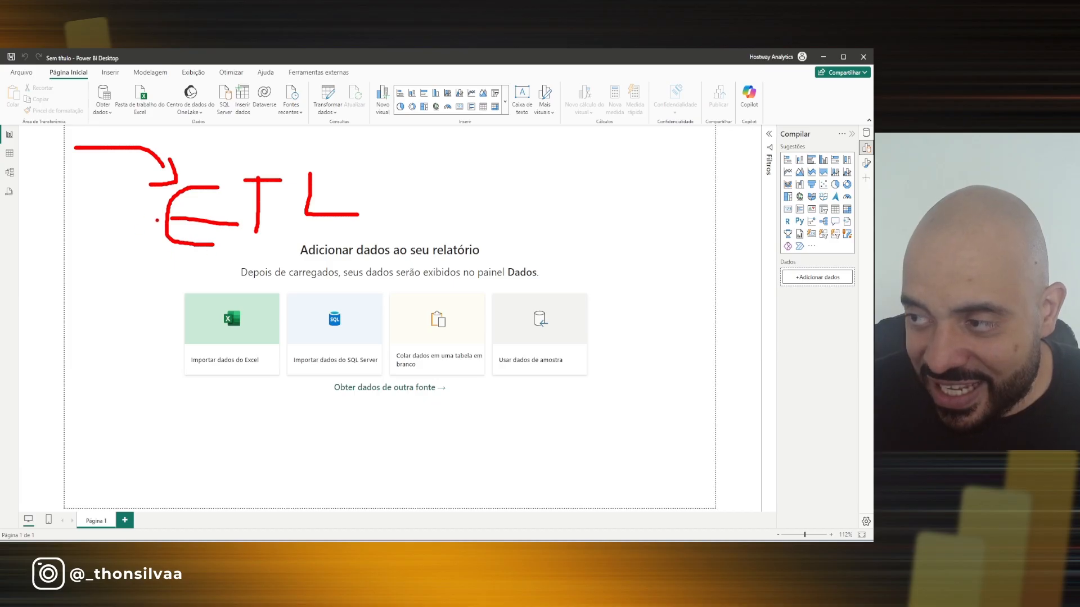
key(Escape)
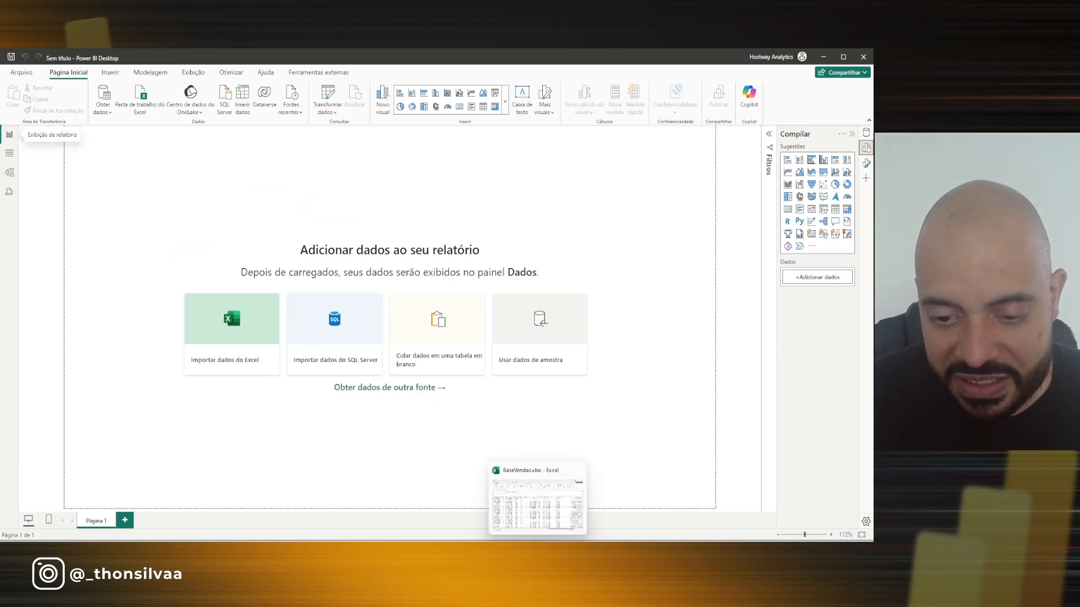
Switch to BaseVendas.xlsx in Excel, examine the sales report's title rows, column headers and data rows, and close the workbook
click(542, 533)
click(70, 306)
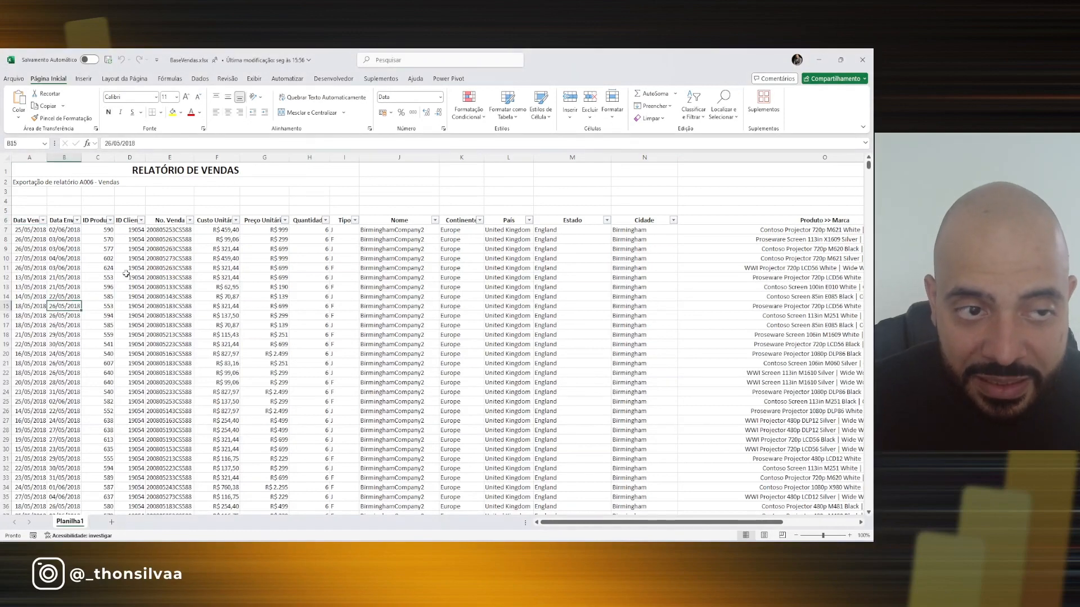
click(297, 279)
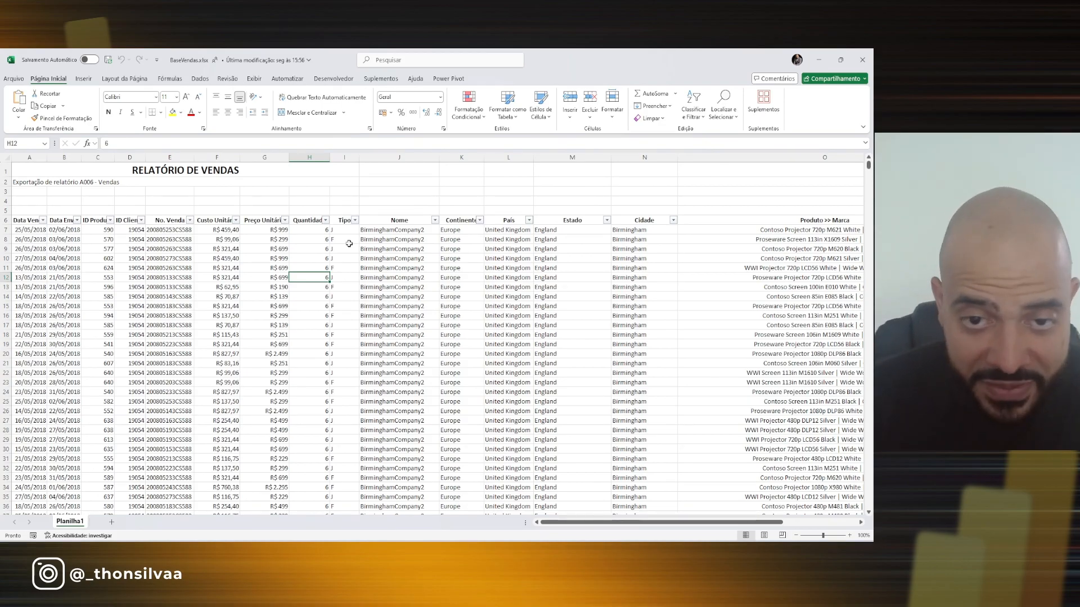
click(70, 229)
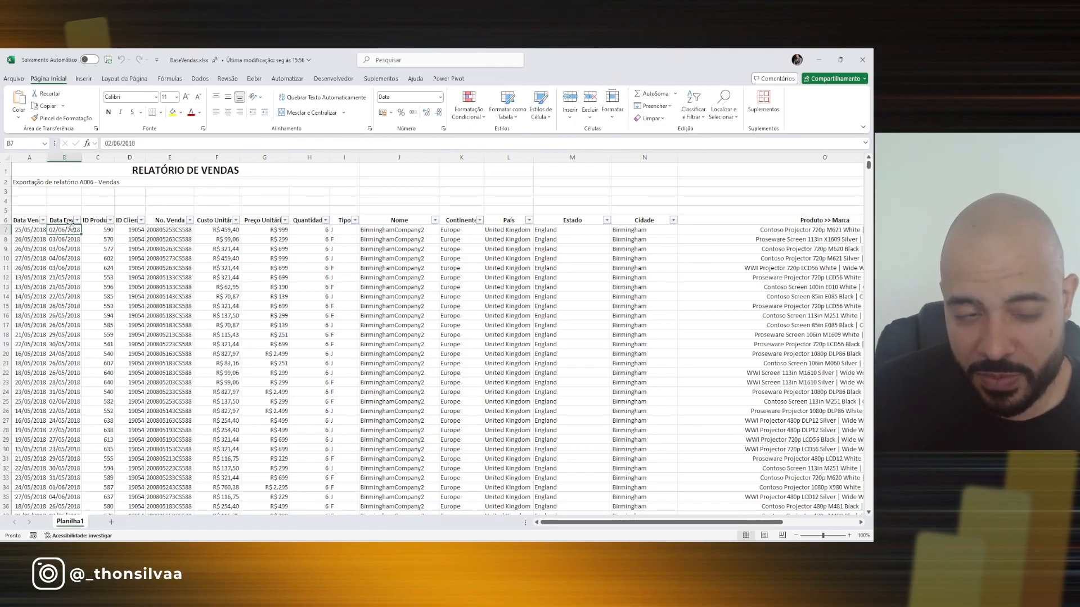
click(209, 170)
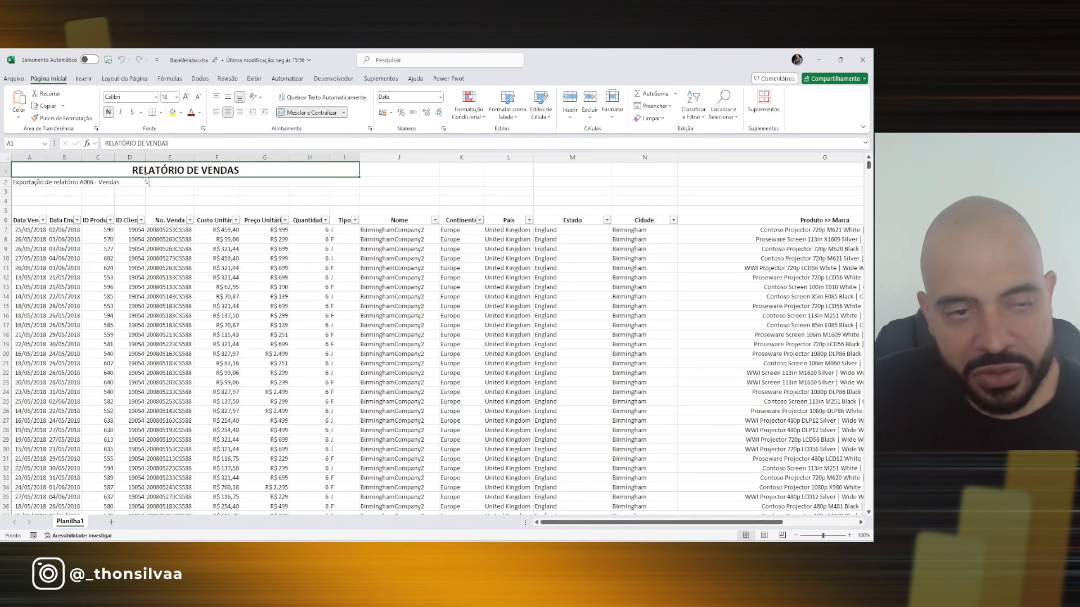
click(58, 182)
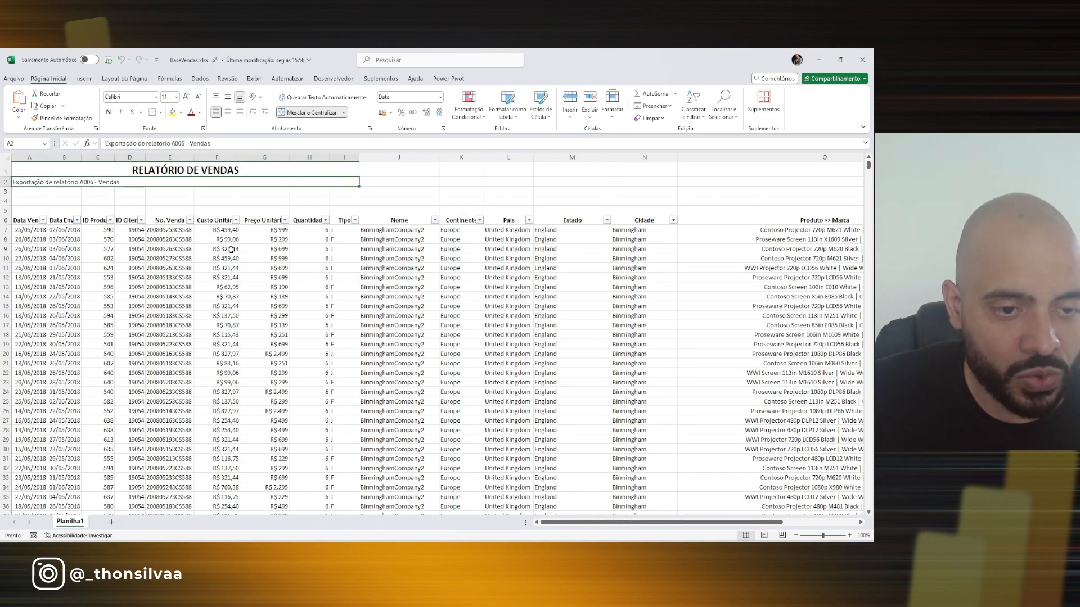
scroll(277, 267, down, 8)
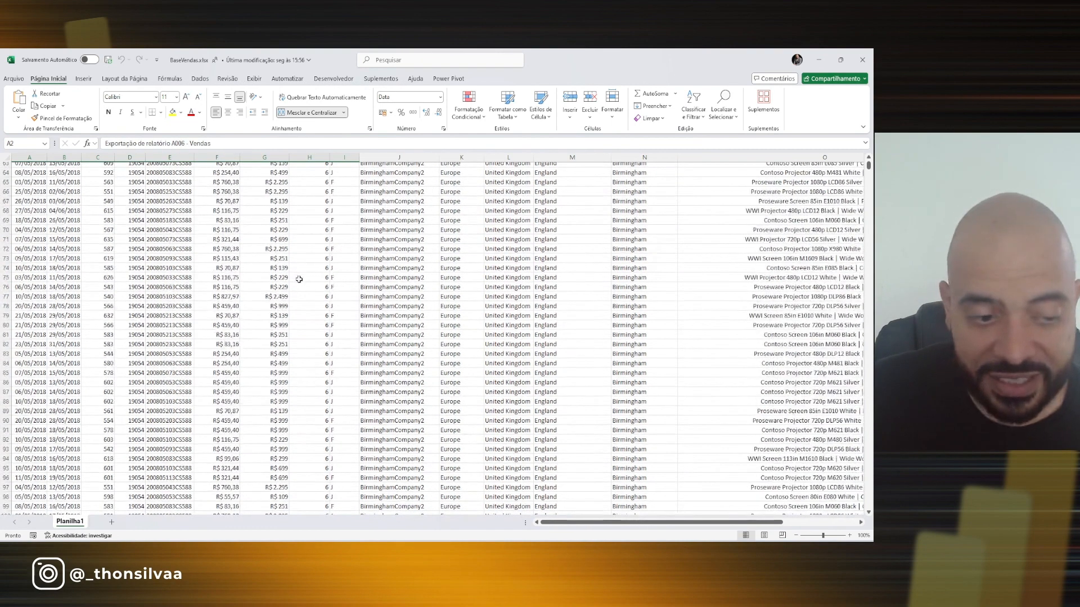
scroll(302, 279, up, 4)
scroll(301, 279, up, 4)
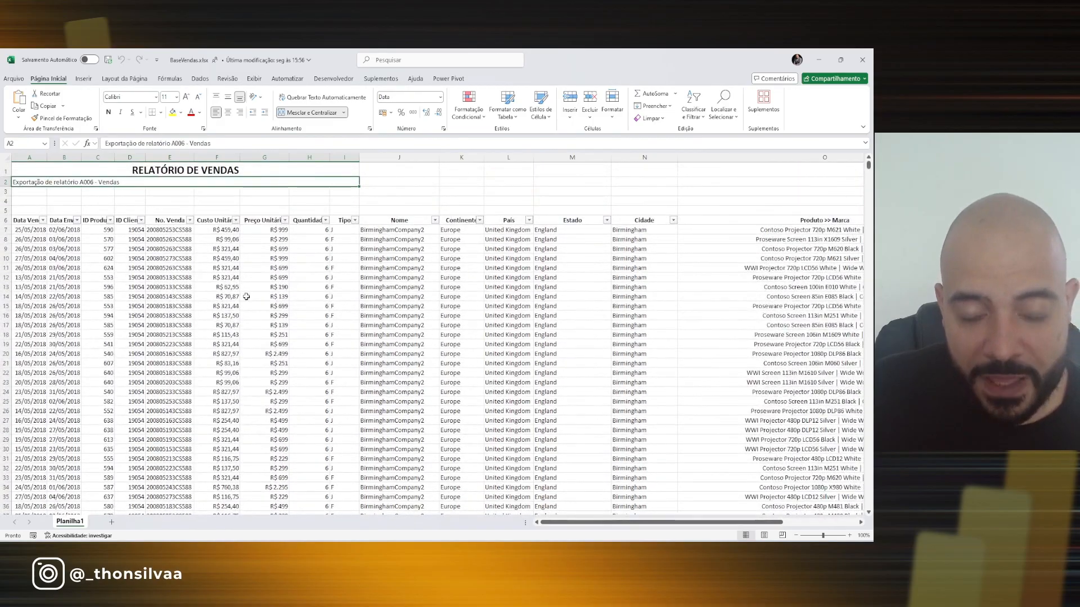
click(299, 289)
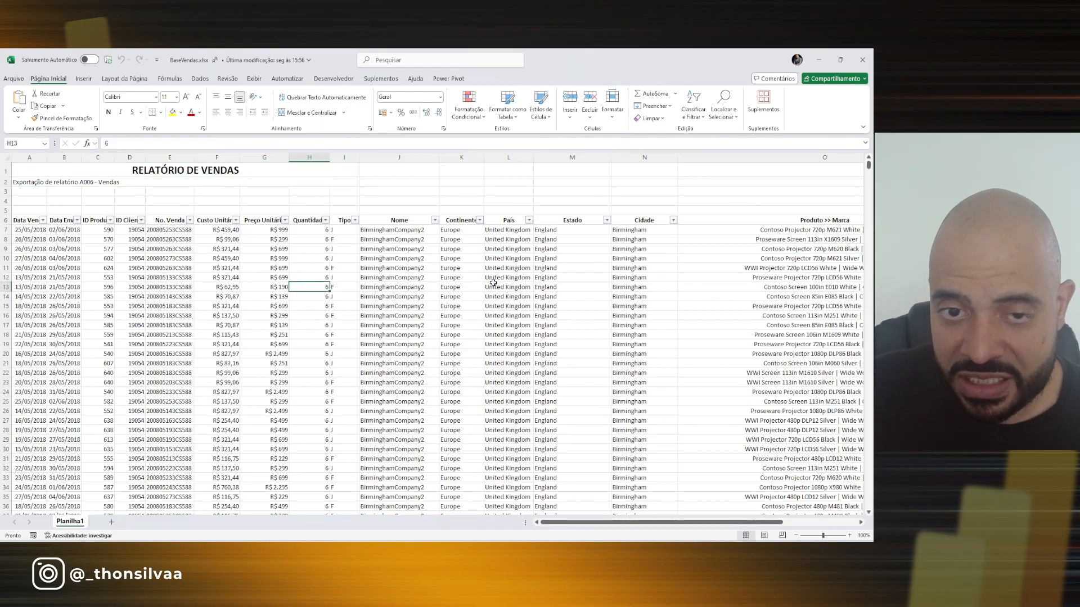
click(862, 60)
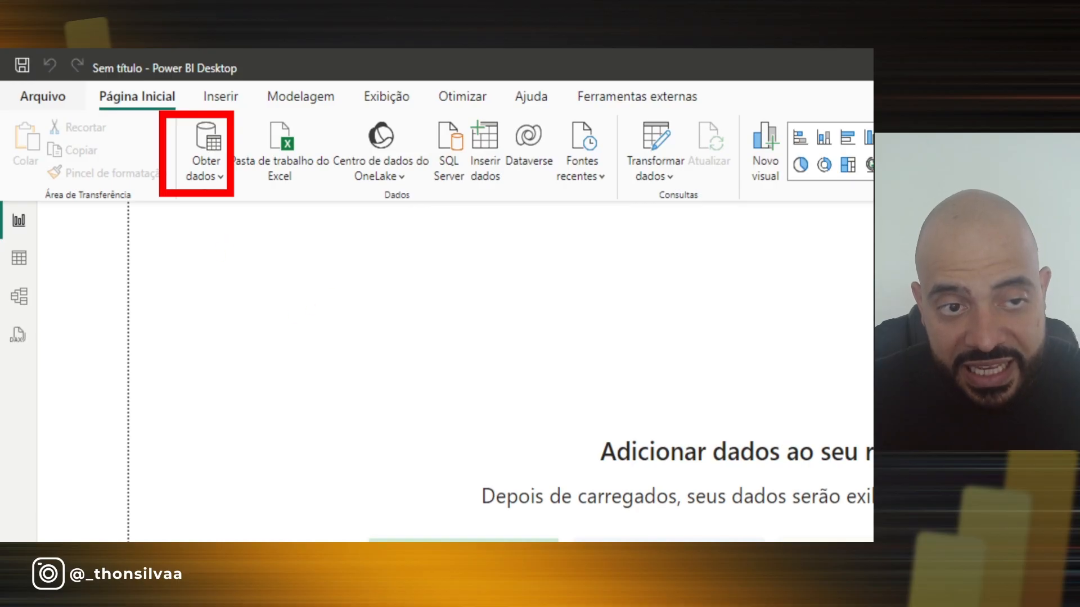
mouse_move(204, 218)
mouse_down()
mouse_move(173, 248)
mouse_move(202, 258)
mouse_move(203, 241)
mouse_move(229, 256)
mouse_move(245, 227)
mouse_move(285, 251)
mouse_up()
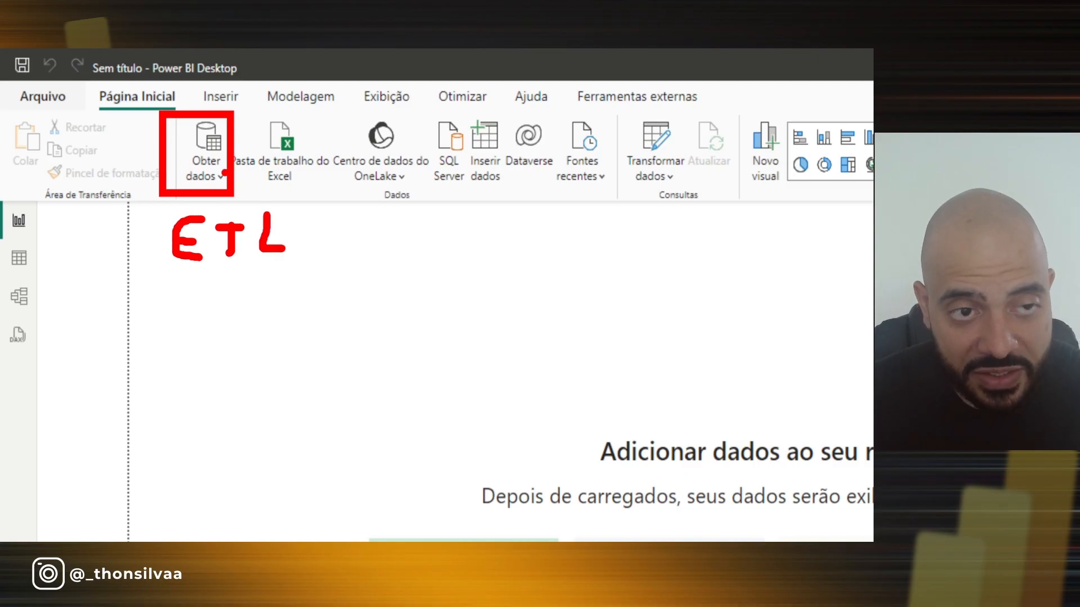
key(Escape)
Open the list of common data sources for getting data into the report
click(208, 172)
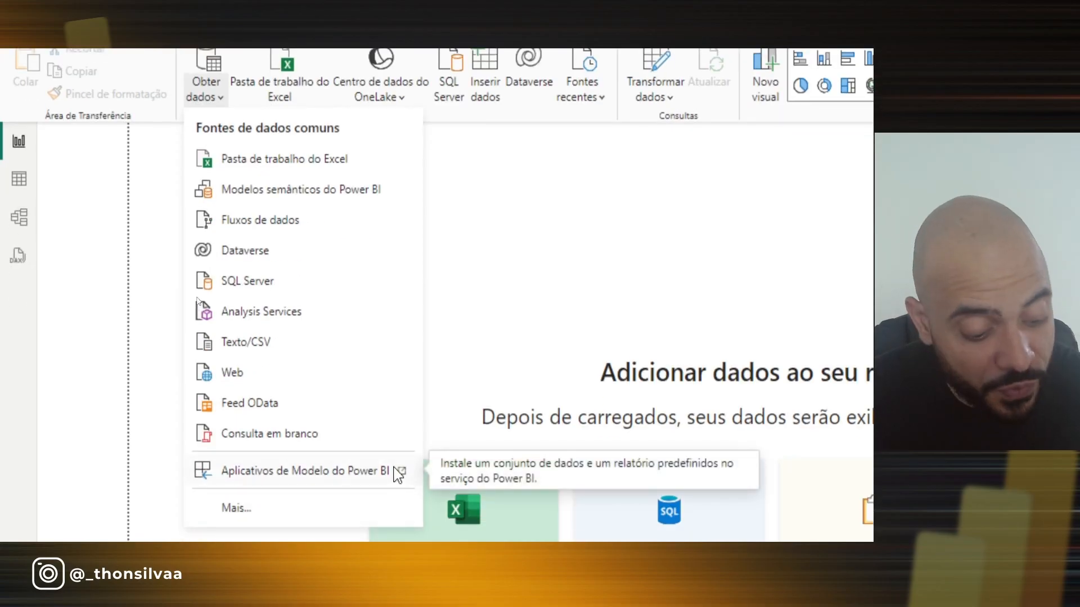
key(ctrl+2)
mouse_move(181, 110)
mouse_down()
mouse_move(259, 132)
mouse_move(365, 141)
mouse_up()
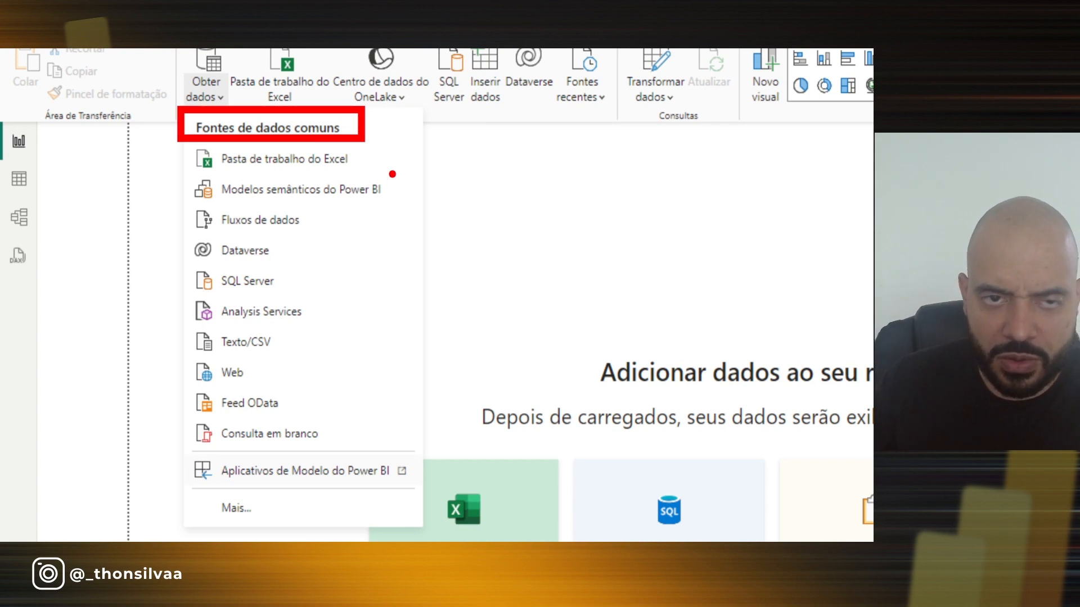
mouse_move(370, 167)
mouse_down()
mouse_move(413, 159)
mouse_move(426, 184)
mouse_up()
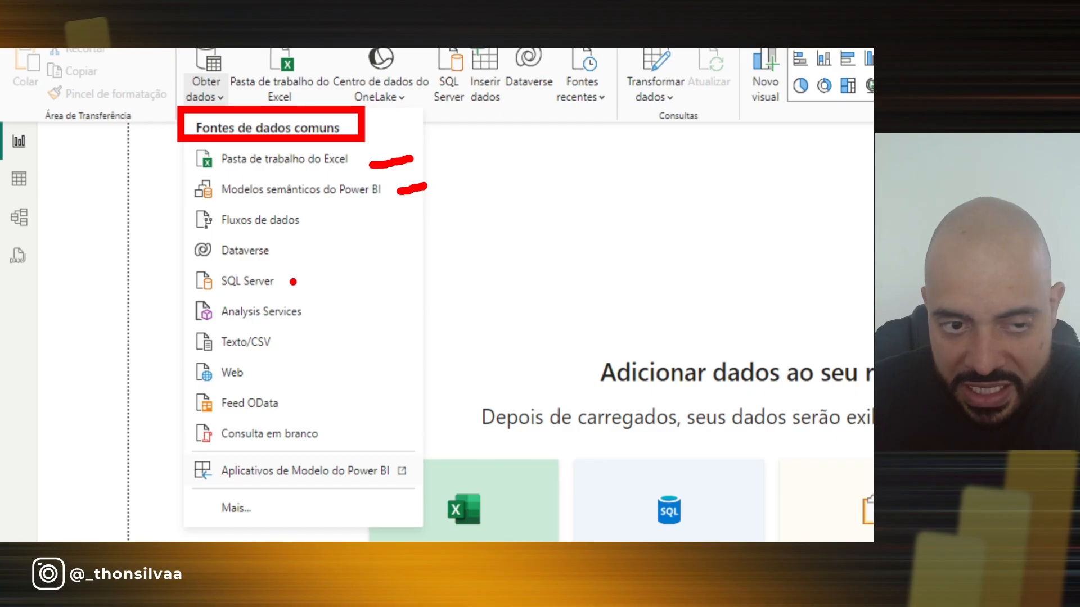
drag(293, 282, 360, 271)
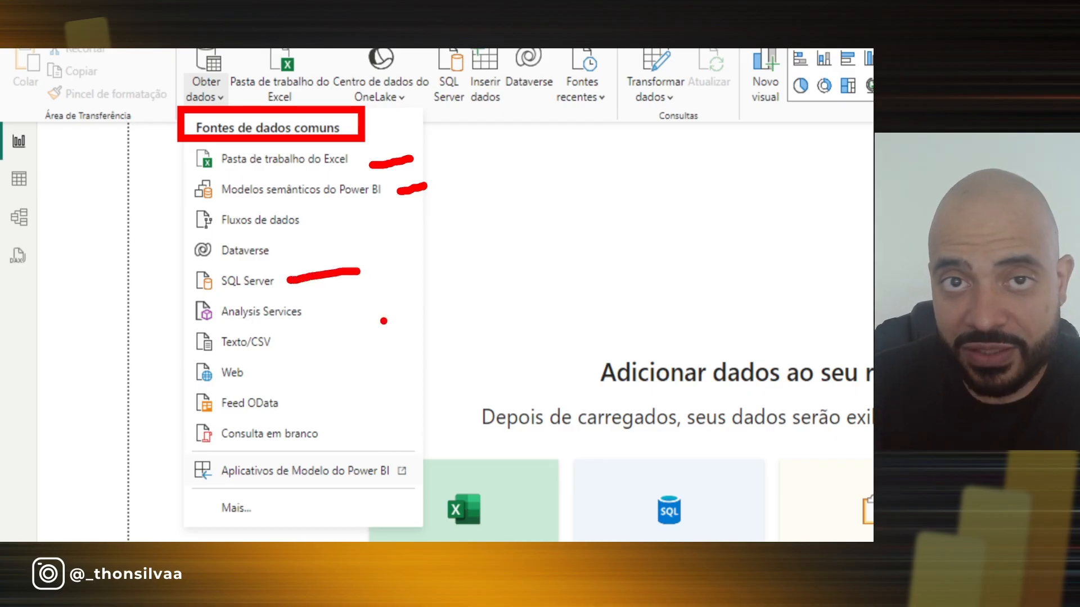
drag(284, 349, 346, 337)
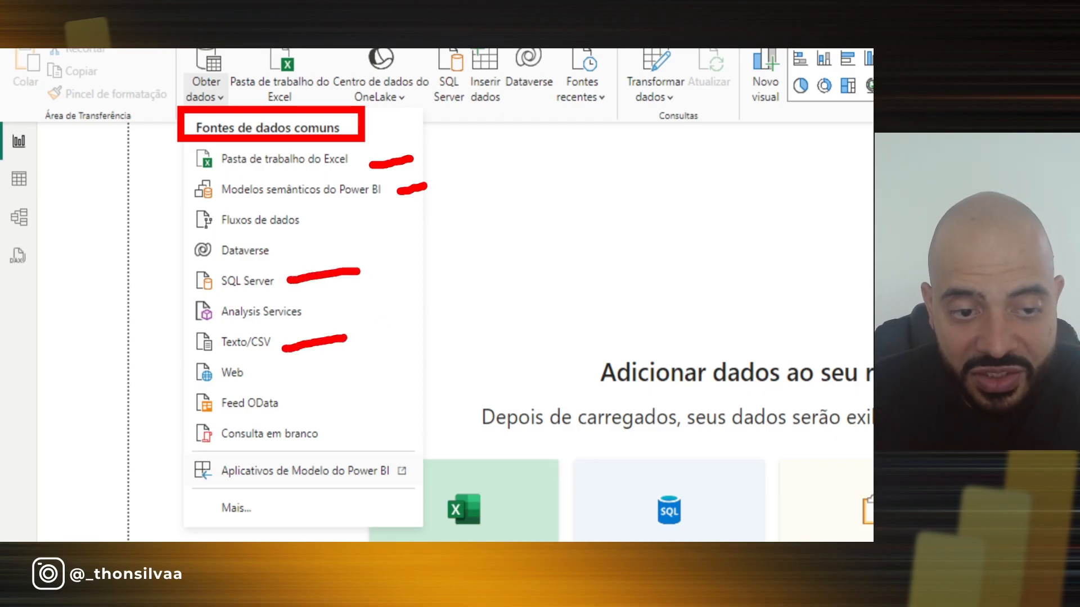
mouse_move(254, 374)
mouse_down()
mouse_move(266, 373)
mouse_move(269, 353)
mouse_move(239, 351)
mouse_move(281, 375)
mouse_up()
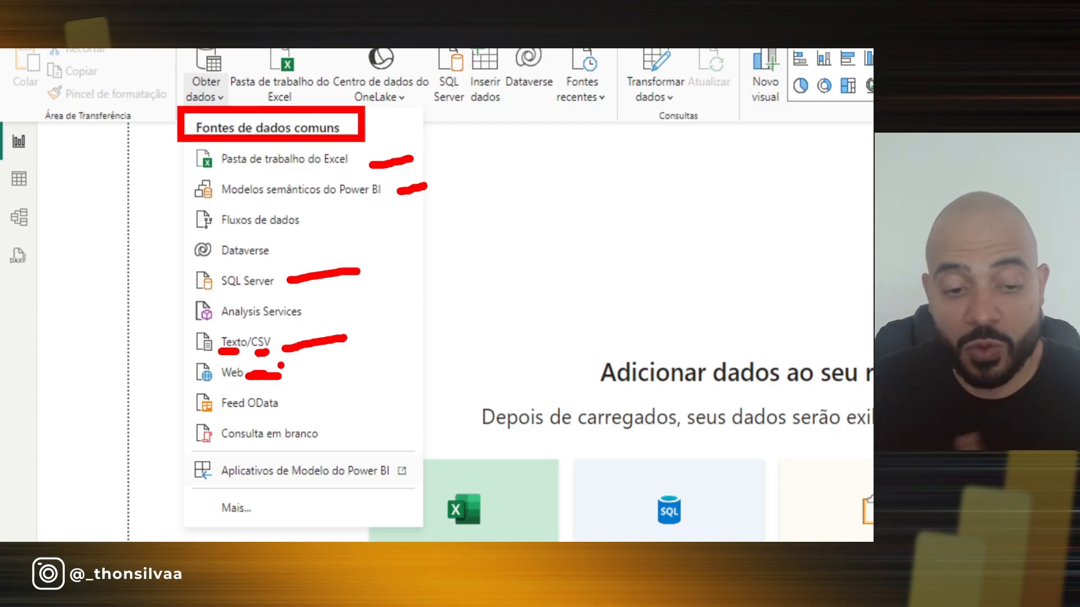
key(Escape)
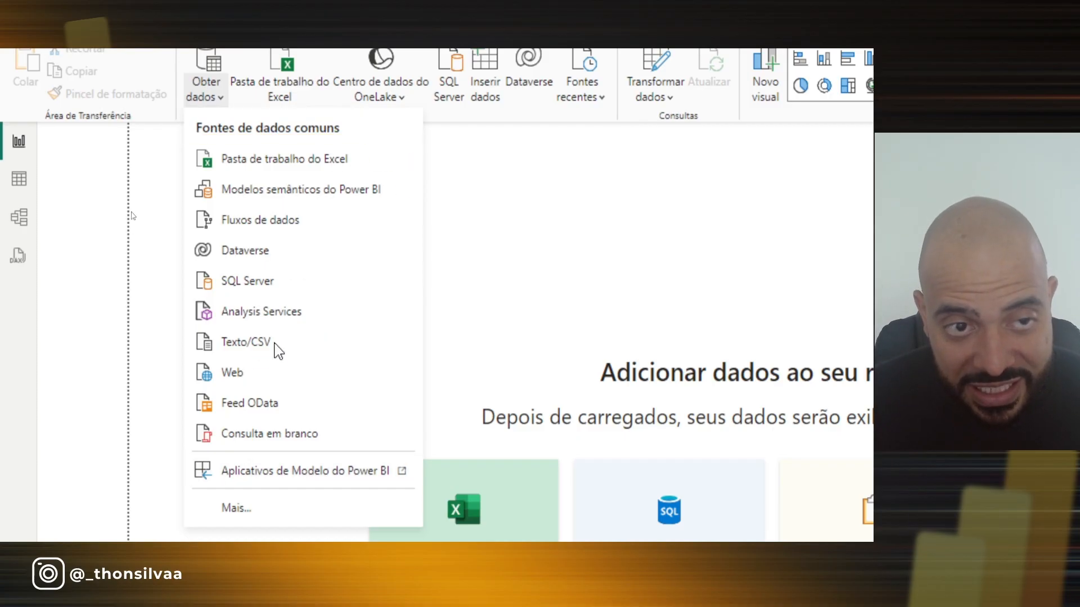
Open the full connector list and browse its file, database, Microsoft Fabric, Power Platform and online services categories, returning to the list of all connectors
click(235, 492)
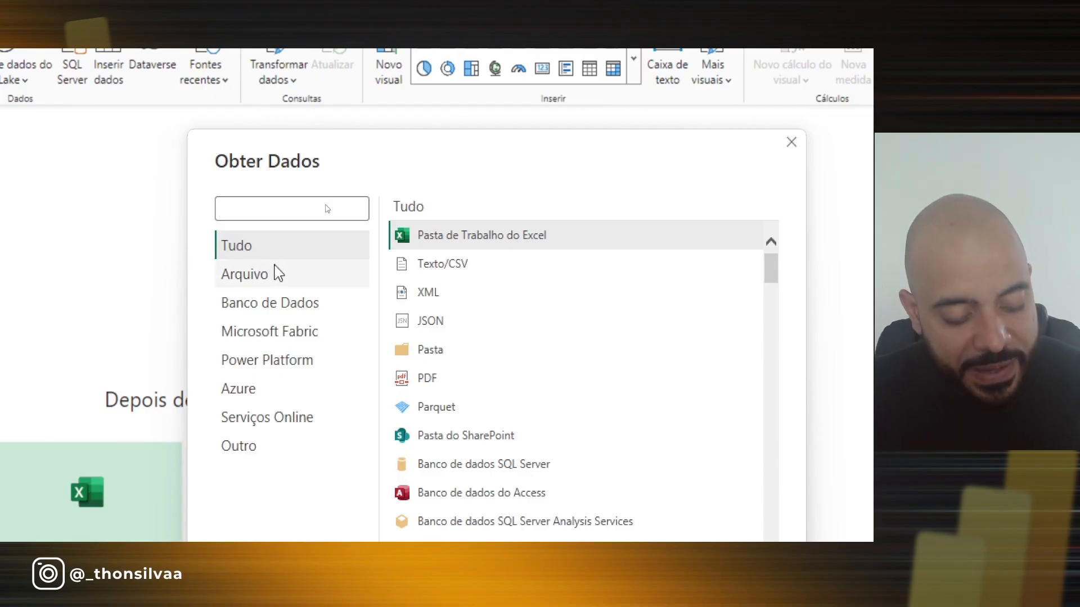
click(277, 283)
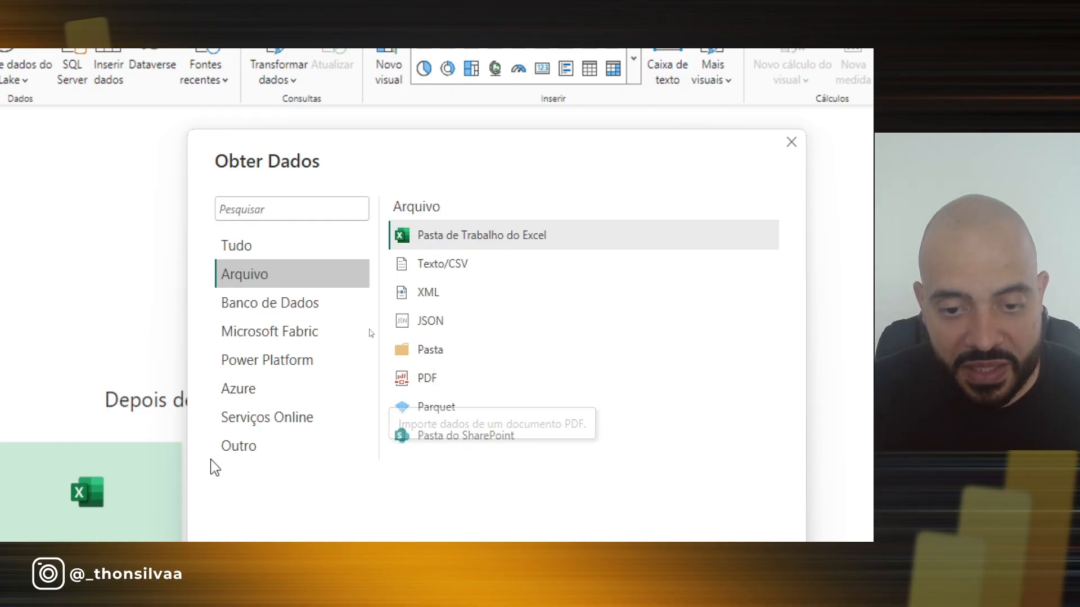
click(315, 278)
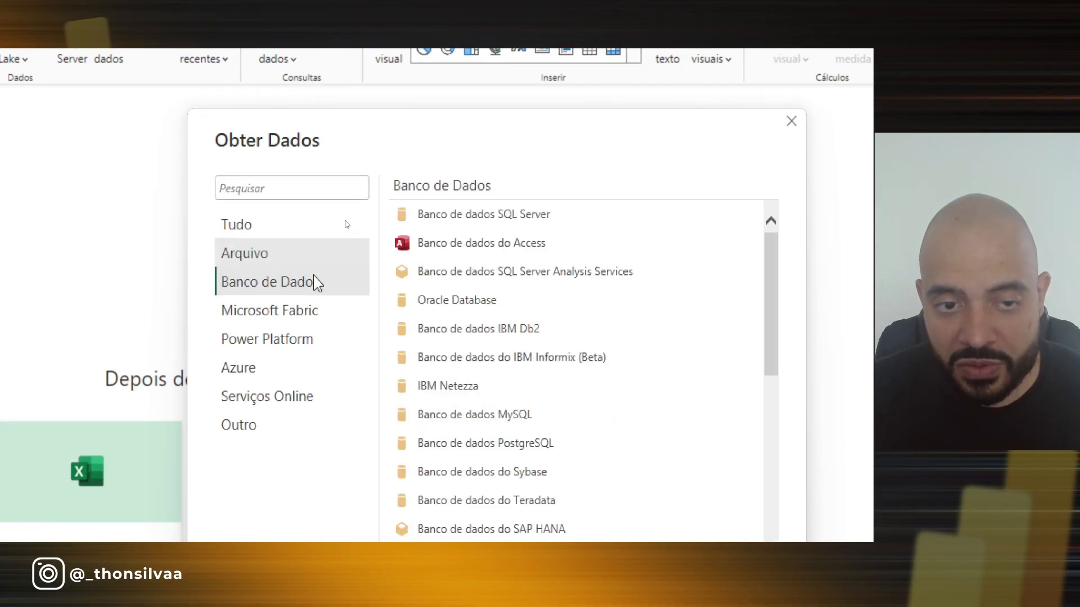
scroll(593, 297, down, 3)
scroll(597, 298, down, 5)
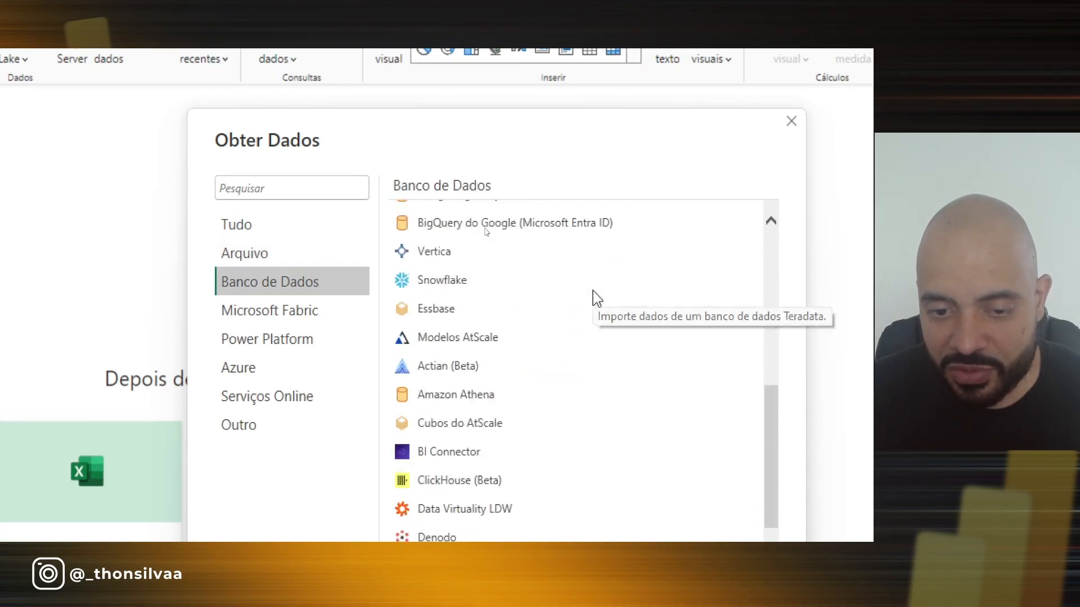
click(282, 311)
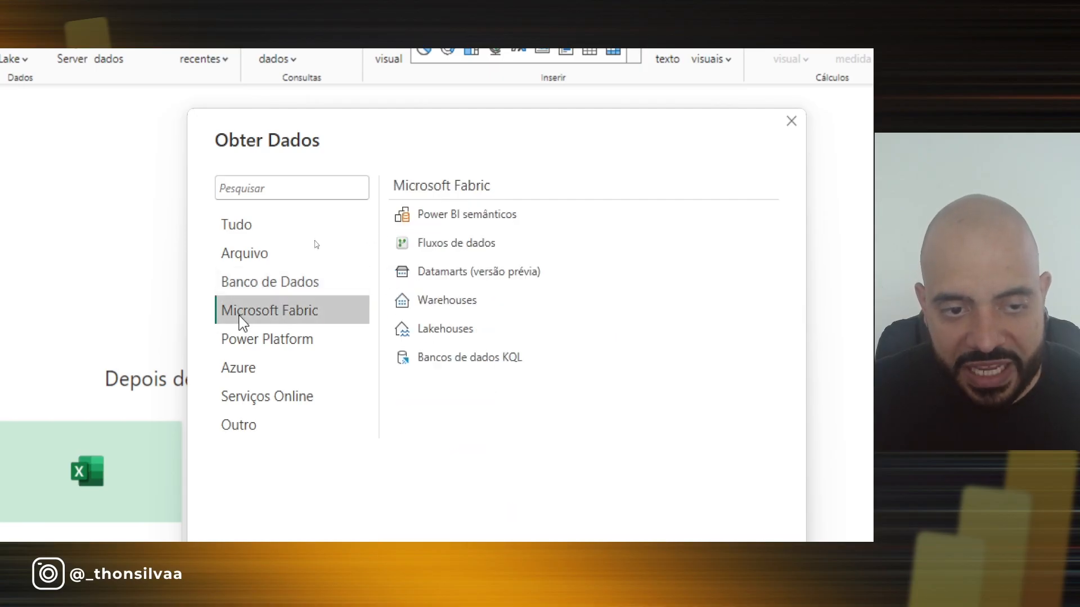
click(275, 340)
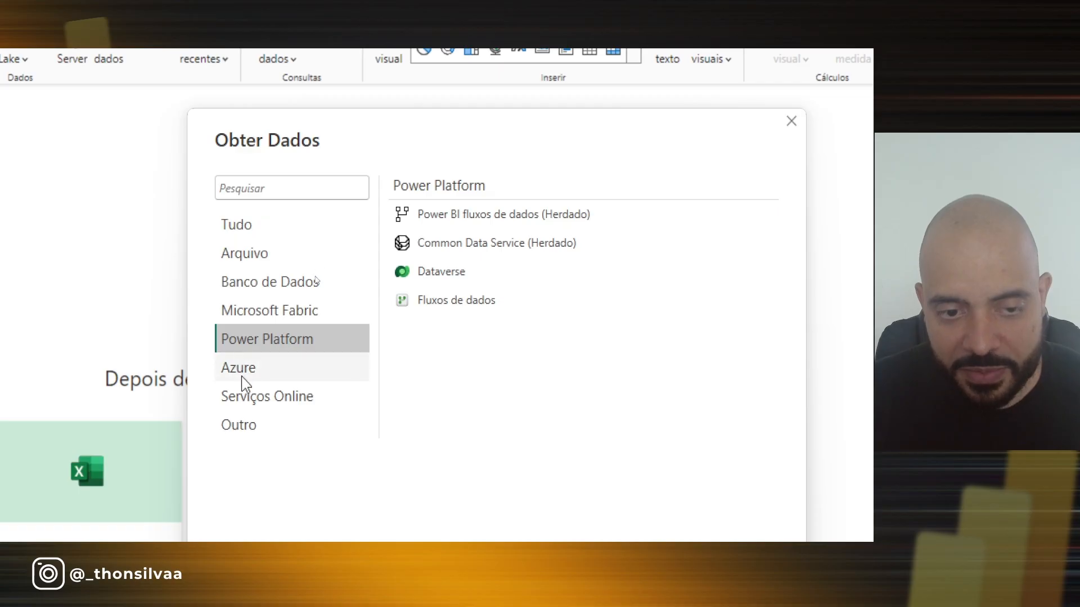
click(281, 402)
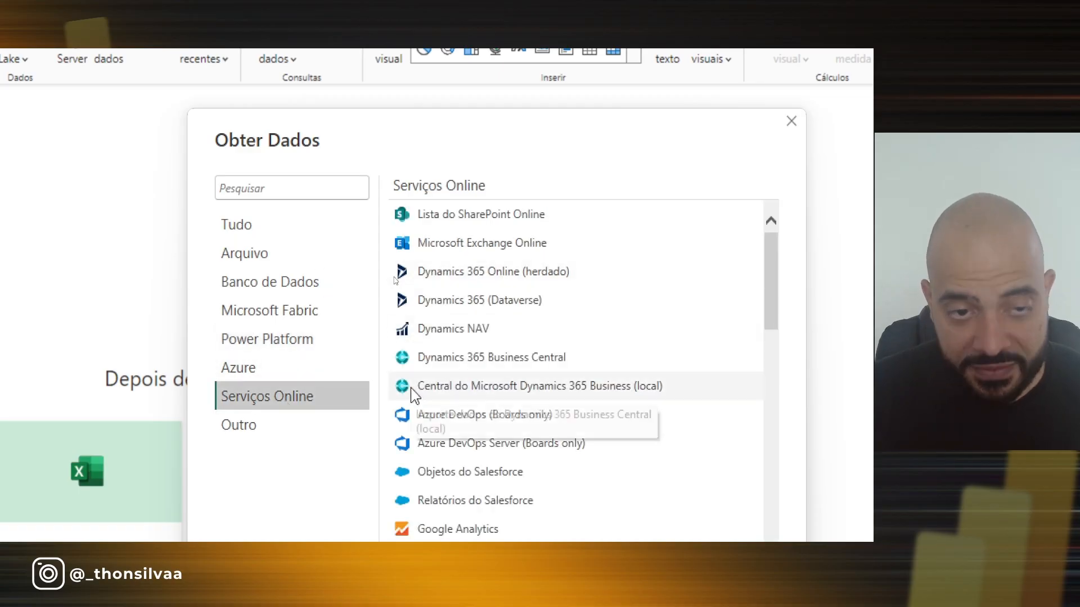
click(263, 236)
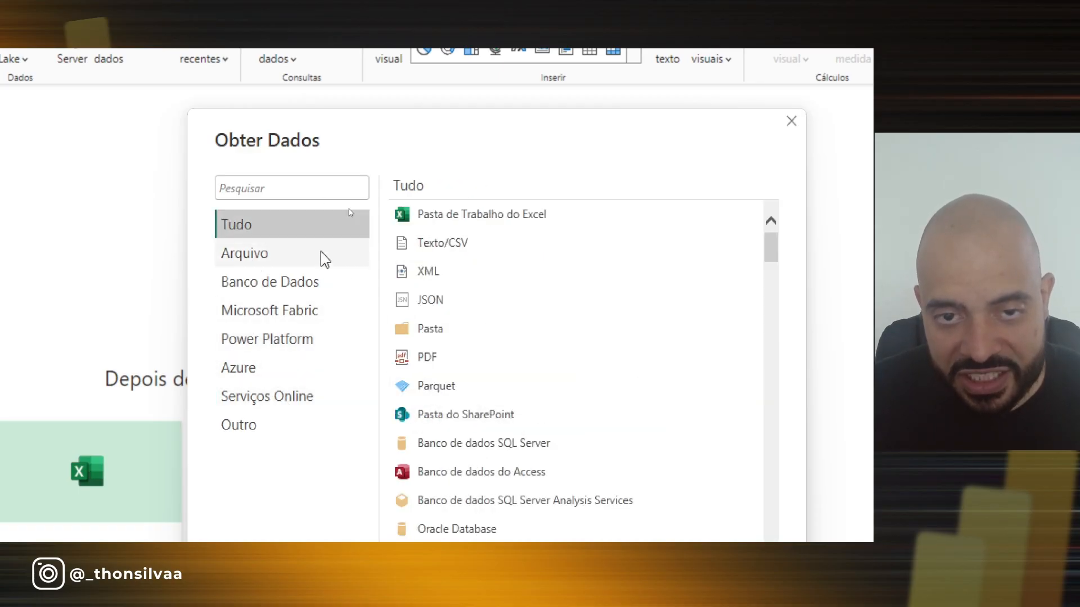
Connect to an Excel workbook and open BaseVendas.xlsx from the #1 - Power BI do Zero folder
click(518, 218)
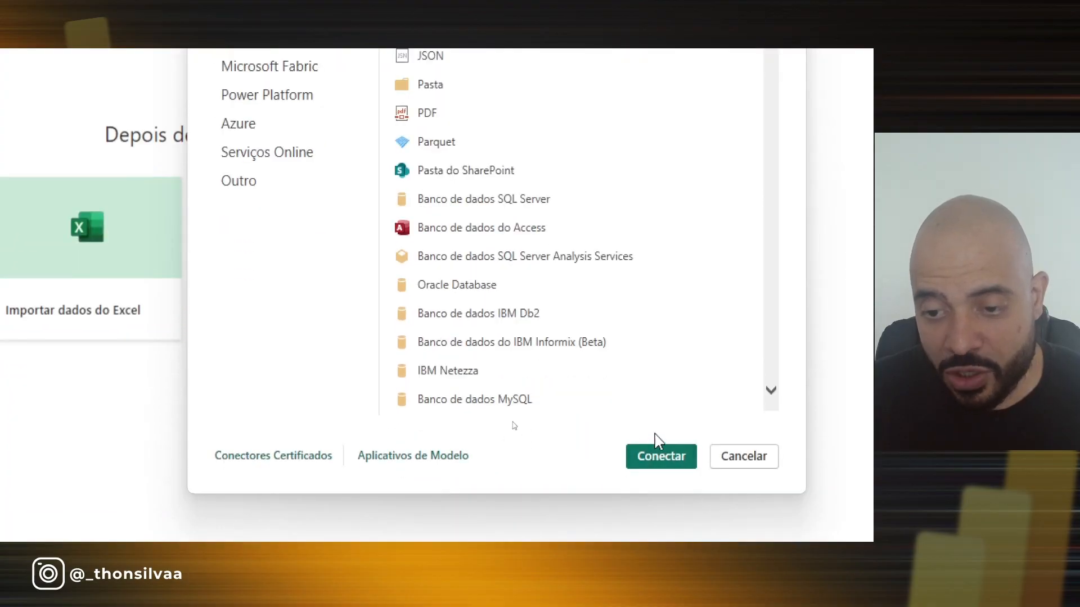
click(655, 457)
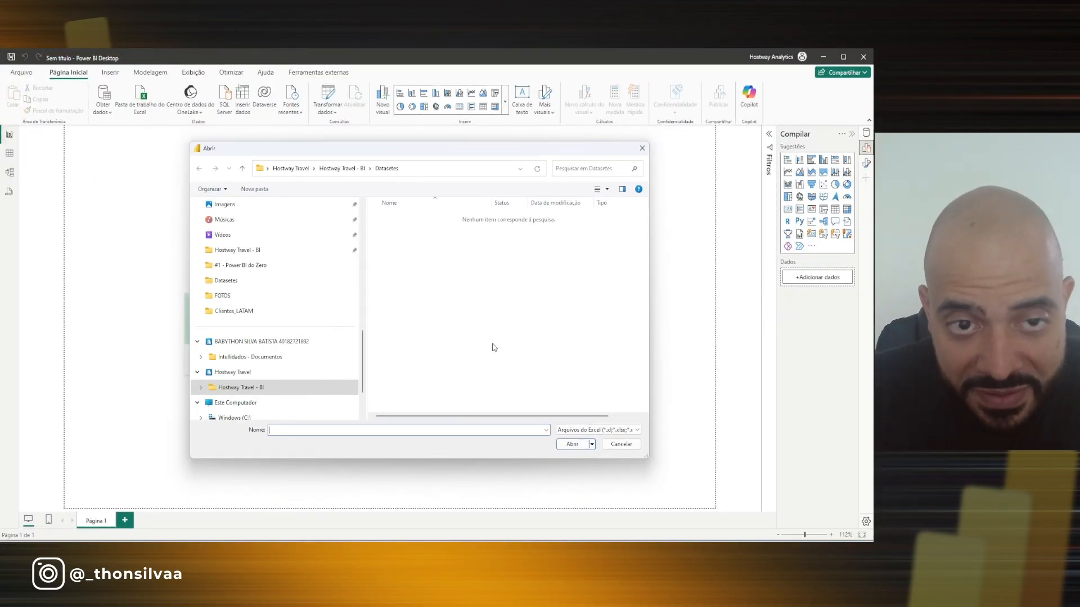
click(259, 270)
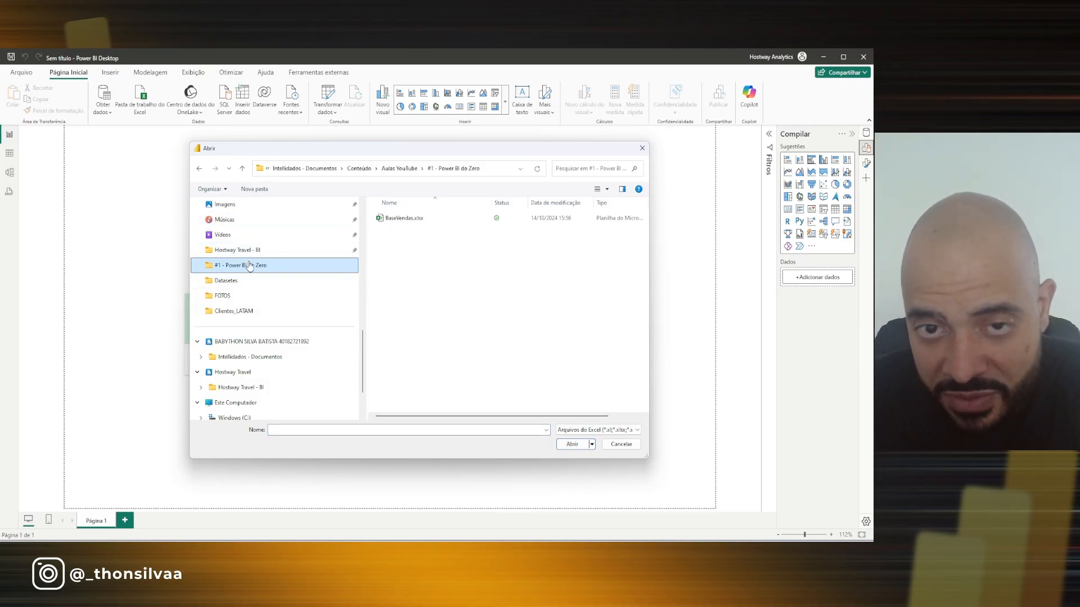
click(402, 223)
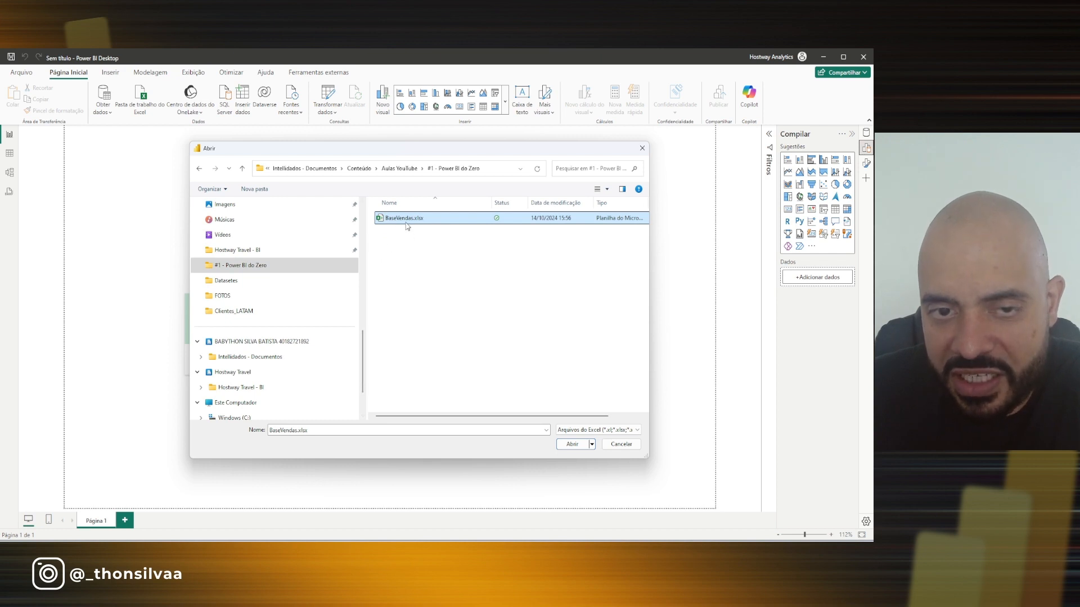
click(572, 444)
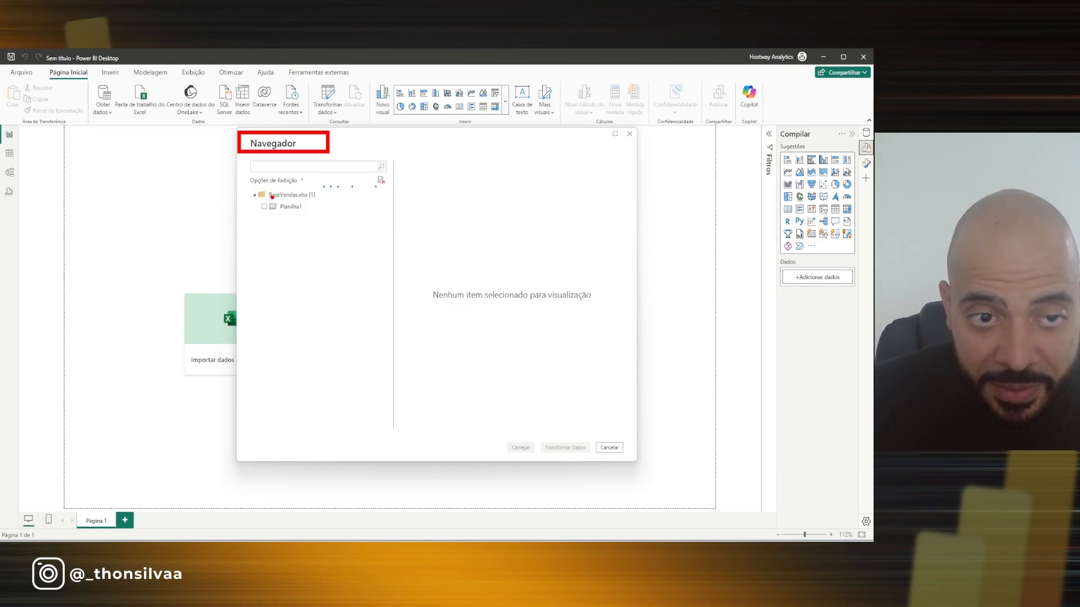
mouse_move(254, 189)
mouse_down()
mouse_move(330, 194)
mouse_move(328, 206)
mouse_move(253, 205)
mouse_move(254, 188)
mouse_up()
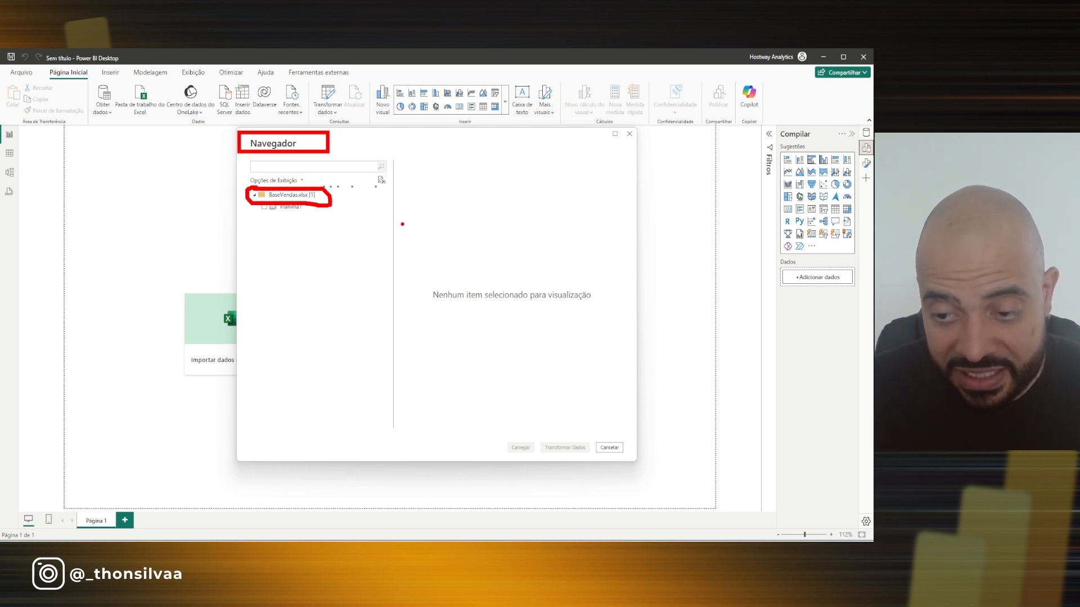
key(Escape)
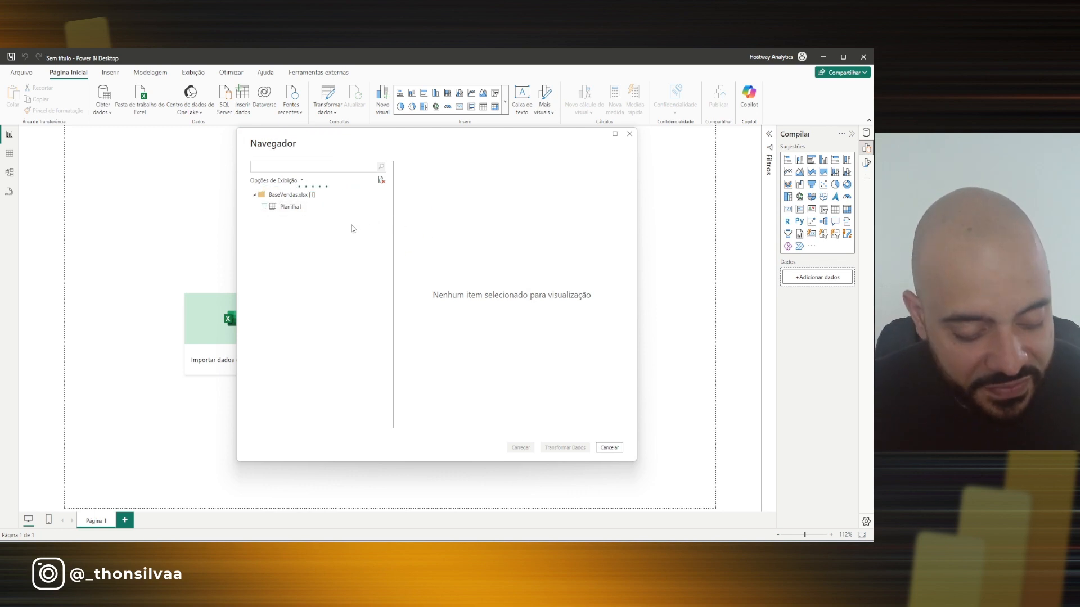
key(ctrl+2)
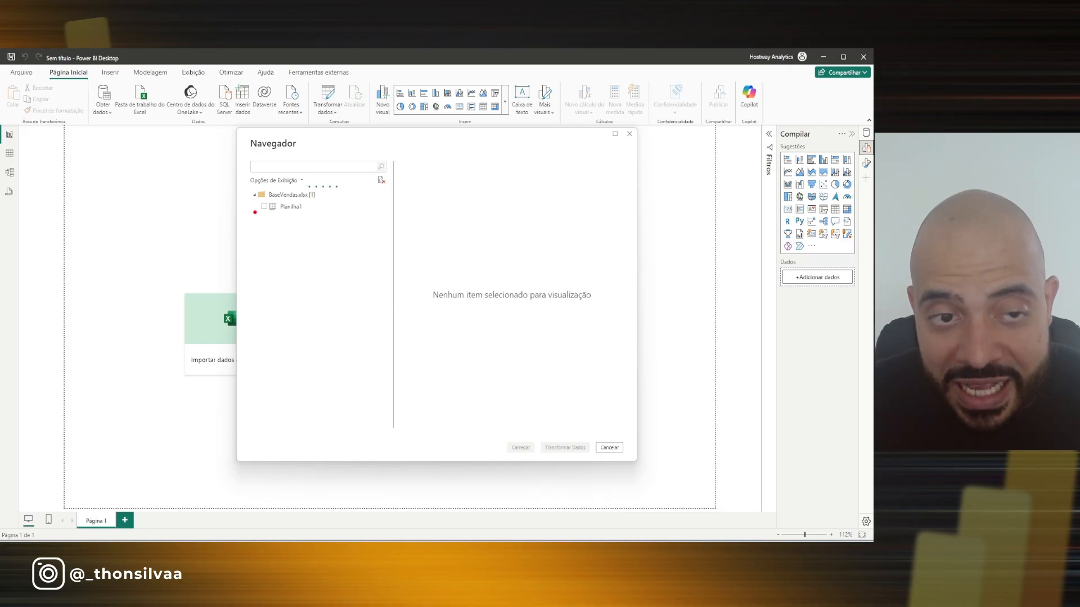
drag(263, 219, 318, 218)
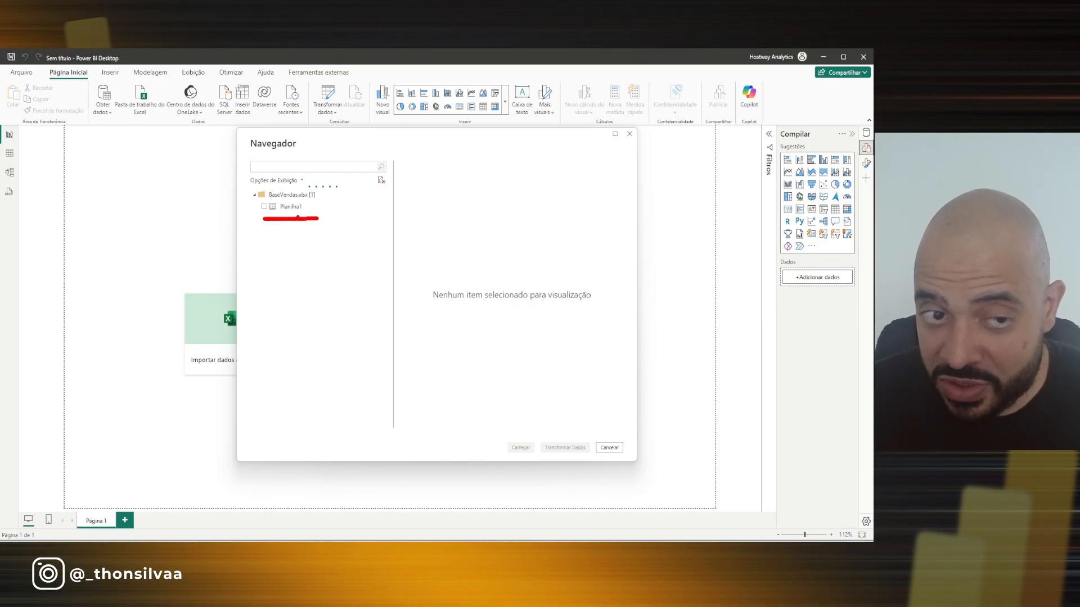
mouse_move(276, 232)
mouse_down()
mouse_move(313, 231)
mouse_move(306, 245)
mouse_up()
mouse_move(281, 260)
mouse_down()
mouse_move(294, 261)
mouse_move(295, 286)
mouse_up()
mouse_move(285, 296)
mouse_down()
mouse_move(305, 297)
mouse_move(300, 320)
mouse_up()
drag(284, 342, 297, 344)
drag(289, 357, 302, 358)
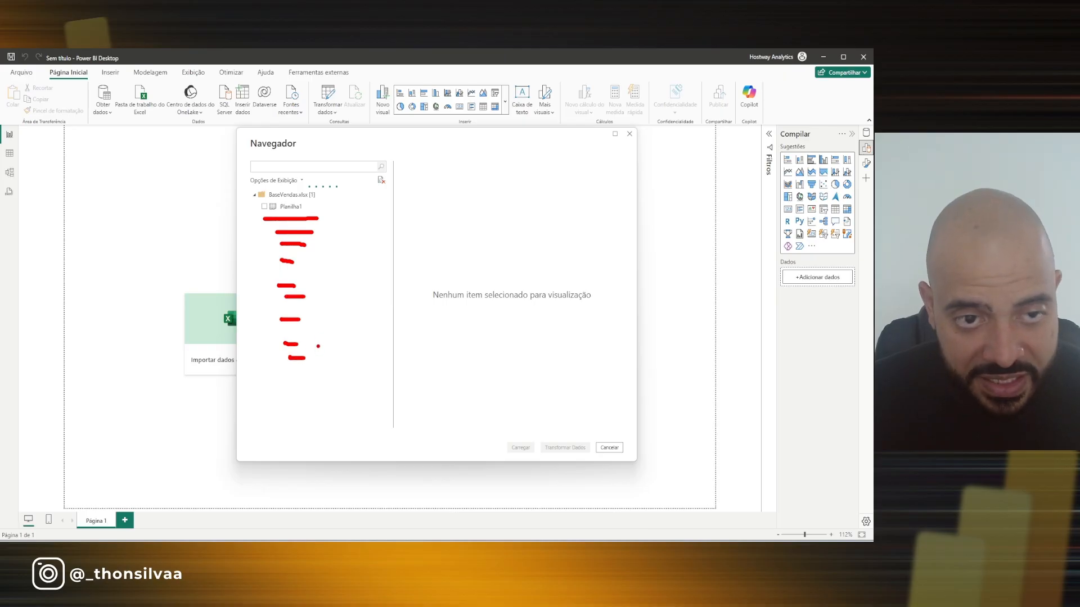
key(Escape)
Preview the Planilha1 sheet of BaseVendas.xlsx across its columns and mark it for import
click(292, 212)
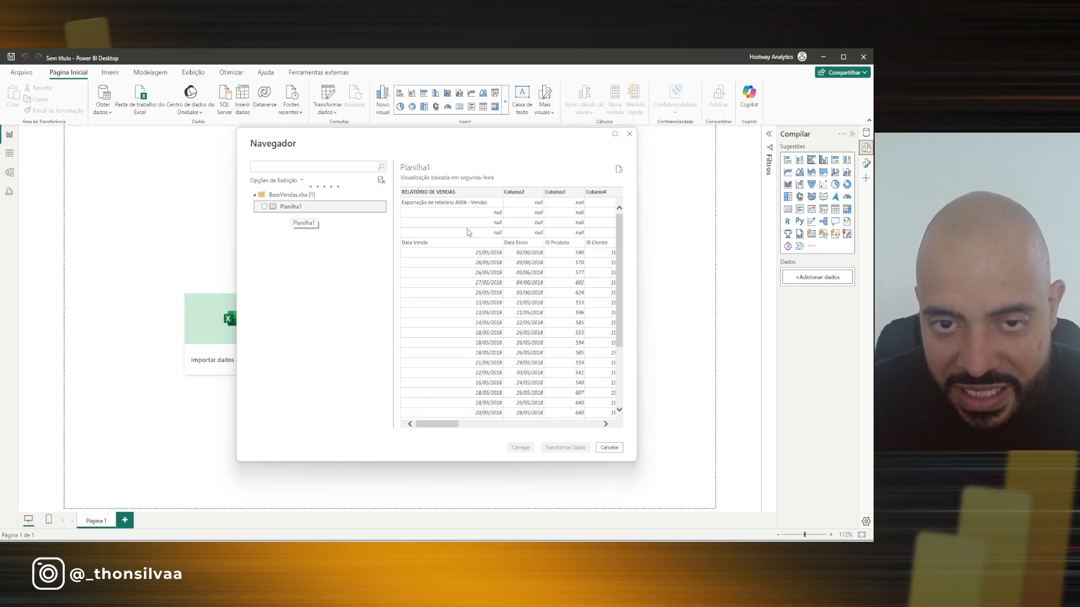
drag(437, 425, 603, 421)
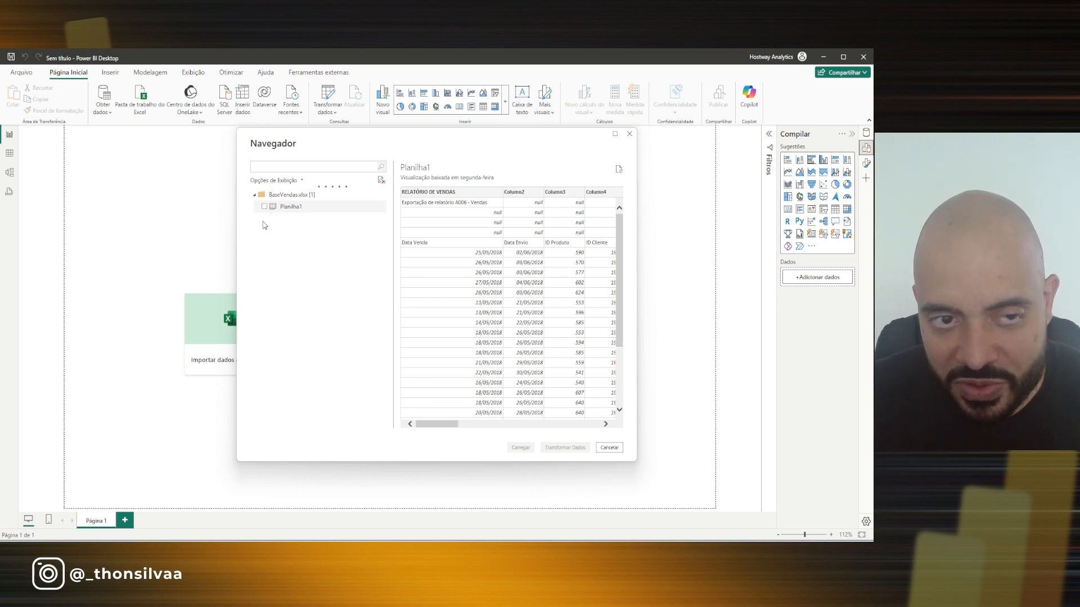
click(264, 207)
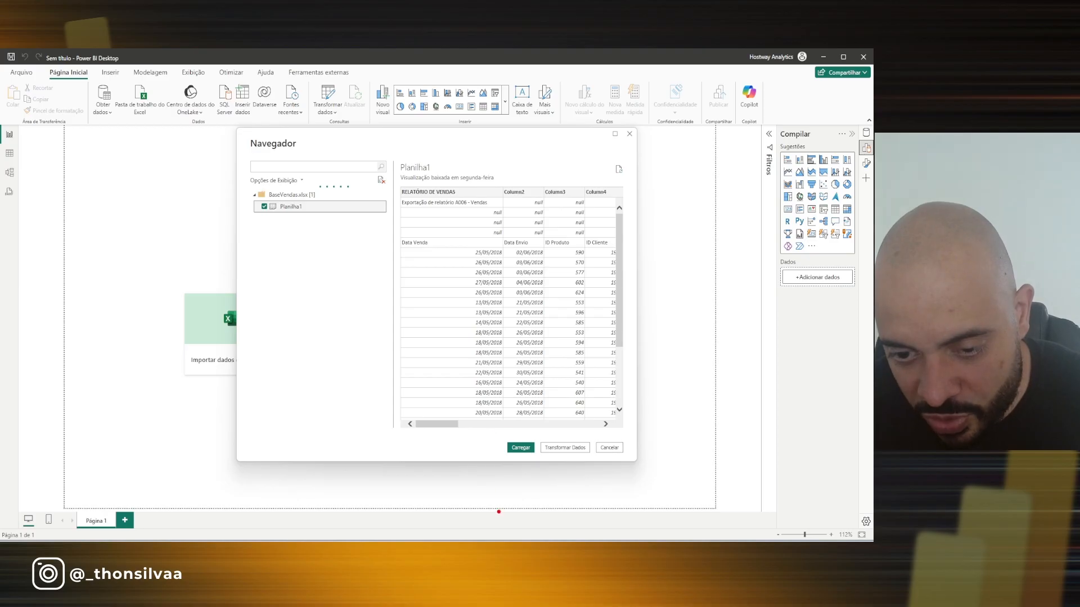
mouse_move(497, 512)
mouse_down()
mouse_move(512, 465)
mouse_move(526, 473)
mouse_up()
mouse_move(580, 501)
mouse_down()
mouse_move(569, 460)
mouse_move(582, 468)
mouse_up()
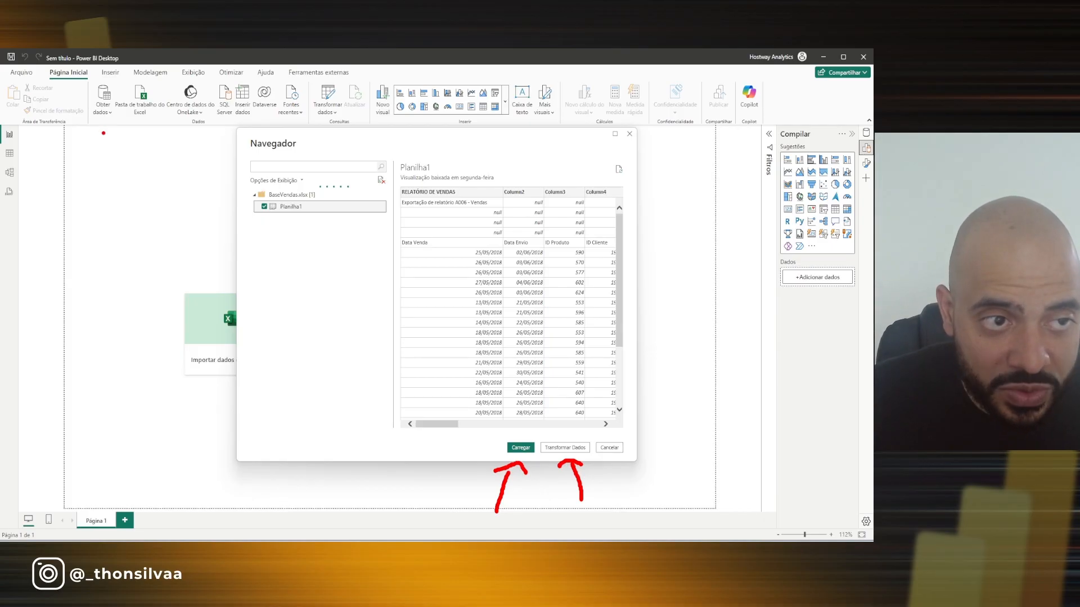
mouse_move(104, 134)
mouse_down()
mouse_move(81, 148)
mouse_move(106, 158)
mouse_move(104, 145)
mouse_up()
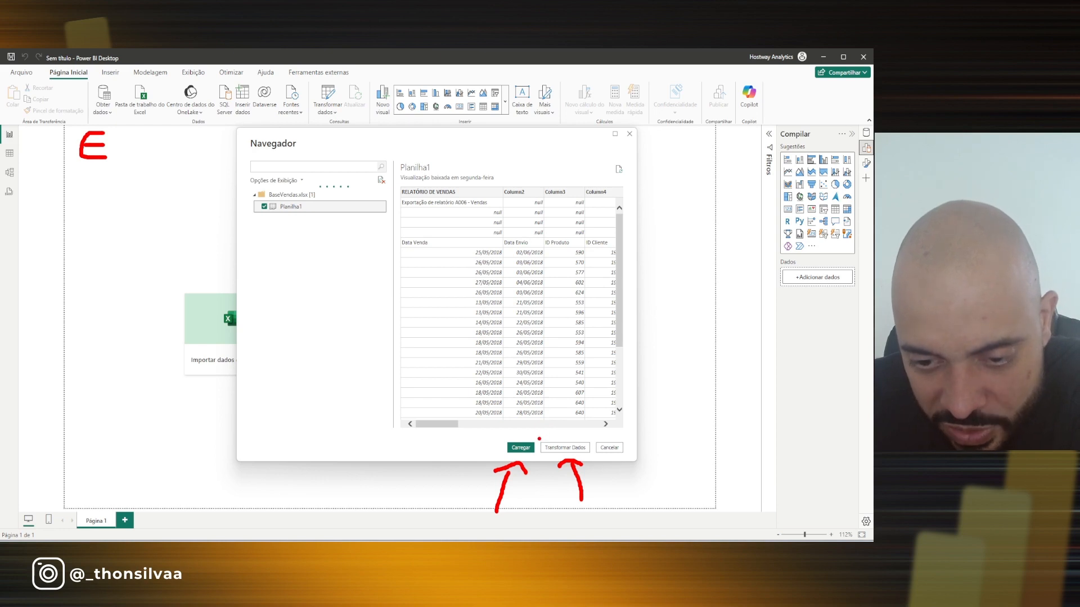
mouse_move(538, 437)
mouse_down()
mouse_move(590, 436)
mouse_move(591, 456)
mouse_move(540, 460)
mouse_move(539, 441)
mouse_up()
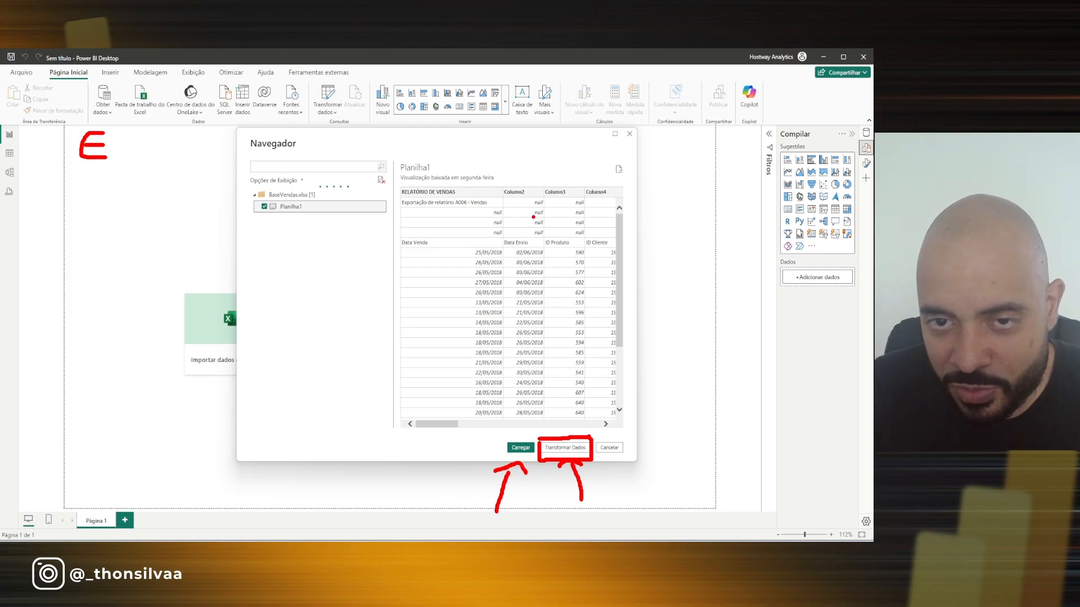
drag(425, 212, 580, 209)
drag(477, 221, 561, 223)
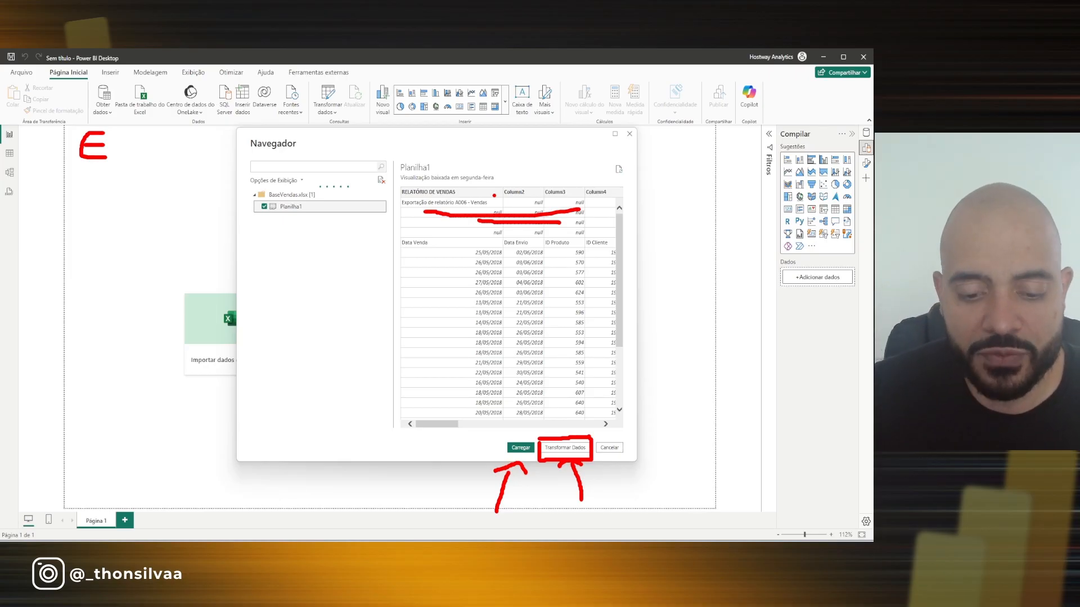
Open the marked Planilha1 sheet in the Power Query Editor to transform its data
key(Escape)
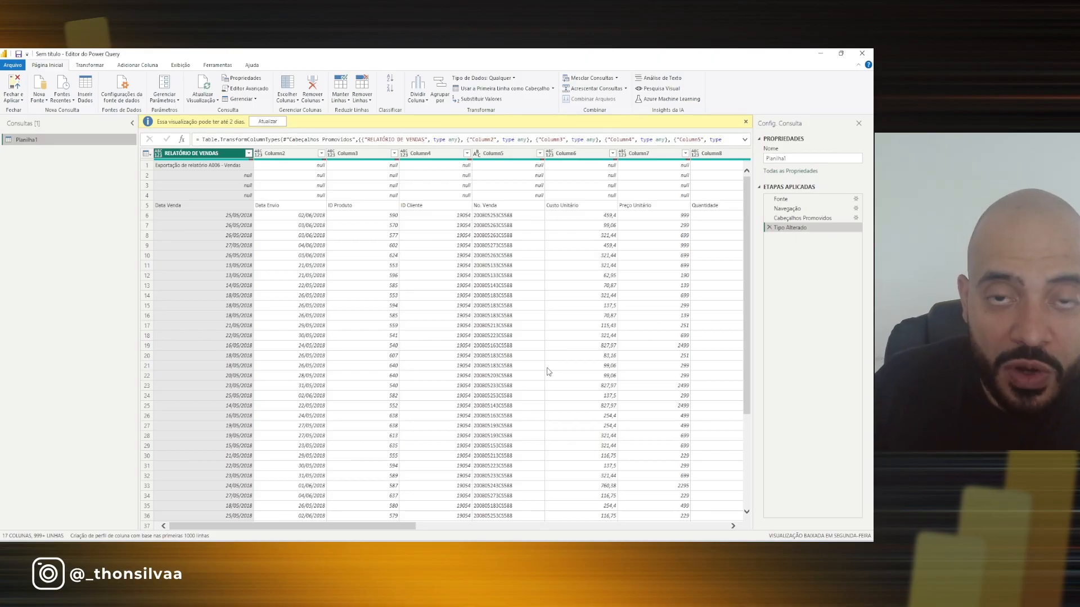
Shrink the Power Query Editor window to view the report window behind it, and bring the editor back maximised
click(841, 54)
drag(579, 127, 579, 203)
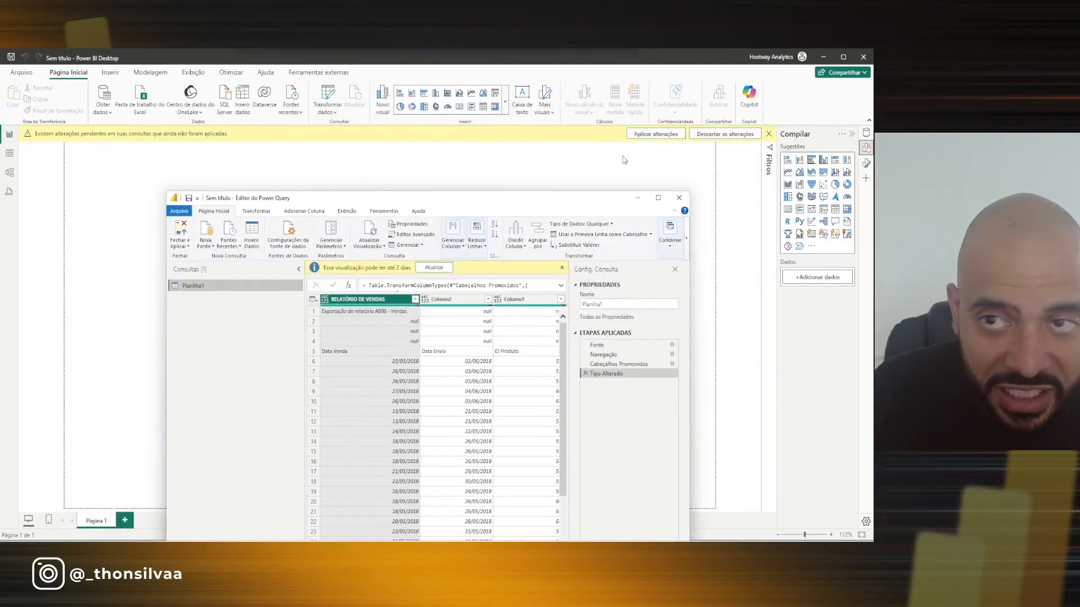
click(685, 60)
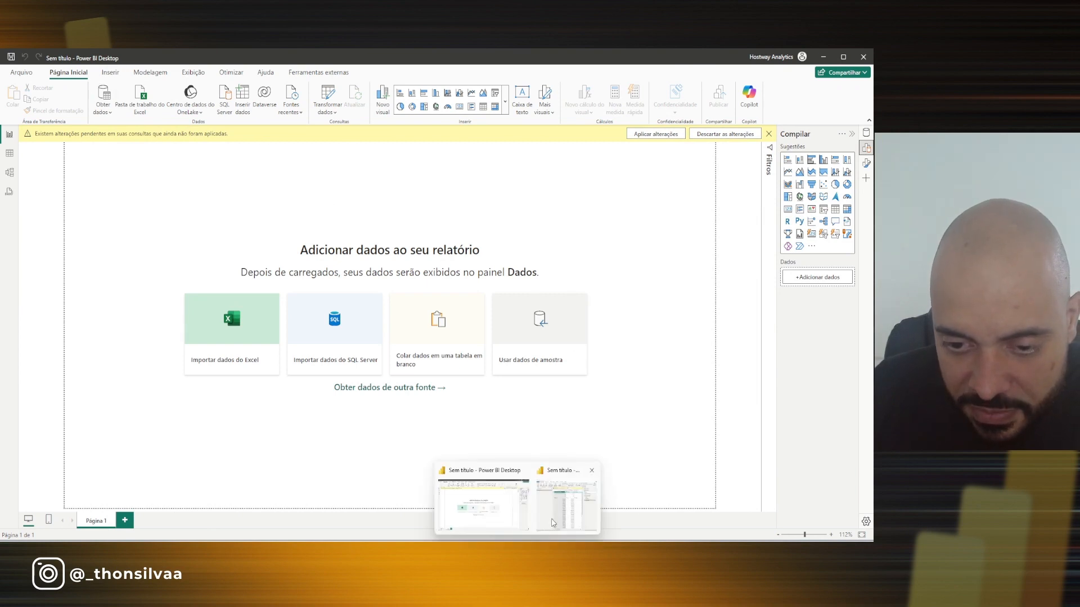
click(552, 523)
drag(426, 201, 438, 130)
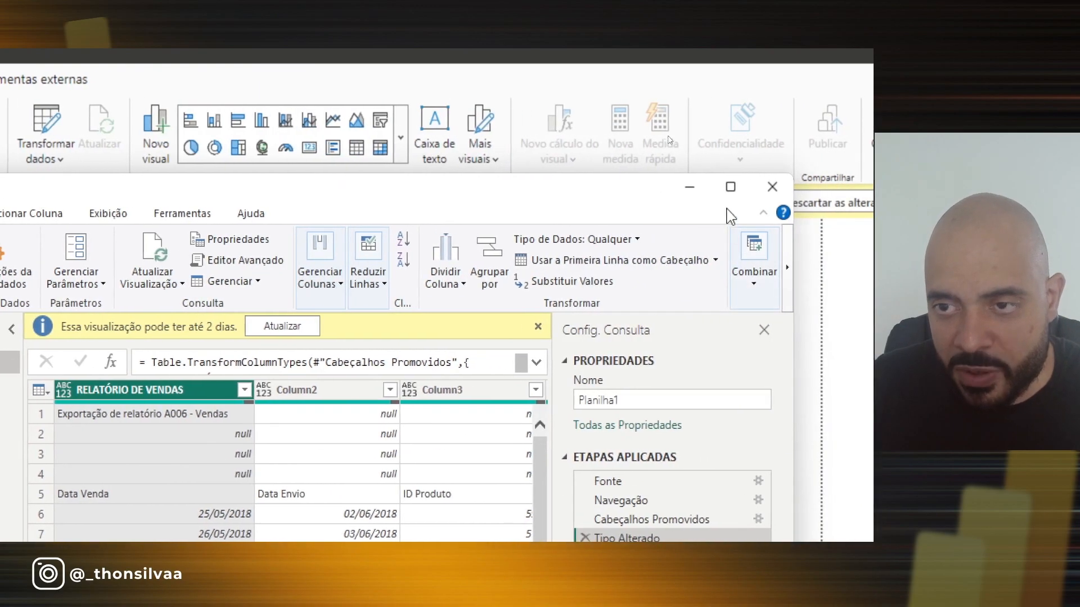
click(729, 191)
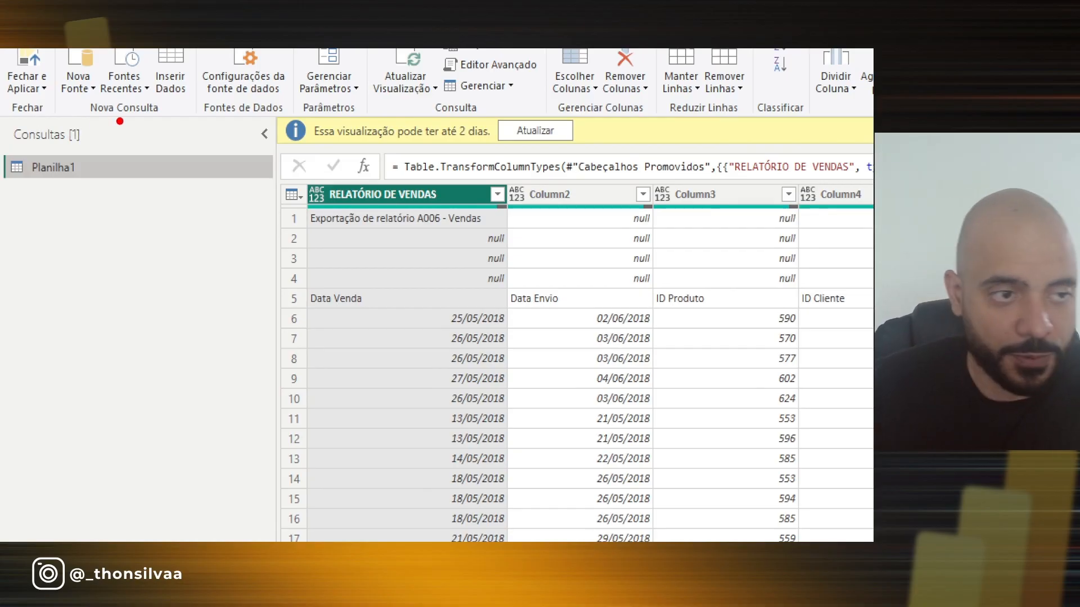
mouse_move(12, 119)
mouse_down()
mouse_move(71, 116)
mouse_move(94, 141)
mouse_move(32, 150)
mouse_move(6, 136)
mouse_move(15, 130)
mouse_up()
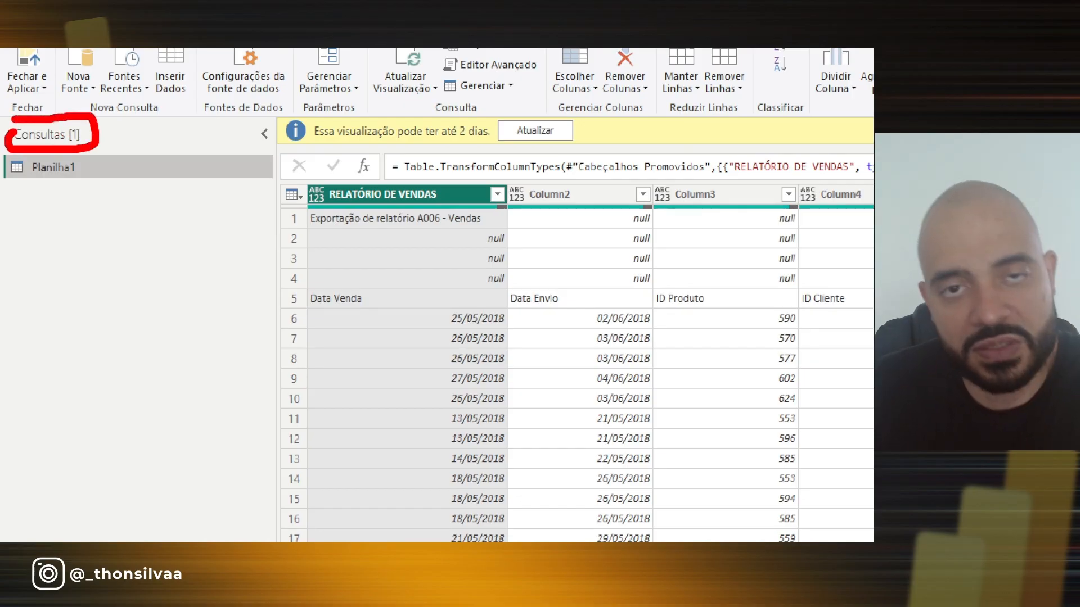
mouse_move(37, 178)
mouse_down()
mouse_move(27, 182)
mouse_move(78, 180)
mouse_up()
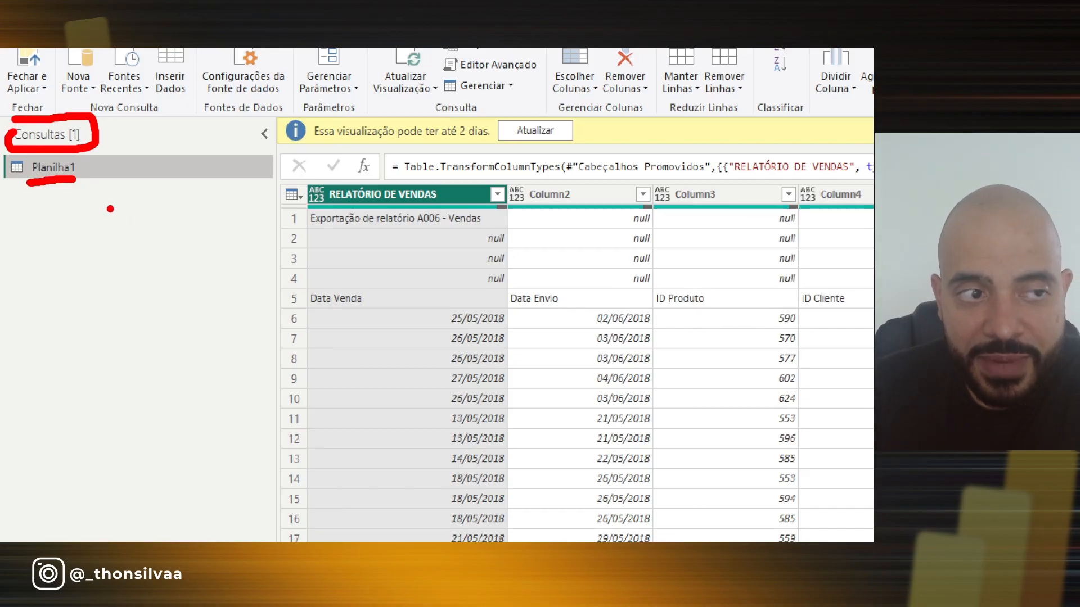
drag(20, 198, 99, 198)
drag(21, 223, 103, 223)
drag(27, 246, 101, 245)
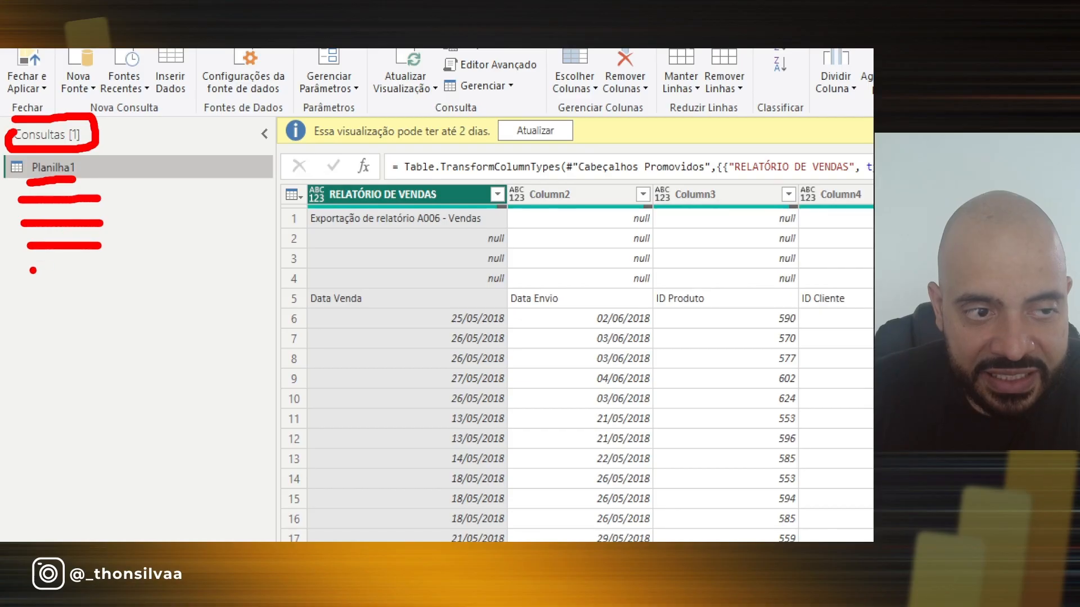
drag(30, 271, 89, 271)
drag(23, 297, 71, 296)
drag(22, 335, 63, 332)
drag(32, 359, 73, 362)
drag(29, 399, 66, 399)
drag(41, 436, 105, 438)
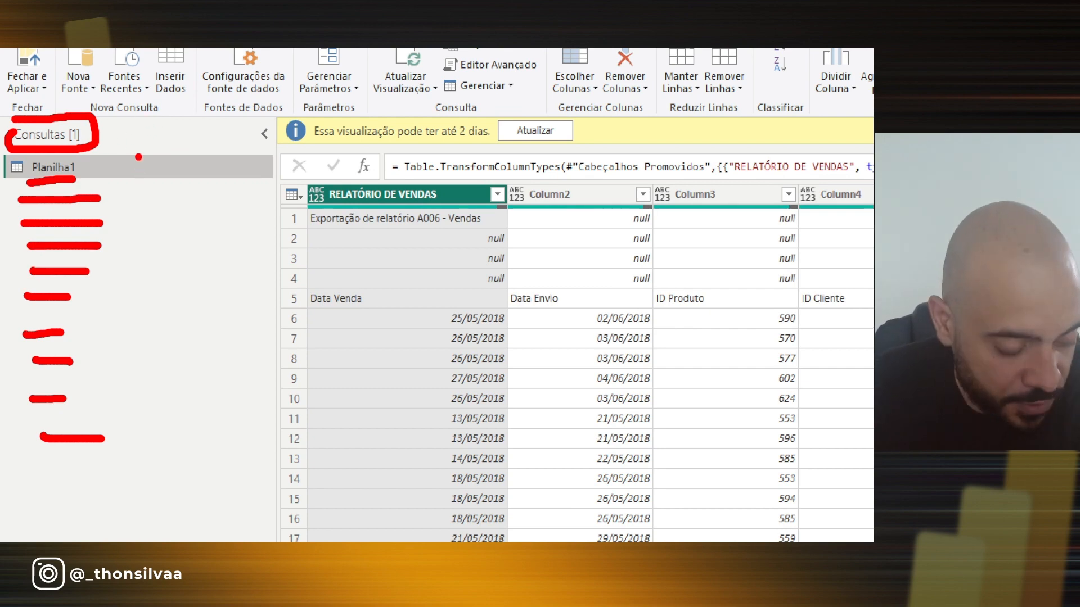
key(Escape)
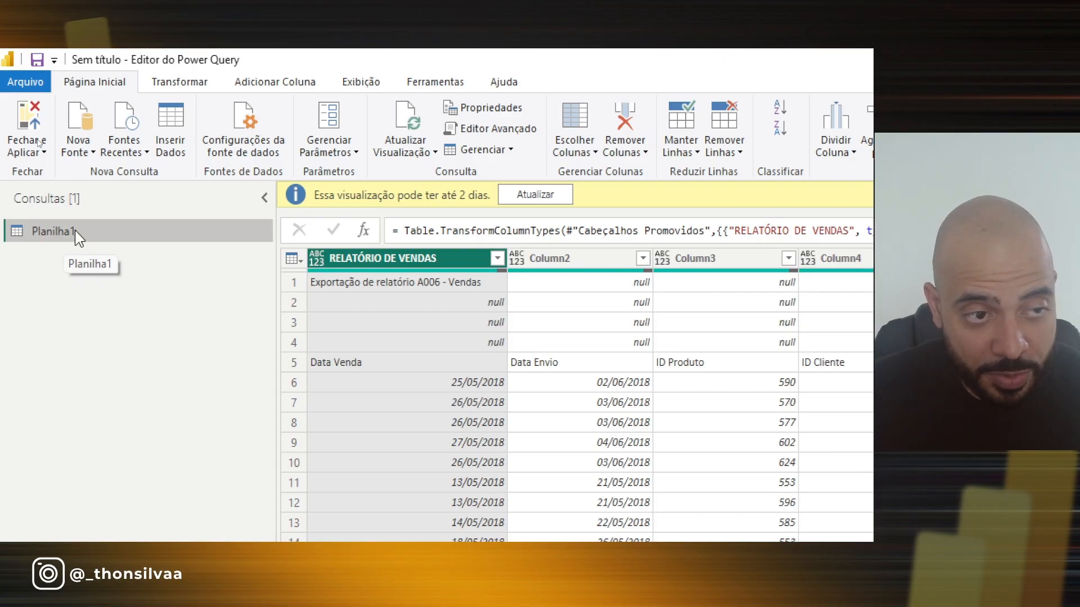
right_click(55, 231)
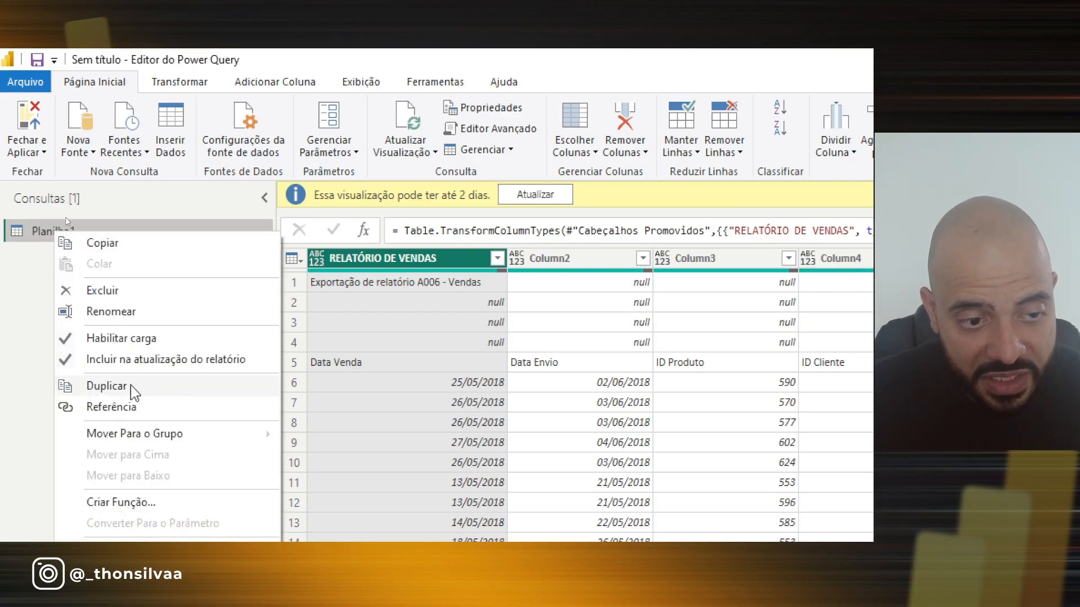
click(23, 331)
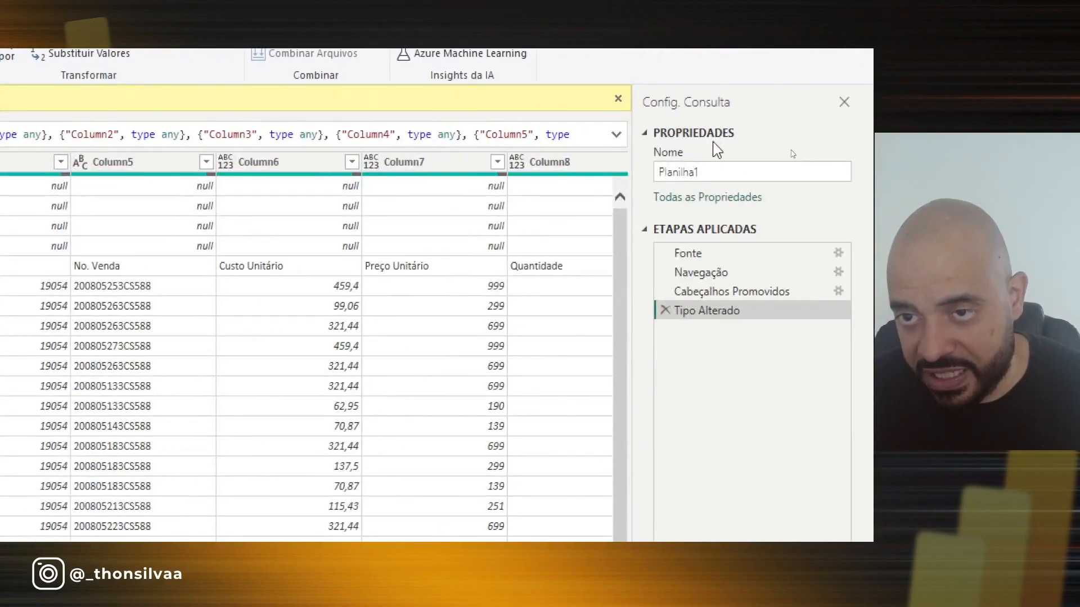
Rename the Planilha1 query as Vendas
click(717, 171)
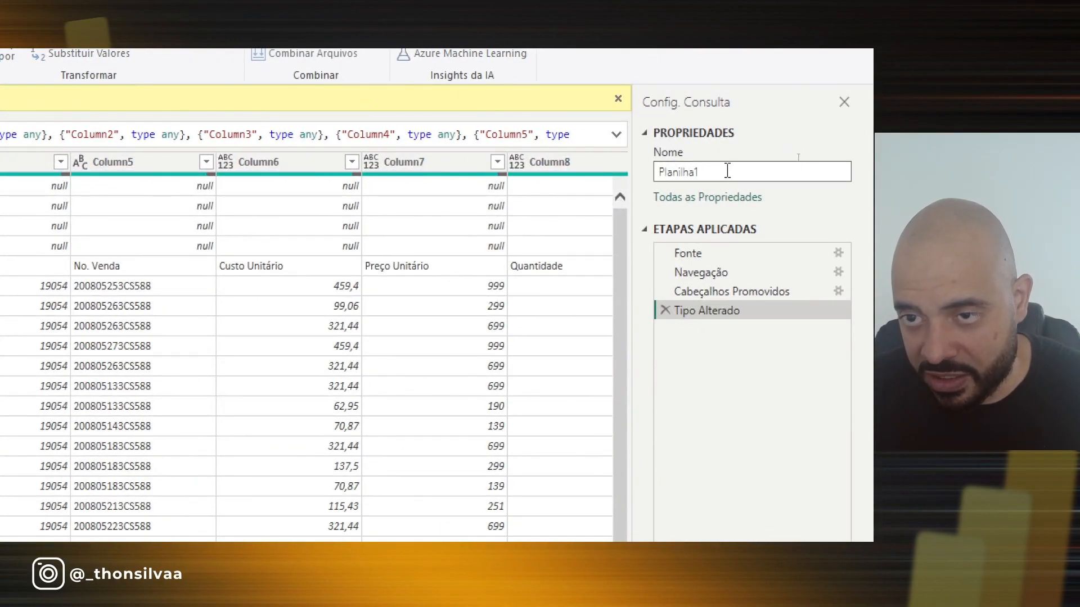
double_click(729, 171)
text(Vendas)
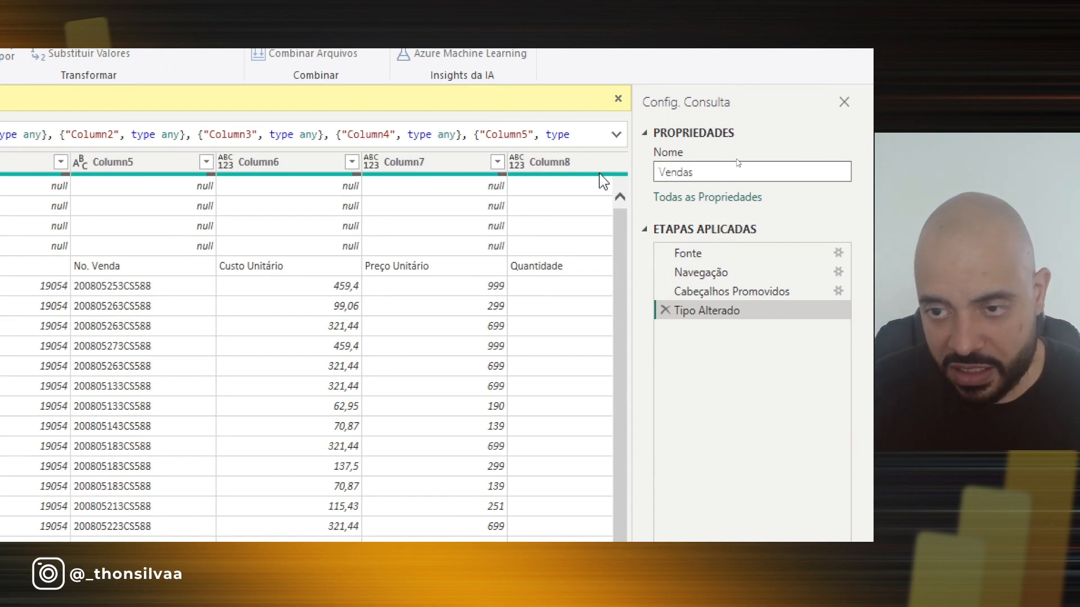
key(Return)
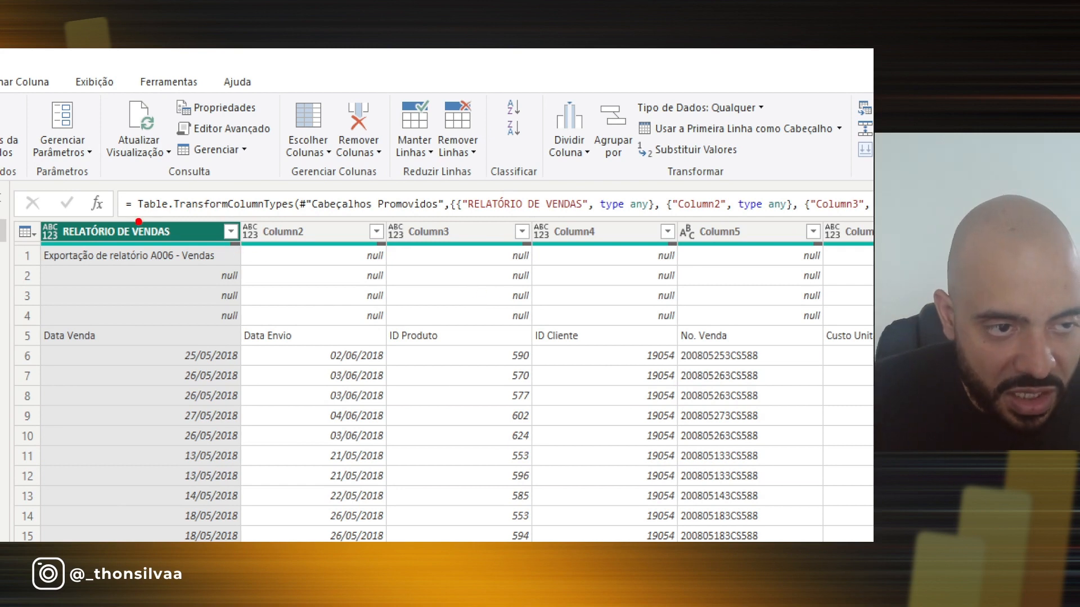
mouse_move(135, 188)
mouse_down()
mouse_move(104, 206)
mouse_move(128, 216)
mouse_up()
drag(66, 239, 156, 239)
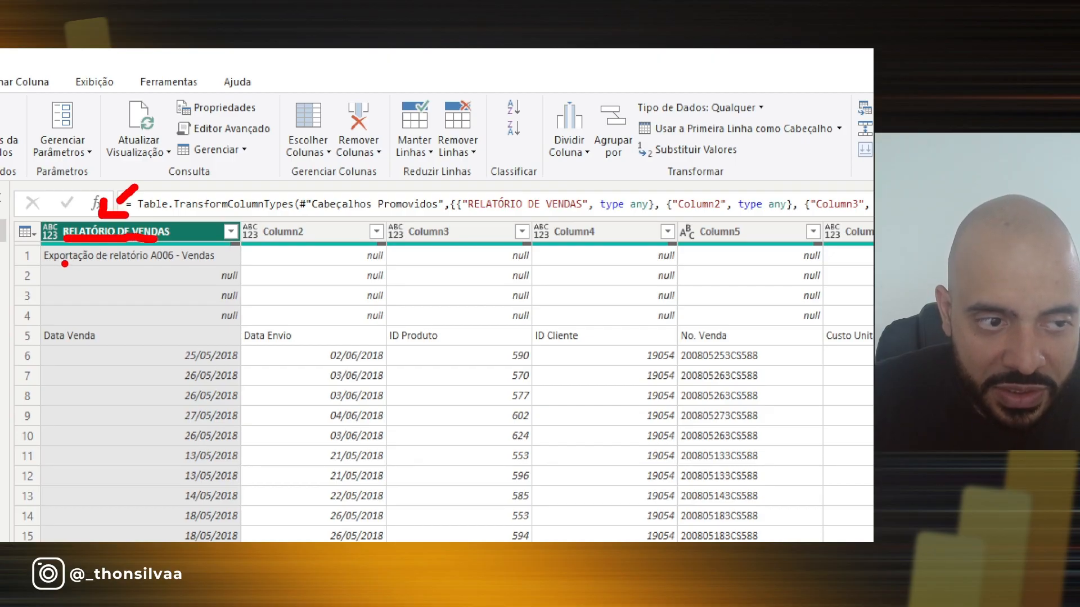
mouse_move(47, 263)
mouse_down()
mouse_move(198, 267)
mouse_move(225, 246)
mouse_move(55, 243)
mouse_move(39, 267)
mouse_up()
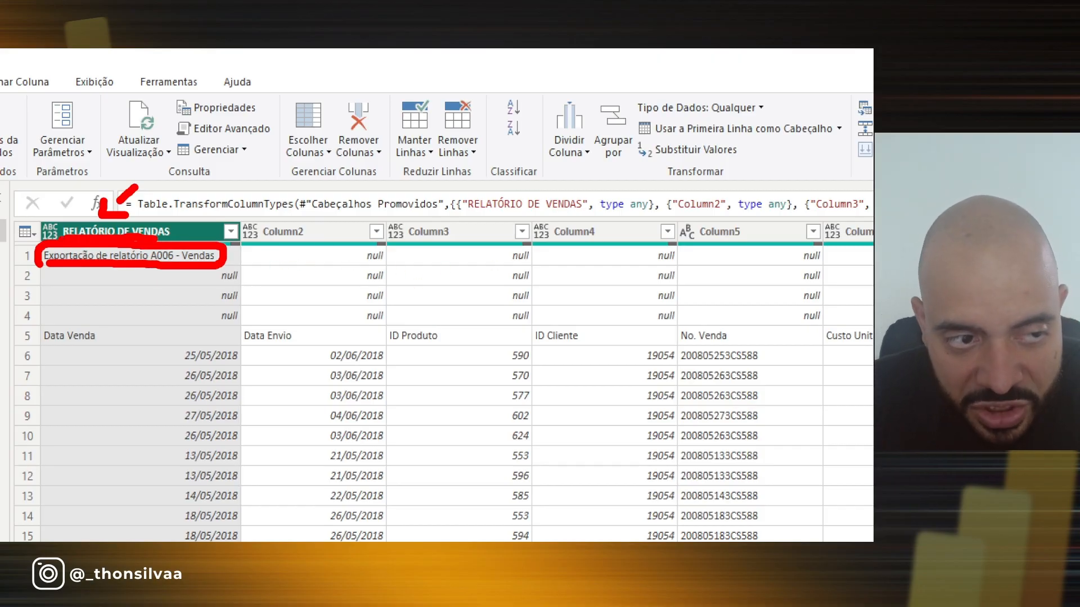
drag(45, 251, 419, 253)
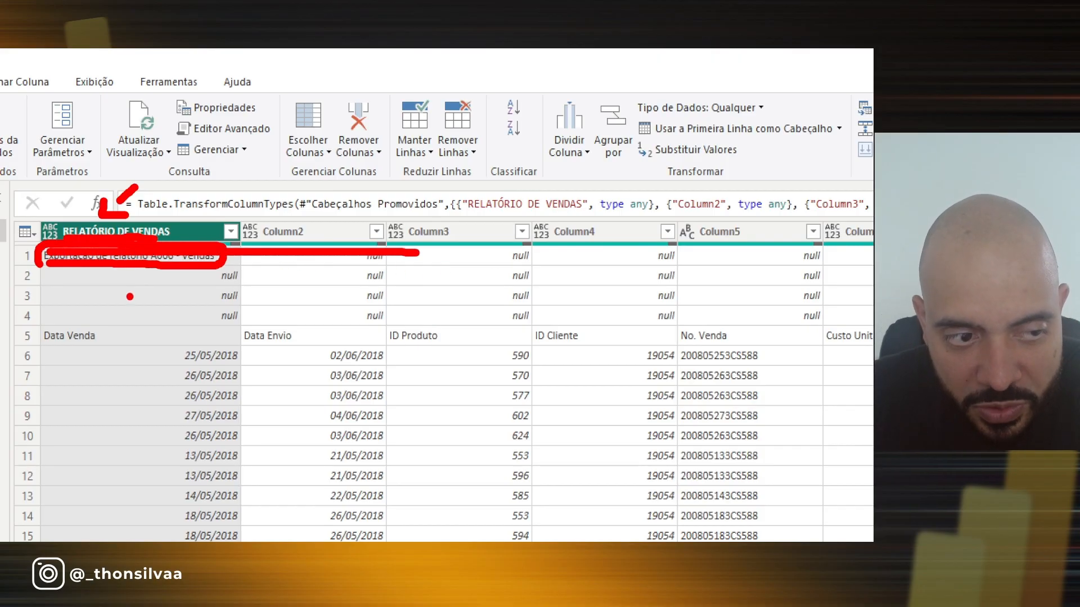
mouse_move(42, 325)
mouse_down()
mouse_move(96, 319)
mouse_move(34, 351)
mouse_move(32, 321)
mouse_up()
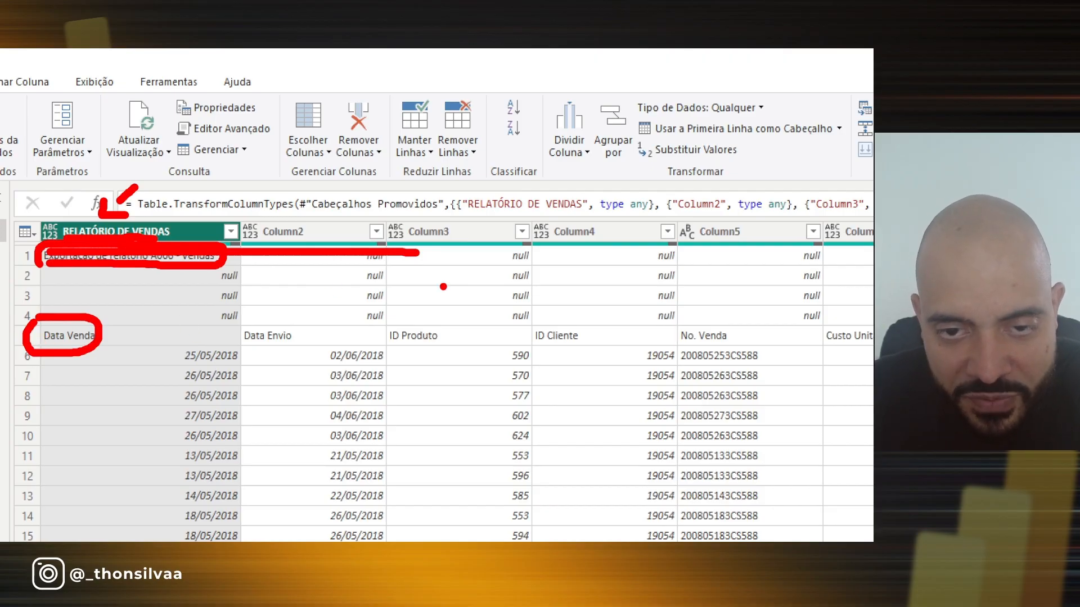
key(Escape)
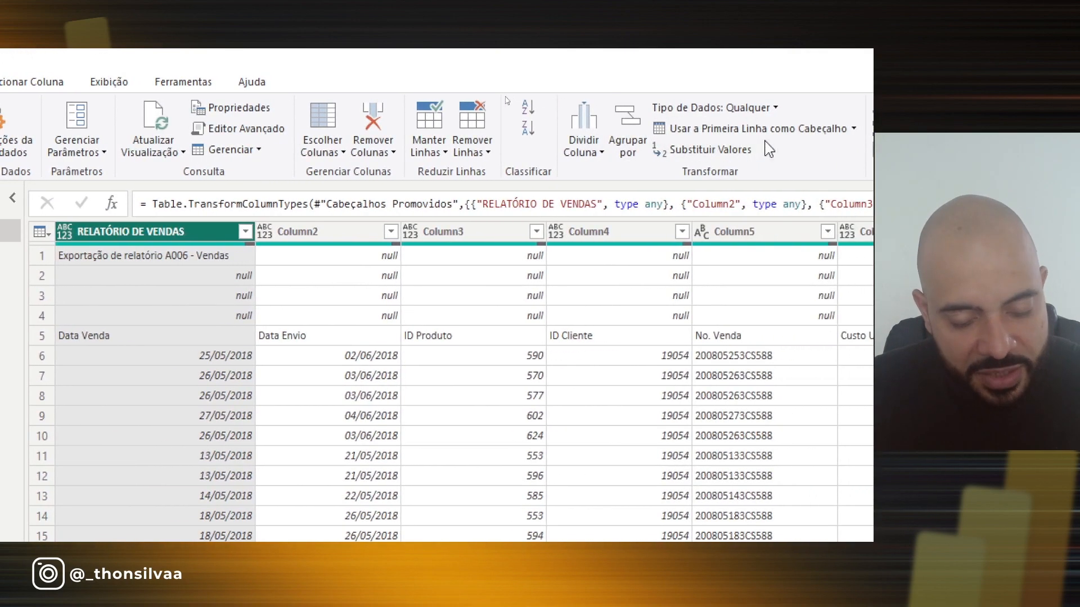
drag(450, 86, 505, 168)
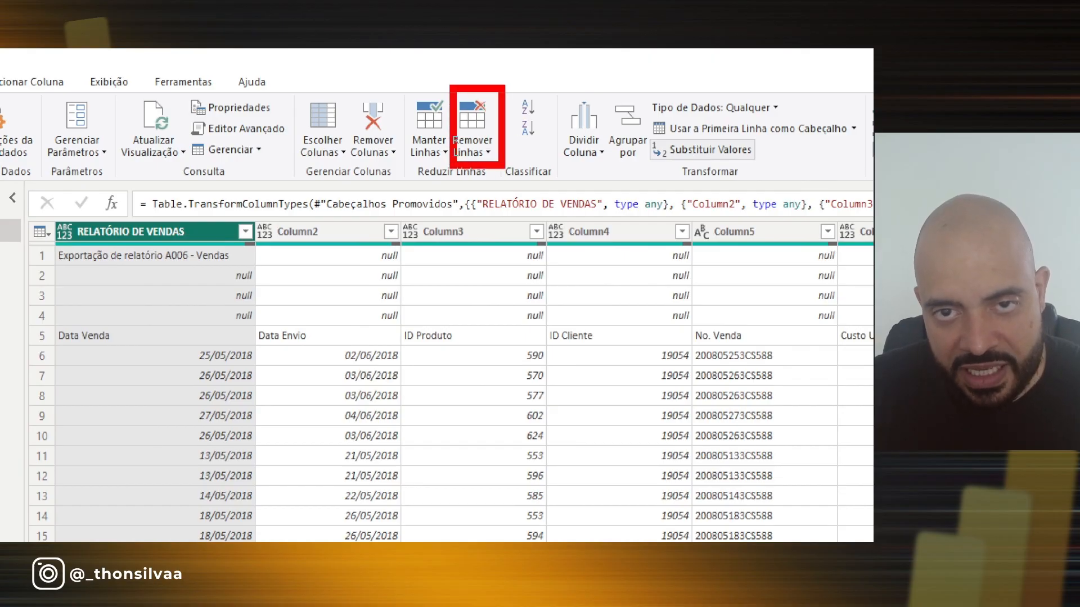
Remove the top 4 rows of the Vendas query, above the row that holds the column titles
click(491, 156)
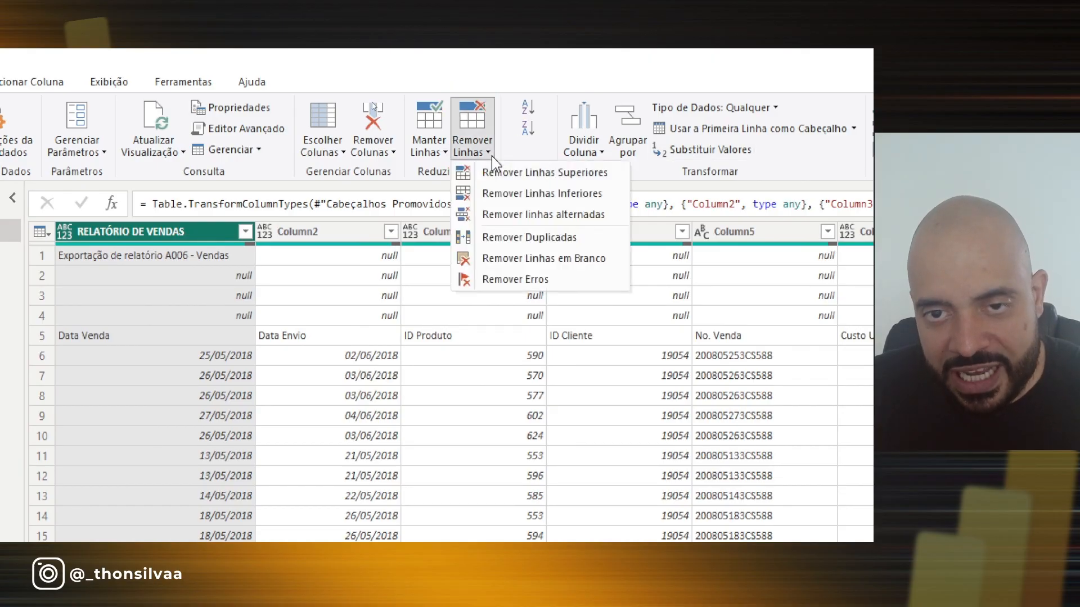
click(527, 179)
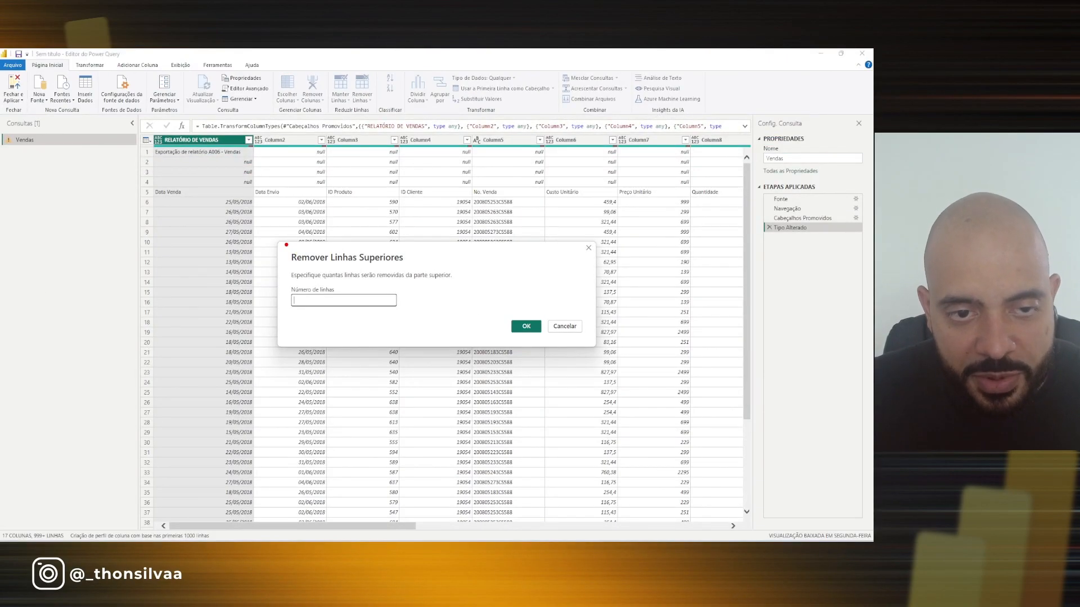
drag(286, 245, 420, 263)
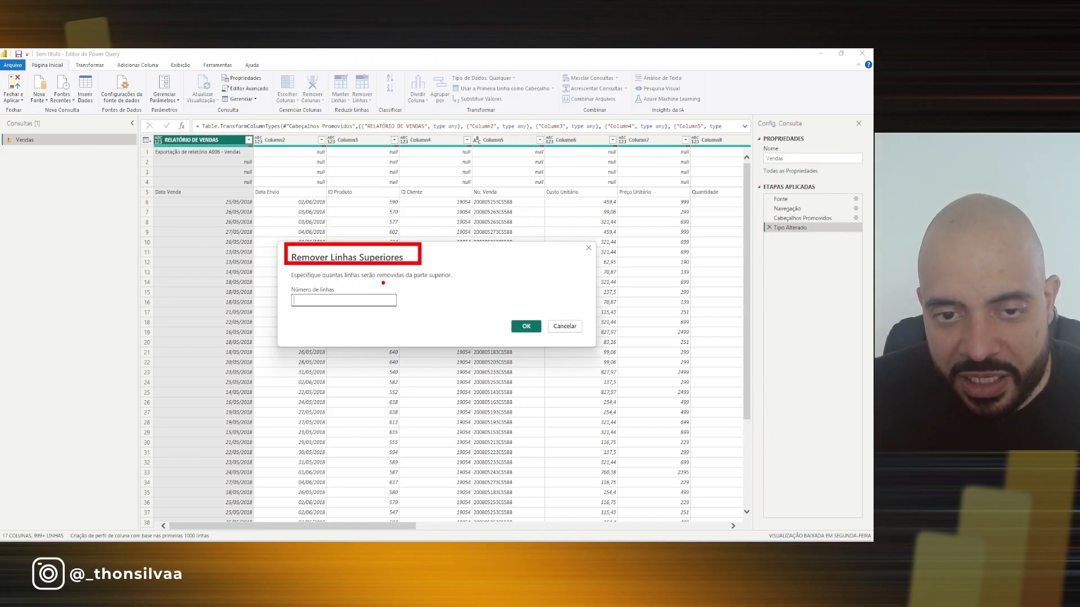
drag(412, 284, 453, 285)
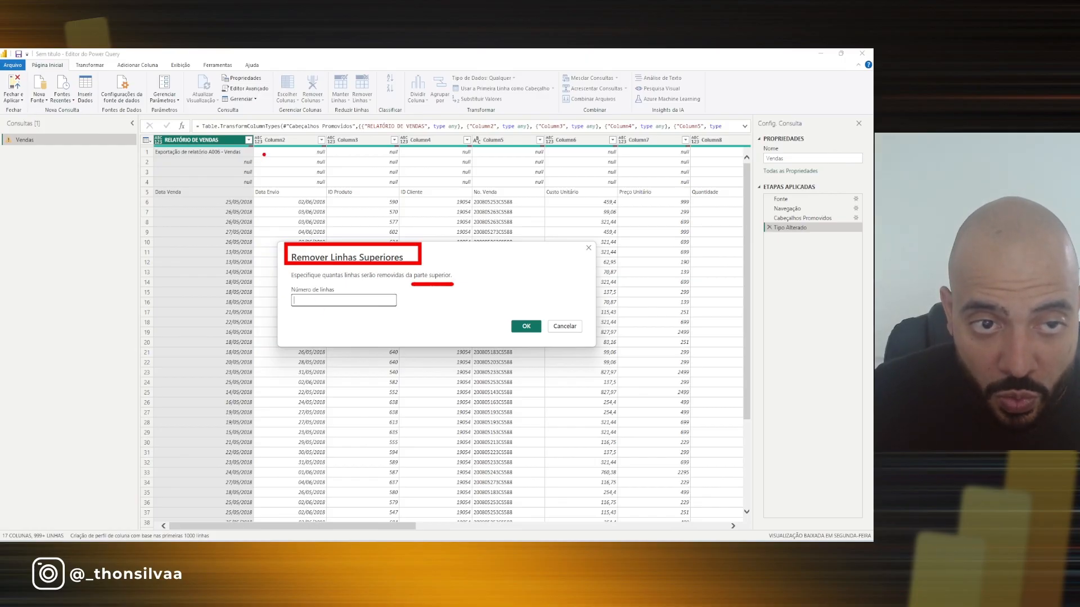
mouse_move(263, 154)
mouse_down()
mouse_move(293, 149)
mouse_move(295, 181)
mouse_up()
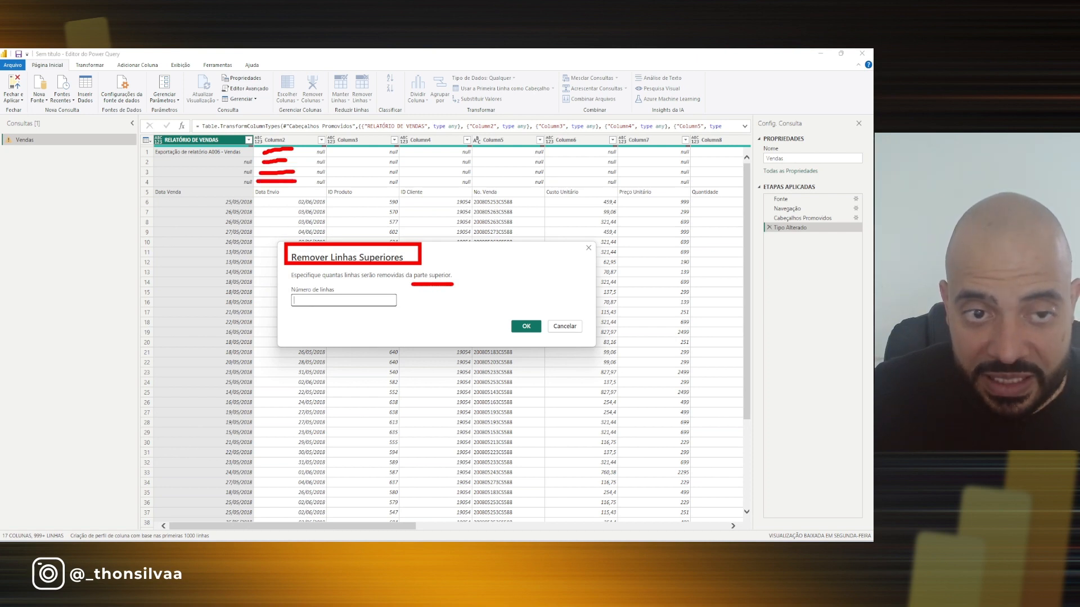
key(Escape)
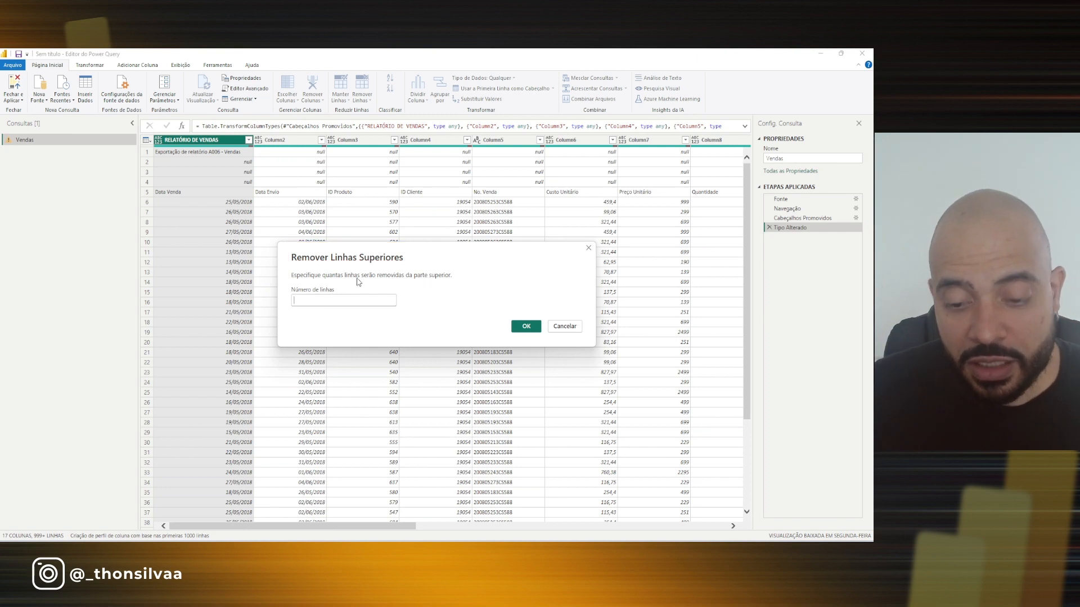
text(4)
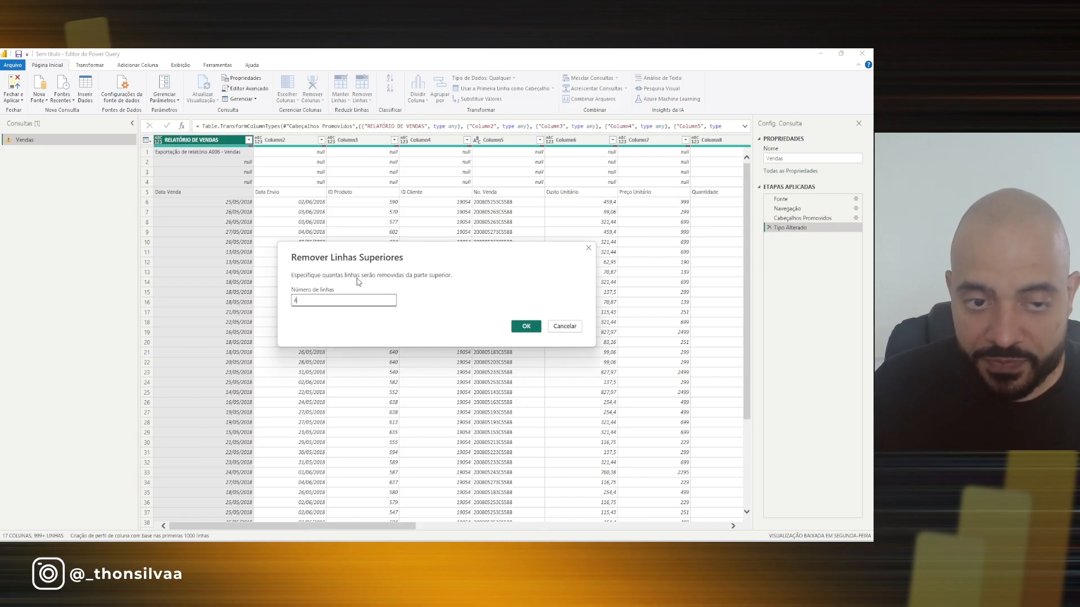
click(525, 326)
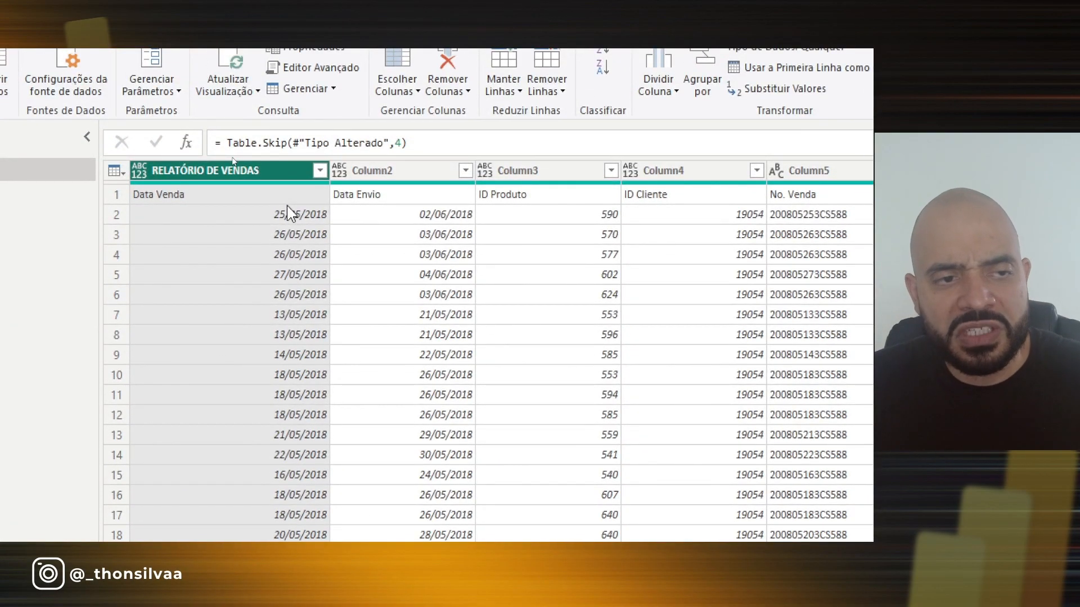
click(118, 197)
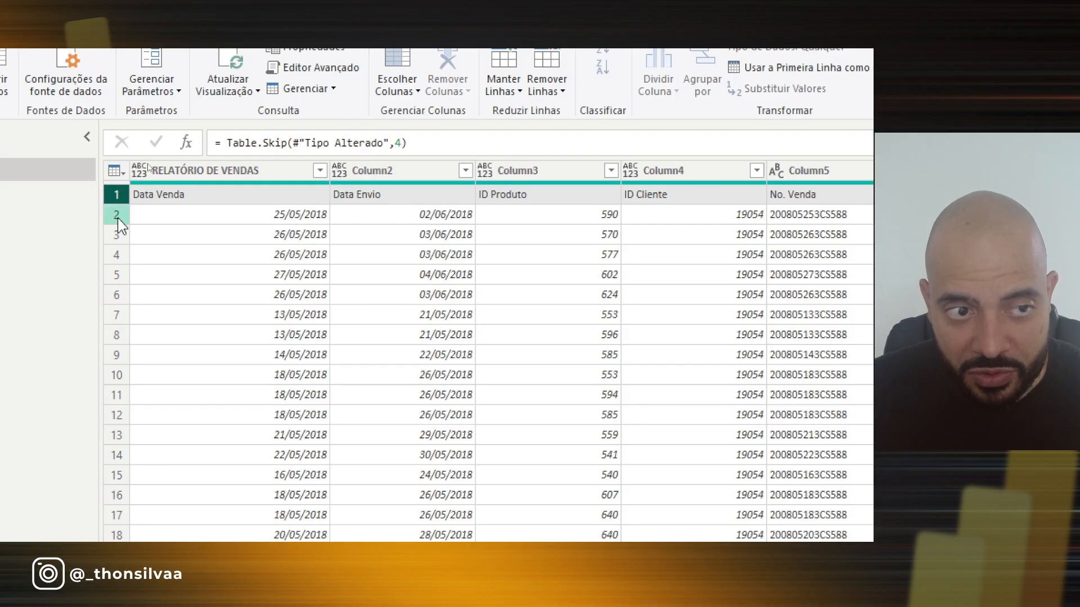
click(117, 217)
click(114, 197)
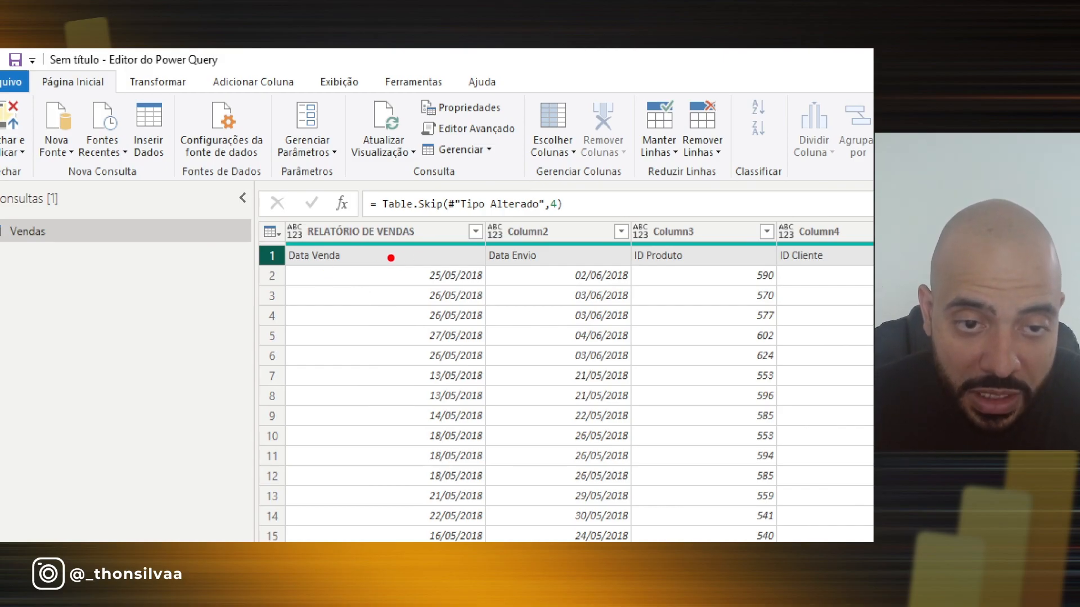
mouse_move(388, 259)
mouse_down()
mouse_move(433, 258)
mouse_move(378, 260)
mouse_up()
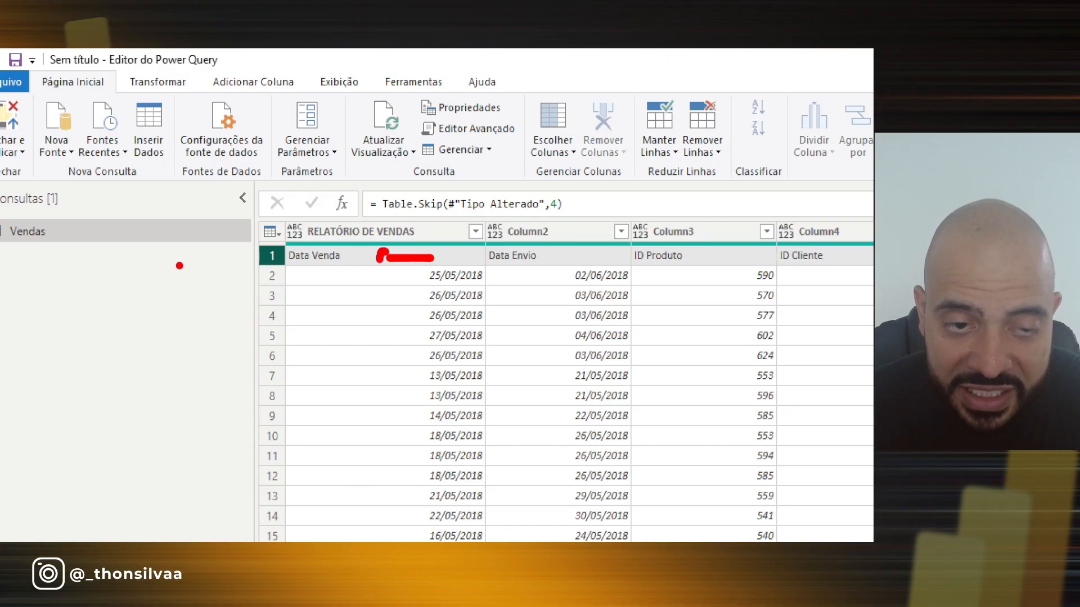
mouse_move(180, 266)
mouse_down()
mouse_move(241, 253)
mouse_move(253, 266)
mouse_up()
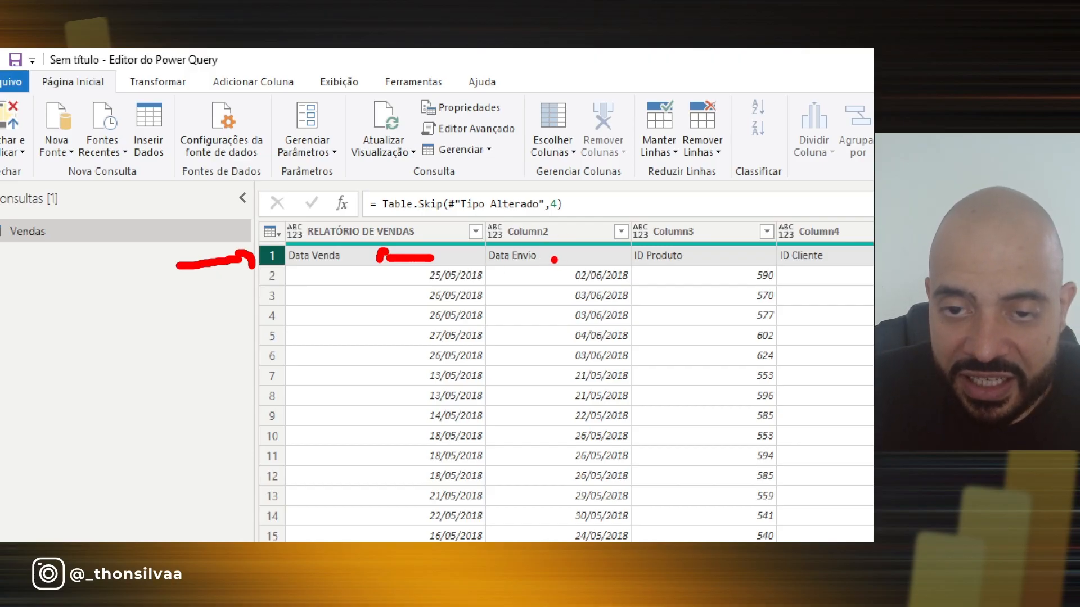
mouse_move(544, 261)
mouse_down()
mouse_move(582, 251)
mouse_move(576, 221)
mouse_move(570, 241)
mouse_up()
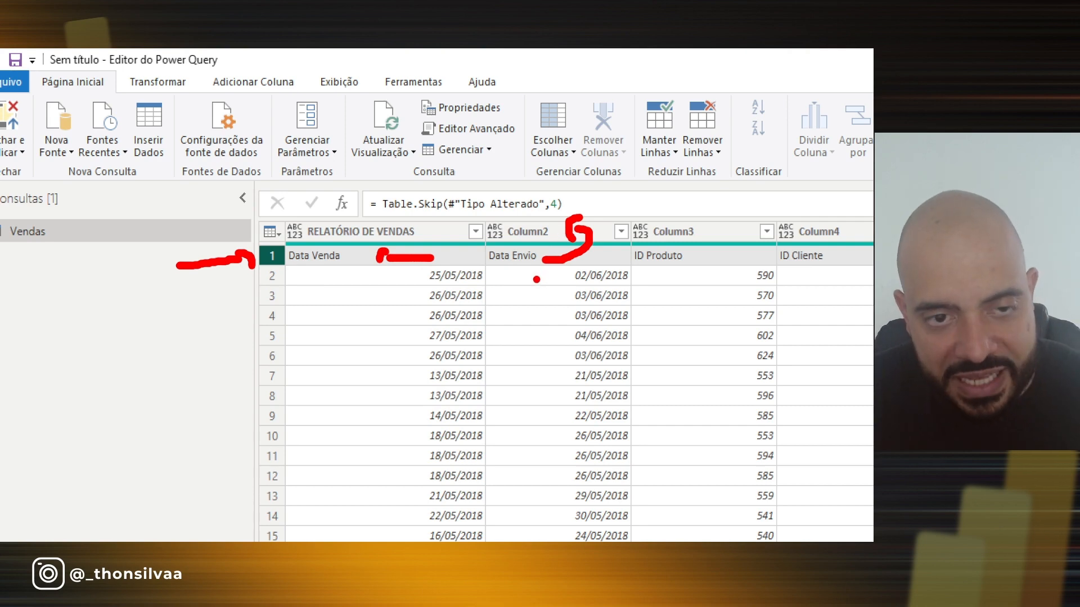
key(Escape)
double_click(370, 233)
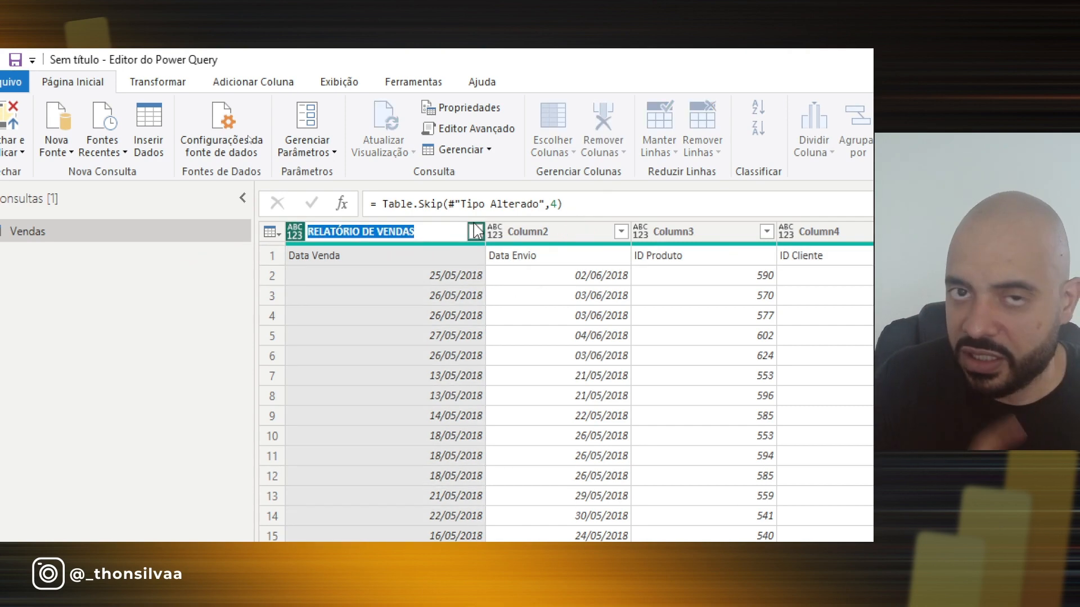
key(Return)
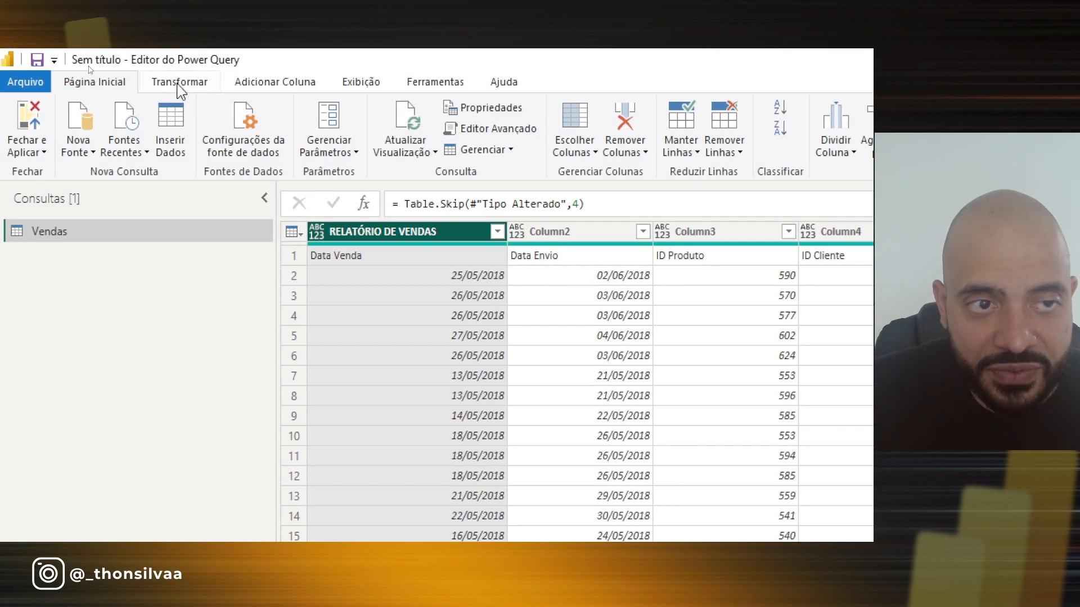
Promote the first row of the Vendas query, which starts with Data Venda, to column headers
click(178, 83)
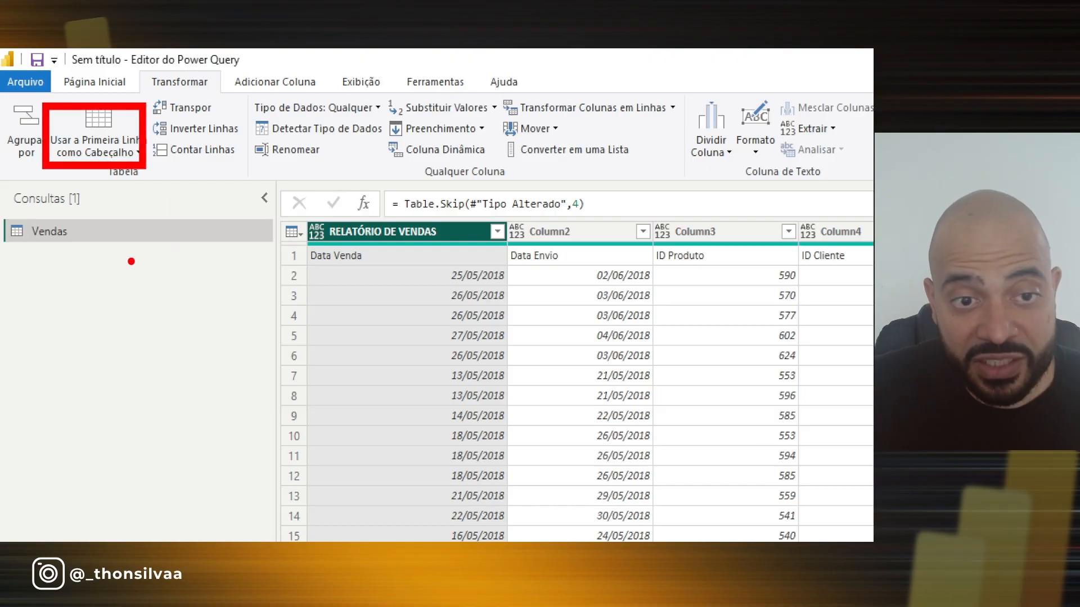
click(105, 112)
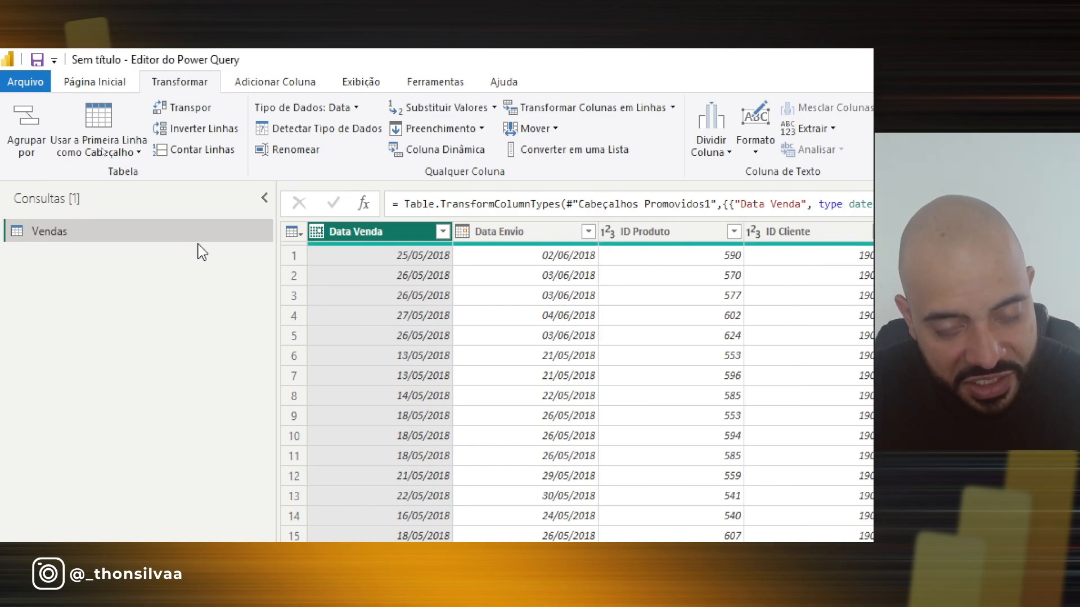
key(ctrl+2)
mouse_move(220, 265)
mouse_down()
mouse_move(254, 254)
mouse_move(273, 274)
mouse_move(263, 213)
mouse_up()
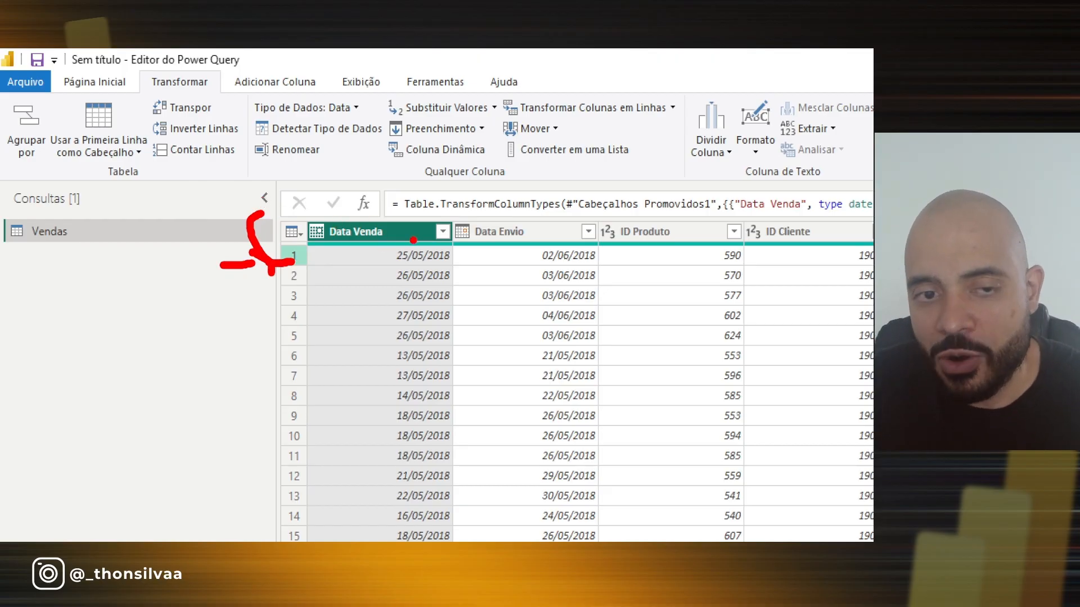
key(Escape)
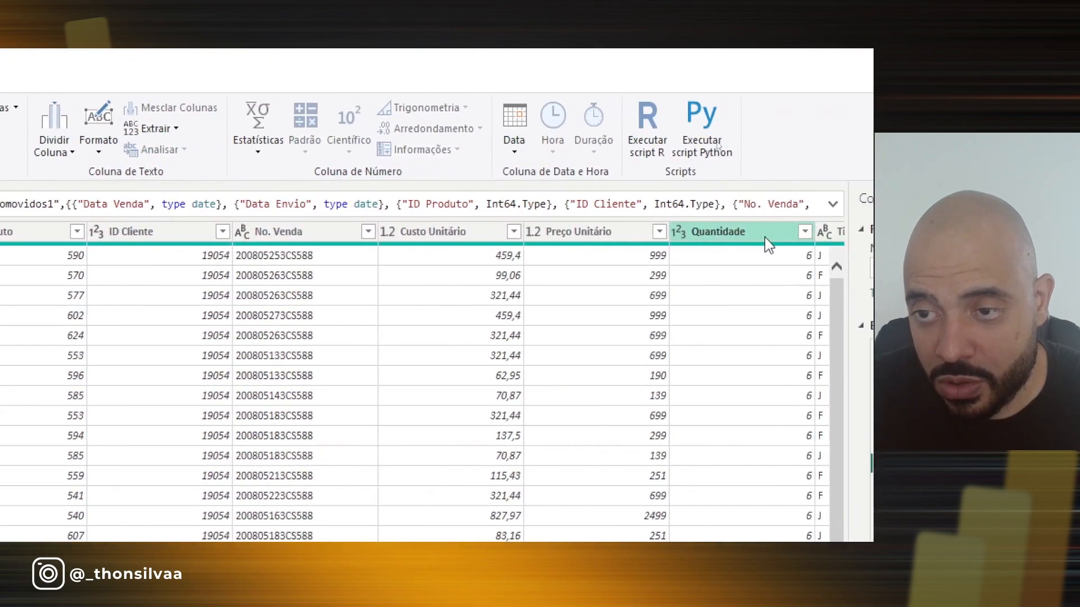
click(112, 259)
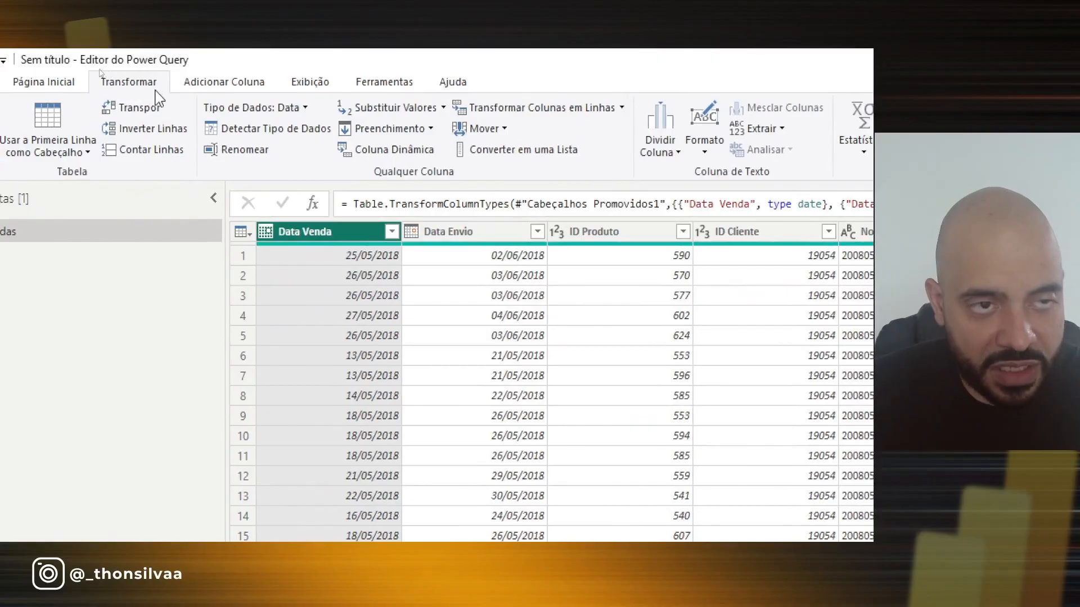
click(237, 86)
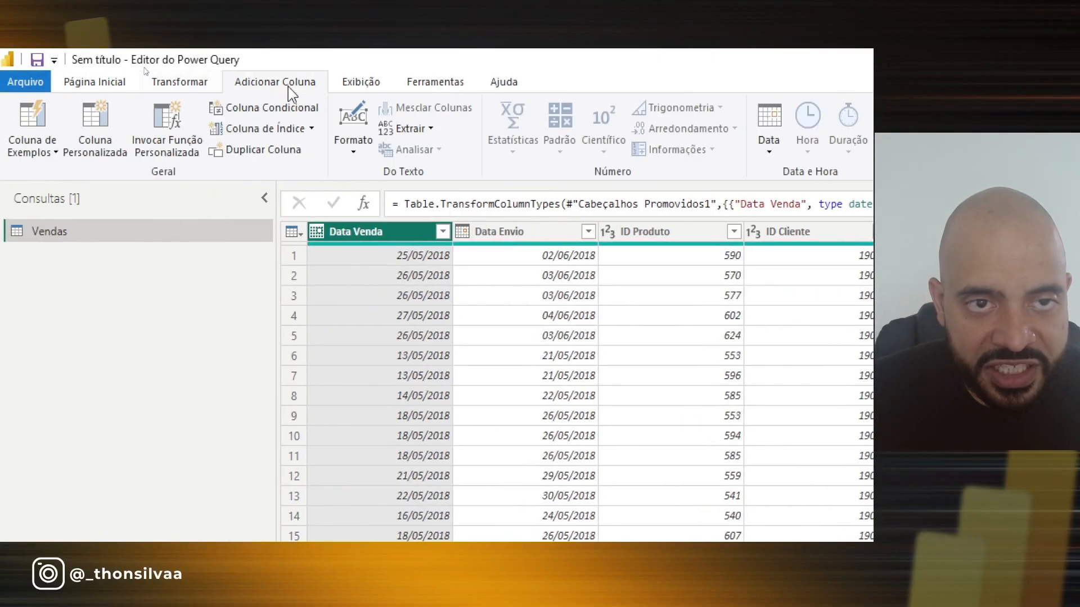
click(179, 81)
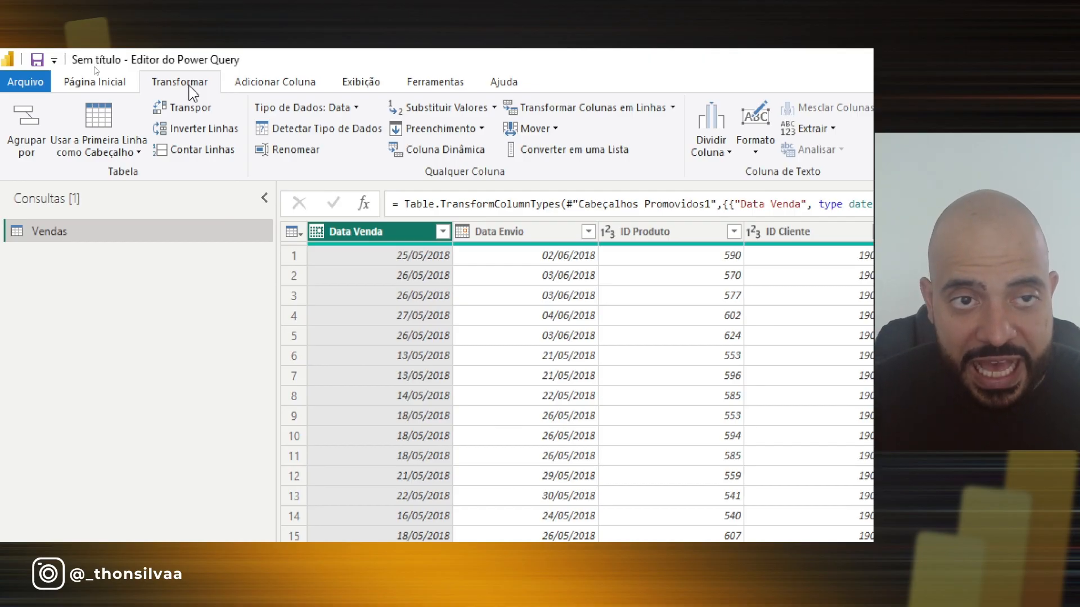
Compare the commands that transform an existing column with those that add a new column, including the text Extrair command
click(255, 78)
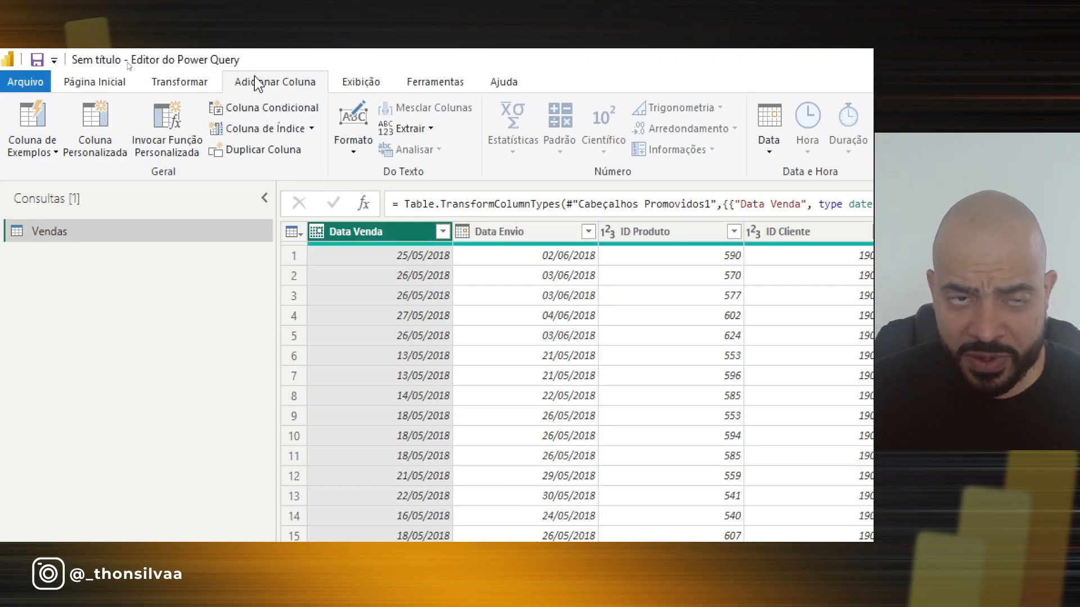
click(177, 83)
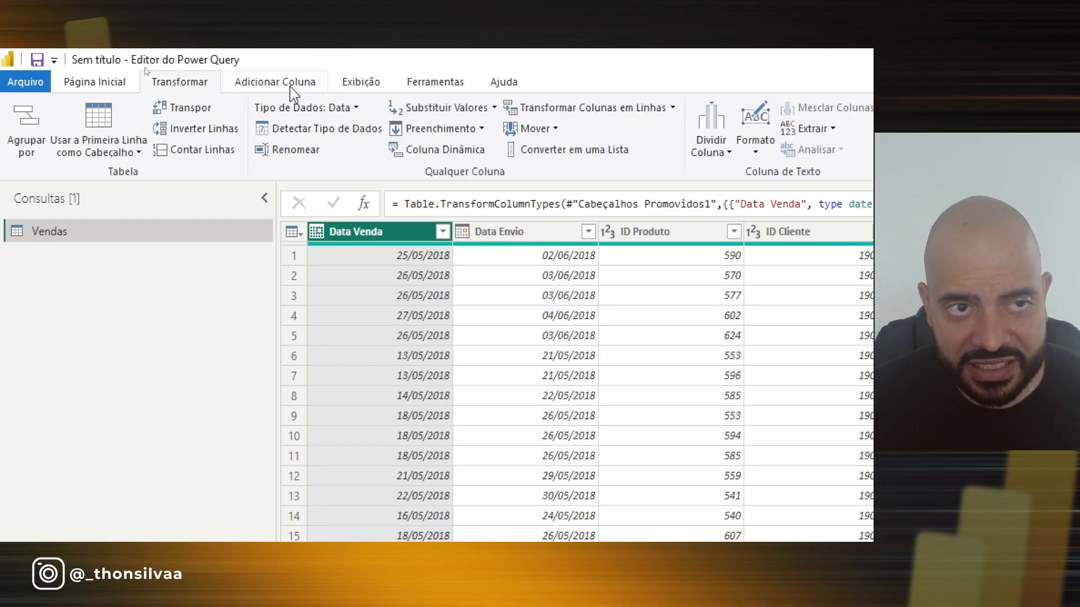
click(281, 84)
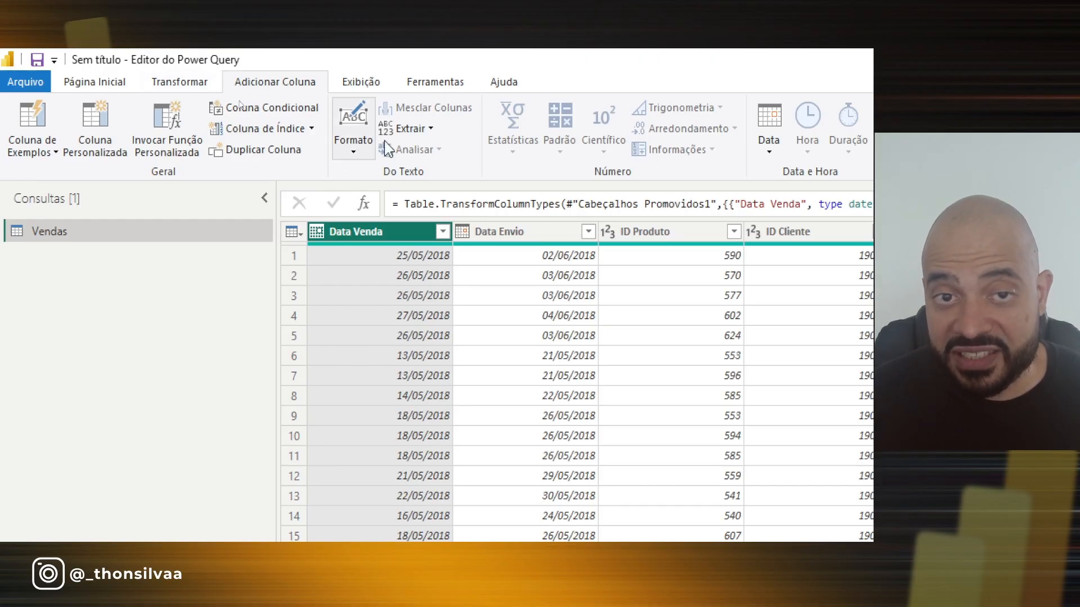
click(201, 89)
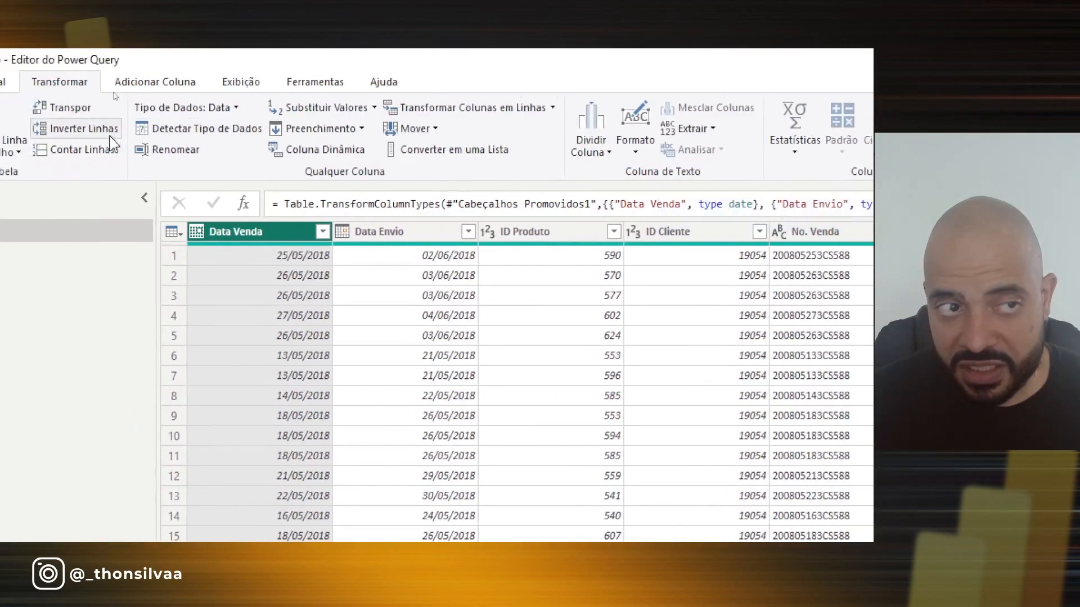
click(169, 83)
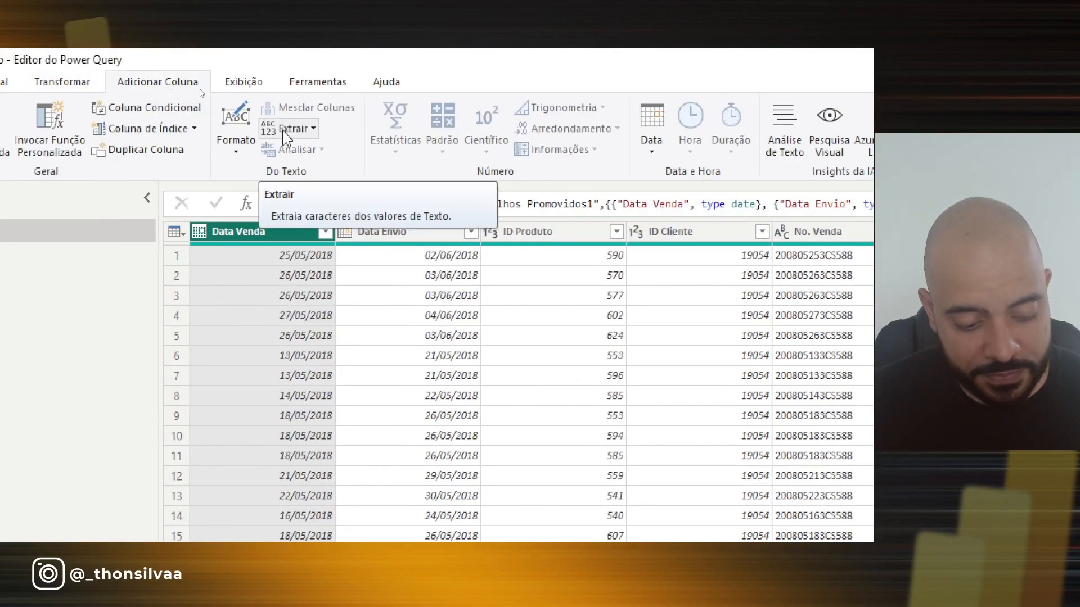
key(ctrl+2)
drag(413, 110, 344, 125)
drag(345, 113, 349, 134)
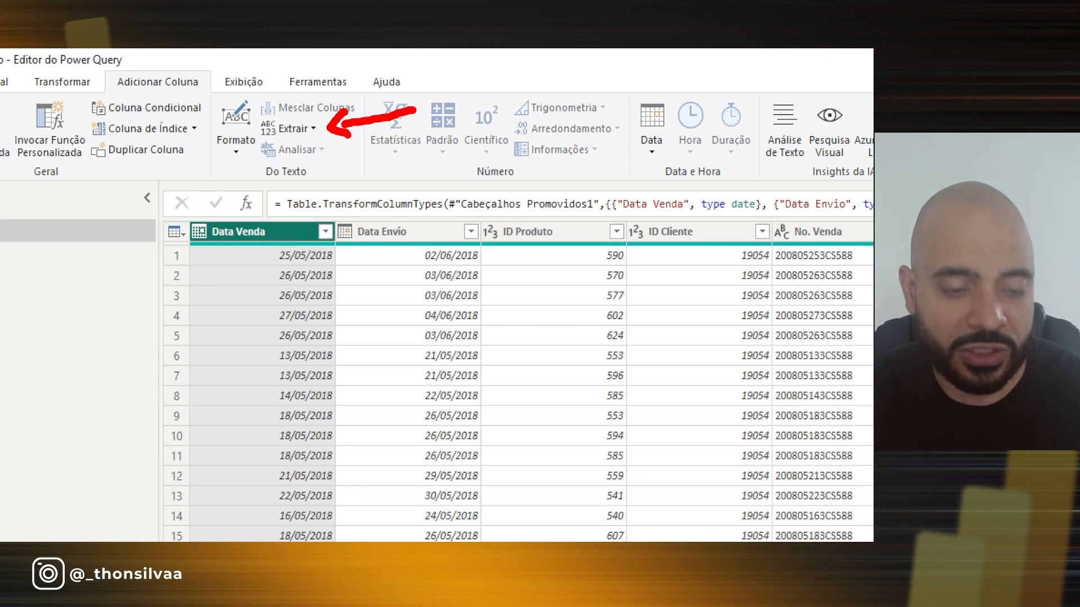
key(Escape)
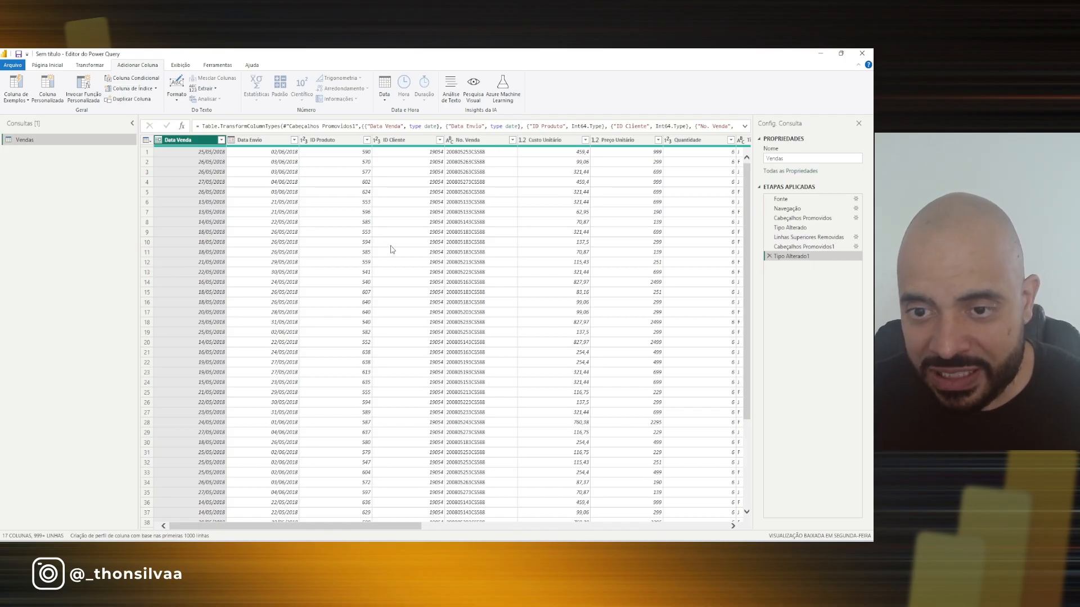
Look through the rows of the Vendas query, and return to the first row
scroll(403, 268, down, 4)
scroll(502, 329, down, 20)
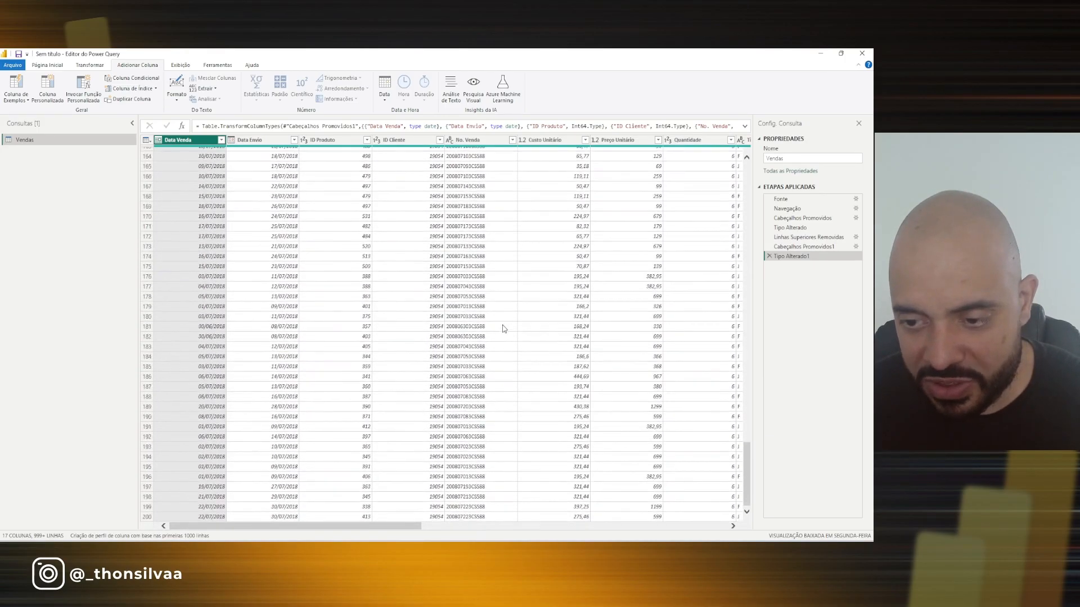
scroll(504, 328, down, 4)
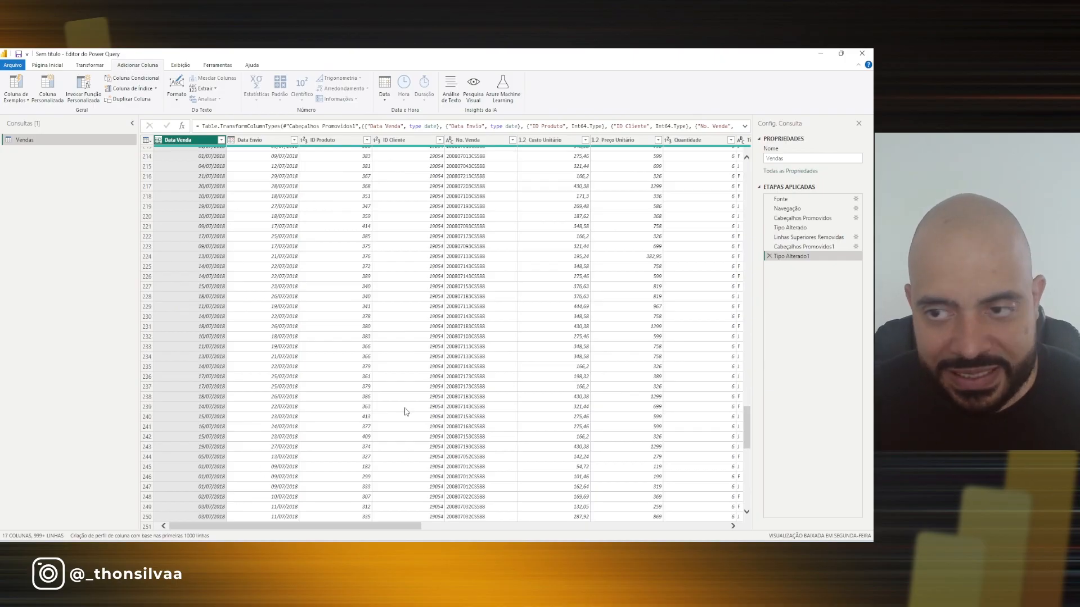
scroll(405, 410, up, 20)
scroll(429, 405, up, 7)
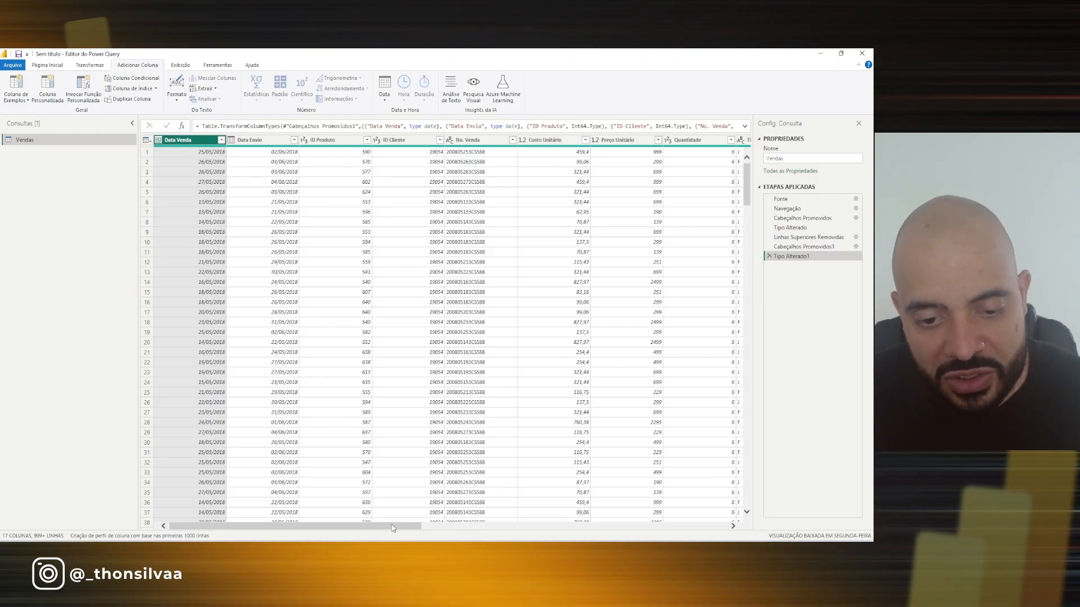
Load the full list of Categoria values and filter the Vendas query to keep only the rows whose Categoria is null
scroll(397, 527, right, 1)
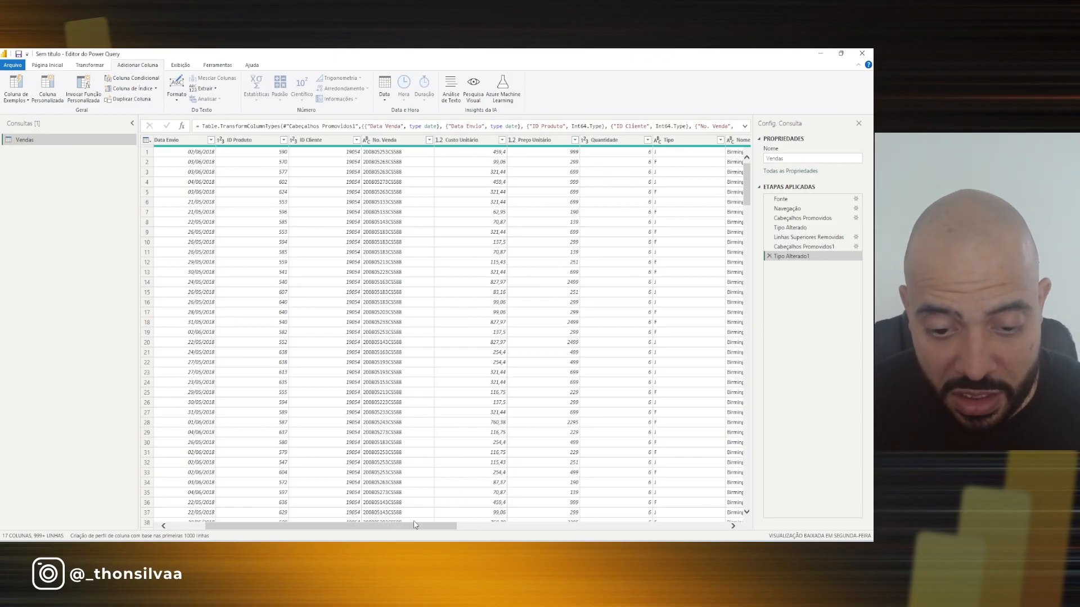
drag(409, 531, 682, 540)
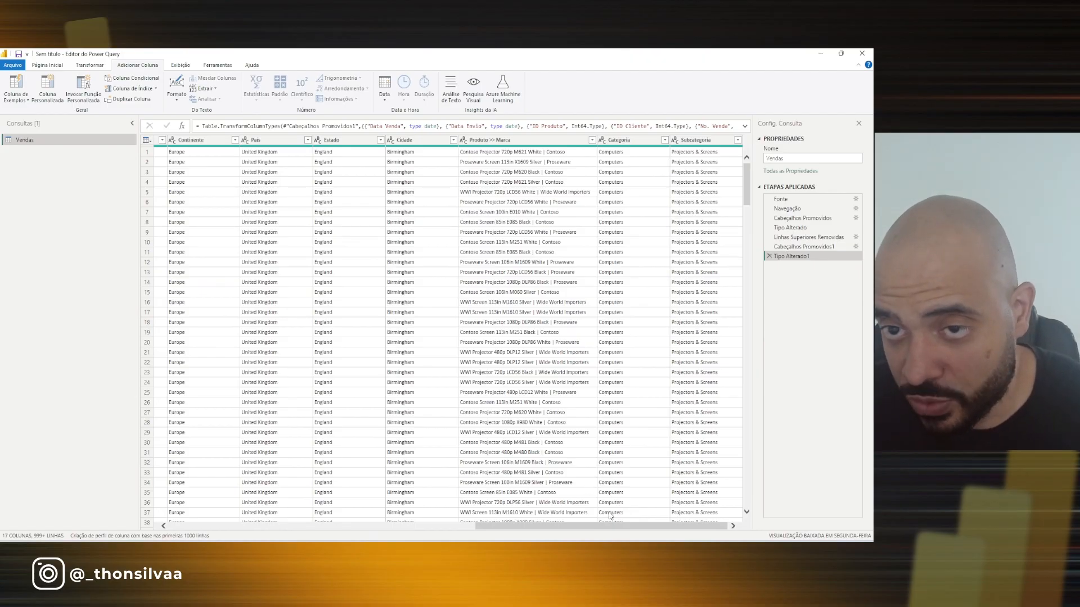
click(664, 141)
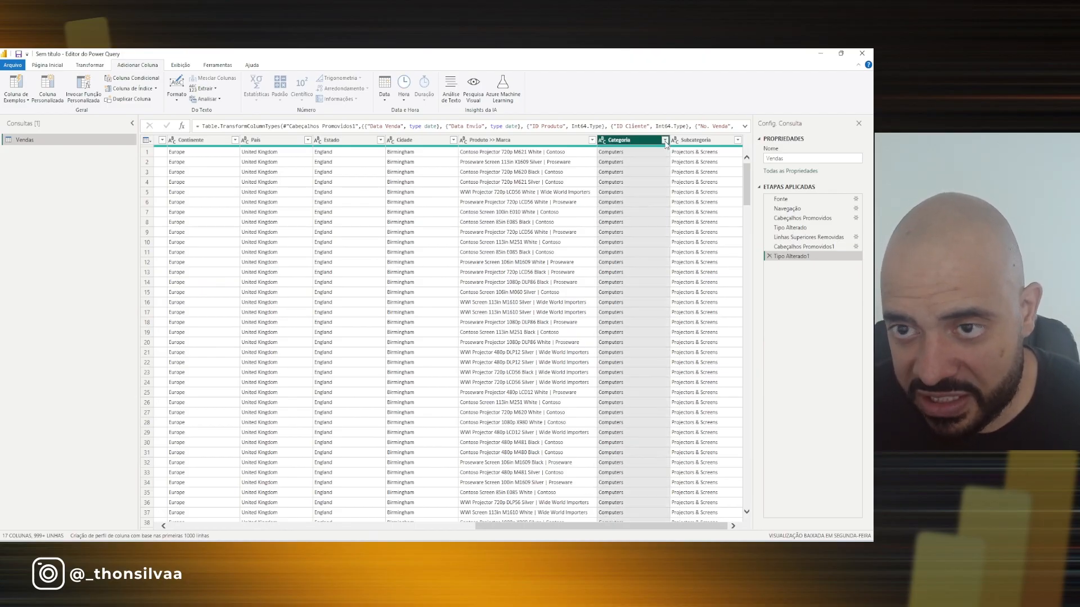
click(665, 141)
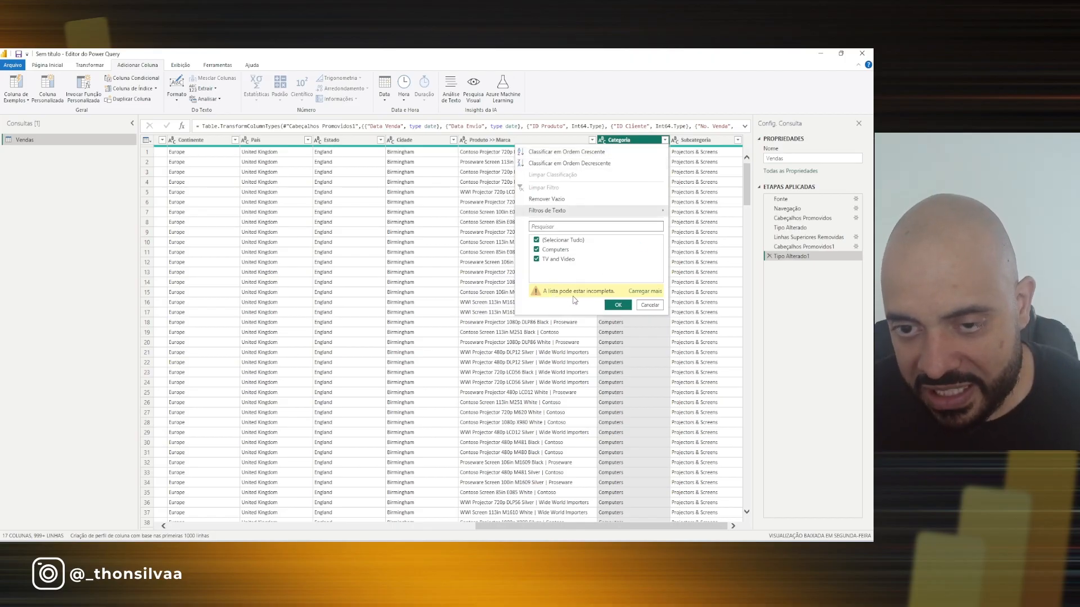
click(639, 293)
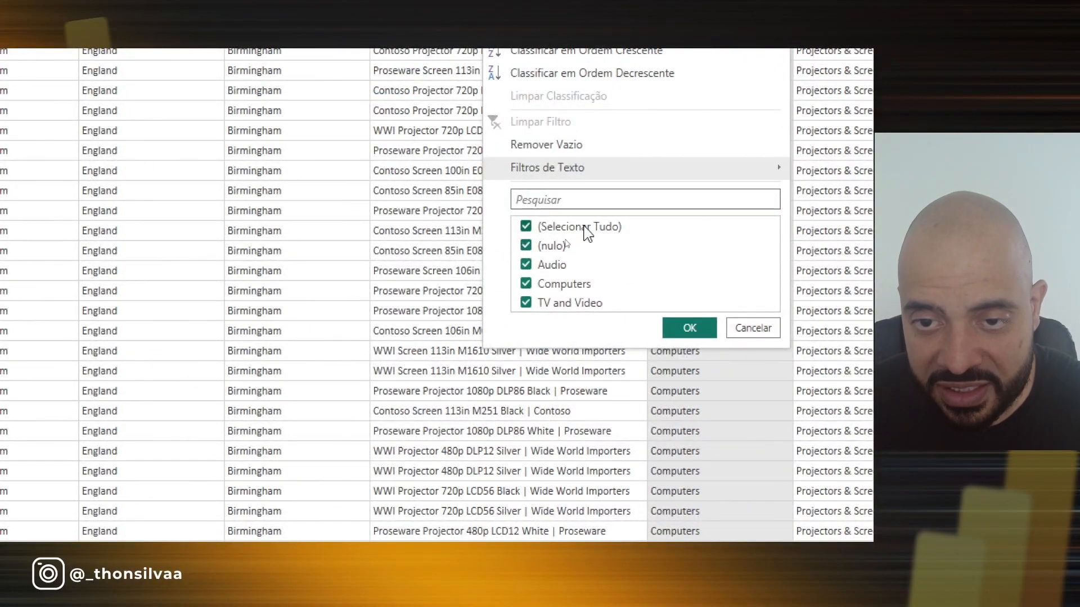
click(584, 232)
click(526, 246)
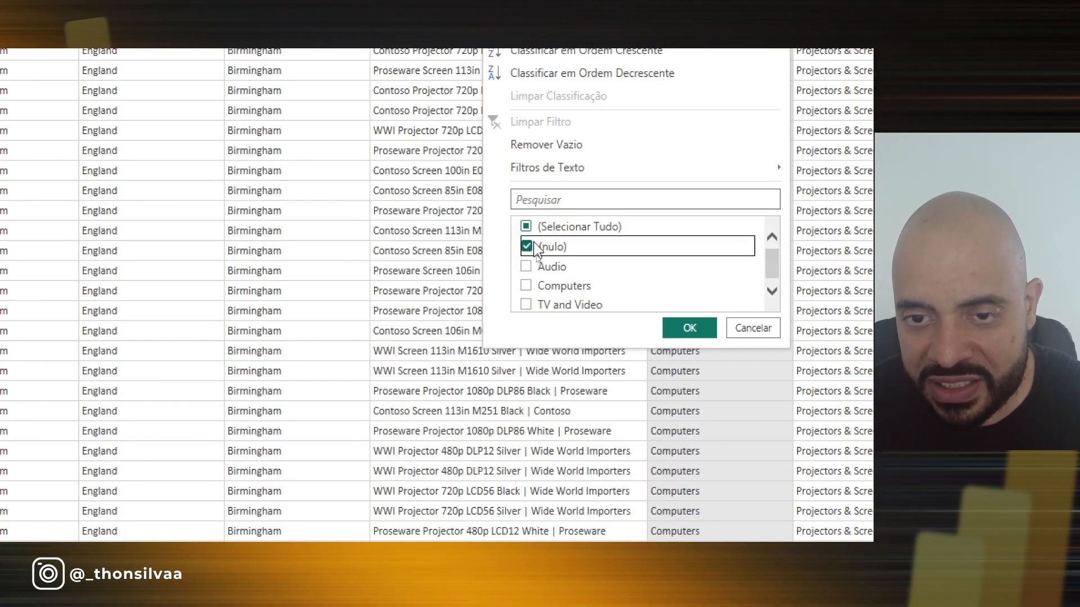
click(526, 246)
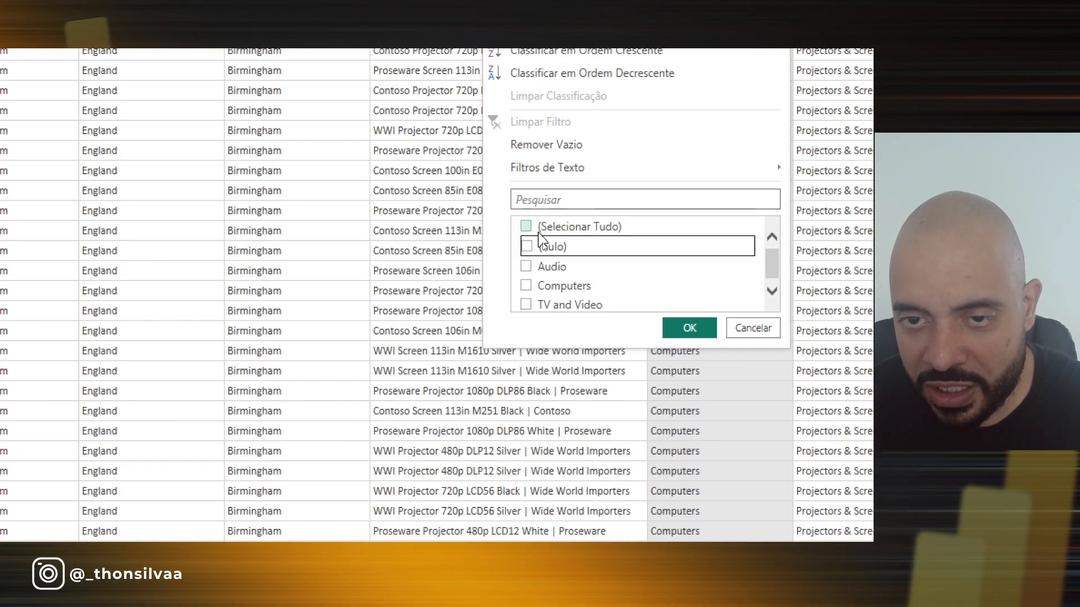
click(527, 227)
click(527, 227)
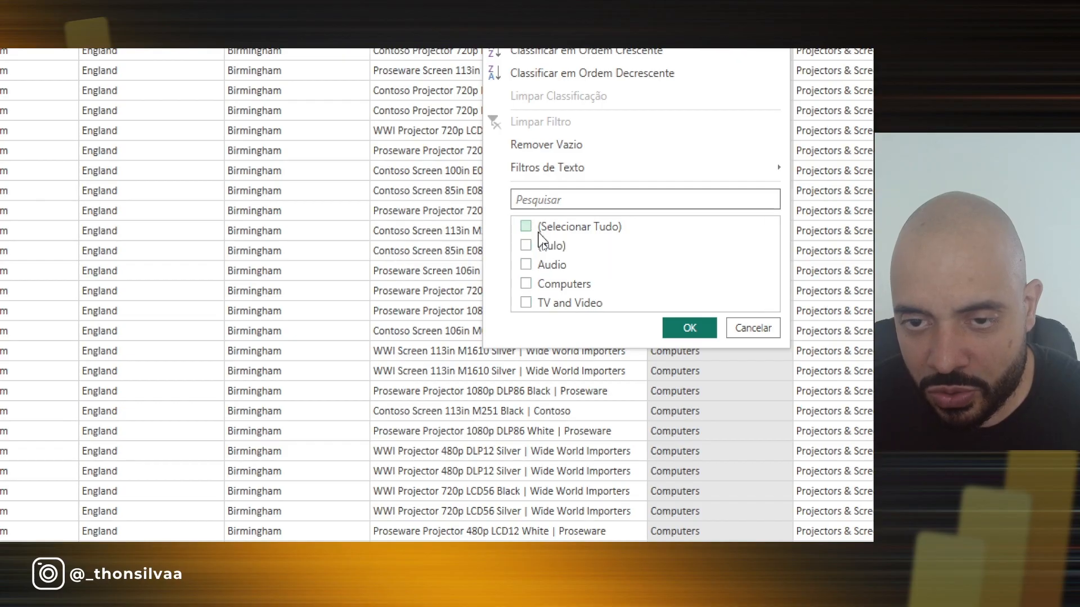
click(529, 248)
click(682, 327)
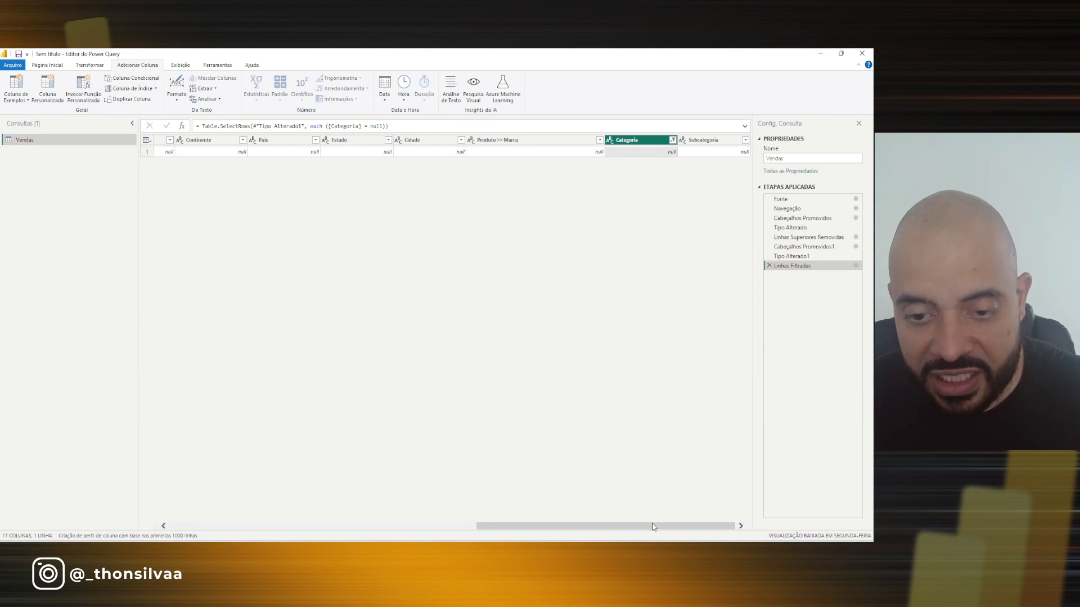
Inspect the filtered row with the null Categoria across all columns, including its No. Venda value
drag(652, 527, 283, 539)
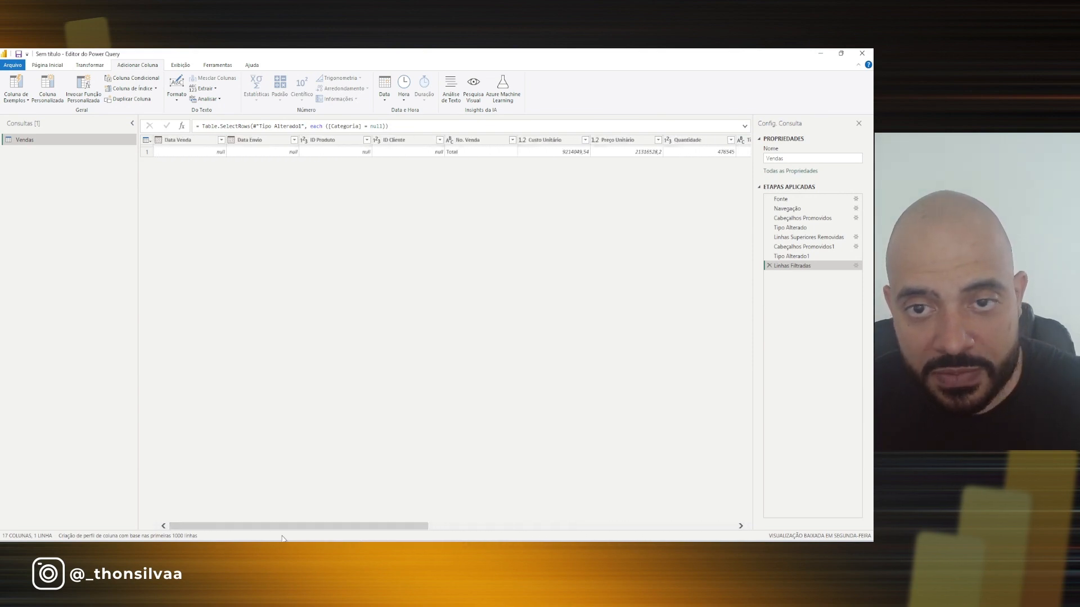
click(486, 154)
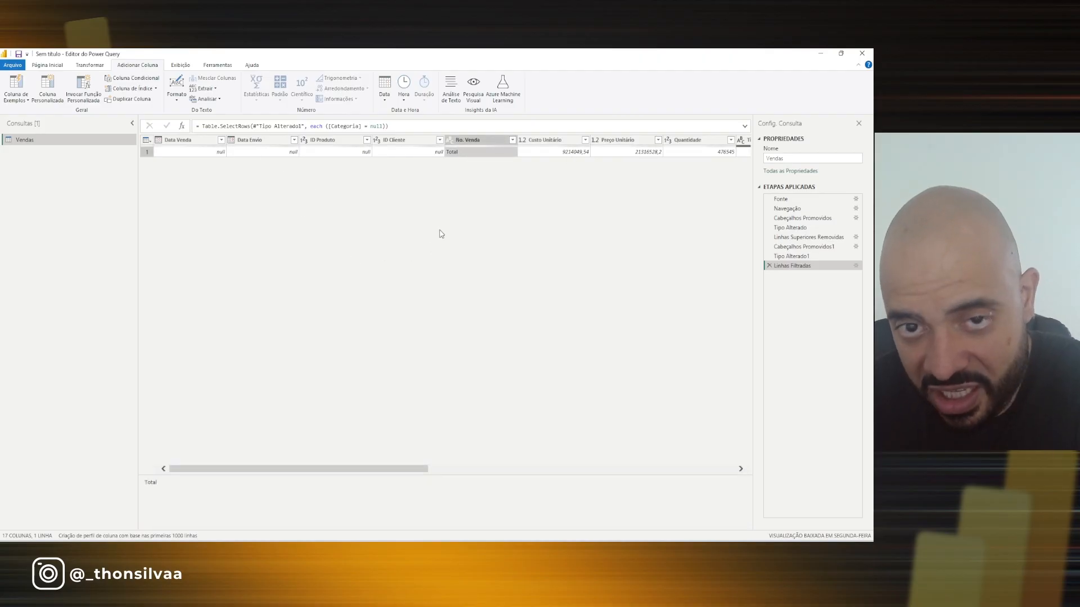
drag(355, 469, 429, 209)
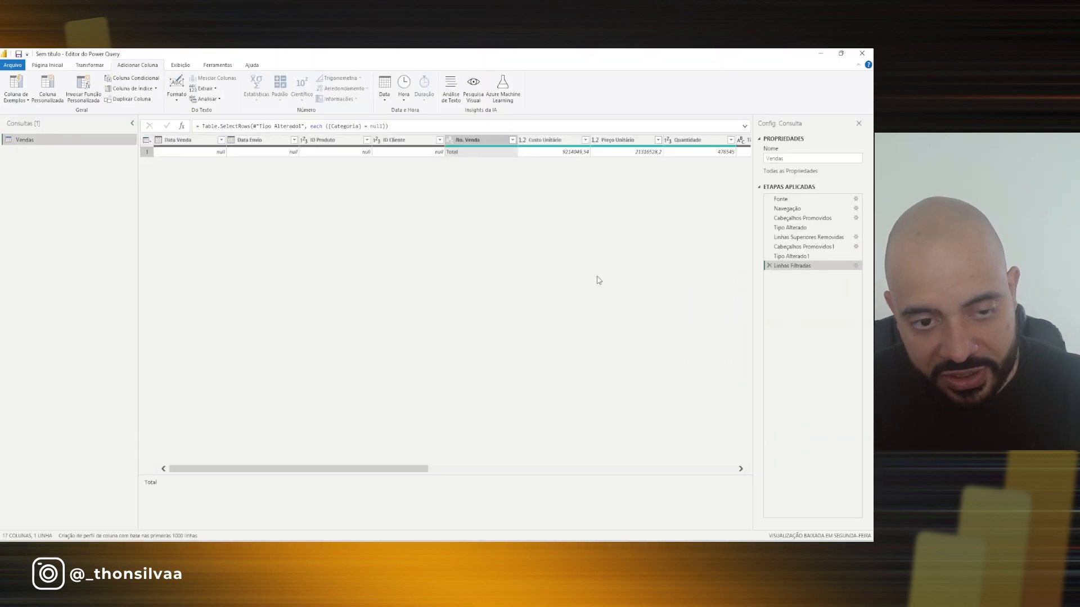
drag(397, 469, 731, 475)
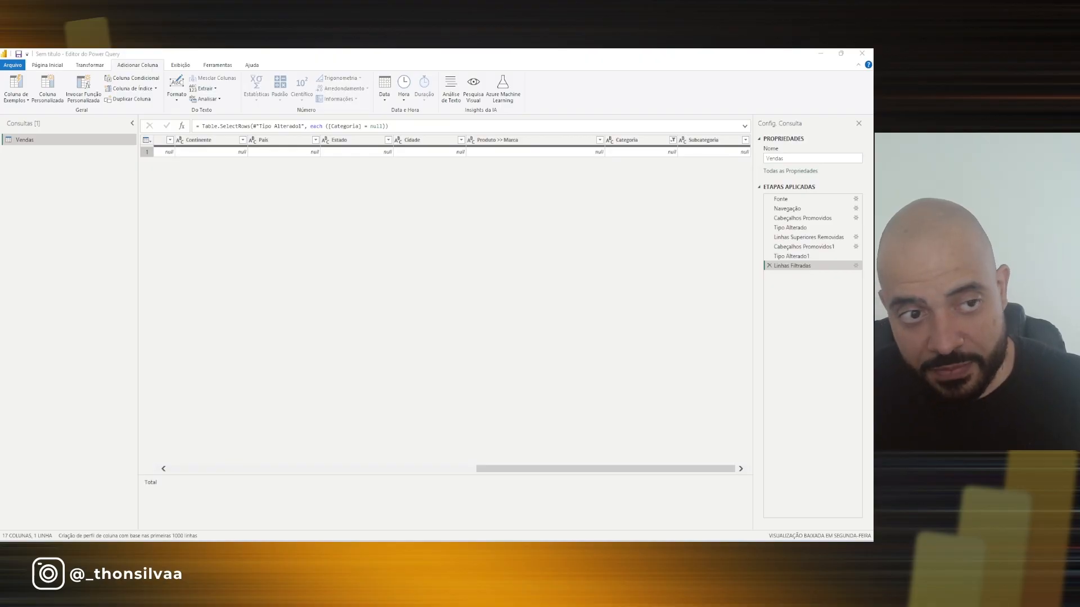
key(alt+Tab)
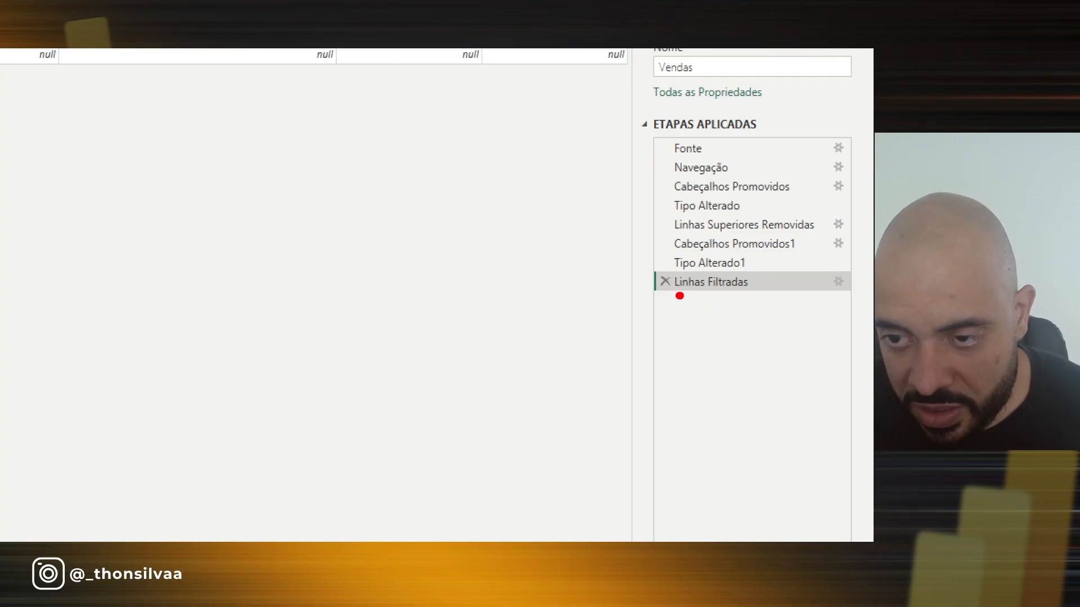
drag(679, 296, 756, 298)
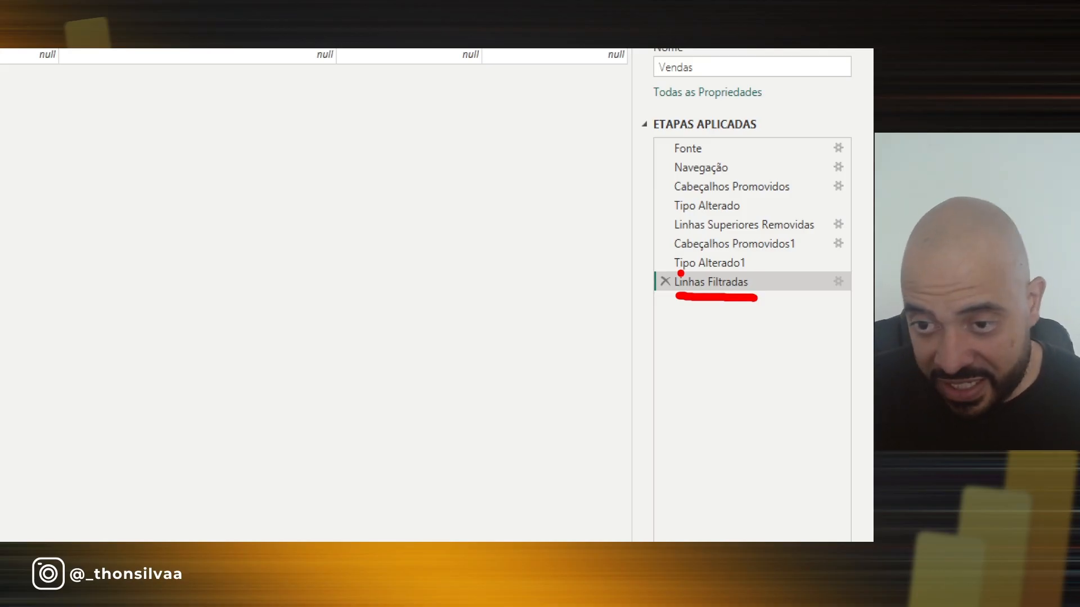
drag(671, 313, 784, 319)
drag(709, 348, 761, 348)
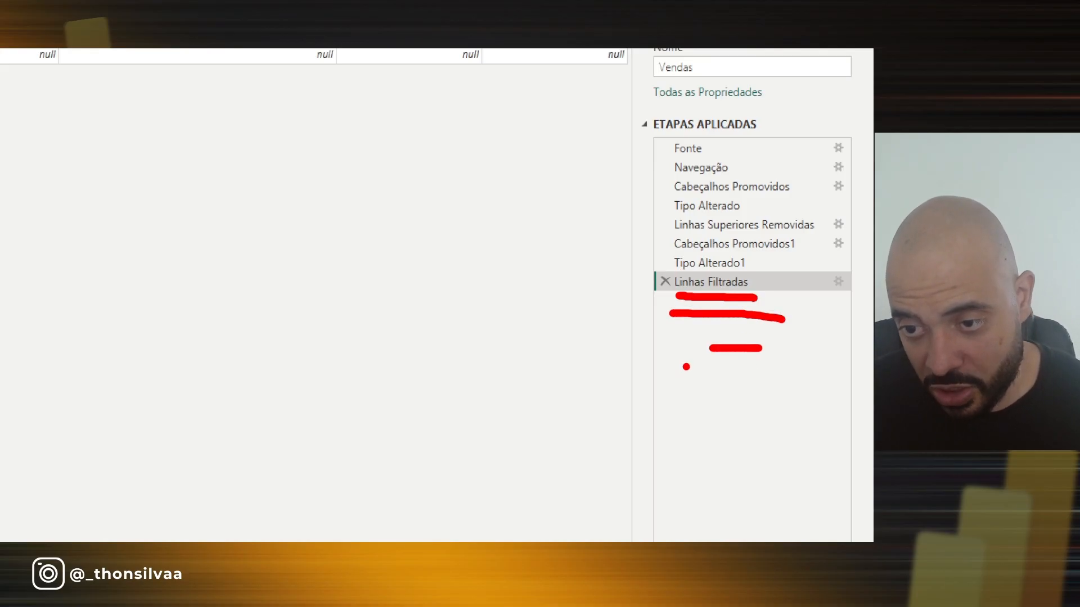
drag(684, 367, 755, 371)
drag(668, 394, 726, 402)
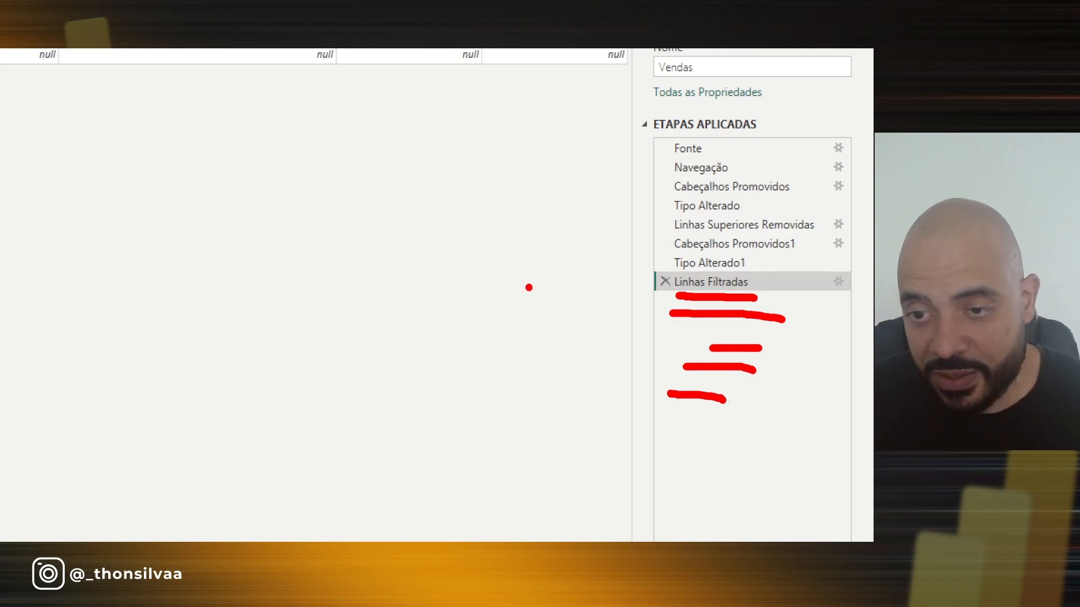
mouse_move(424, 288)
mouse_down()
mouse_move(615, 288)
mouse_move(604, 317)
mouse_up()
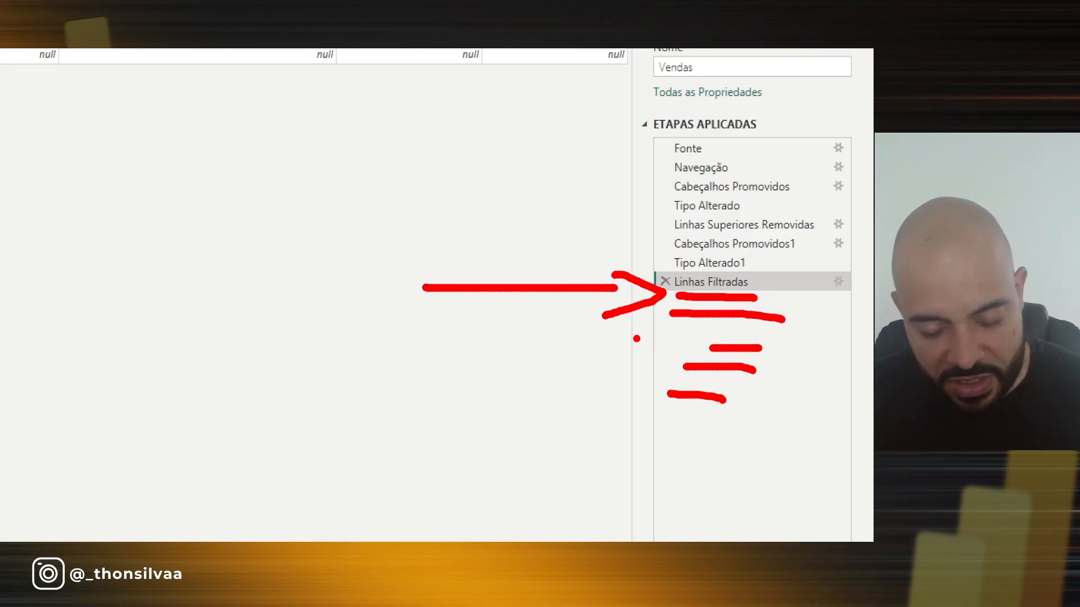
key(Escape)
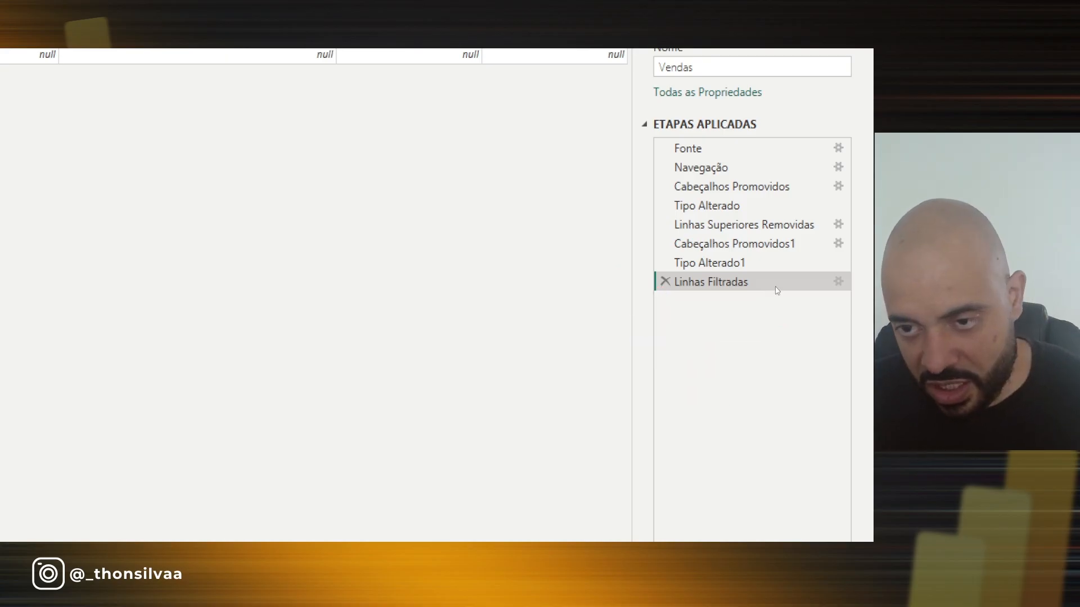
Review the Vendas query's data at each applied step, going back from Tipo Alterado1 to Cabeçalhos Promovidos
click(703, 269)
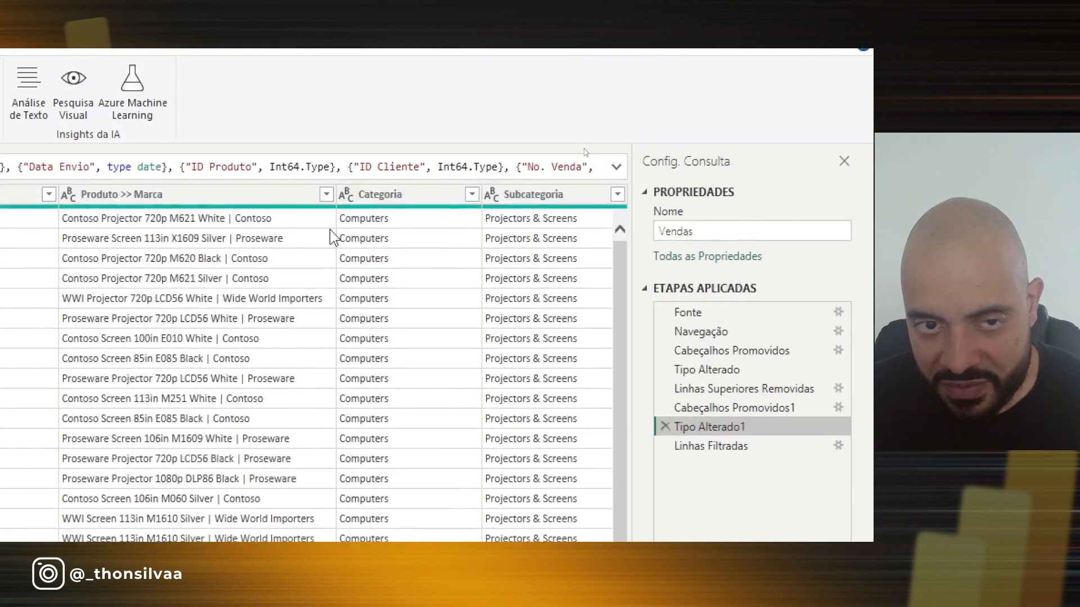
click(714, 409)
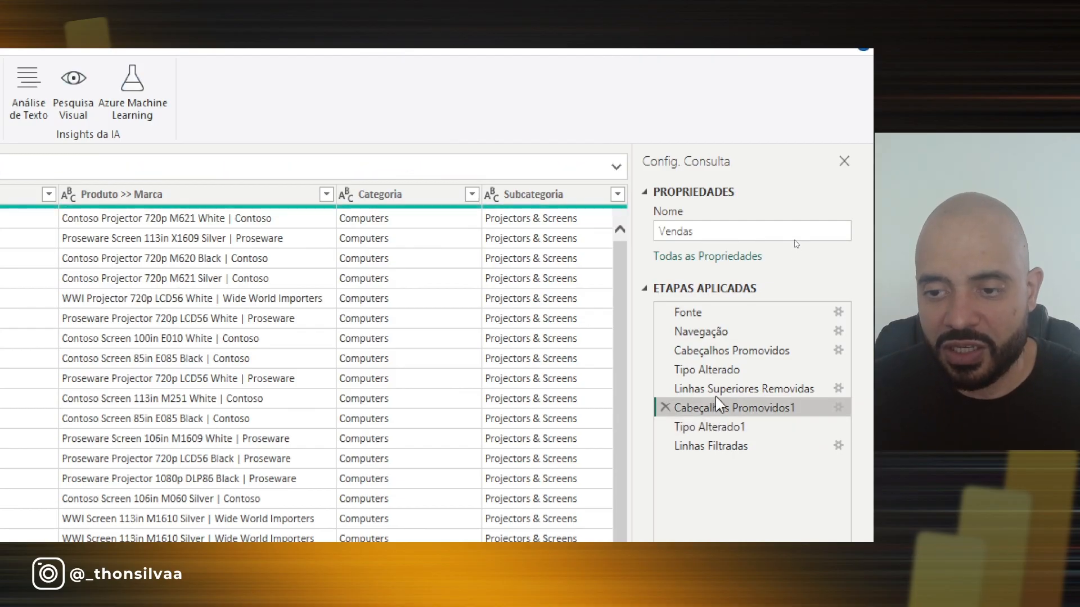
click(715, 396)
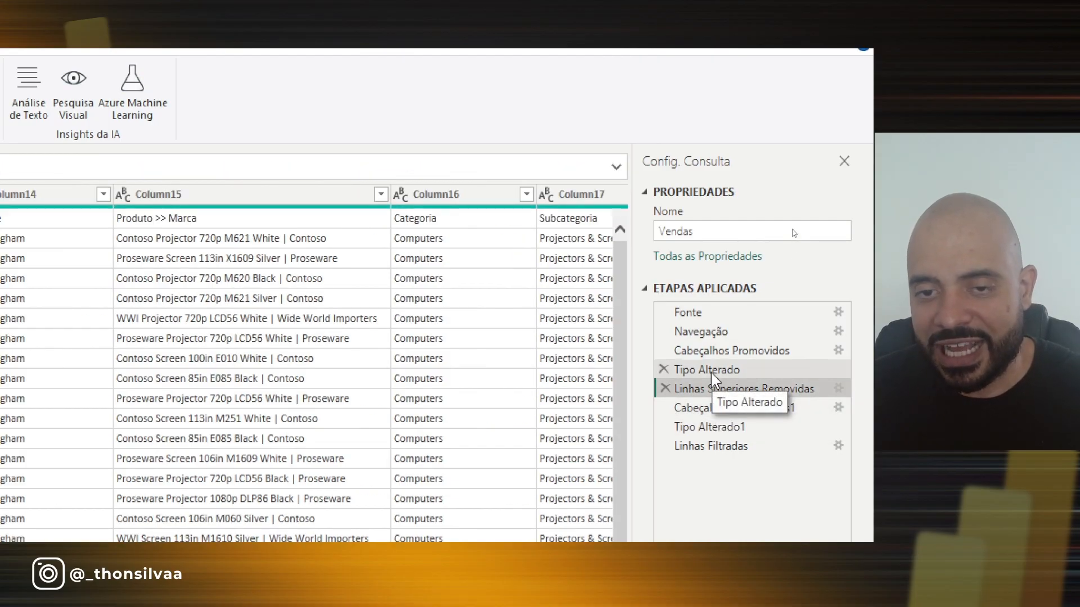
click(710, 372)
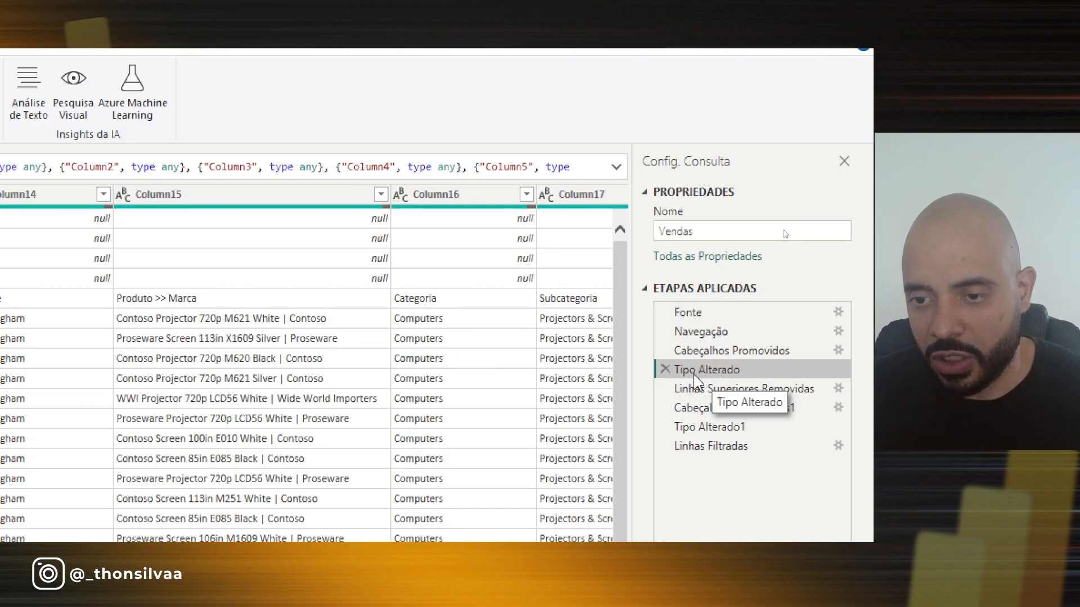
click(717, 353)
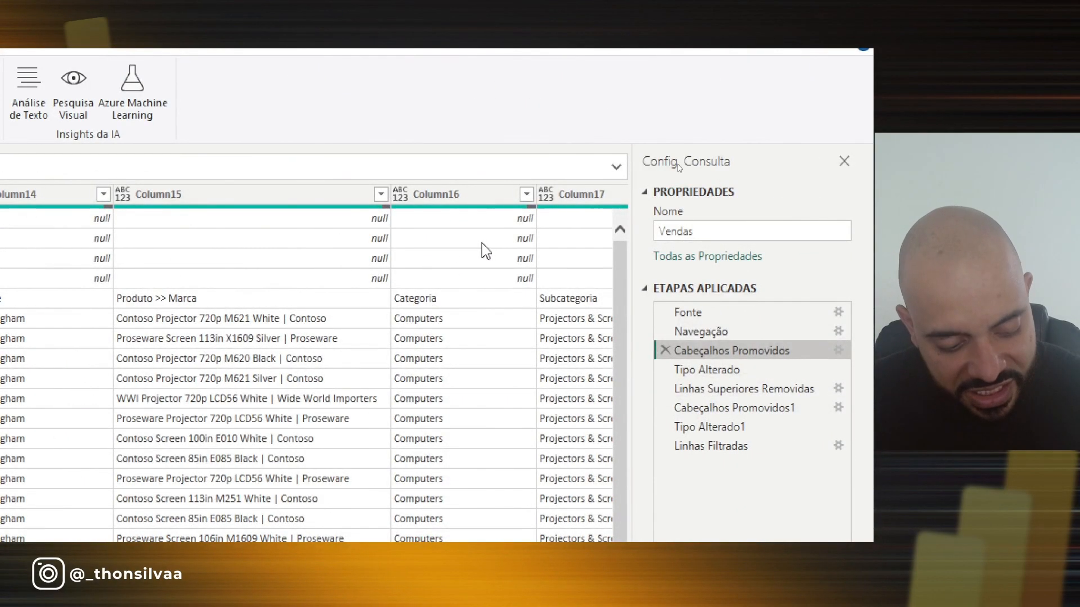
key(ctrl+2)
drag(407, 198, 543, 281)
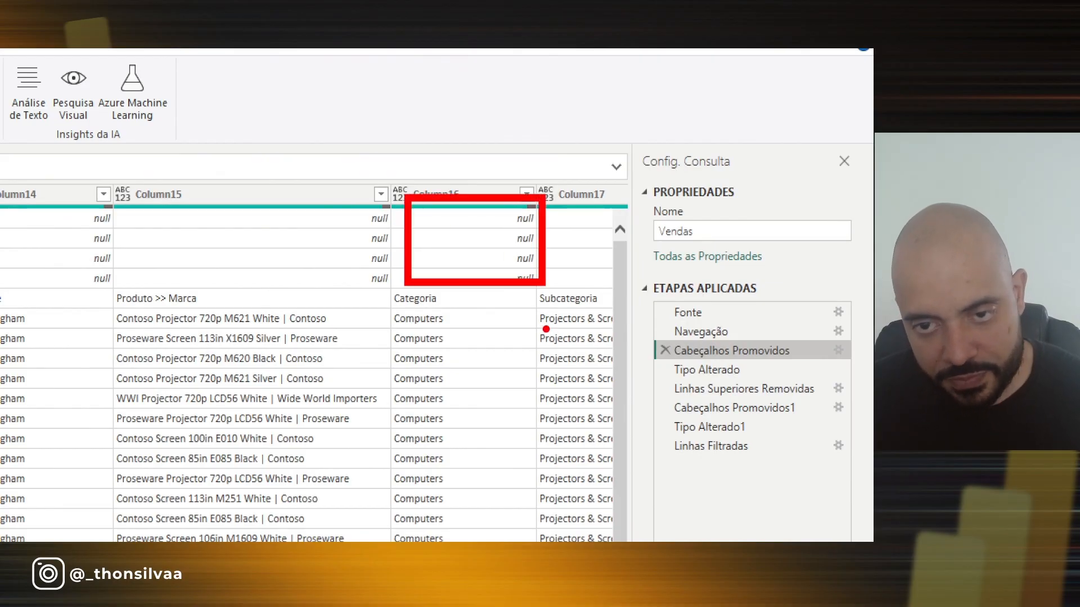
key(Escape)
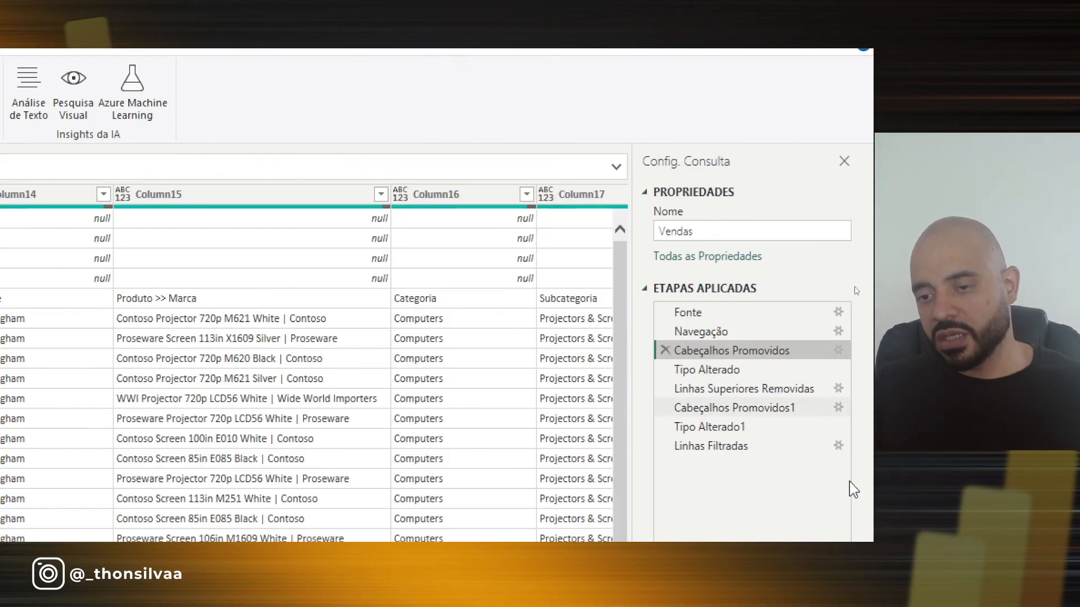
Delete the Linhas Filtradas step from the Vendas query's applied steps
click(742, 449)
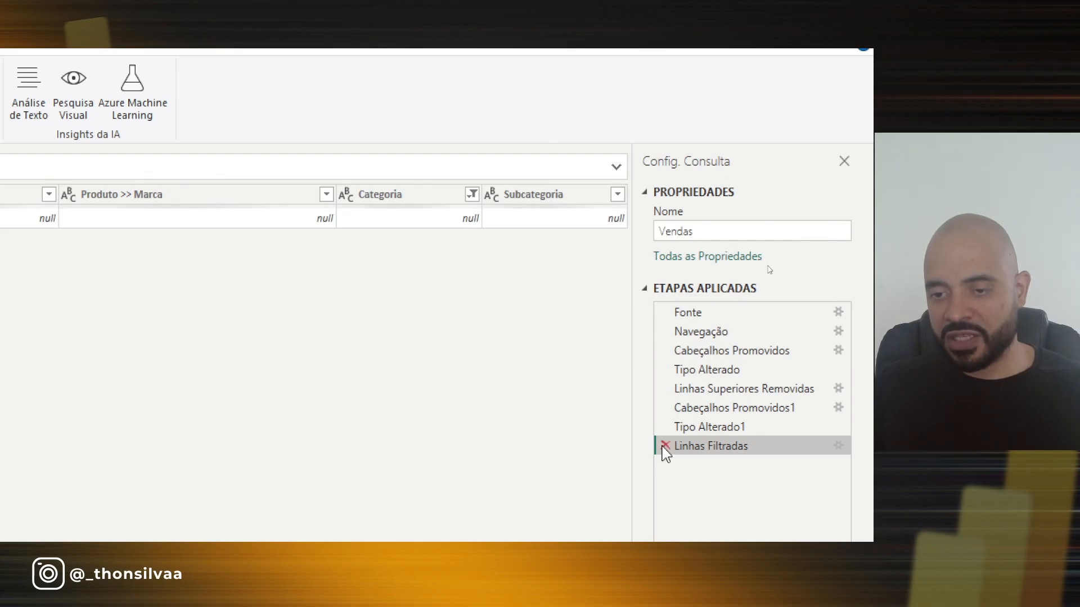
click(664, 447)
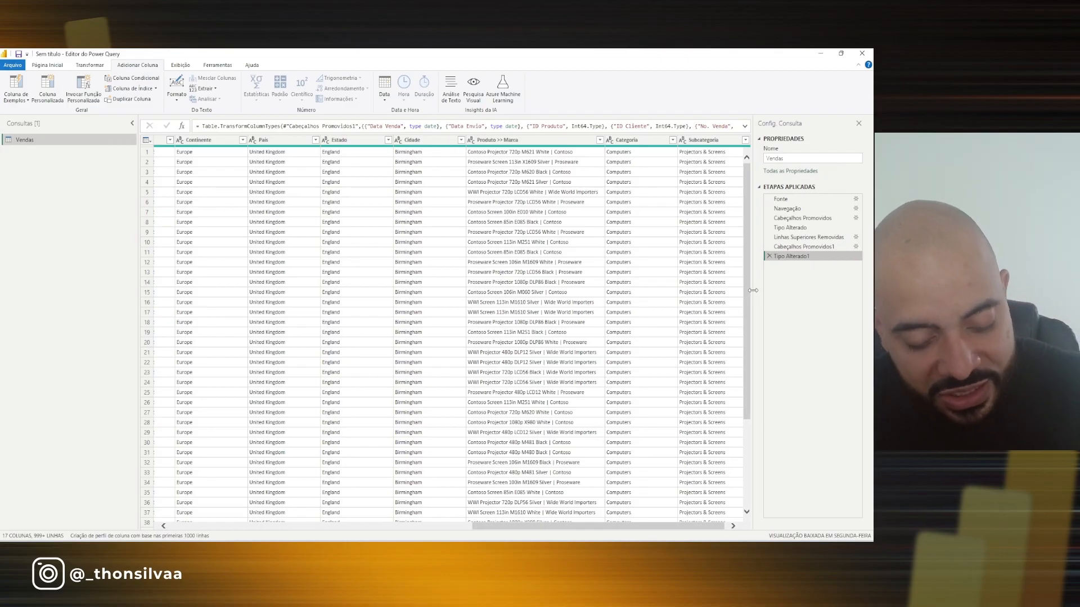
mouse_move(711, 199)
mouse_down()
mouse_move(756, 198)
mouse_move(750, 211)
mouse_up()
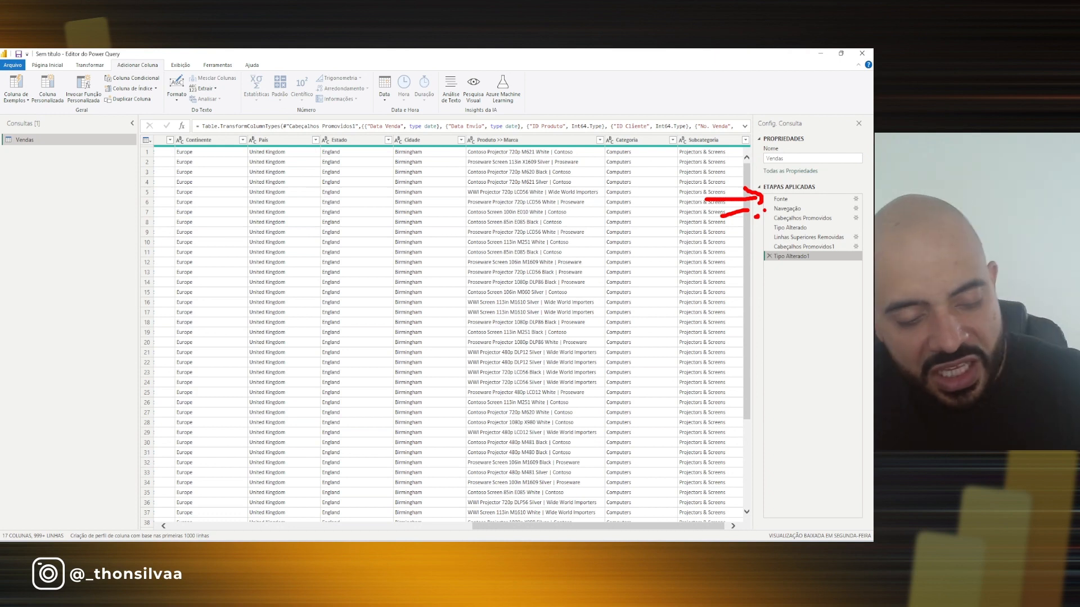
key(Escape)
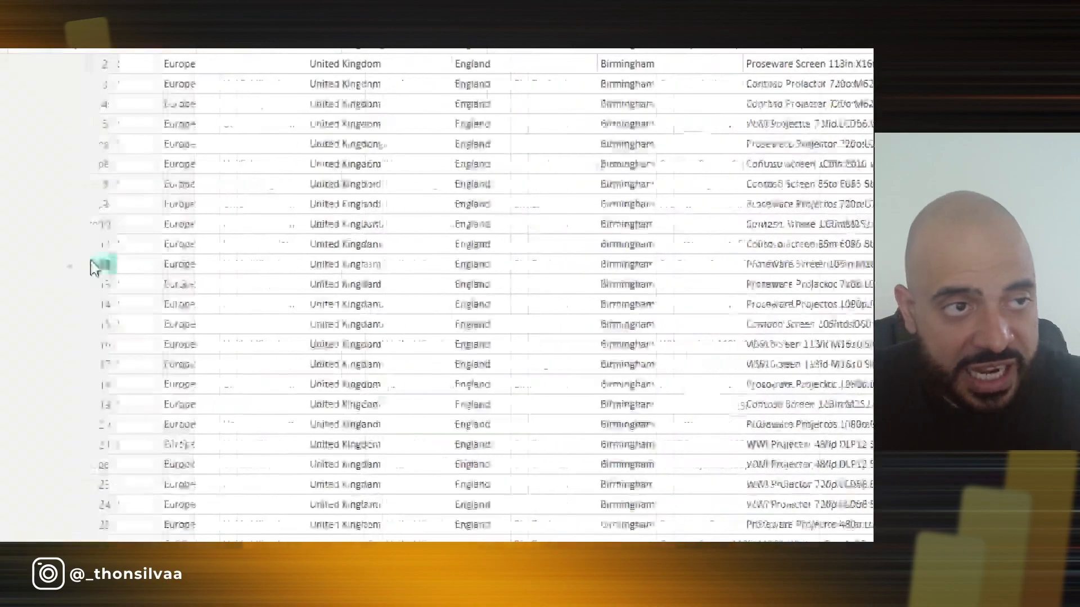
click(88, 90)
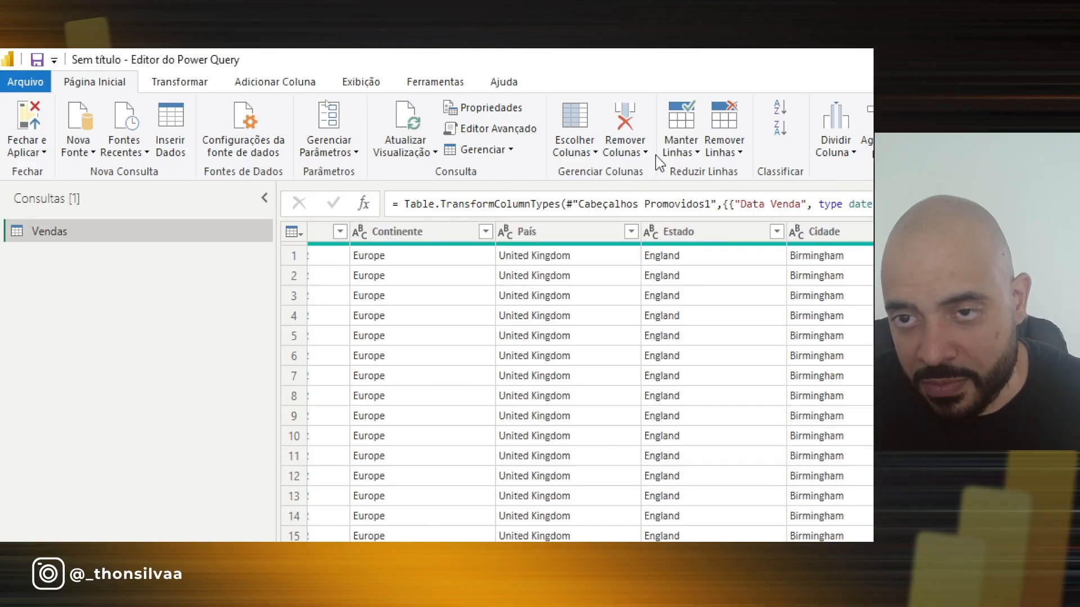
click(725, 150)
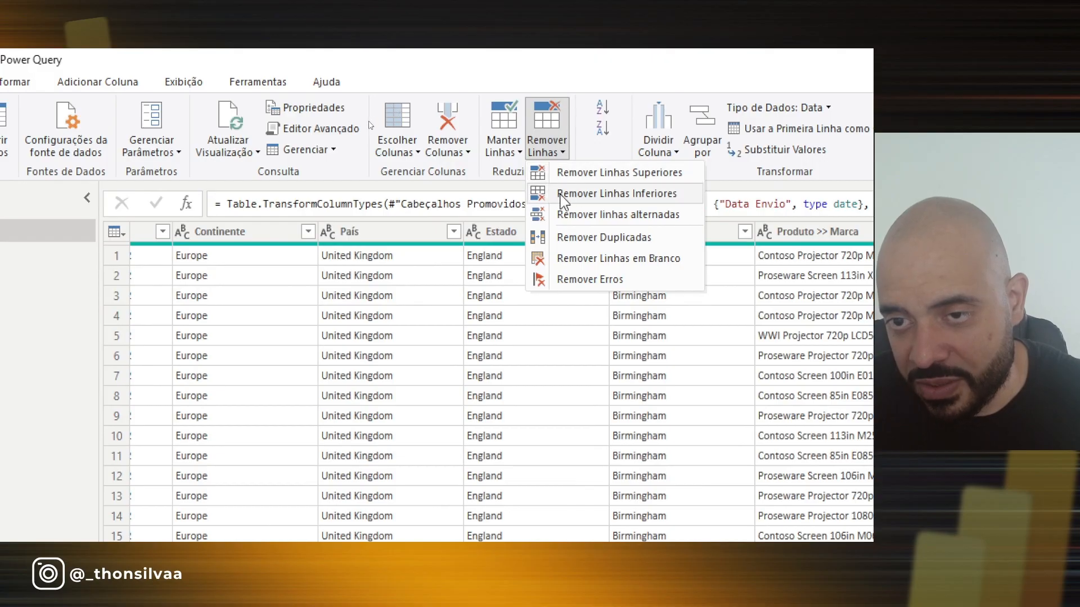
click(609, 197)
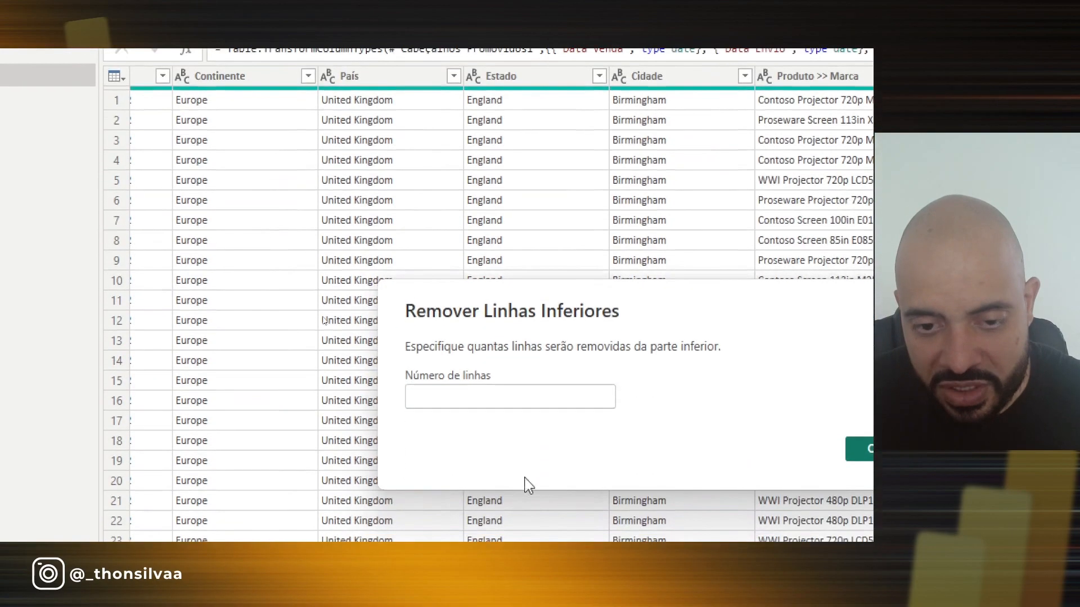
click(447, 397)
text(1)
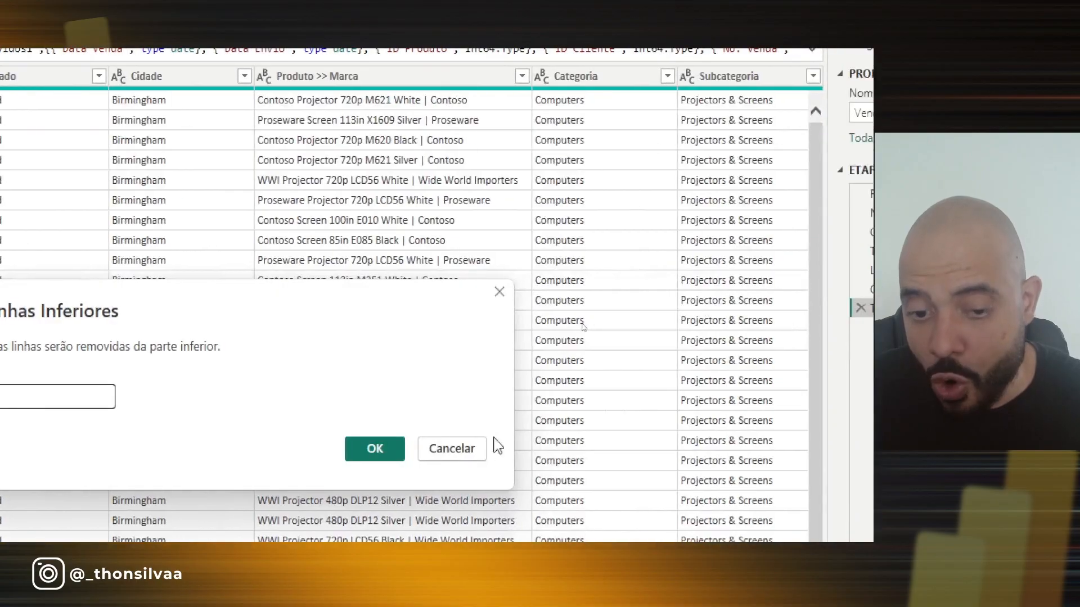
click(478, 448)
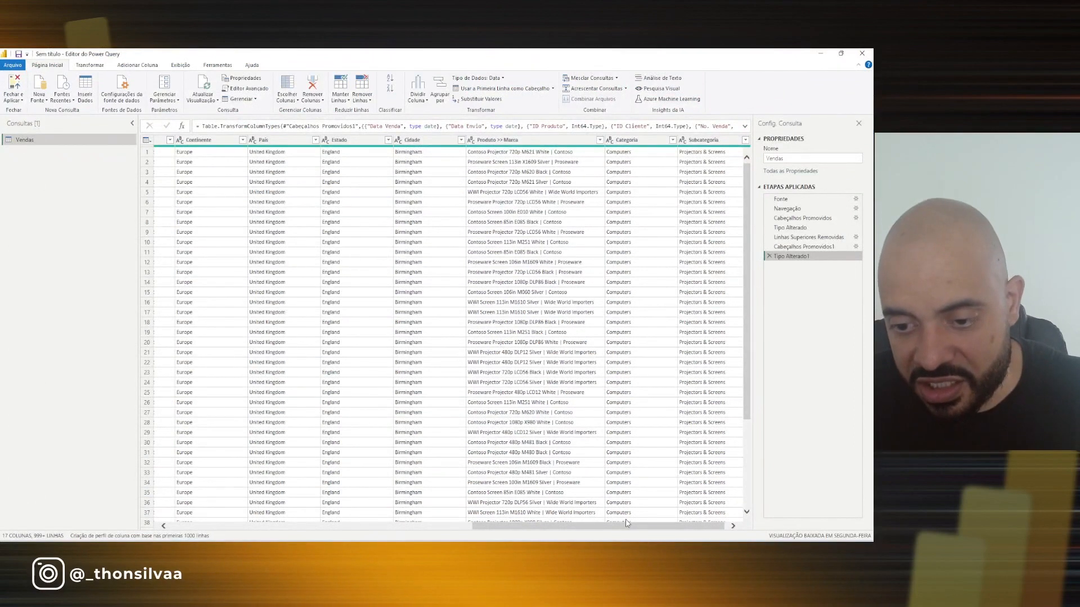
Load the full list of Categoria values and filter out the null rows, keeping all other categories
click(673, 140)
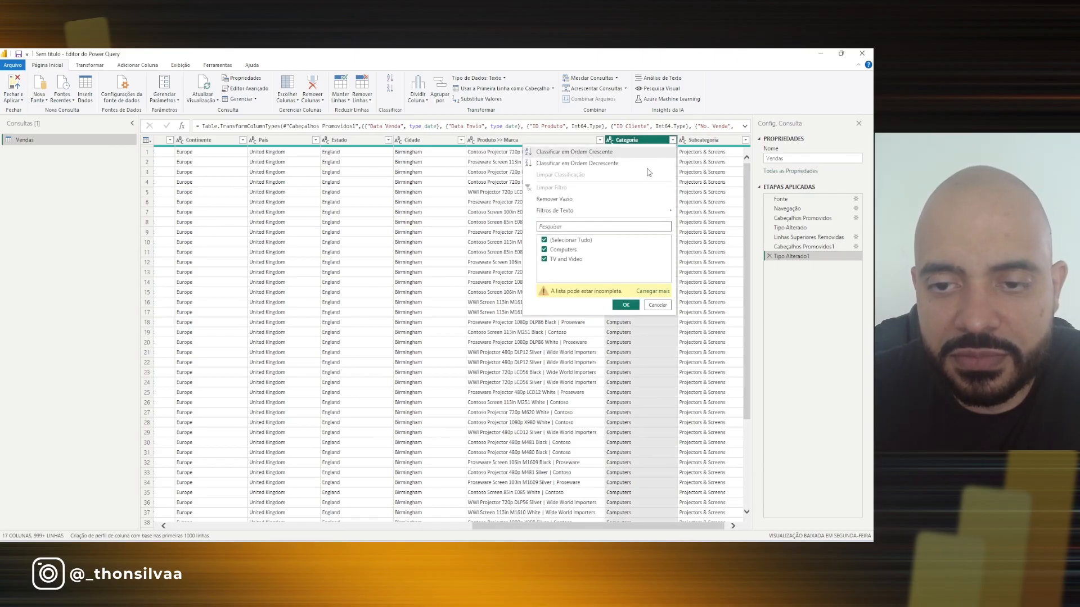
click(656, 291)
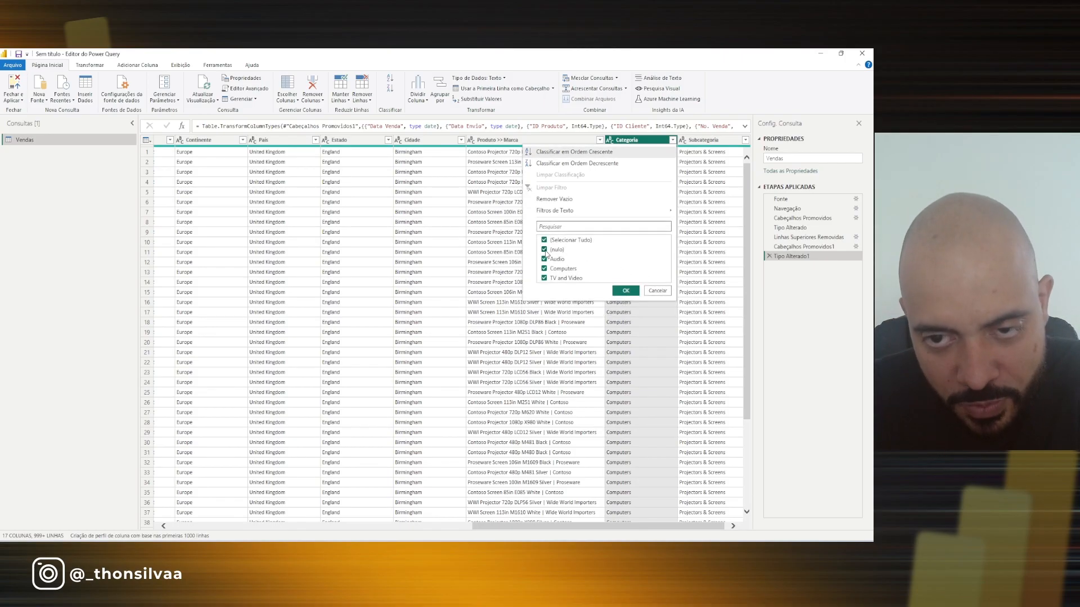
click(546, 250)
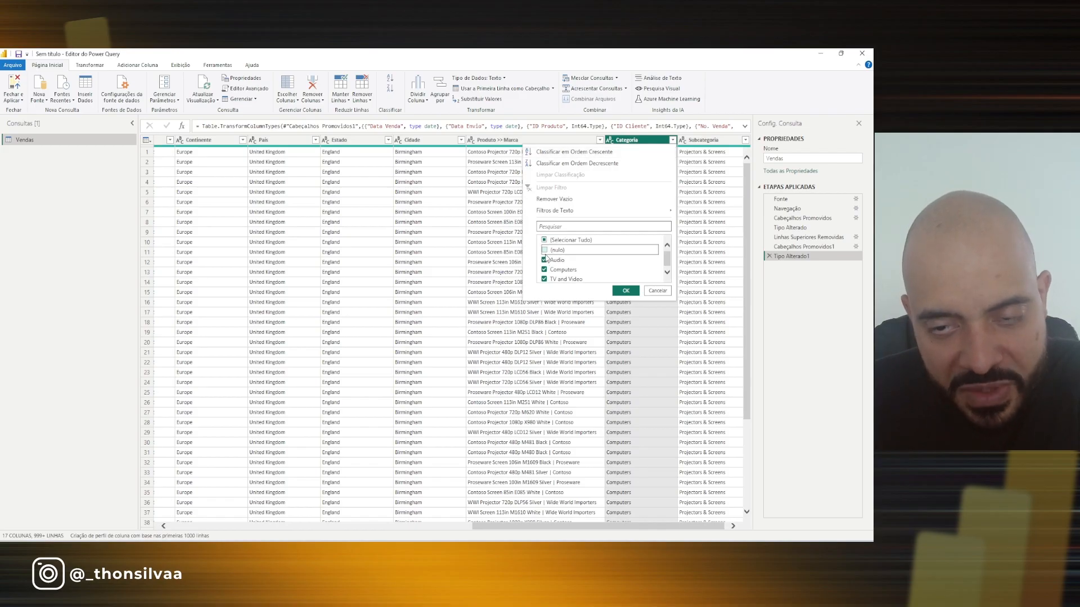
scroll(586, 270, down, 1)
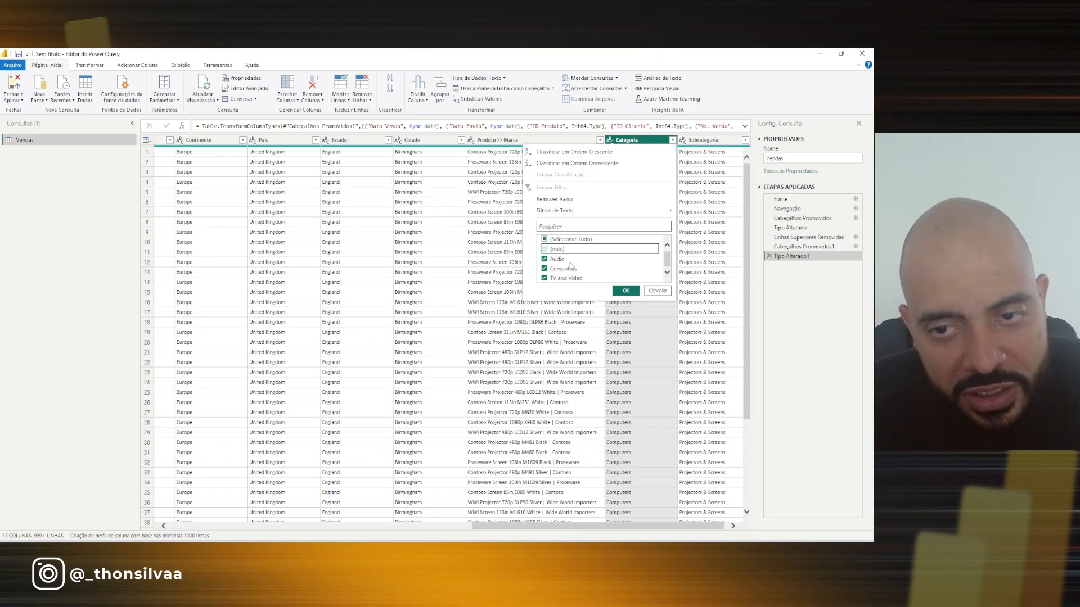
click(626, 291)
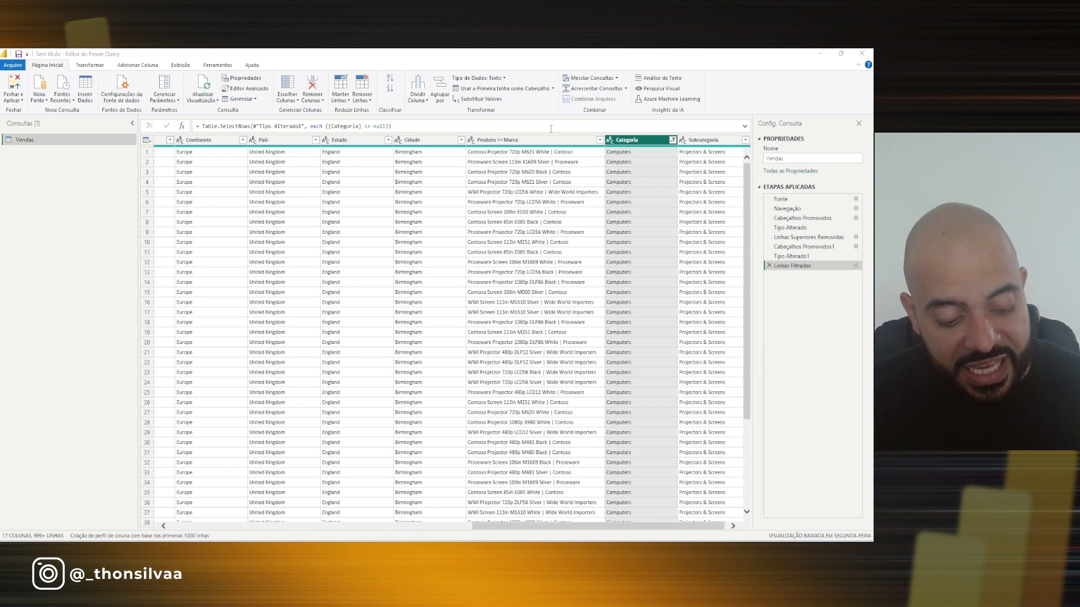
Examine how the Produto >> Marca column combines product and brand, and which delimiter separates the two parts
mouse_move(460, 127)
mouse_down()
mouse_move(557, 154)
mouse_move(557, 145)
mouse_up()
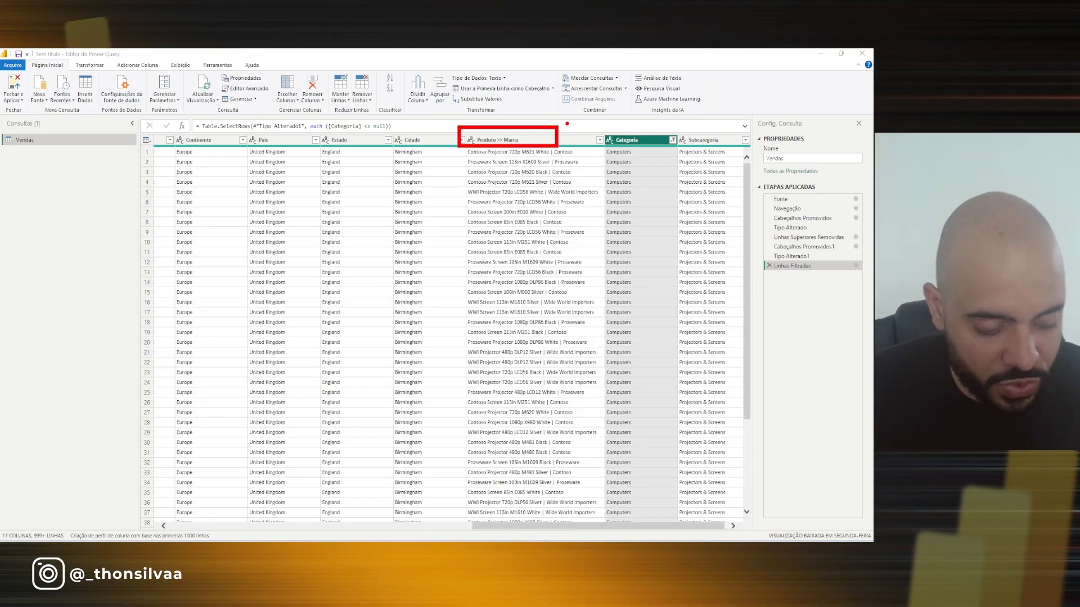
key(Escape)
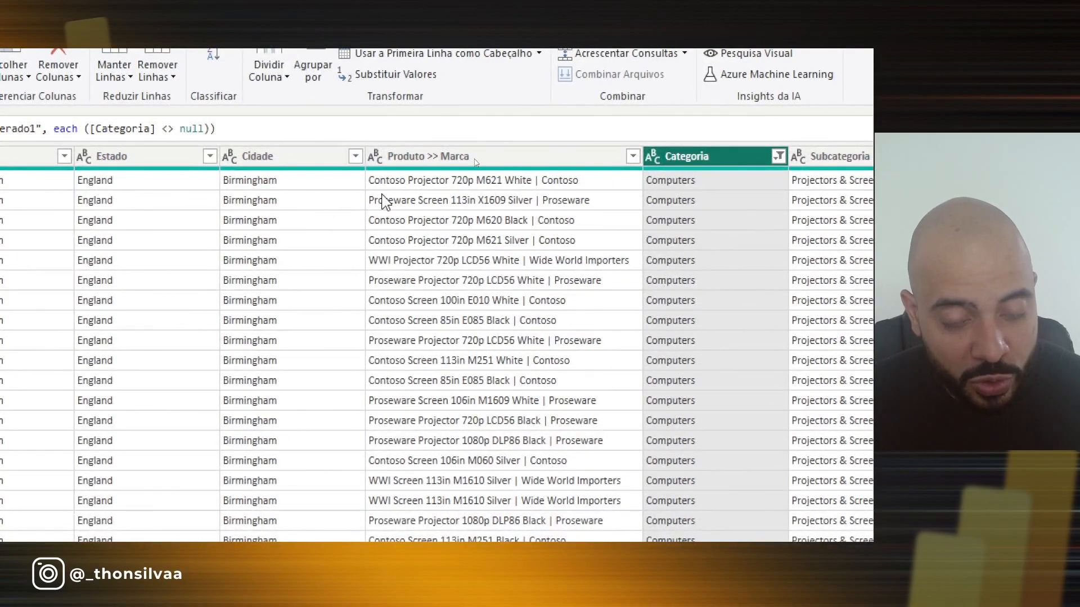
key(ctrl+2)
drag(369, 194, 530, 192)
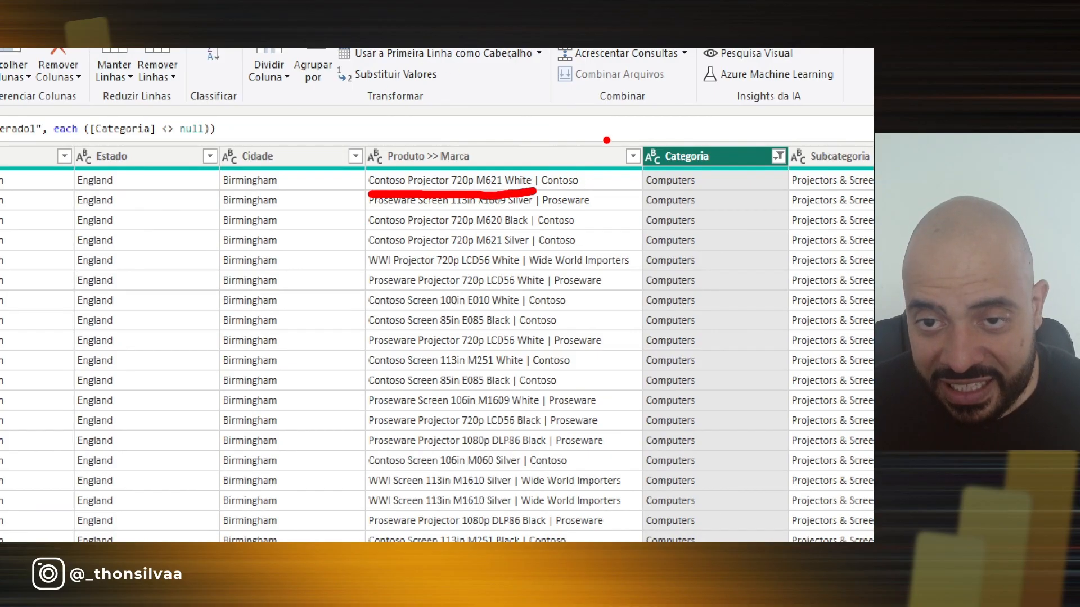
drag(537, 140, 538, 162)
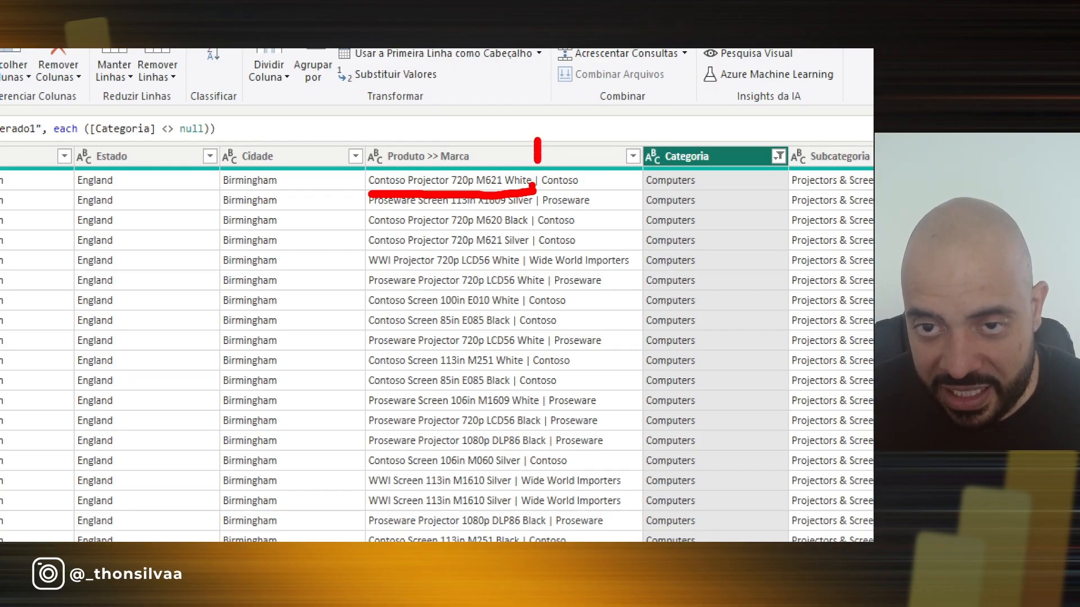
mouse_move(641, 169)
mouse_down()
mouse_move(595, 182)
mouse_move(609, 189)
mouse_up()
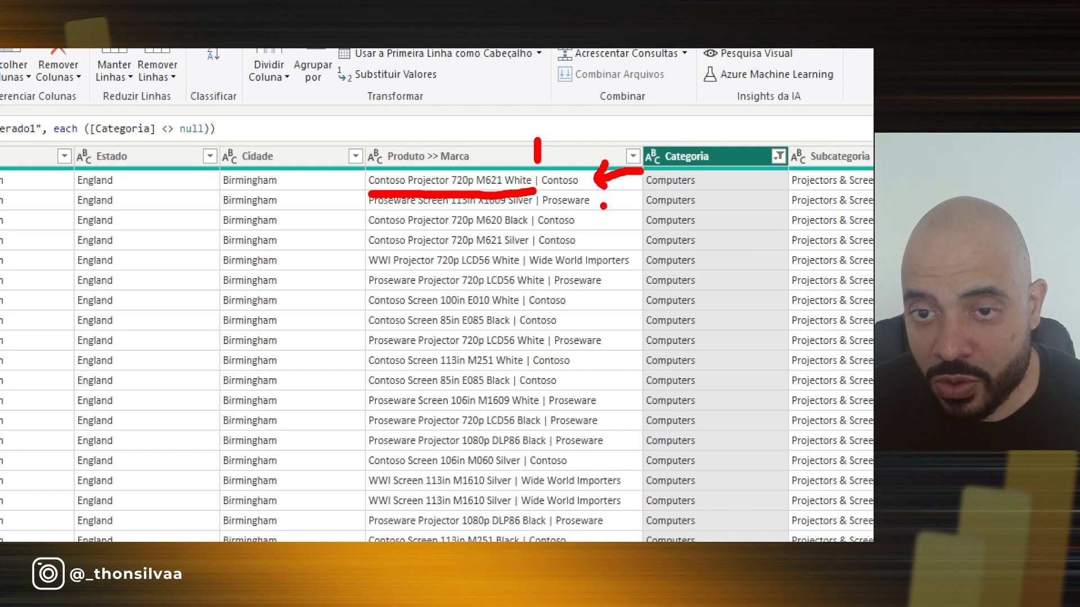
drag(609, 201, 664, 197)
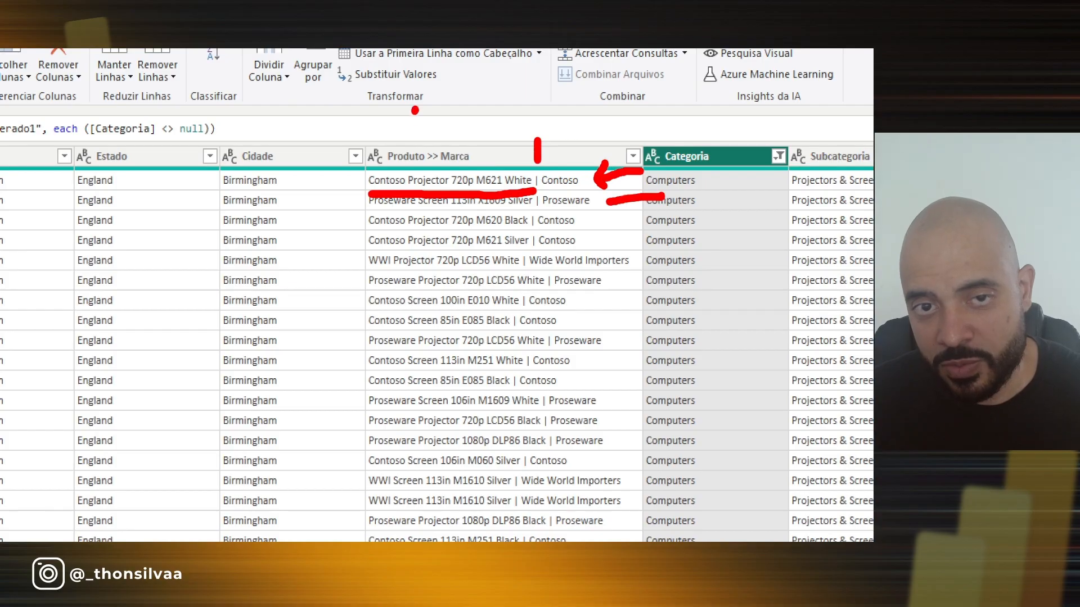
mouse_move(415, 109)
mouse_down()
mouse_move(409, 136)
mouse_move(428, 135)
mouse_up()
mouse_move(487, 106)
mouse_down()
mouse_move(470, 139)
mouse_move(497, 146)
mouse_up()
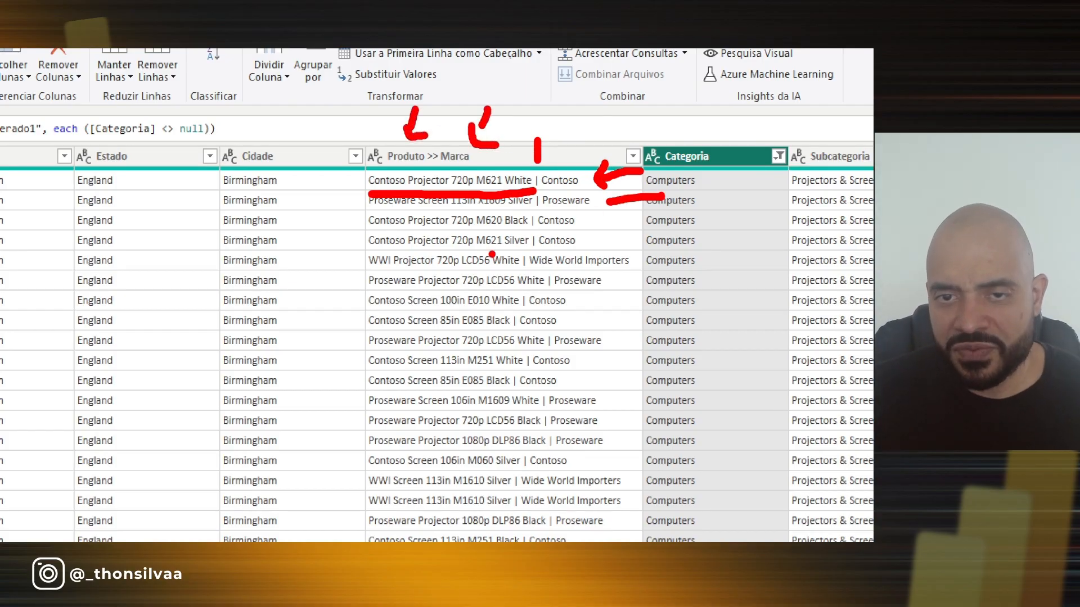
key(Escape)
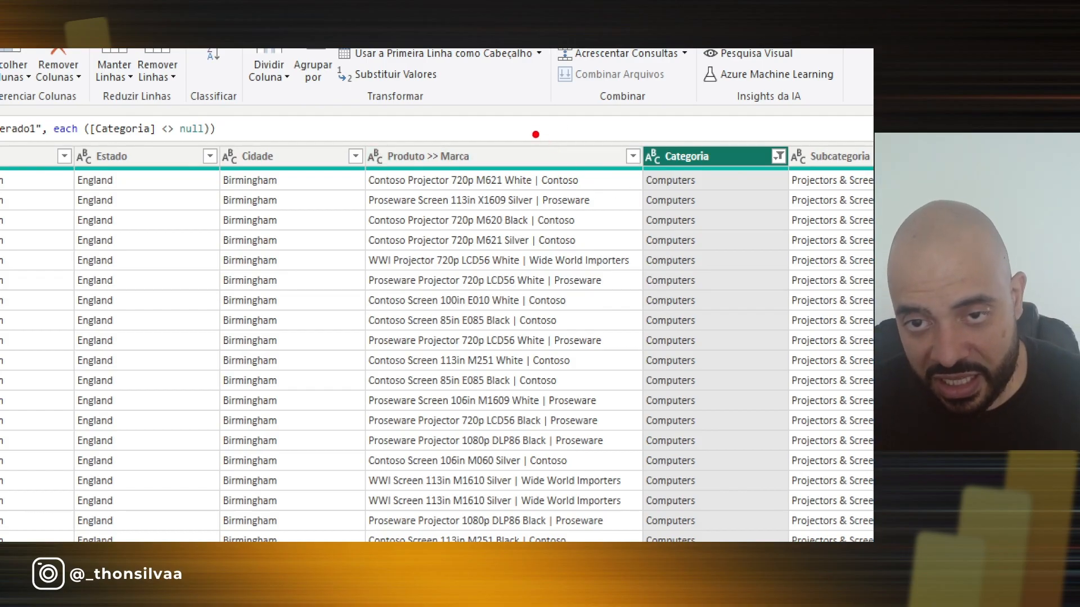
drag(535, 133, 534, 237)
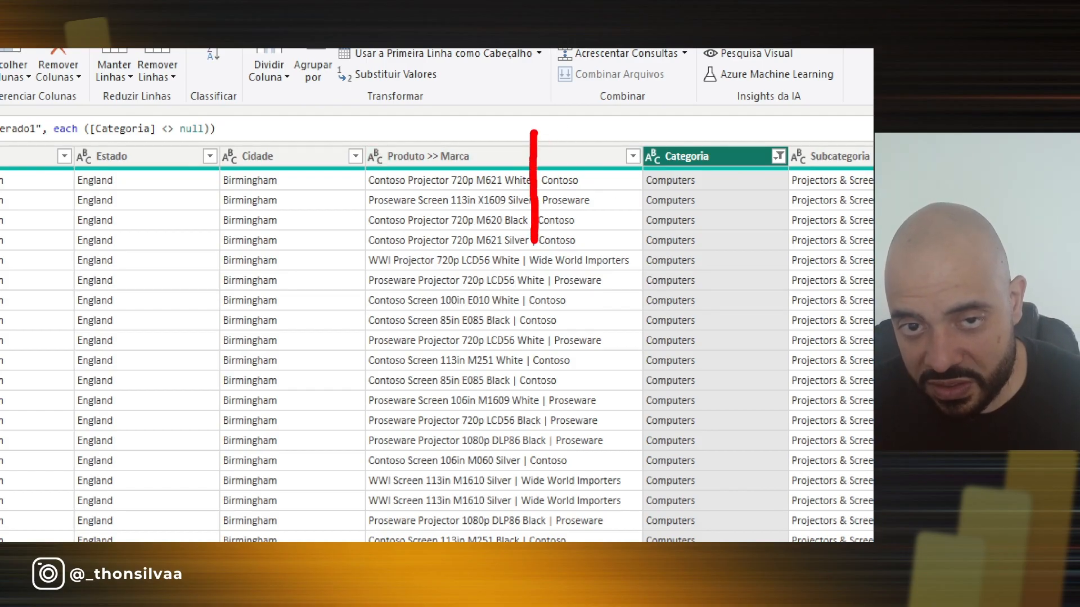
mouse_move(399, 120)
mouse_down()
mouse_move(399, 144)
mouse_move(415, 141)
mouse_up()
mouse_move(484, 113)
mouse_down()
mouse_move(470, 131)
mouse_move(499, 146)
mouse_up()
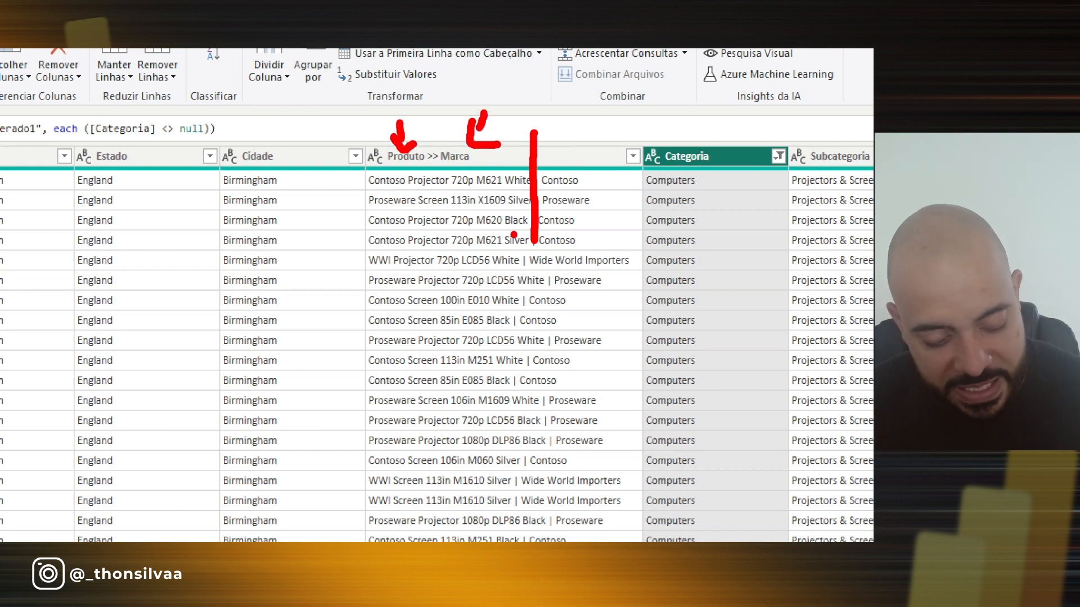
key(Escape)
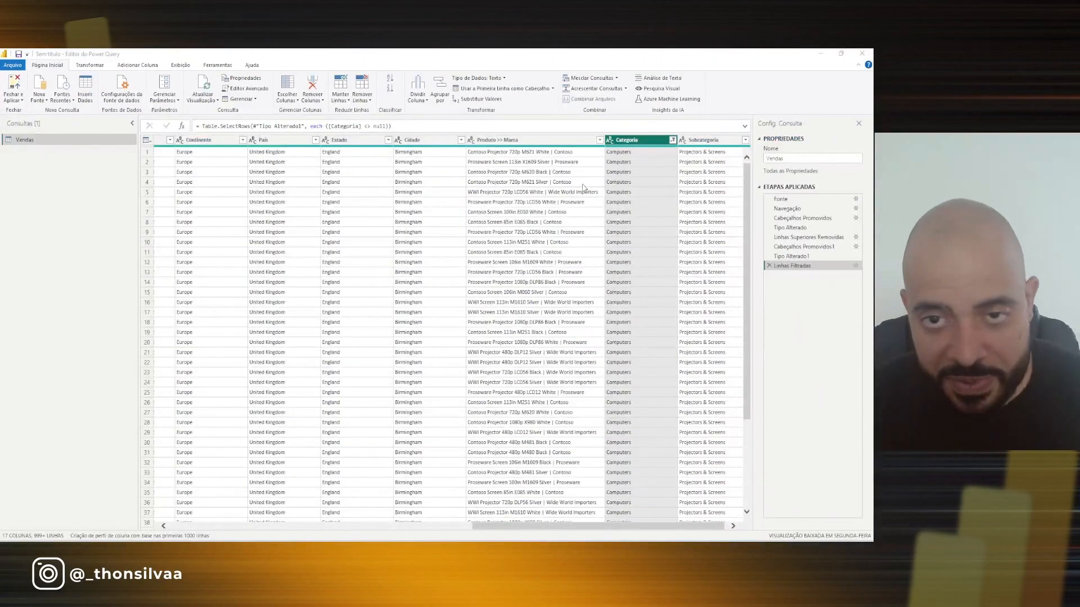
Select the Produto >> Marca column and show the text extraction options for adding a new column
click(559, 142)
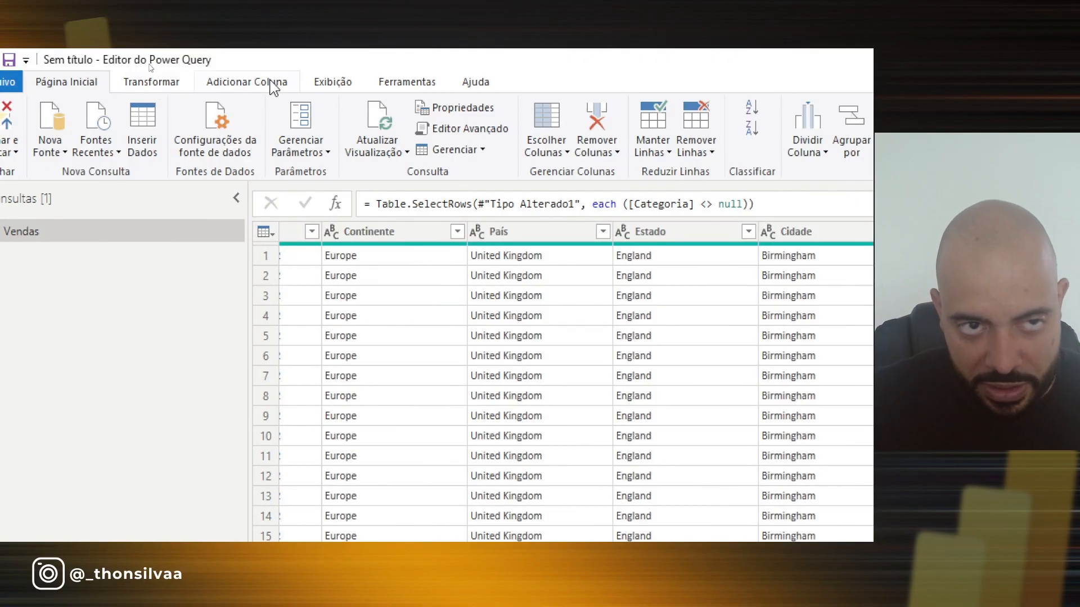
click(251, 90)
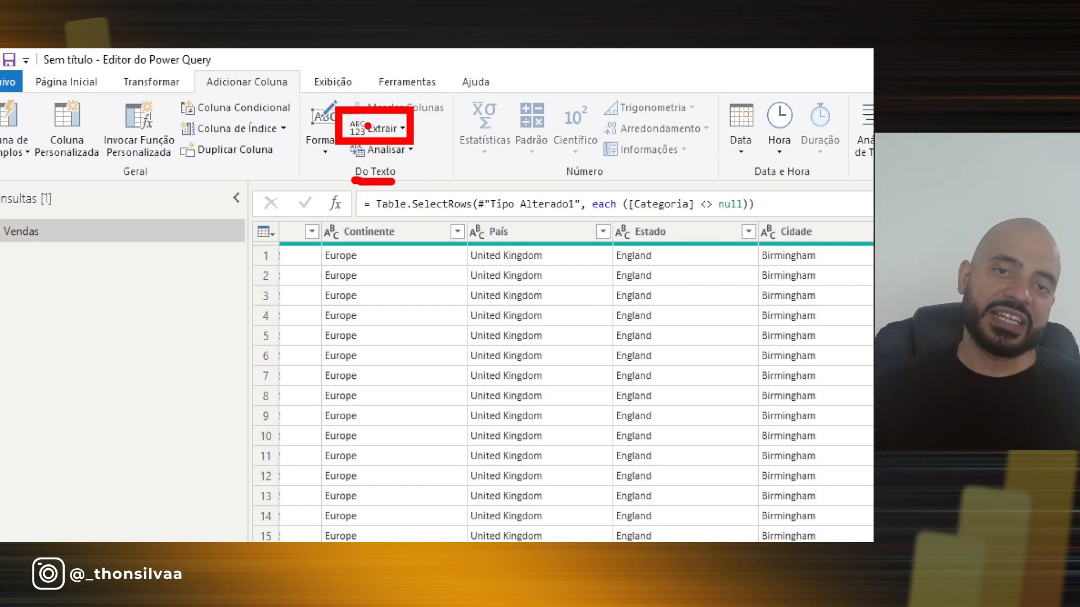
key(Escape)
click(372, 129)
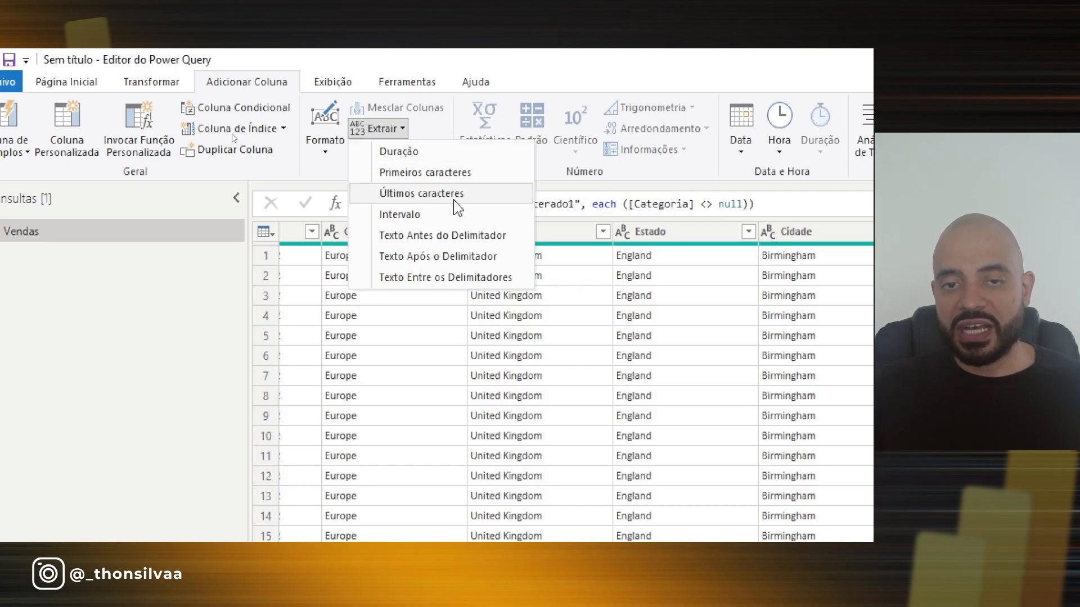
click(456, 260)
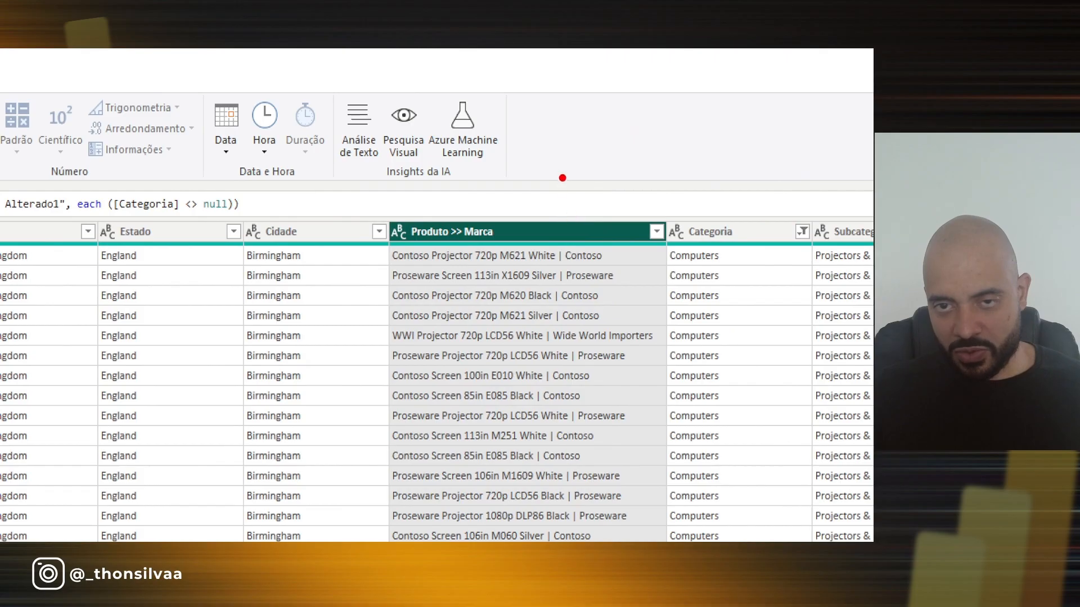
drag(561, 177, 565, 210)
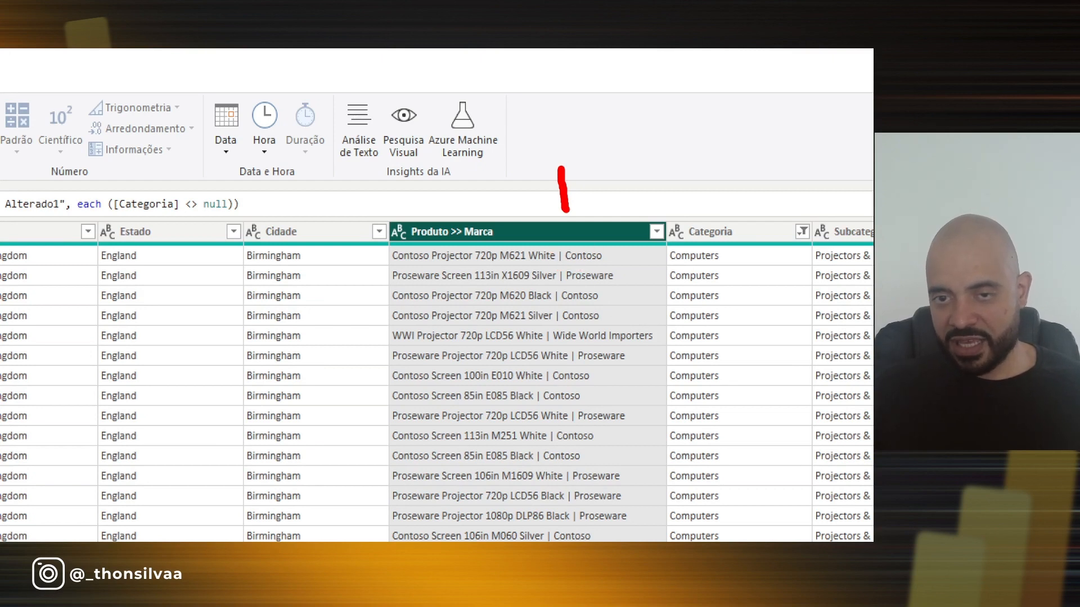
drag(576, 266, 627, 266)
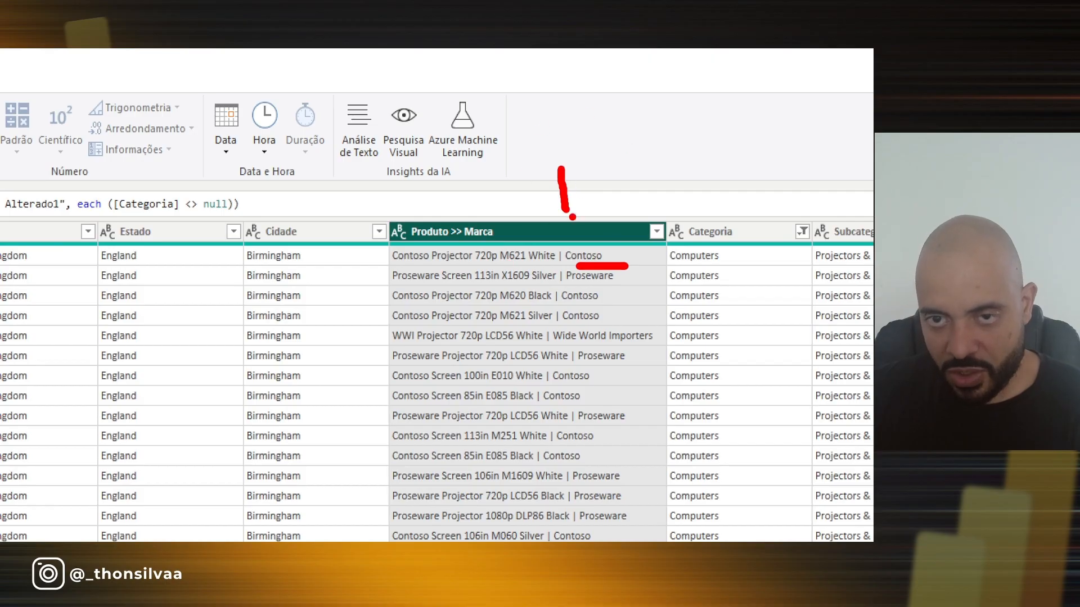
key(Escape)
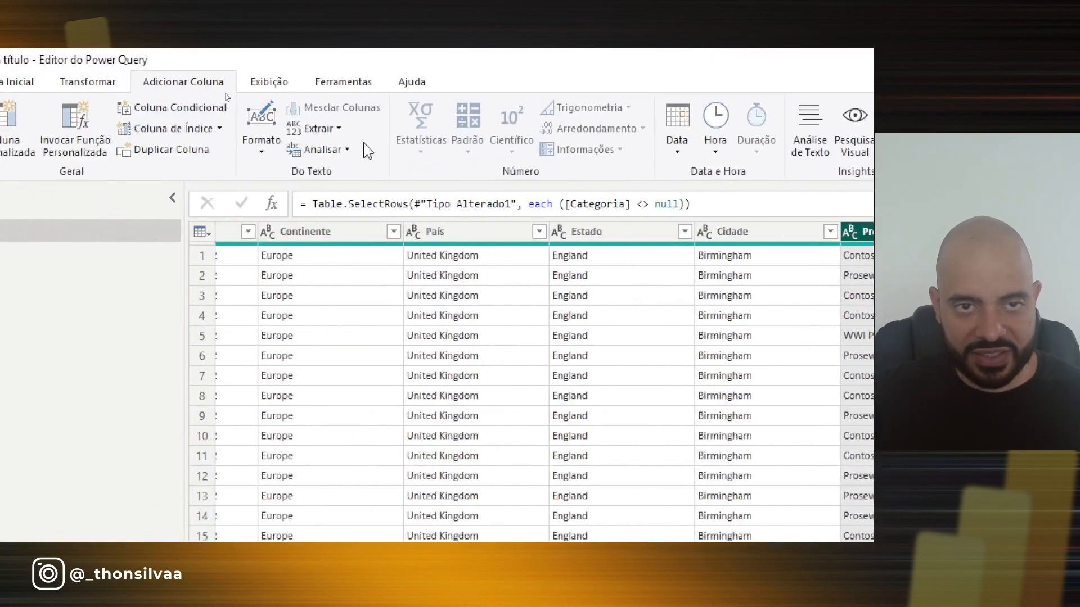
click(319, 129)
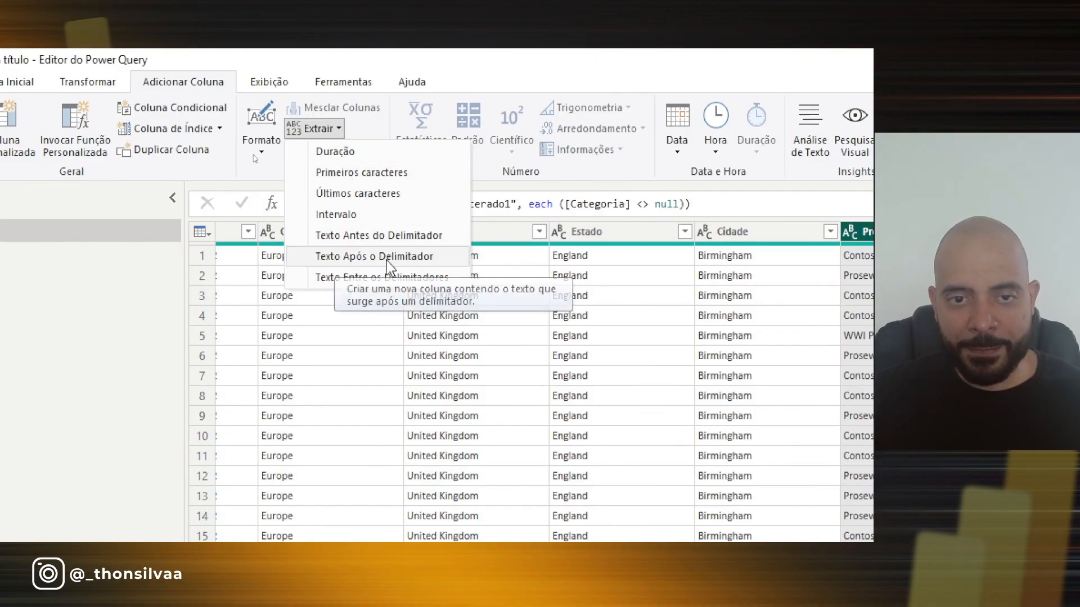
click(416, 258)
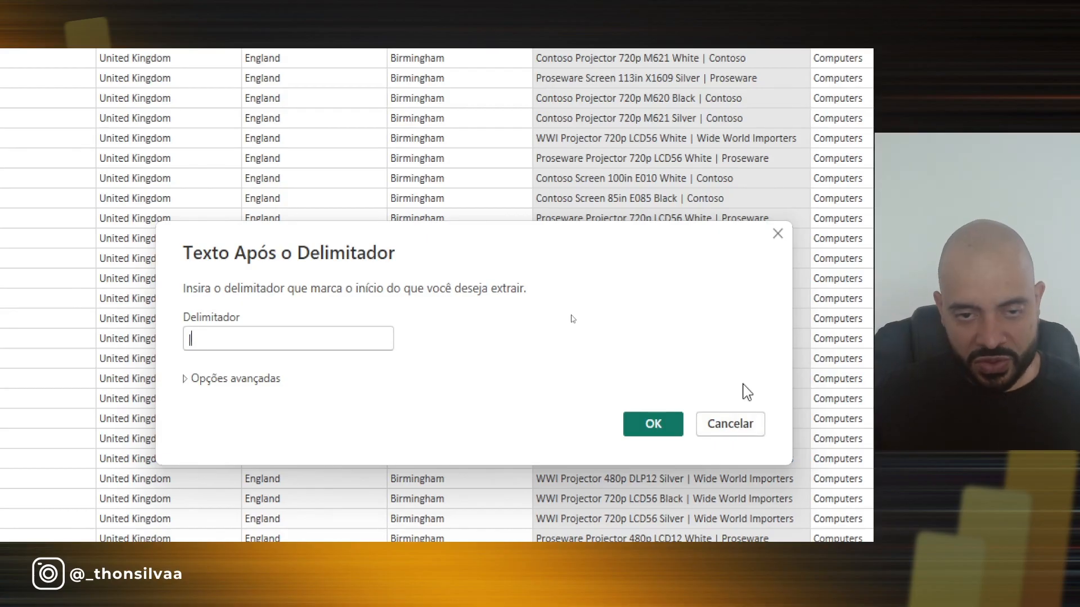
click(747, 428)
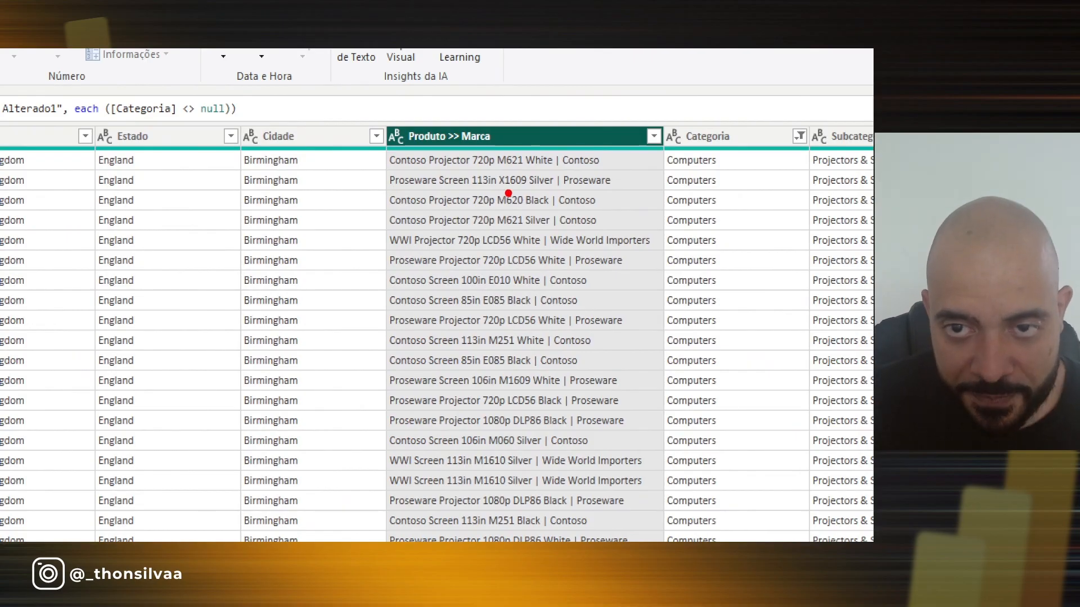
drag(389, 171, 537, 173)
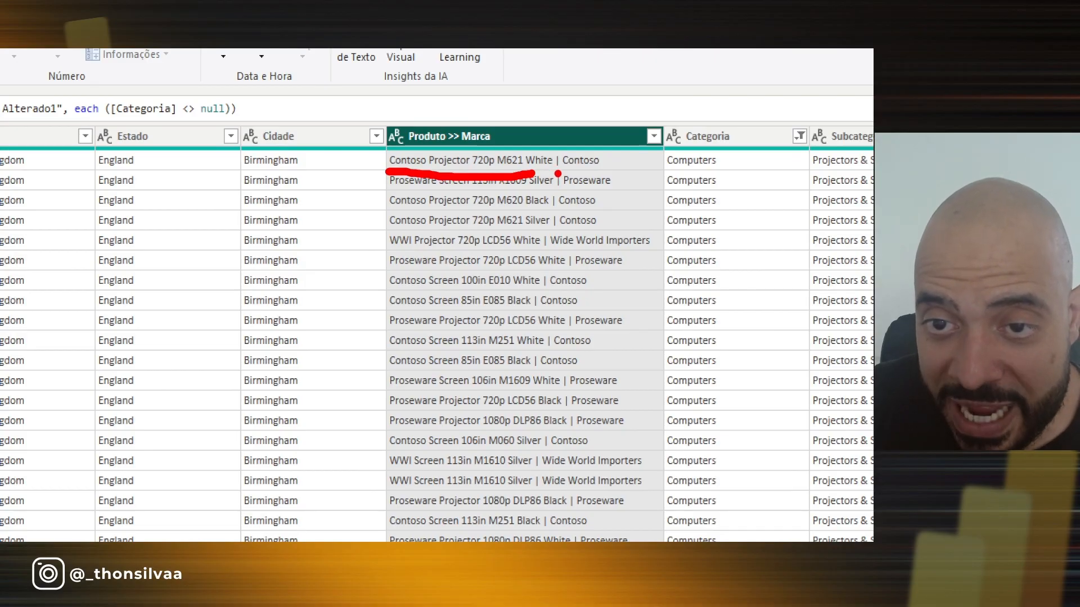
click(558, 176)
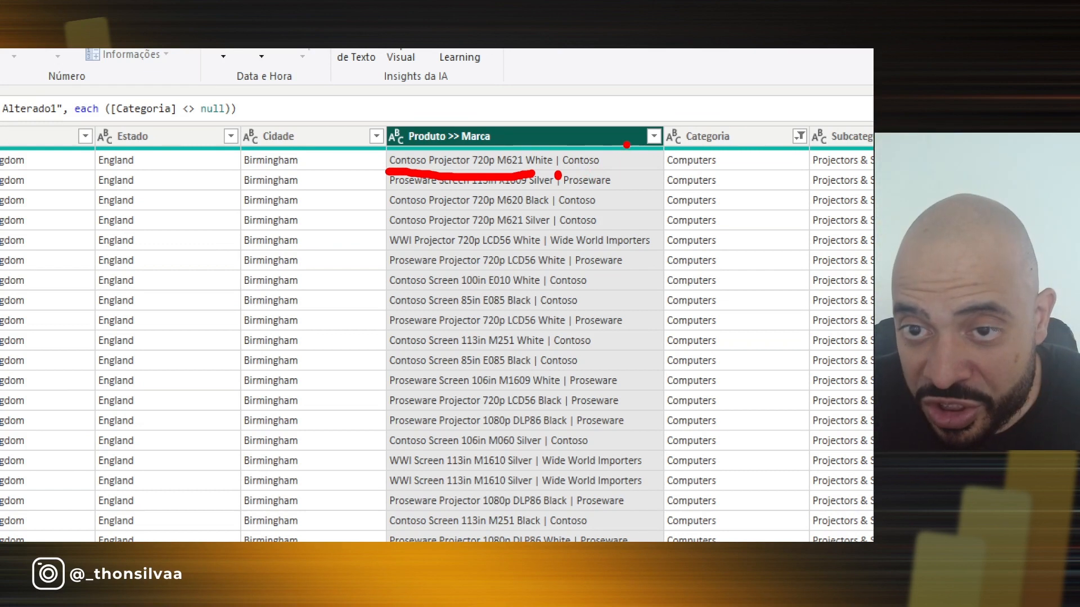
drag(635, 106, 618, 163)
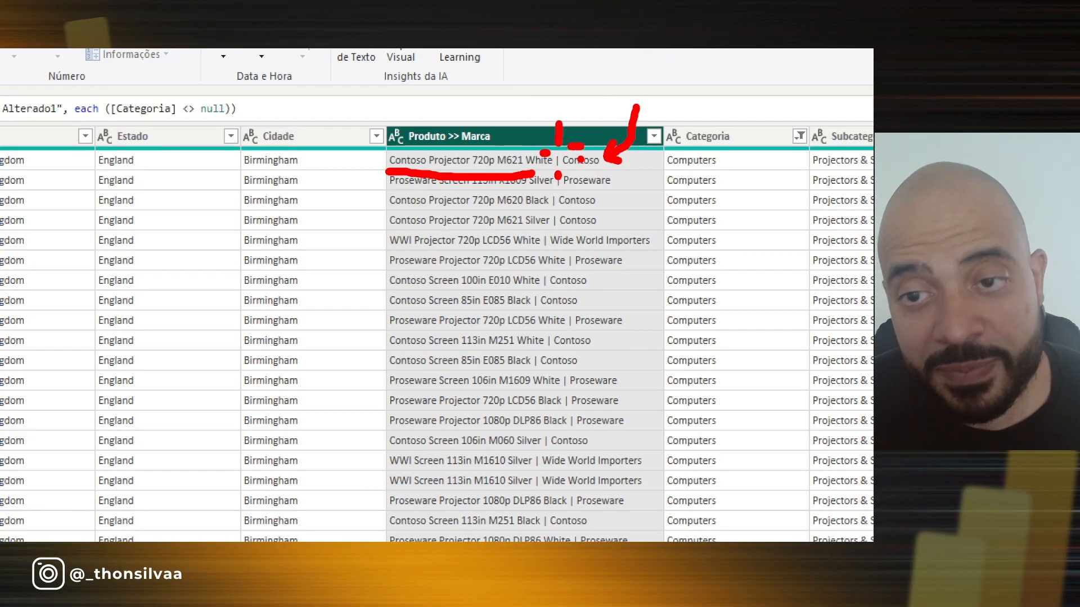
key(Escape)
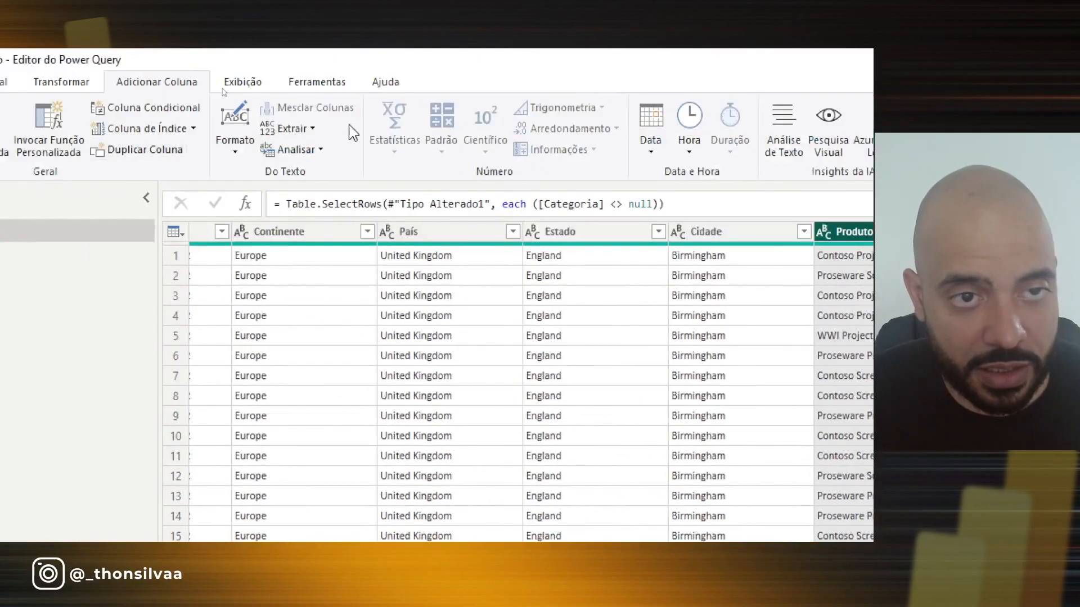
Add a new column that extracts the text after the " | " delimiter in Produto >> Marca
click(317, 127)
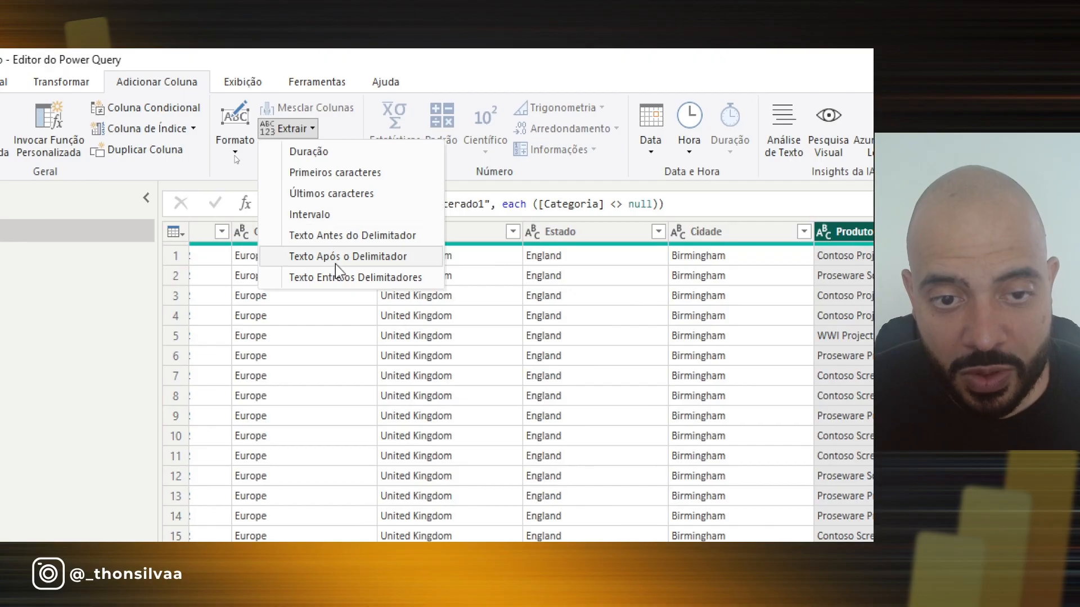
click(348, 258)
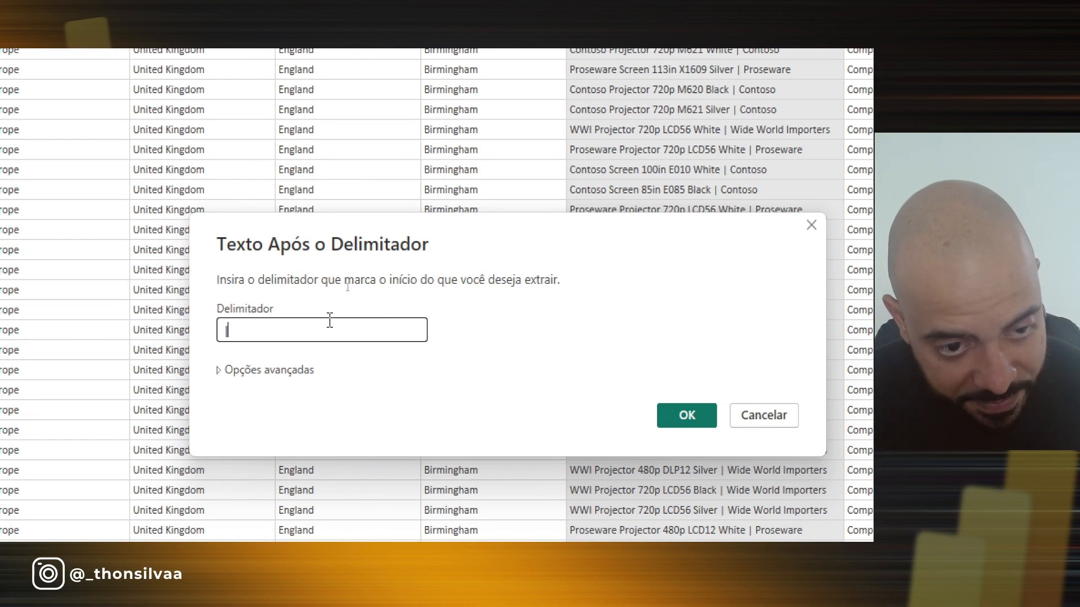
text(|)
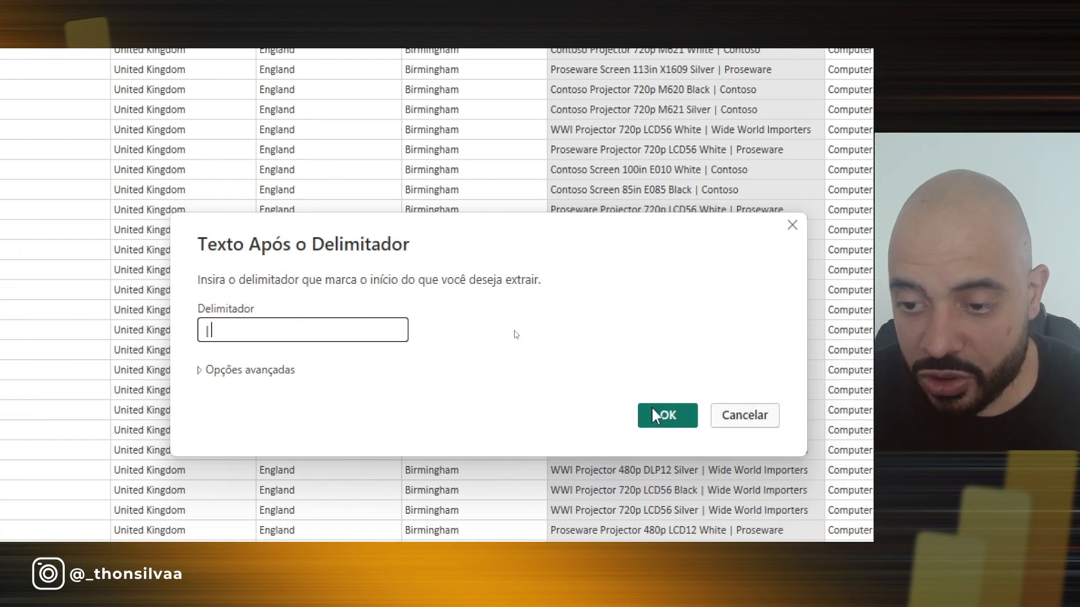
click(683, 415)
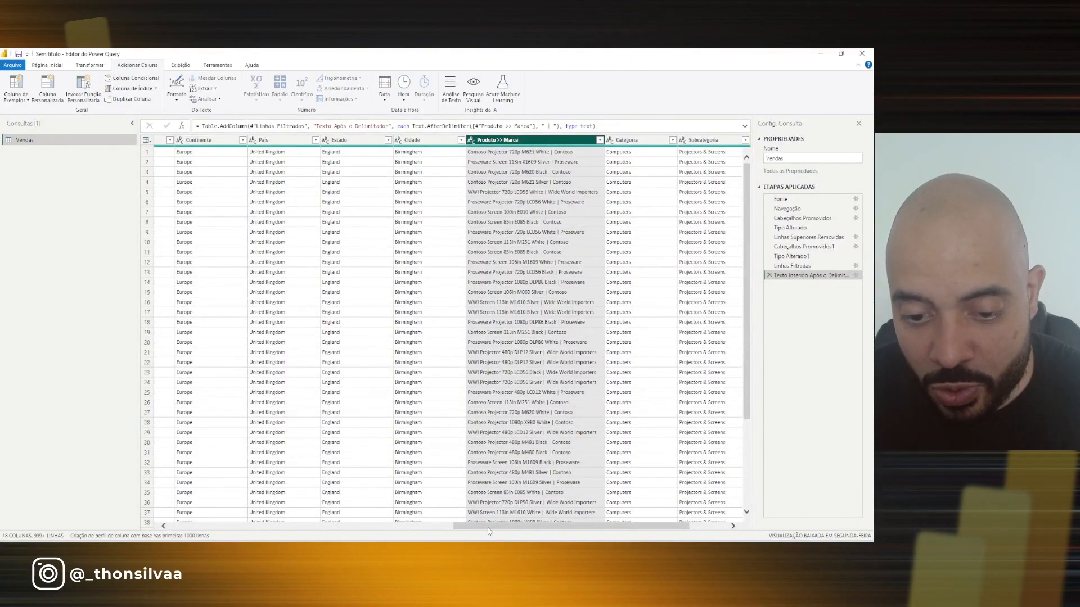
Rename the newly extracted brand column to Marca
drag(488, 528, 613, 531)
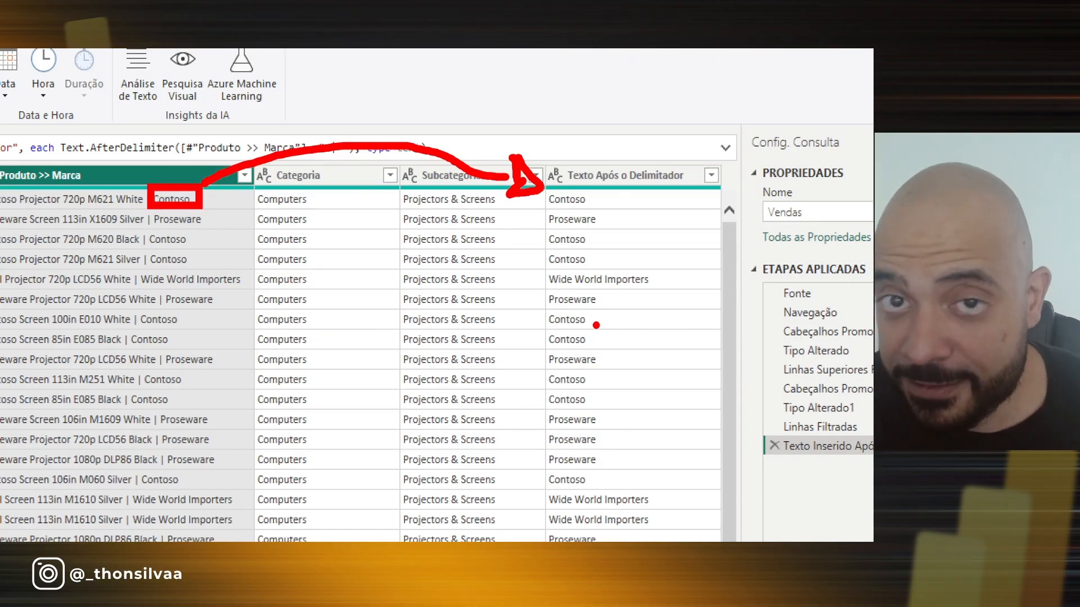
key(Escape)
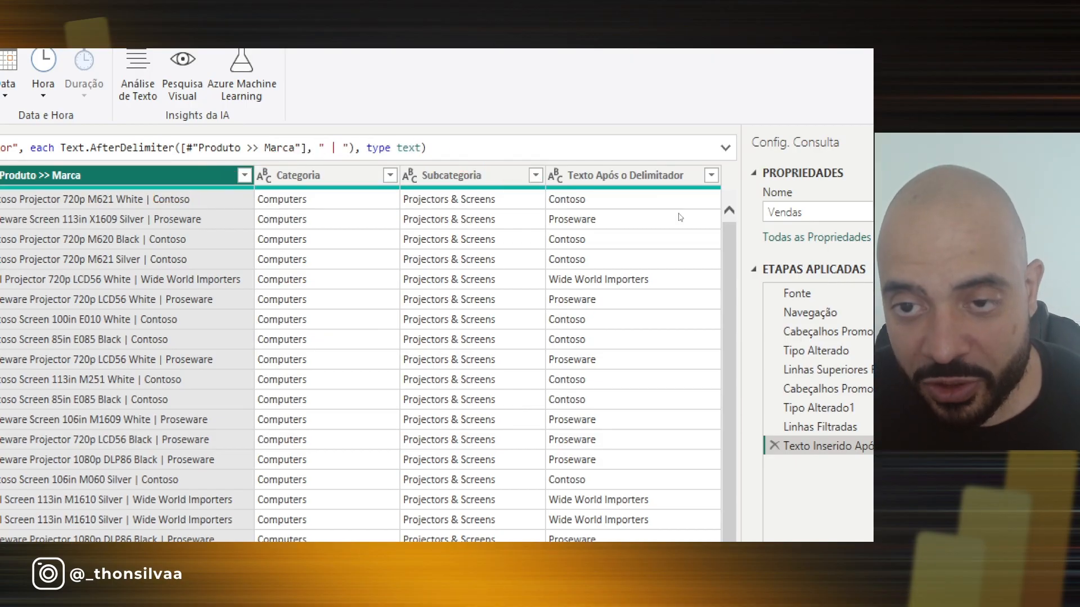
double_click(653, 175)
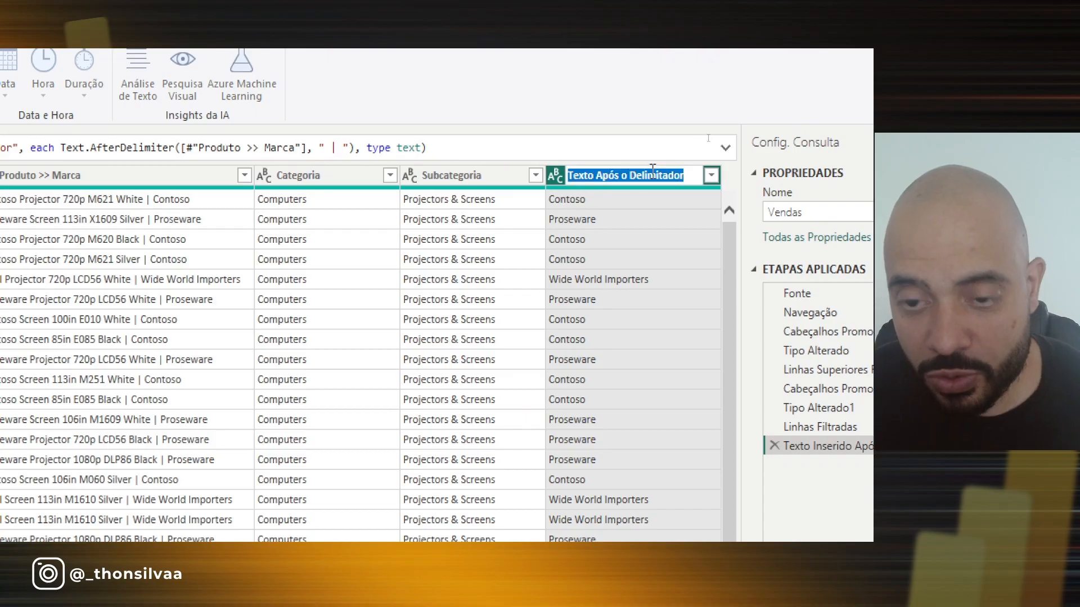
text(Marca)
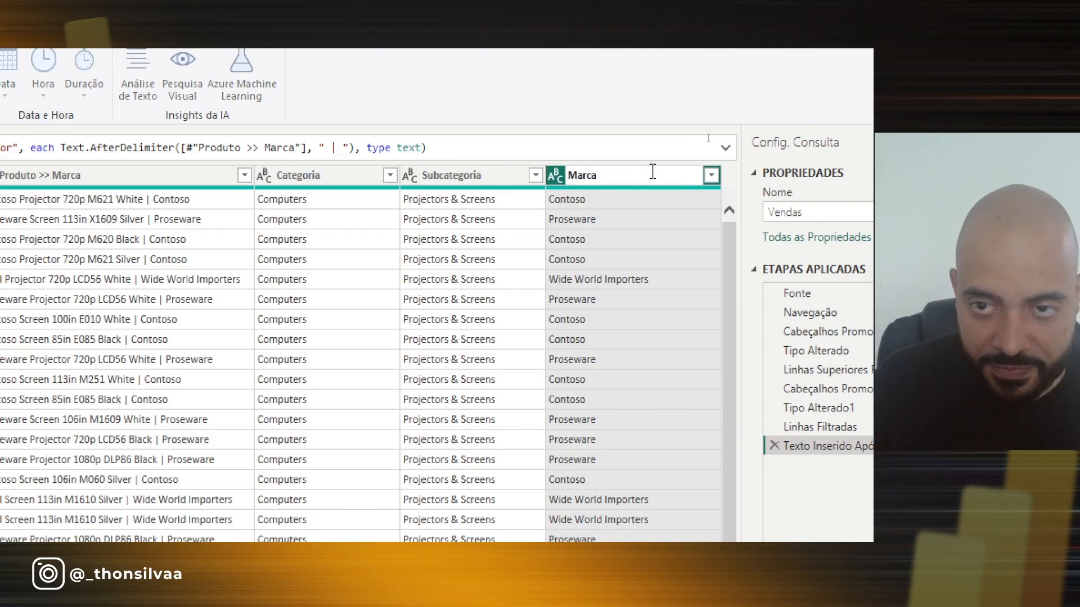
key(Return)
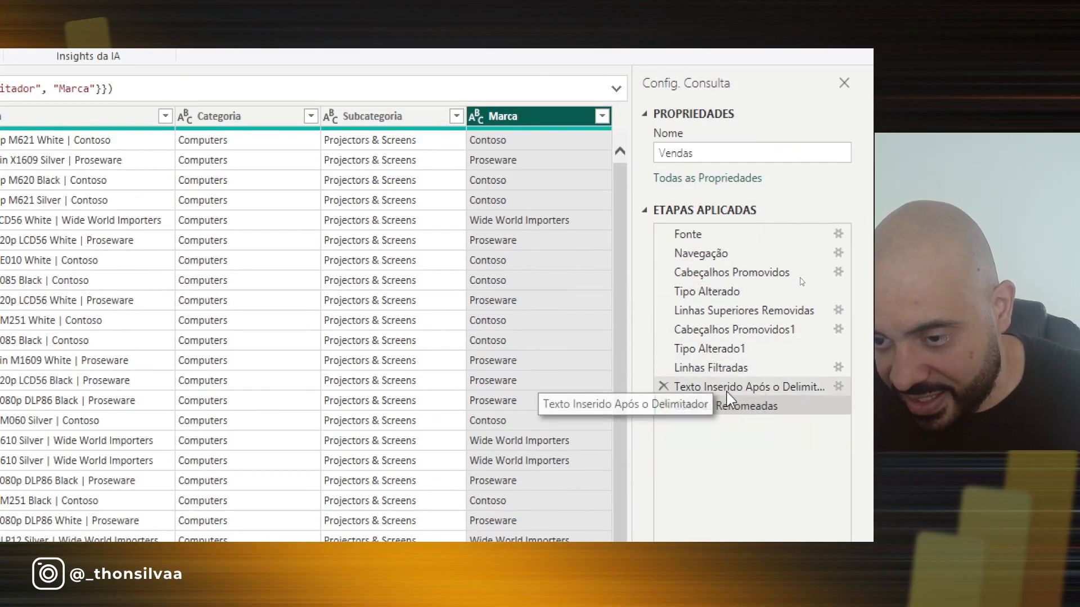
Compare the data at the Linhas Filtradas and Texto Inserido Após o Delimitador steps, and return to Colunas Renomeadas
click(761, 387)
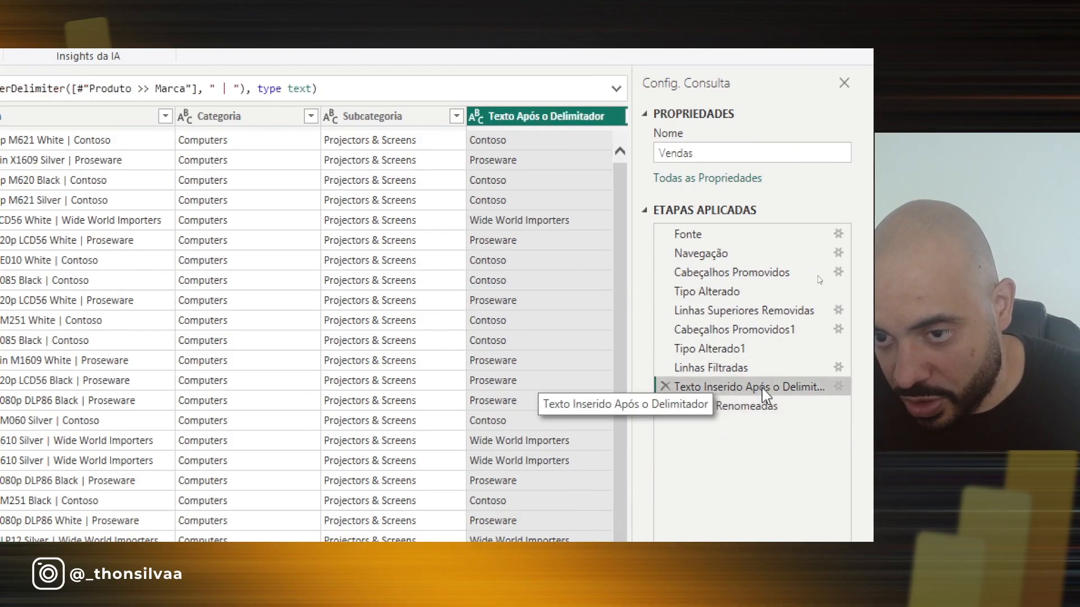
click(713, 369)
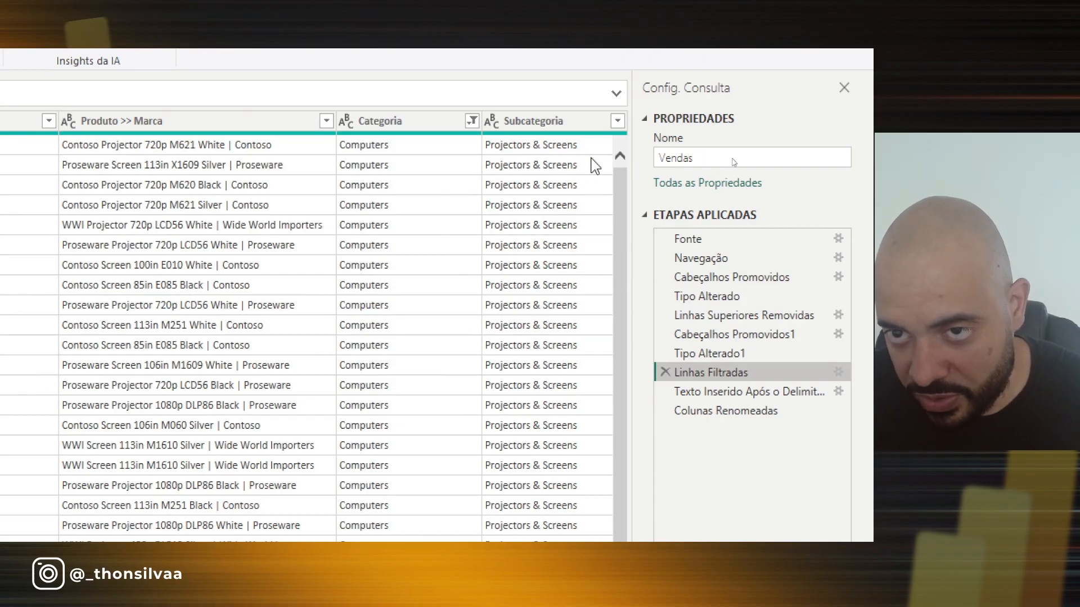
click(718, 394)
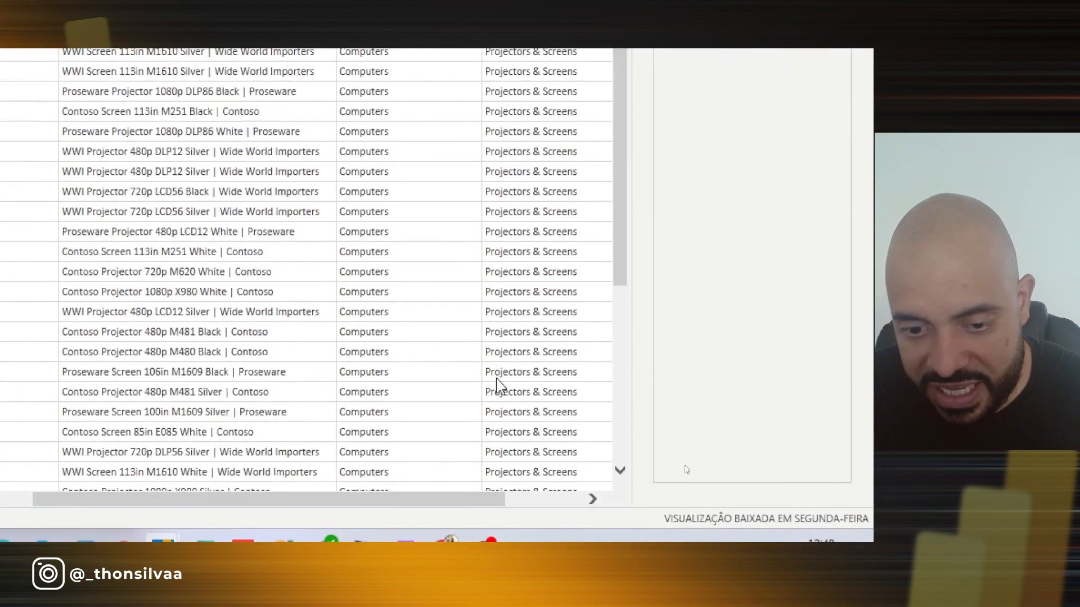
drag(458, 499, 606, 504)
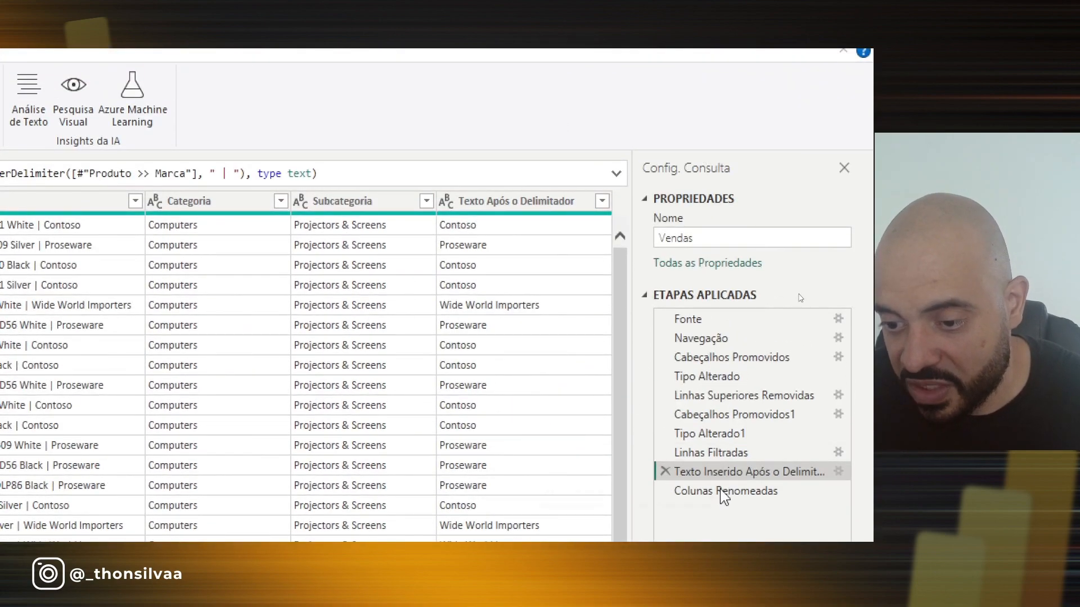
click(728, 491)
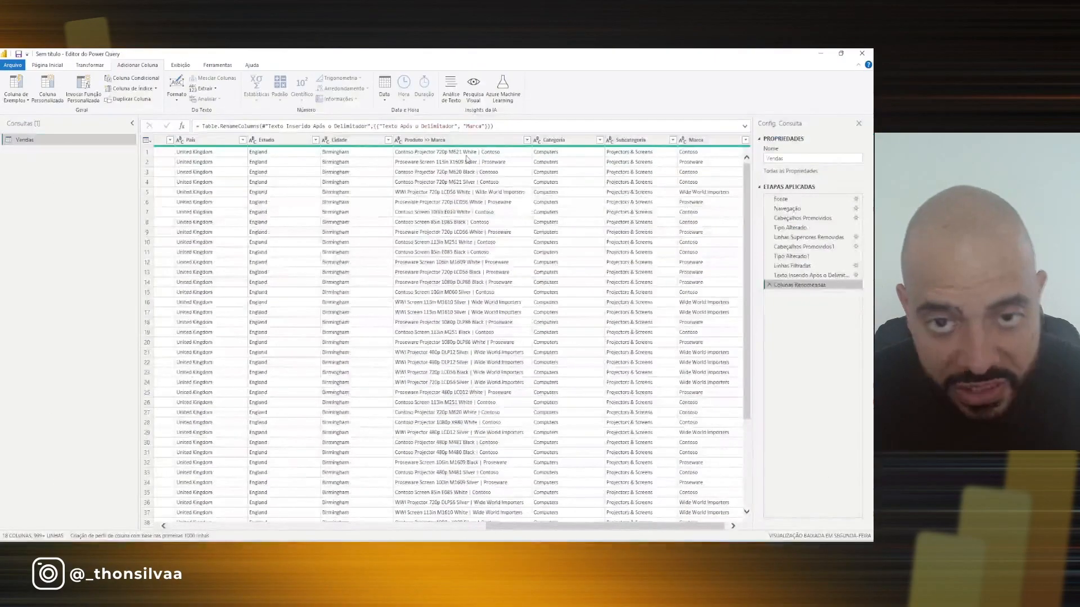
Transform the Produto >> Marca column in place, keeping only the text before the " | " delimiter
click(475, 117)
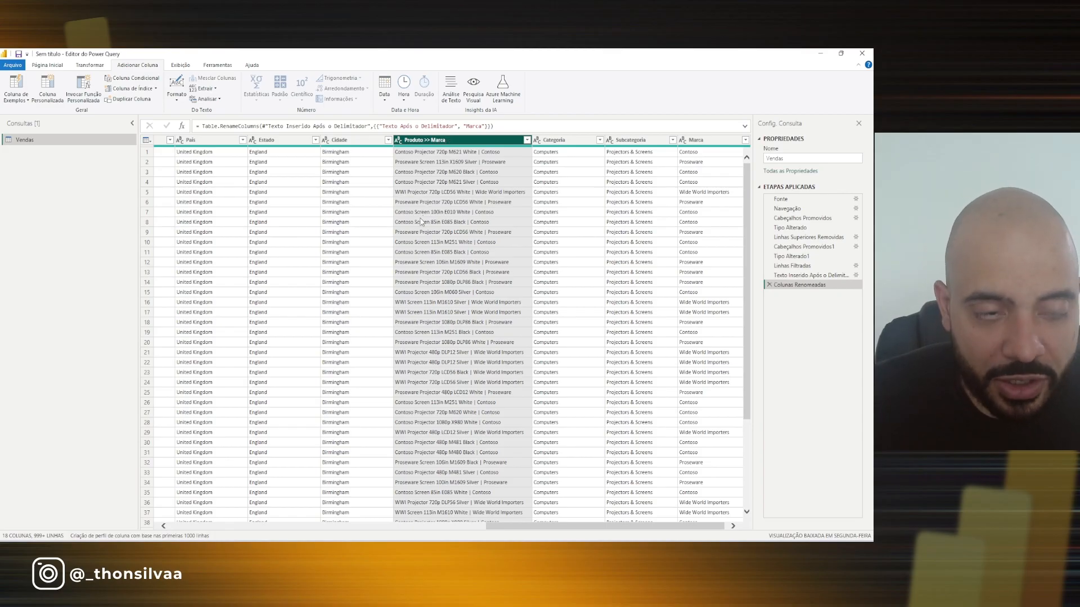
click(90, 65)
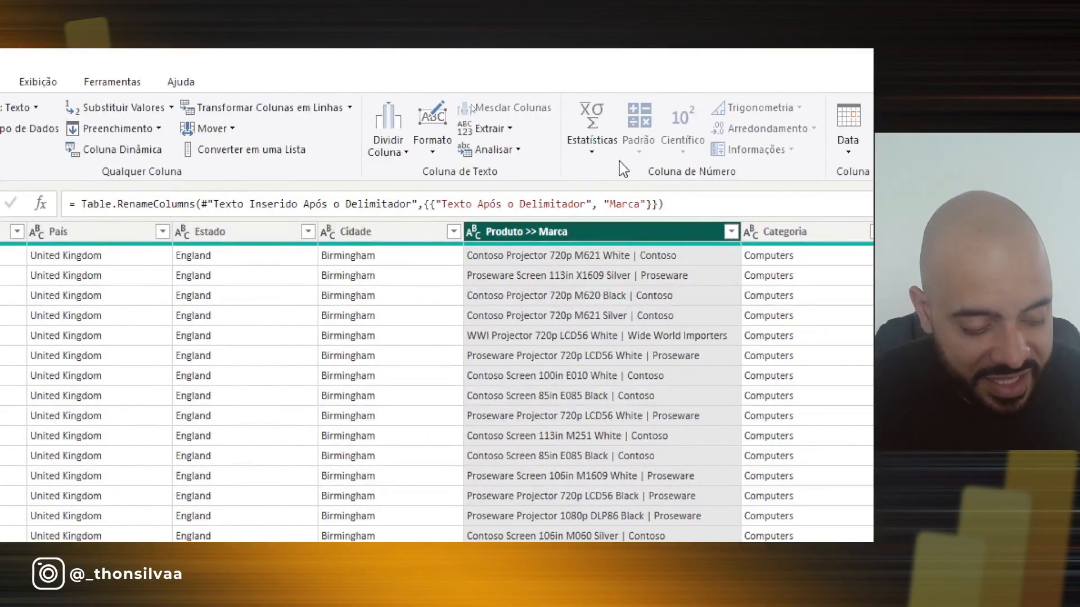
mouse_move(651, 108)
mouse_down()
mouse_move(520, 130)
mouse_move(536, 146)
mouse_up()
key(Escape)
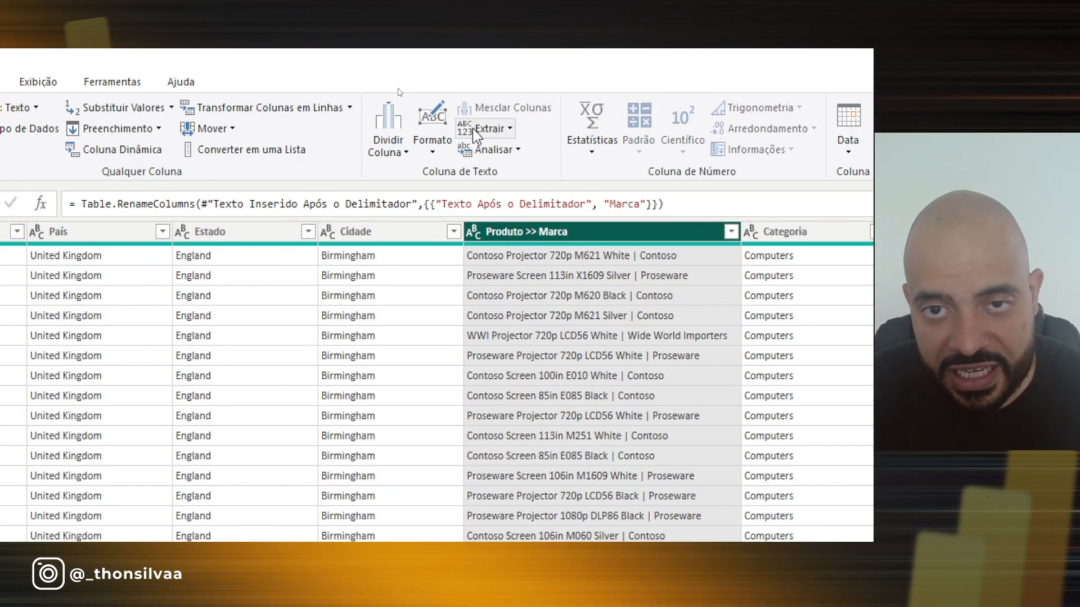
click(487, 129)
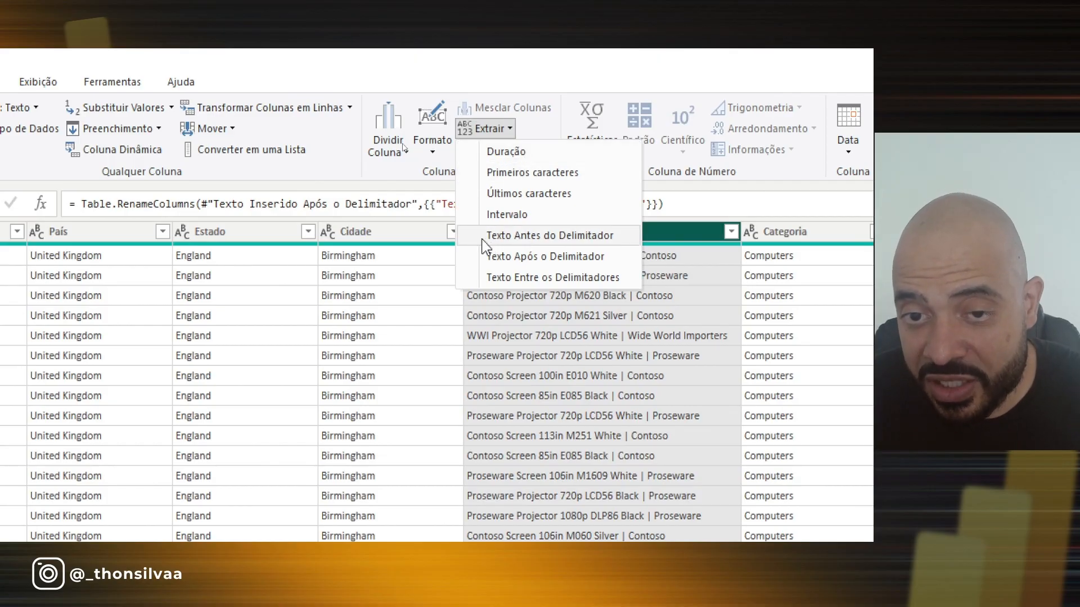
click(561, 236)
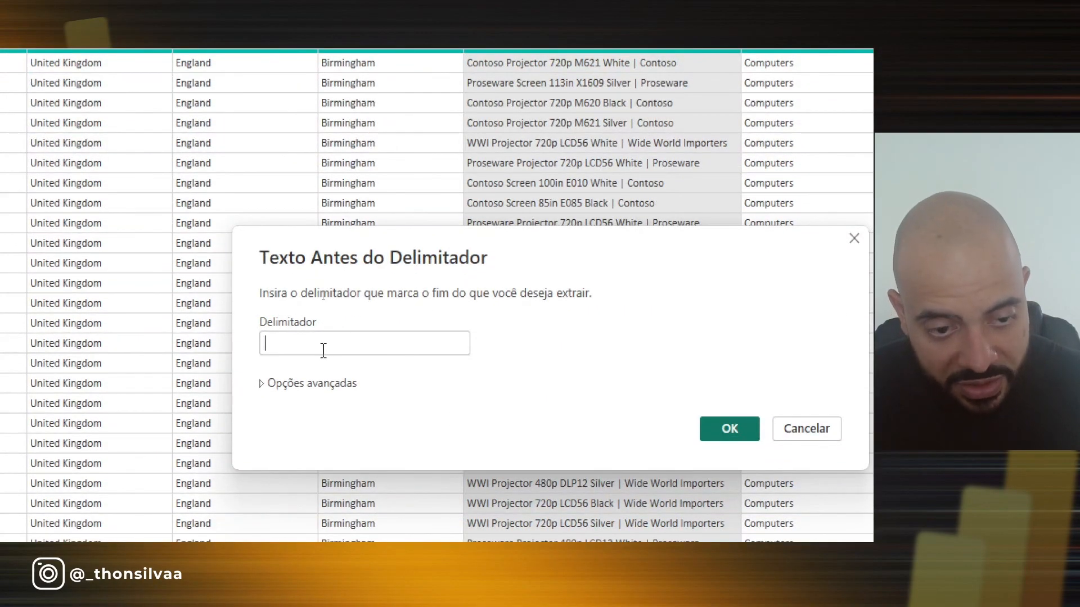
click(323, 350)
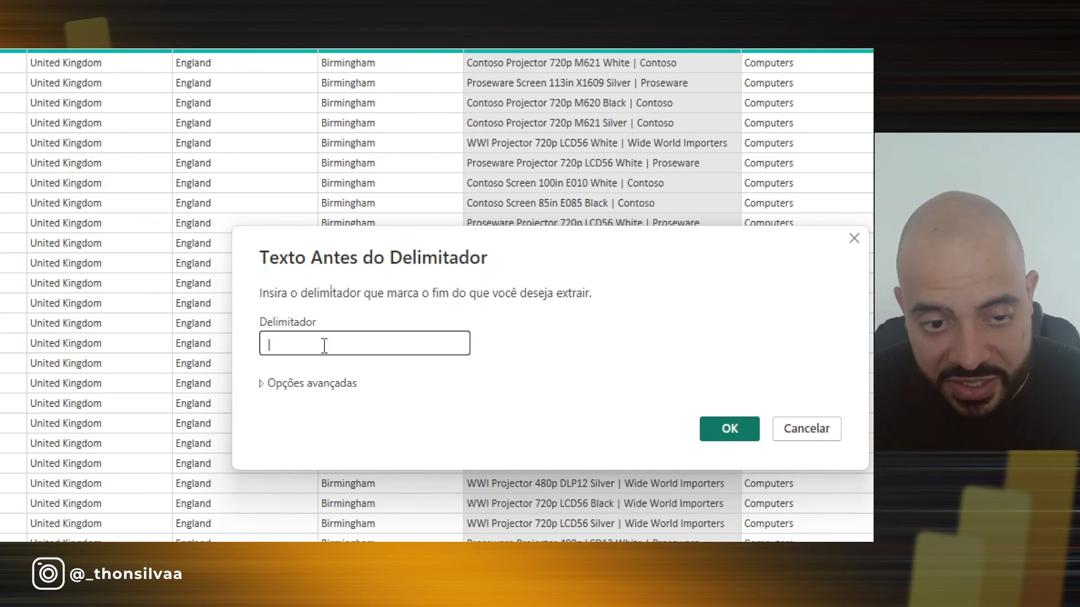
click(730, 429)
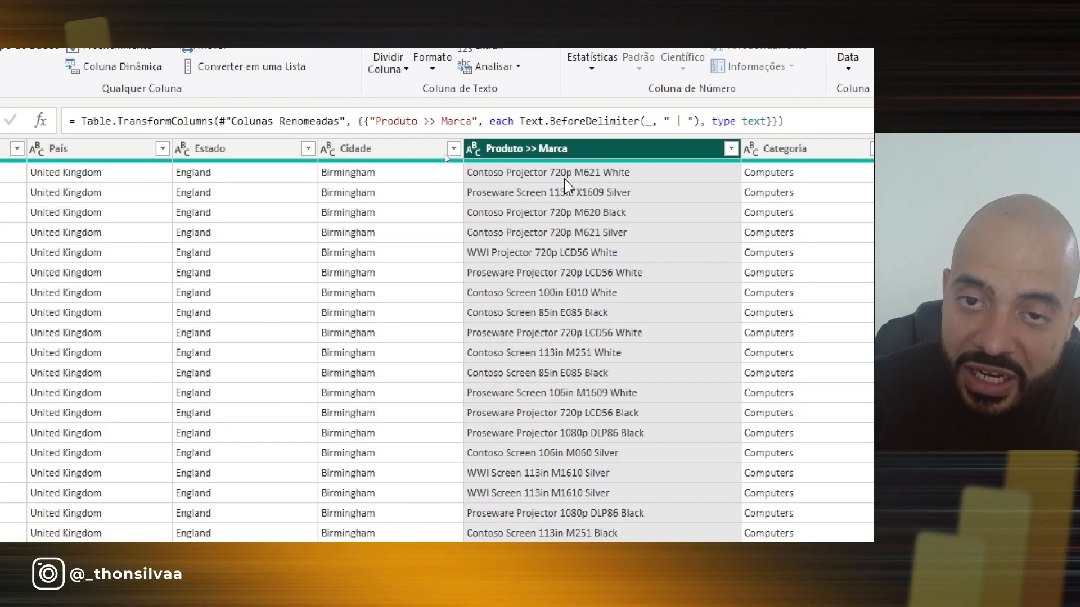
Rename the Produto >> Marca column to Produto
double_click(542, 155)
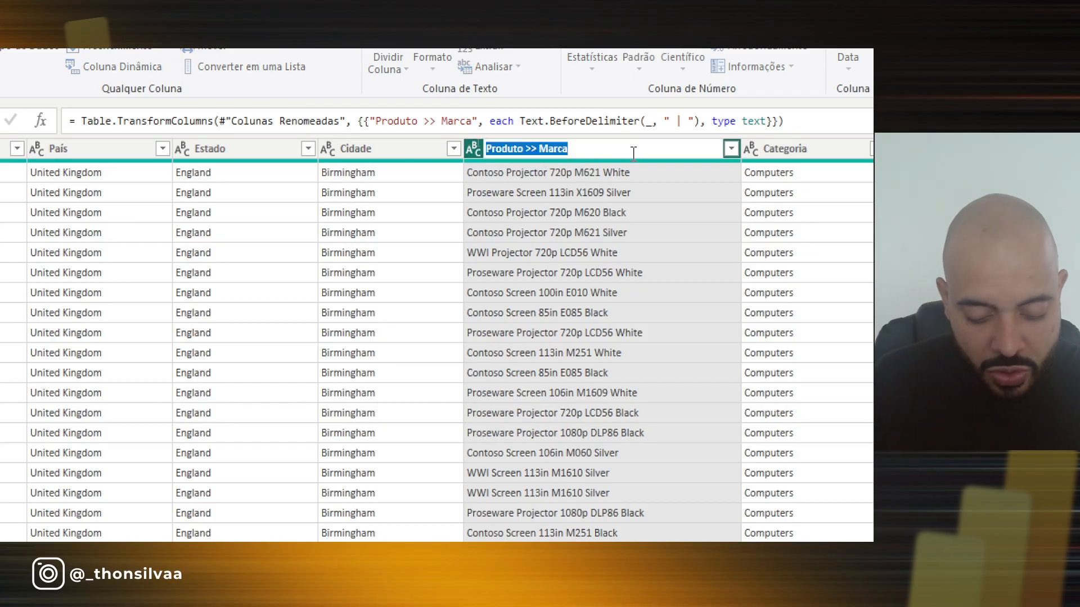
text(Produ)
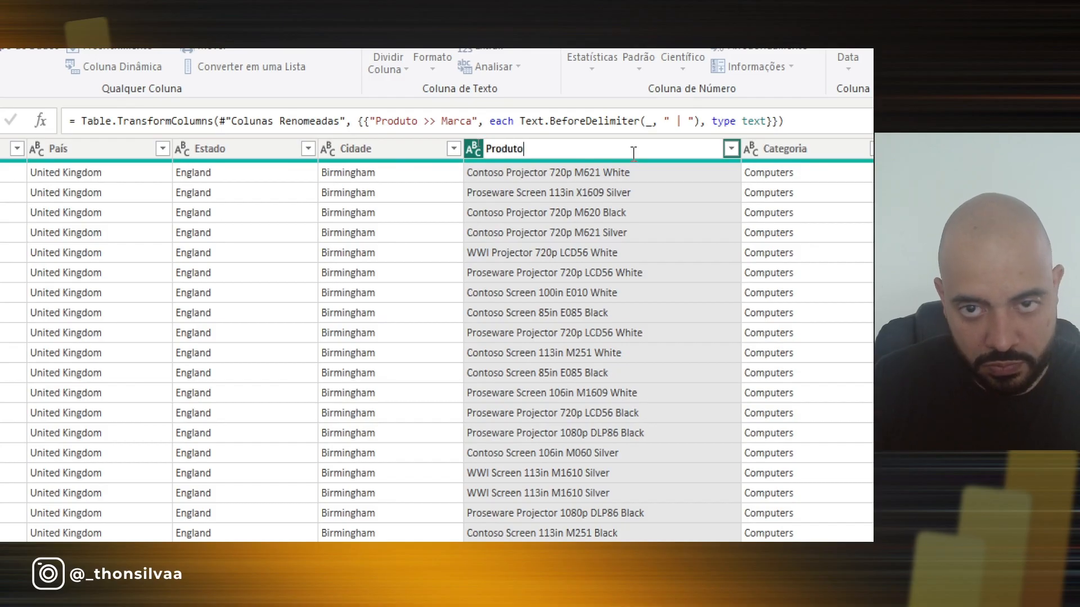
text(to)
key(Return)
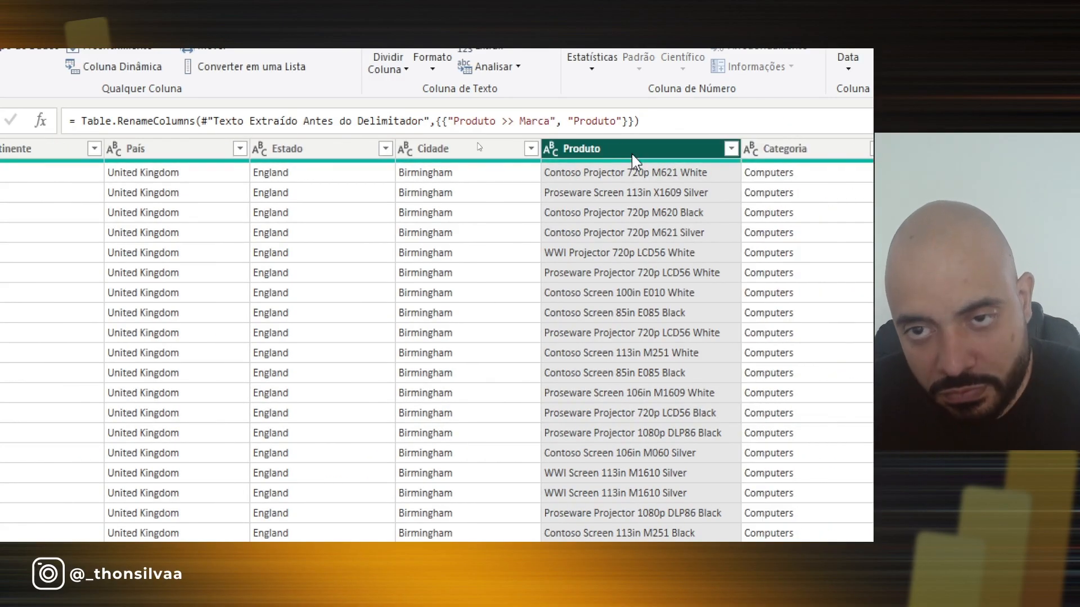
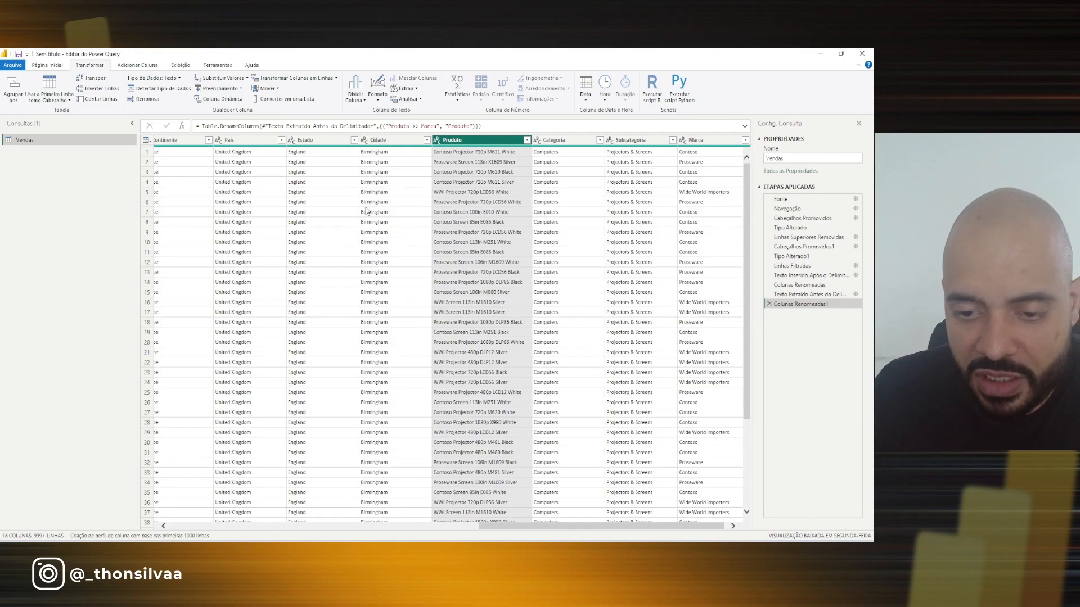
Examine the No. Venda, Preço Unitário and Quantidade columns to see which values are needed to calculate revenue per sale
drag(560, 527, 294, 514)
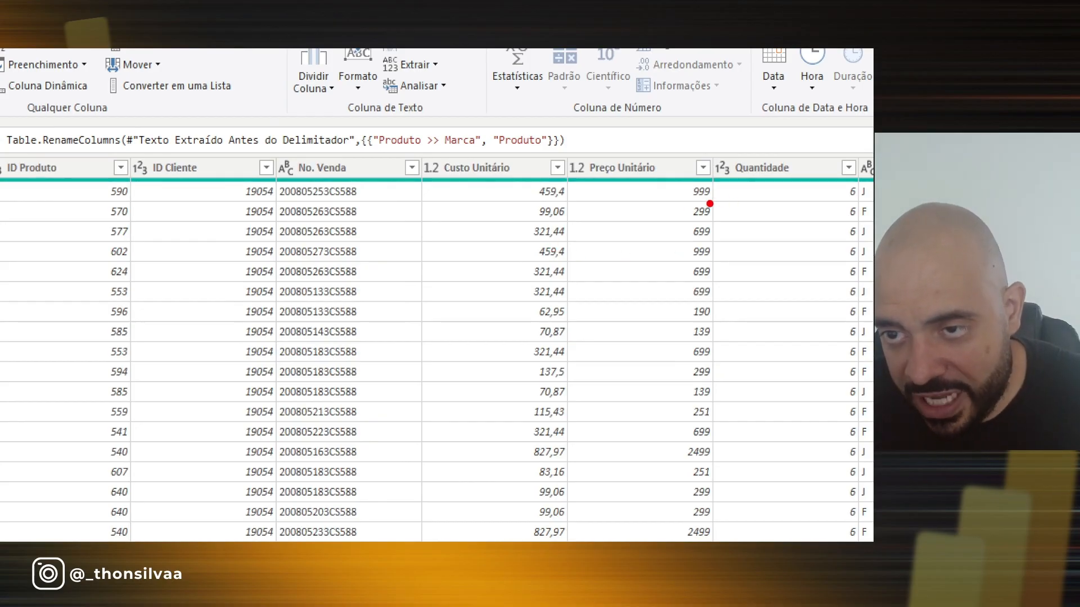
drag(586, 194, 633, 192)
mouse_move(638, 180)
mouse_down()
mouse_move(660, 201)
mouse_move(648, 206)
mouse_up()
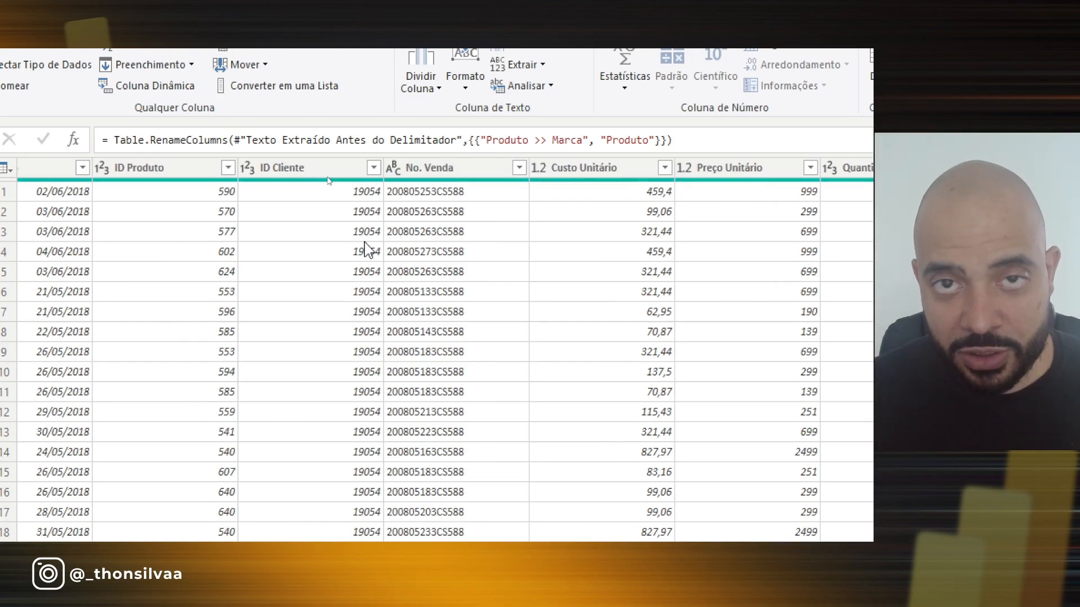
key(ctrl+2)
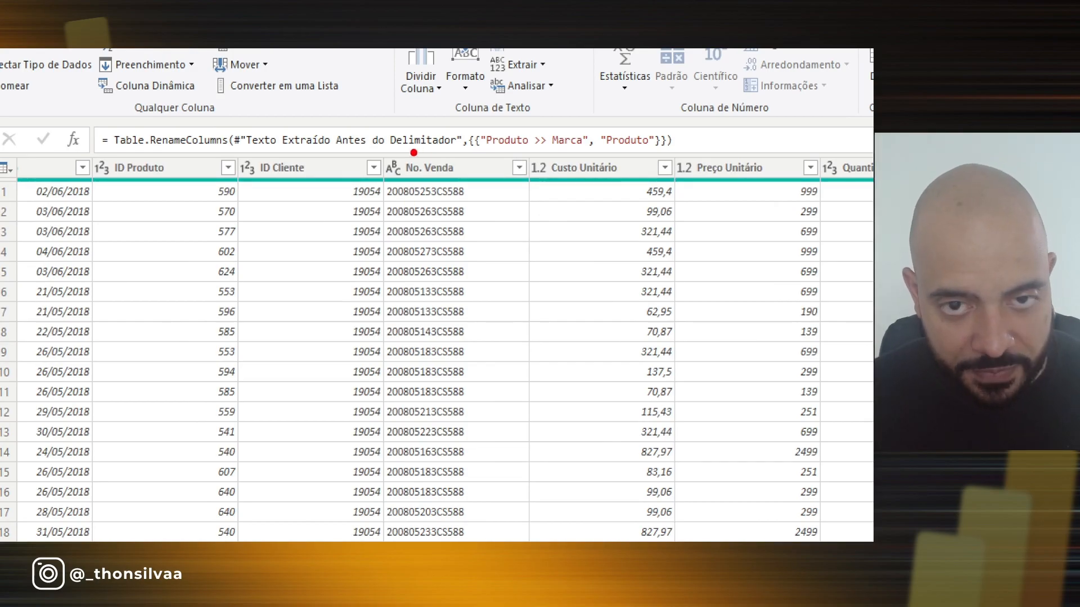
drag(376, 149, 471, 181)
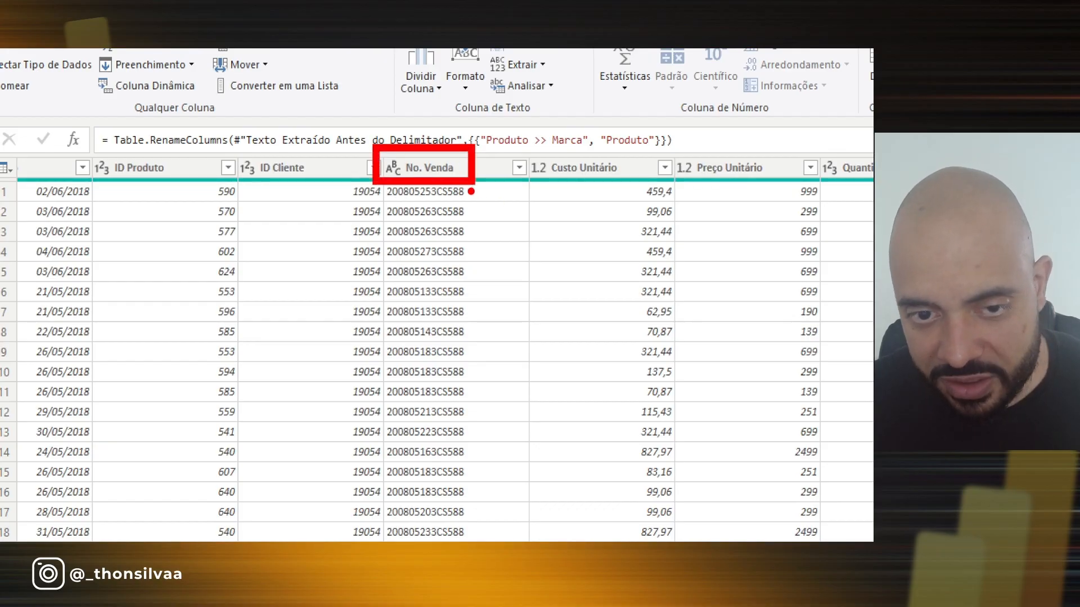
mouse_move(515, 191)
mouse_down()
mouse_move(483, 192)
mouse_move(475, 209)
mouse_up()
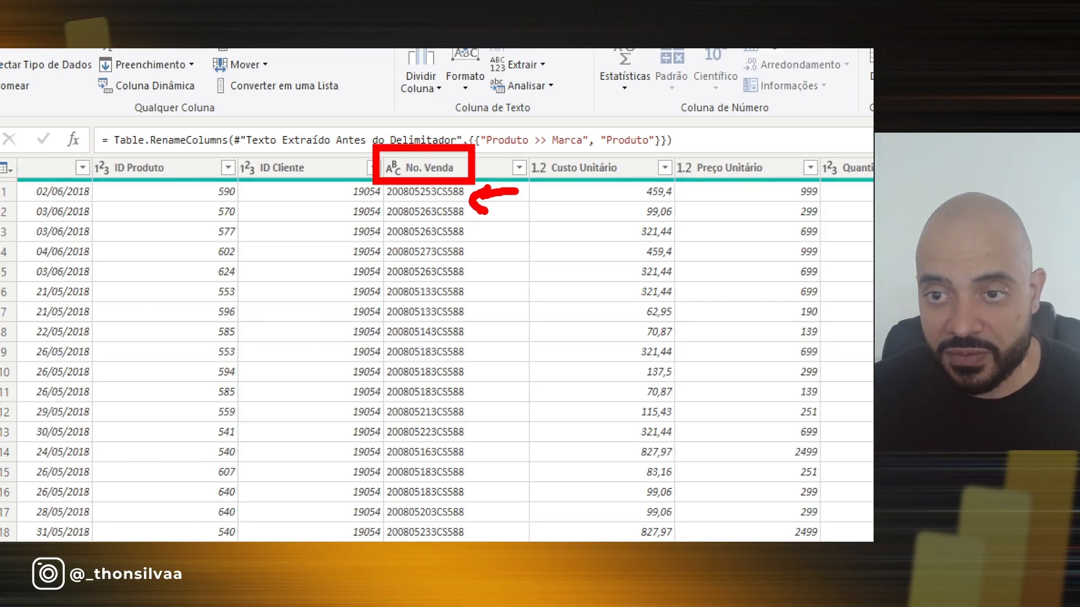
key(Escape)
scroll(482, 217, right, 5)
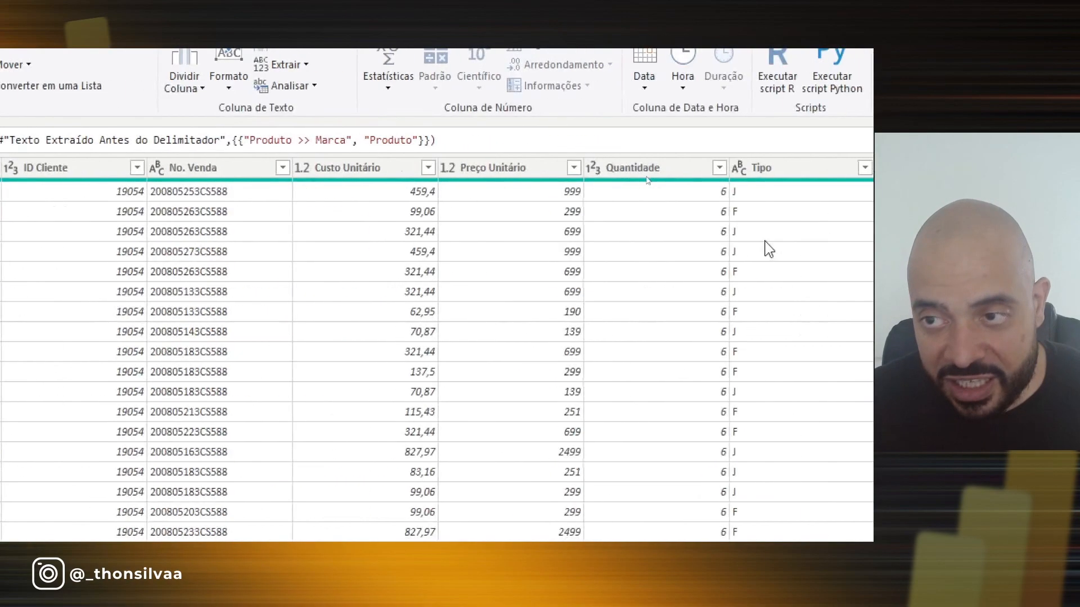
click(650, 171)
click(687, 172)
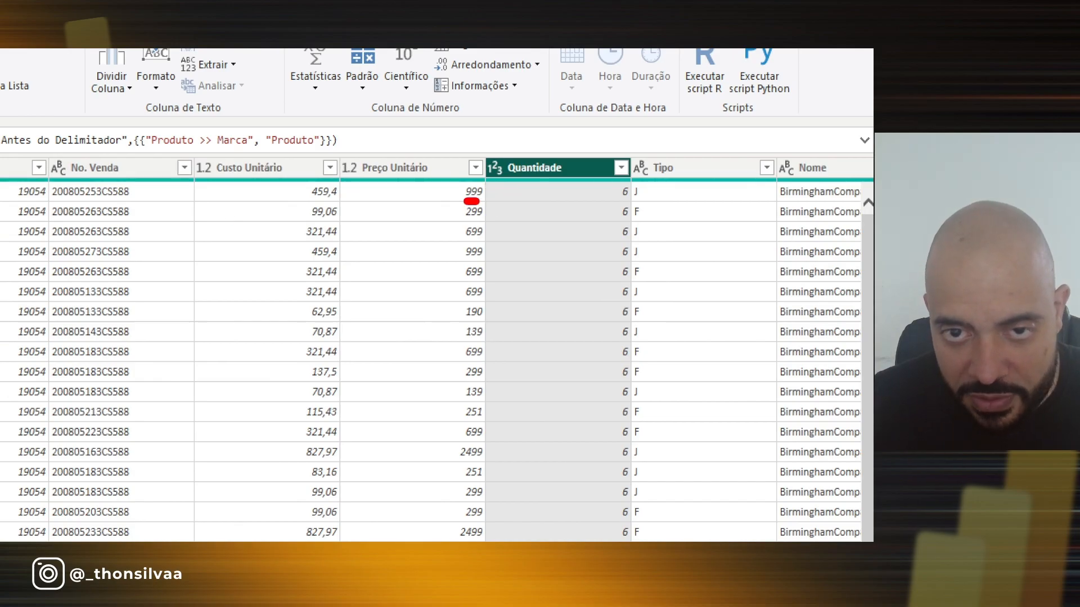
mouse_move(471, 201)
mouse_down()
mouse_move(469, 176)
mouse_move(452, 198)
mouse_move(516, 199)
mouse_up()
mouse_move(607, 200)
mouse_down()
mouse_move(633, 198)
mouse_move(609, 194)
mouse_up()
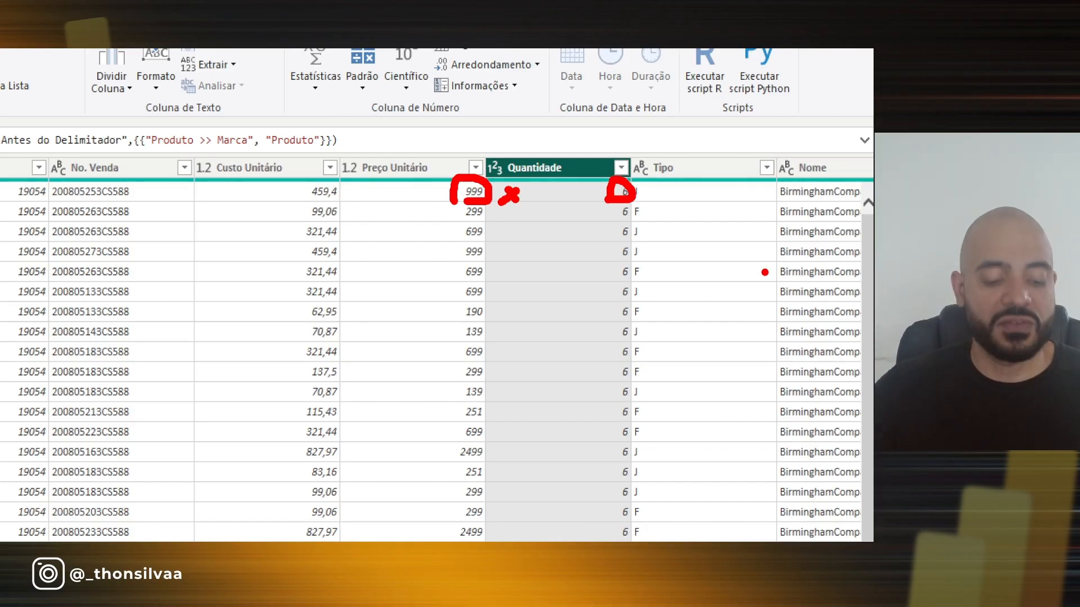
key(Escape)
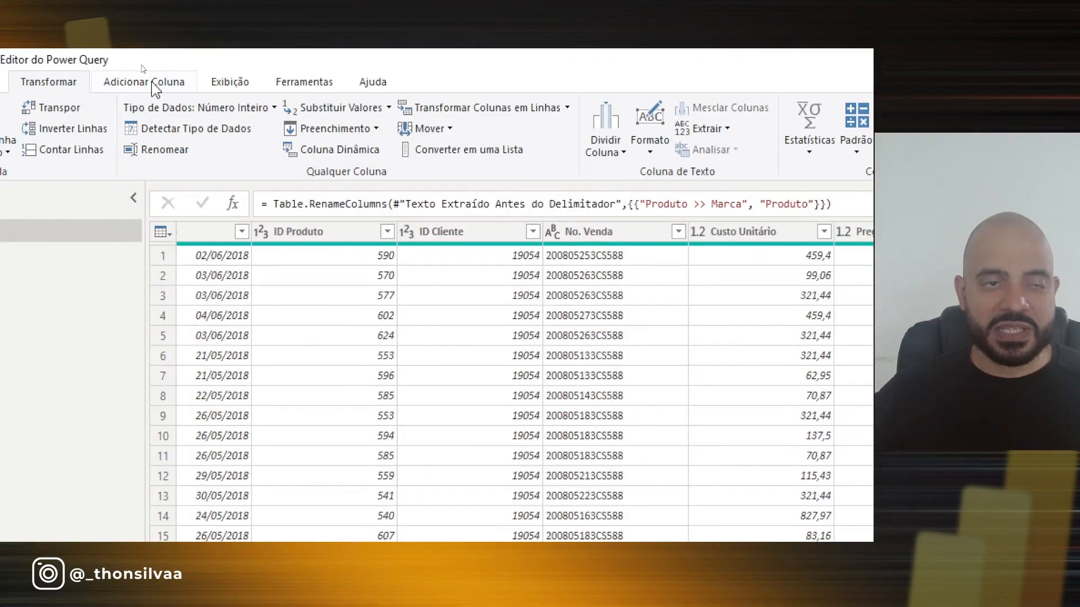
Start a new custom column in the Vendas query and name it Faturamento
click(143, 68)
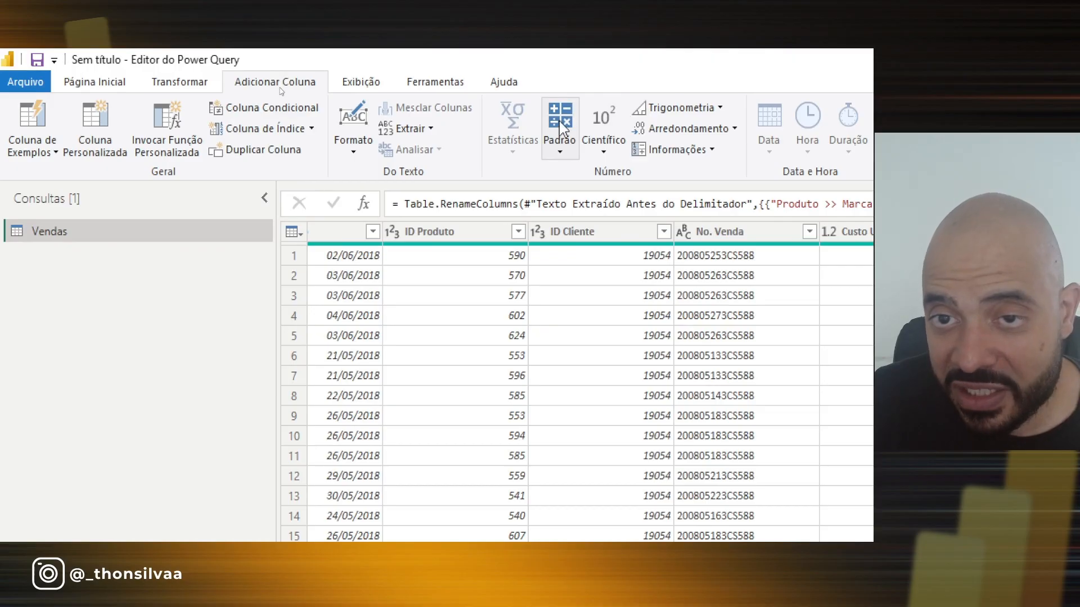
click(88, 132)
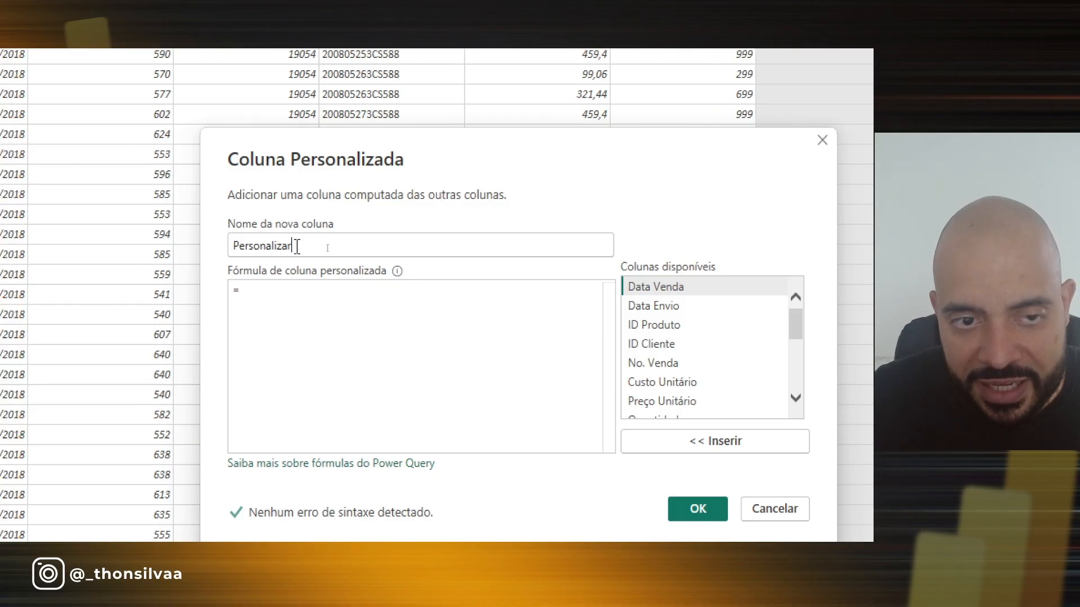
drag(322, 246, 159, 246)
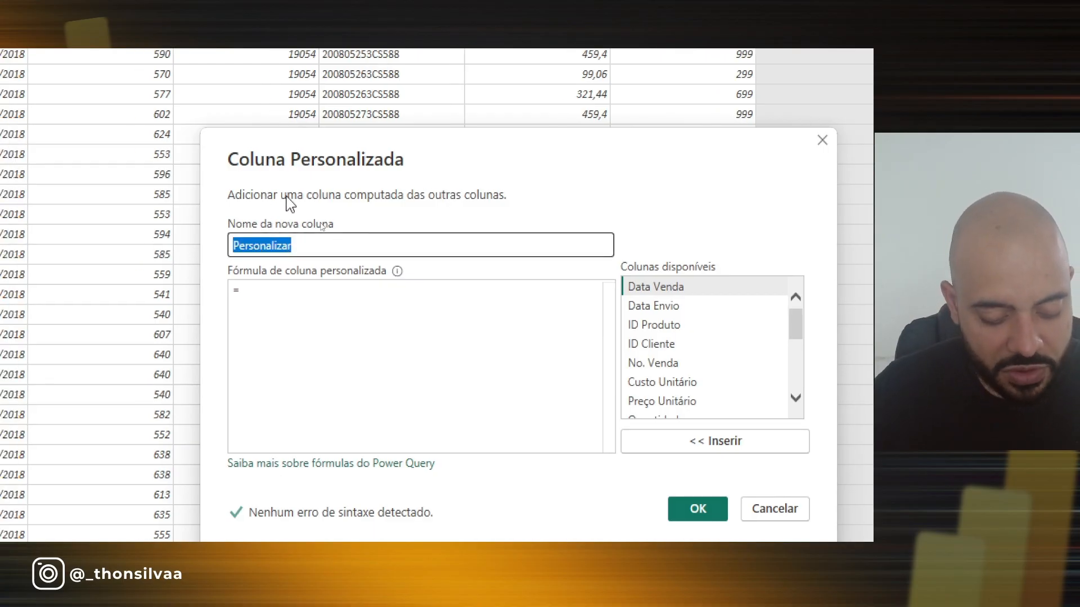
text(Faturamento)
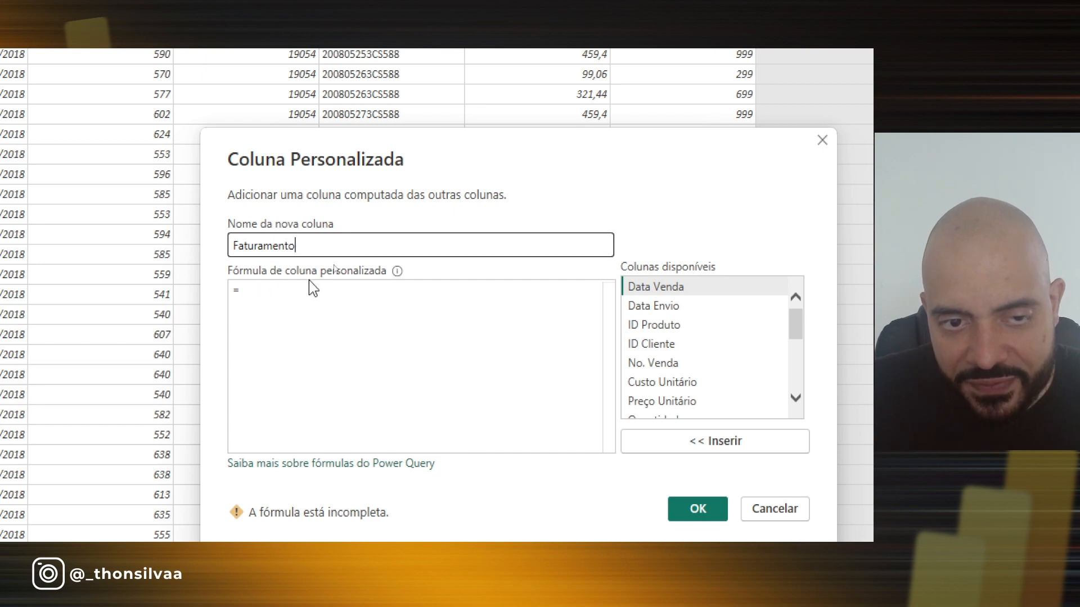
Define the Faturamento formula as [Preço Unitário]*[Quantidade] and create the column
click(304, 298)
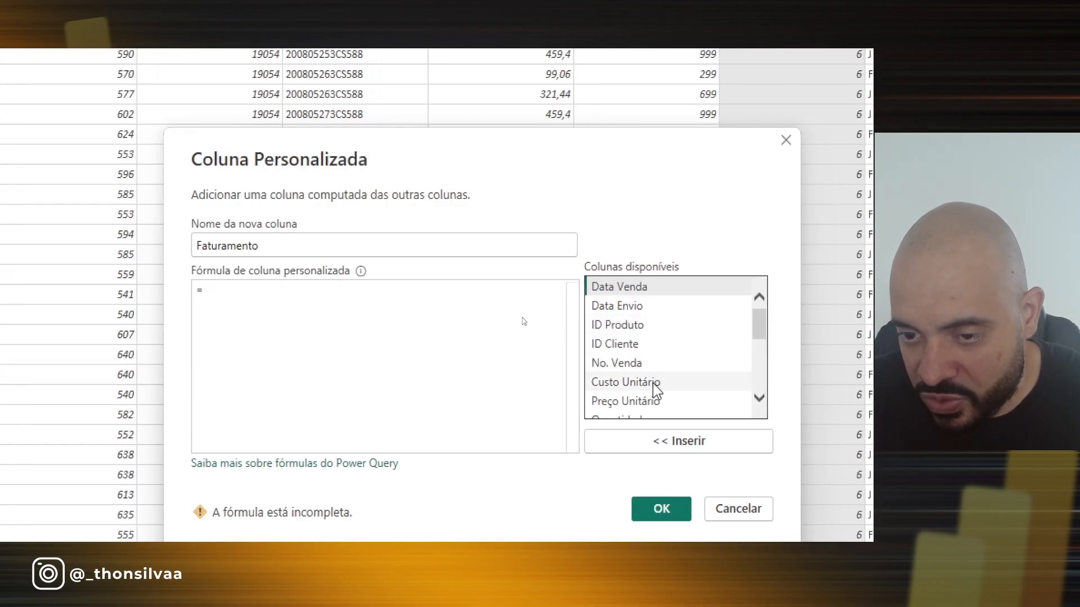
click(649, 403)
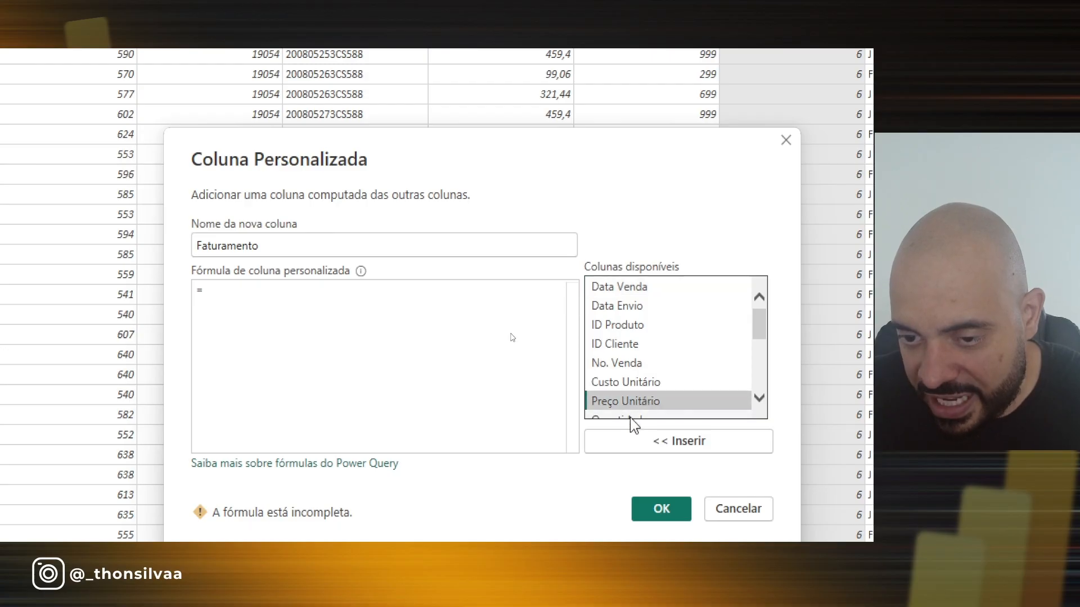
double_click(626, 403)
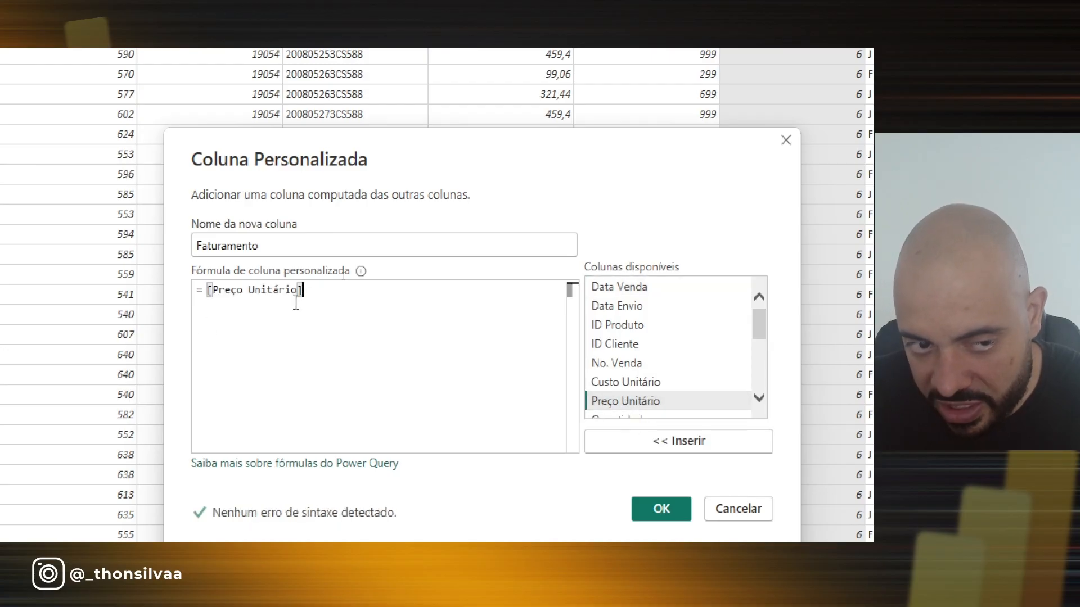
text(*)
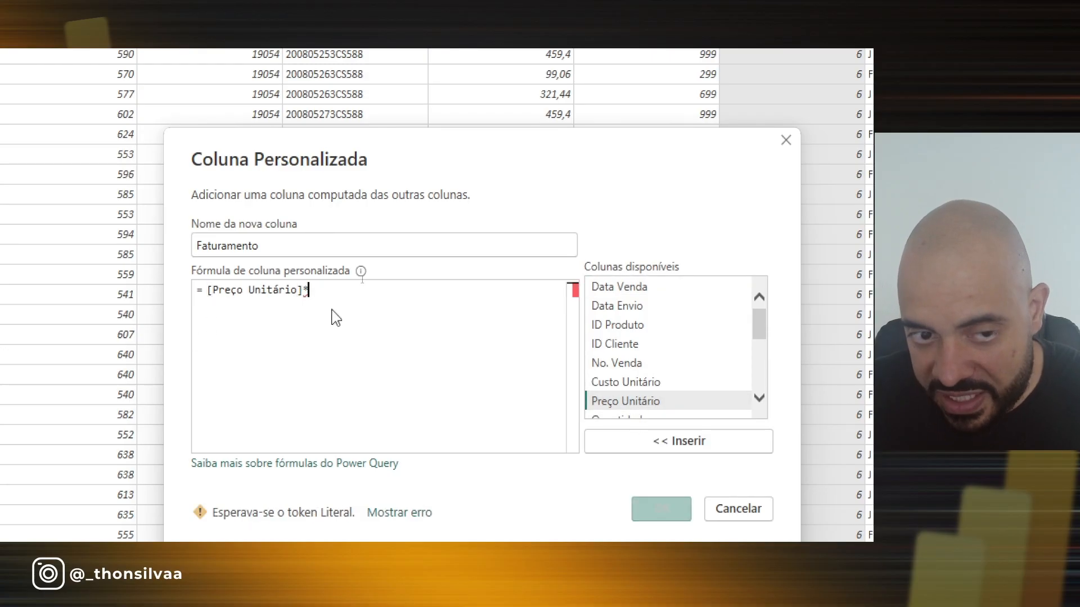
mouse_move(347, 288)
mouse_down()
mouse_move(285, 290)
mouse_move(331, 286)
mouse_up()
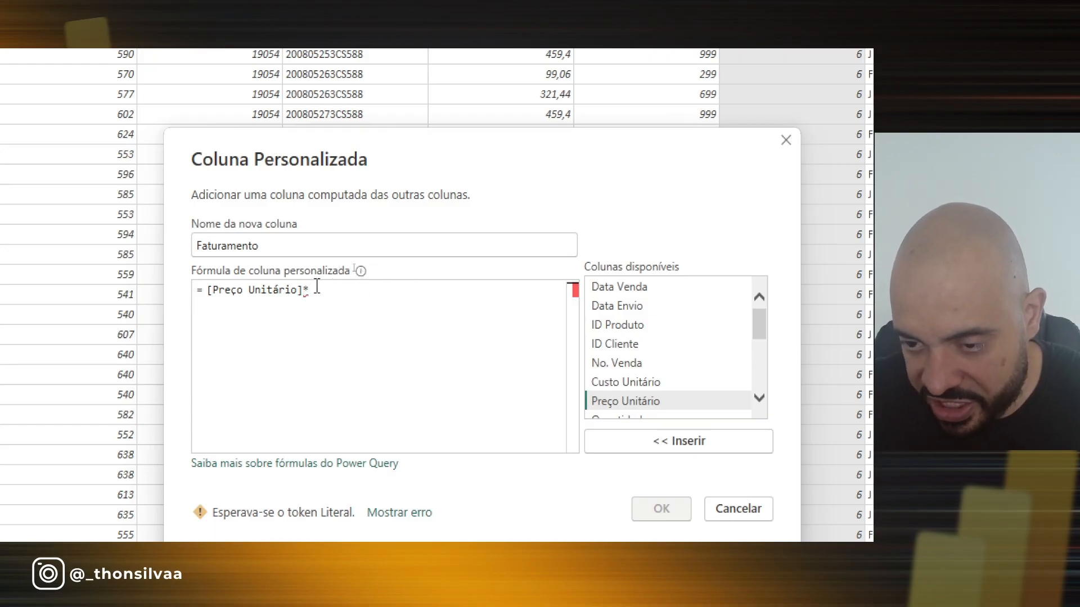
scroll(692, 349, down, 1)
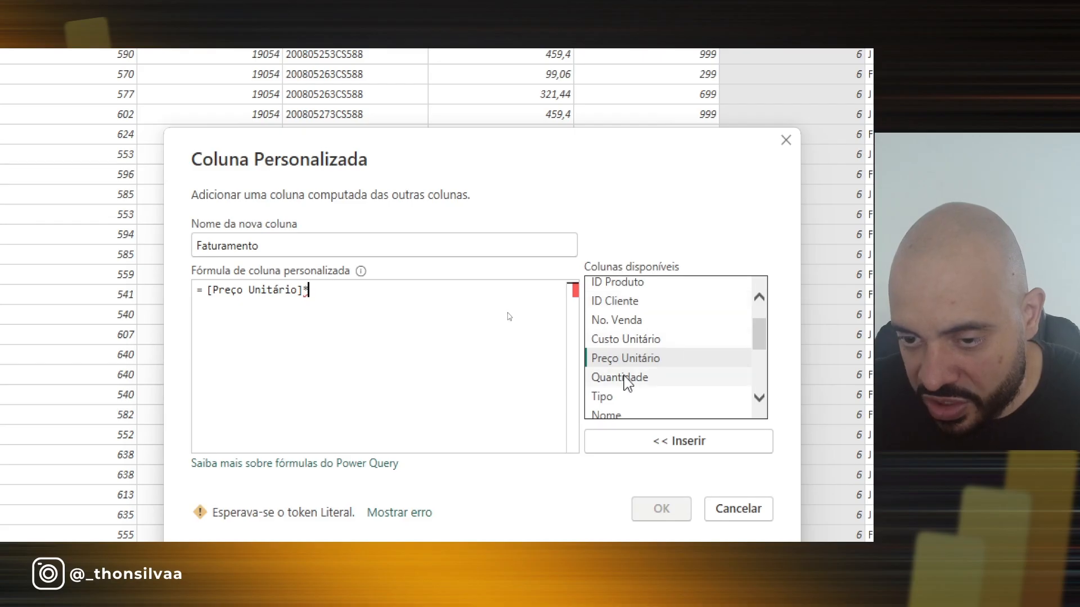
double_click(629, 377)
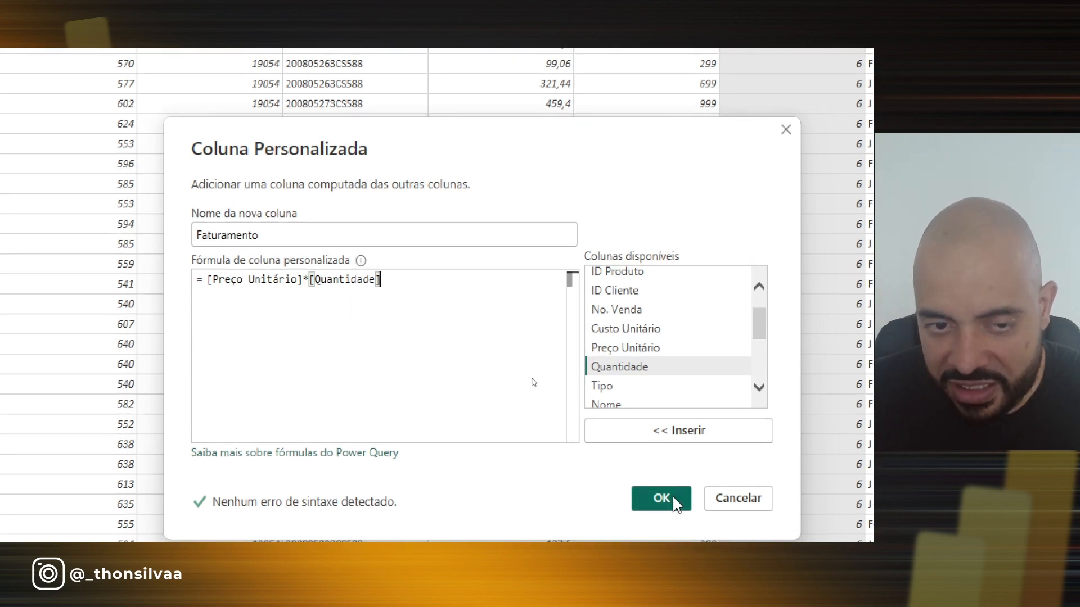
click(661, 498)
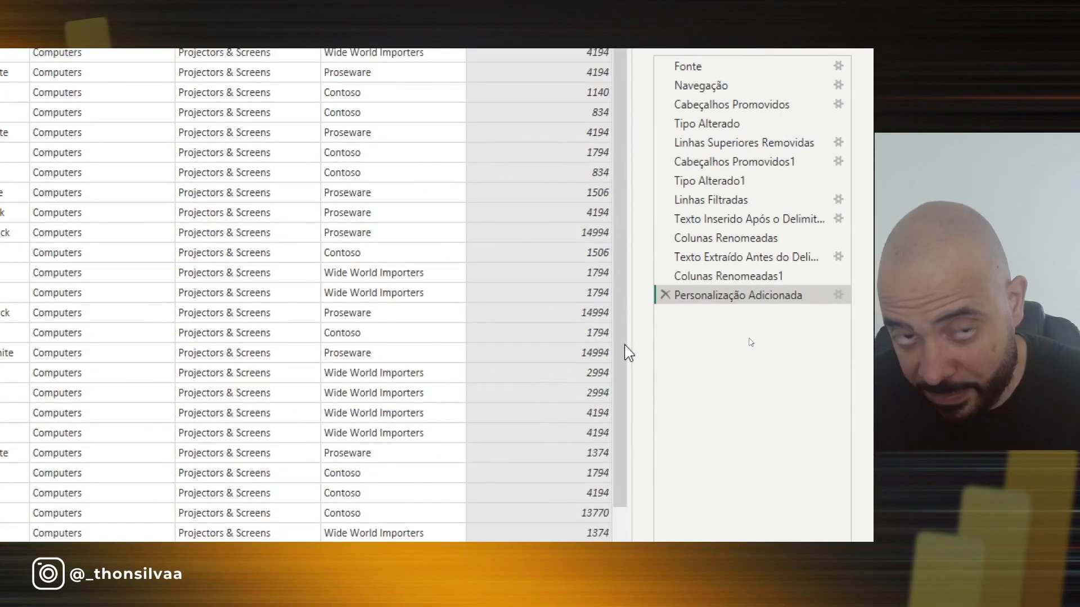
Review the Personalização Adicionada applied step and the Preço Unitário and Quantidade columns that feed the Faturamento formula
click(629, 322)
mouse_move(493, 324)
mouse_down()
mouse_move(627, 298)
mouse_move(613, 326)
mouse_up()
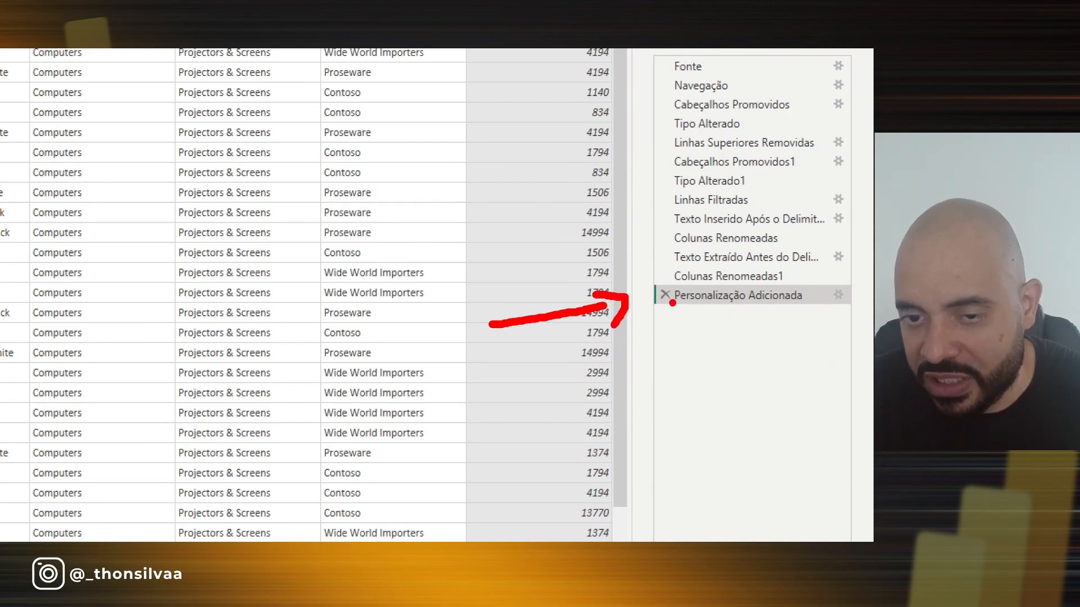
key(Escape)
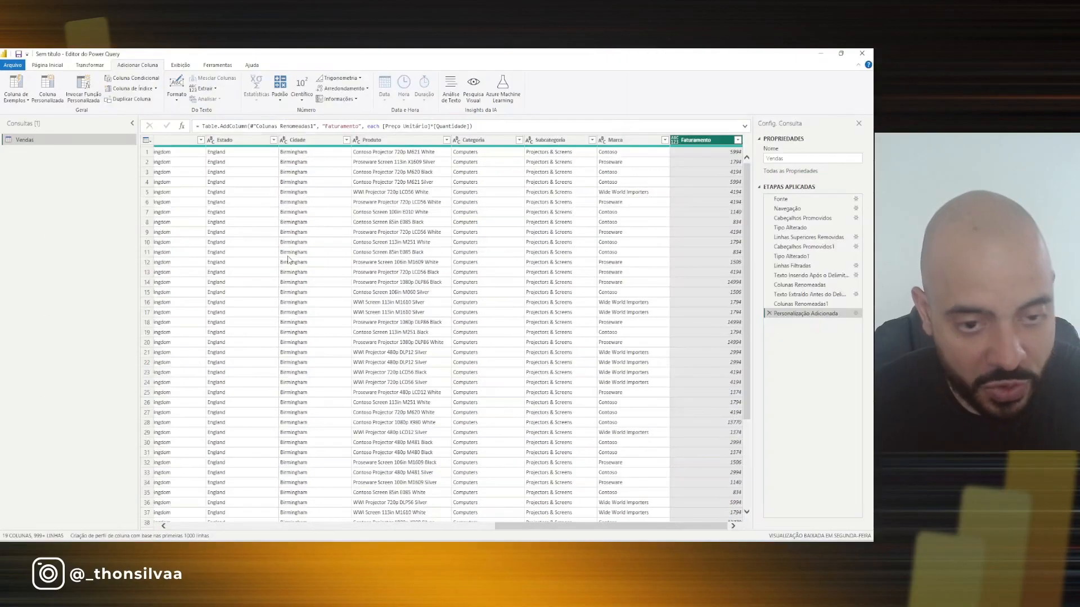
drag(509, 527, 333, 531)
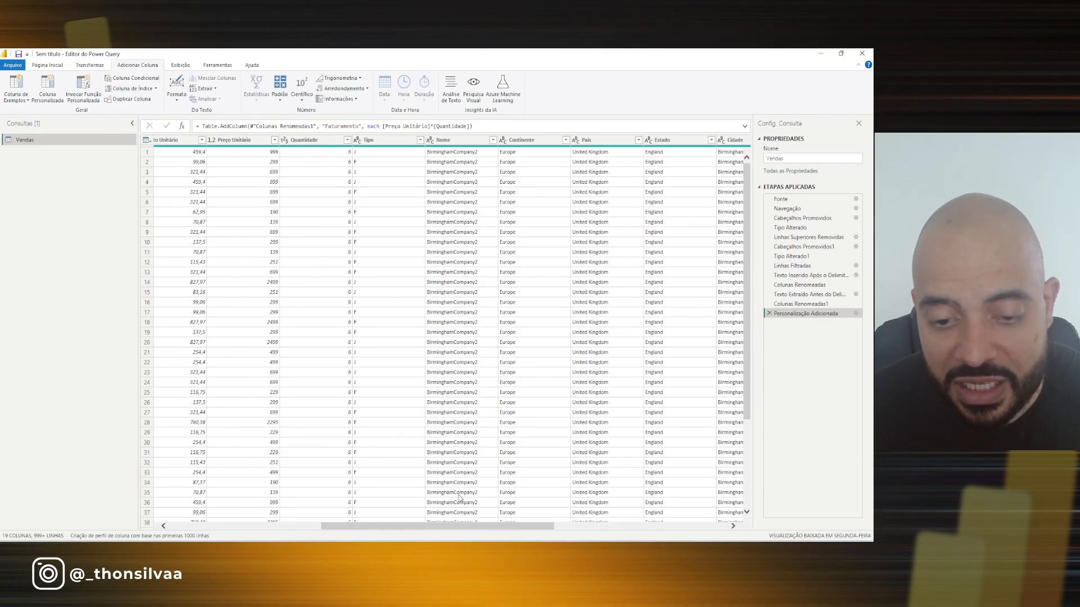
drag(193, 120, 254, 148)
drag(279, 107, 331, 153)
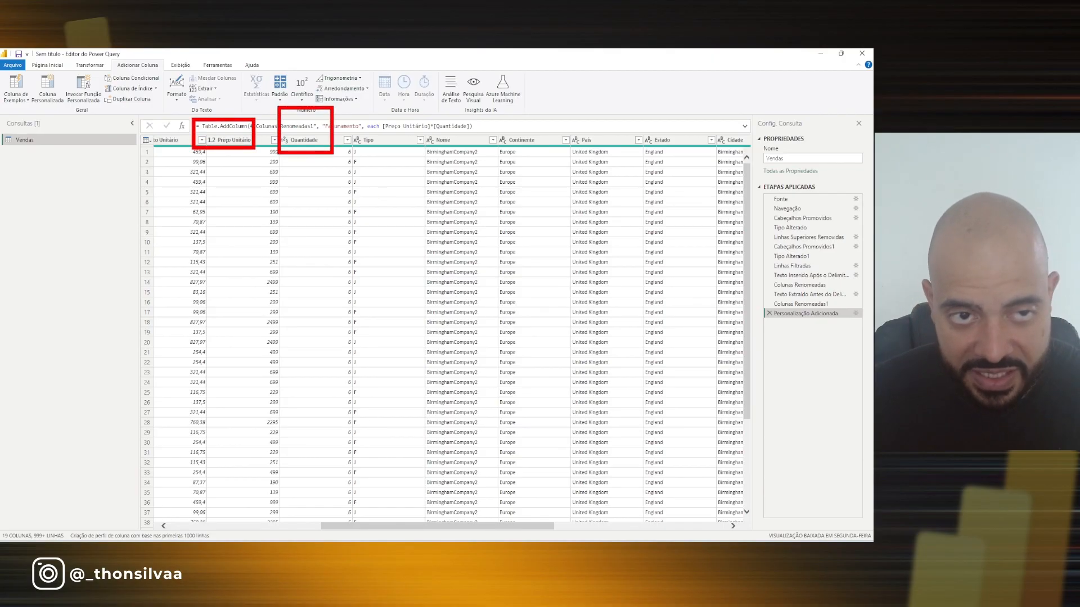
key(Escape)
Compare the data type indicator of the Faturamento column with those of the Marca and Subcategoria columns
drag(464, 528, 646, 529)
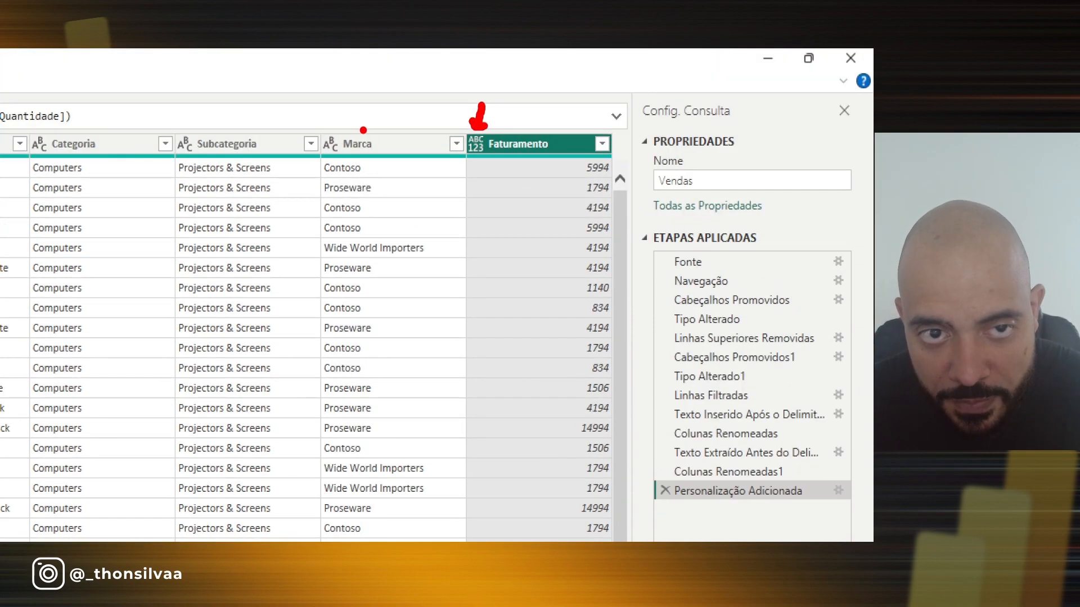
drag(362, 102, 341, 115)
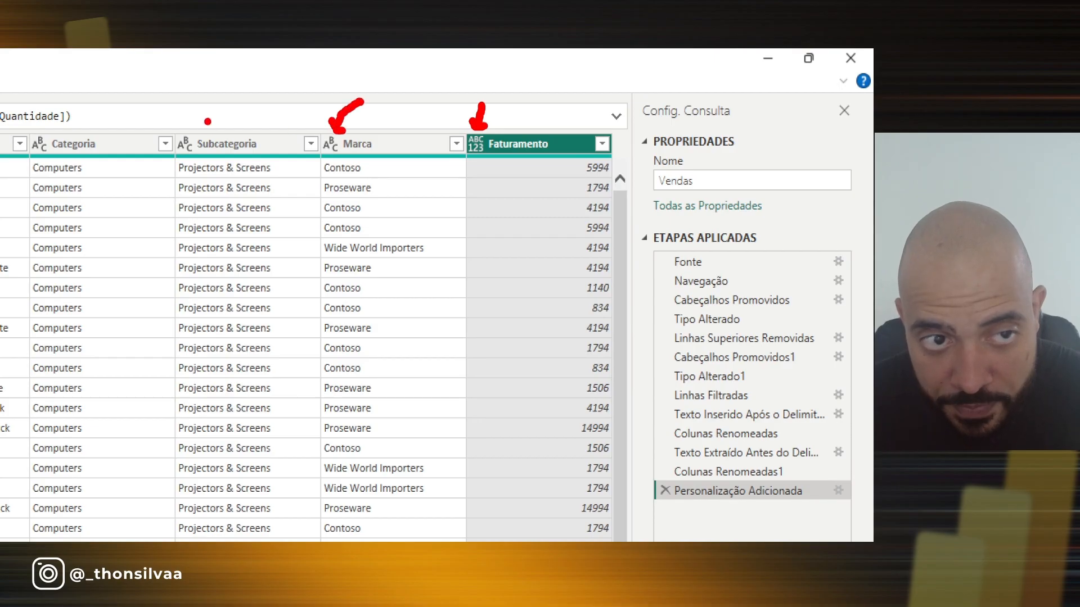
drag(208, 104, 192, 128)
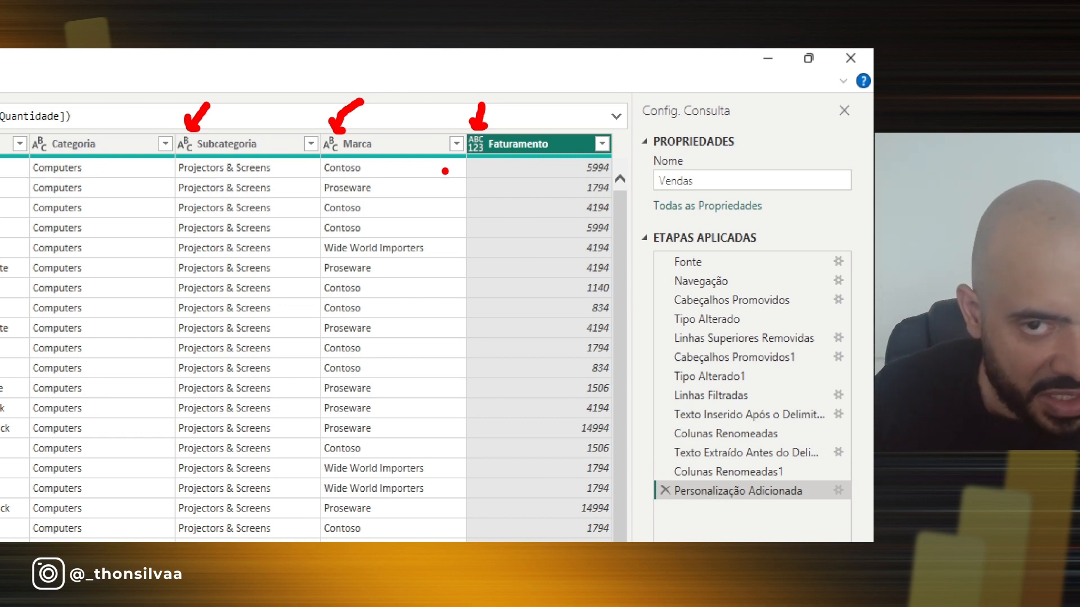
mouse_move(311, 291)
mouse_down()
mouse_move(345, 308)
mouse_move(337, 281)
mouse_up()
drag(365, 262, 362, 288)
mouse_move(358, 254)
mouse_down()
mouse_move(380, 251)
mouse_move(365, 299)
mouse_up()
drag(450, 254, 455, 289)
drag(335, 333, 354, 367)
mouse_move(412, 325)
mouse_down()
mouse_move(414, 376)
mouse_move(462, 346)
mouse_move(425, 374)
mouse_up()
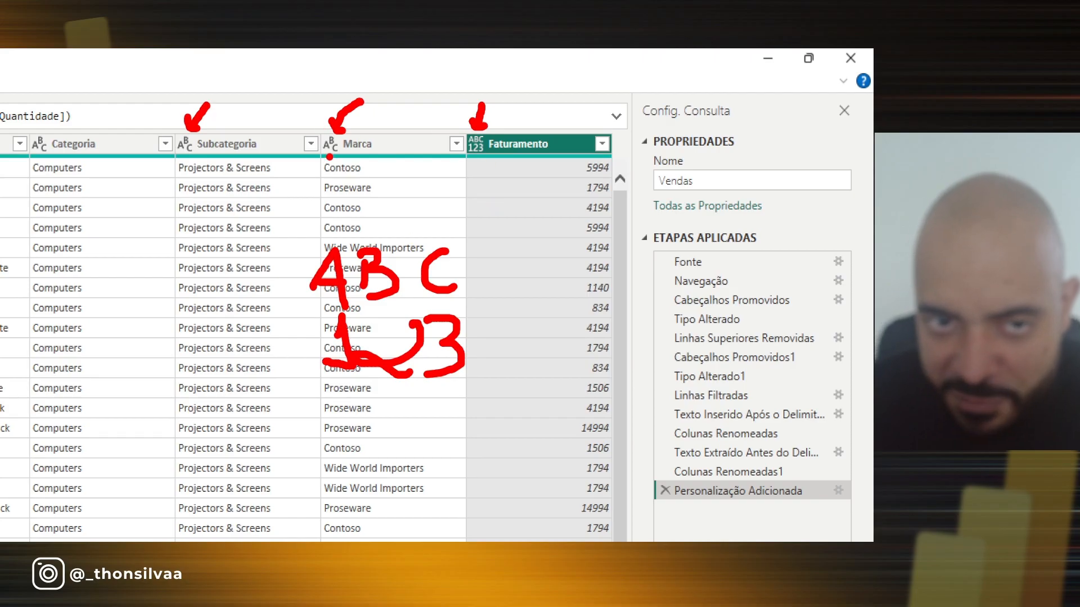
key(Escape)
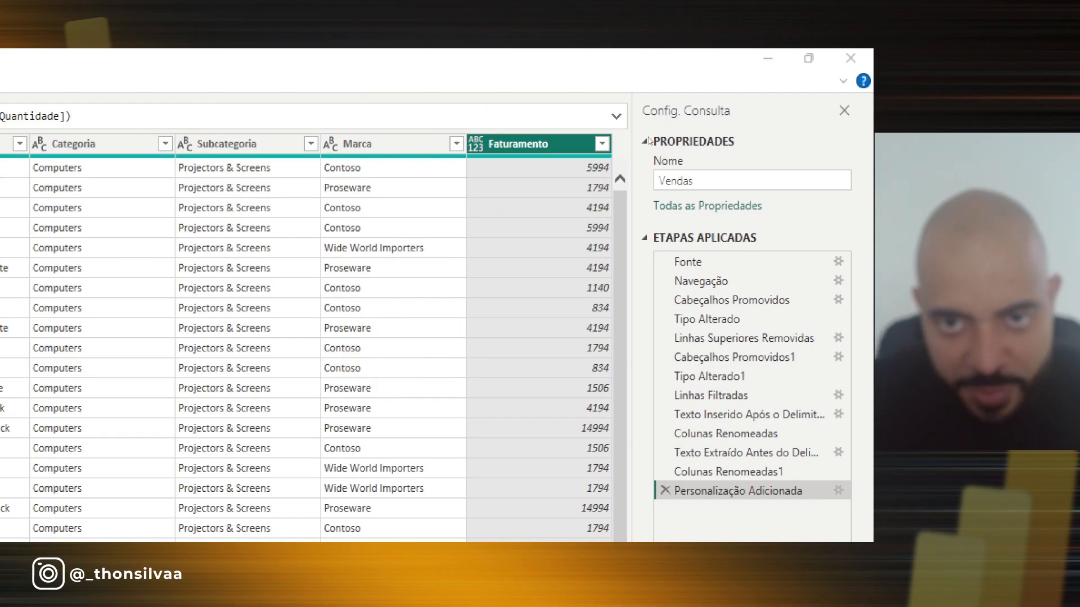
Compare the text type indicators of Categoria, Subcategoria and Marca, and set the data type of the Faturamento column to Número Decimal
click(477, 150)
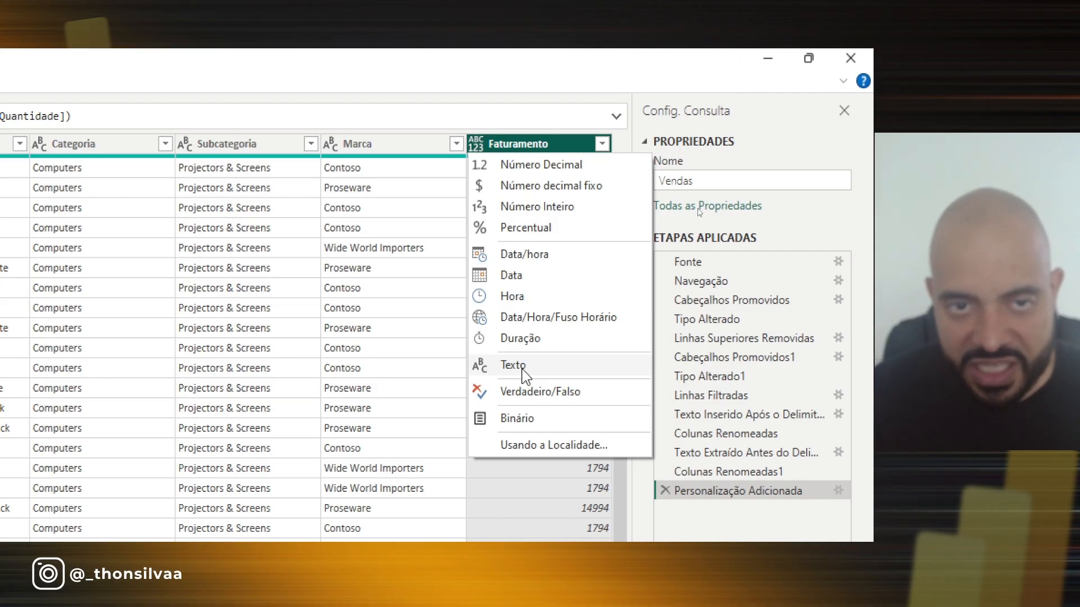
key(Escape)
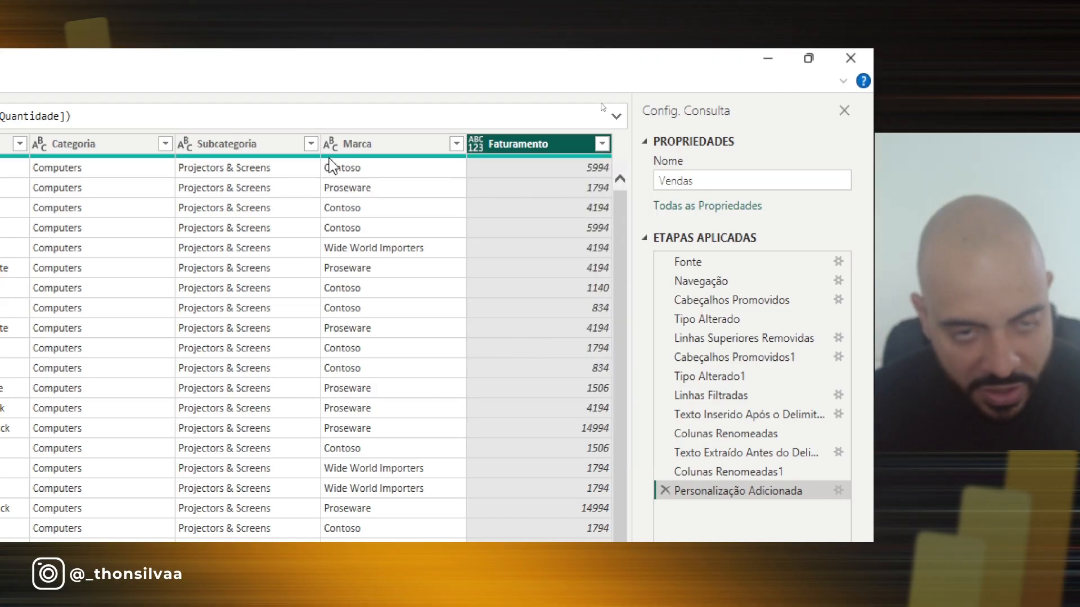
key(ctrl+2)
drag(342, 108, 342, 122)
drag(222, 105, 196, 125)
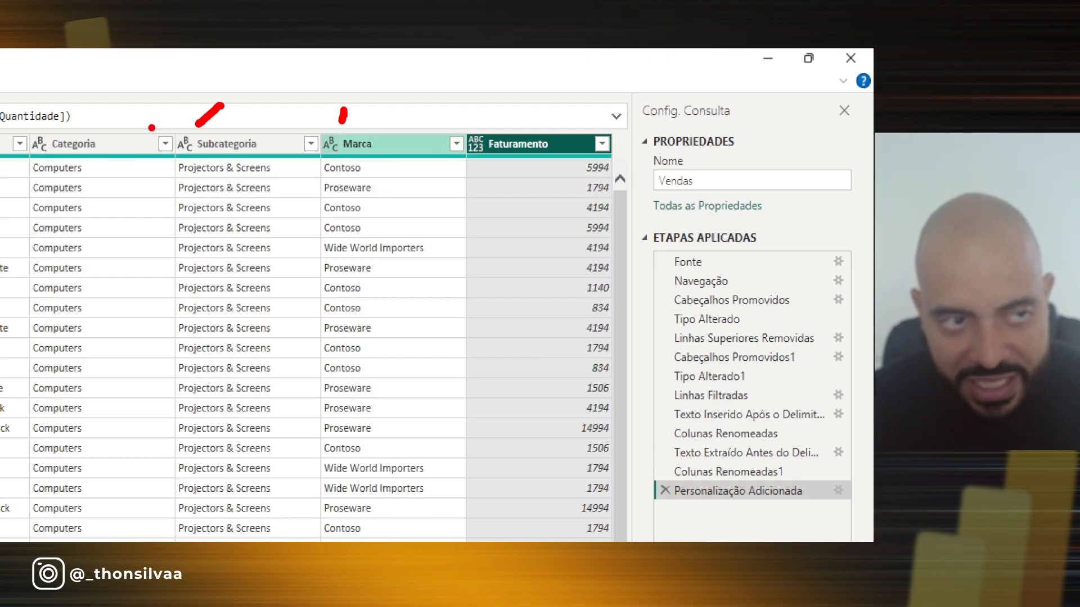
drag(89, 118, 97, 114)
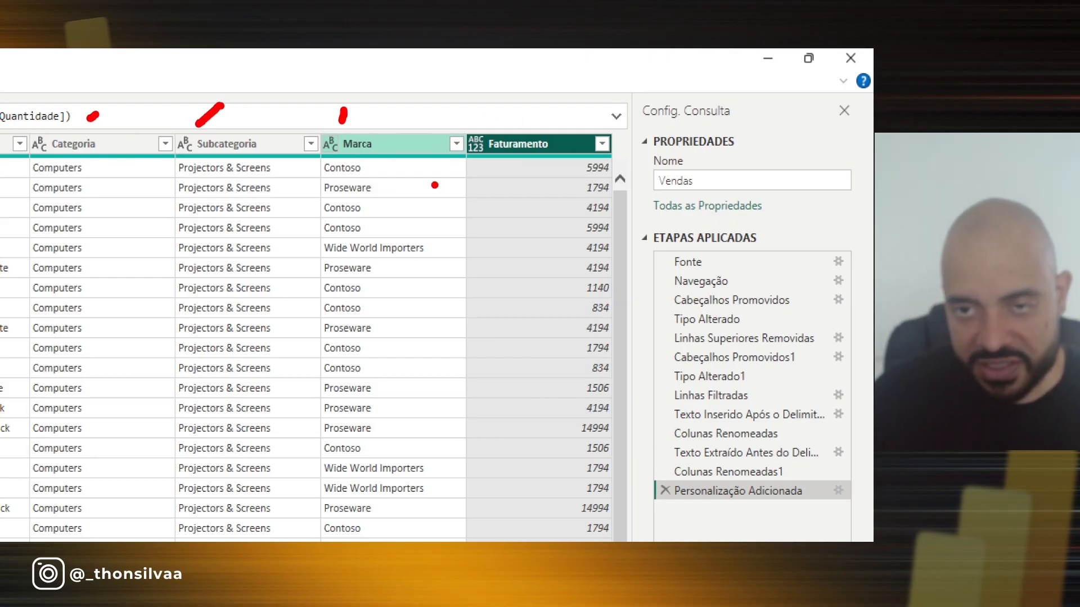
key(Escape)
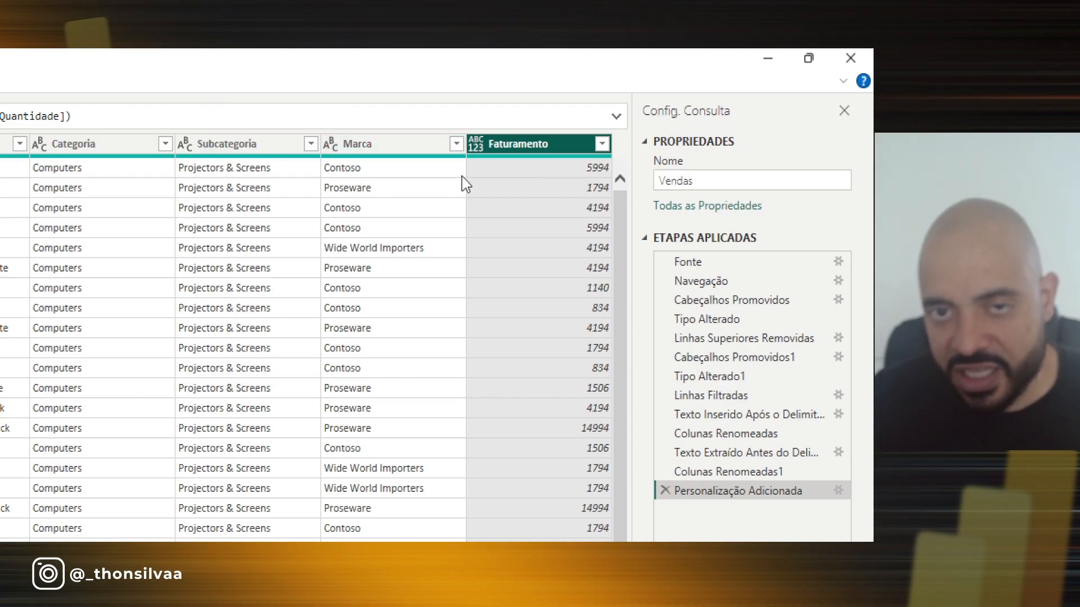
click(478, 147)
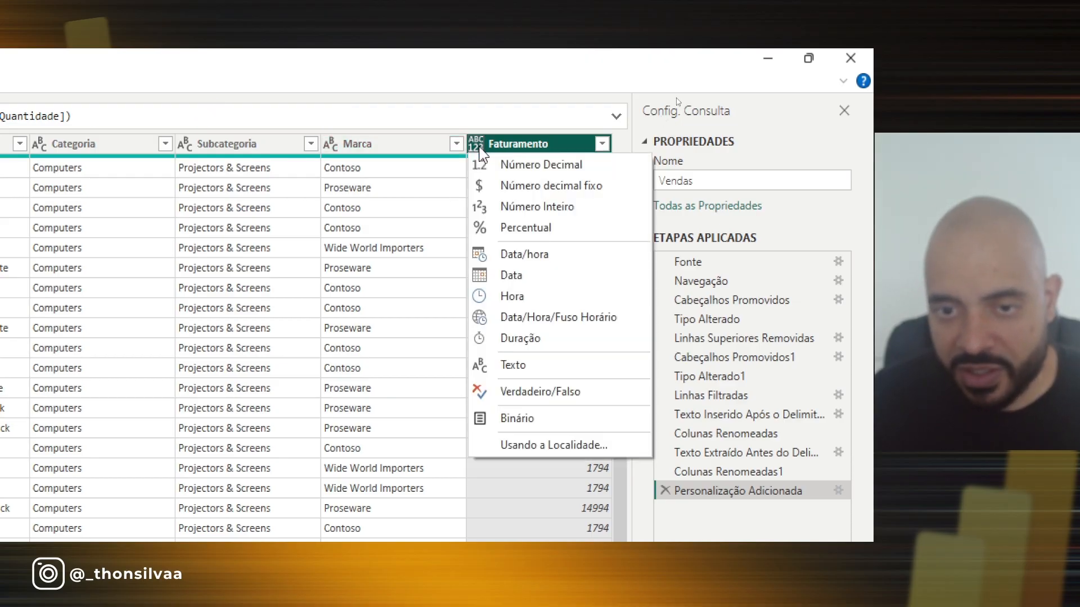
click(569, 168)
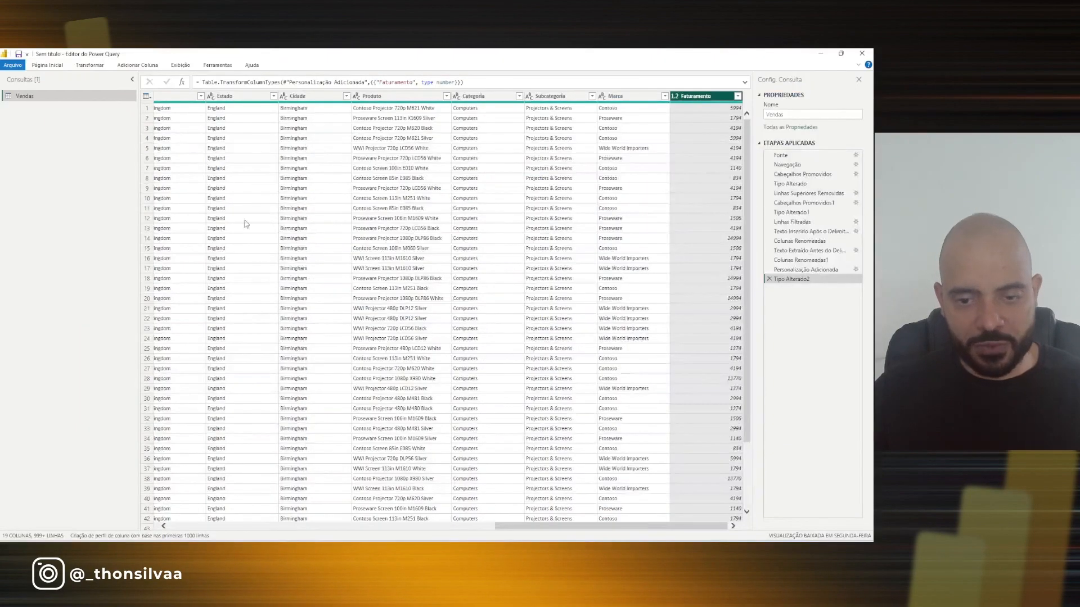
Examine the data type options of the Data Venda column, plus the Custo Unitário and Quantidade columns needed for a cost calculation
drag(507, 526, 183, 526)
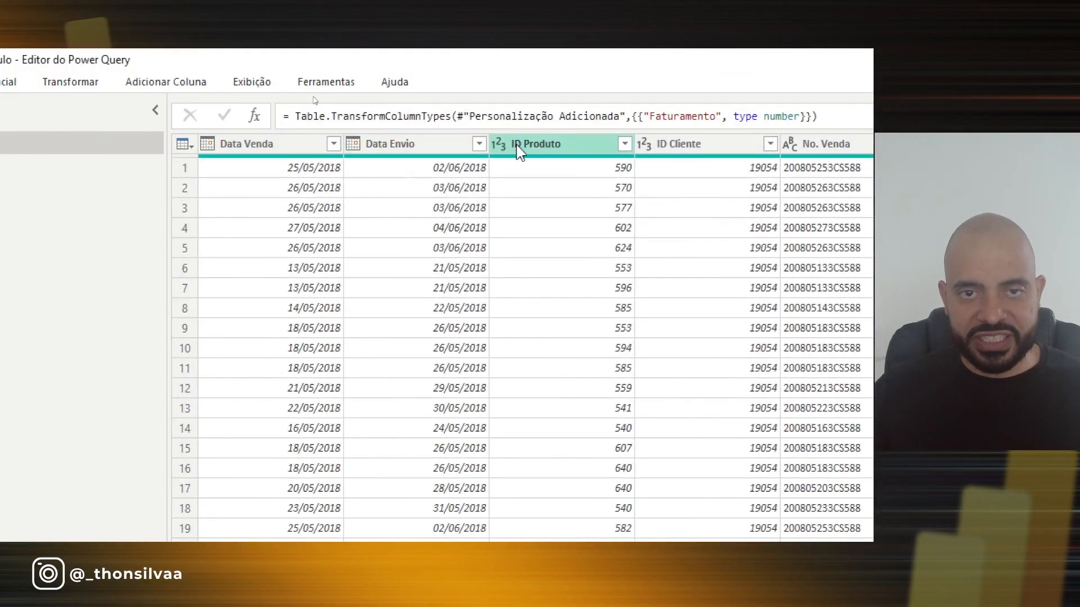
click(208, 144)
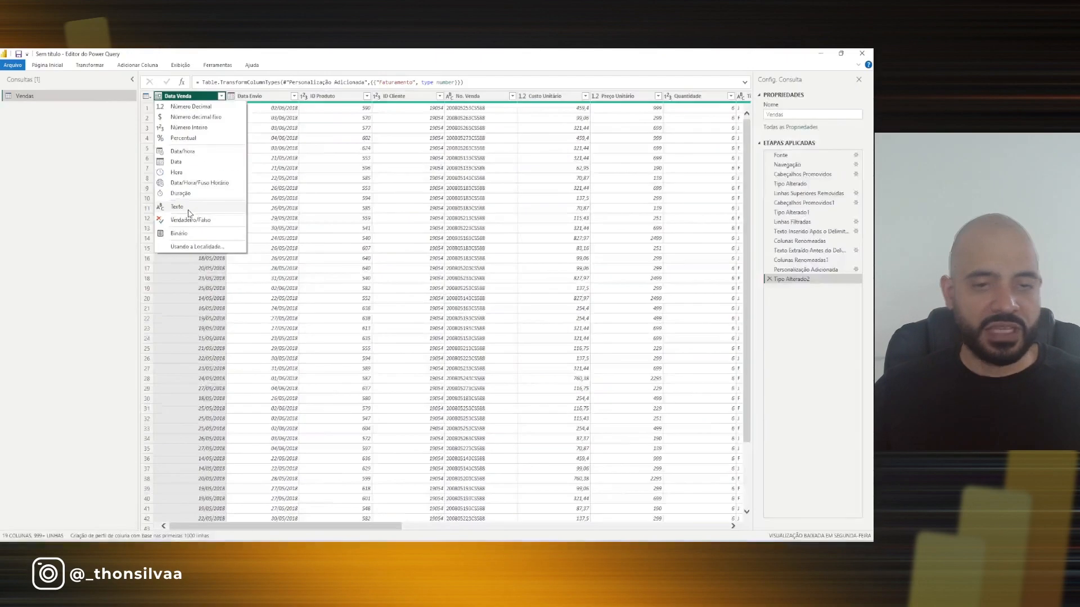
click(492, 329)
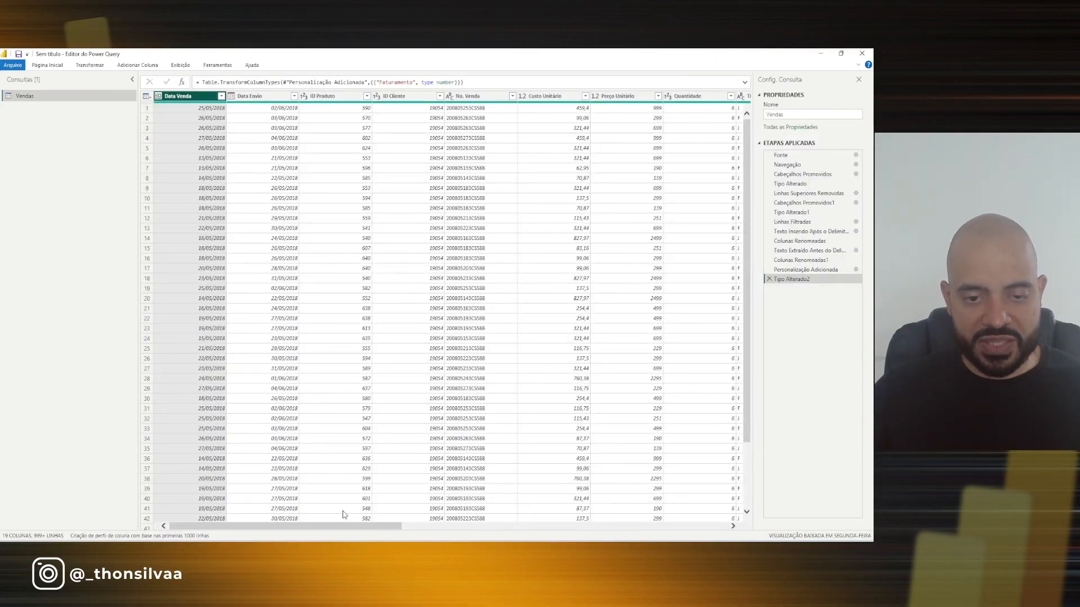
drag(344, 526, 670, 526)
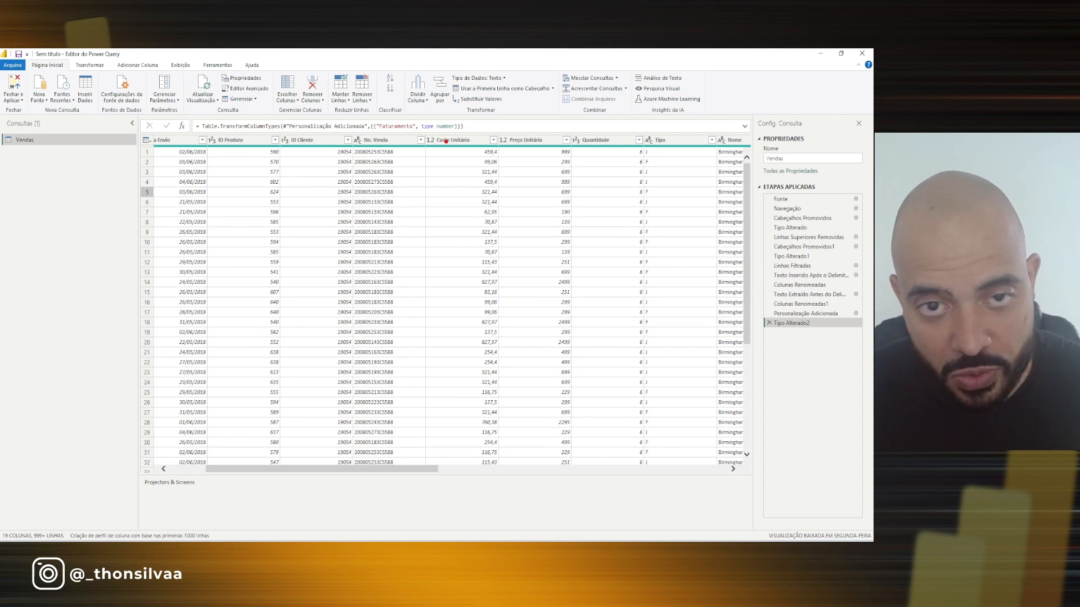
drag(415, 123, 479, 155)
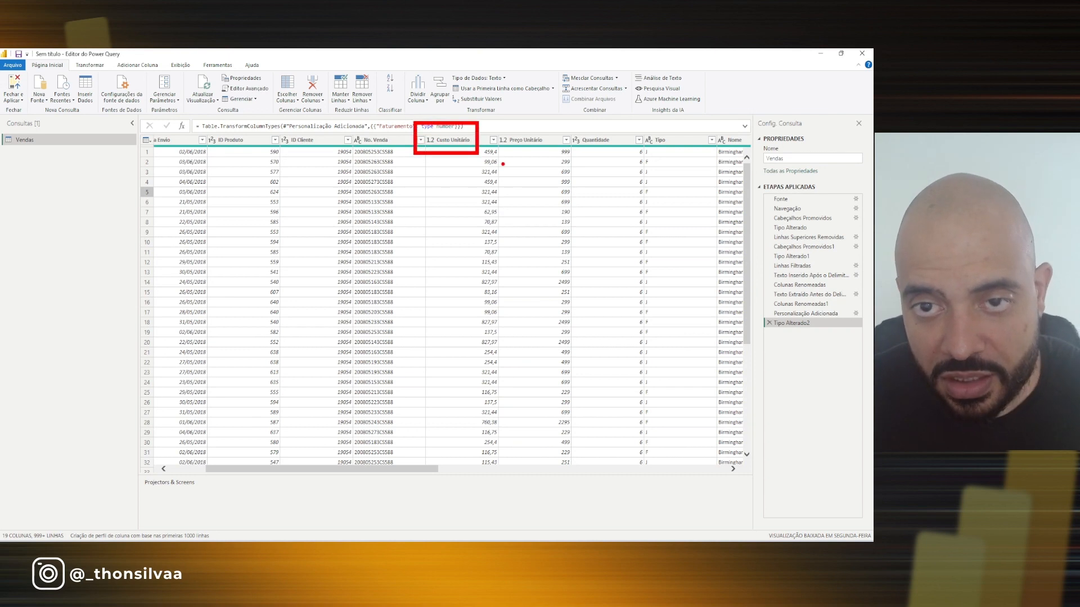
drag(572, 122, 631, 154)
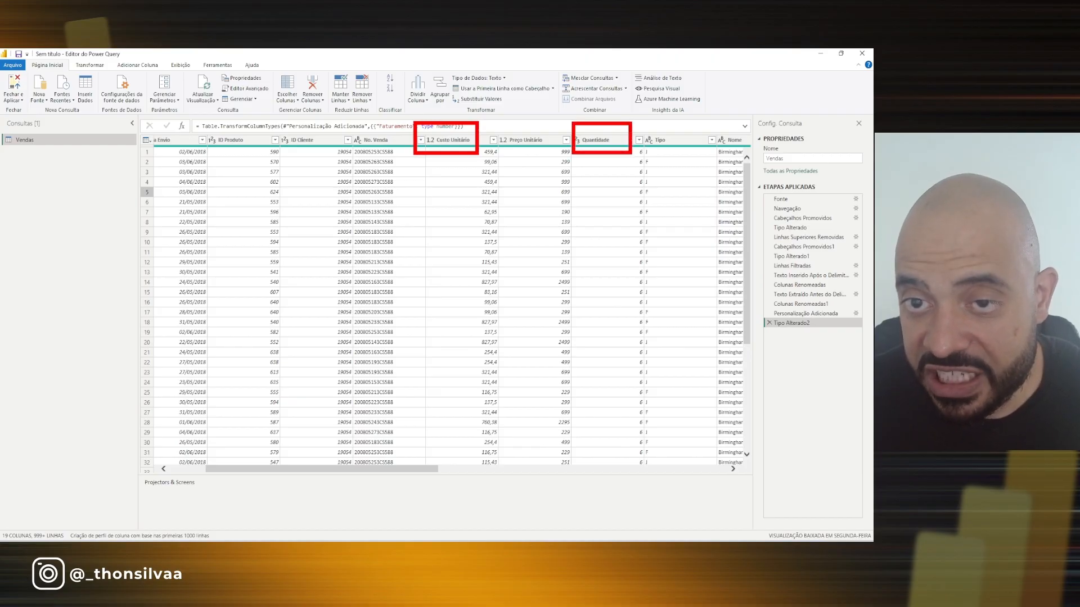
key(Escape)
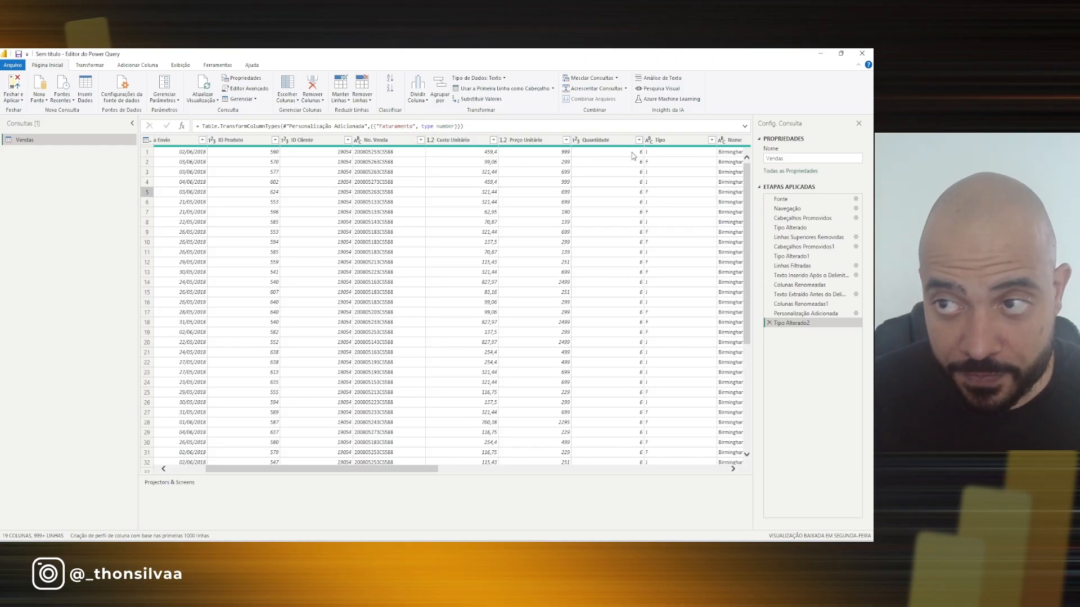
drag(396, 471, 427, 481)
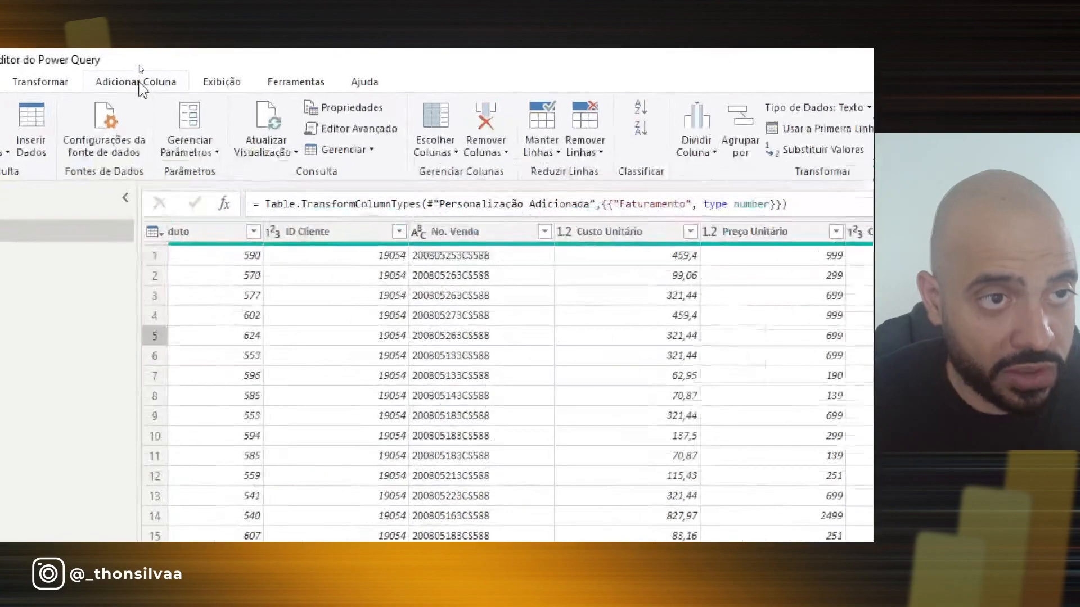
Start a new custom column in the Vendas query and name it Custo
click(140, 66)
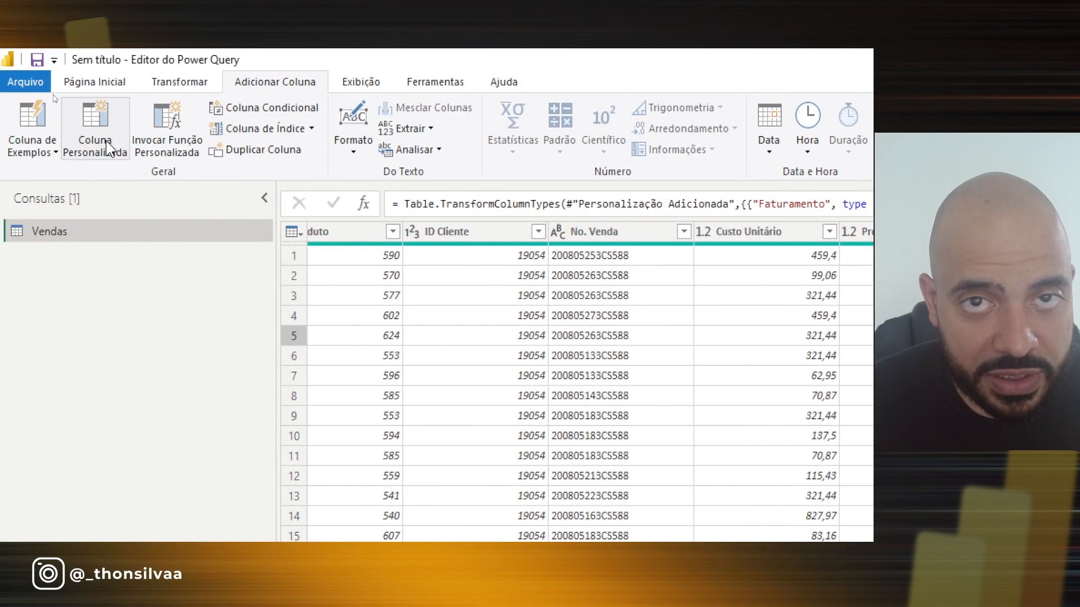
click(108, 148)
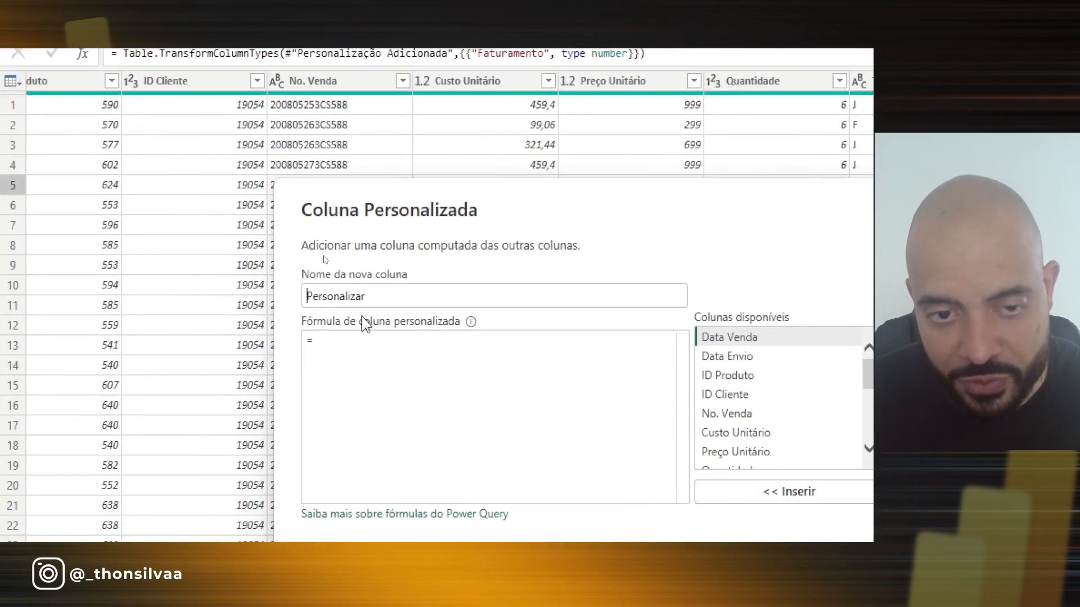
drag(372, 296, 263, 307)
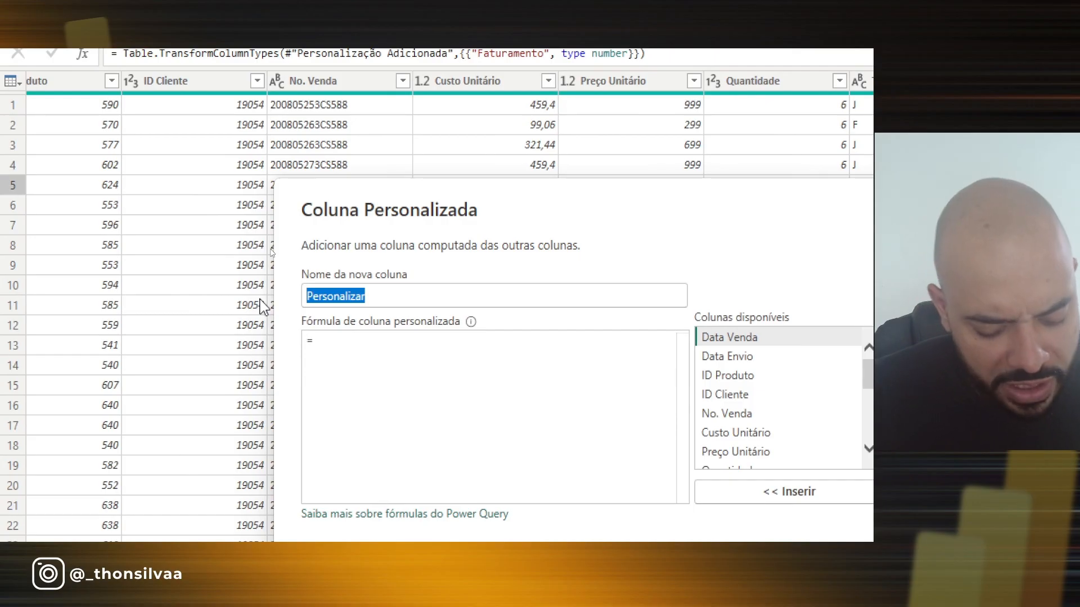
text(Custo)
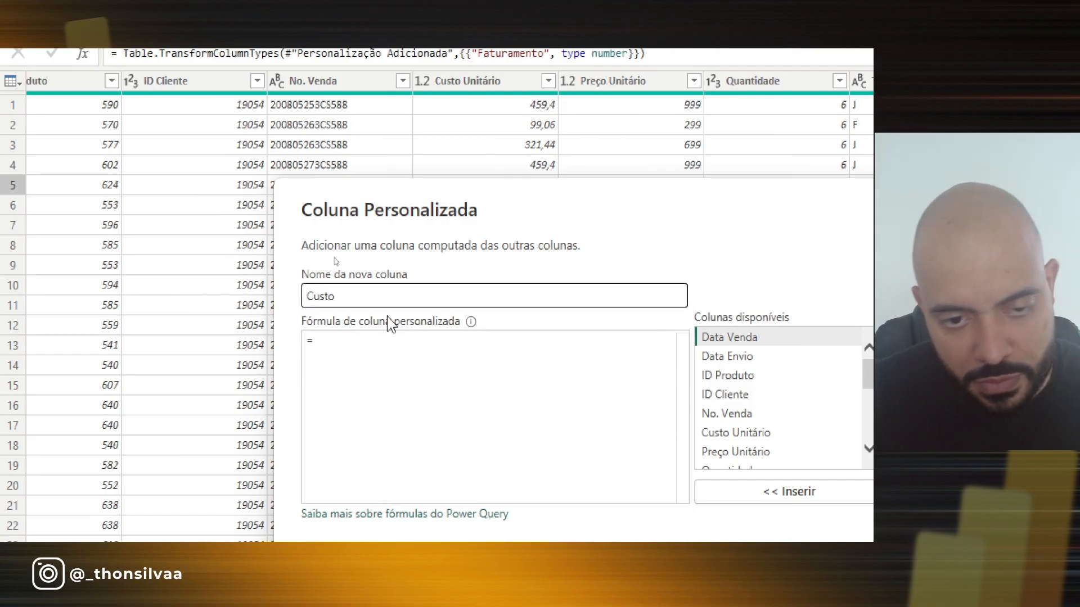
Create the Custo column with the formula [Custo Unitário]*[Quantidade] and set its data type to Número Decimal
click(444, 364)
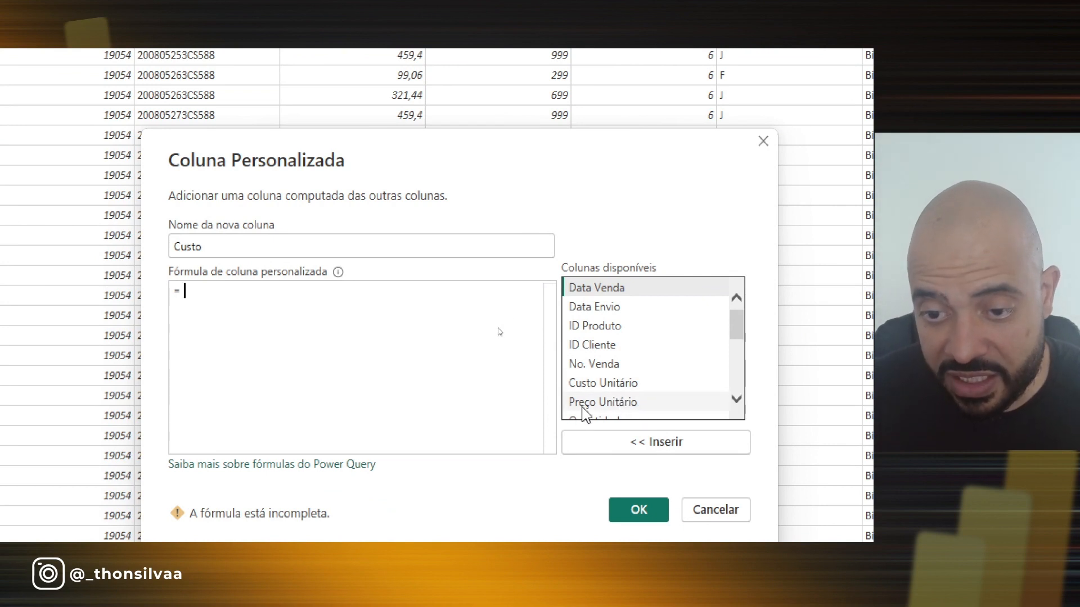
double_click(589, 386)
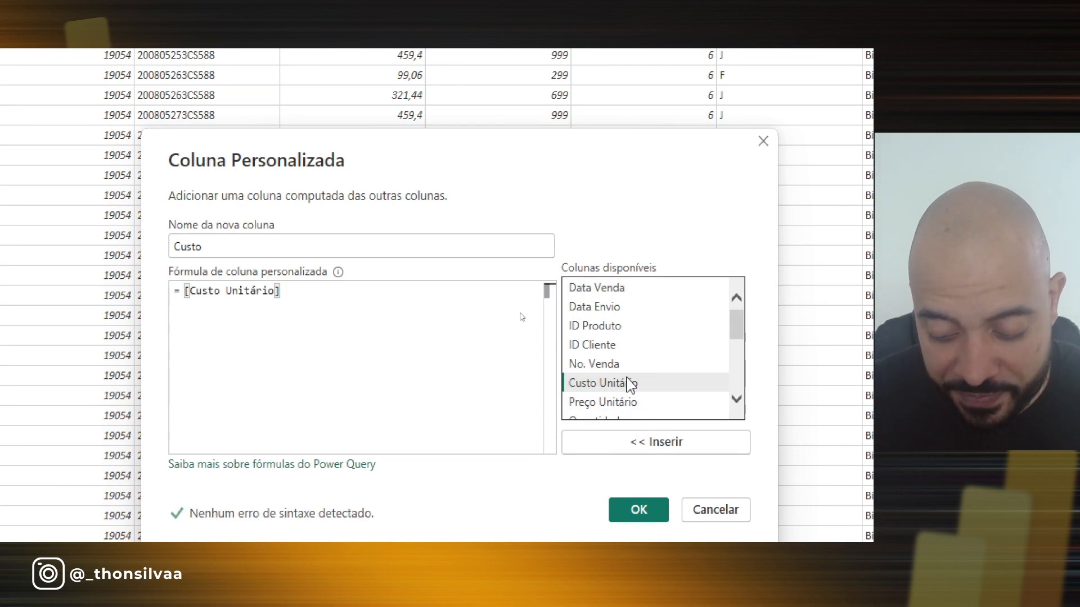
text(*)
scroll(676, 371, down, 1)
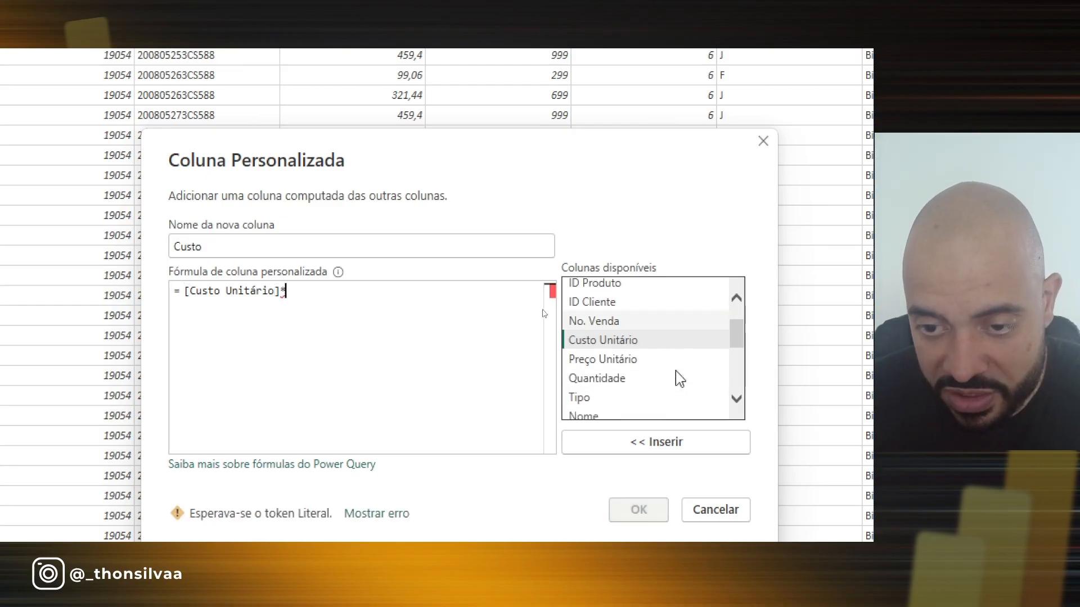
double_click(634, 378)
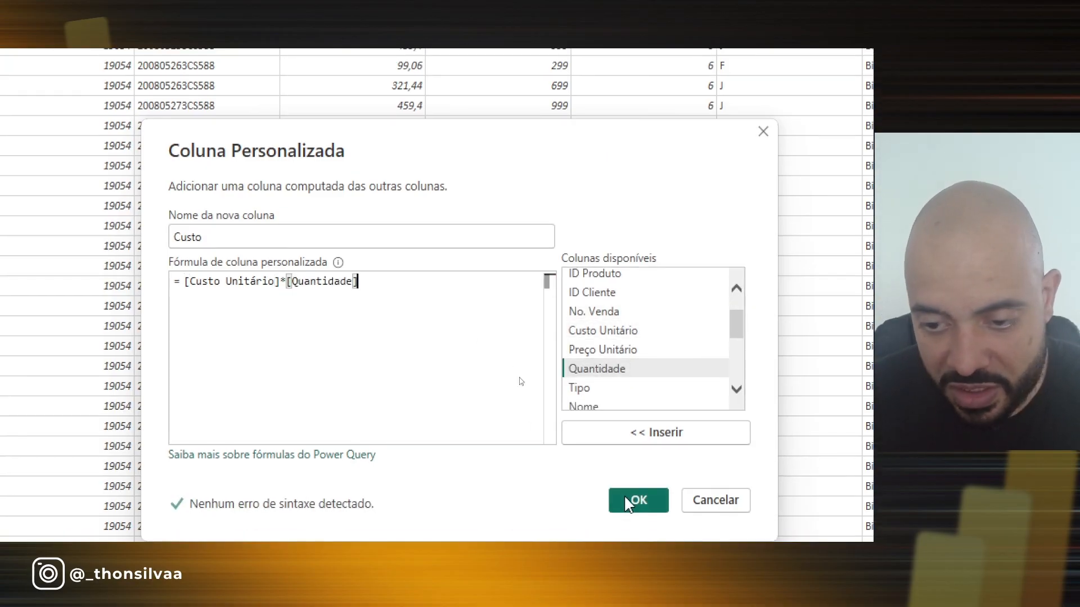
click(627, 501)
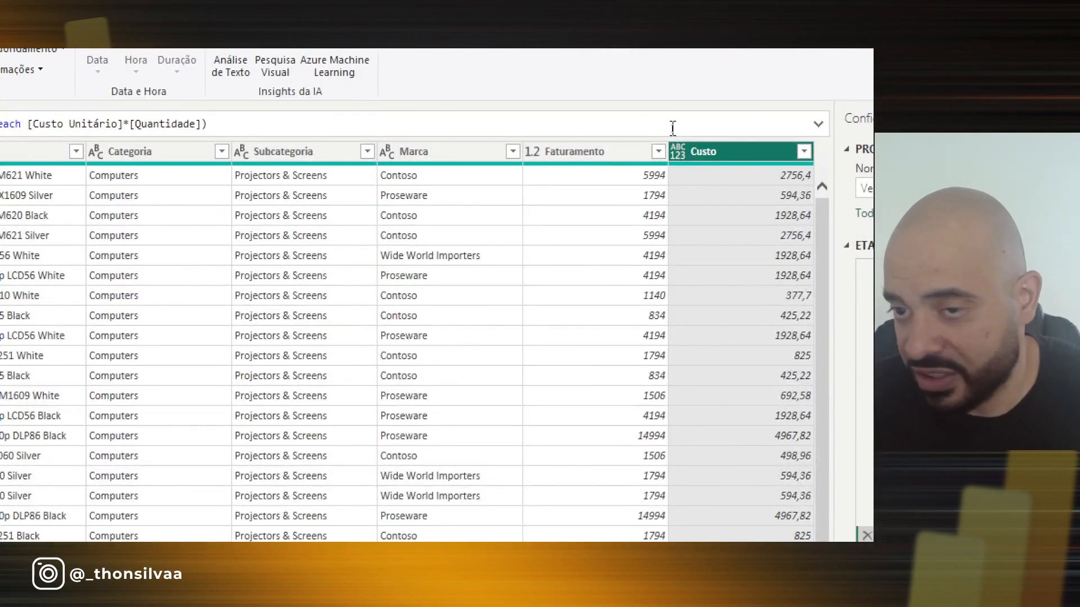
click(677, 151)
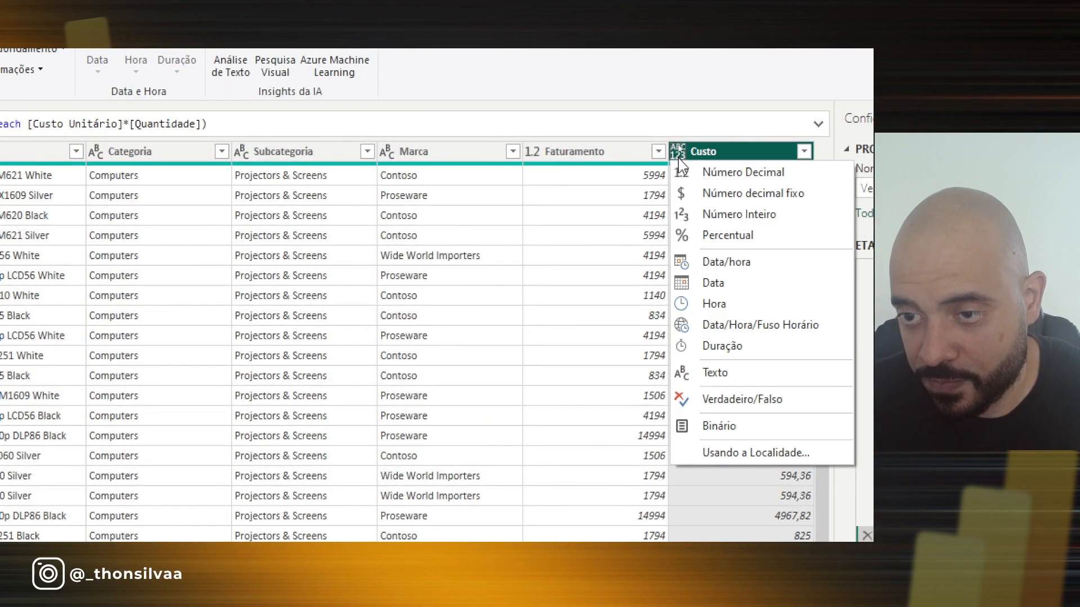
click(731, 172)
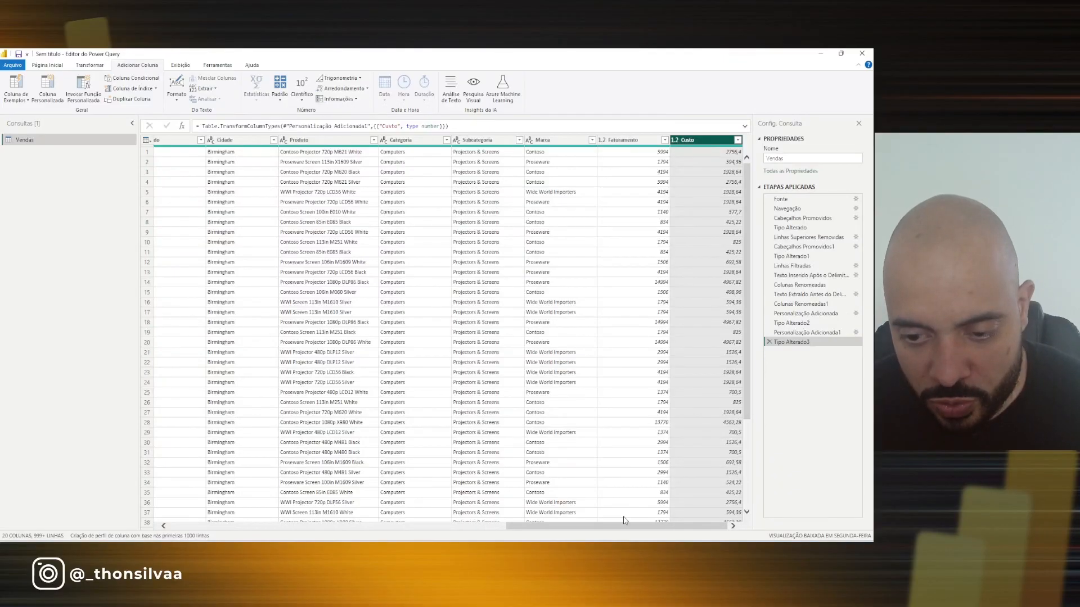
Remove the ID Produto and ID Cliente columns from the Vendas query
drag(623, 526, 283, 538)
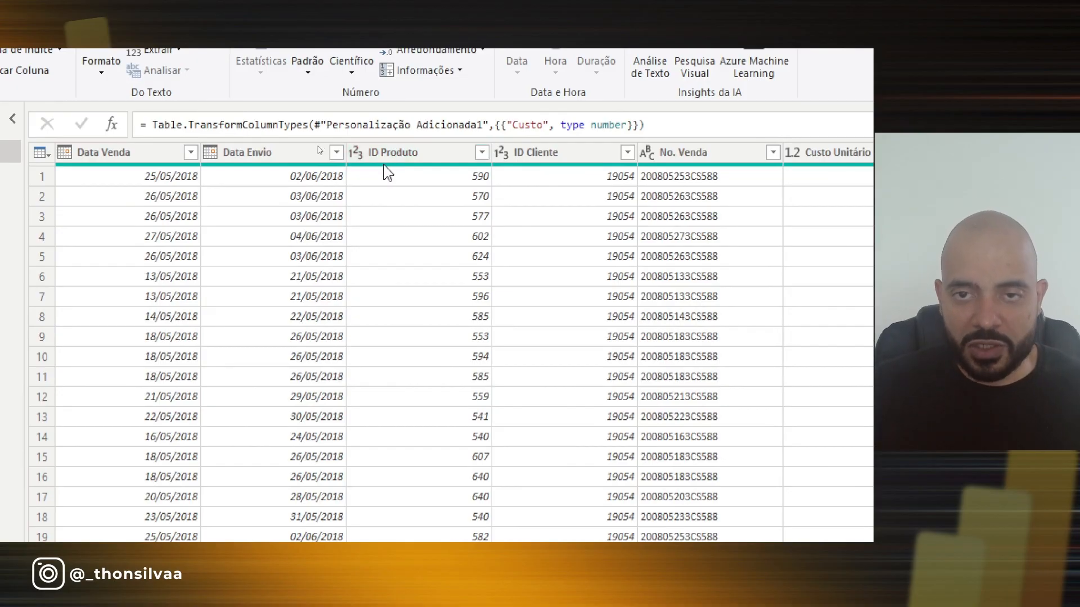
click(403, 154)
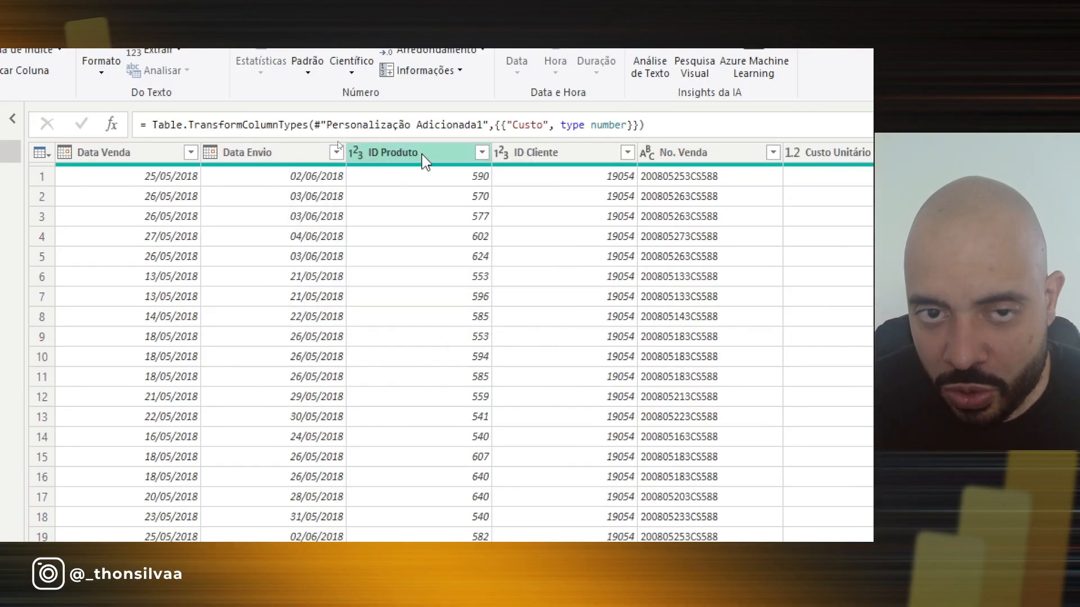
click(457, 158)
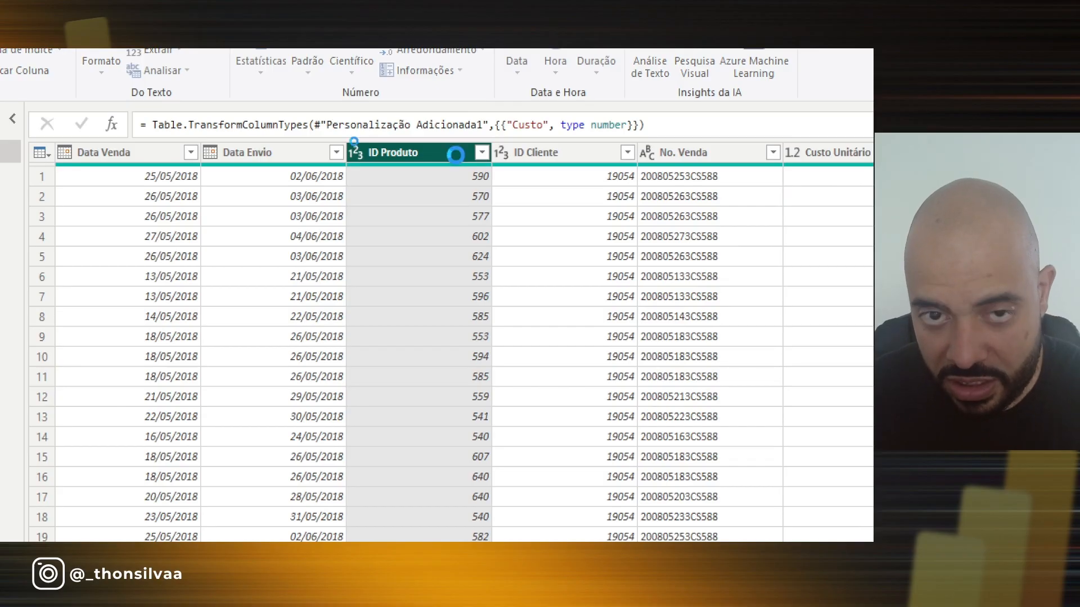
key(Delete)
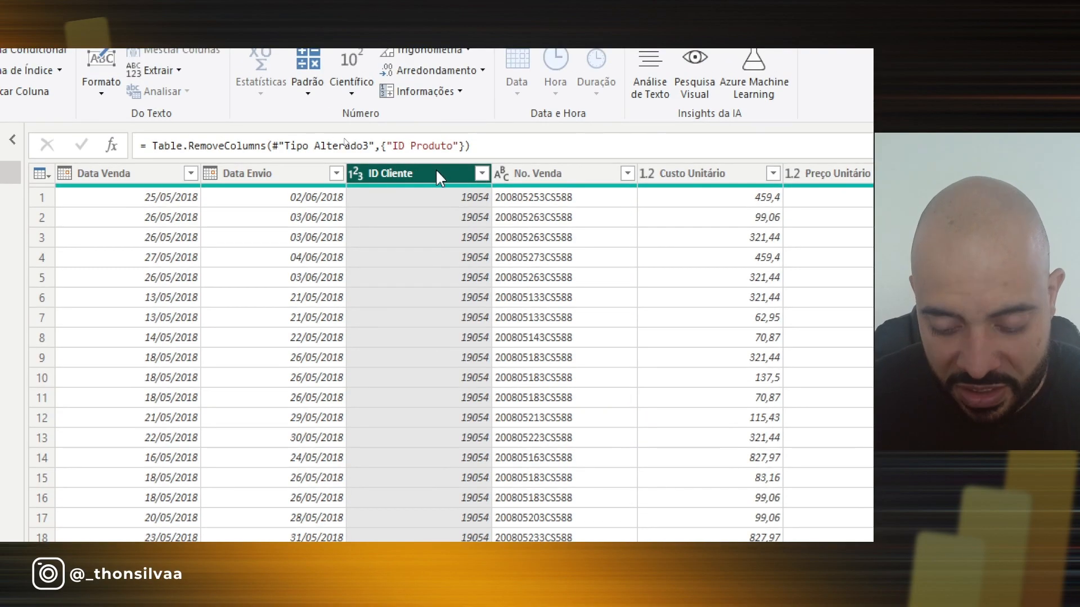
key(Delete)
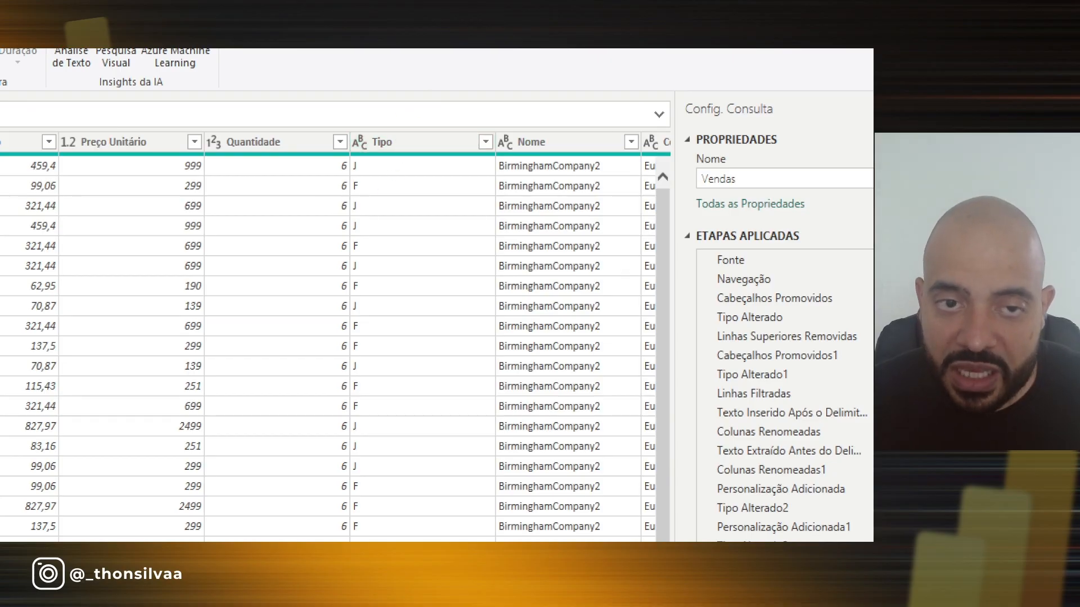
mouse_move(508, 159)
mouse_down()
mouse_move(390, 175)
mouse_move(404, 189)
mouse_up()
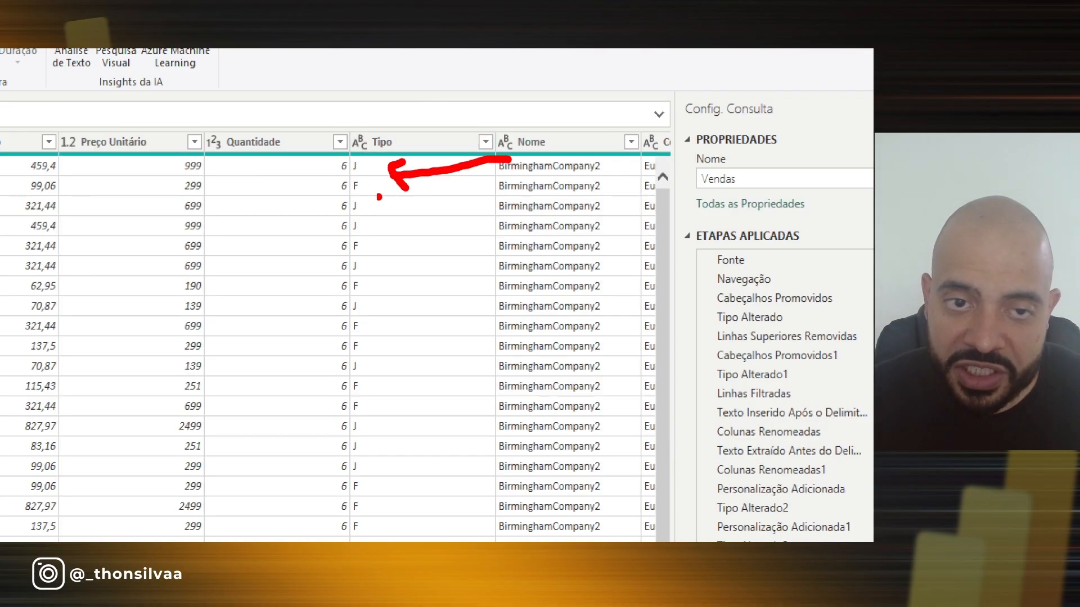
mouse_move(475, 184)
mouse_down()
mouse_move(413, 184)
mouse_move(421, 192)
mouse_up()
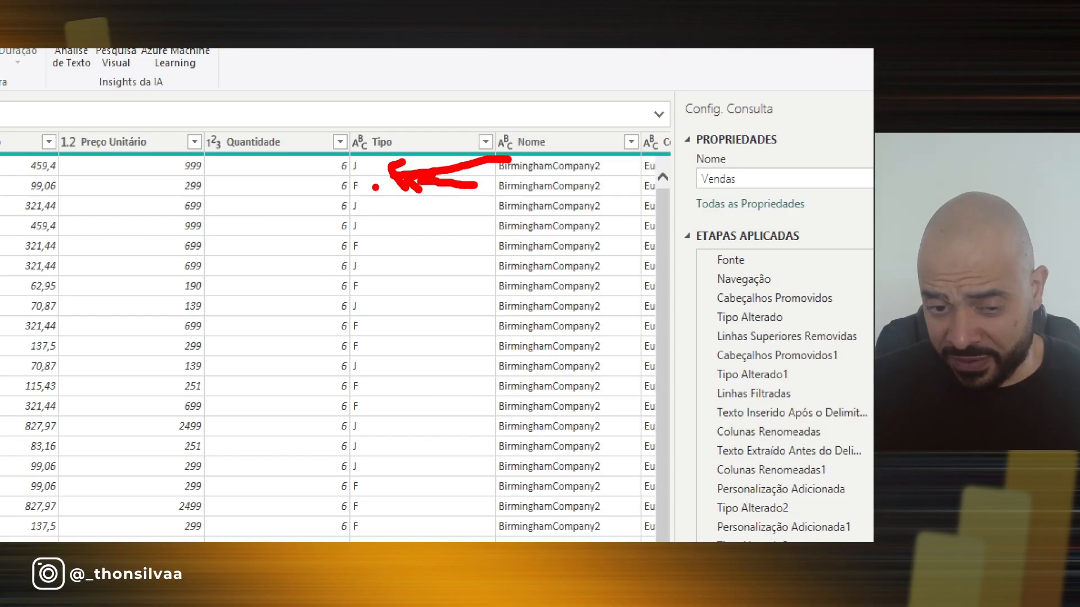
key(Escape)
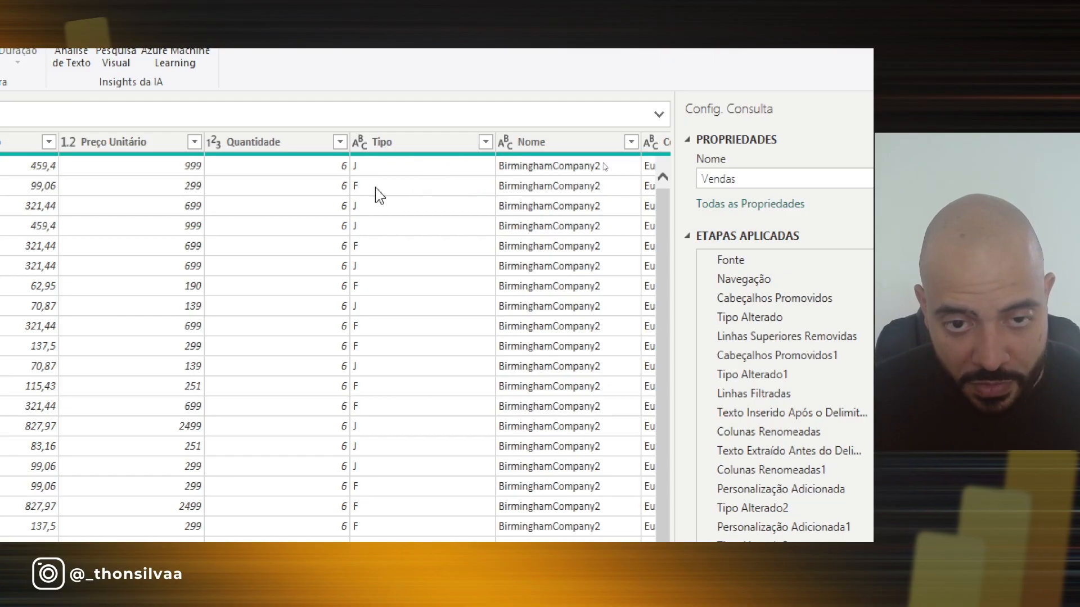
Replace the value J with Jurídica in the Tipo column of the Vendas query
click(433, 145)
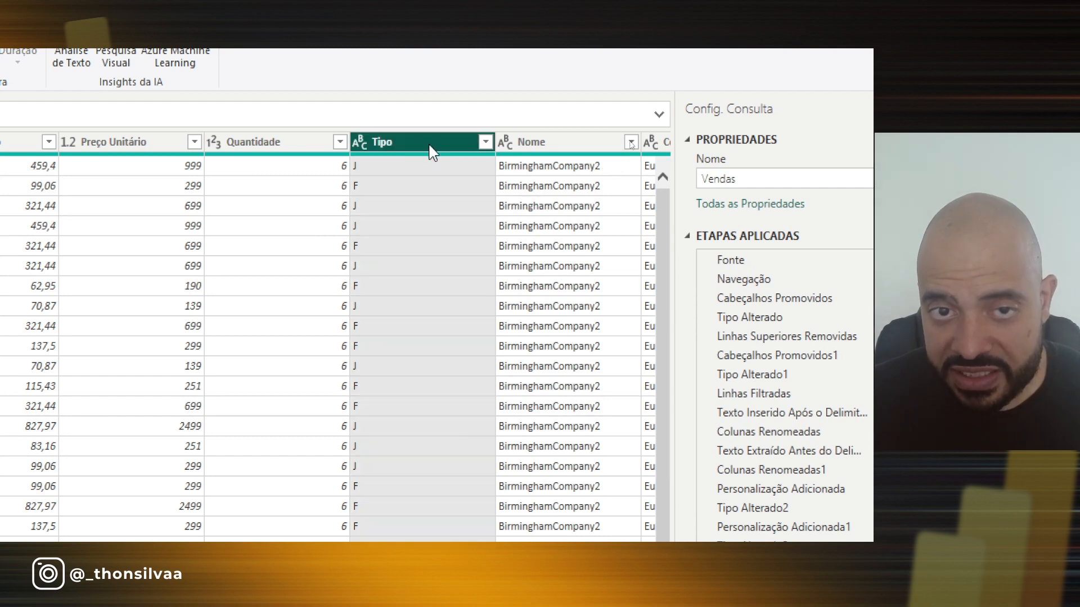
right_click(432, 149)
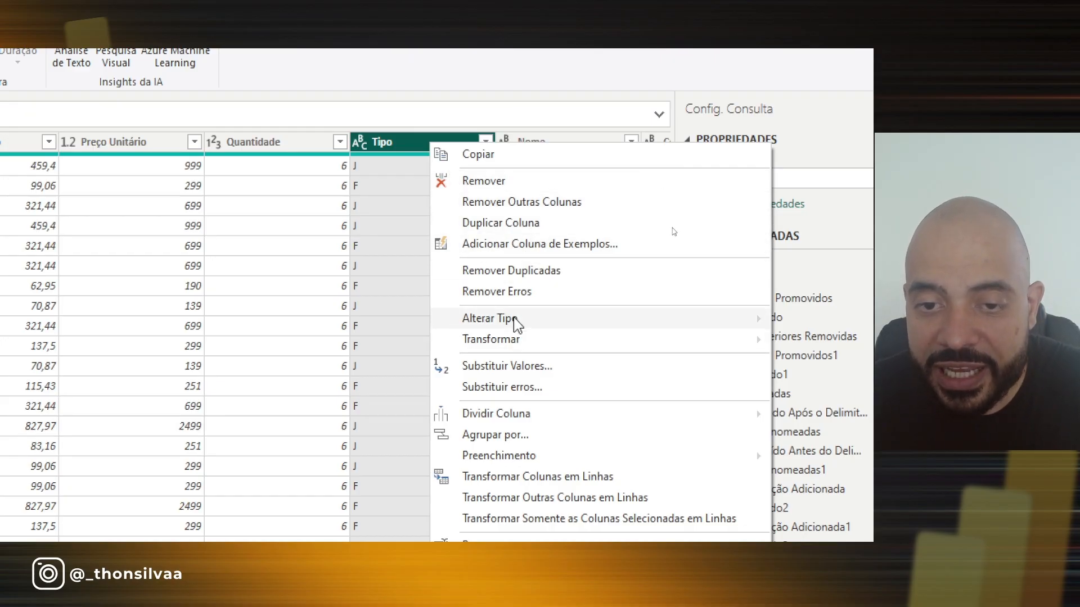
mouse_move(513, 329)
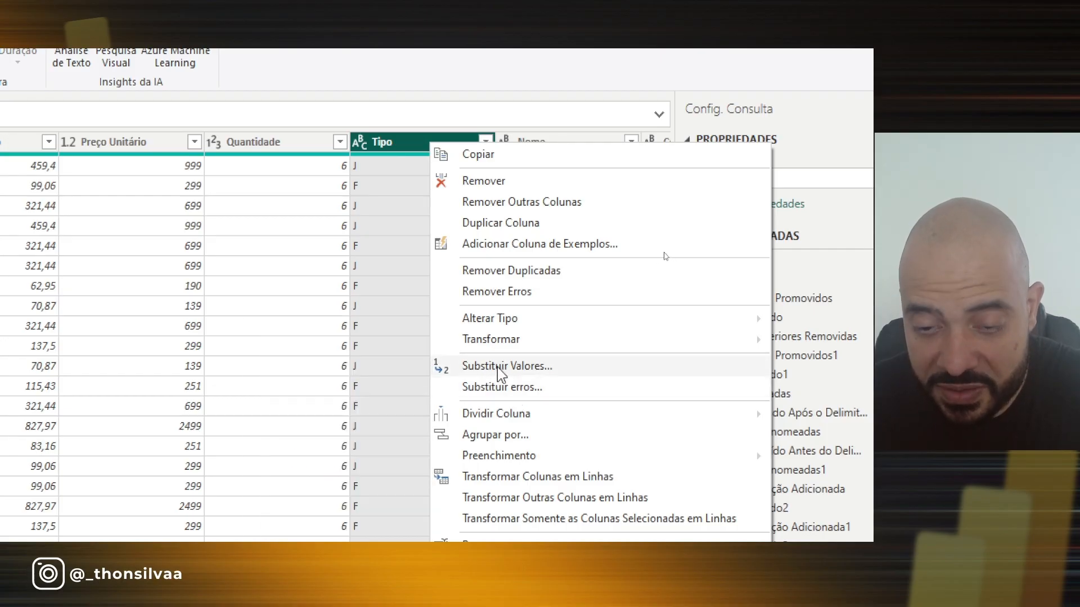
click(497, 366)
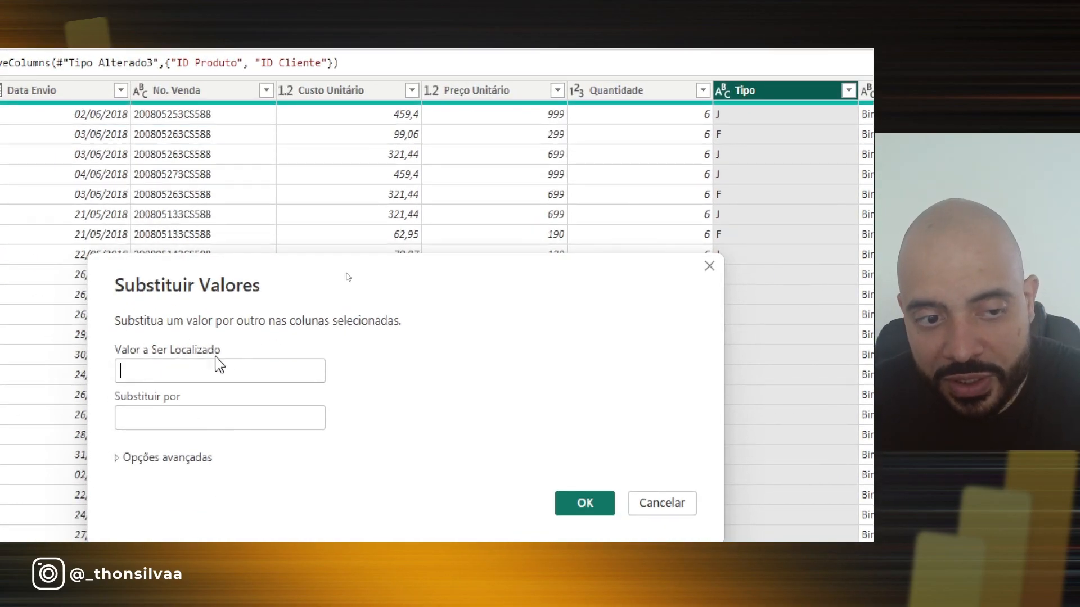
click(135, 366)
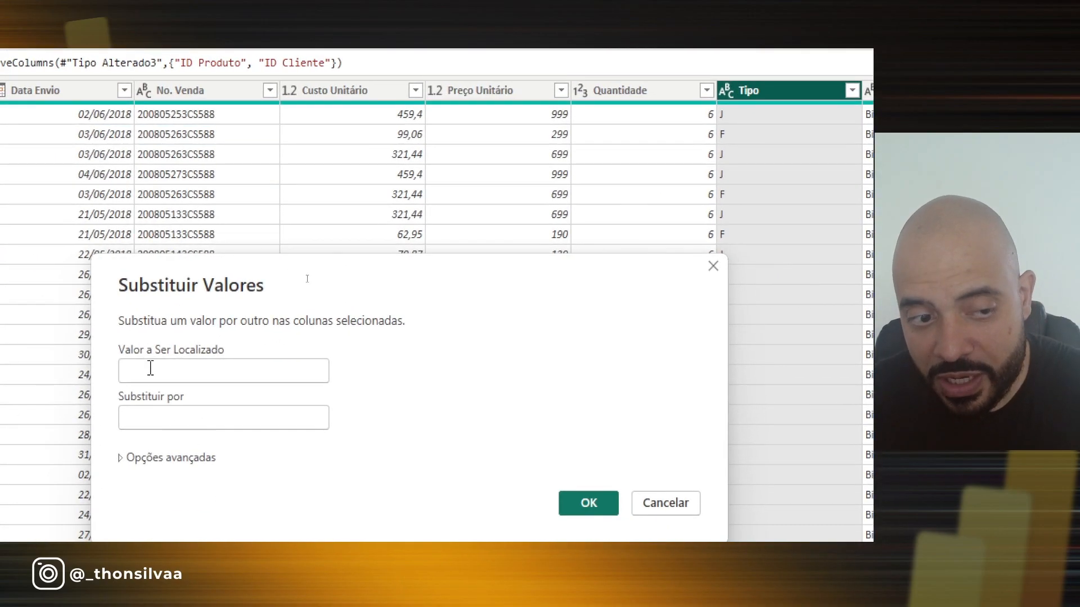
click(152, 368)
text(J)
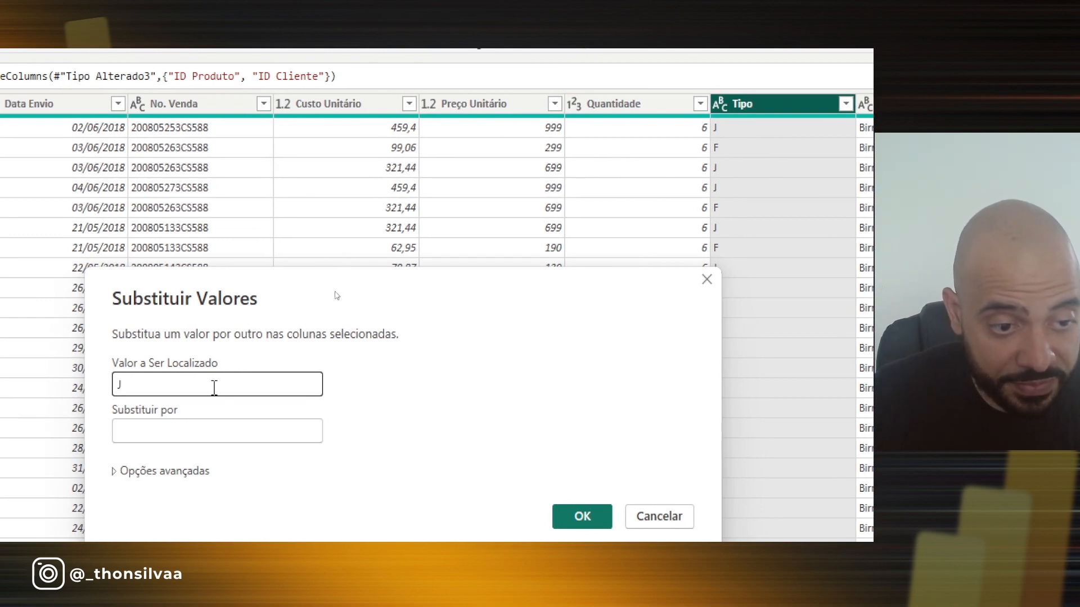
click(159, 430)
text(Jur)
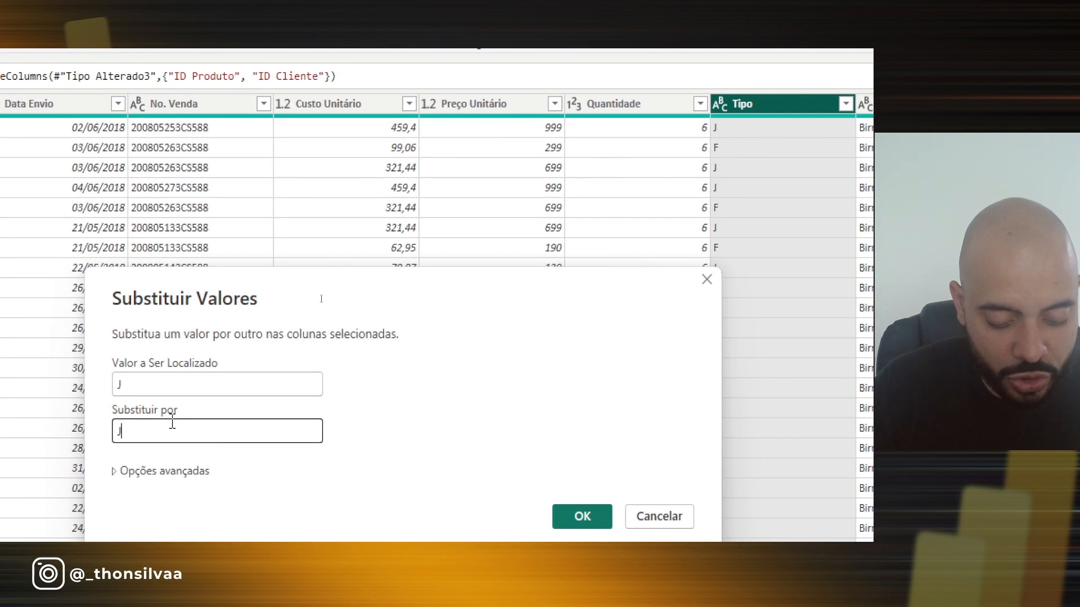
text(ídica)
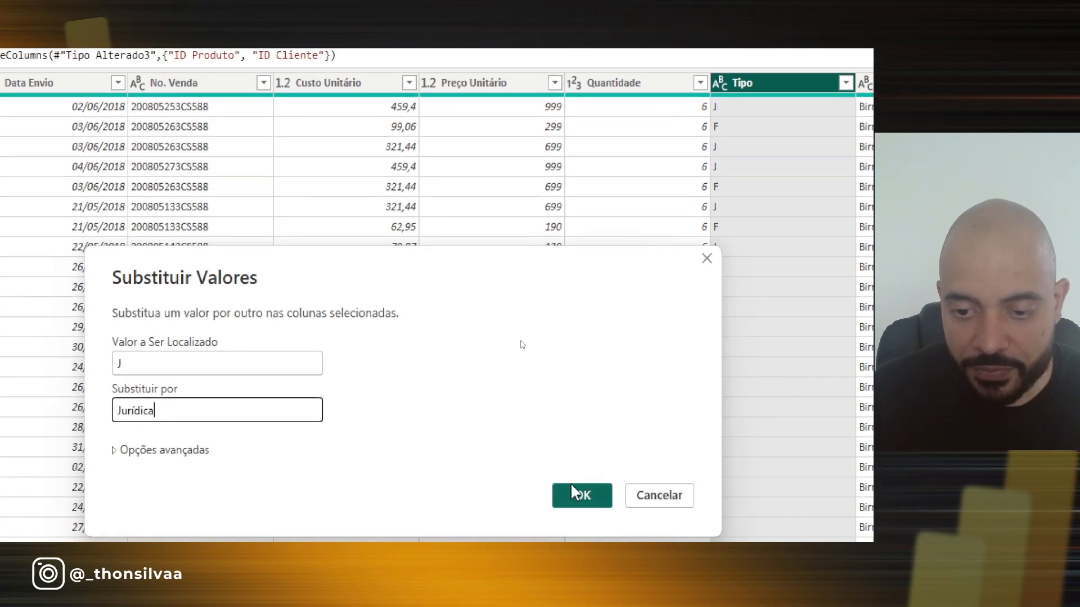
click(581, 517)
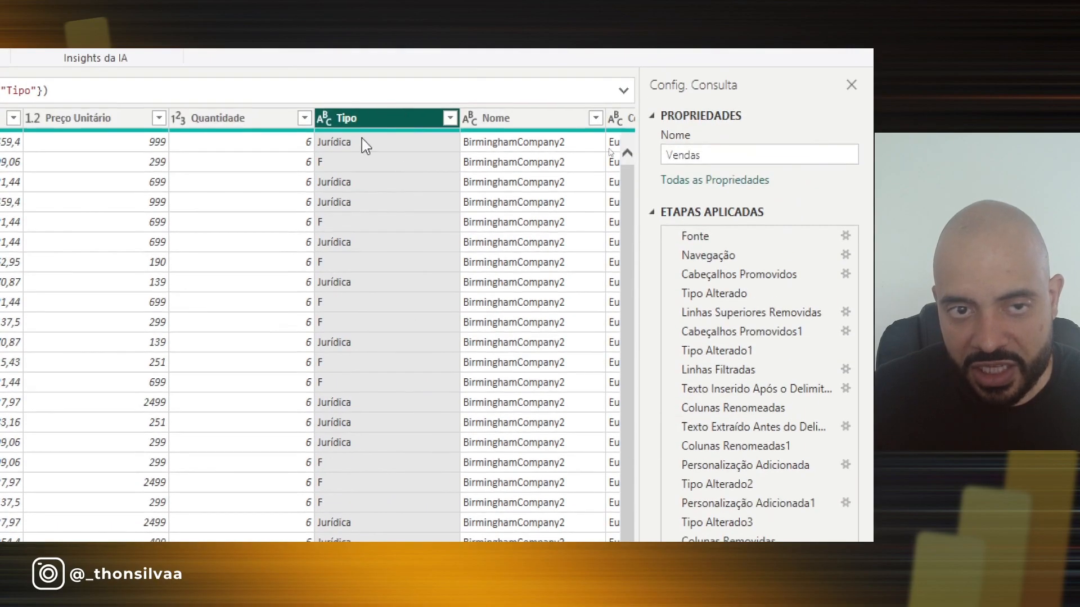
Replace the value F with Física in the Tipo column of the Vendas query
right_click(385, 128)
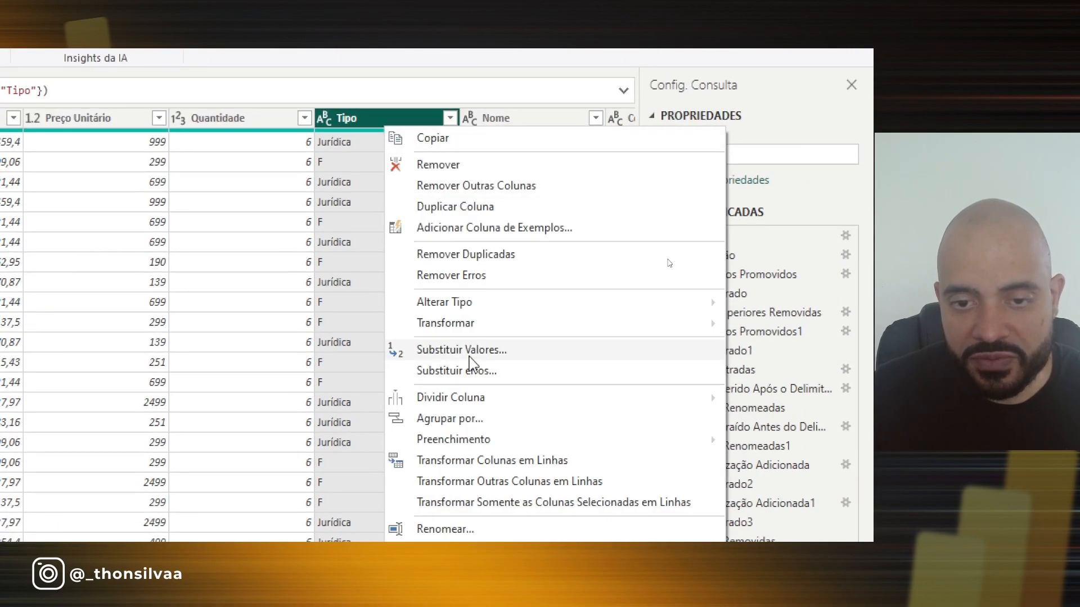
click(469, 356)
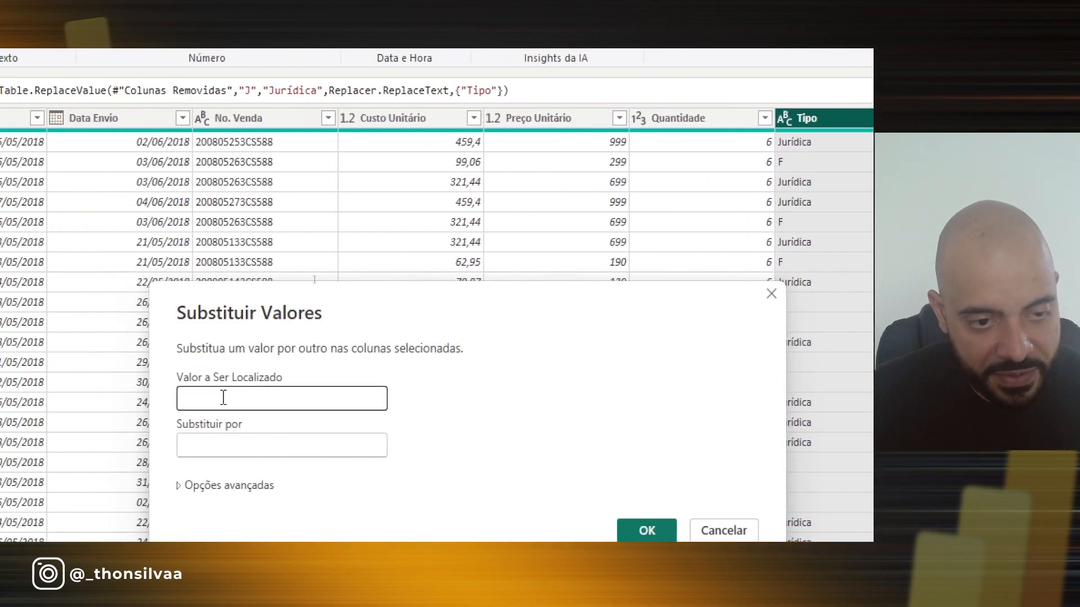
text(F)
click(193, 443)
text(Fi)
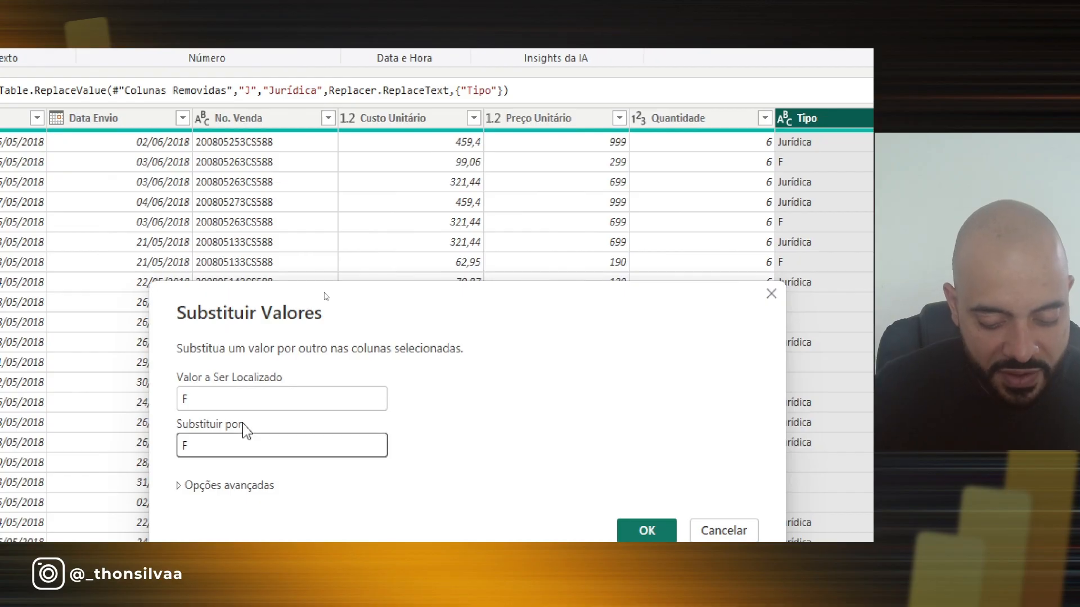
text(sica)
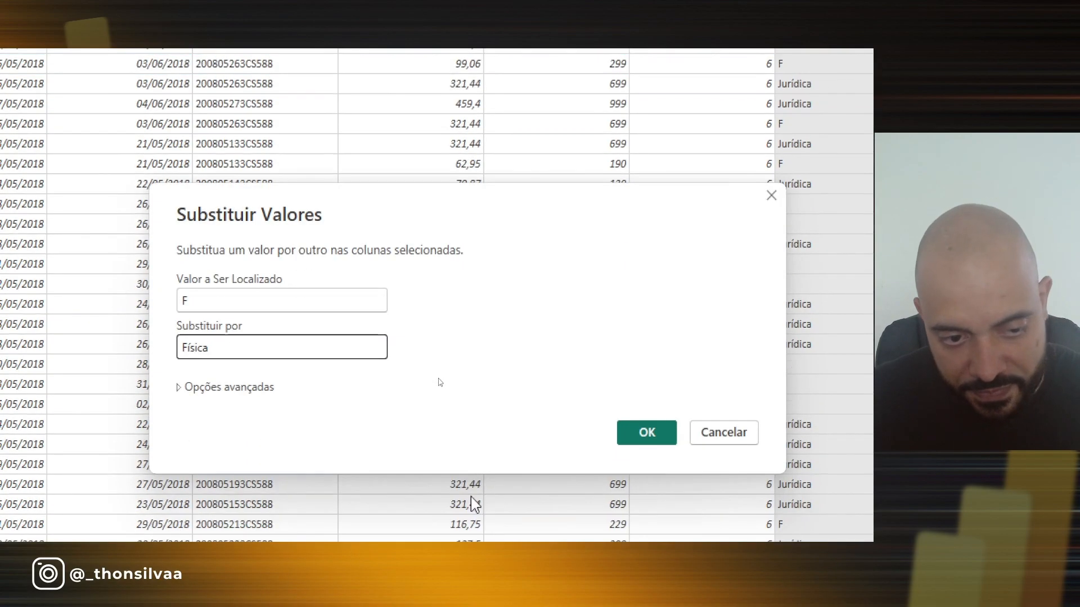
click(626, 441)
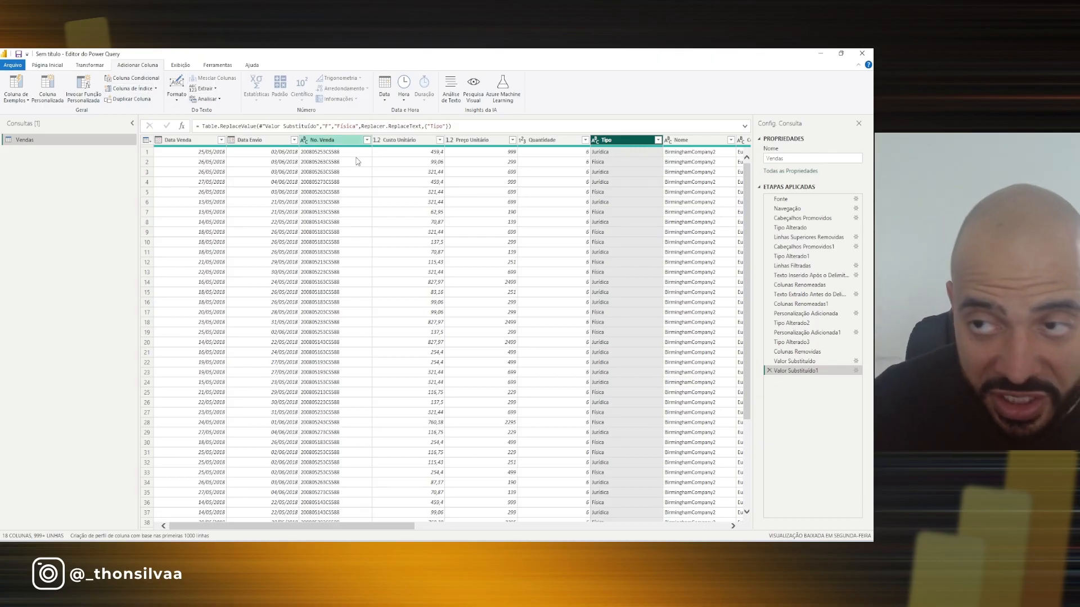
click(840, 53)
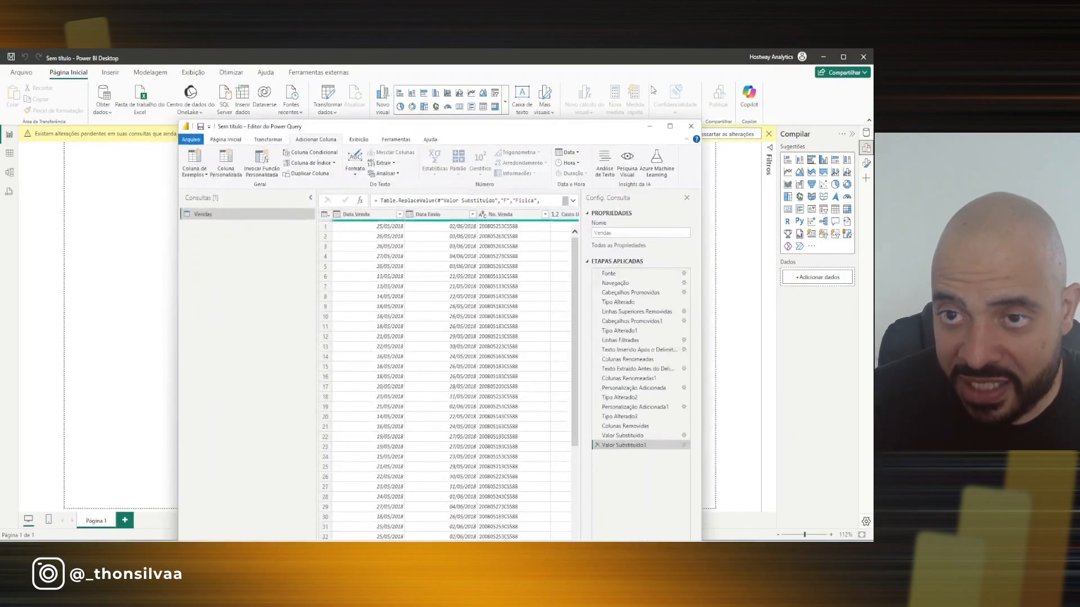
drag(577, 131, 534, 183)
click(626, 177)
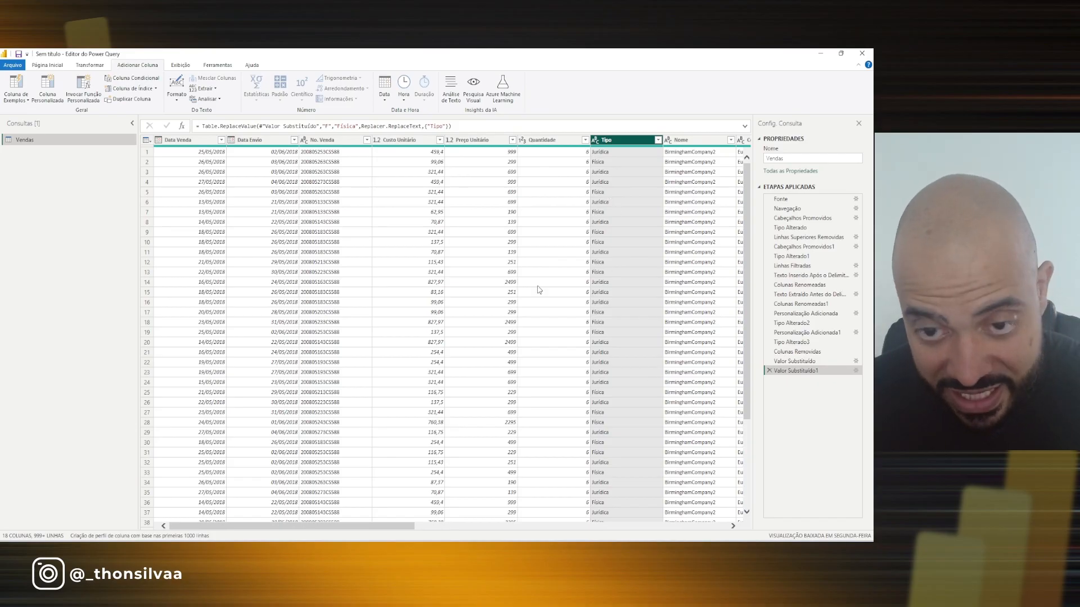
mouse_move(281, 225)
mouse_down()
mouse_move(239, 227)
mouse_move(306, 296)
mouse_up()
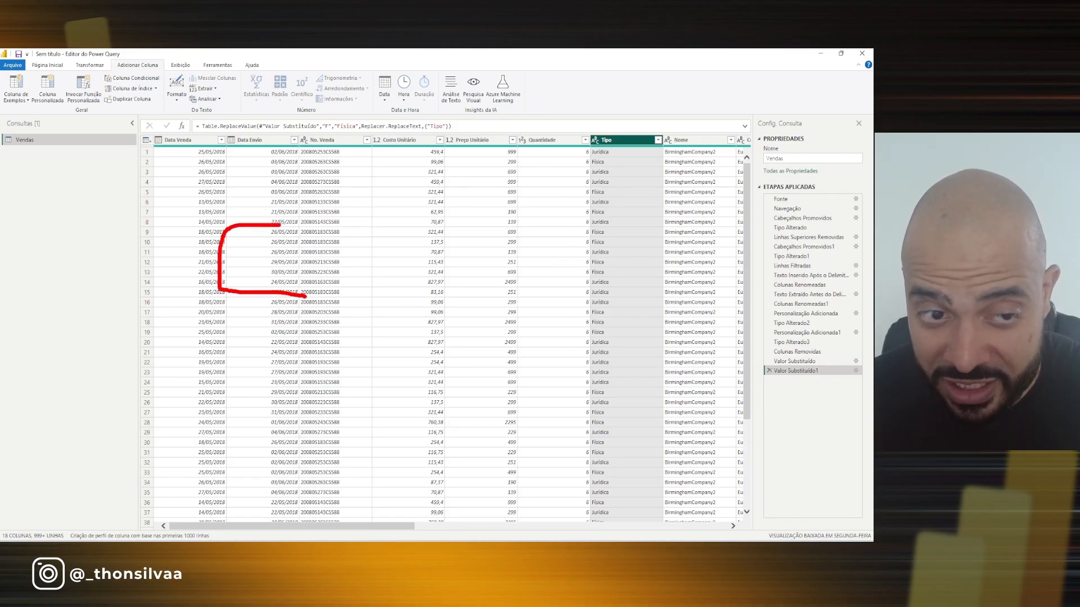
drag(227, 263, 309, 268)
drag(344, 230, 344, 293)
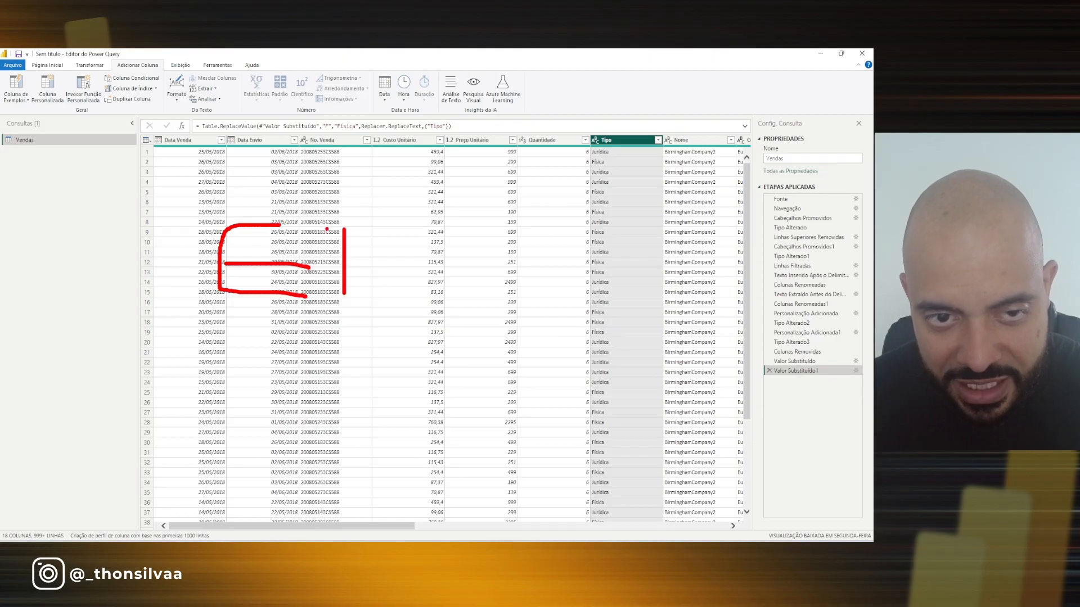
mouse_move(327, 230)
mouse_down()
mouse_move(384, 228)
mouse_move(488, 273)
mouse_up()
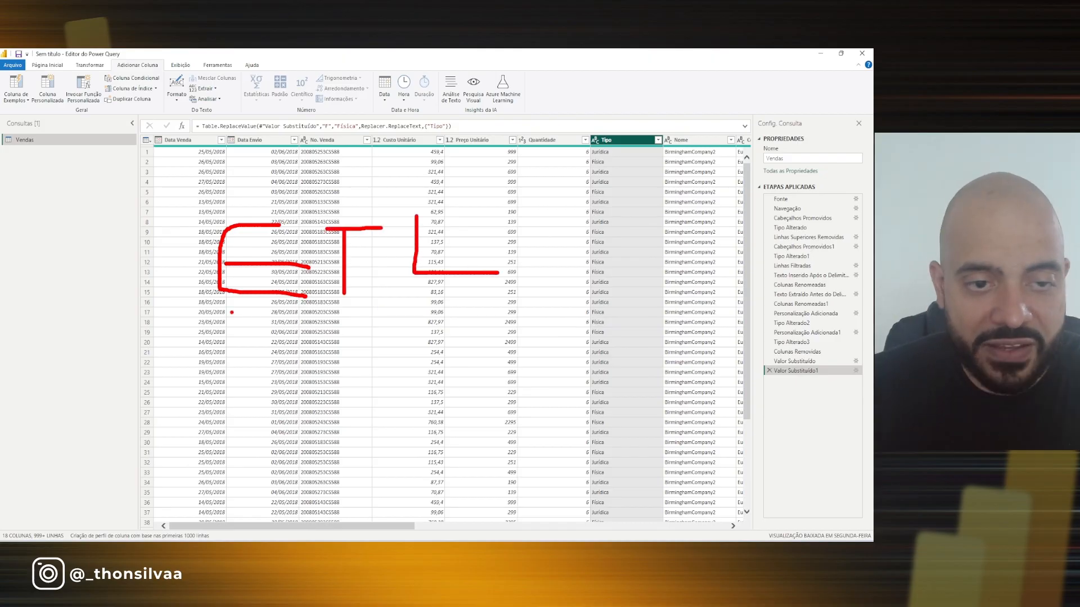
mouse_move(250, 415)
mouse_down()
mouse_move(250, 363)
mouse_move(263, 358)
mouse_up()
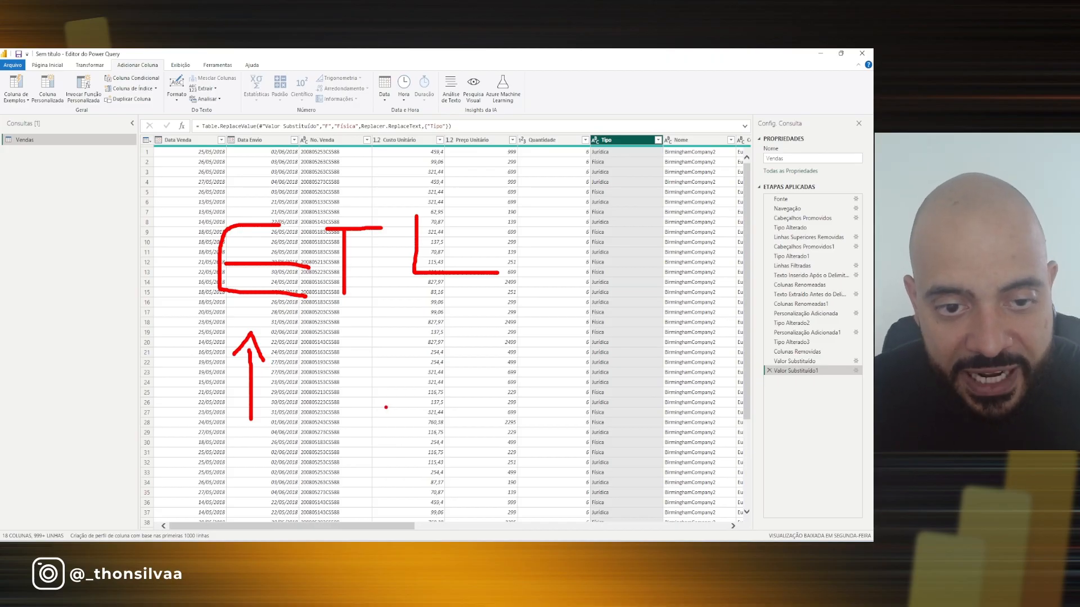
mouse_move(361, 427)
mouse_down()
mouse_move(356, 361)
mouse_move(341, 330)
mouse_move(377, 333)
mouse_up()
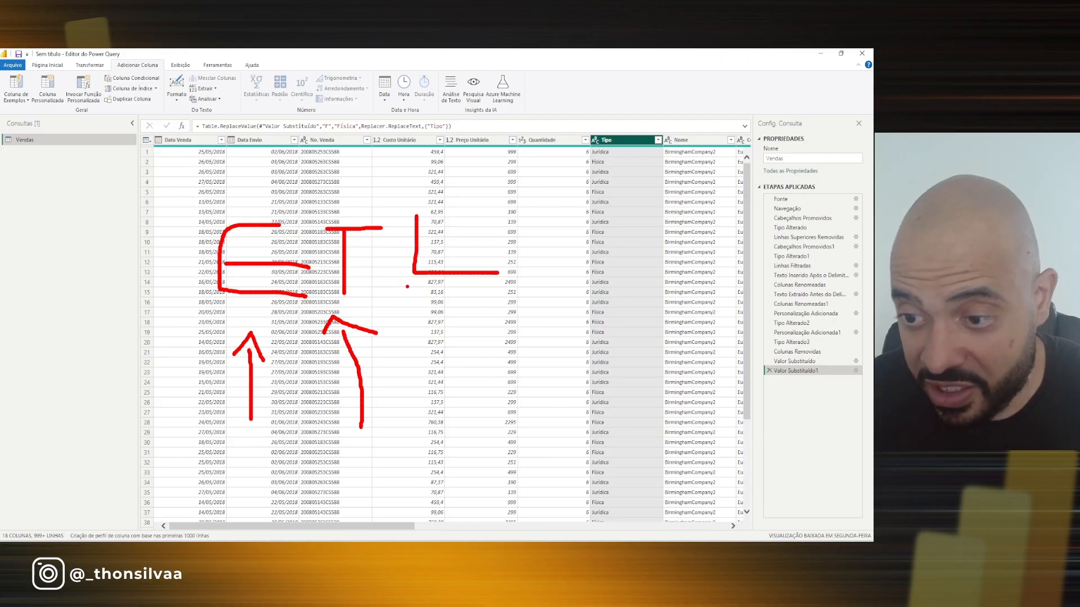
mouse_move(775, 178)
mouse_down()
mouse_move(752, 184)
mouse_move(741, 255)
mouse_move(754, 397)
mouse_move(775, 395)
mouse_up()
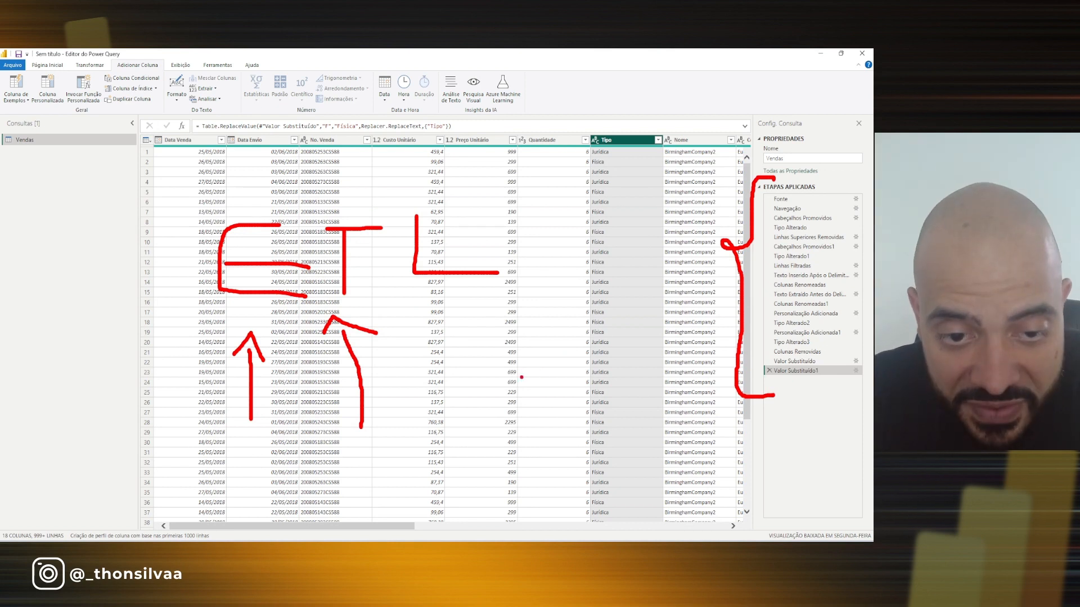
drag(456, 355, 459, 403)
drag(433, 321, 491, 327)
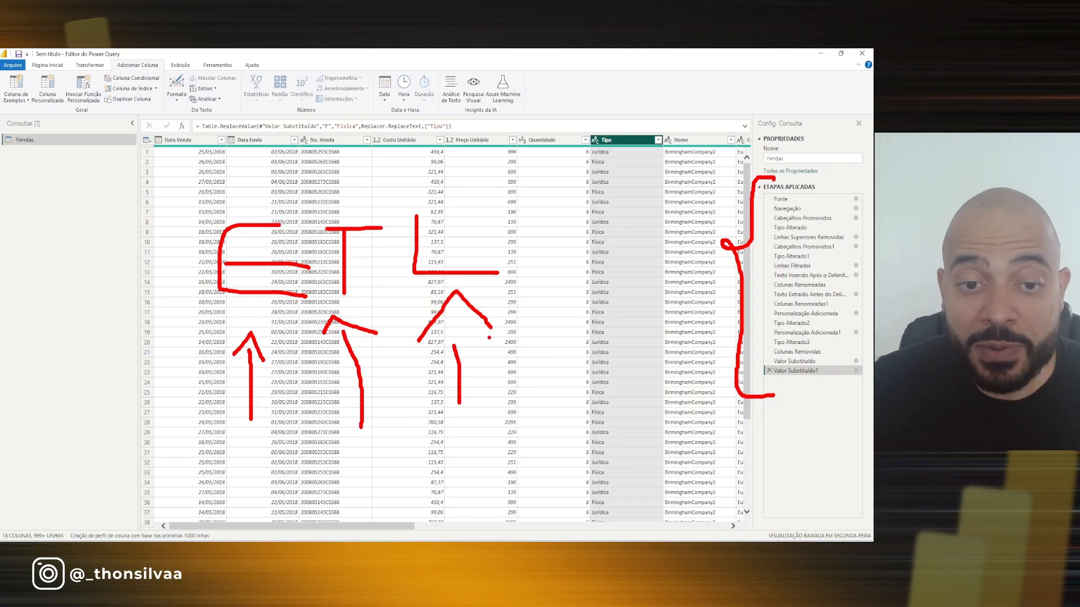
key(Escape)
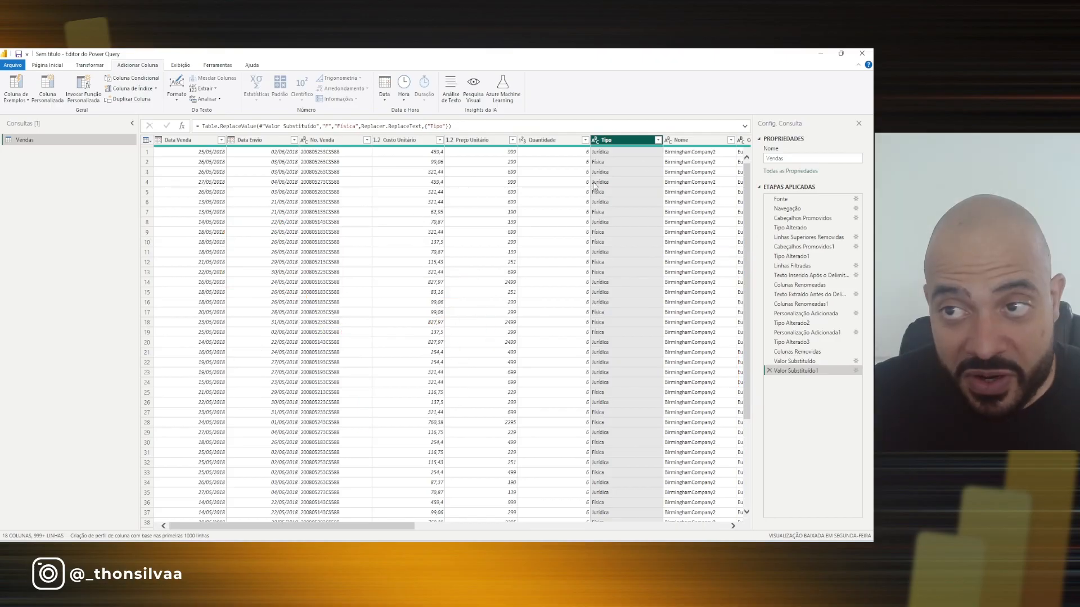
click(840, 54)
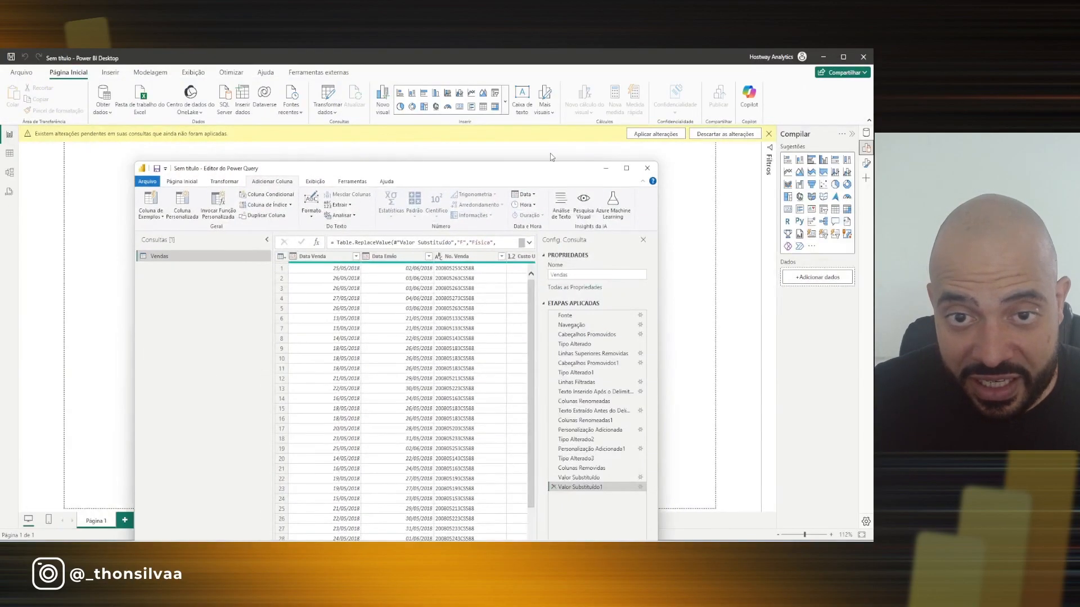
drag(460, 175, 483, 174)
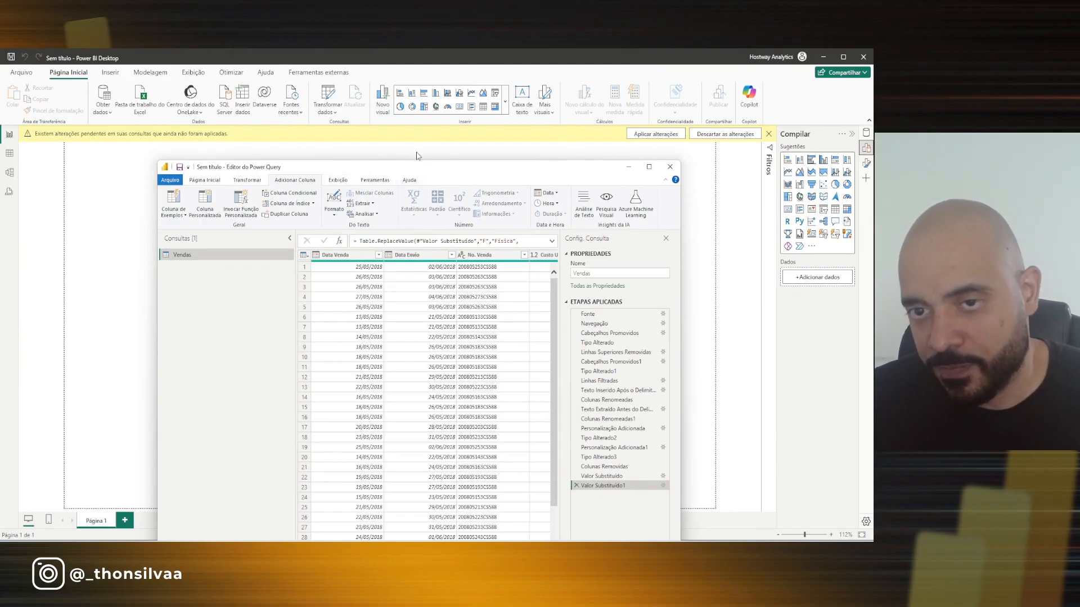
click(649, 167)
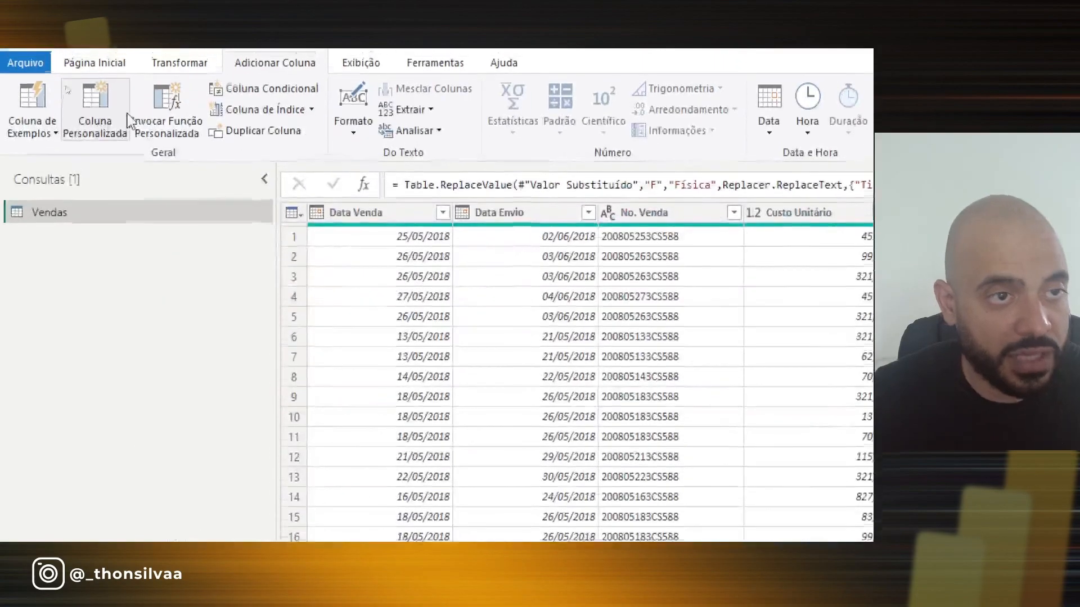
Close the Power Query editor and apply the changes to load the Vendas query into the report
click(109, 88)
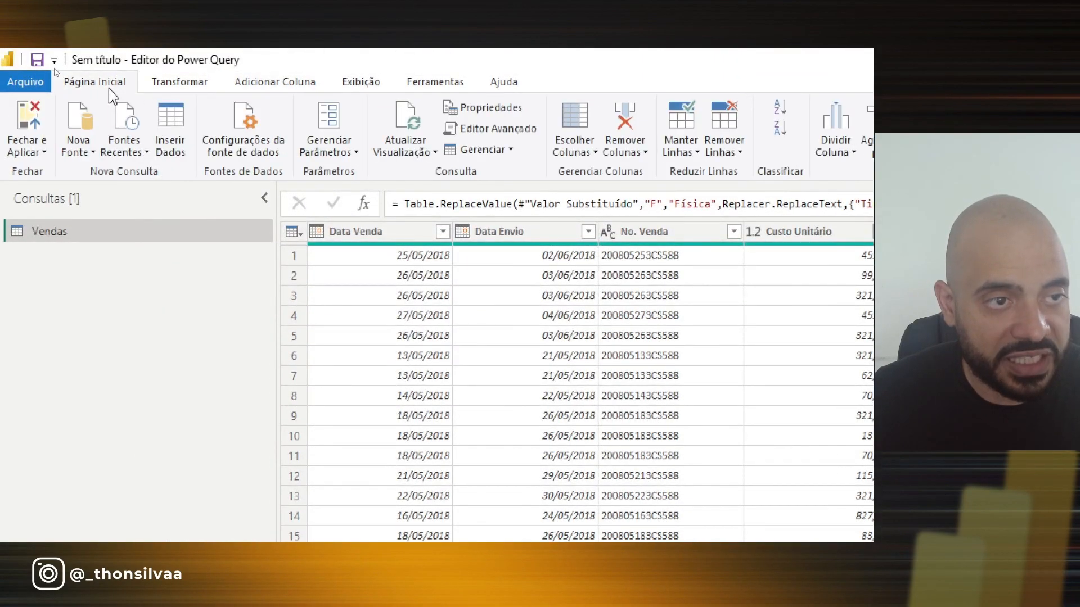
click(25, 120)
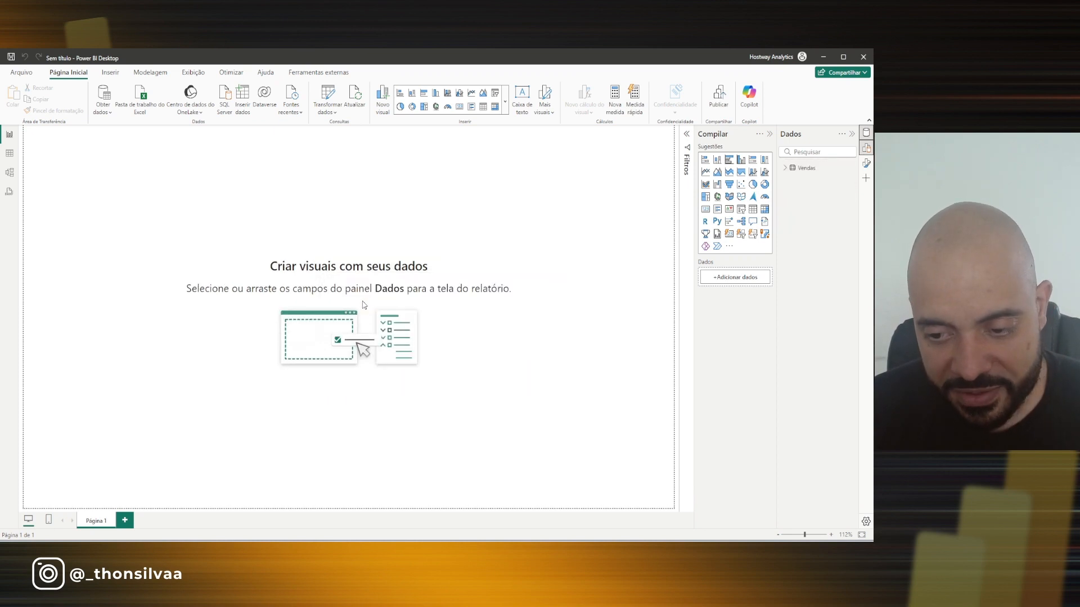
Expand the loaded Vendas table to examine its fields, and collapse the report's Dados pane
mouse_move(517, 549)
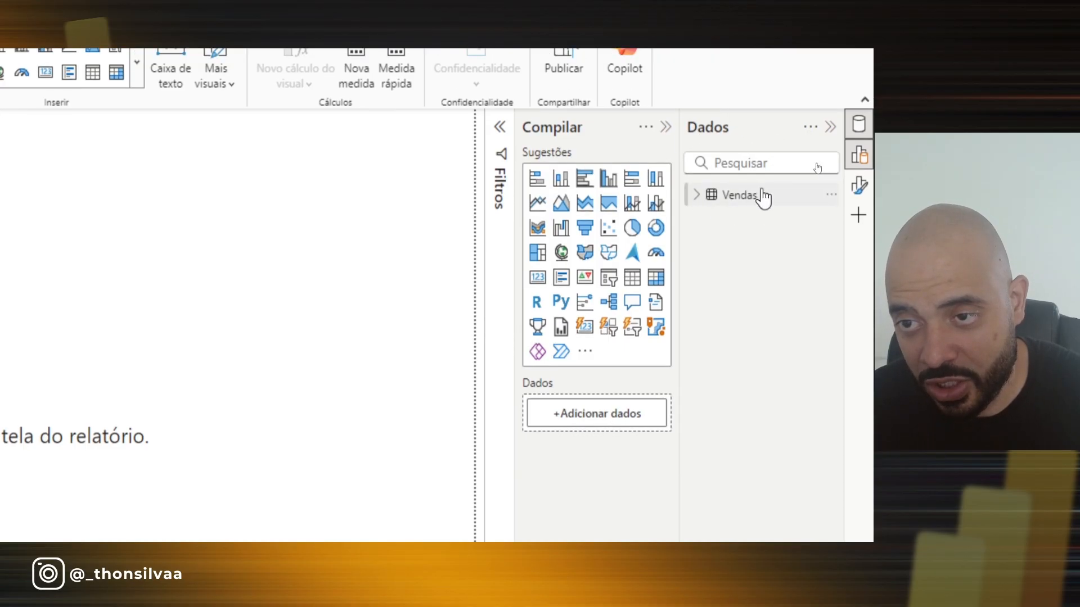
click(697, 195)
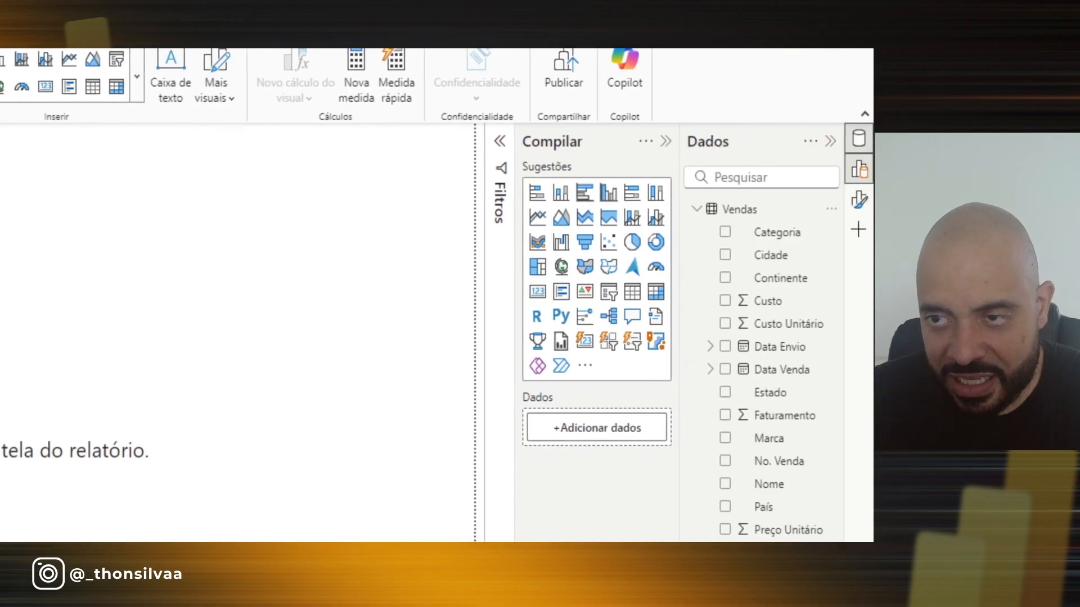
click(857, 141)
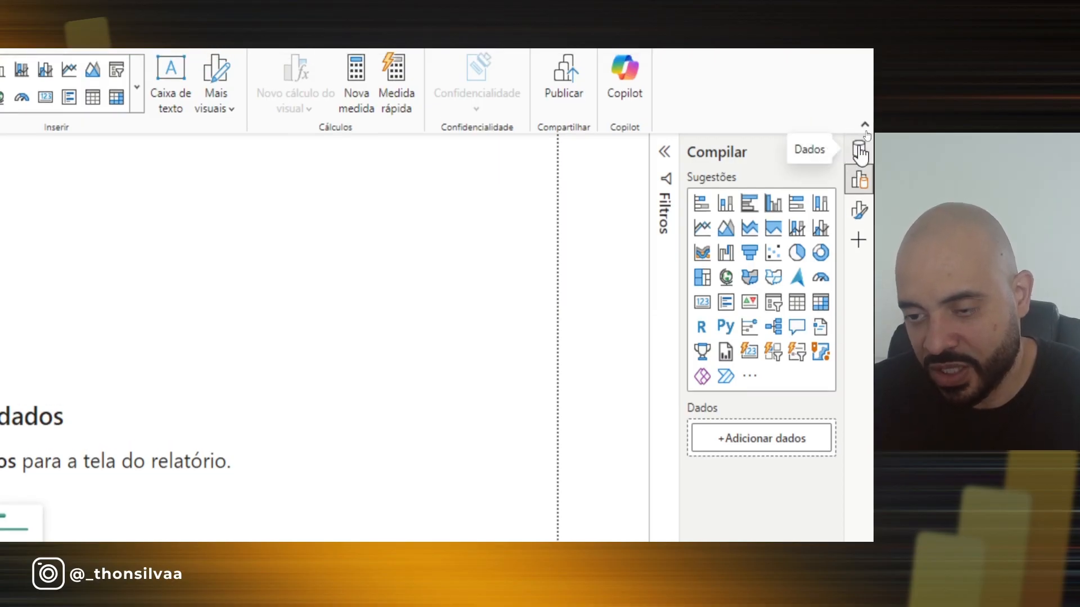
Show the Dados pane again and collapse the Vendas table's field list
click(861, 153)
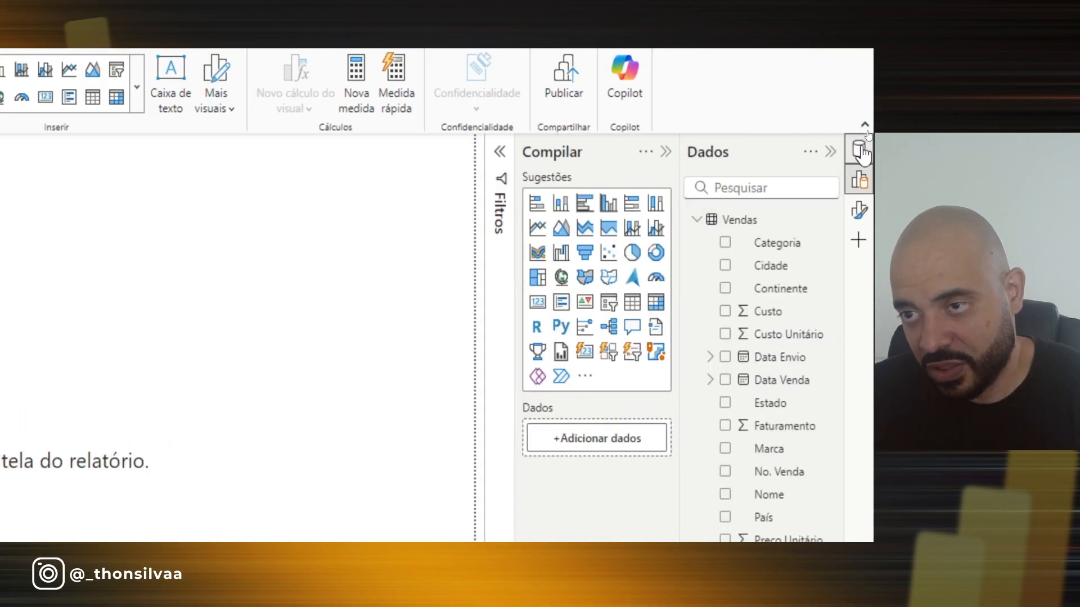
click(699, 219)
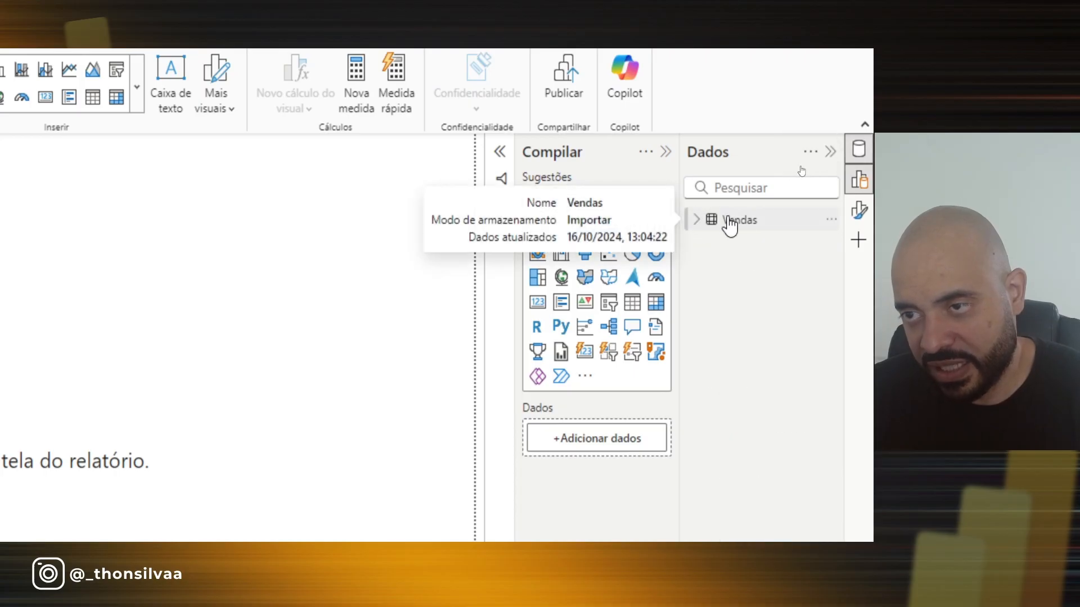
Toggle the Compilar pane off and back on, and open the Formato pane to examine its page options before hiding it
click(858, 191)
click(859, 190)
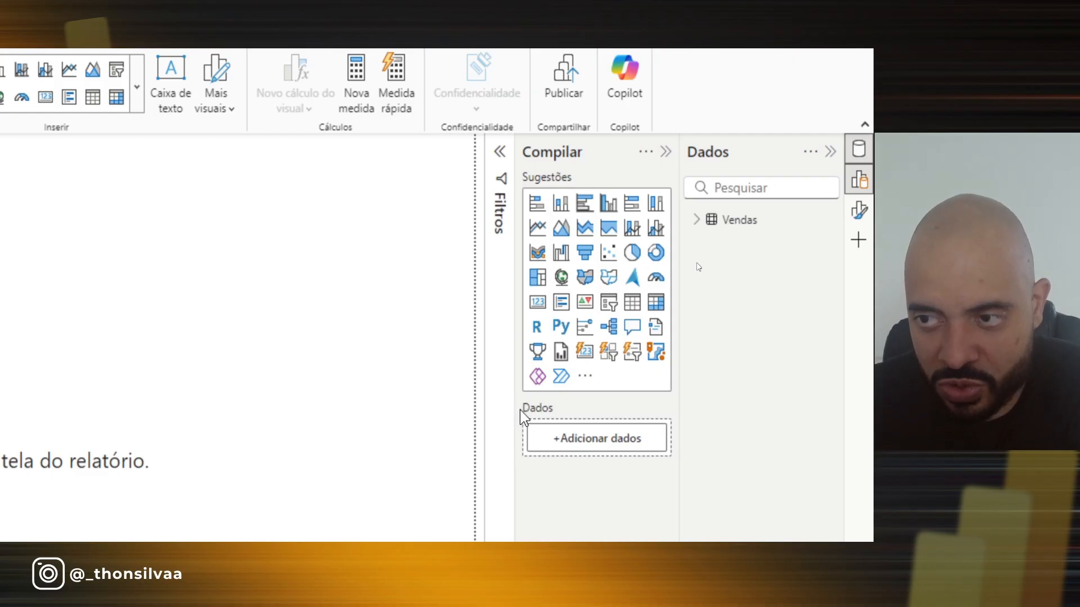
click(861, 188)
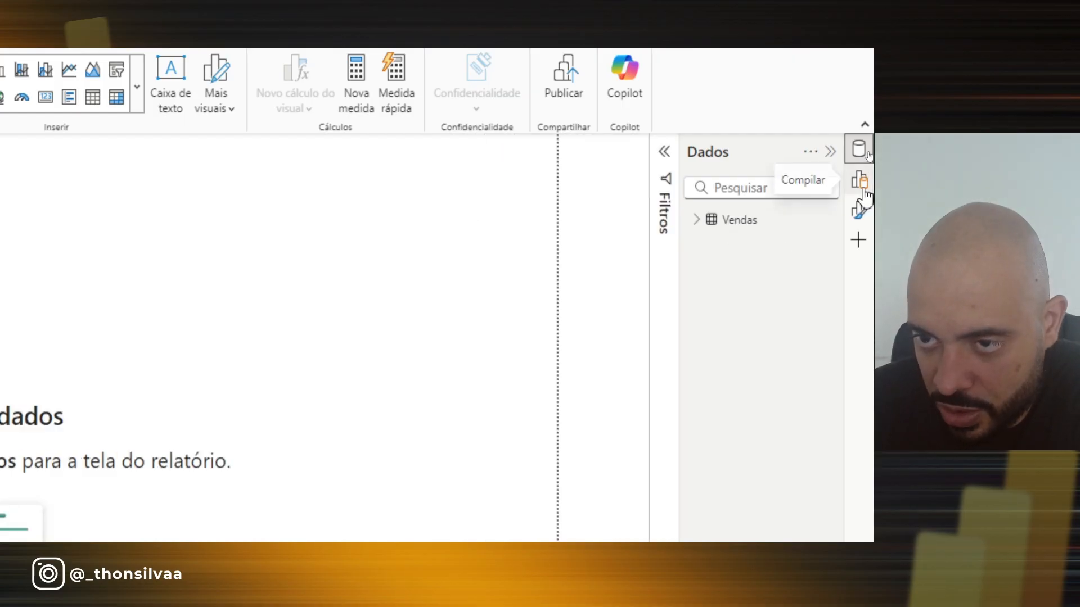
click(861, 189)
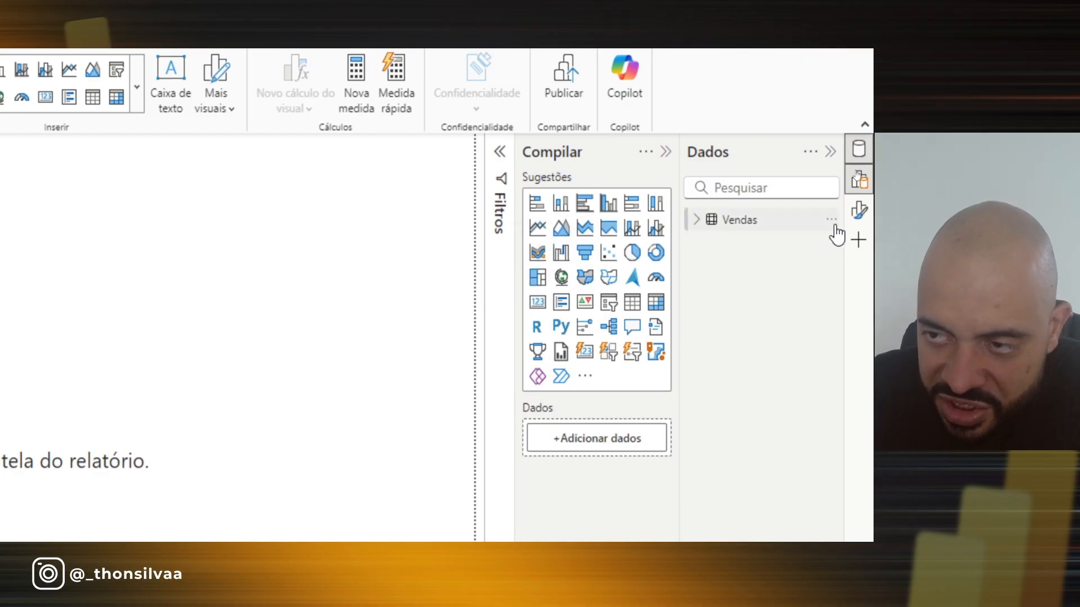
click(861, 212)
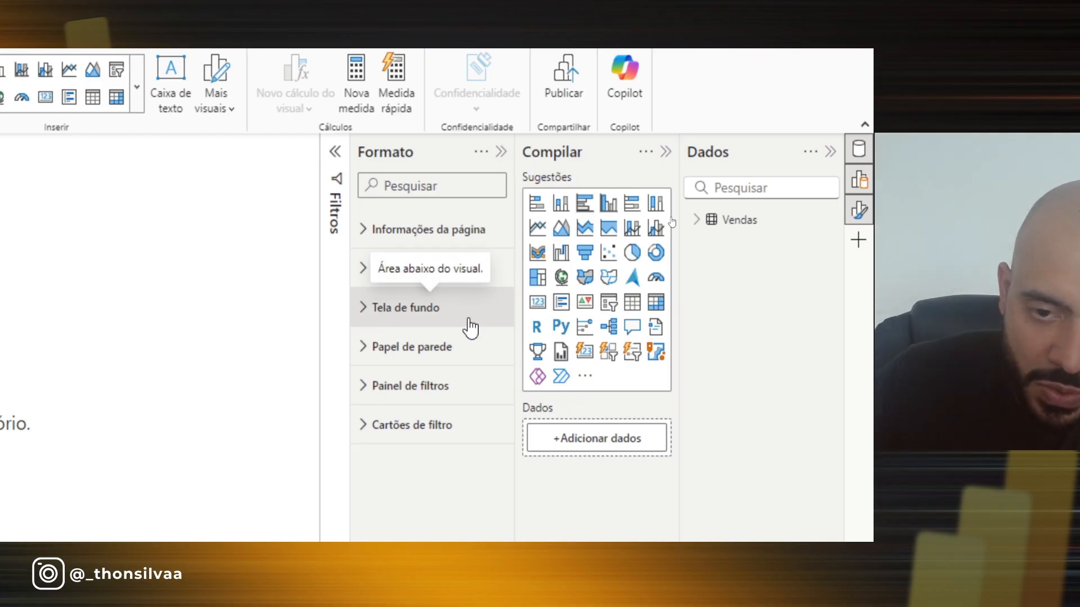
click(862, 218)
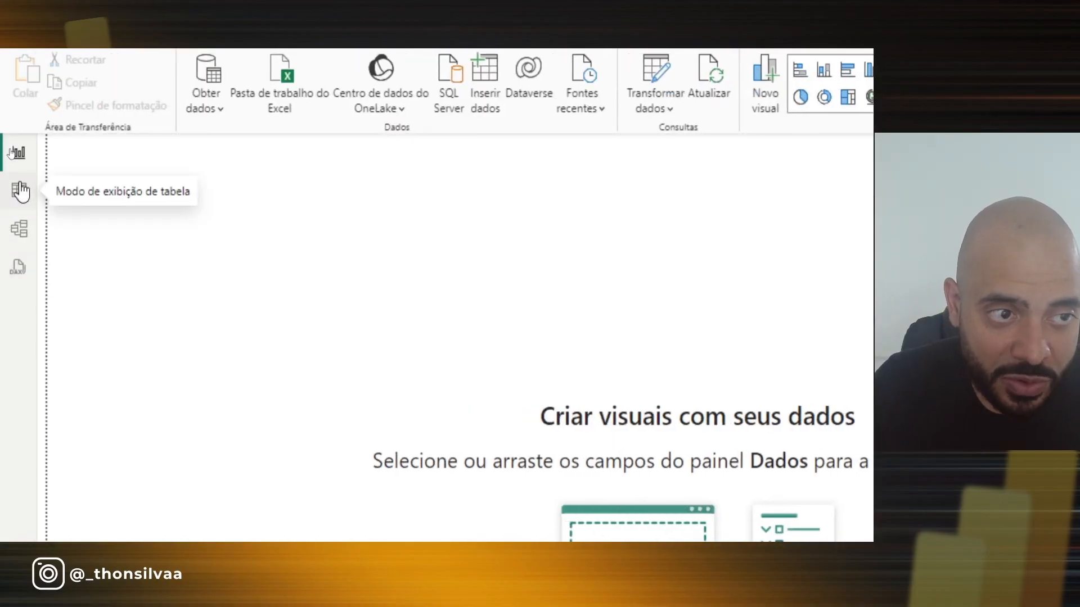
Examine the rows and columns of the Vendas table in the table view, including Tipo, Produto and the last columns
click(20, 191)
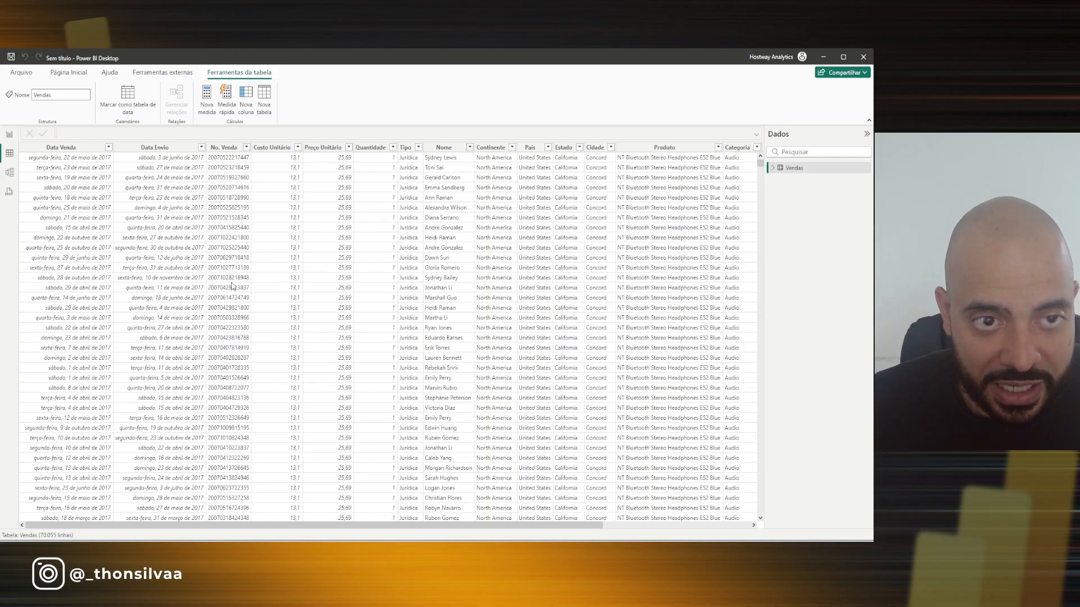
scroll(233, 290, down, 15)
scroll(234, 285, up, 10)
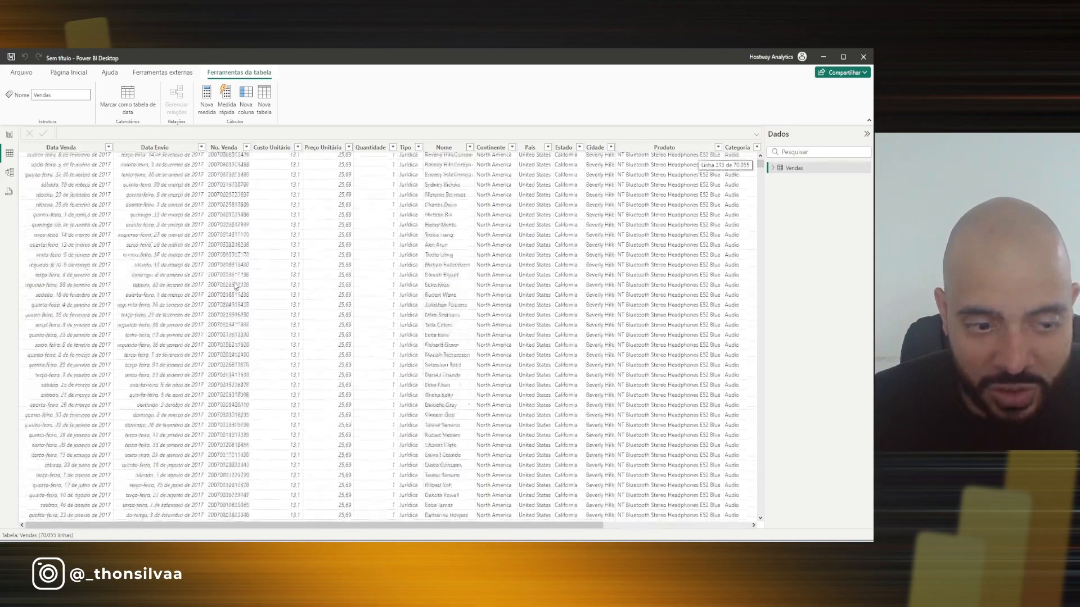
scroll(235, 286, up, 6)
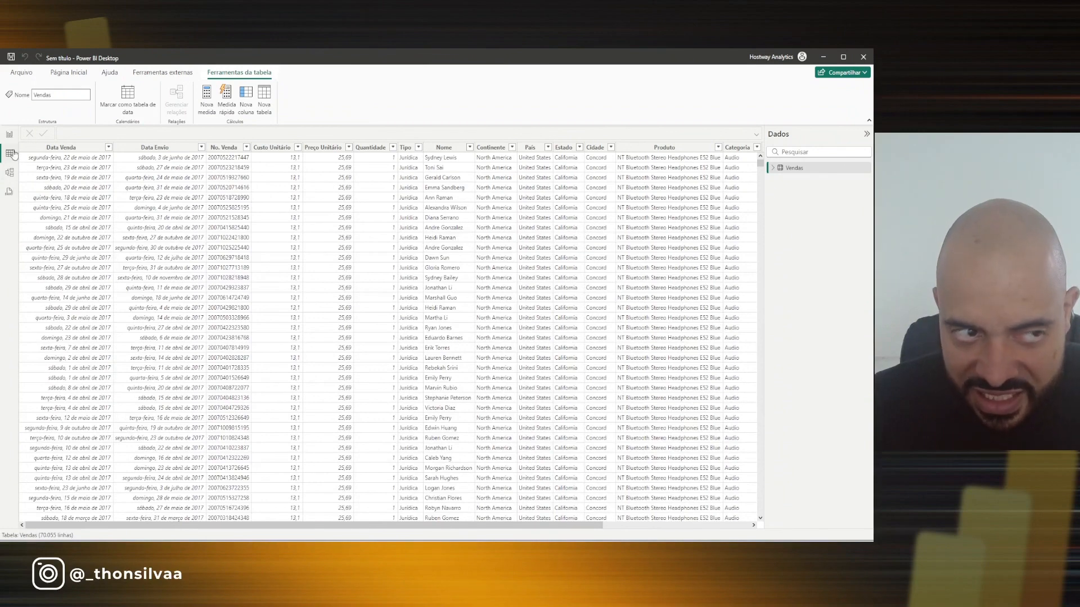
click(418, 148)
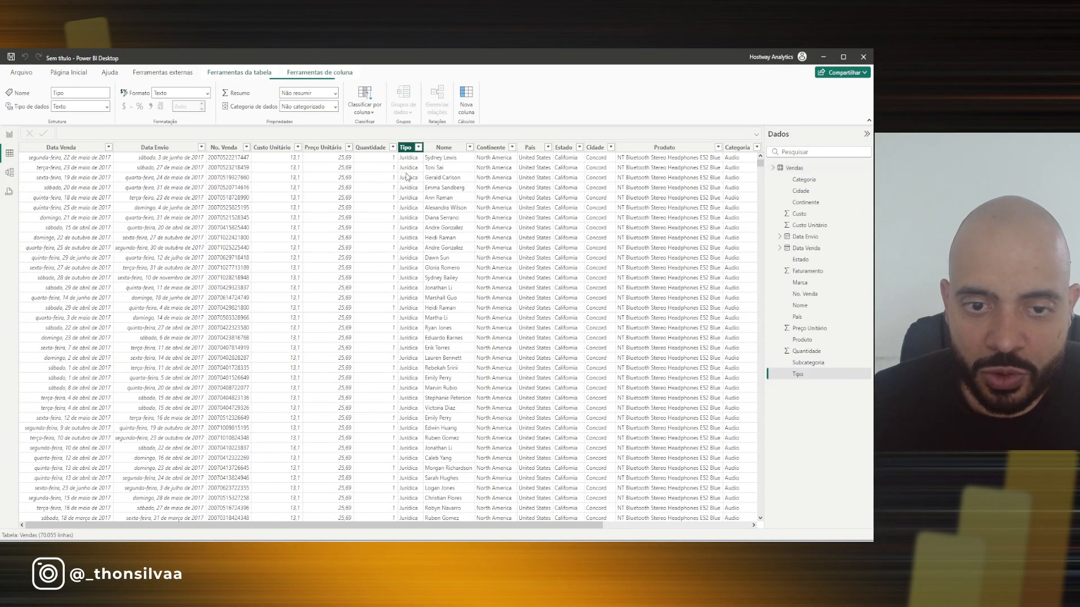
click(619, 248)
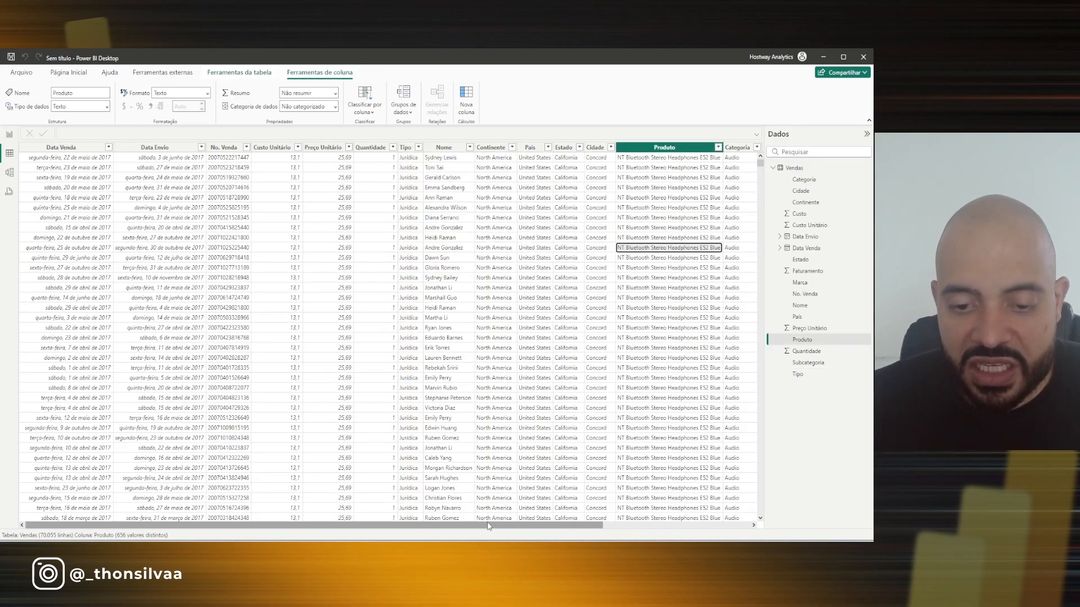
drag(490, 526, 668, 532)
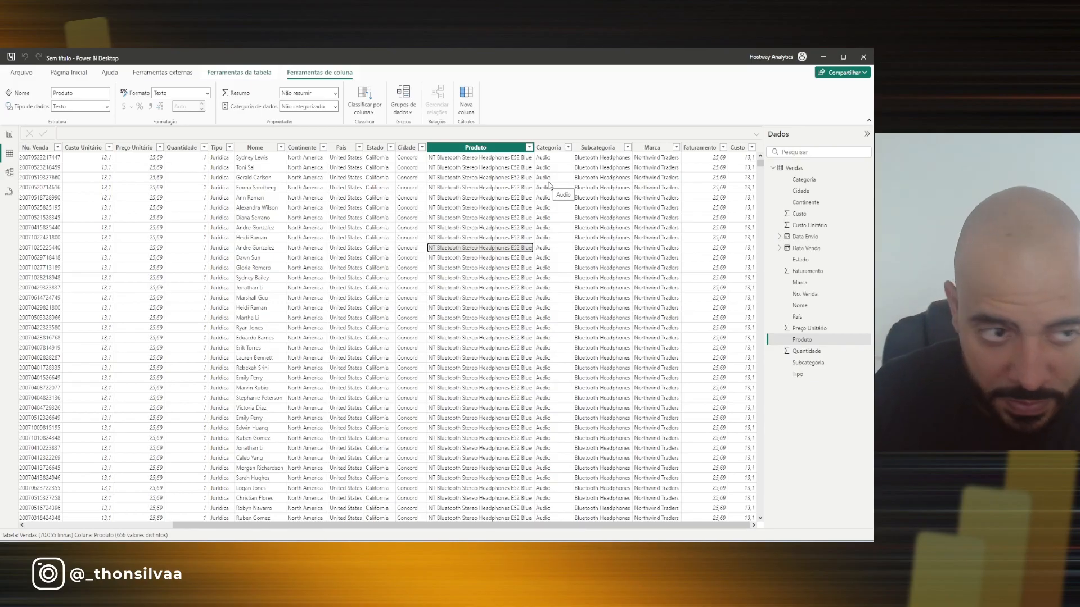
Examine the Vendas card in the model view, annotating the canvas with red rectangles and the word MODELA, and clear the annotations
click(13, 176)
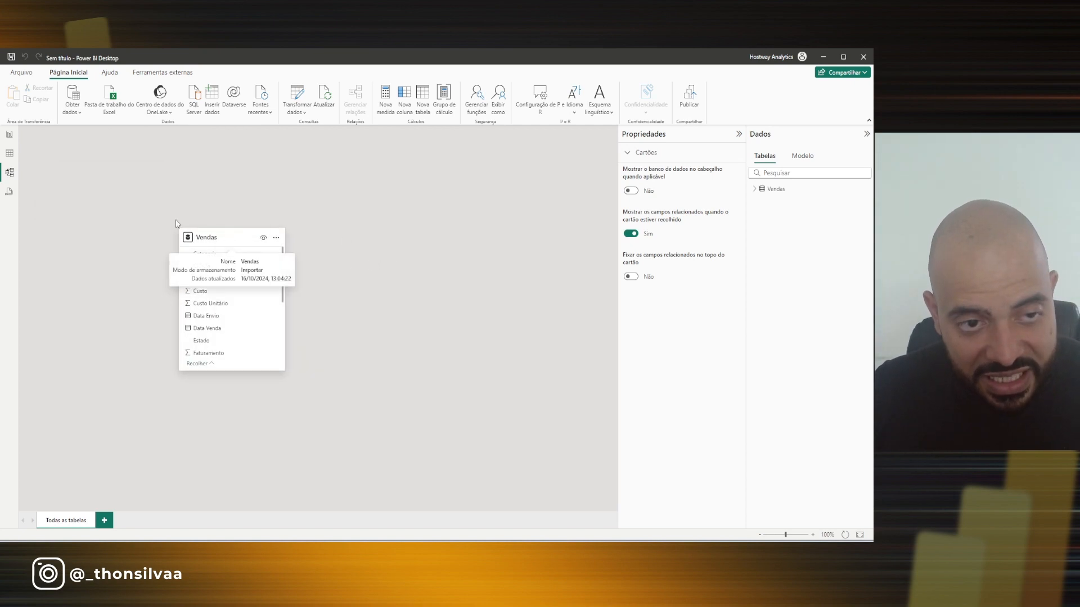
key(ctrl+2)
mouse_move(158, 210)
mouse_down()
mouse_move(243, 352)
mouse_move(299, 388)
mouse_up()
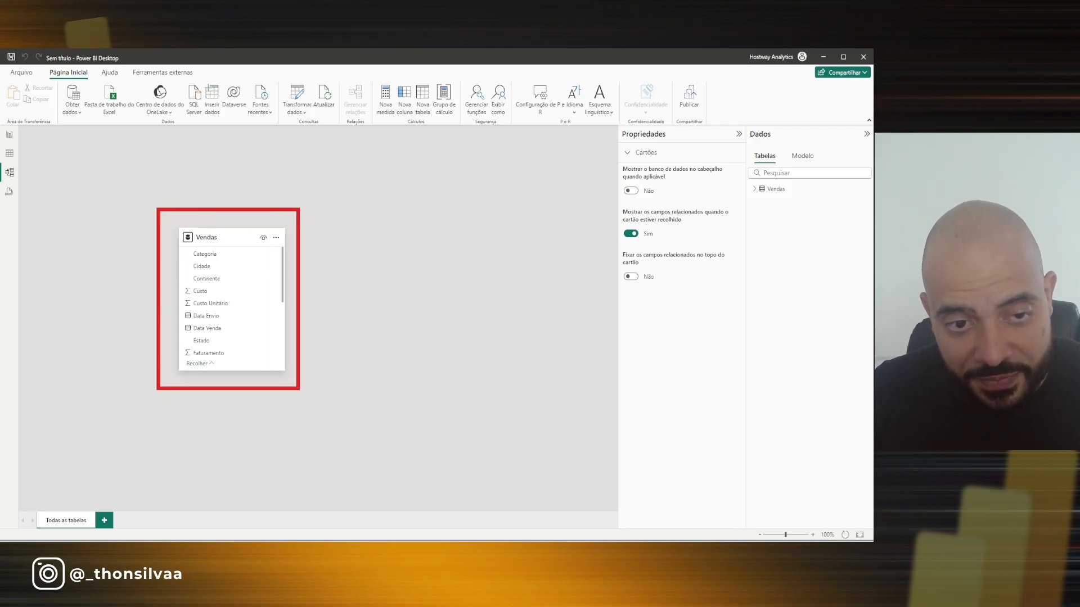
mouse_move(417, 232)
mouse_down()
mouse_move(470, 312)
mouse_move(543, 343)
mouse_up()
mouse_move(324, 404)
mouse_down()
mouse_move(366, 466)
mouse_move(448, 478)
mouse_up()
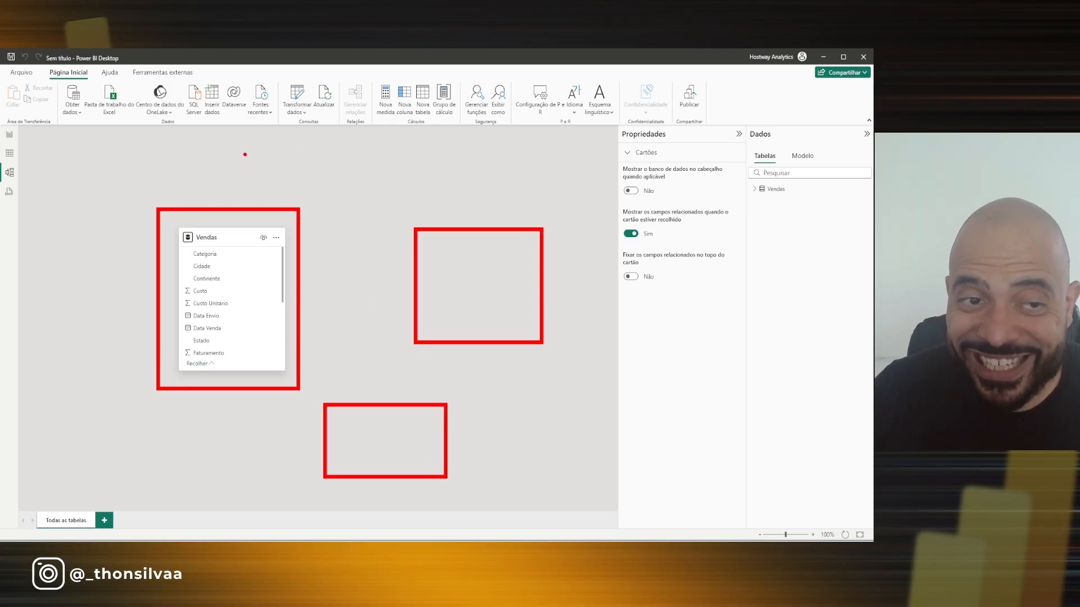
mouse_move(240, 163)
mouse_down()
mouse_move(251, 136)
mouse_move(284, 162)
mouse_move(336, 159)
mouse_up()
mouse_move(333, 137)
mouse_down()
mouse_move(342, 135)
mouse_move(335, 164)
mouse_up()
drag(366, 156, 407, 161)
mouse_move(437, 165)
mouse_down()
mouse_move(439, 153)
mouse_move(456, 157)
mouse_up()
drag(439, 153, 477, 149)
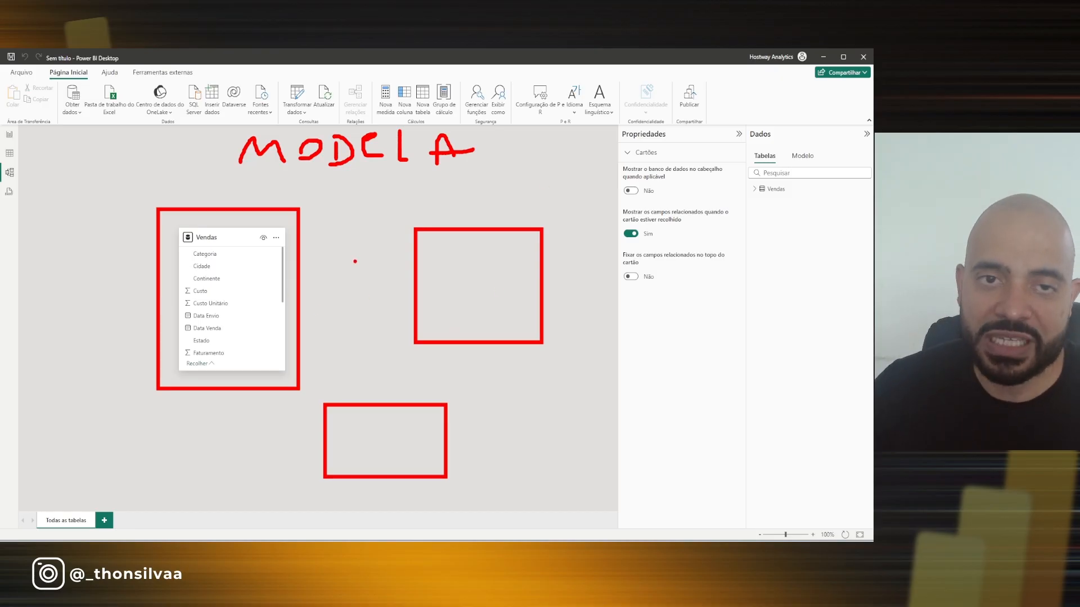
key(Escape)
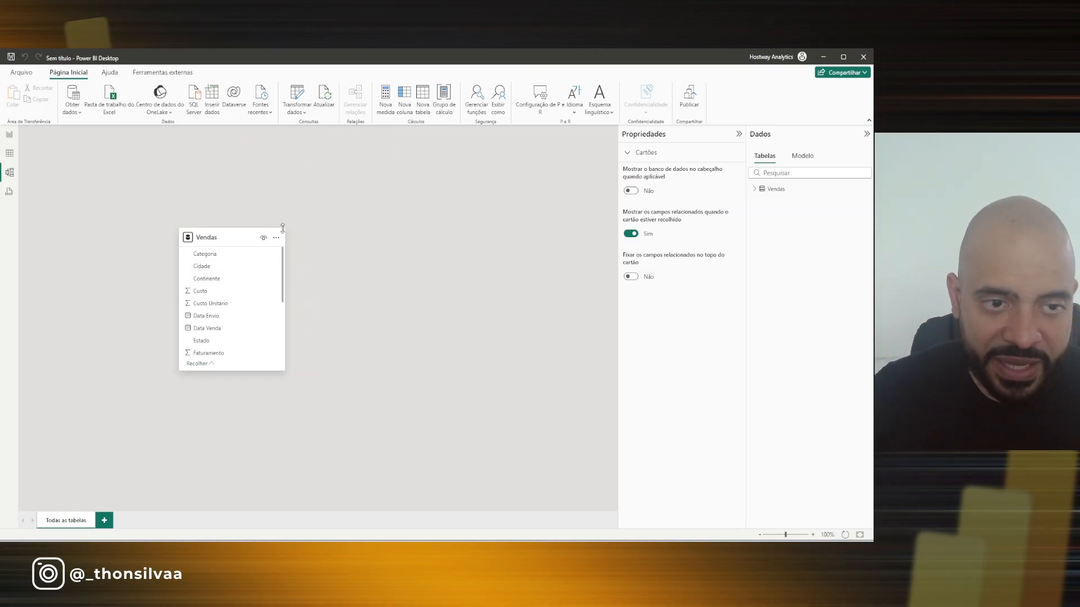
Look at the DAX query view and return to the report view
click(9, 192)
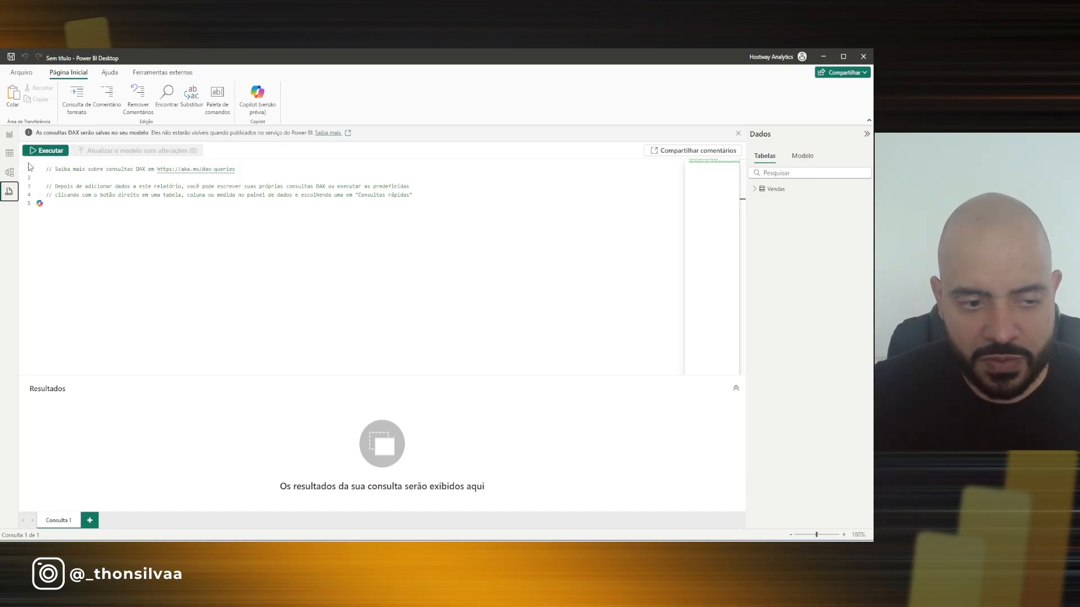
click(12, 138)
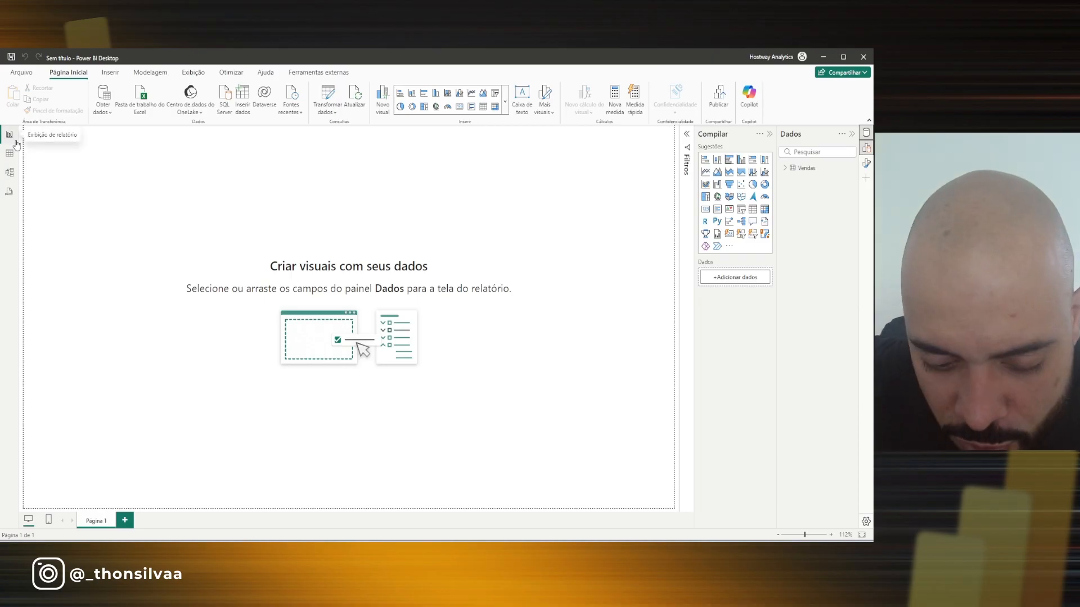
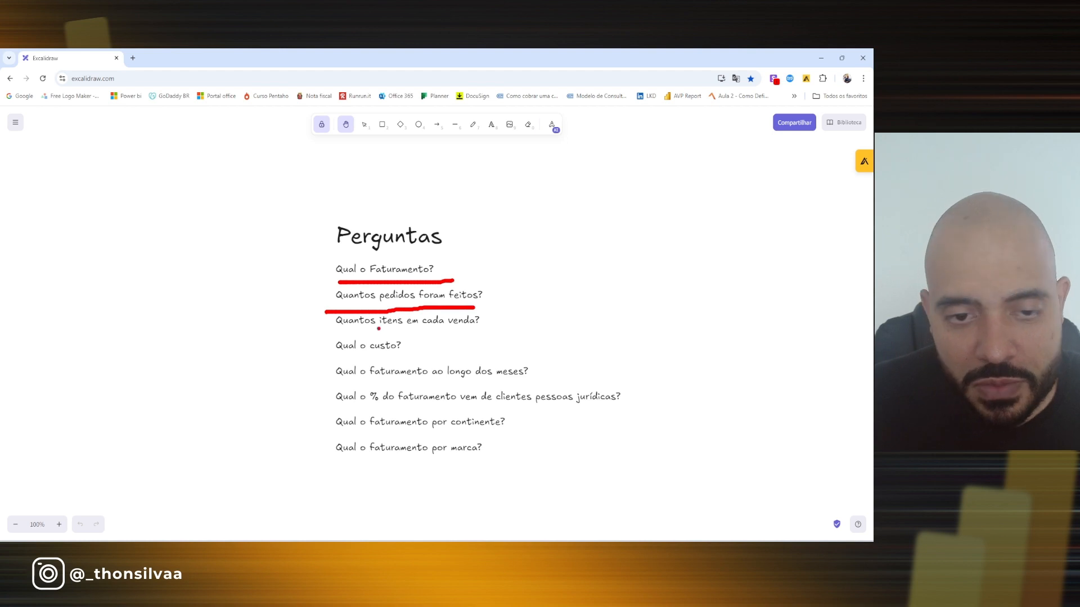
Underline the Excalidraw questions about items per sale, cost and revenue over the months, and switch back to Power BI Desktop
drag(337, 331, 454, 327)
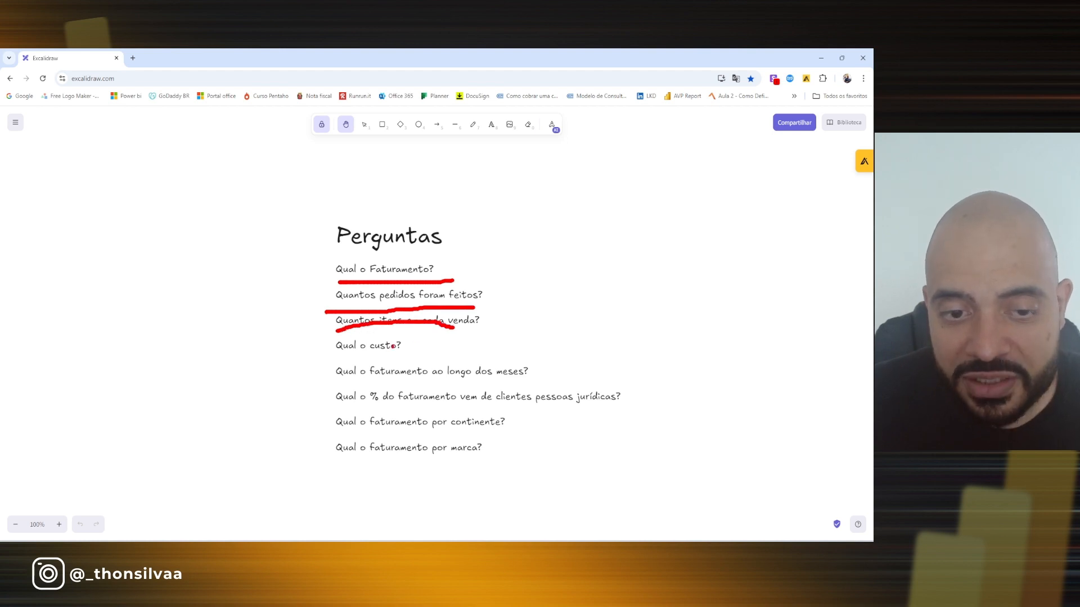
drag(331, 358, 403, 357)
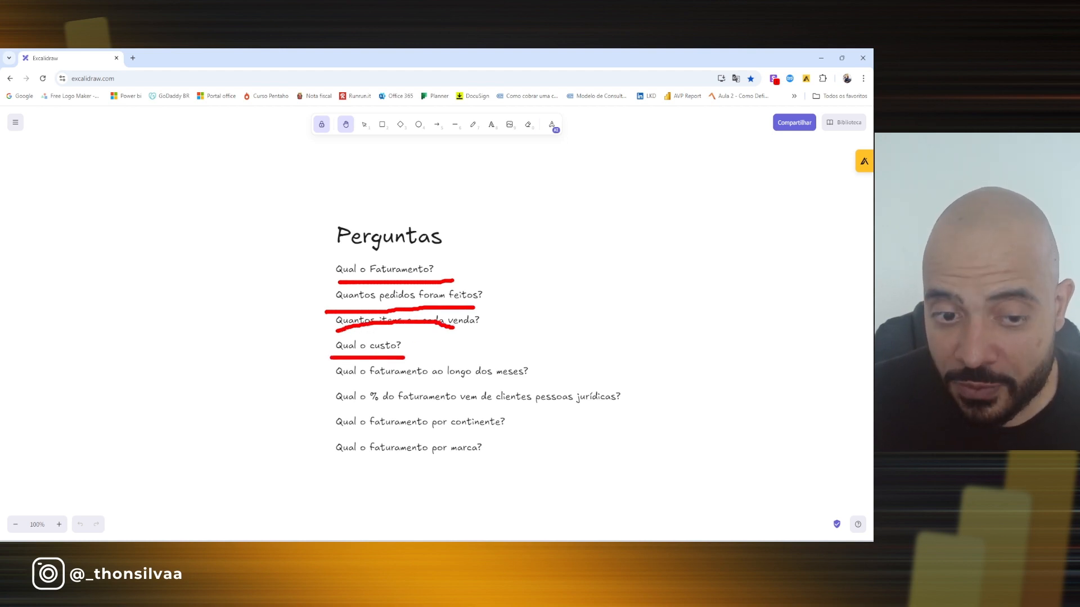
drag(339, 383, 519, 382)
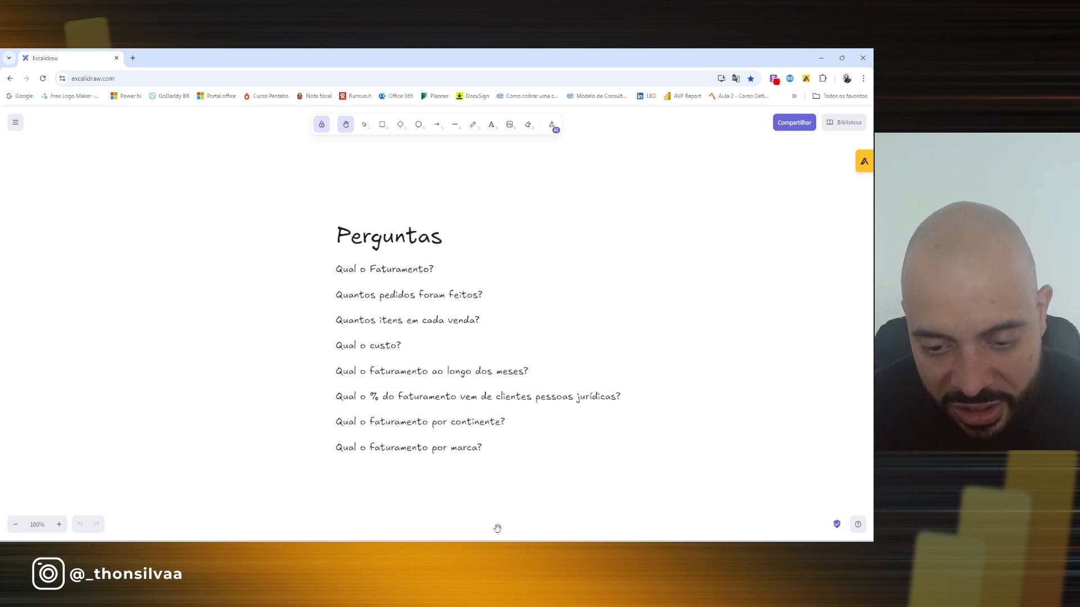
key(alt+Tab)
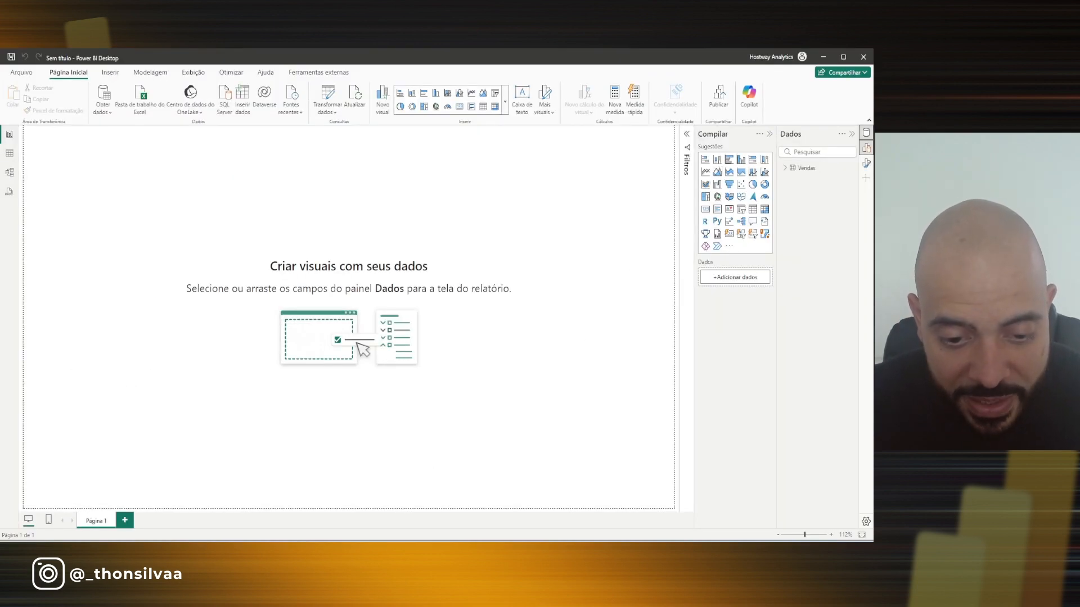
Switch to File Explorer, open Relatório de Vendas_Gabarito.pbix from the #1 - Power BI do Zero folder, and minimize File Explorer
key(super+e)
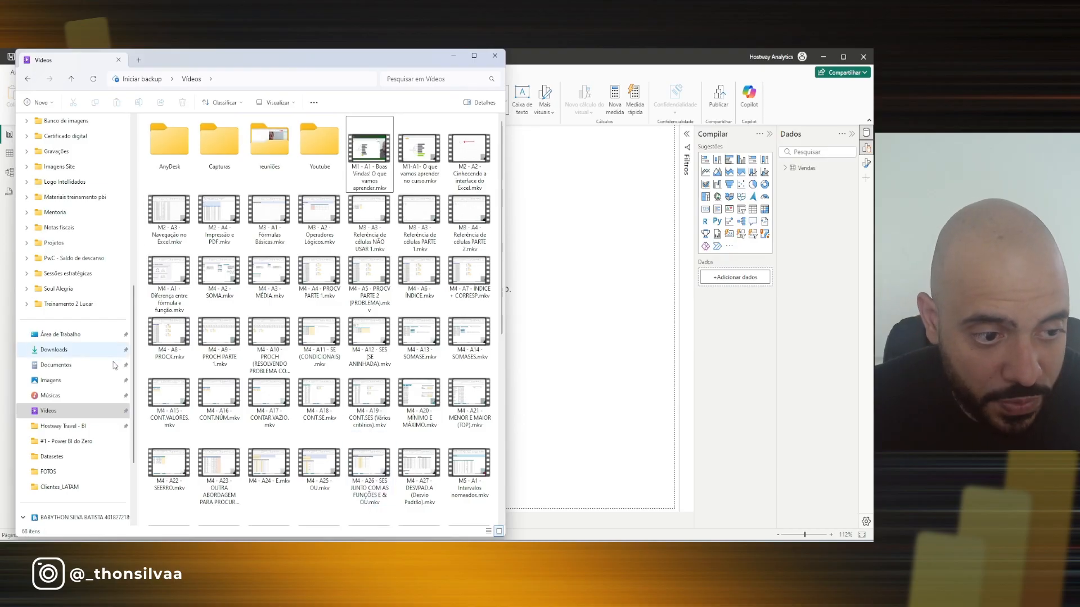
click(59, 439)
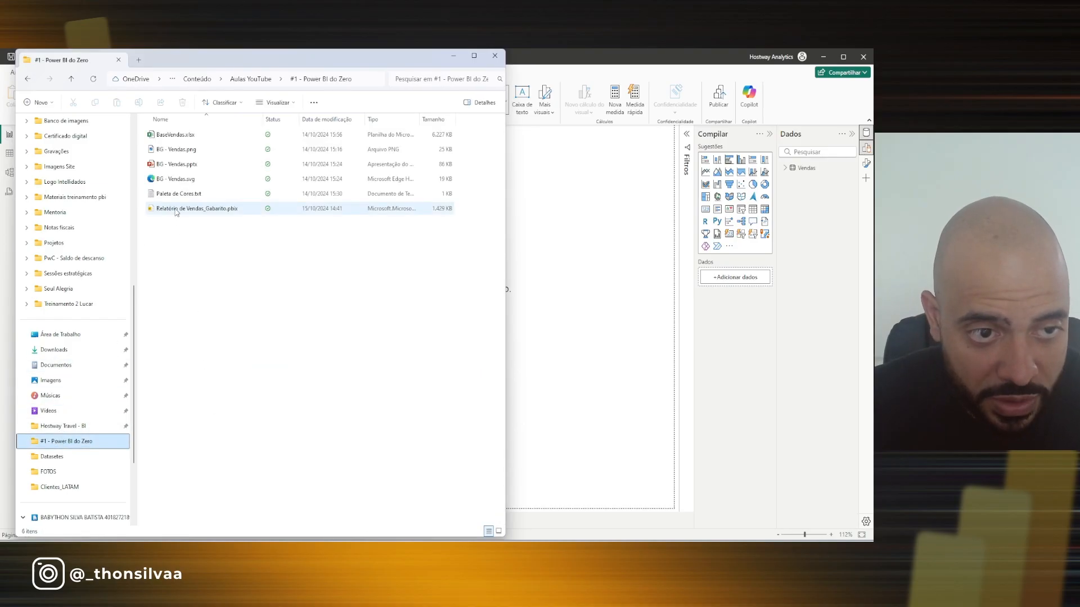
click(183, 210)
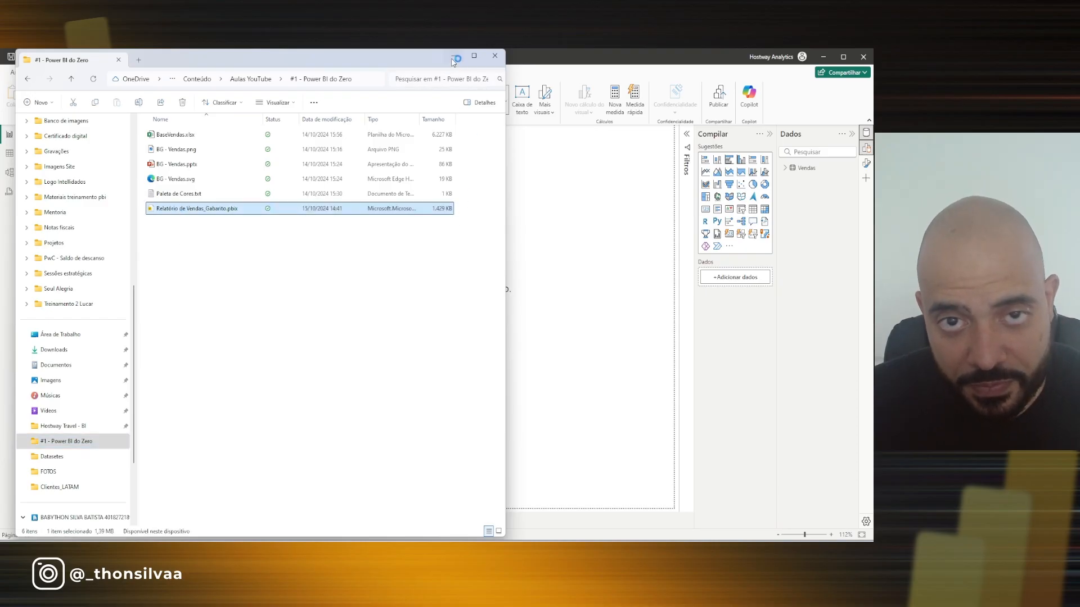
click(453, 57)
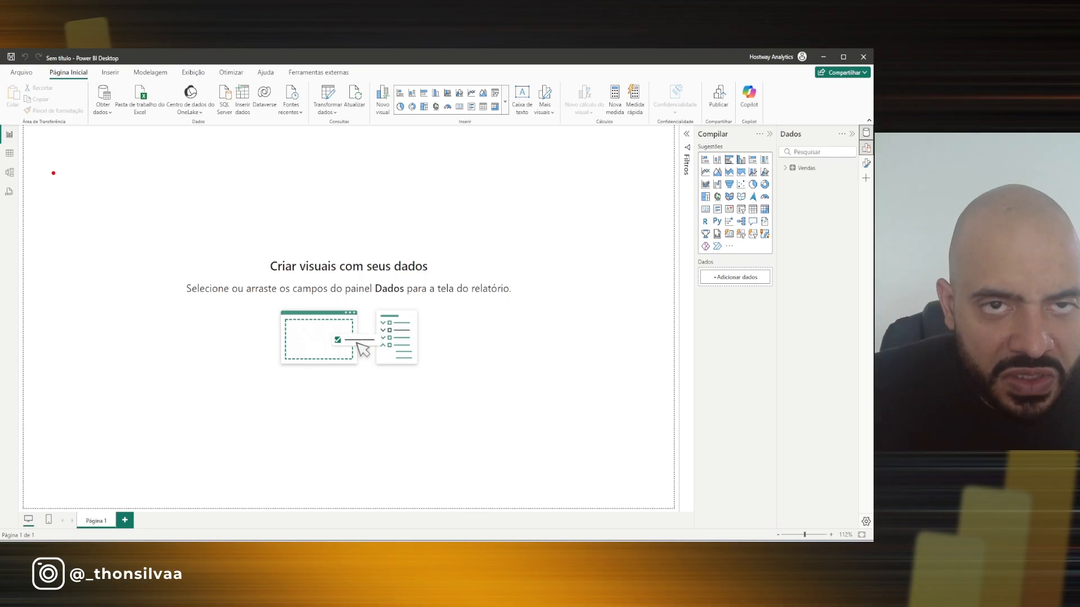
Annotate the blank report page with a red rectangle containing a horizontal line, and clear the annotation
mouse_move(48, 167)
mouse_down()
mouse_move(94, 212)
mouse_move(236, 214)
mouse_move(212, 224)
mouse_up()
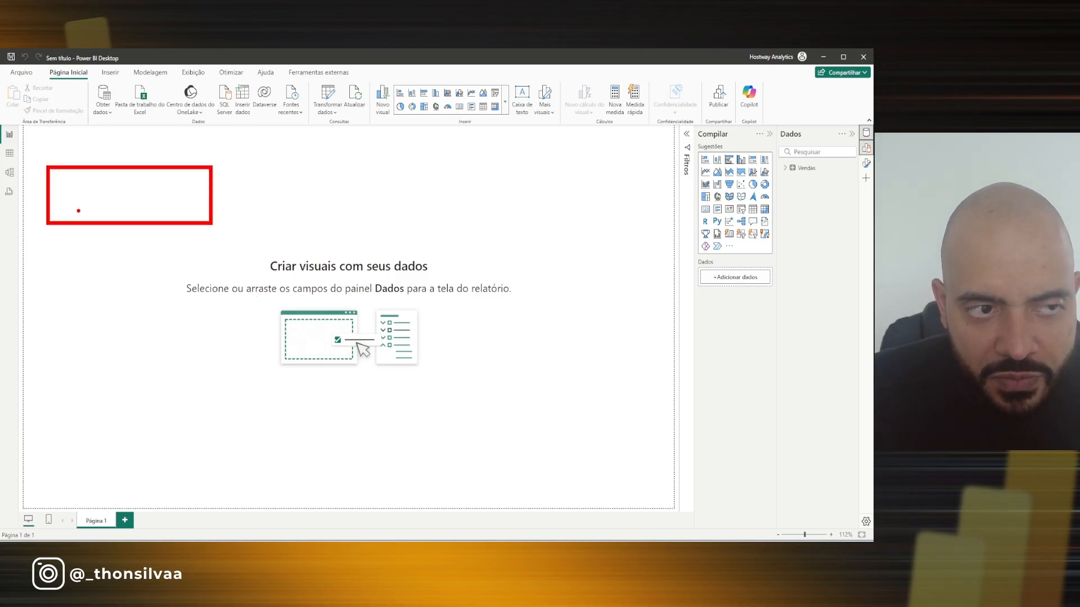
drag(73, 207, 156, 204)
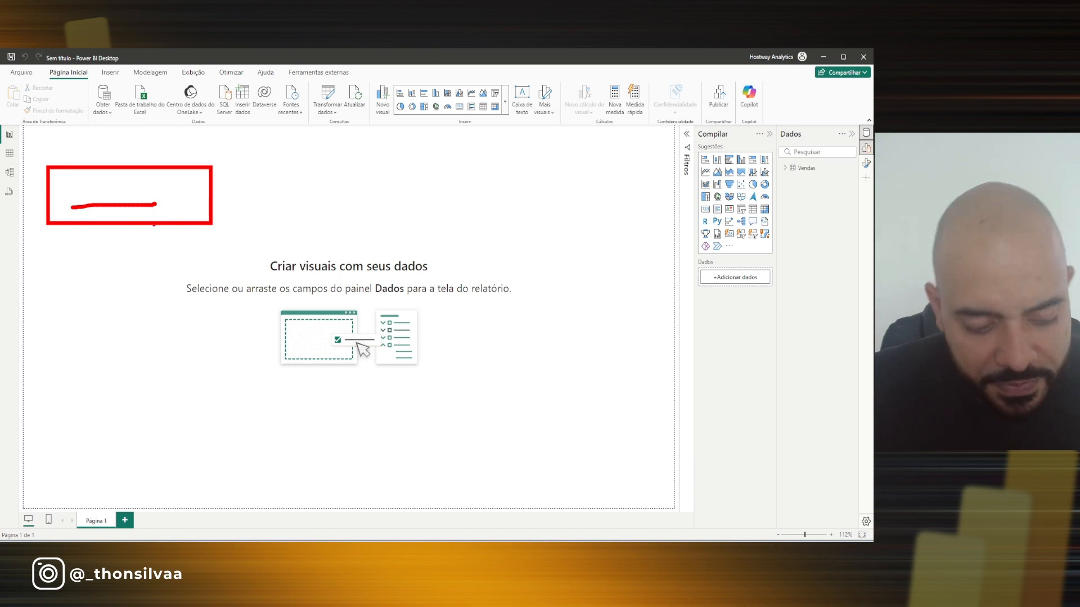
key(Escape)
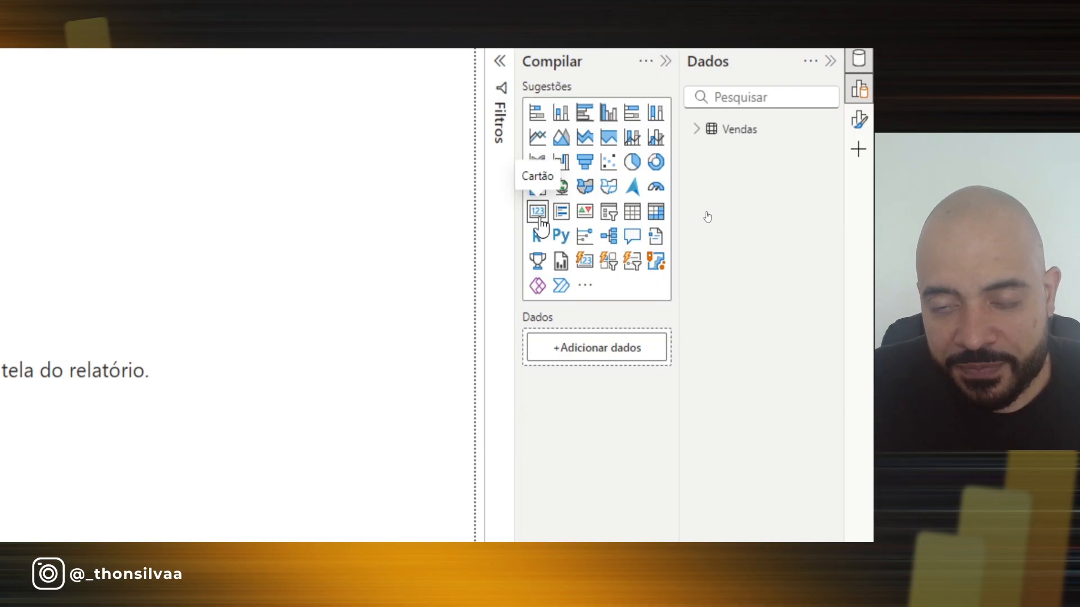
Add an empty Cartão visual to Página 1 and move it away from the page's upper-left corner
click(539, 217)
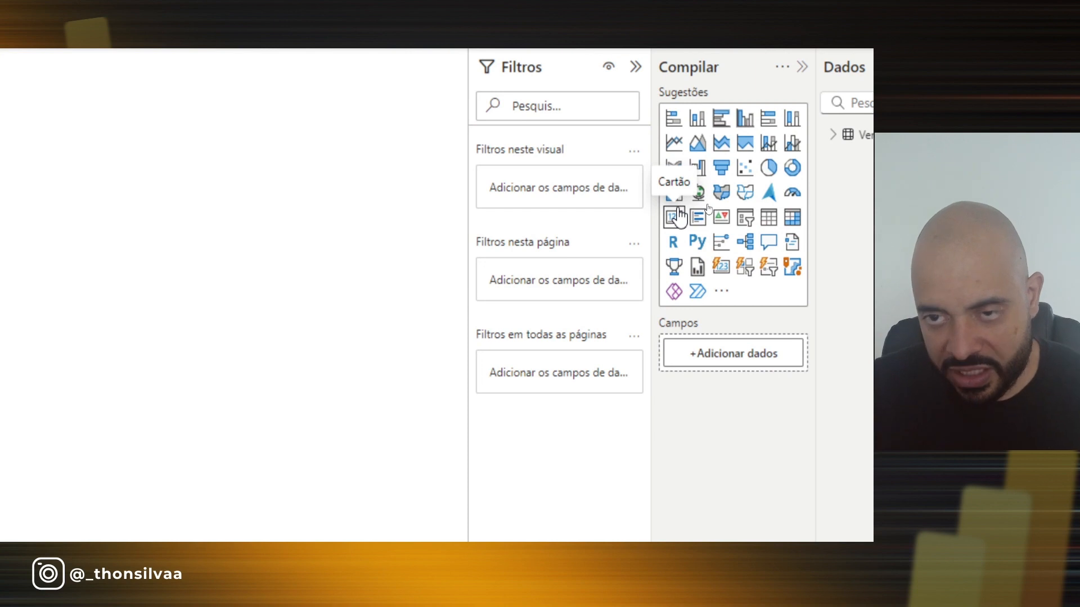
click(678, 216)
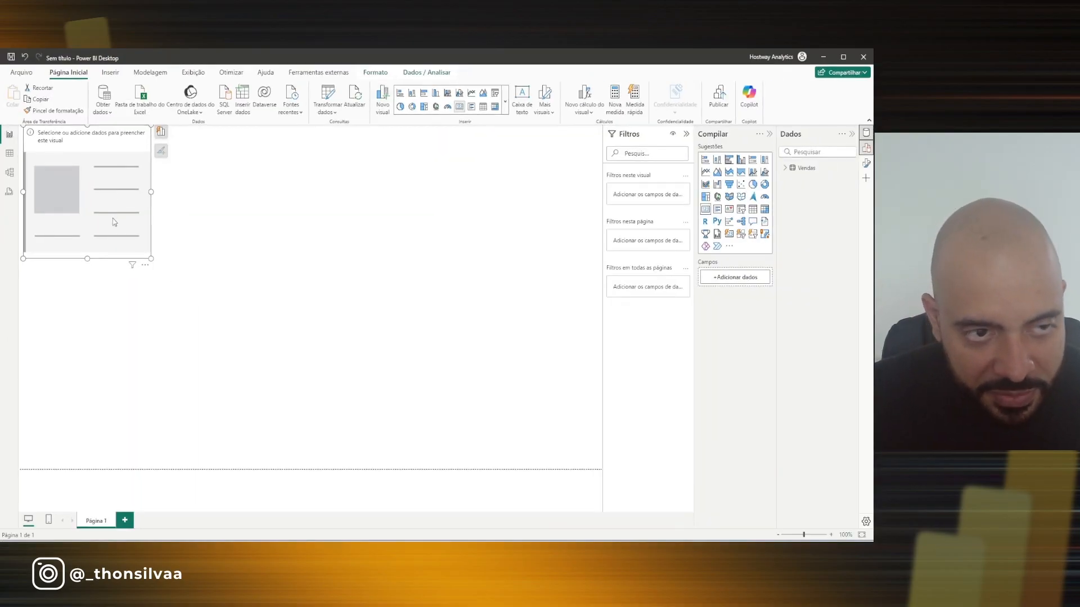
drag(102, 211, 190, 238)
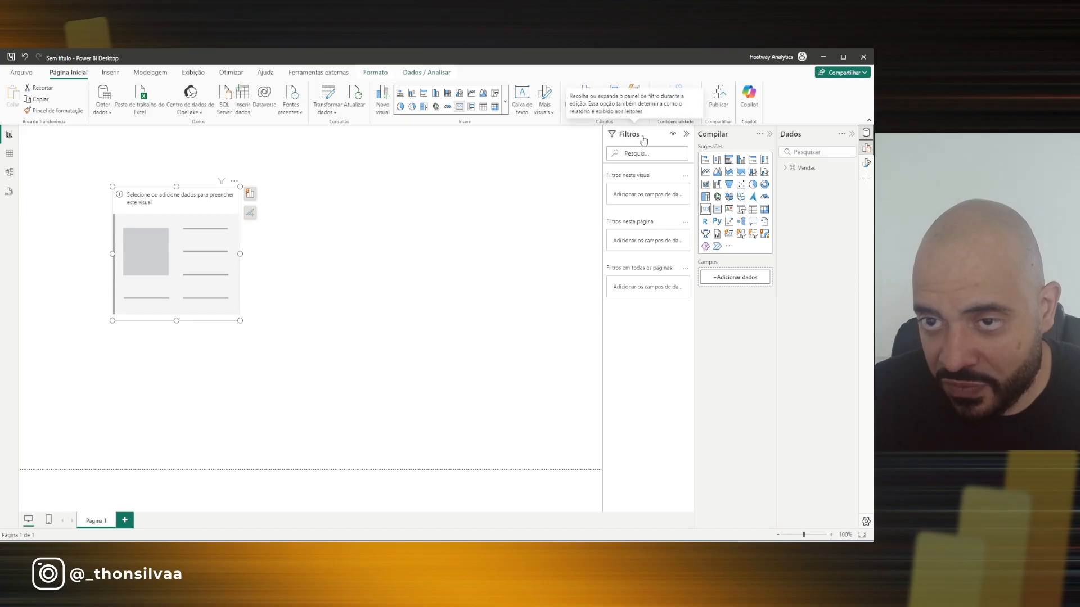
Collapse the Filtros pane and move the empty card closer to the middle of the page
click(687, 135)
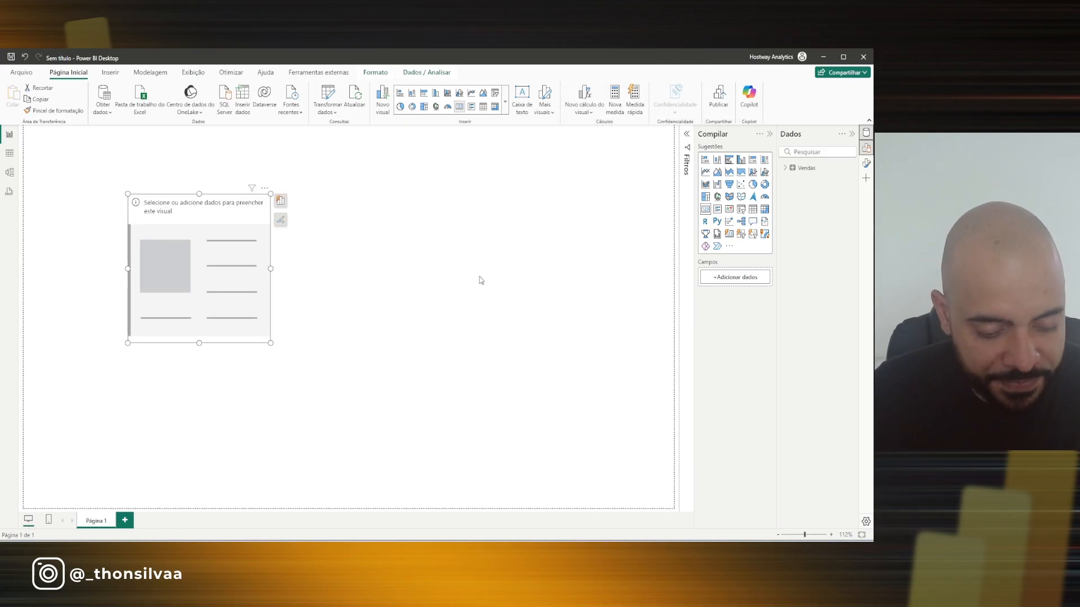
drag(145, 278, 250, 273)
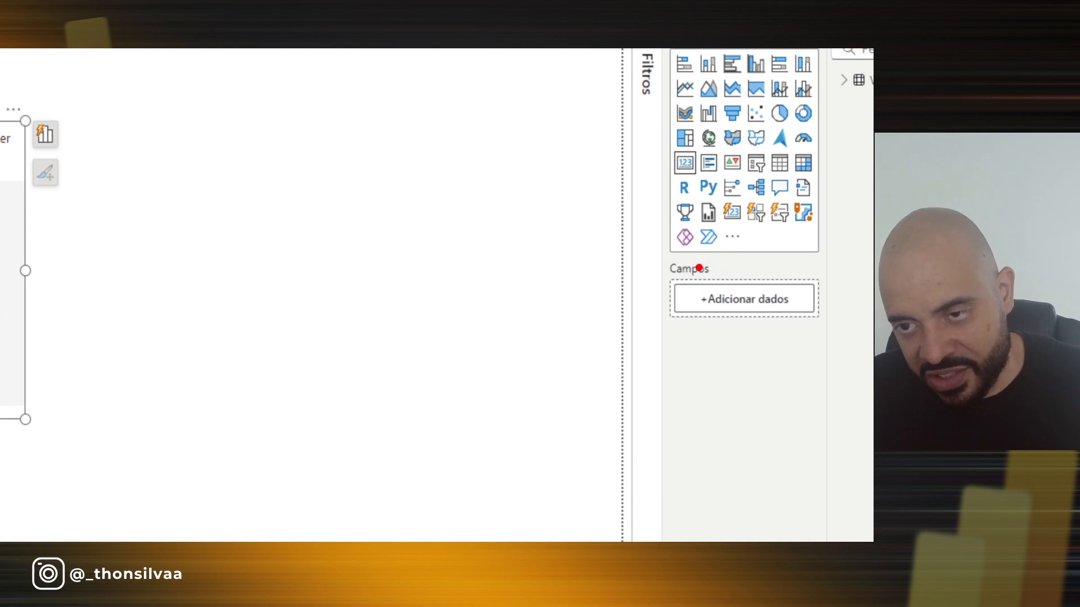
Fill the card with the Faturamento field from the Vendas table, and frame its value with a temporary red rectangle
mouse_move(659, 253)
mouse_down()
mouse_move(782, 349)
mouse_move(812, 437)
mouse_move(814, 513)
mouse_up()
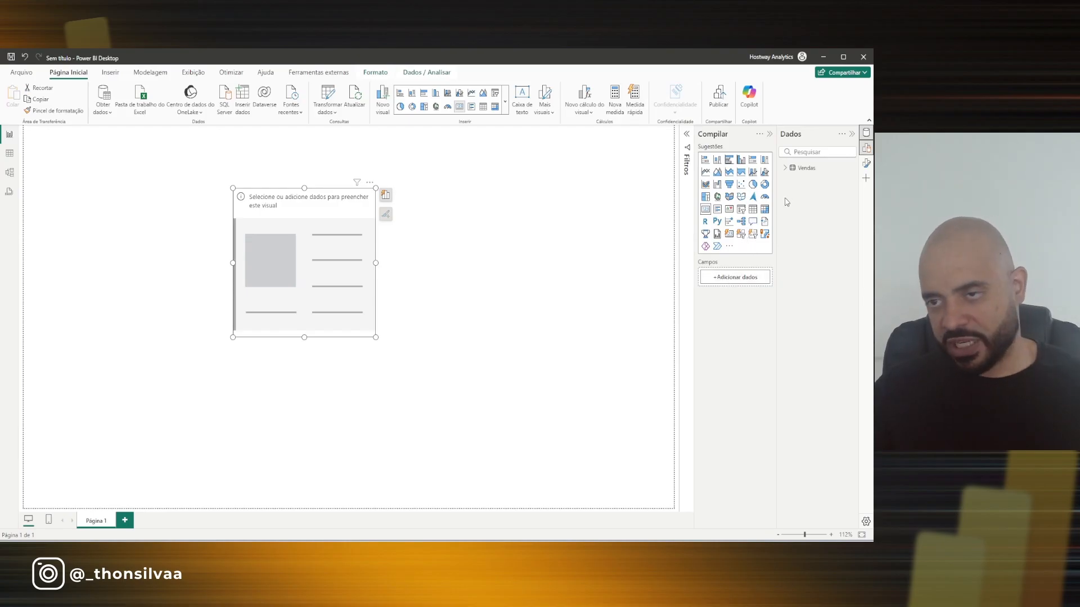
click(785, 169)
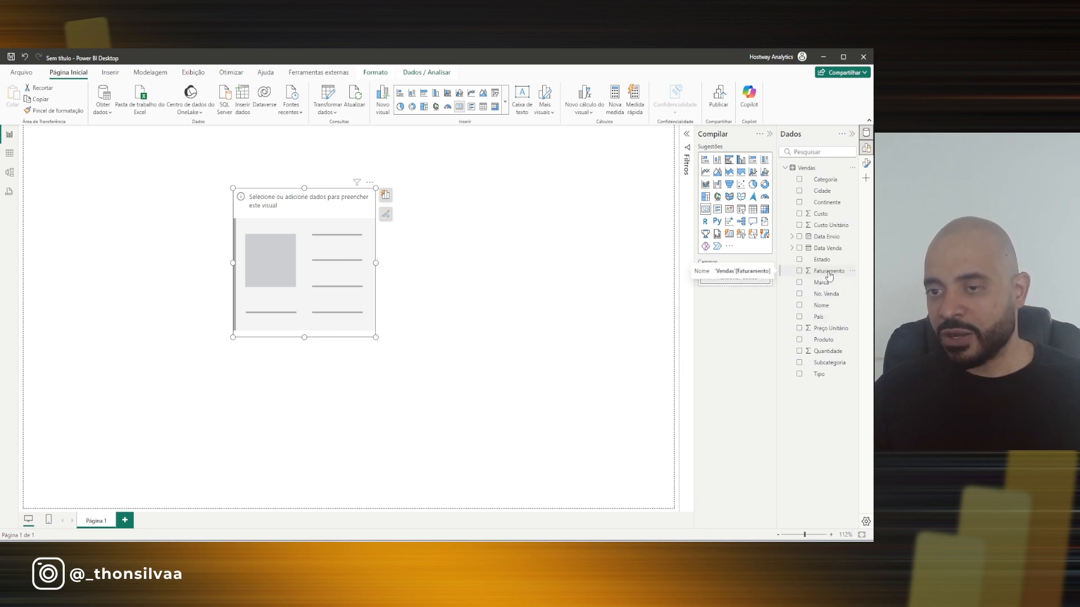
drag(829, 275, 748, 284)
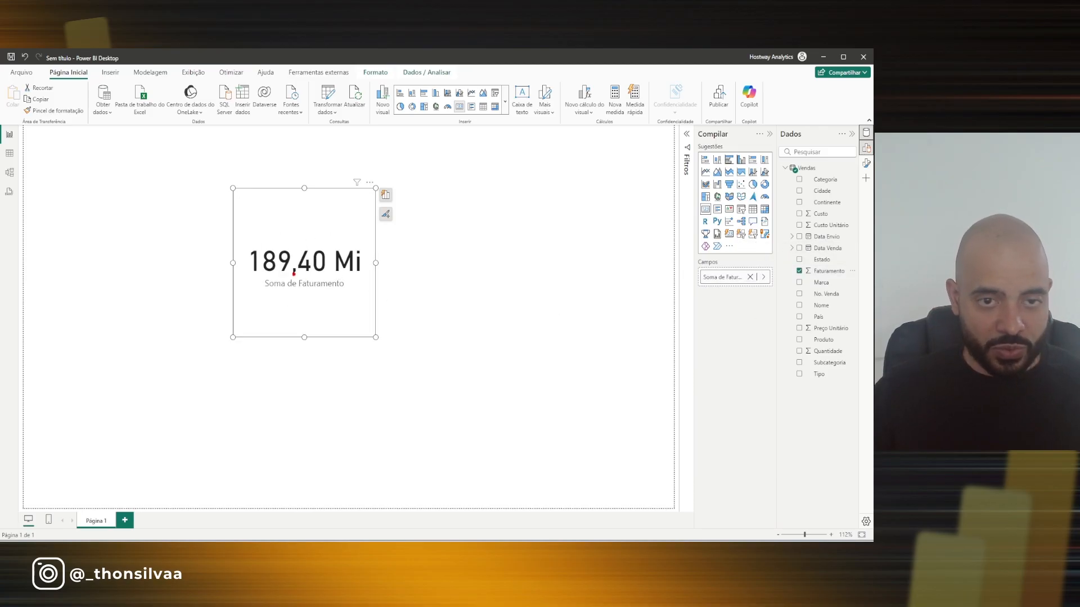
mouse_move(216, 222)
mouse_down()
mouse_move(271, 275)
mouse_move(385, 297)
mouse_up()
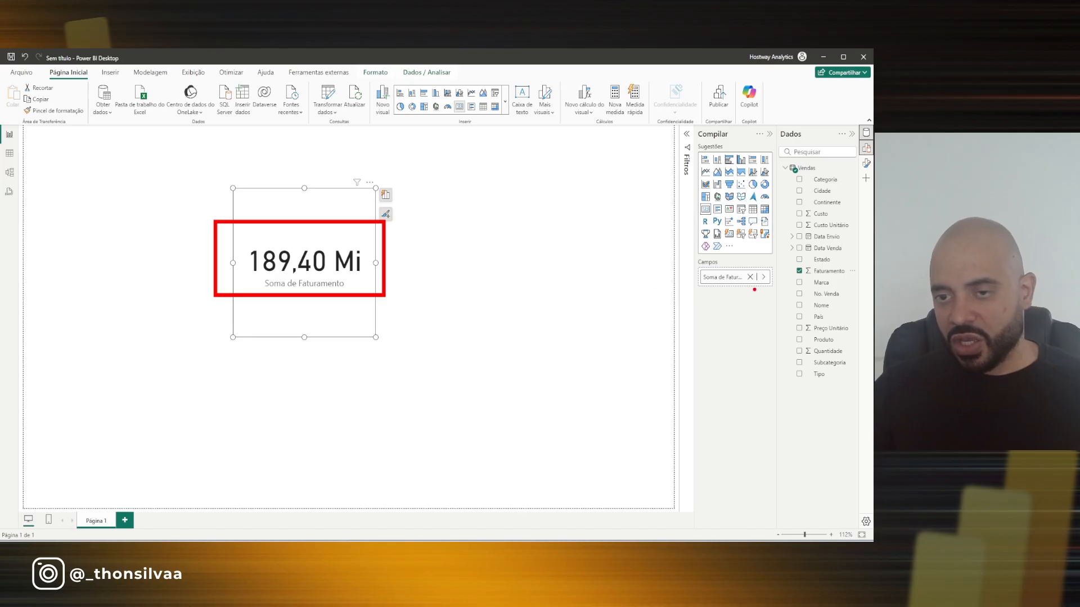
key(Escape)
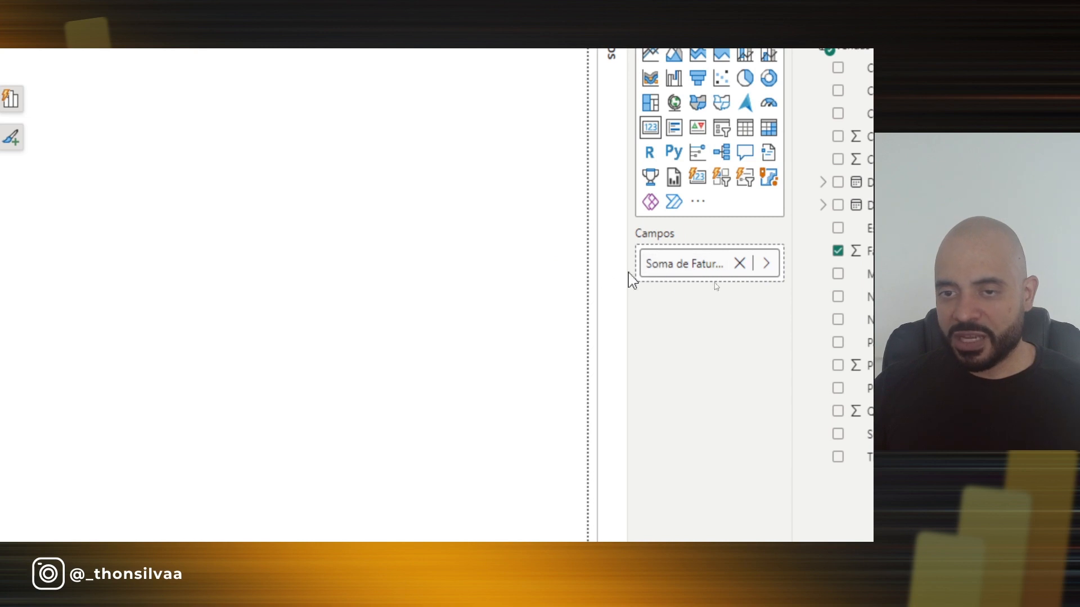
Examine the Campo and Resumo choices of the card's Faturamento field, and select Soma as the summary
click(758, 266)
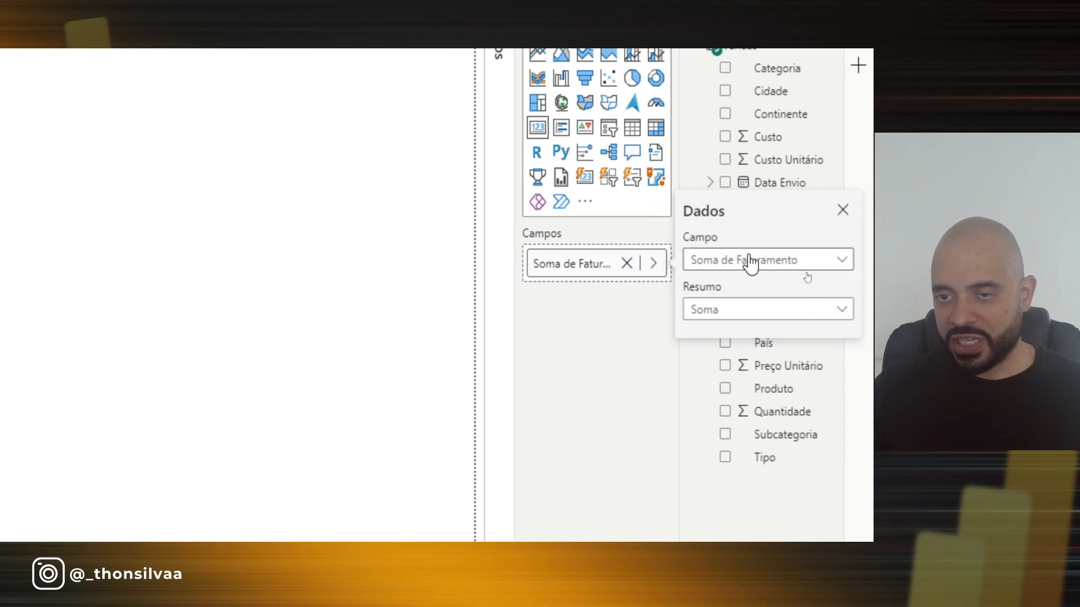
click(775, 269)
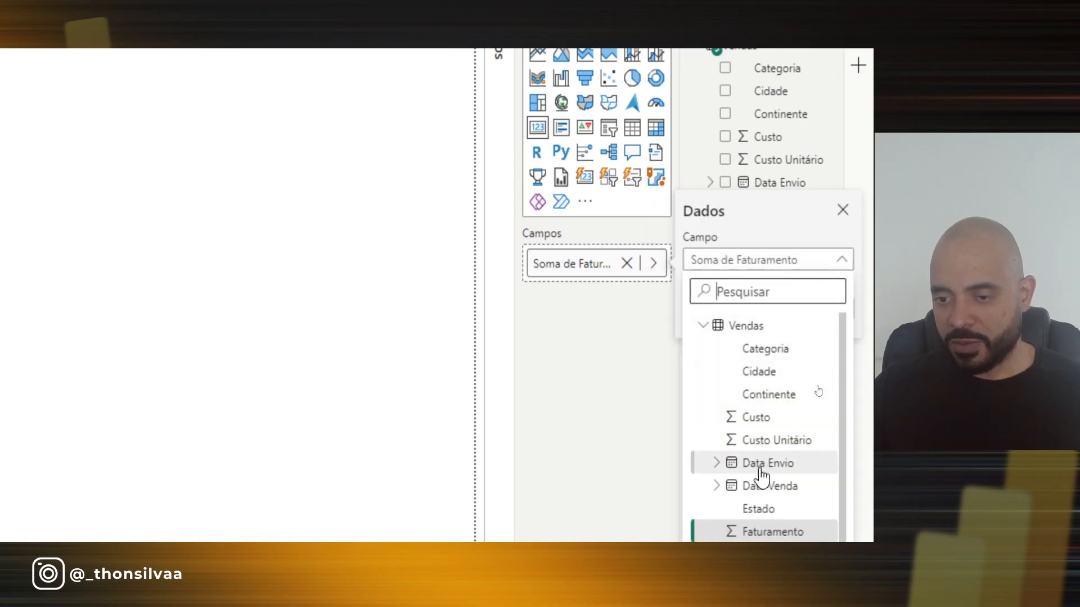
click(758, 495)
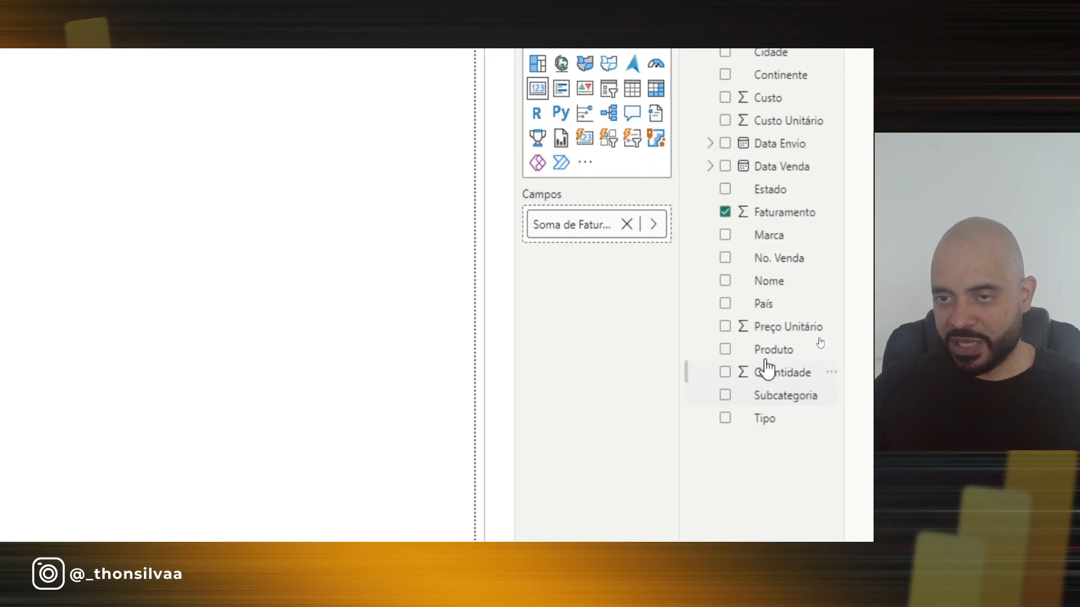
click(654, 226)
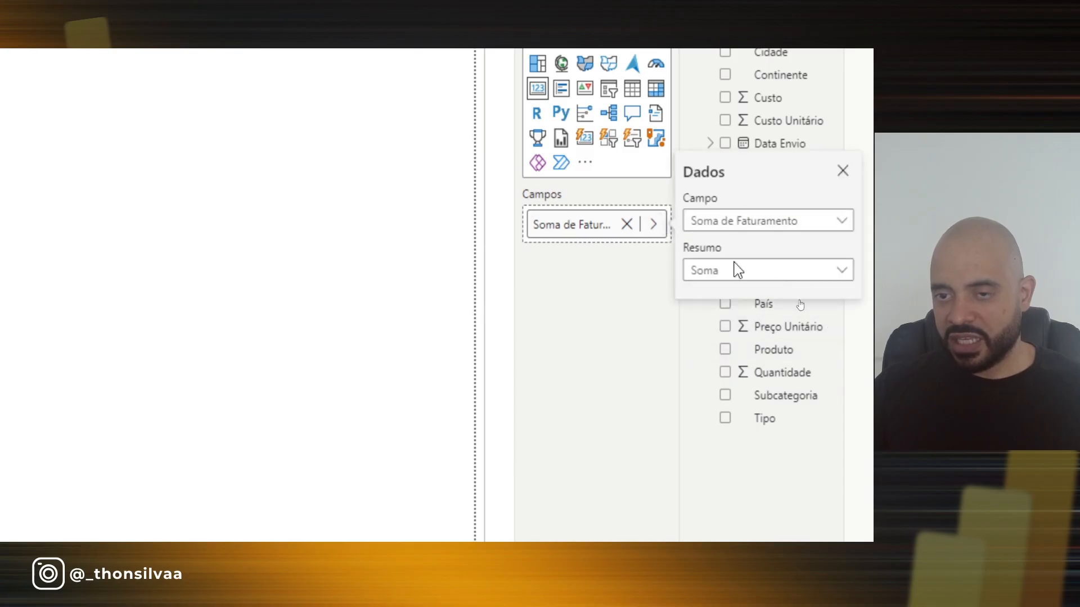
click(701, 276)
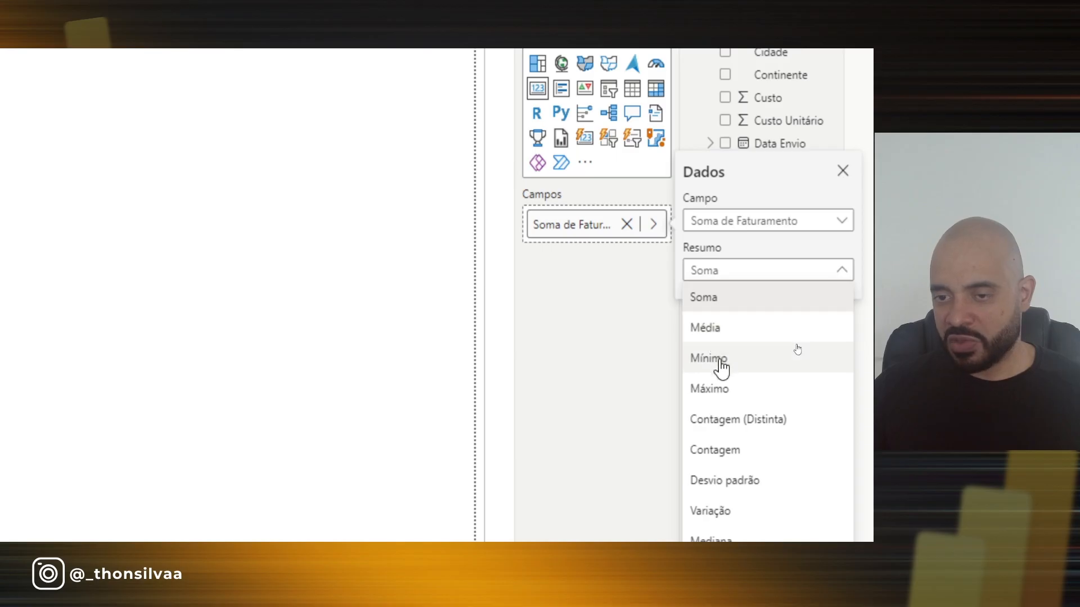
click(718, 308)
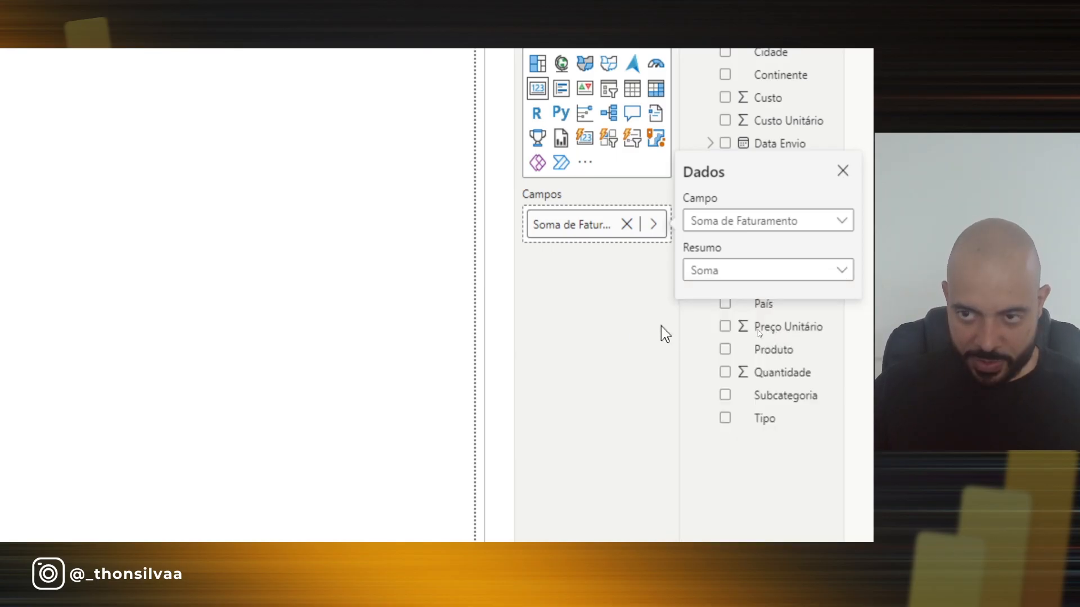
click(634, 334)
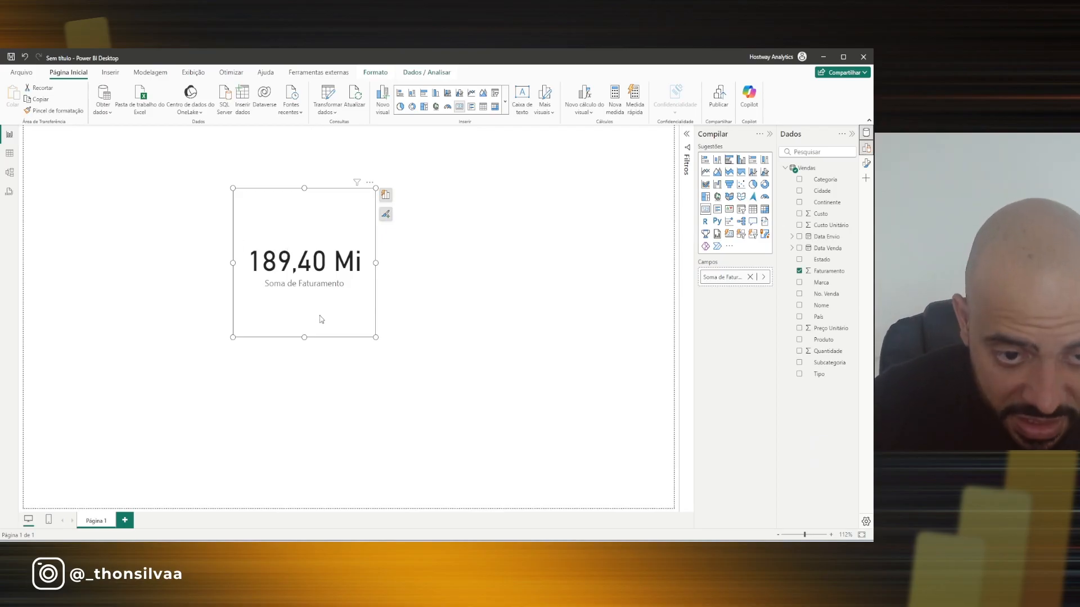
Move the Faturamento card toward the page's centre and resize it into a wider rectangle
drag(319, 324, 541, 308)
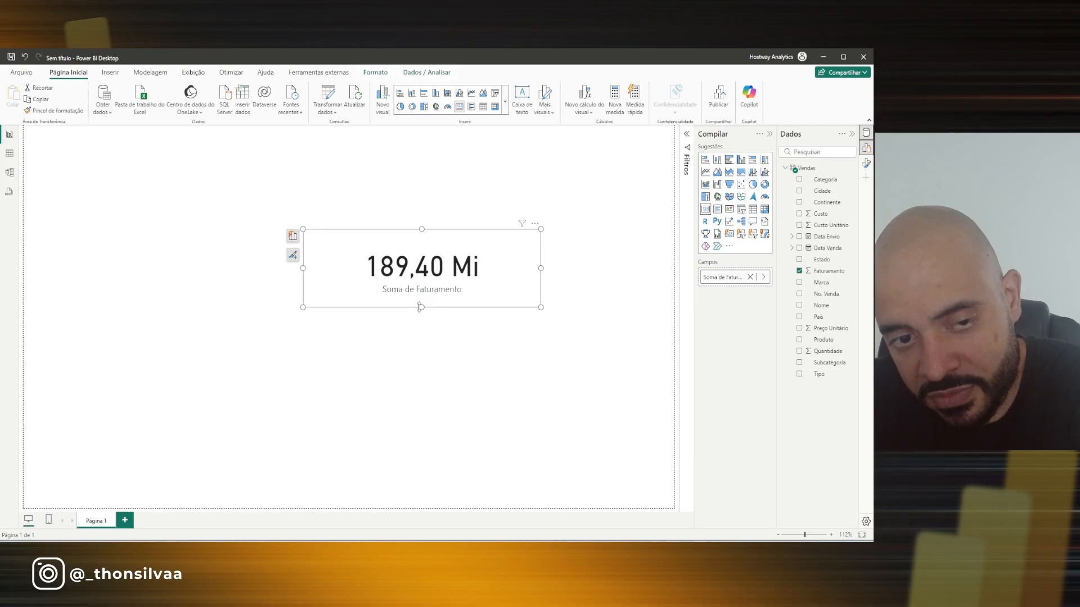
drag(420, 307, 429, 359)
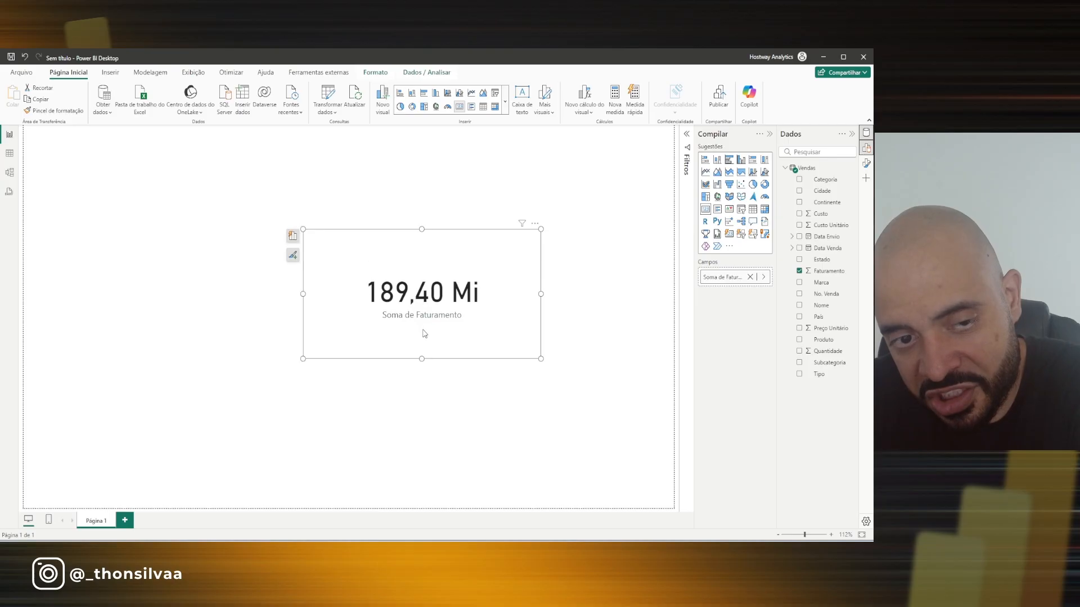
click(264, 315)
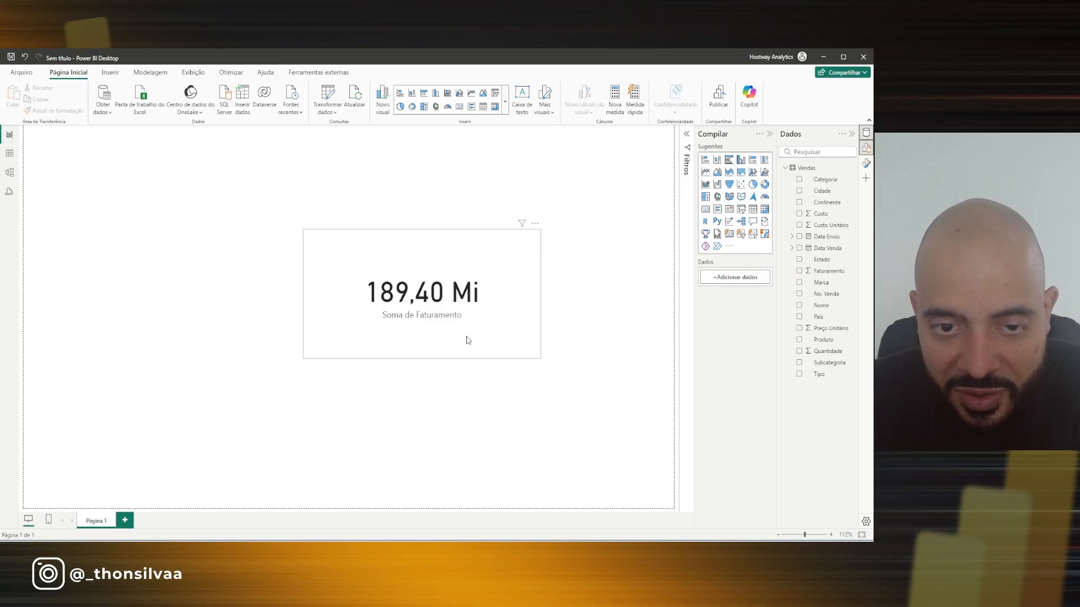
click(412, 327)
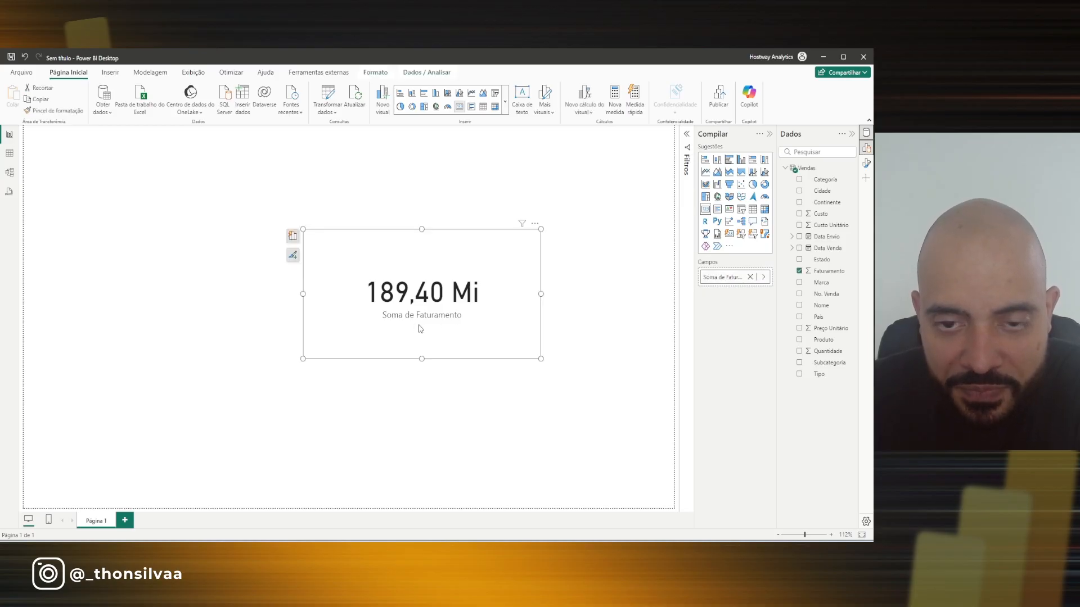
click(588, 304)
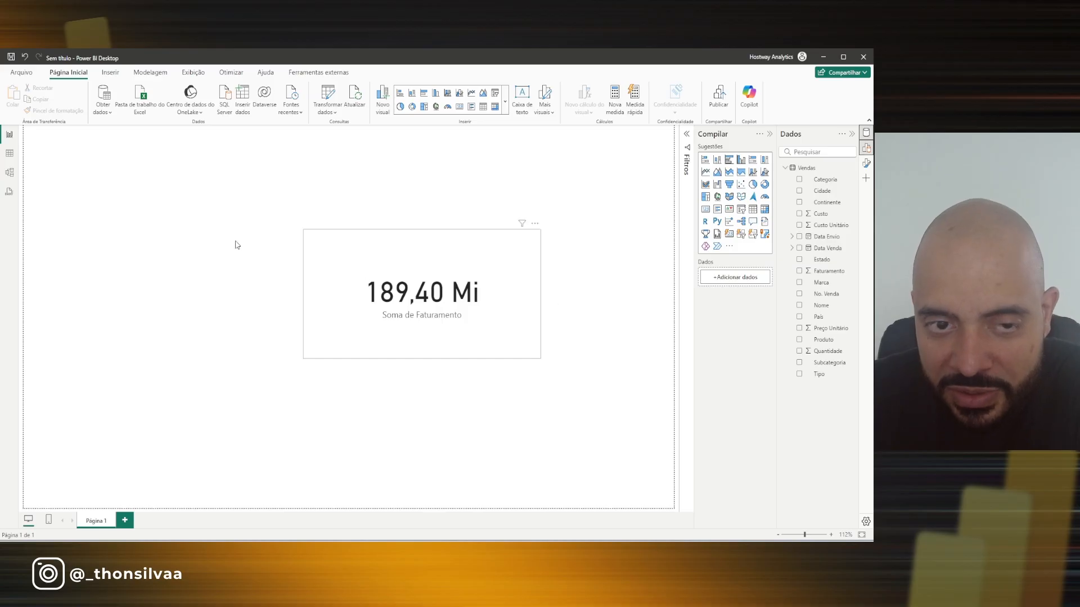
Show the Formato pane and compare the formatting options of the Faturamento card with those of the page
click(436, 353)
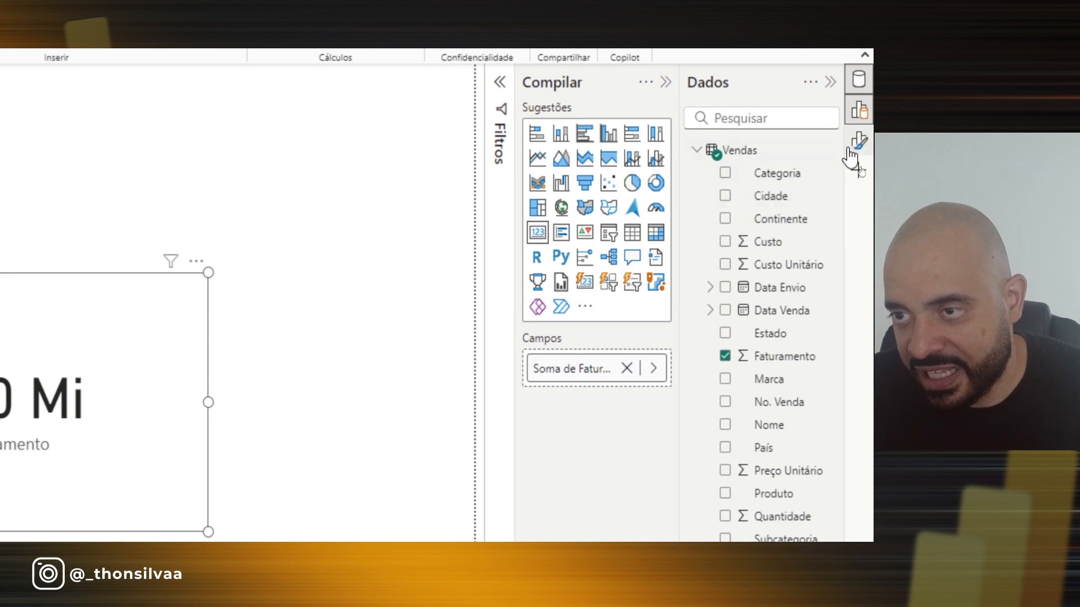
click(851, 149)
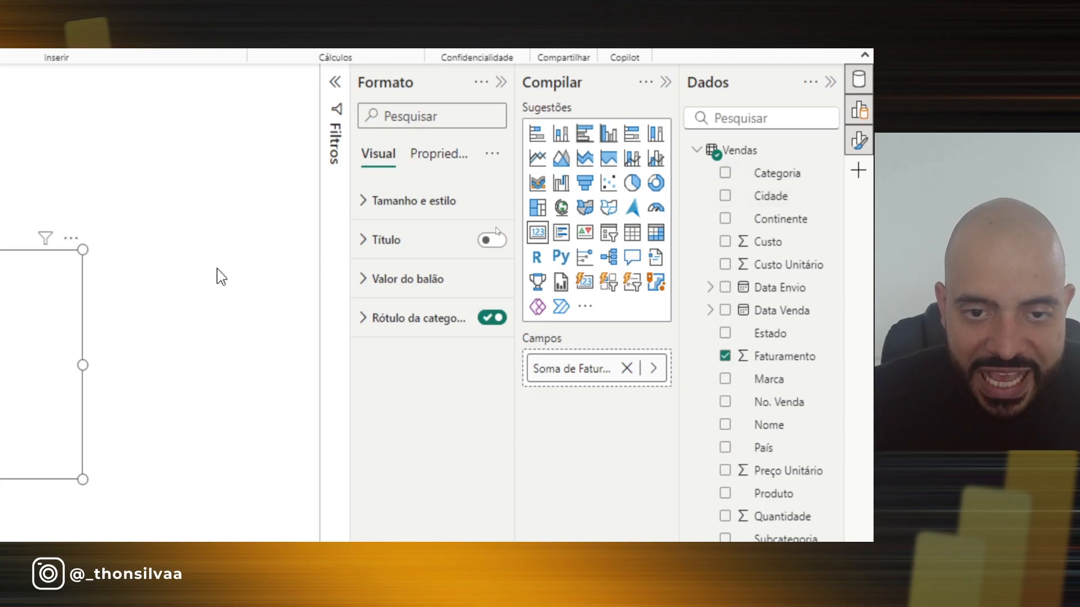
drag(220, 306, 366, 212)
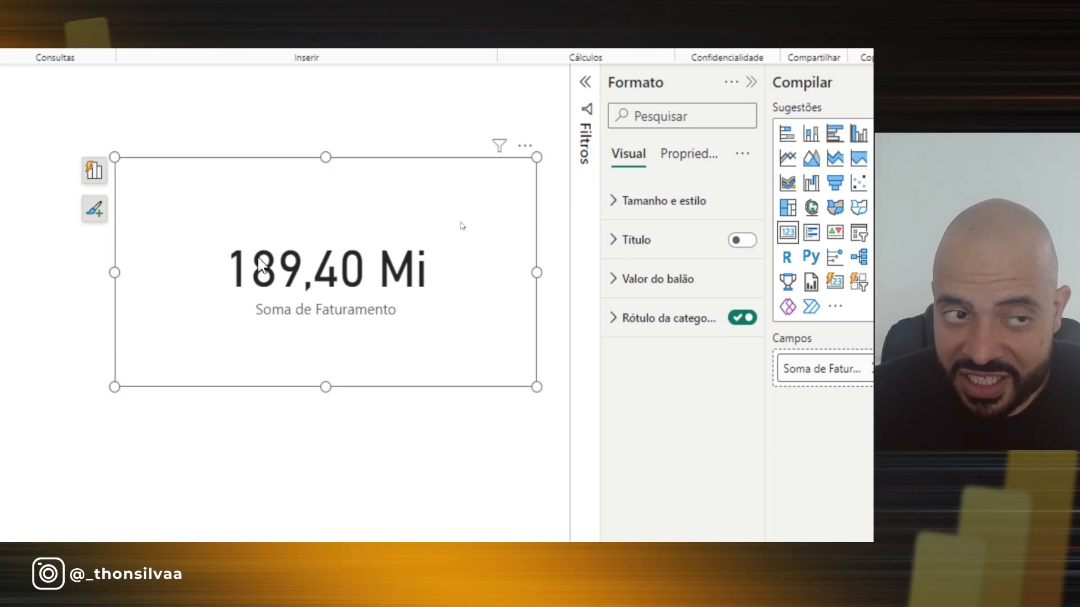
click(428, 423)
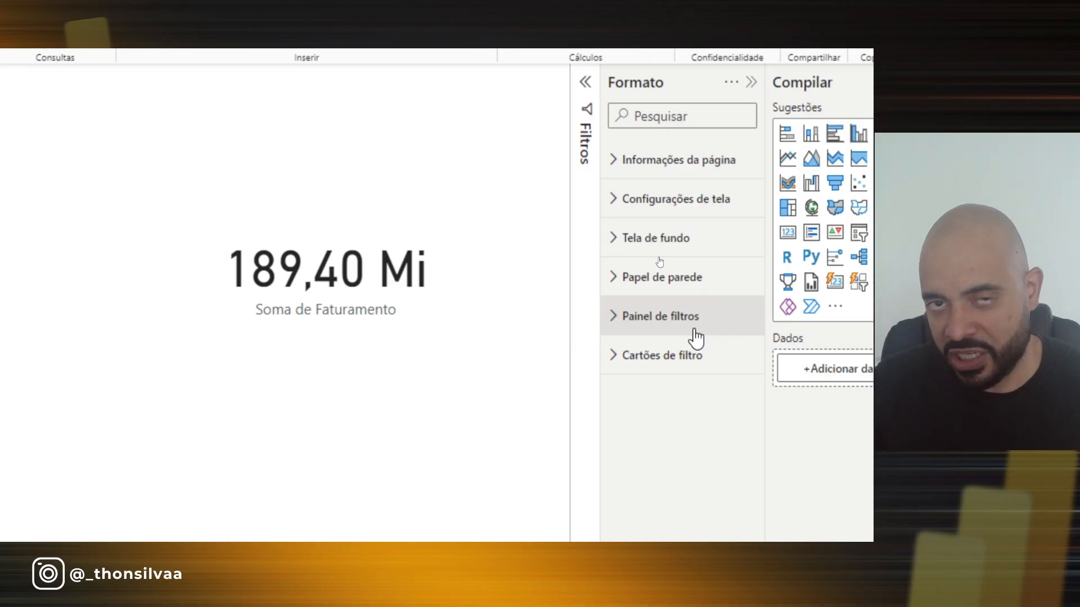
click(362, 259)
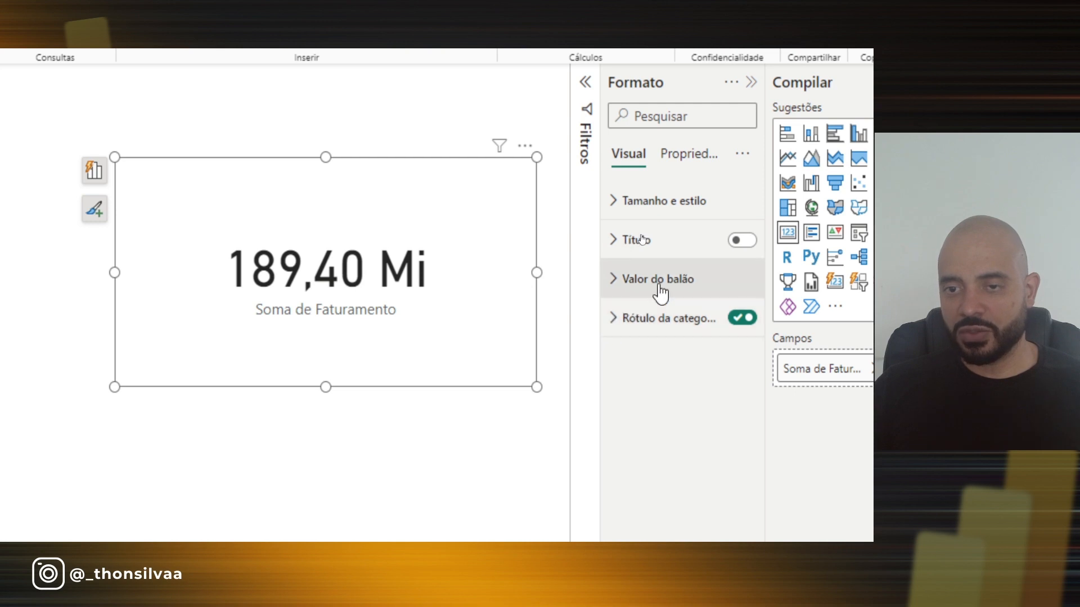
Set the card's Valor do balão colour to a medium indigo-blue theme shade and look through its font list
click(613, 283)
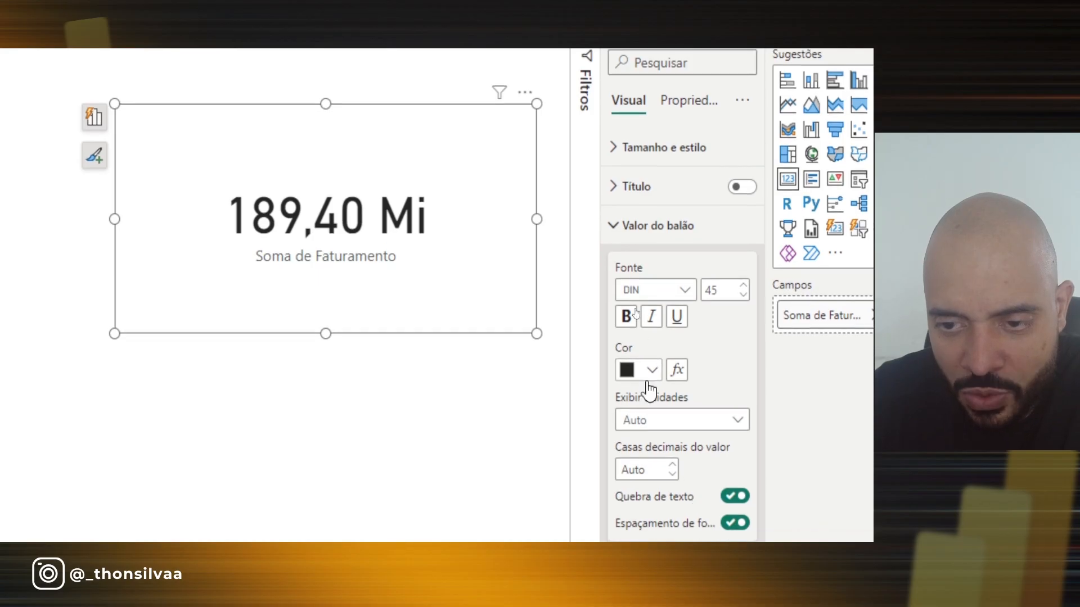
click(646, 376)
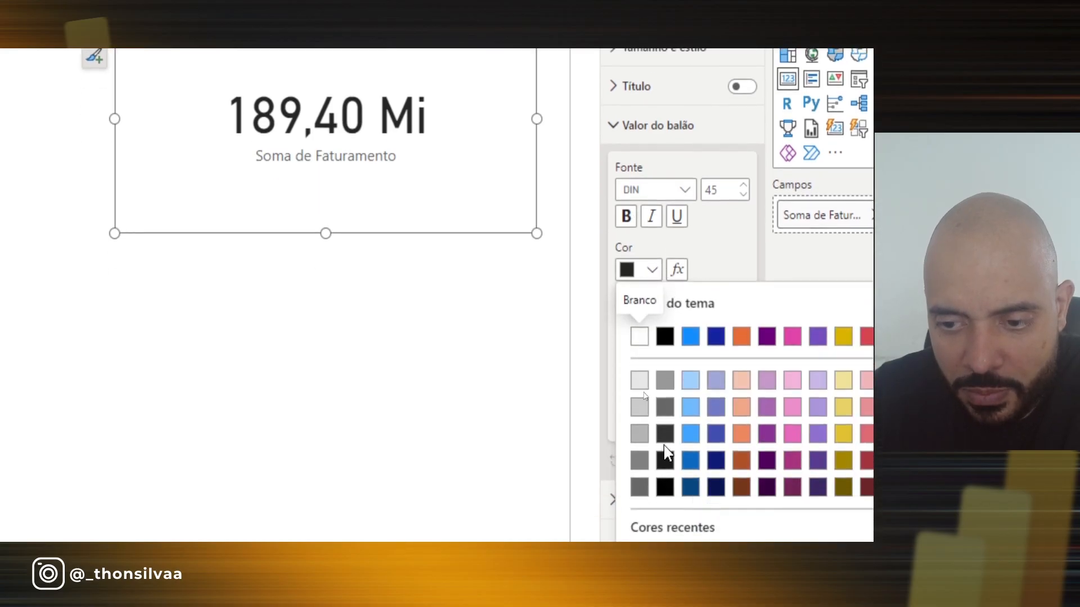
click(664, 433)
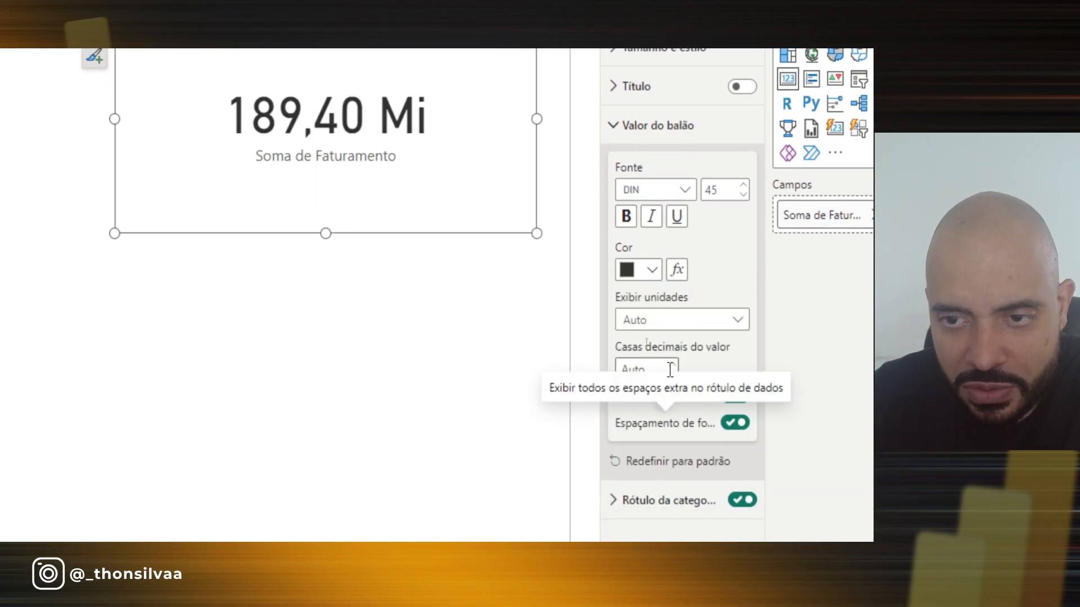
click(651, 271)
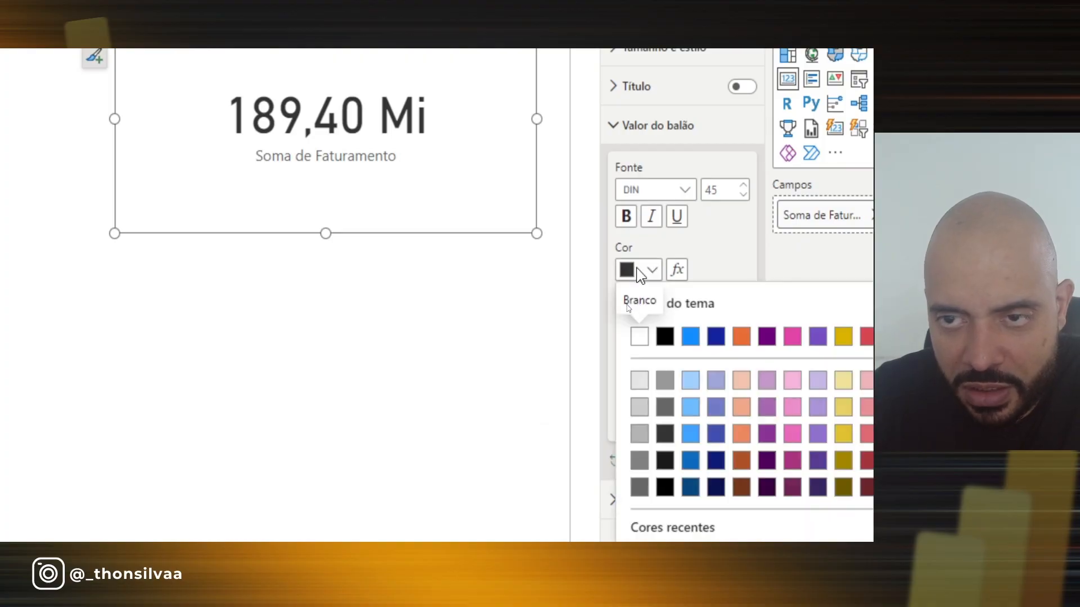
click(714, 436)
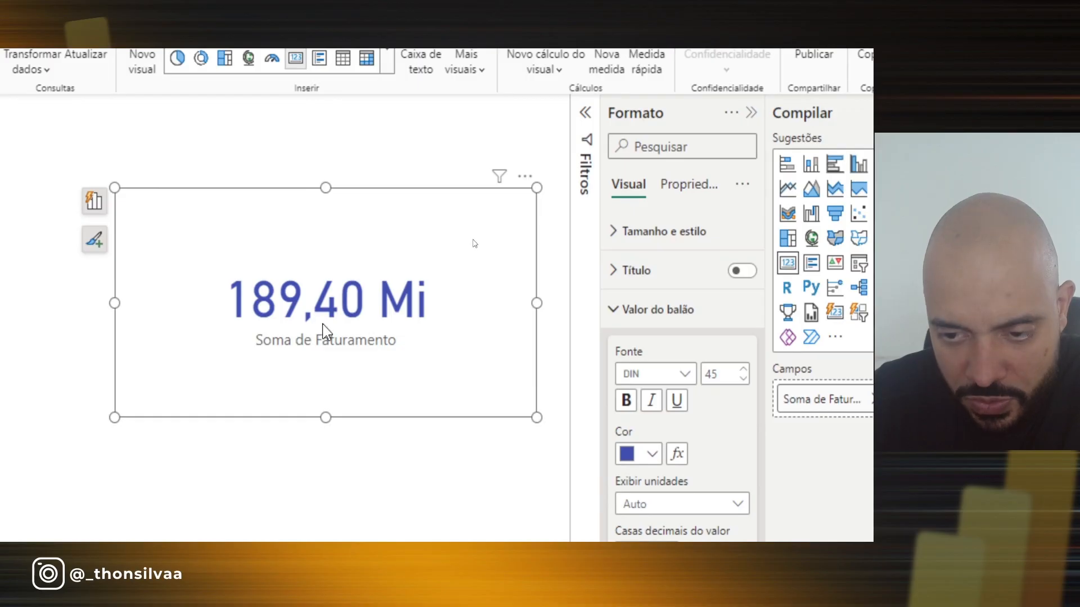
click(683, 374)
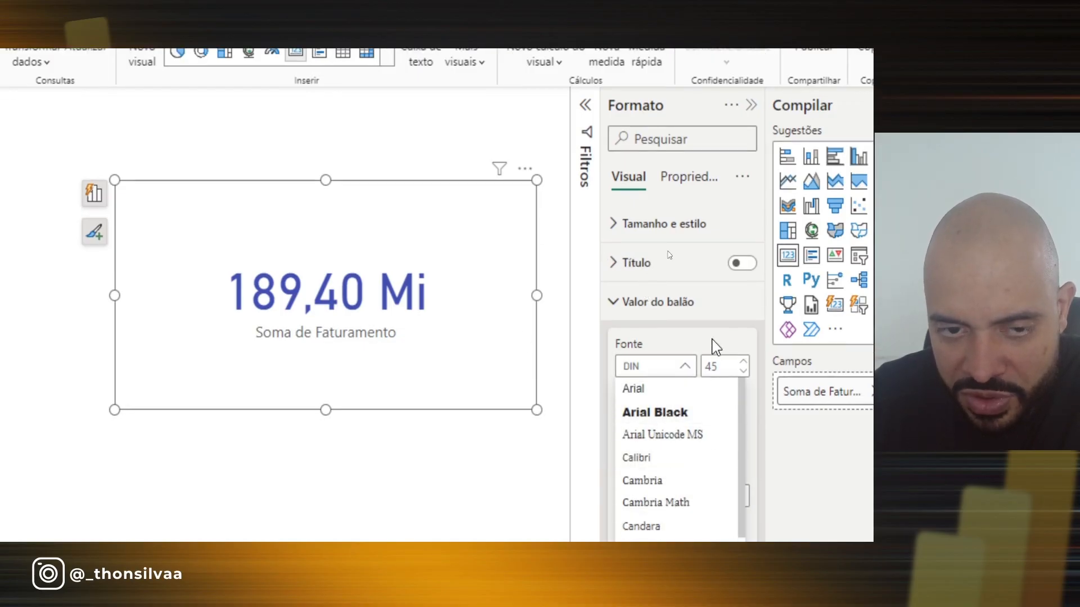
click(733, 374)
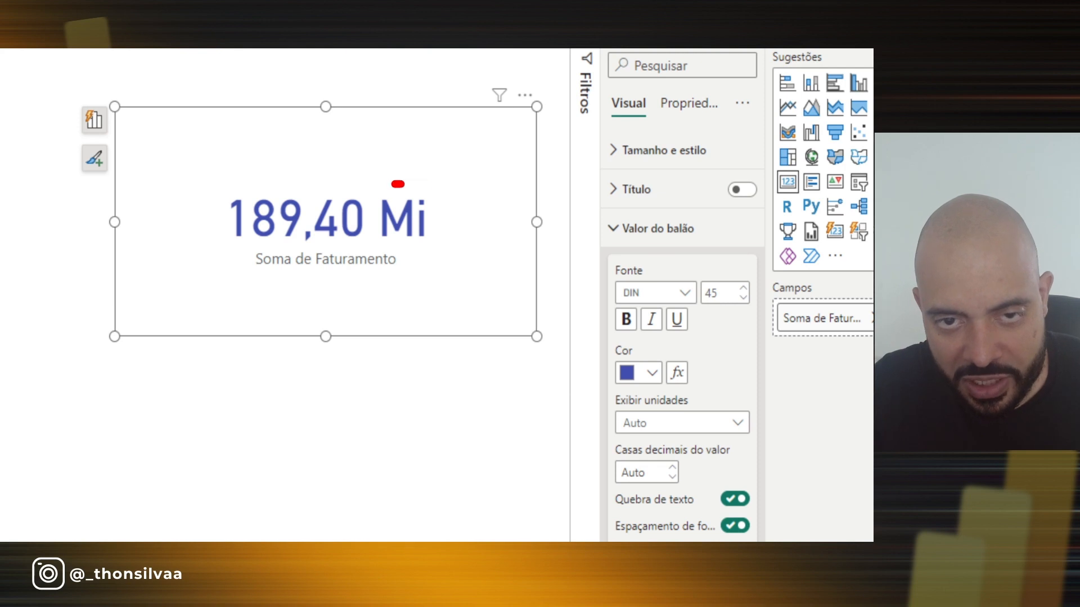
Circle the card value's Mi suffix, clear the annotation, and set Exibir unidades to Nenhum for the Valor do balão
mouse_move(403, 184)
mouse_down()
mouse_move(430, 243)
mouse_move(372, 225)
mouse_move(371, 208)
mouse_up()
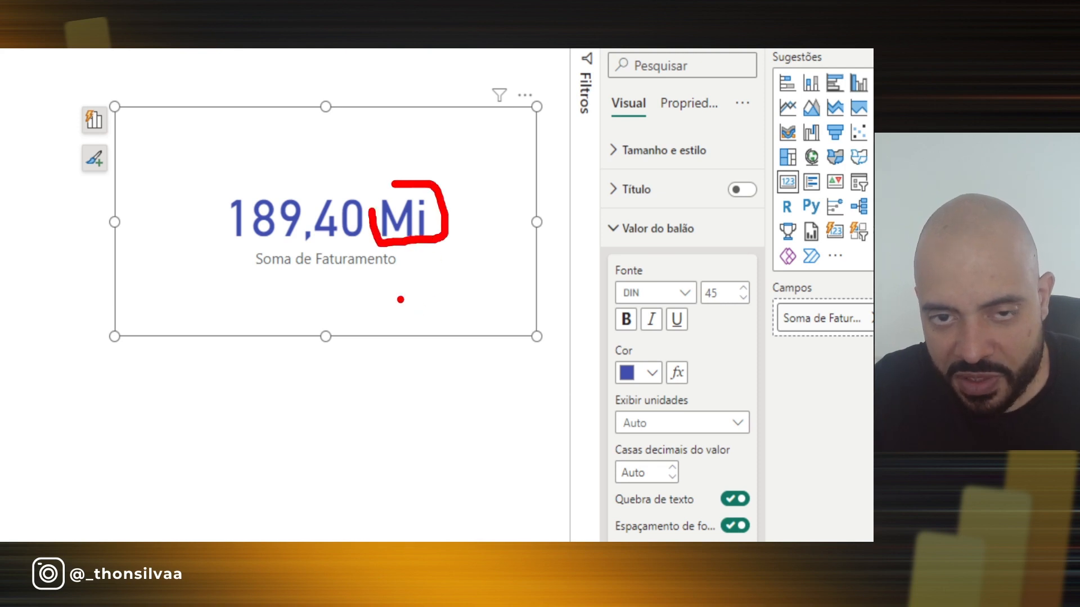
mouse_move(400, 300)
mouse_down()
mouse_move(420, 283)
mouse_move(513, 272)
mouse_up()
key(Escape)
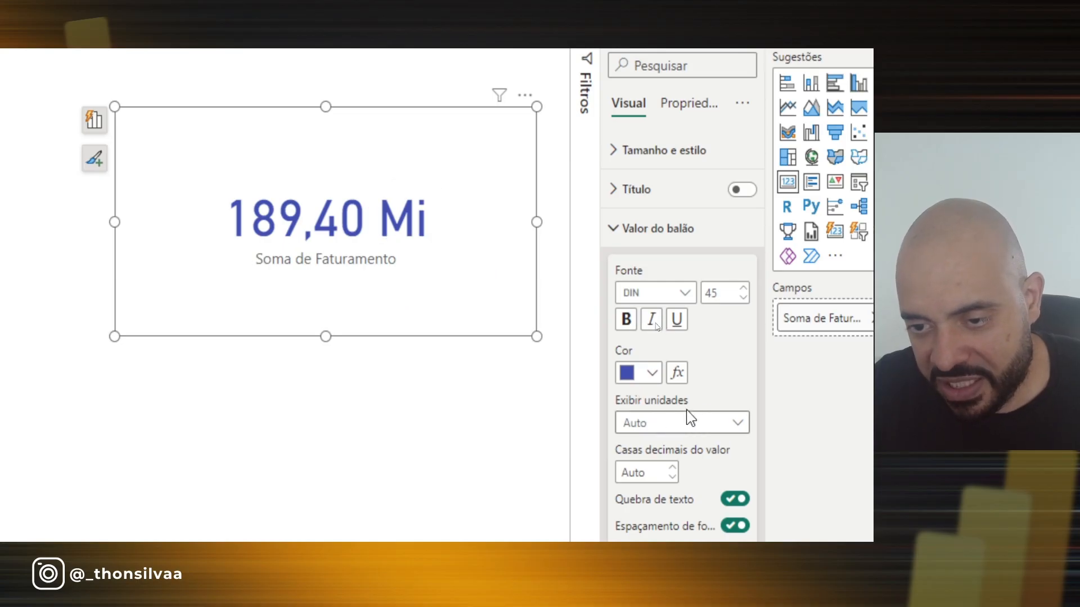
click(739, 424)
scroll(683, 444, down, 3)
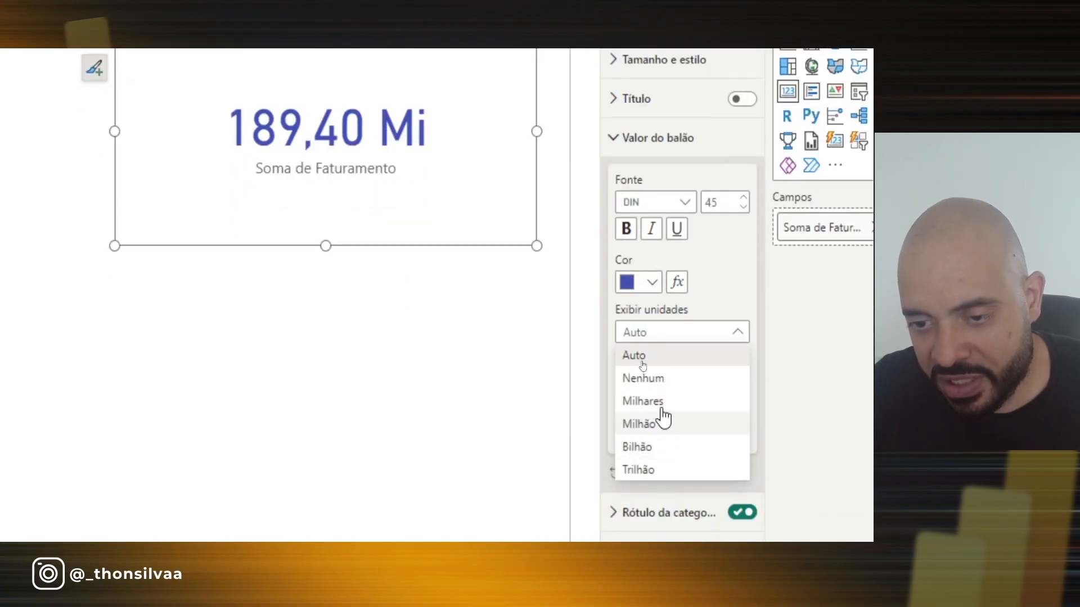
click(659, 380)
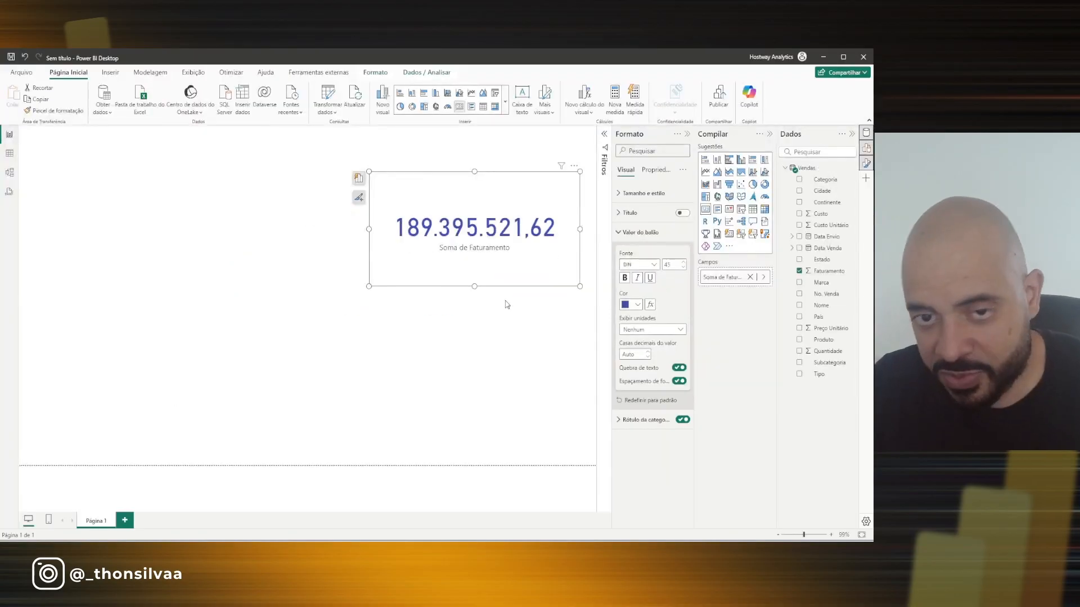
Move the Faturamento card to the upper-left corner of the report page and deselect it
drag(523, 282, 196, 208)
click(392, 339)
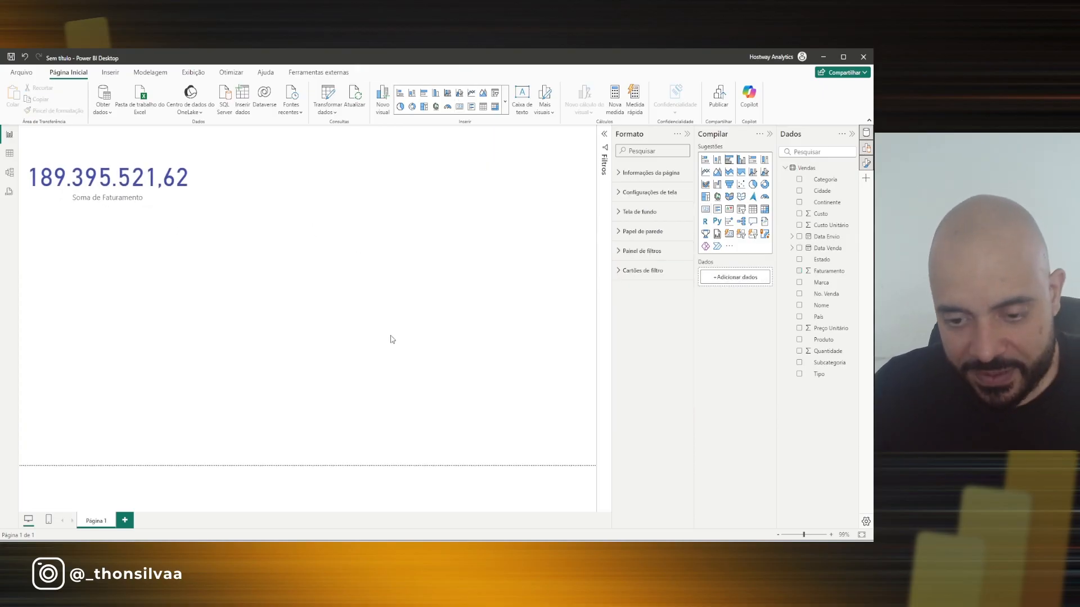
View the open Relatório de Vendas report, and examine the shapes available for insertion in the untitled report
mouse_move(529, 536)
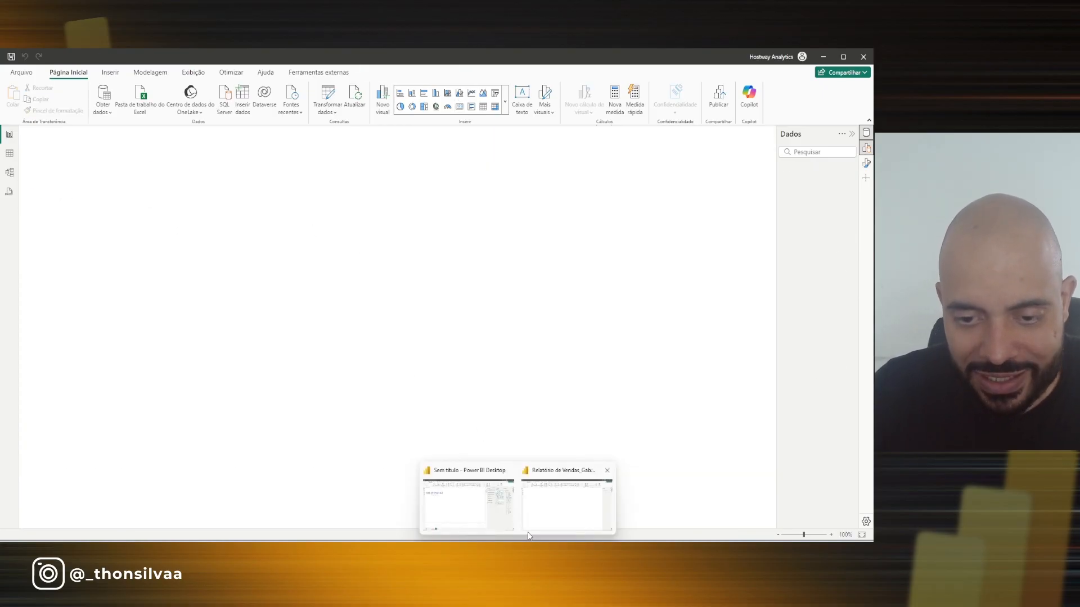
click(549, 516)
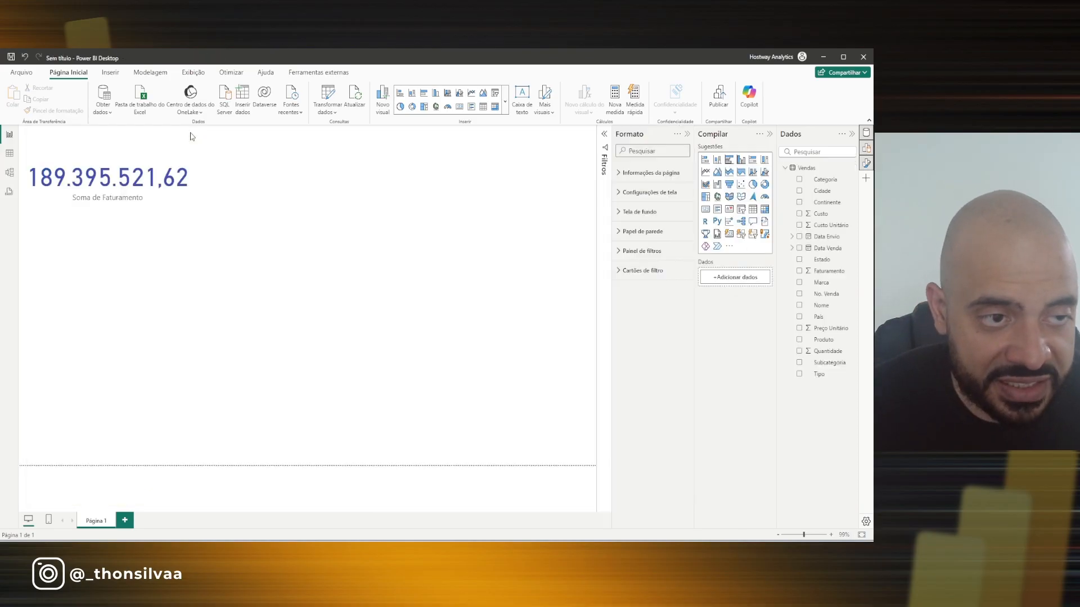
click(111, 73)
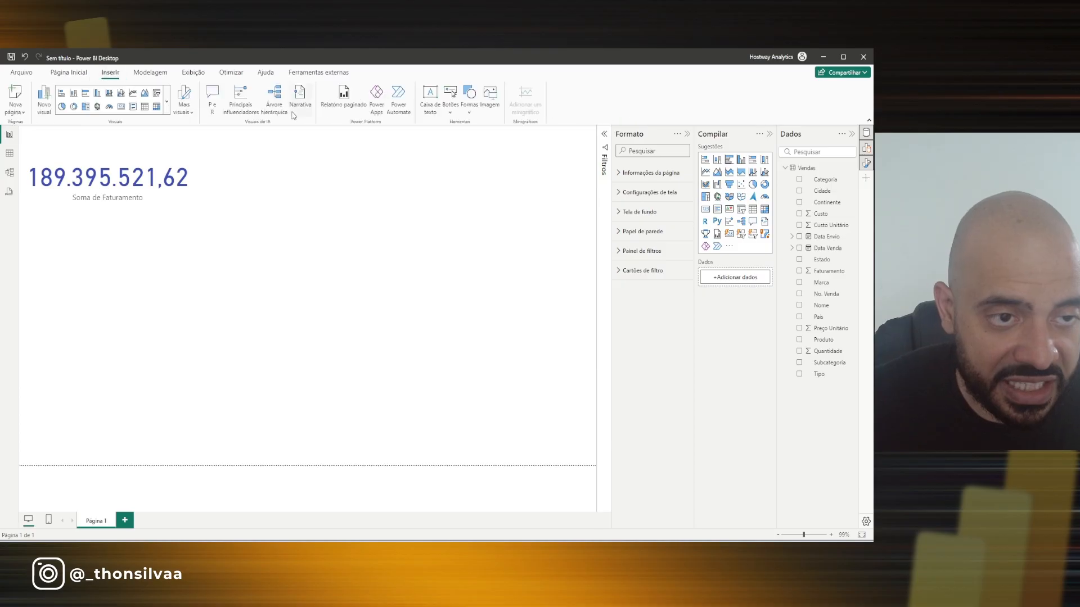
click(468, 107)
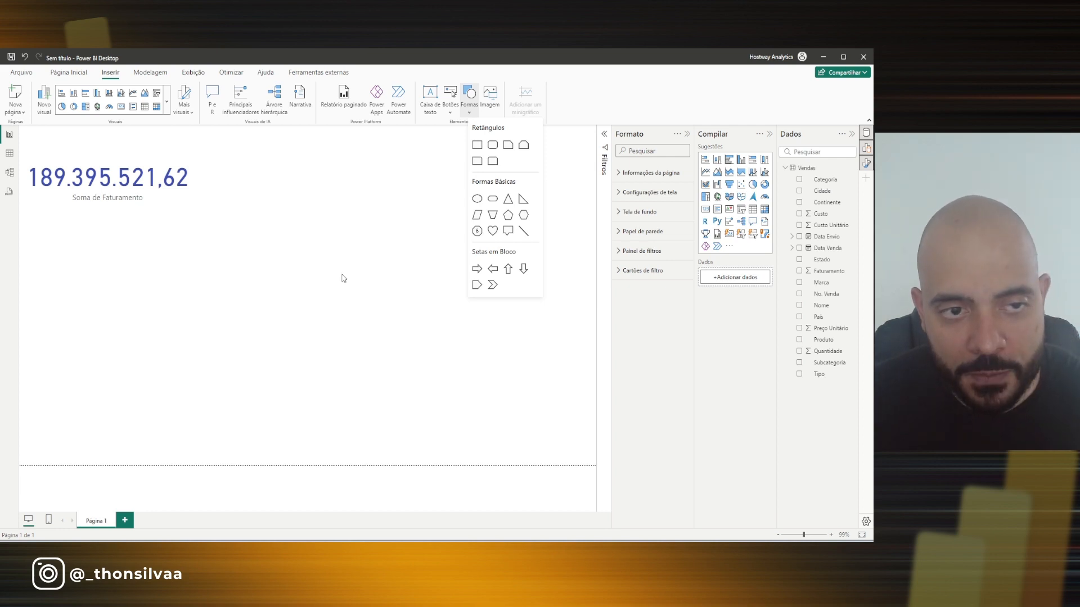
click(431, 409)
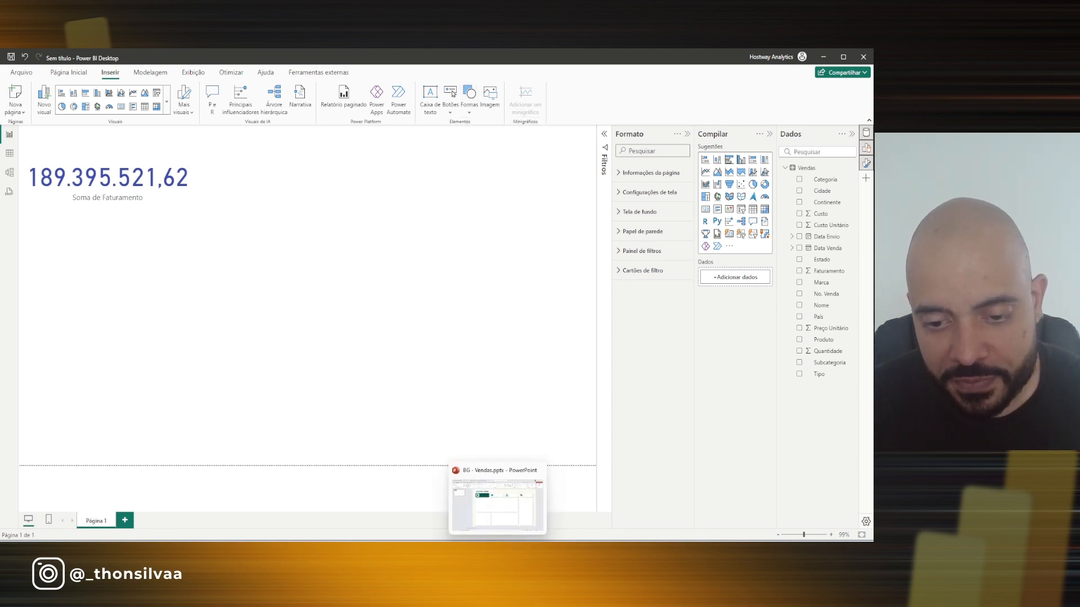
Switch to BG - Vendas.pptx in PowerPoint and draw a rounded rectangle about 9 cm by 2.1 cm, placed over the large upper-left white panel
click(490, 530)
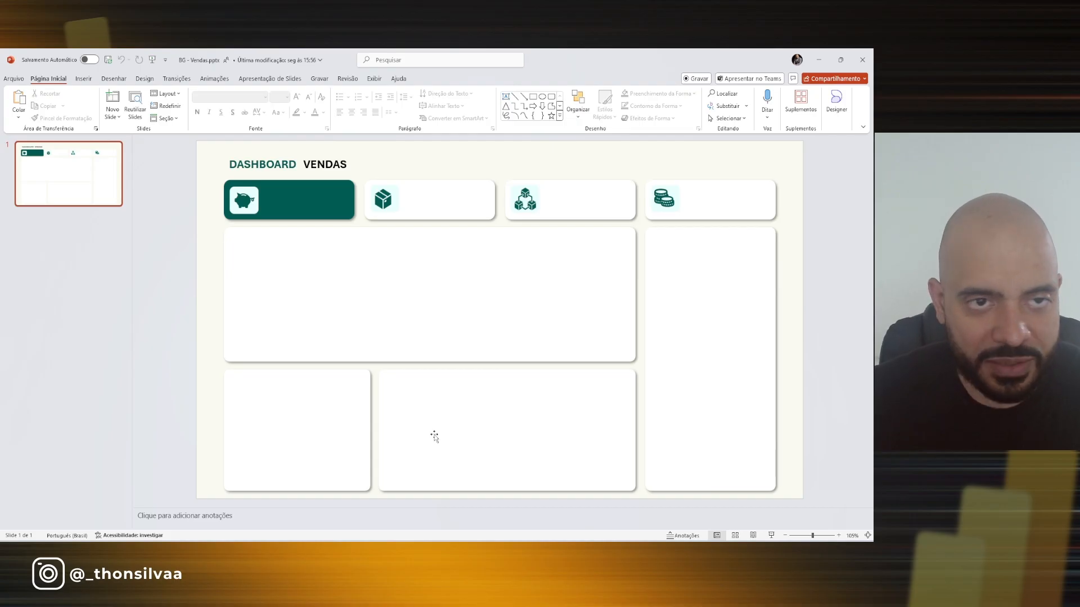
click(82, 79)
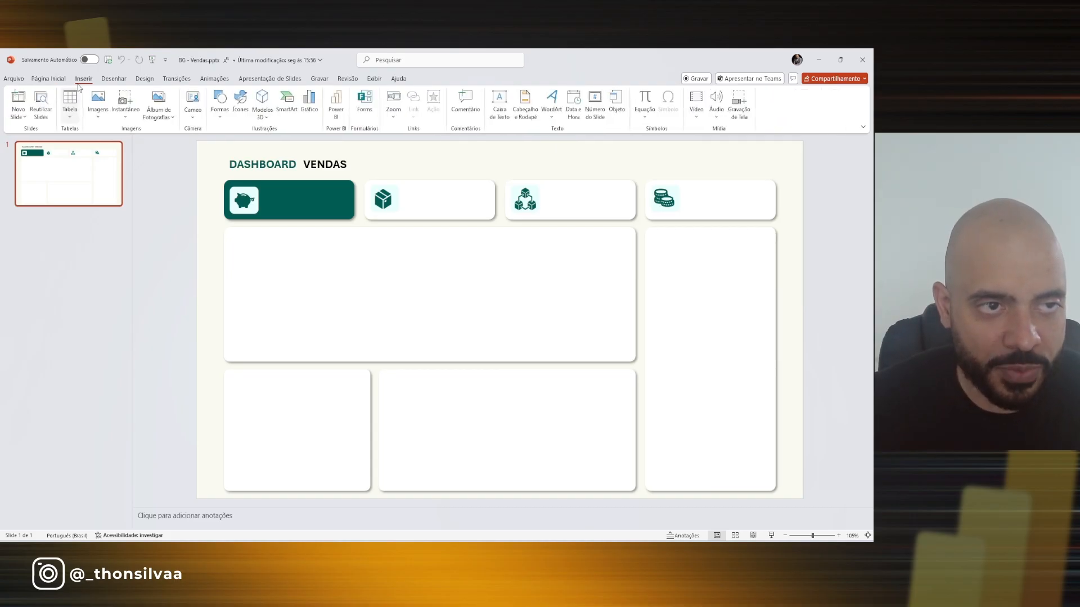
click(217, 121)
click(262, 143)
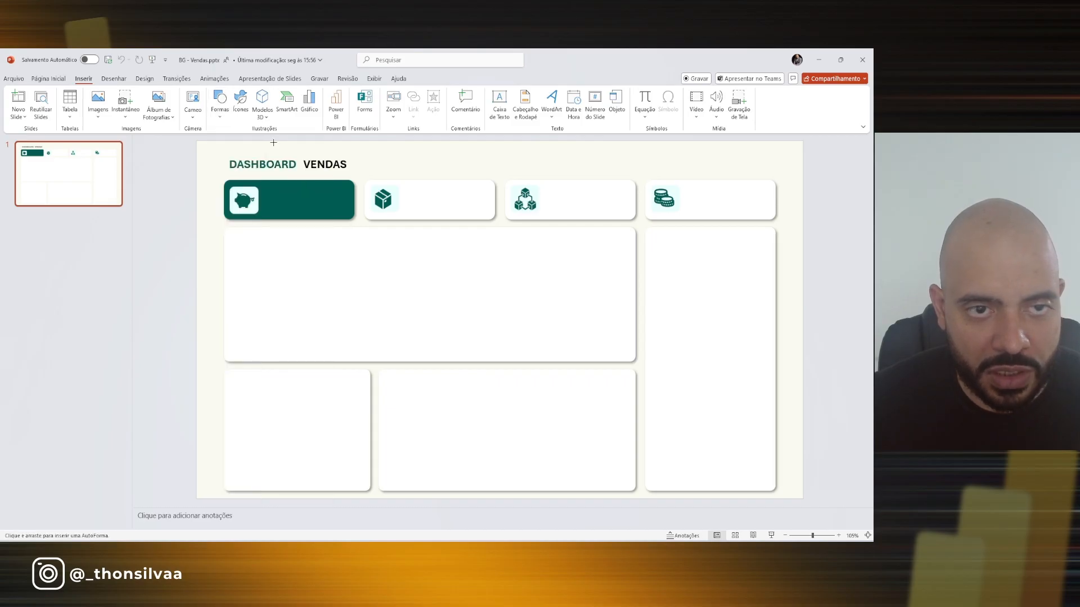
drag(381, 151, 537, 174)
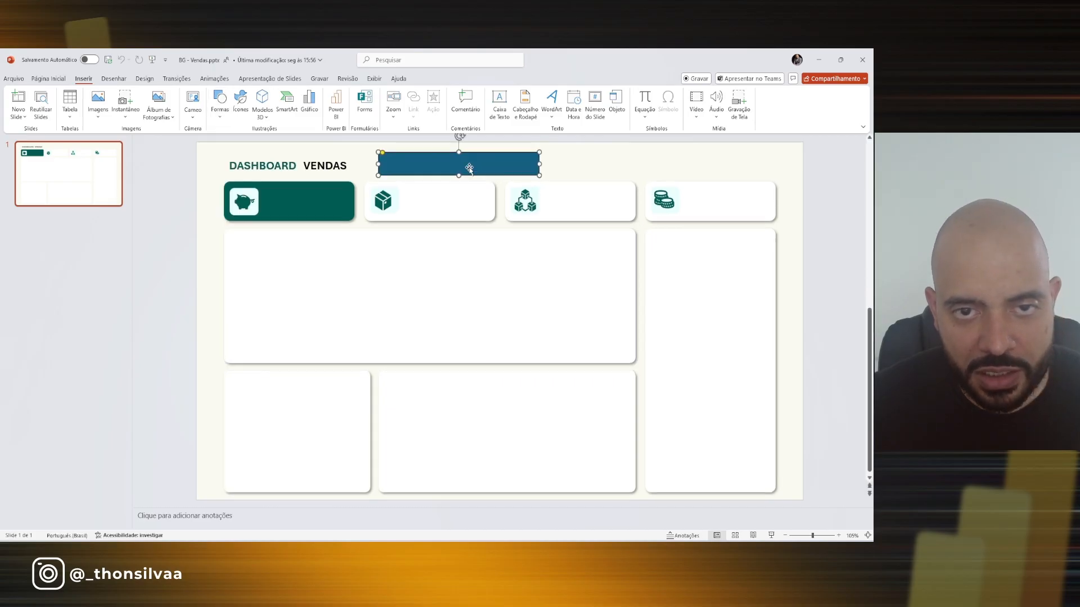
mouse_move(463, 164)
mouse_down()
mouse_move(378, 240)
mouse_move(375, 266)
mouse_move(326, 259)
mouse_up()
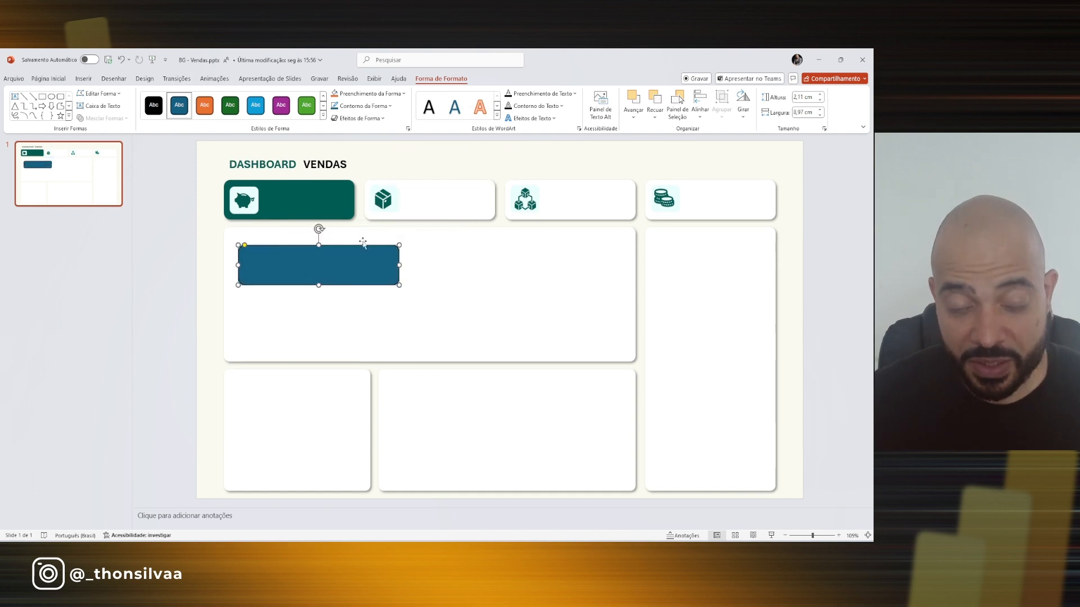
Delete the blue rounded rectangle from the large upper panel of the slide
key(Delete)
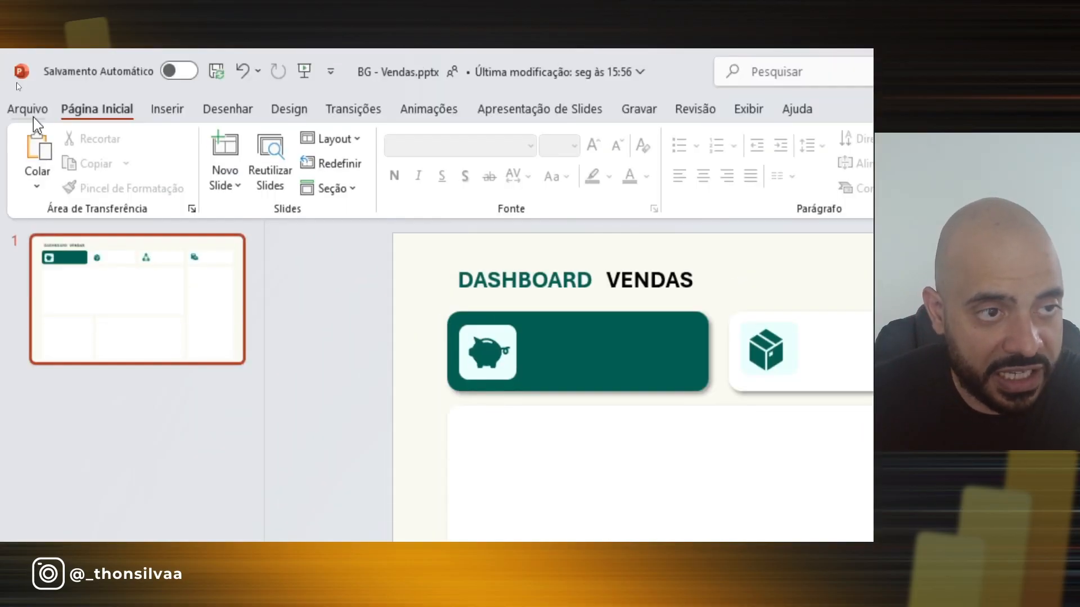
Examine the file types available for exporting the slide, including PNG and SVG, and leave without saving
click(33, 116)
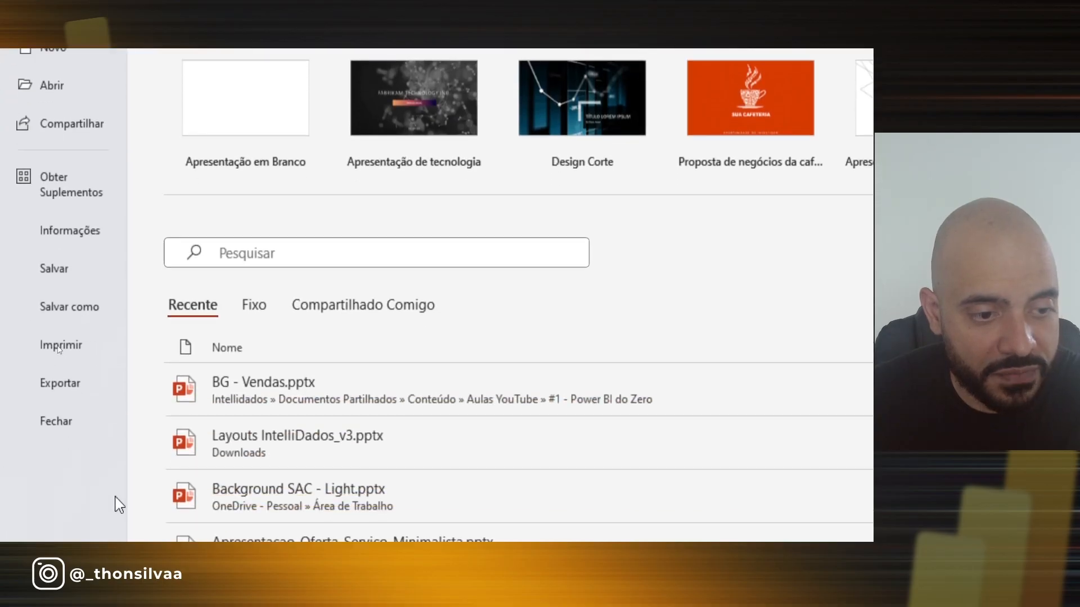
click(64, 388)
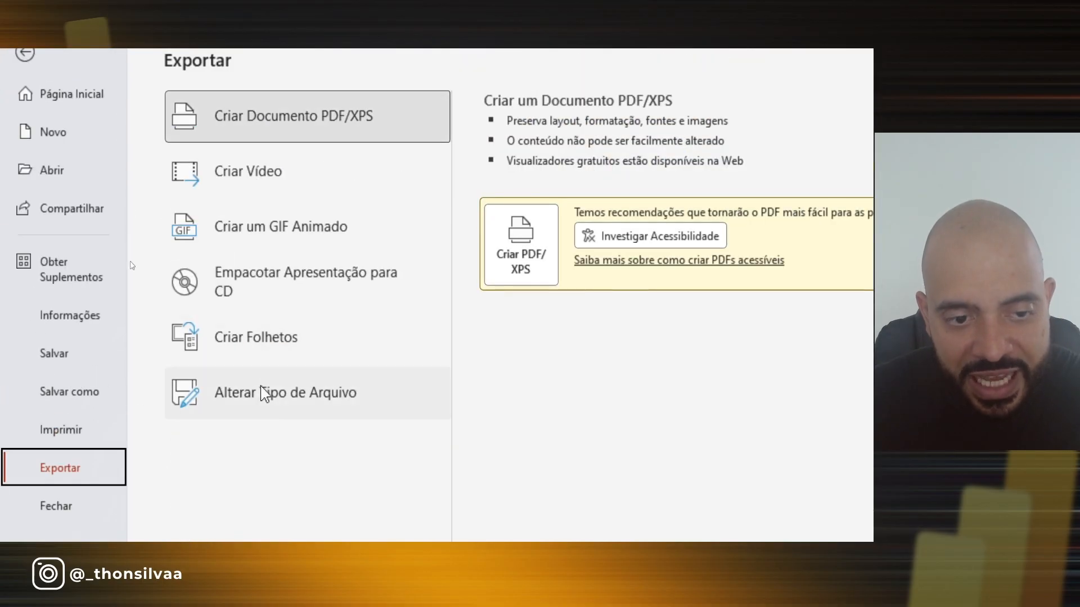
click(263, 403)
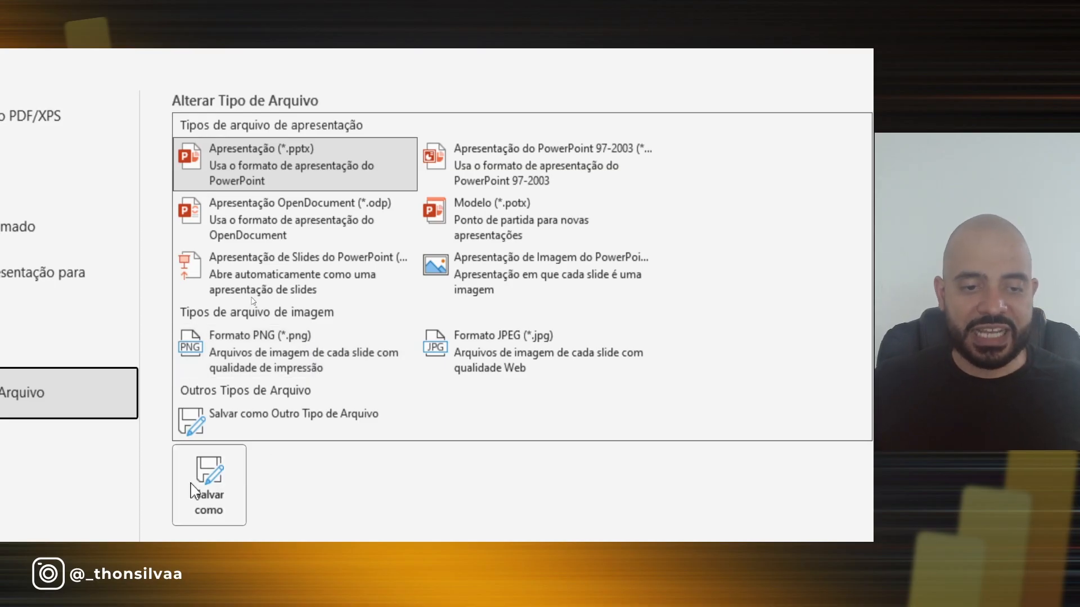
click(269, 427)
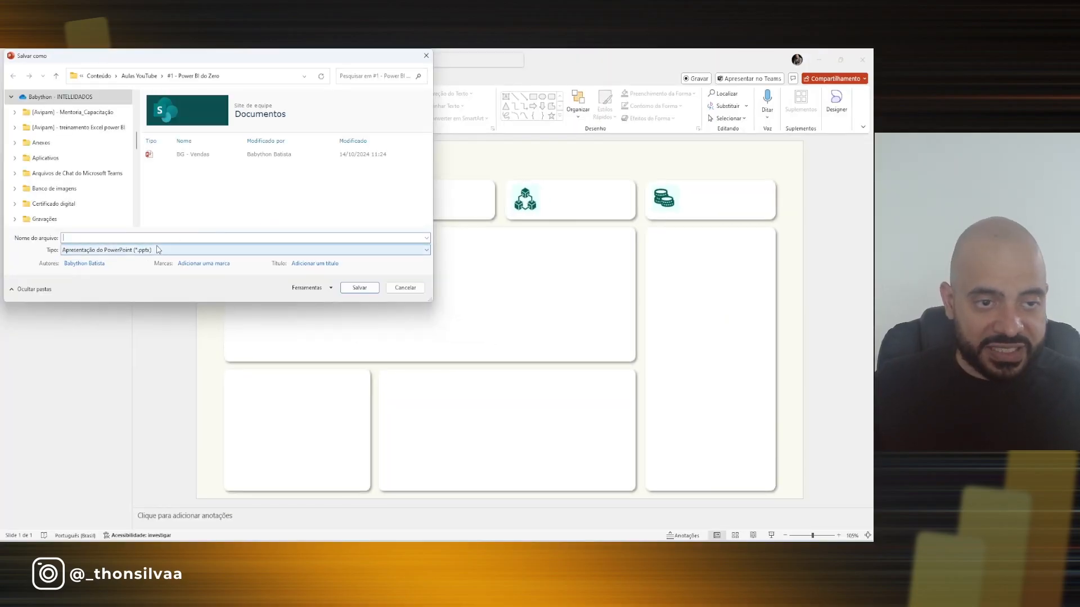
click(140, 250)
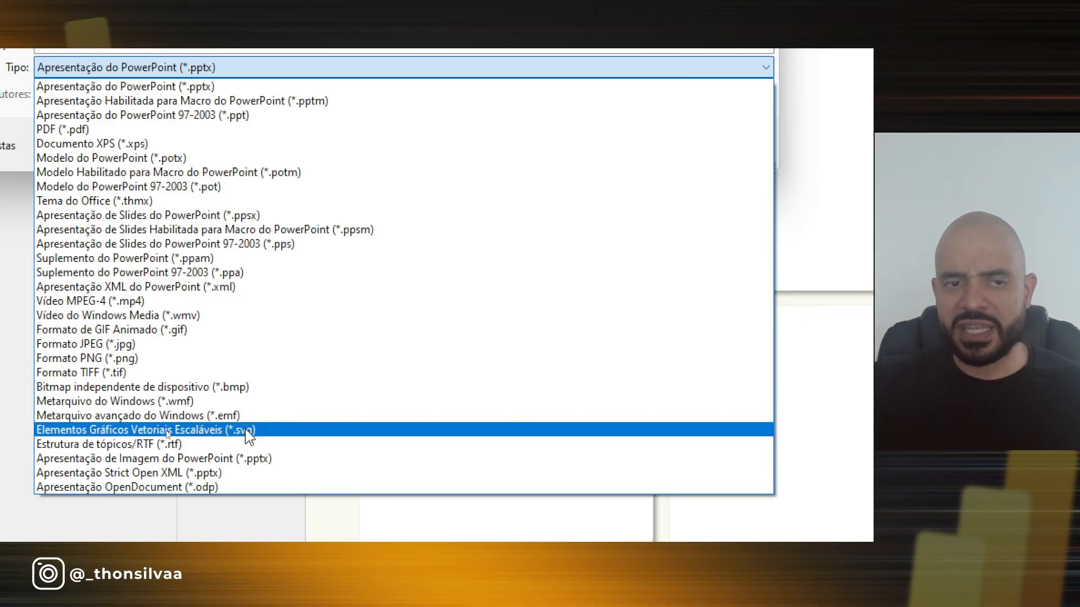
key(Escape)
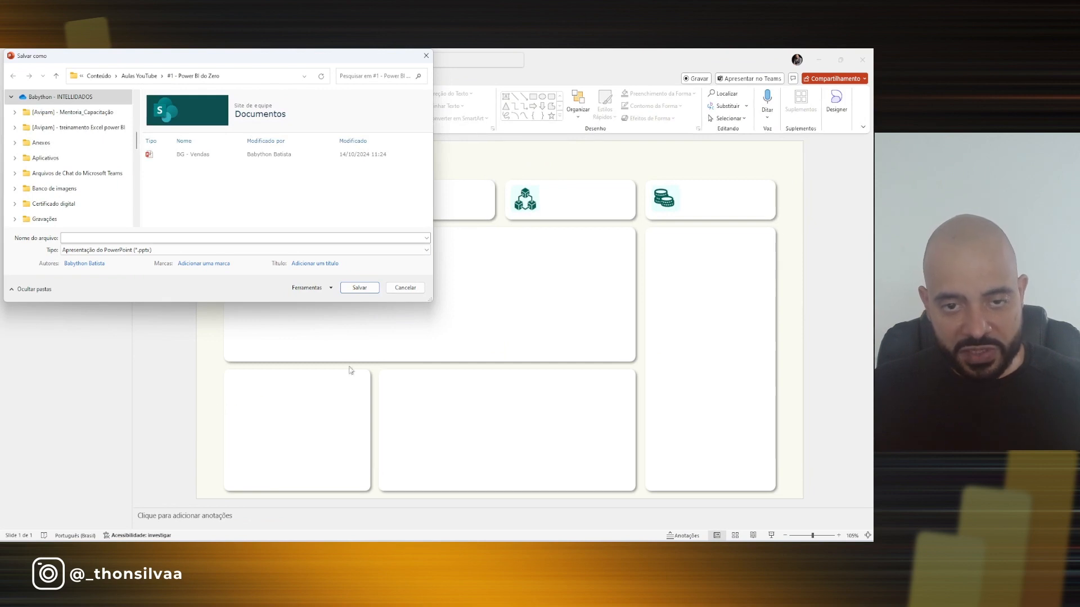
click(404, 288)
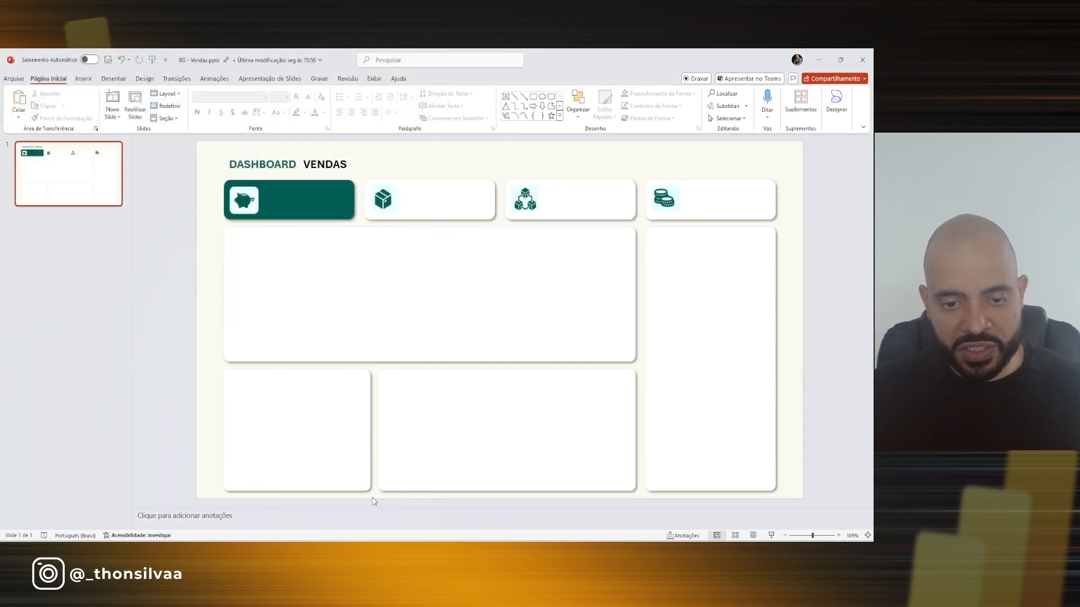
Switch to File Explorer and check the exported background files BG - Vendas.png and BG - Vendas.svg in the #1 - Power BI do Zero folder
key(alt+Tab)
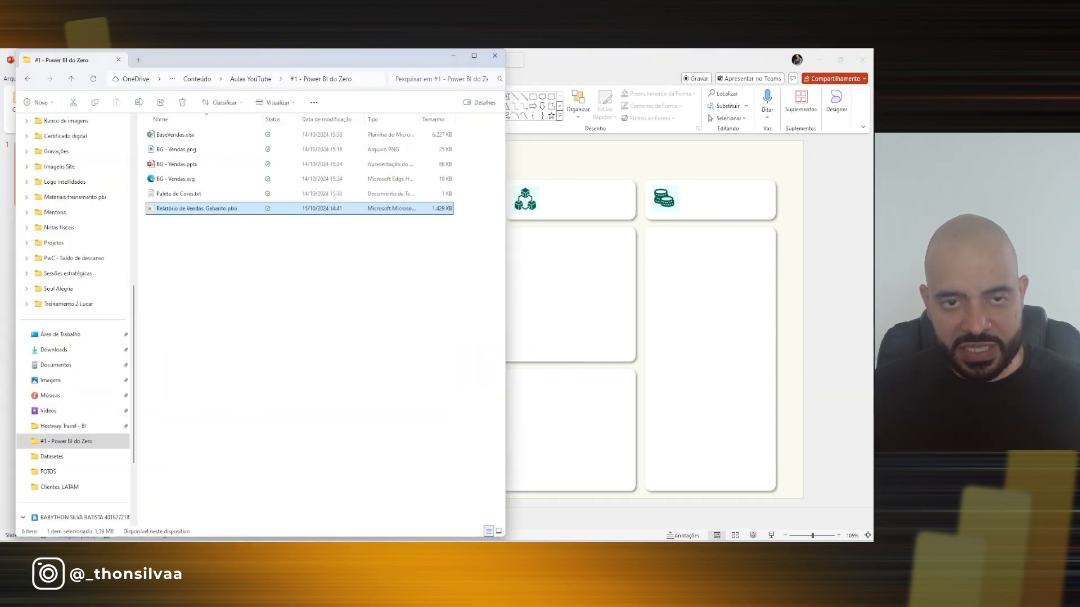
click(188, 151)
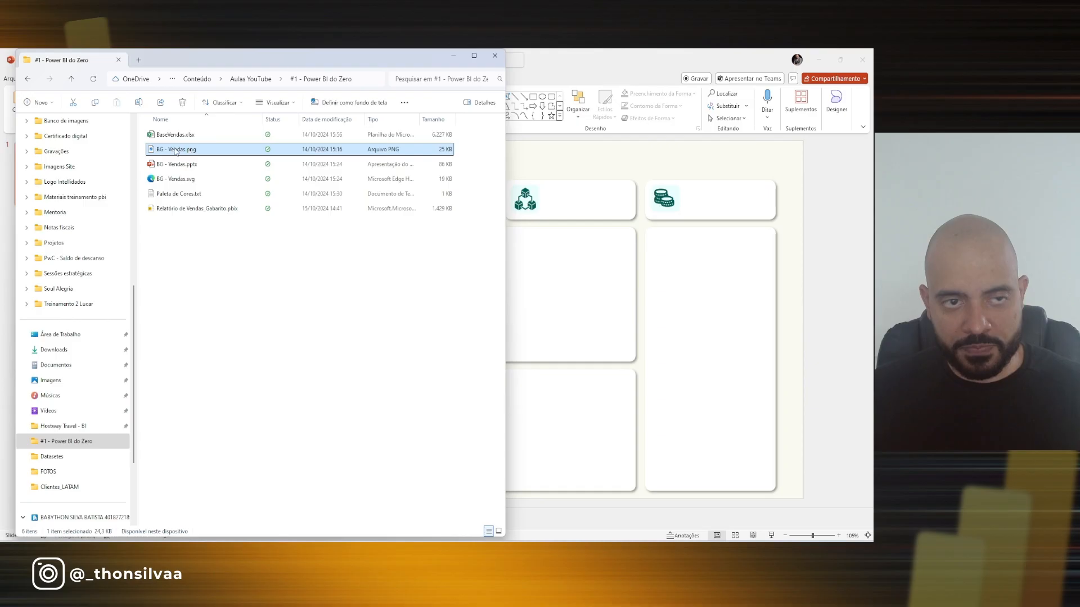
click(176, 179)
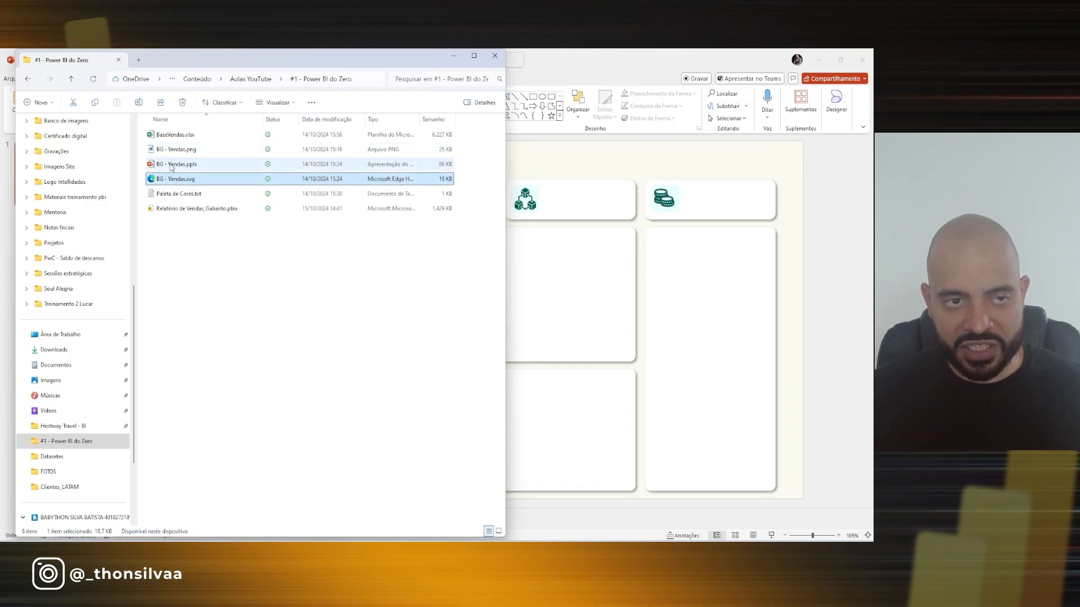
click(188, 153)
click(189, 183)
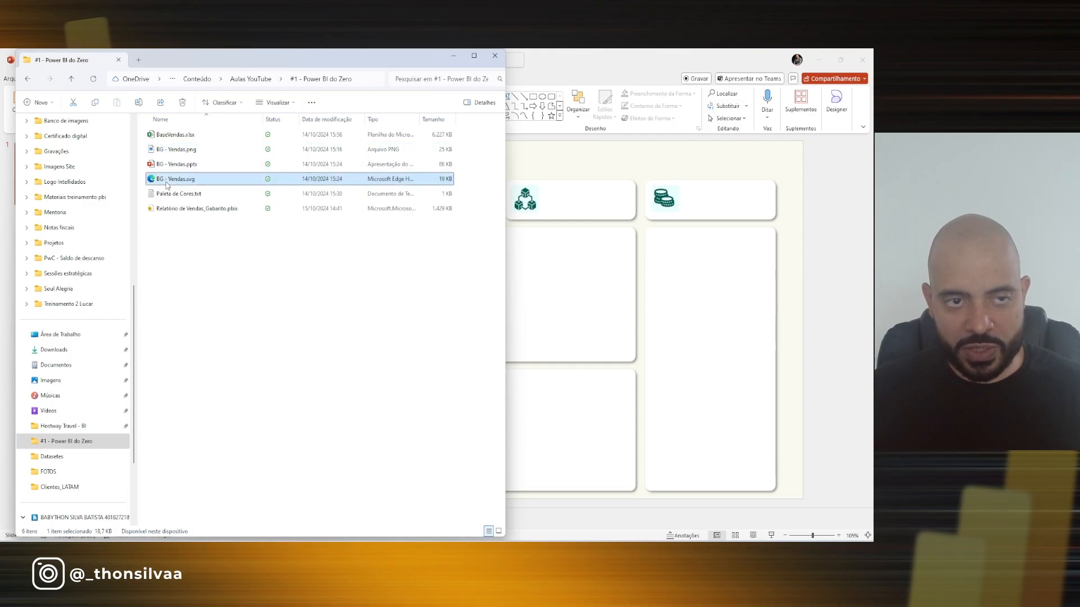
Minimize File Explorer and close the BG - Vendas presentation to return to the untitled Power BI report
click(453, 55)
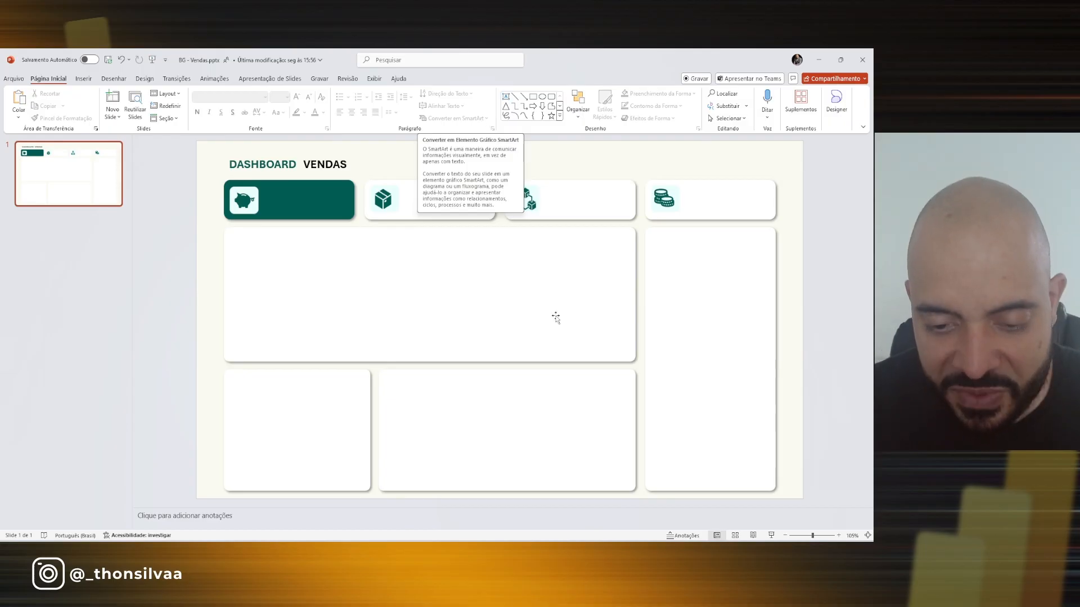
click(862, 60)
click(456, 319)
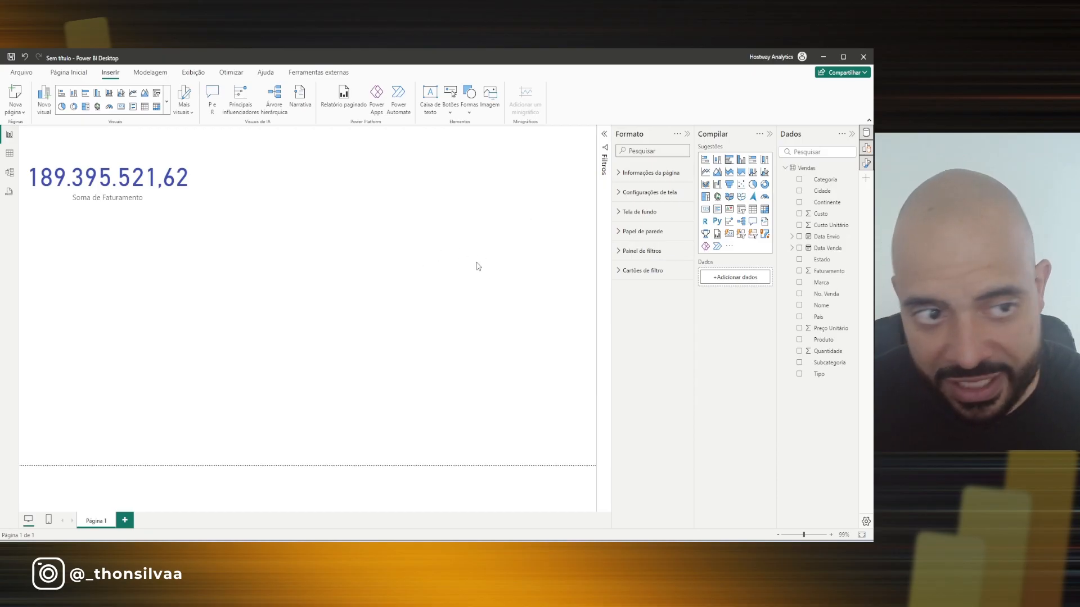
click(134, 198)
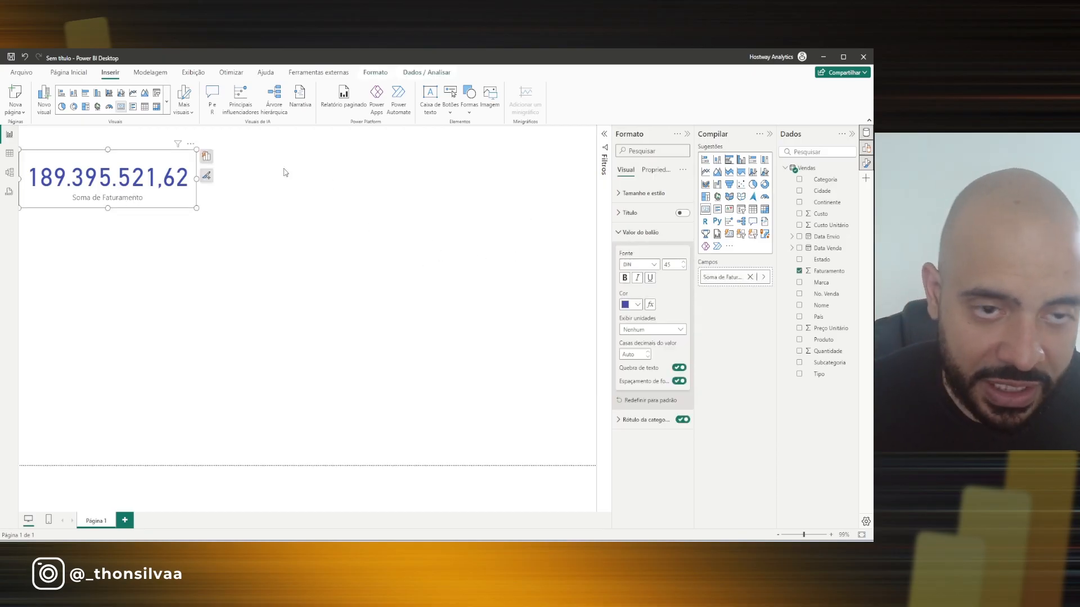
click(370, 204)
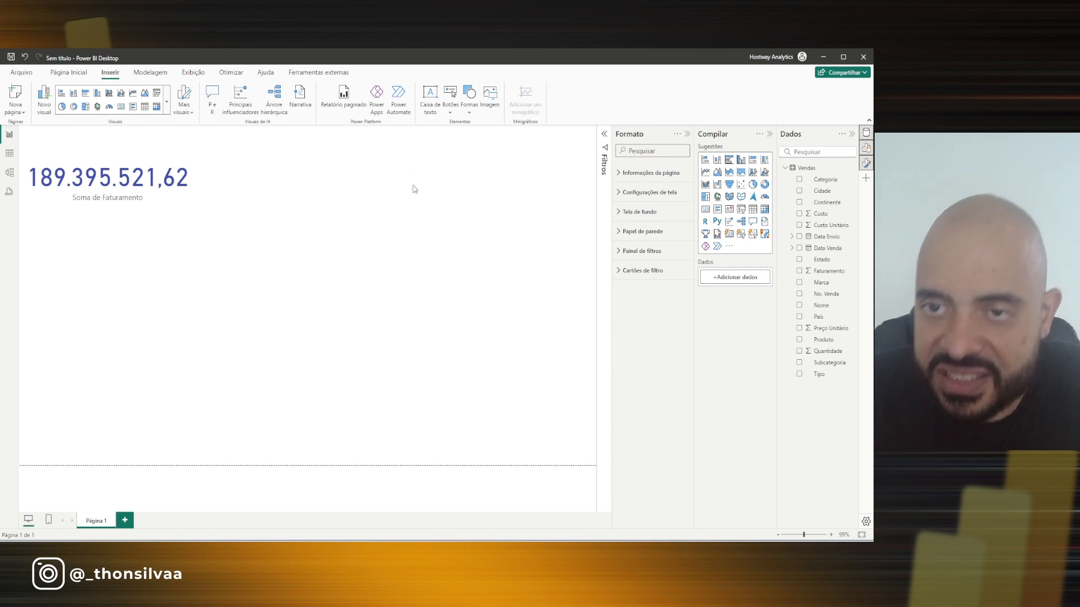
click(687, 135)
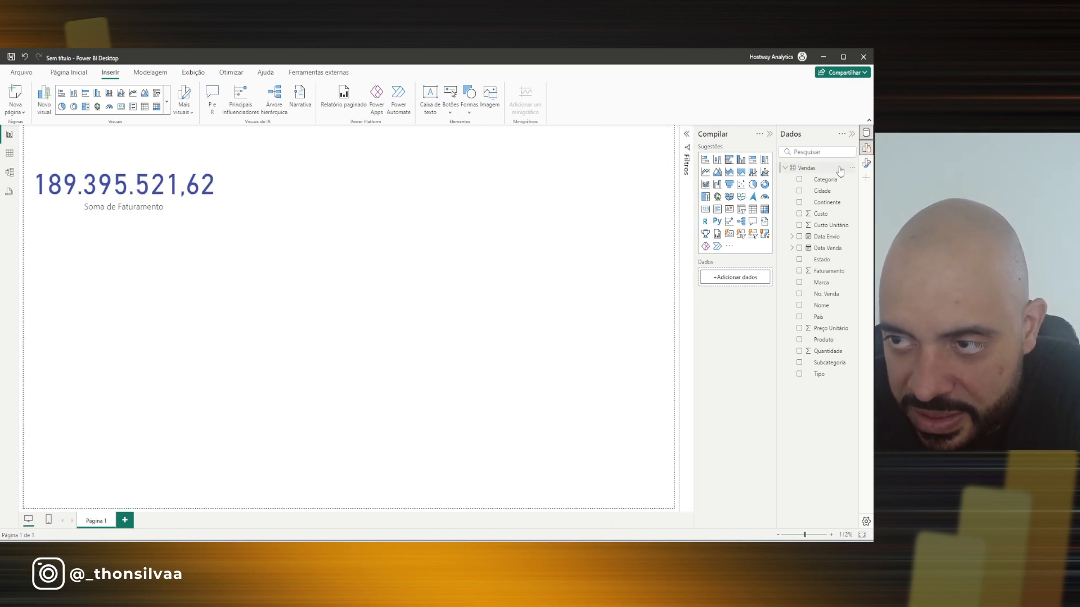
click(866, 163)
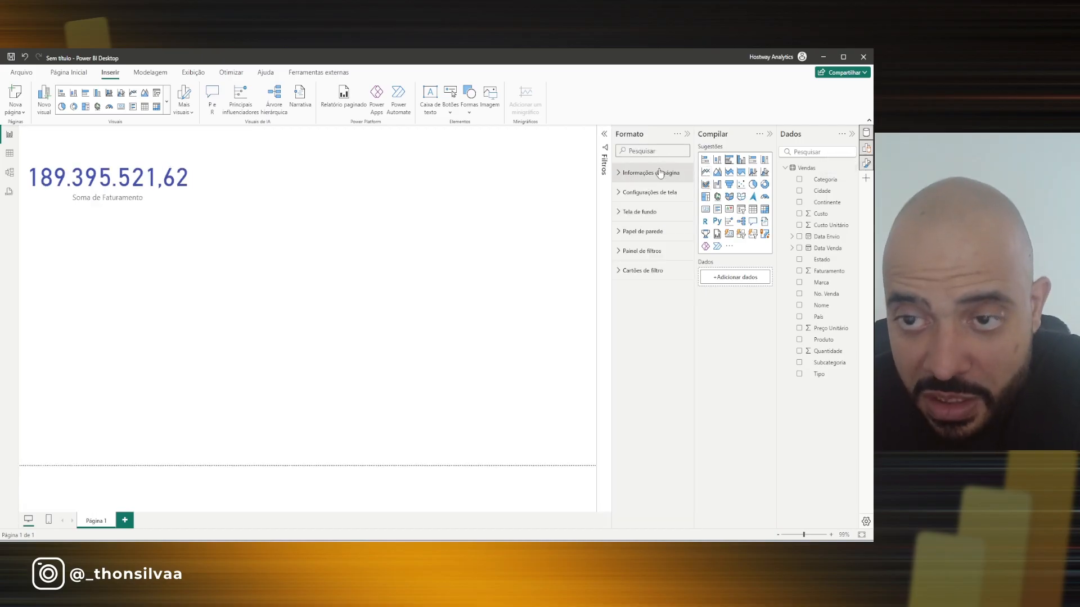
Set BG - Vendas.svg as the image of the report page's canvas background
click(618, 219)
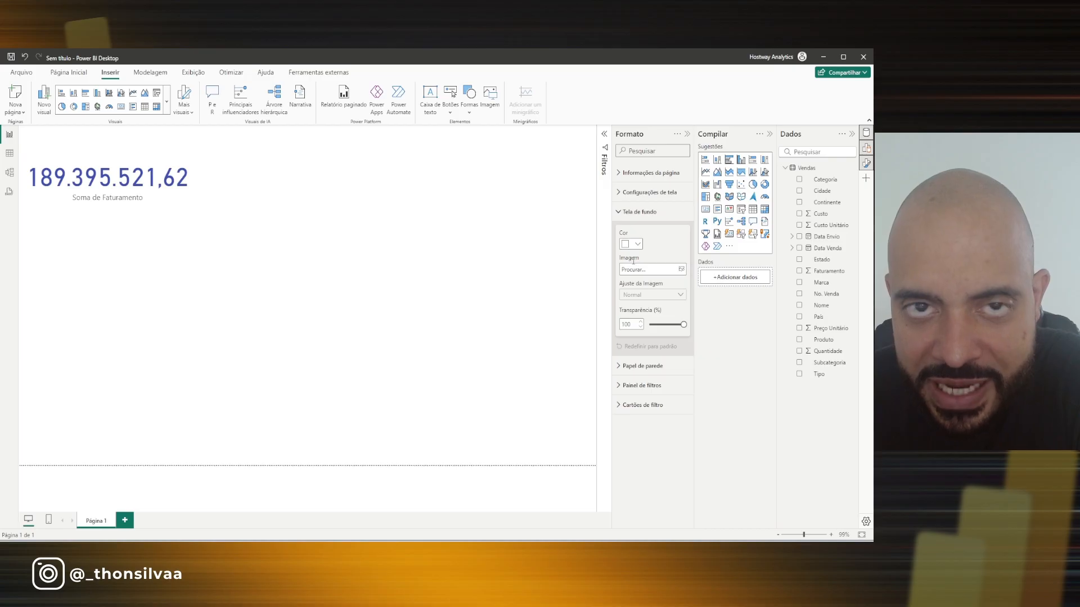
click(648, 275)
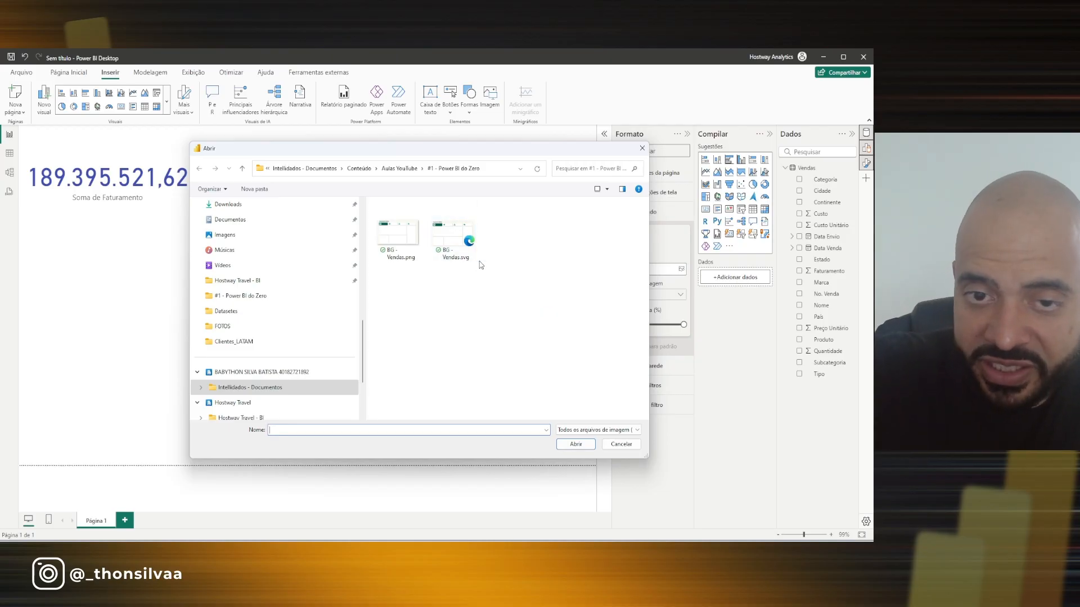
click(465, 249)
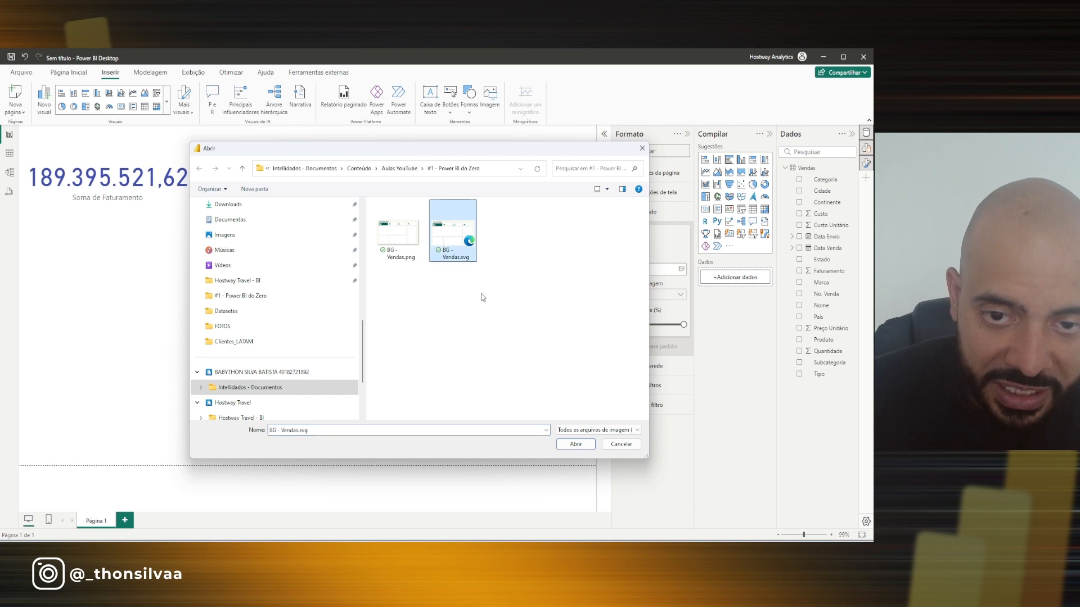
click(576, 445)
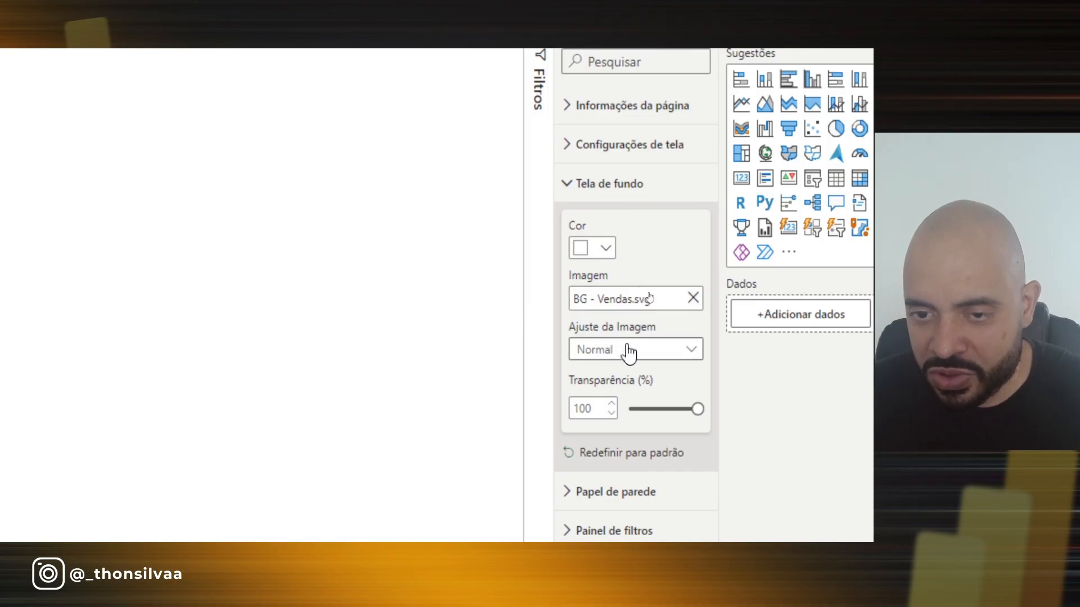
Set the canvas background's image fit to Ajuste and its transparency to 0%
click(618, 365)
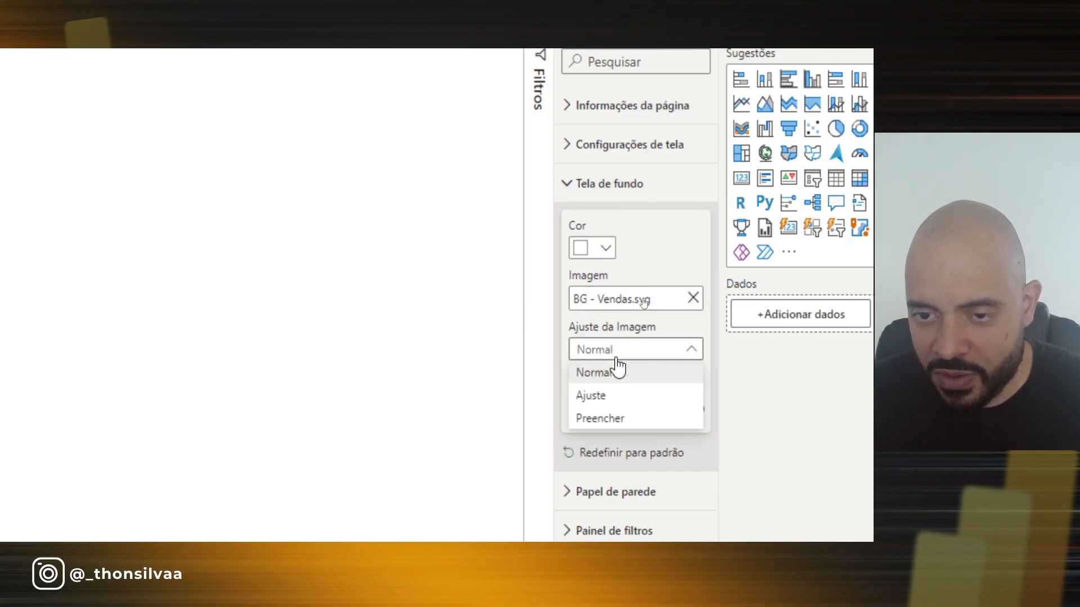
click(617, 396)
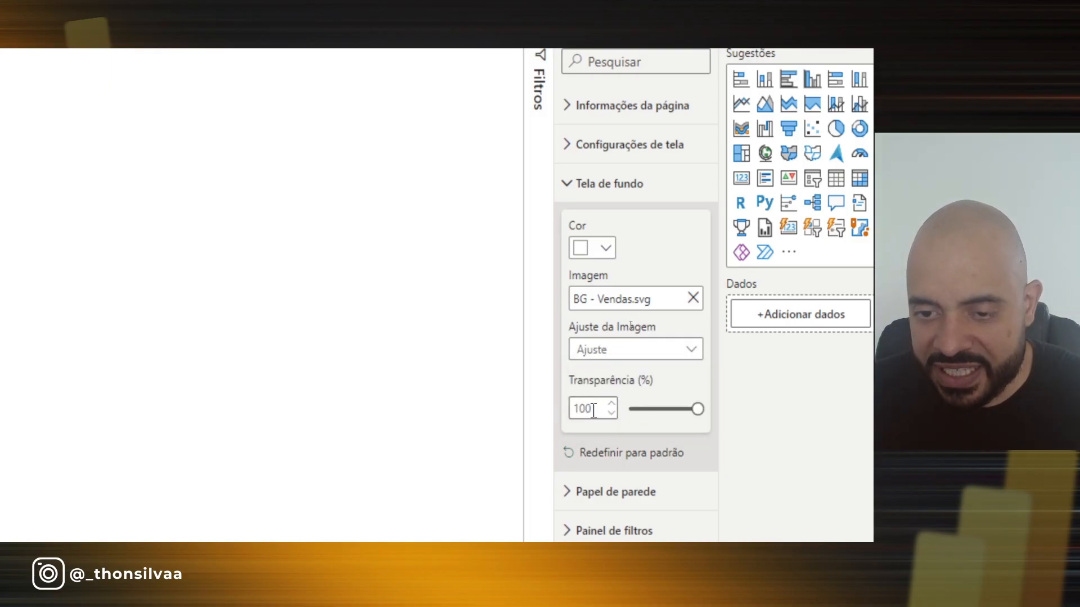
drag(696, 409, 502, 429)
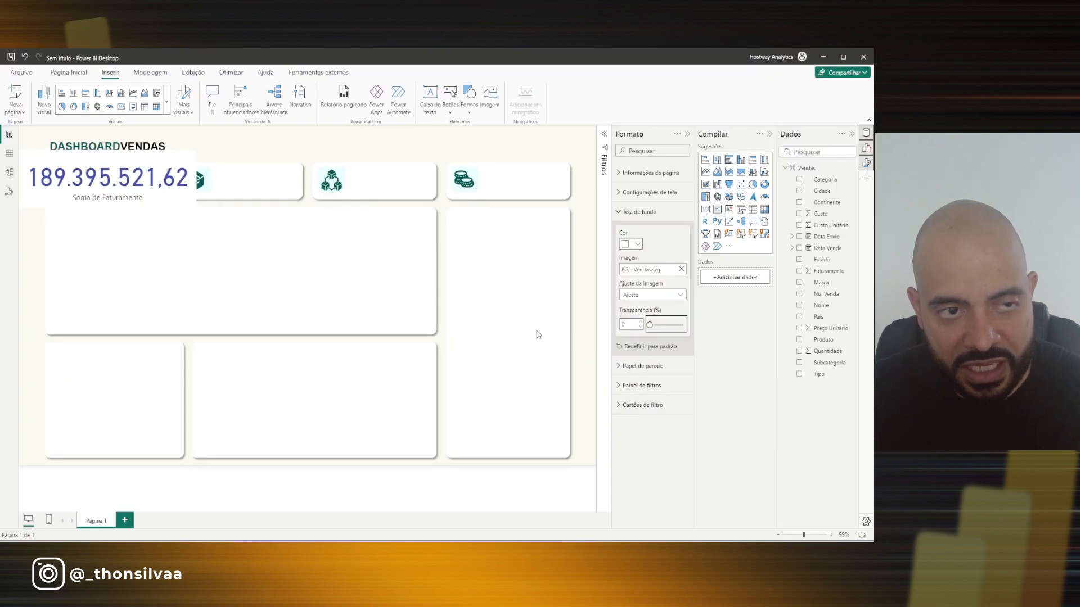
Move the Soma de Faturamento card off the header into the large upper panel
drag(184, 209, 251, 295)
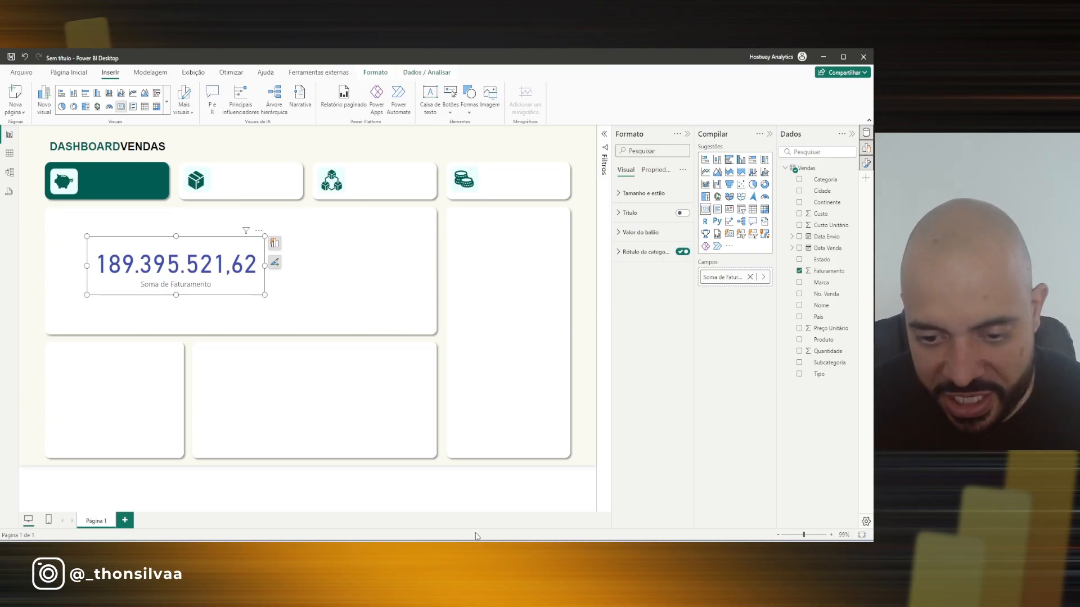
Switch to the Relatório de Vendas_Gabarito report, examine how its revenue card is placed, and close the report without saving
mouse_move(517, 551)
click(537, 522)
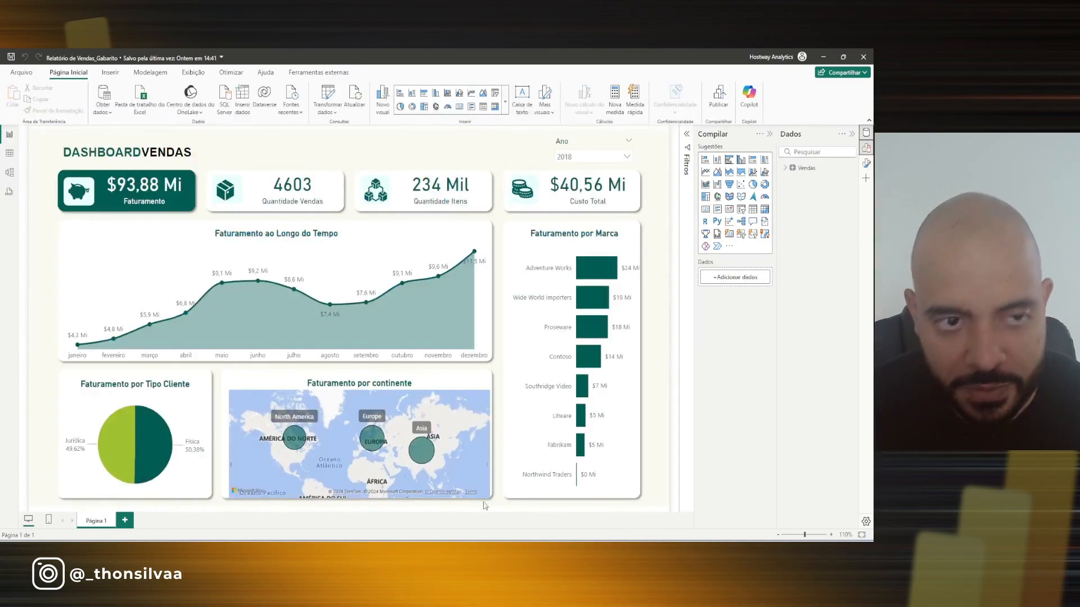
click(138, 173)
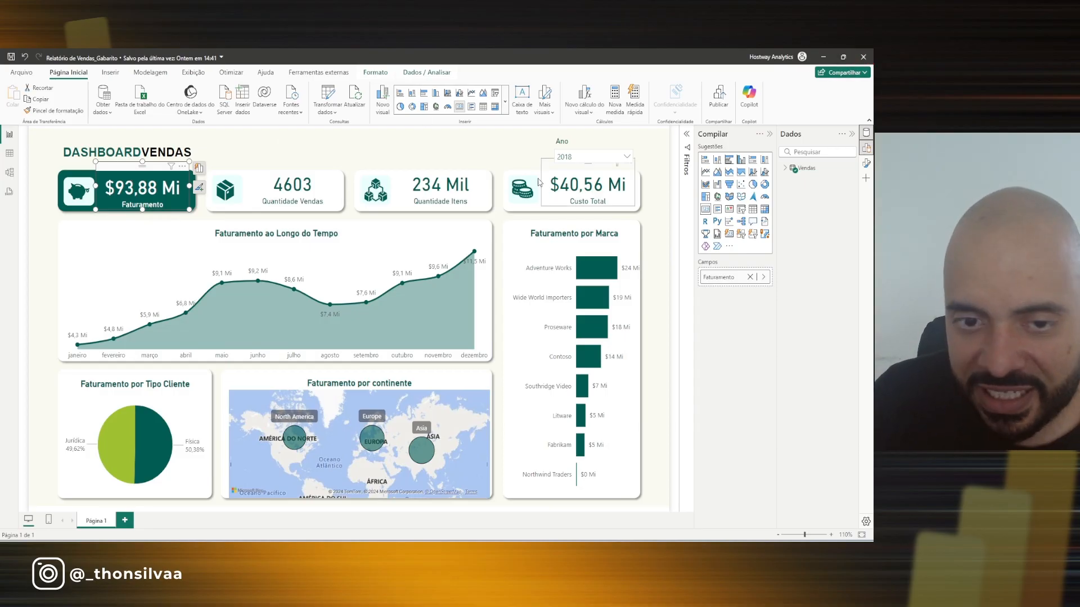
key(alt+F4)
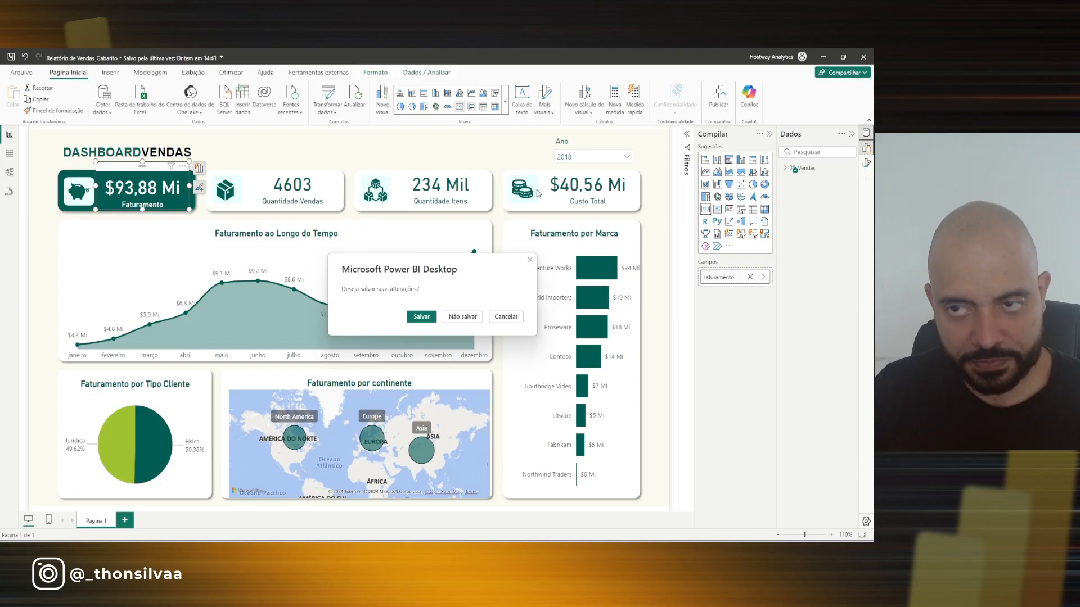
click(470, 321)
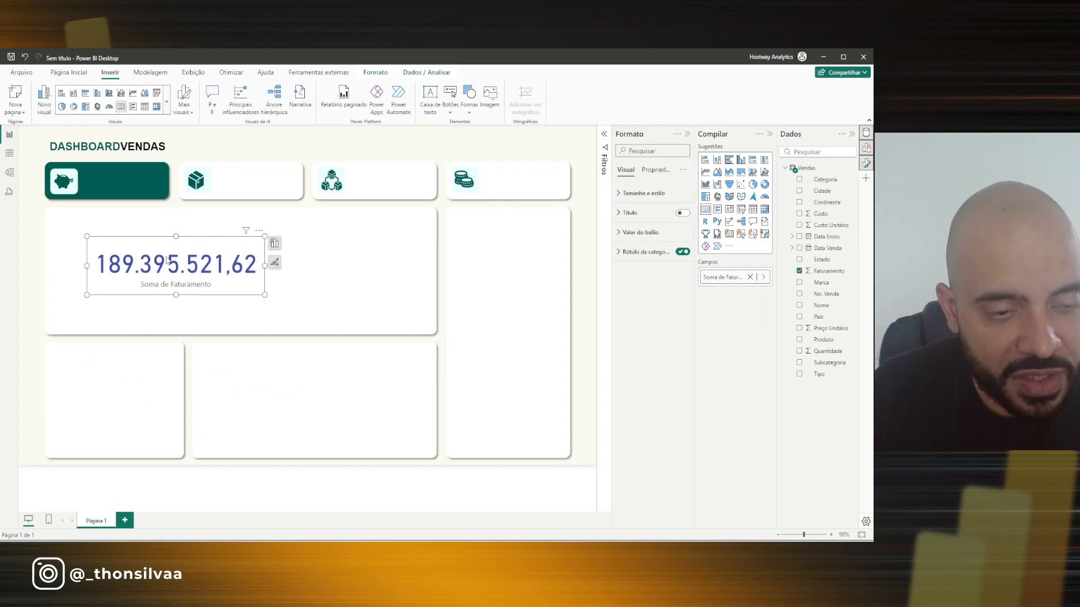
Move the Soma de Faturamento card onto the green header box and shrink it to fit beside the piggy bank icon
drag(186, 281, 229, 283)
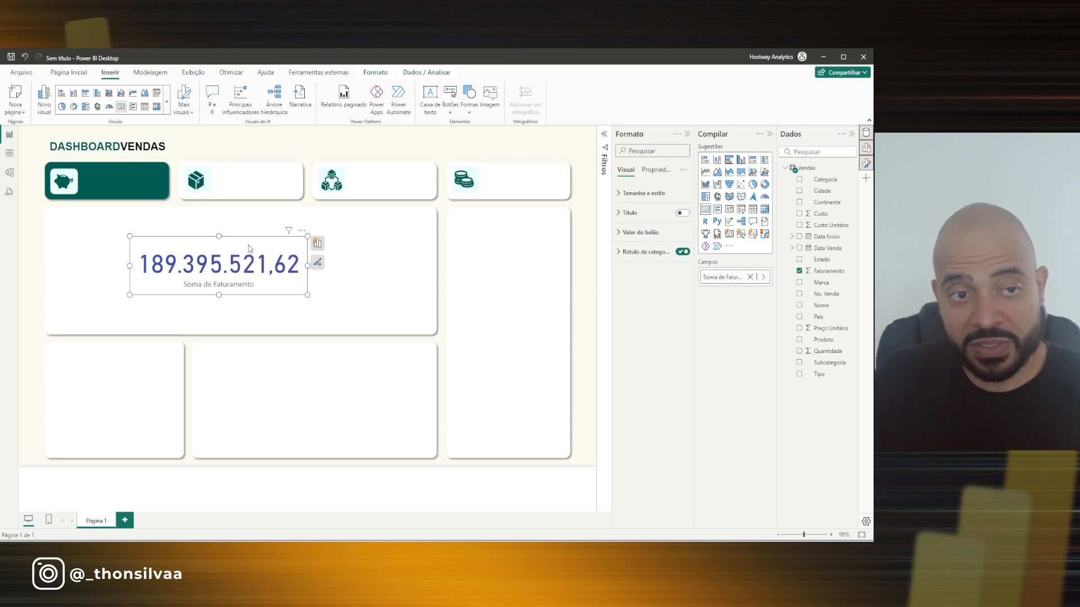
drag(217, 277, 168, 204)
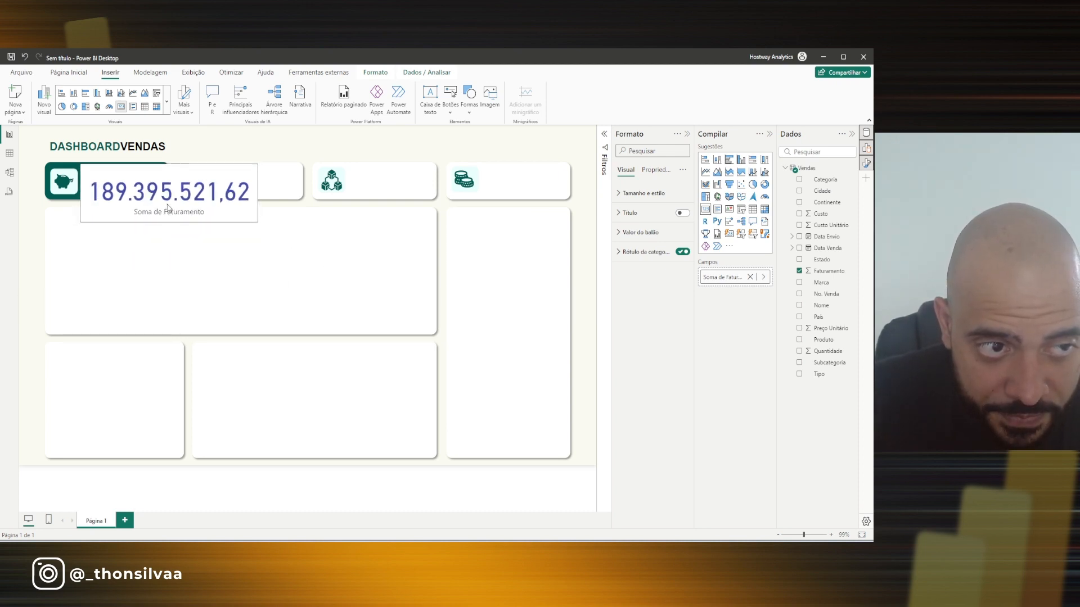
drag(258, 222, 162, 202)
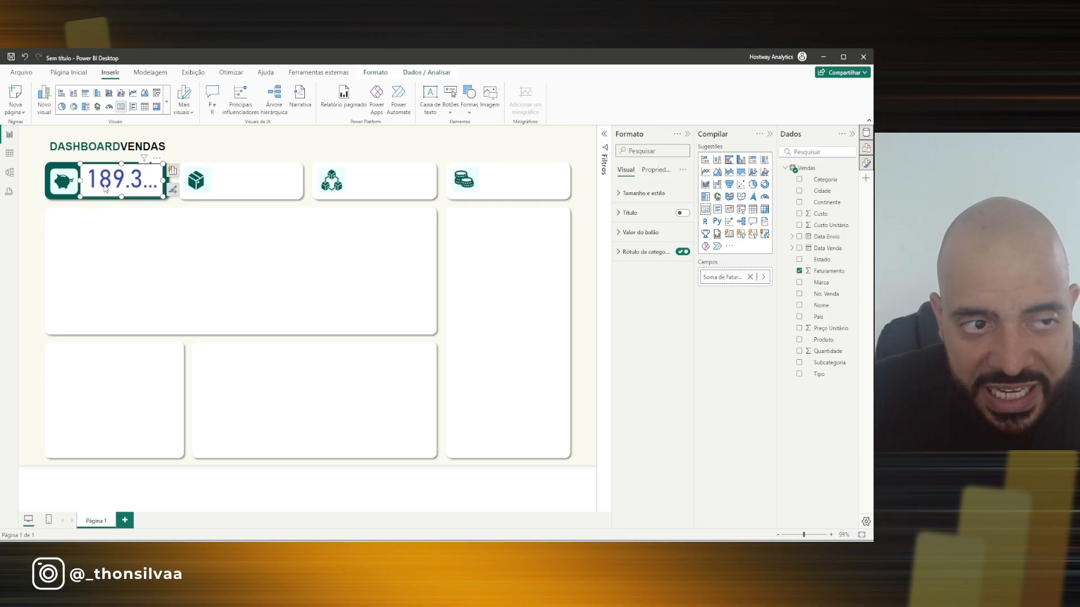
click(168, 215)
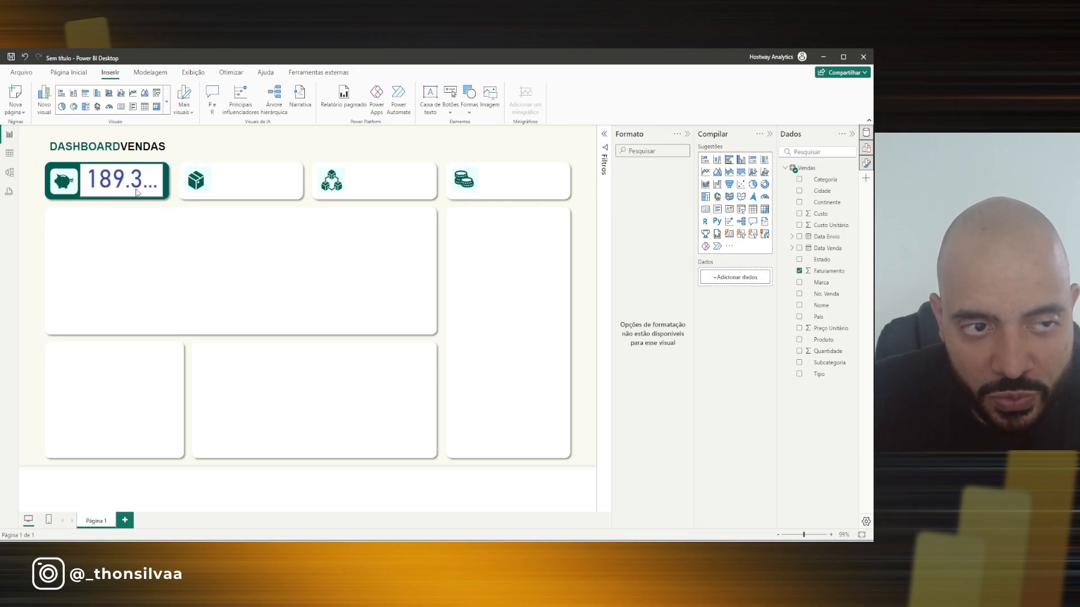
Turn off the background of the Soma de Faturamento card so the green header box shows through
click(119, 180)
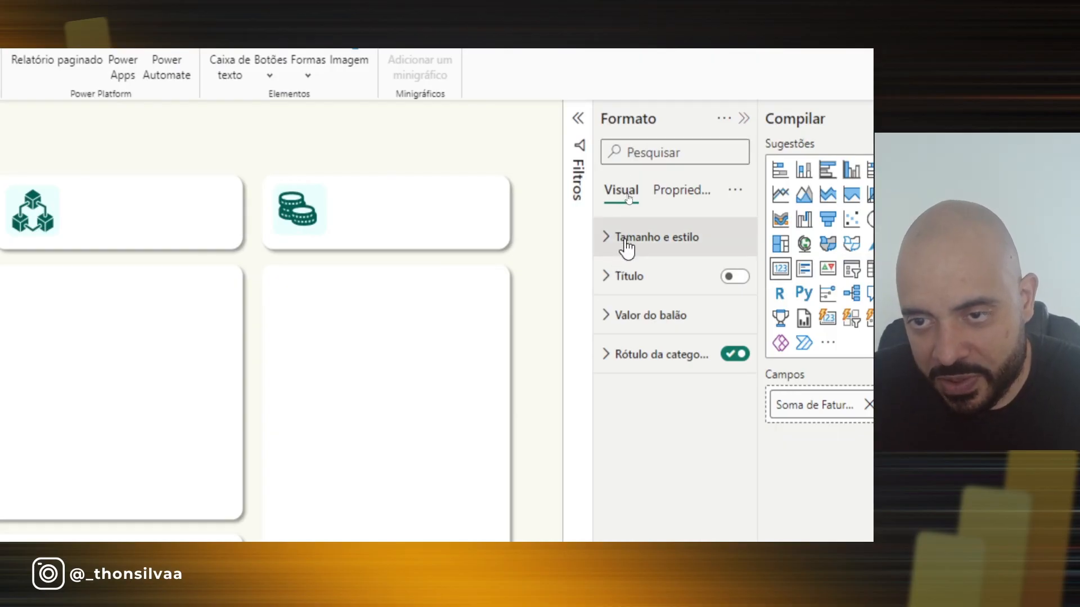
click(613, 248)
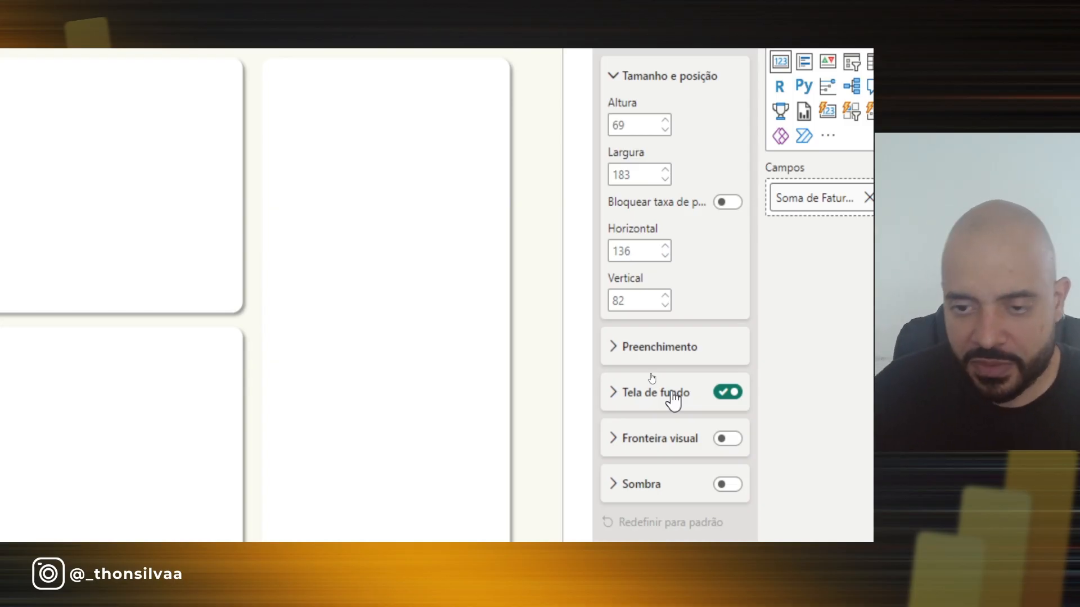
click(726, 397)
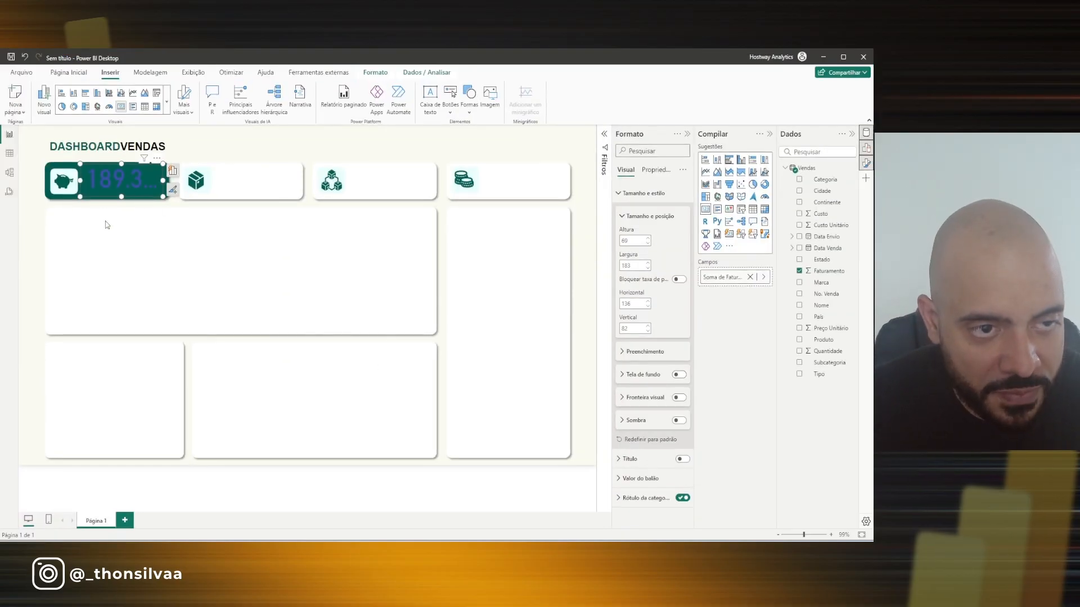
click(678, 375)
click(678, 374)
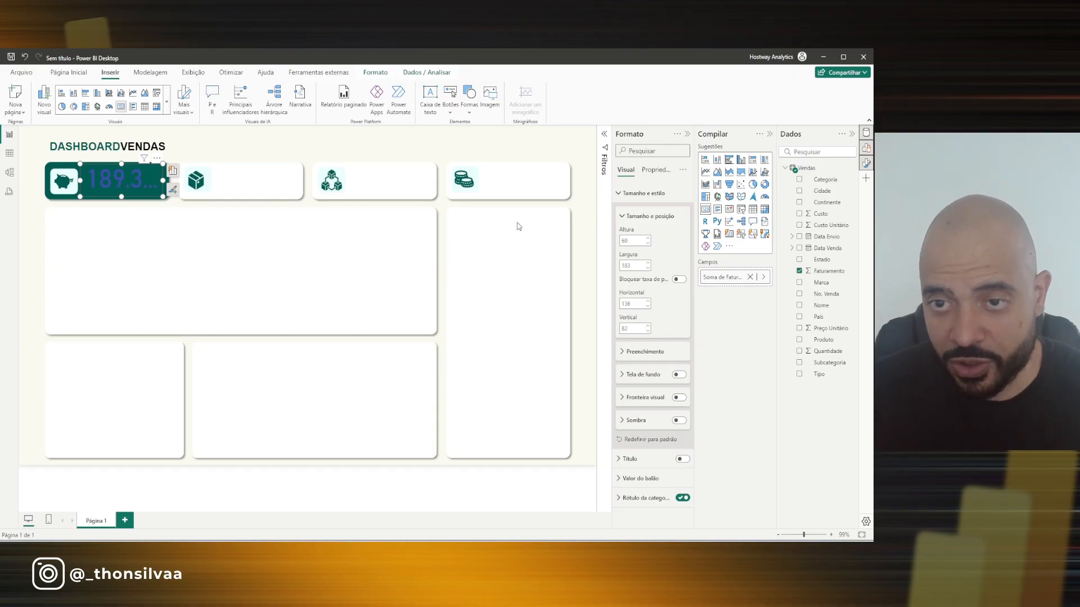
Format the revenue card's callout value in white with the DIN font at size 25
click(631, 197)
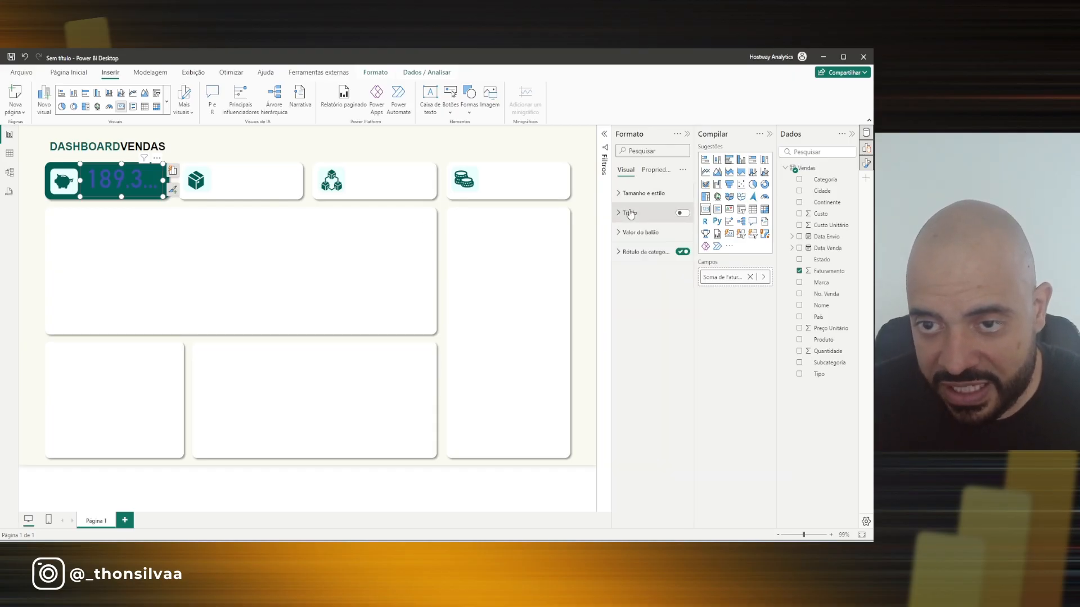
click(631, 240)
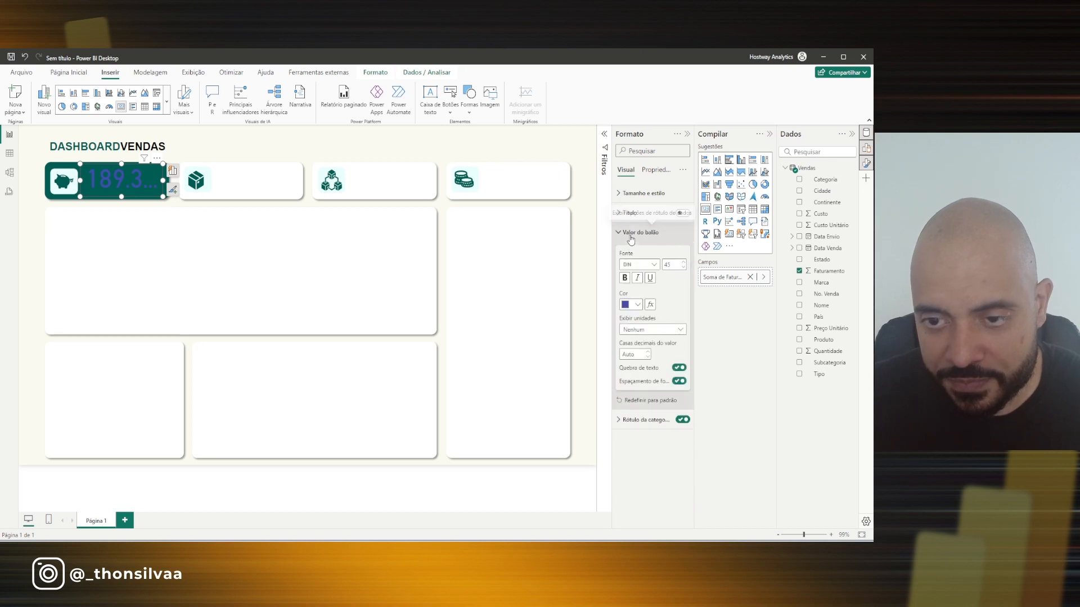
click(635, 304)
click(634, 339)
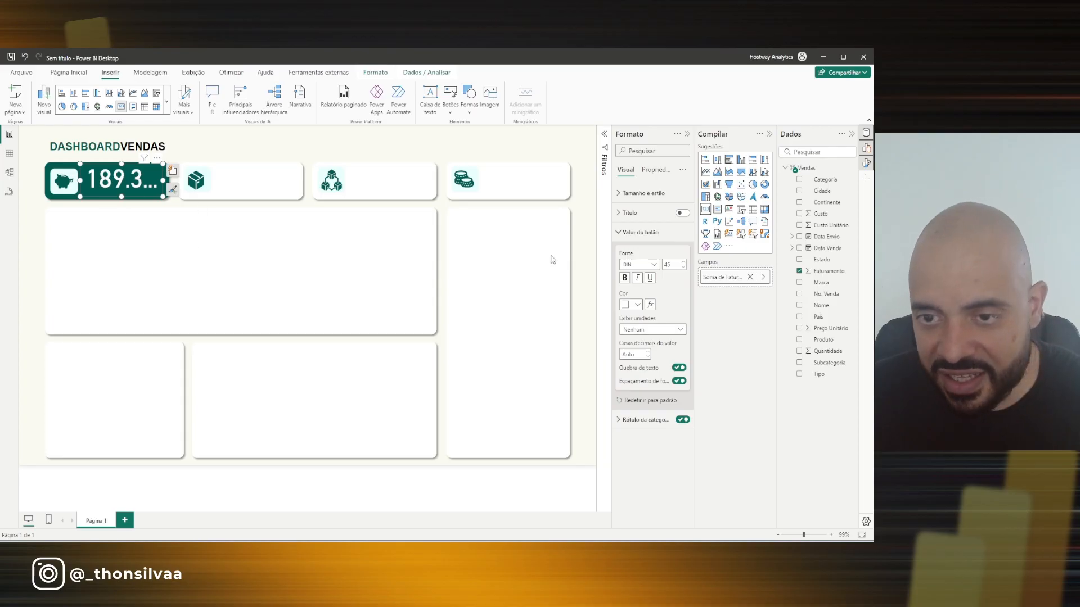
click(655, 265)
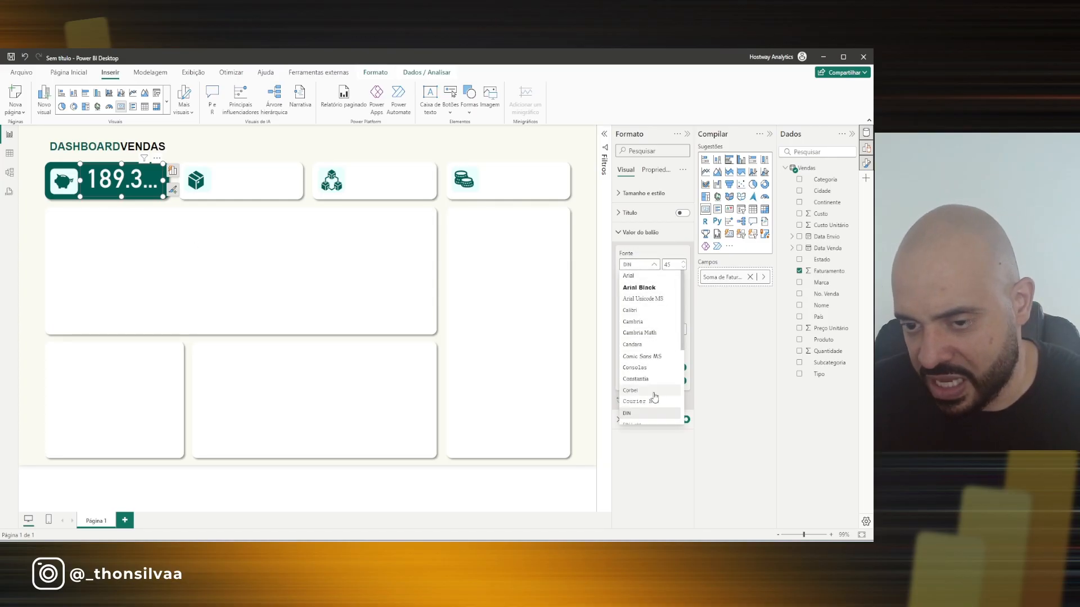
click(642, 415)
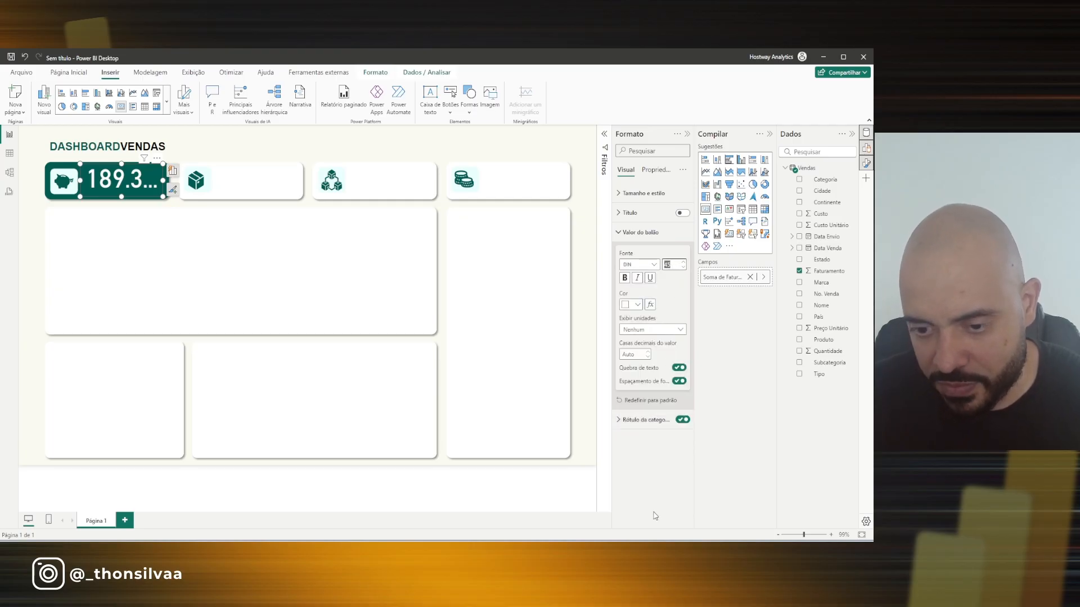
mouse_move(522, 516)
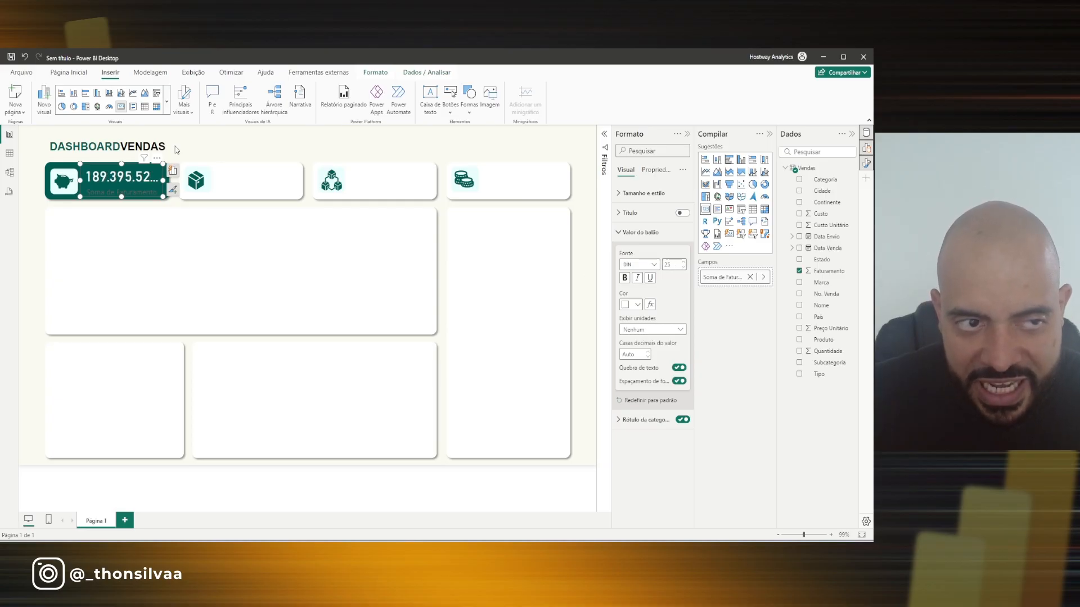
Set the display units of the revenue card's callout value to Auto
click(656, 331)
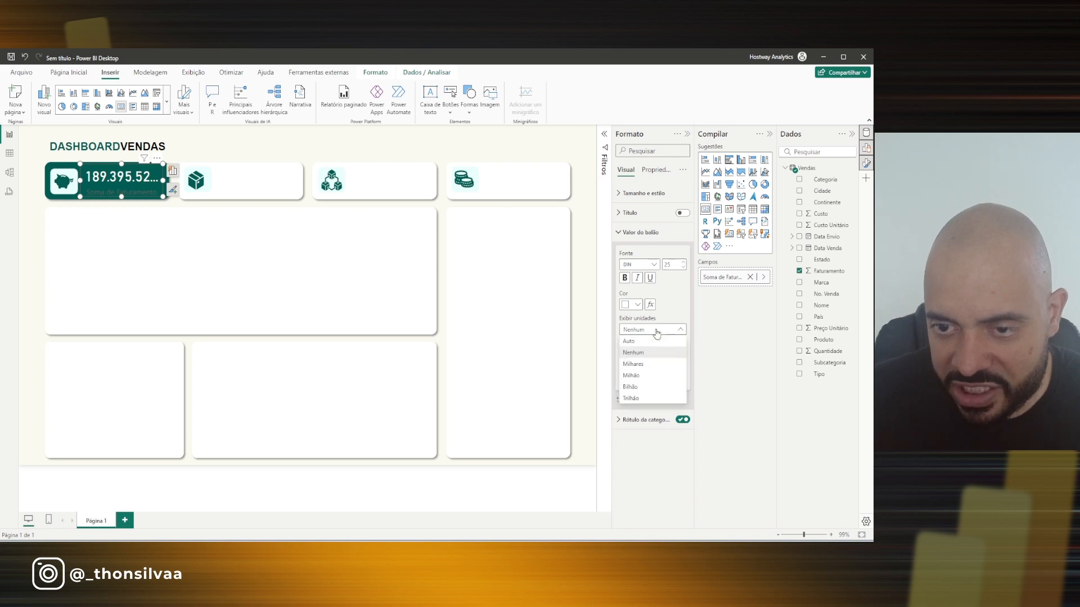
click(632, 341)
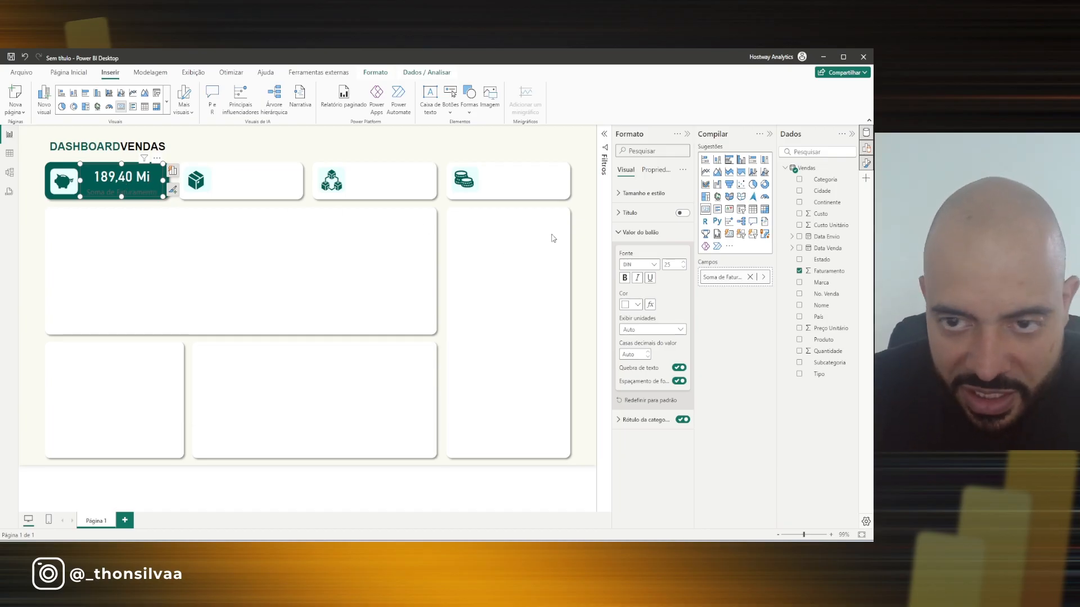
click(657, 331)
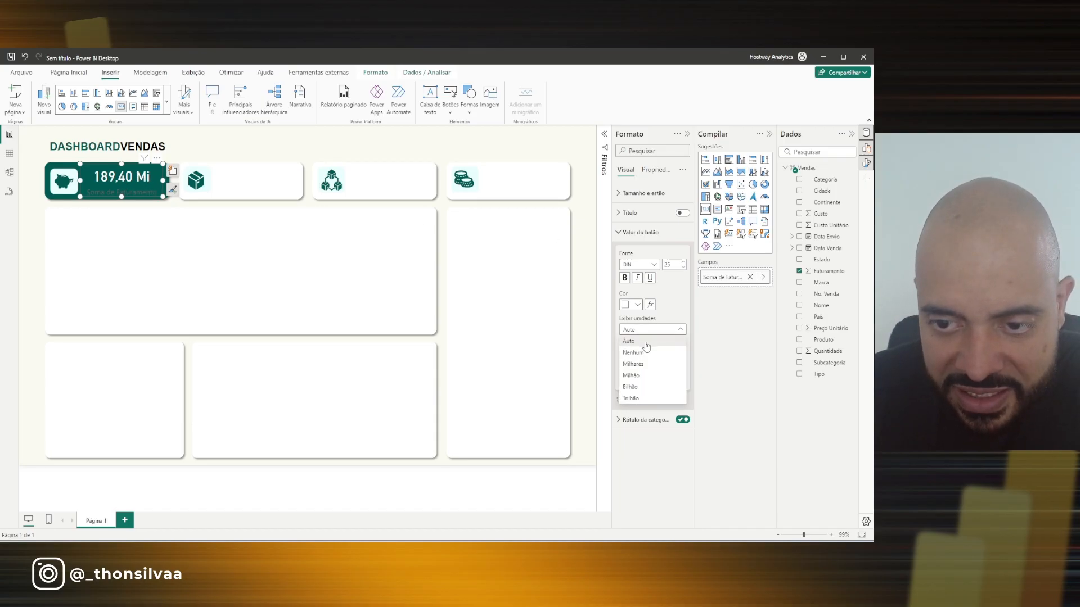
click(644, 343)
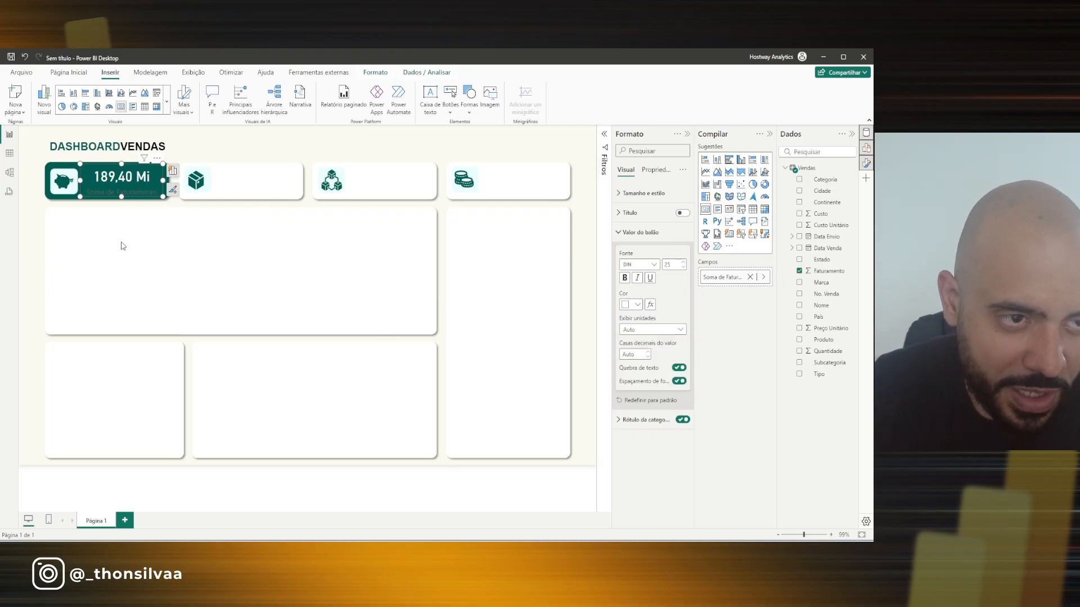
Set the callout value's font size to 27 and extend the revenue card's lower edge slightly downward
click(683, 264)
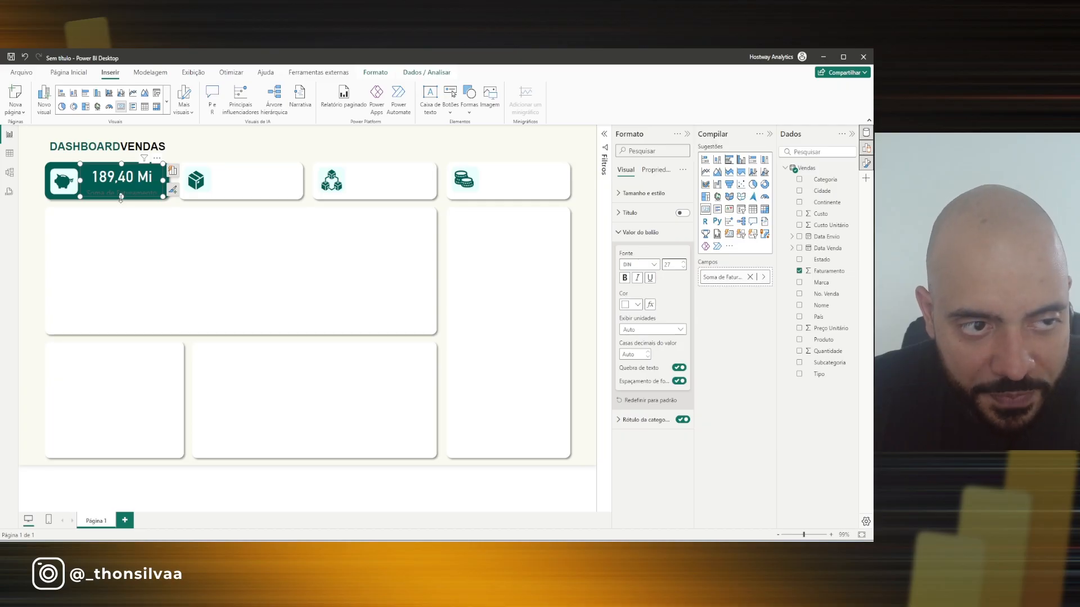
drag(121, 198, 123, 204)
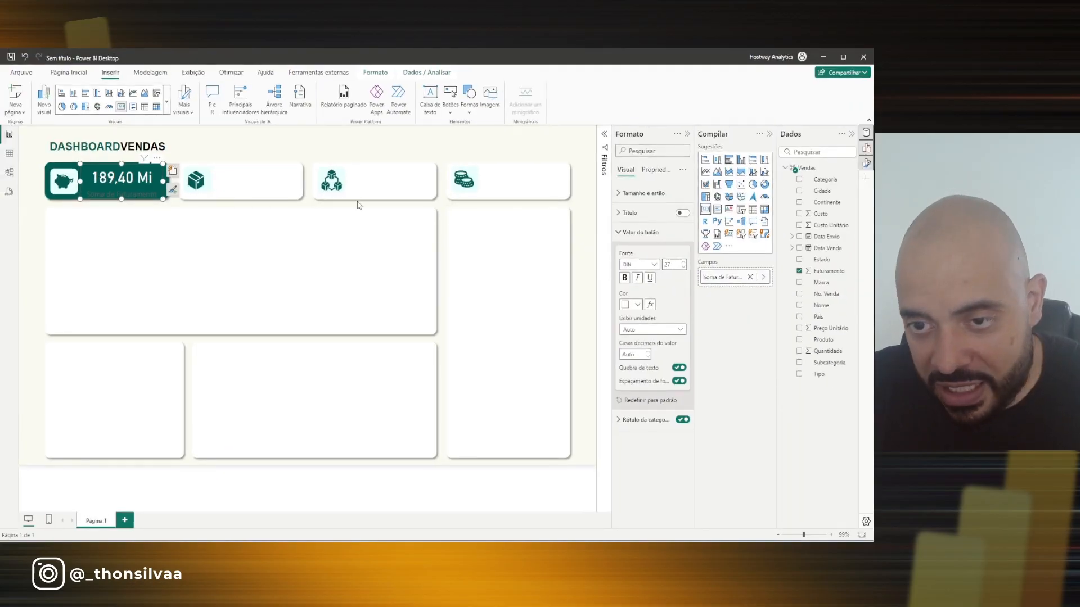
Set the revenue card's category label colour to white (Branco)
click(640, 233)
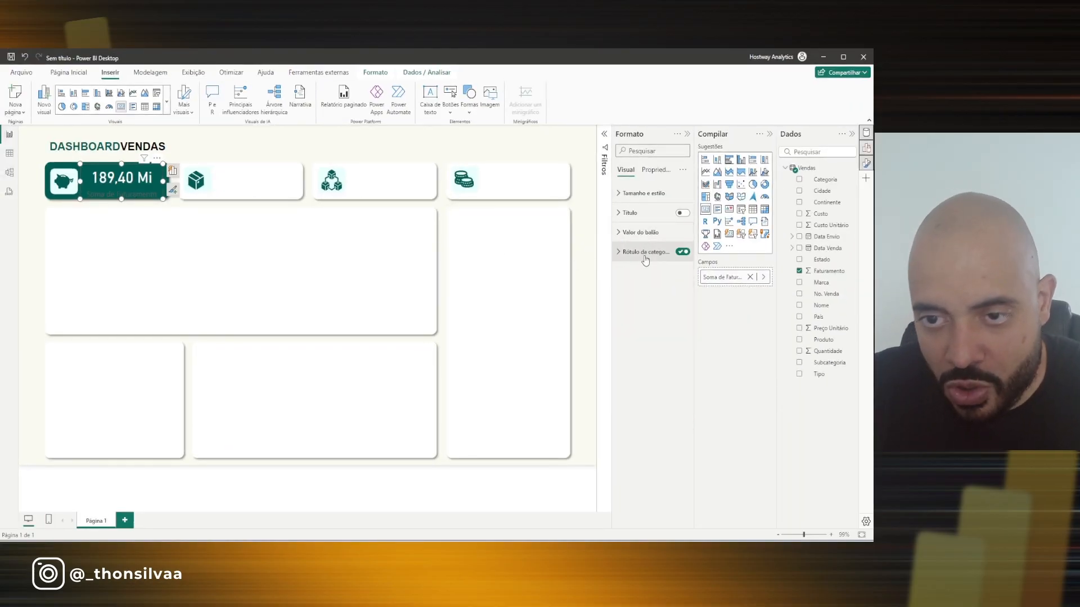
click(645, 258)
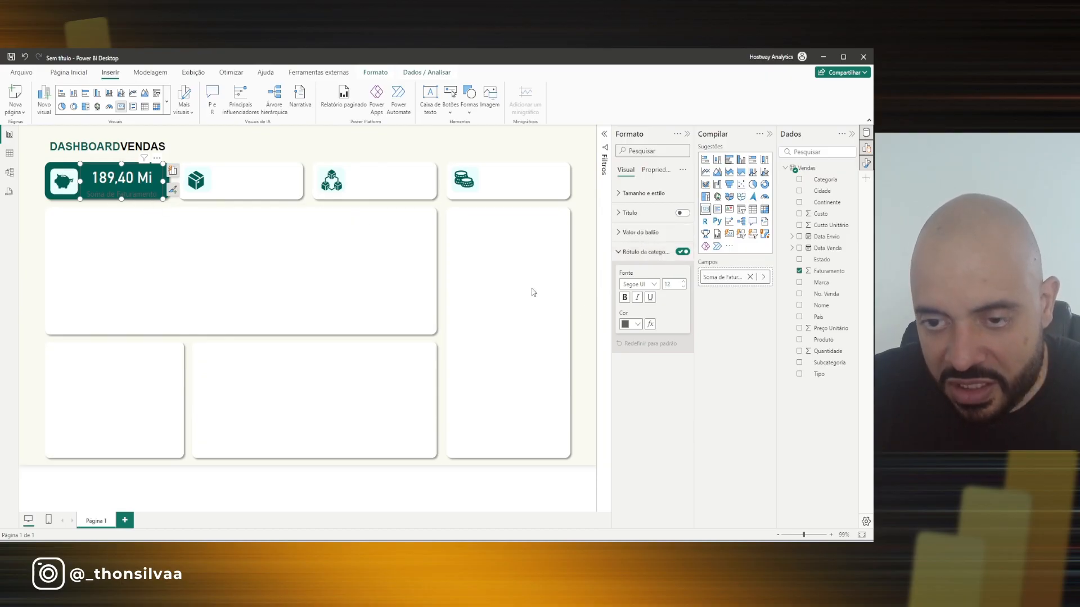
click(631, 325)
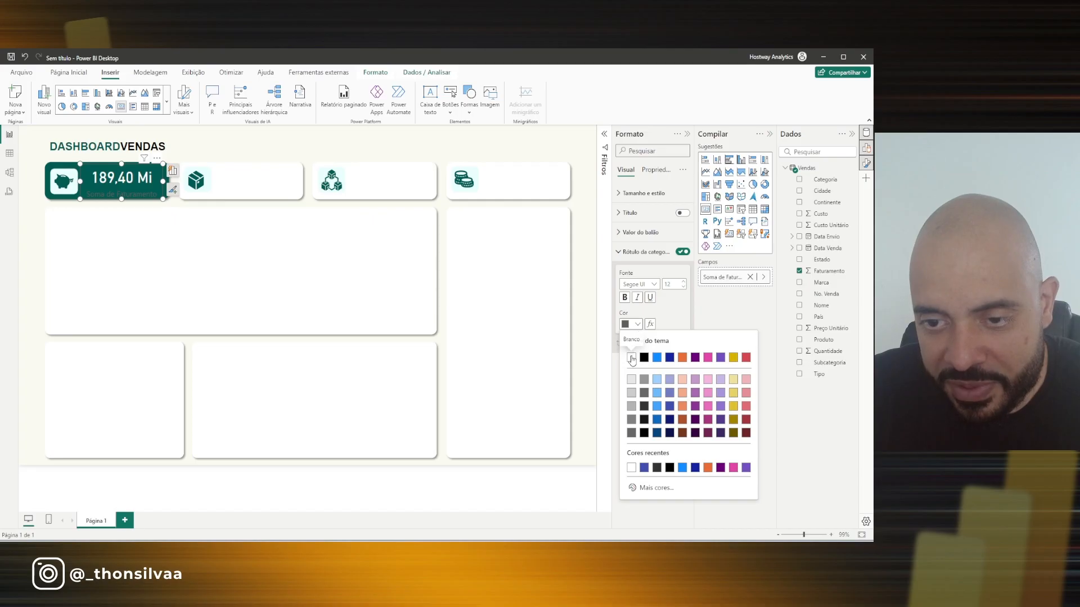
click(632, 358)
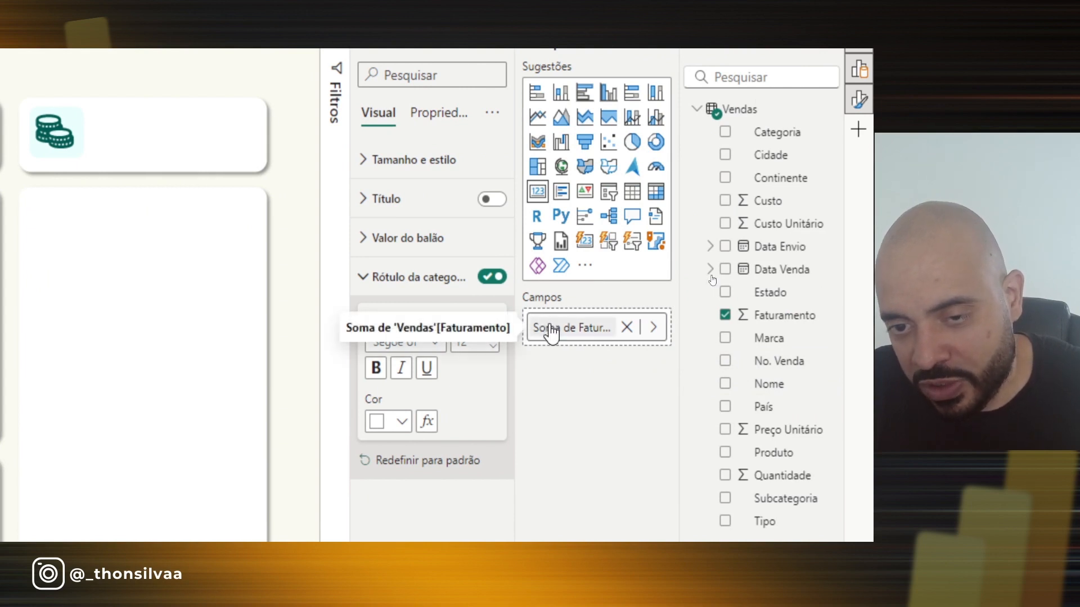
Rename the revenue card's Soma de Faturamento field as Faturamento for this visual
double_click(550, 332)
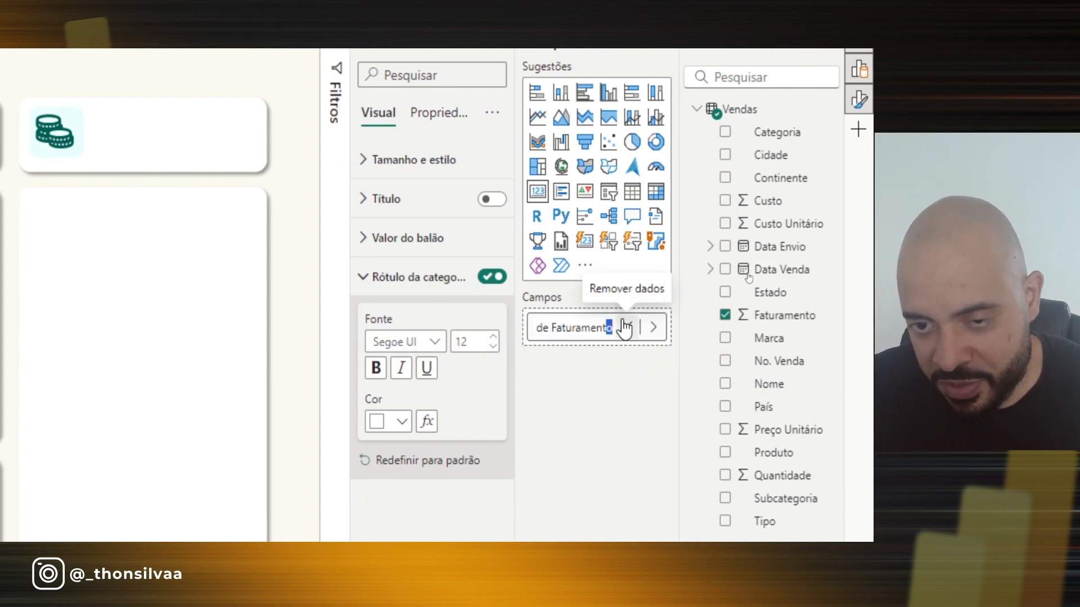
key(shift+Left)
key(shift+Left)
key(shift+Left)
key(shift+Left)
key(shift+Left)
key(shift+Left)
key(shift+Left)
key(shift+Left)
key(shift+Left)
key(shift+Left)
key(shift+Left)
key(shift+Left)
key(shift+Left)
key(shift+Left)
key(shift+Left)
key(shift+Left)
key(shift+Left)
key(shift+Left)
text(Faturamento)
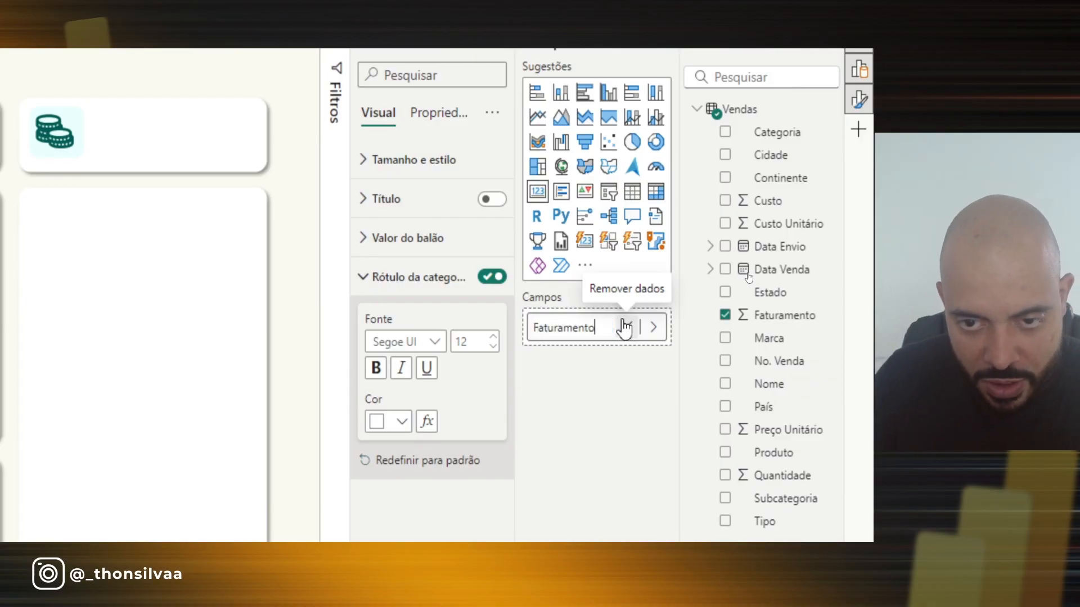
key(Return)
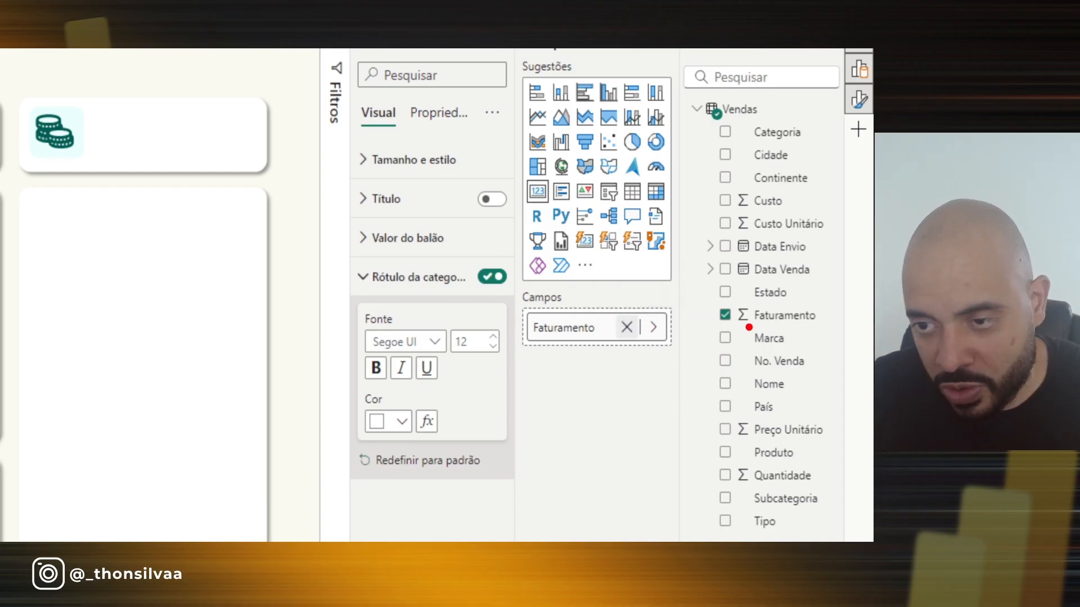
drag(741, 327, 793, 328)
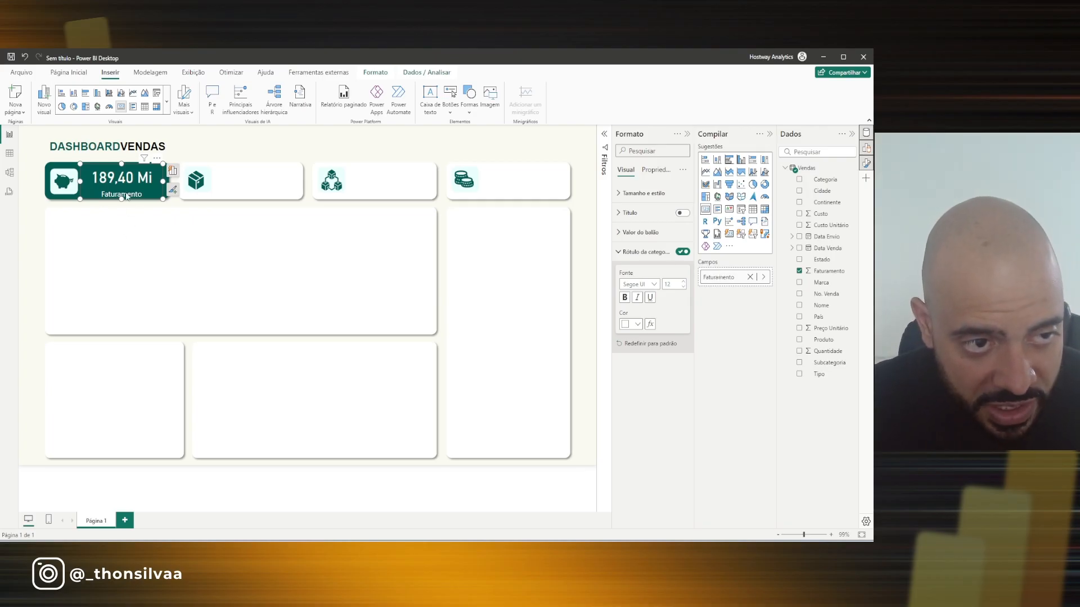
click(179, 247)
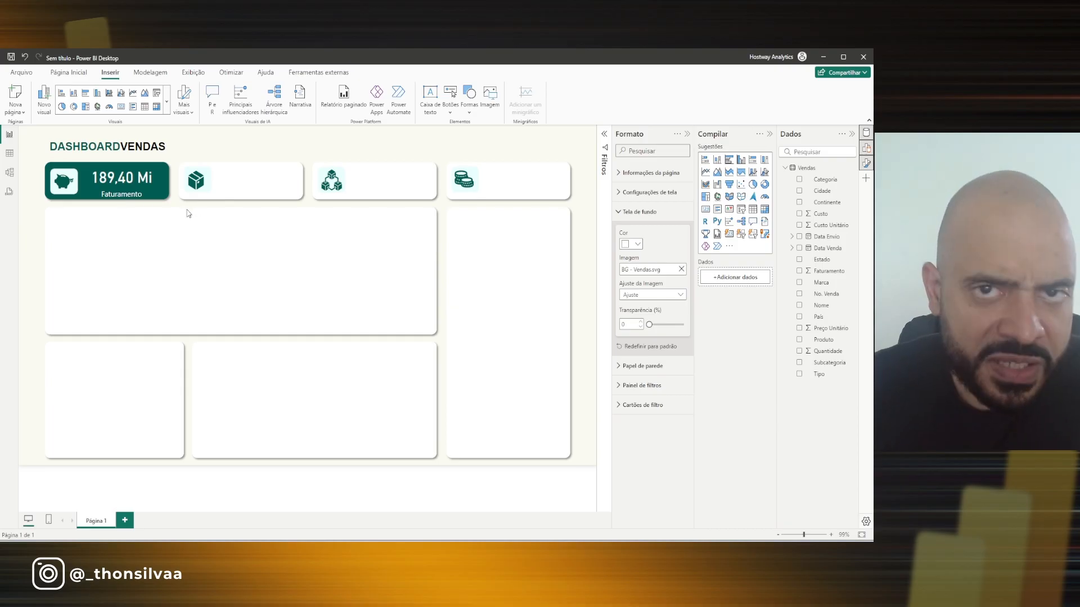
click(134, 182)
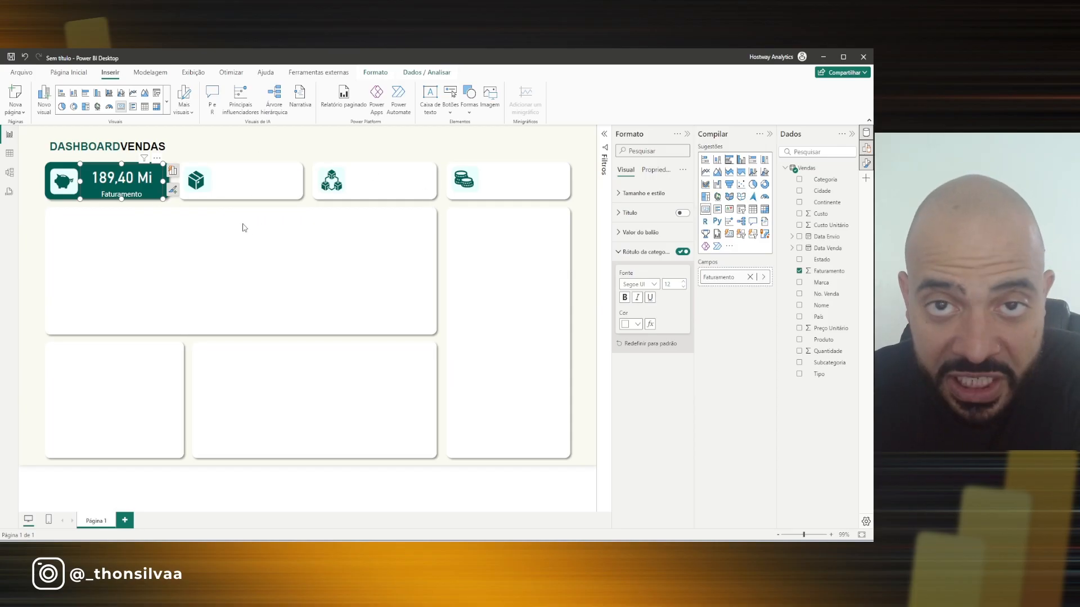
click(197, 231)
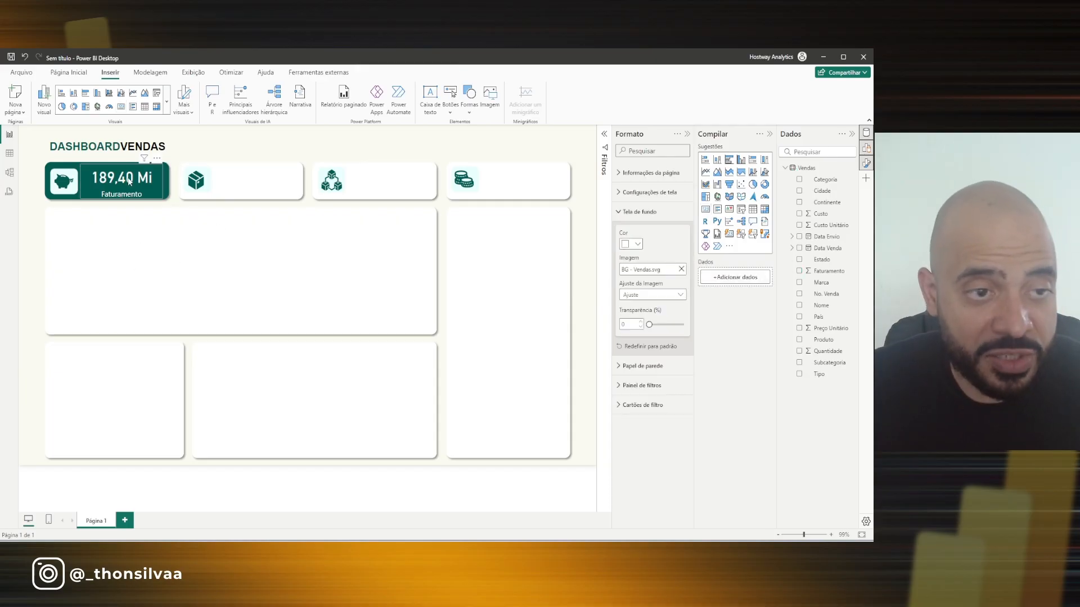
Duplicate the Faturamento card and place the copy in the second header box, beside the package icon
click(151, 191)
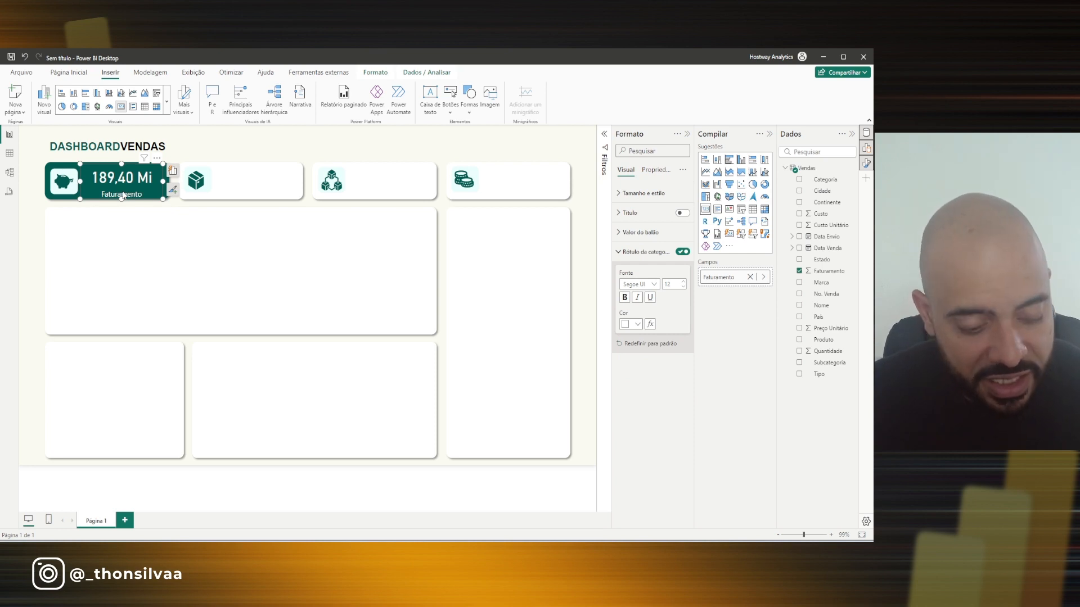
key(ctrl+v)
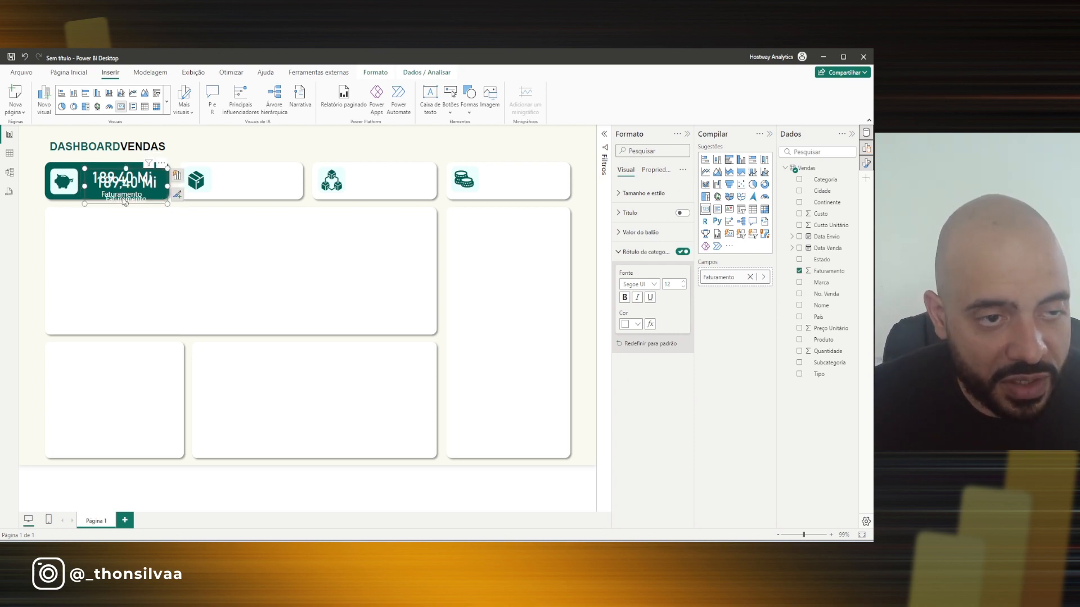
drag(125, 203, 251, 195)
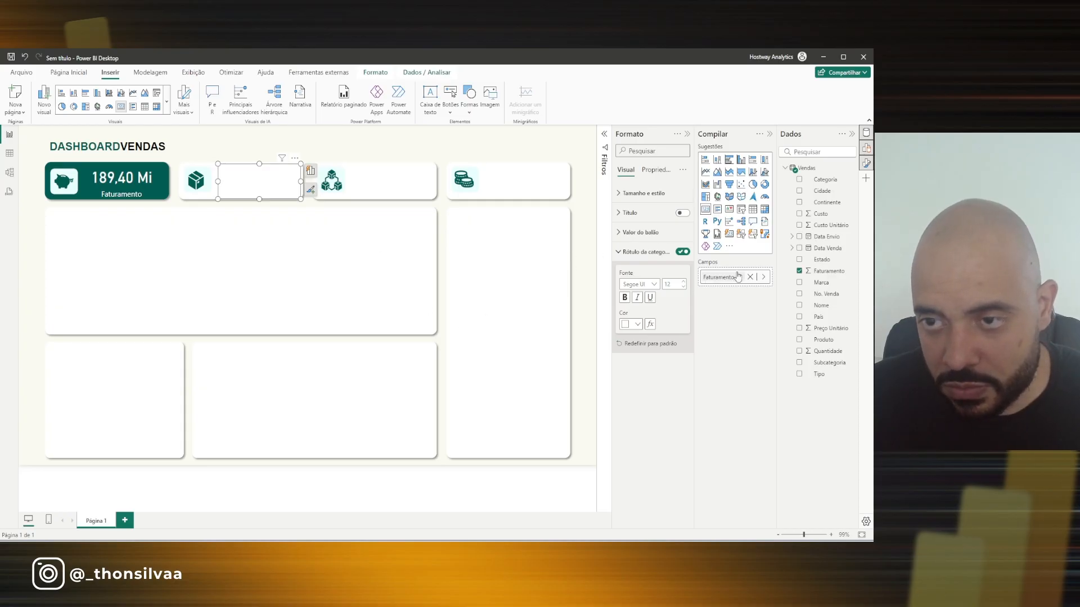
click(640, 232)
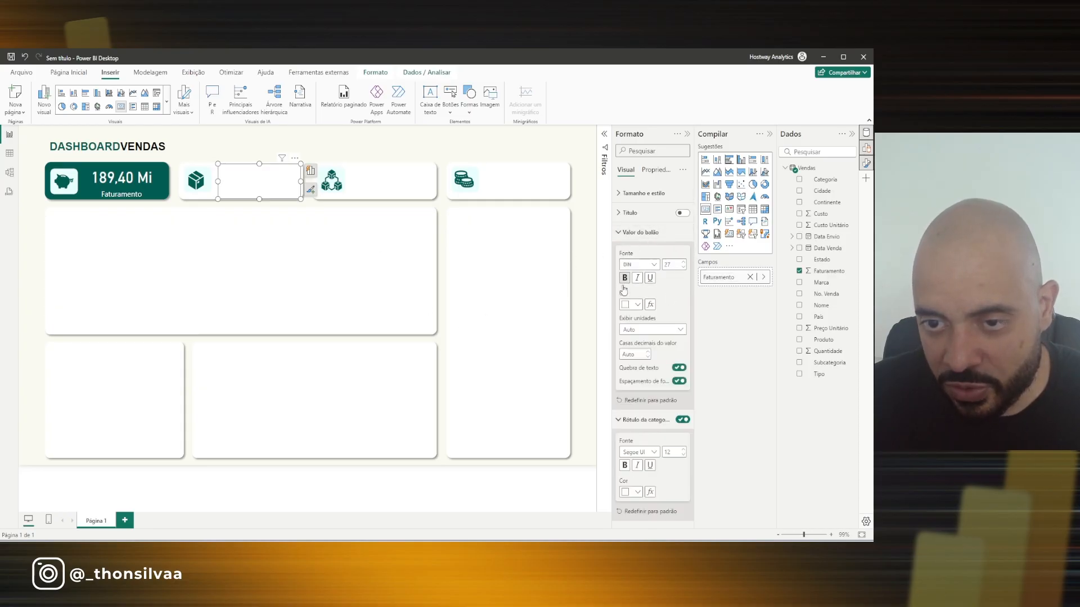
click(634, 306)
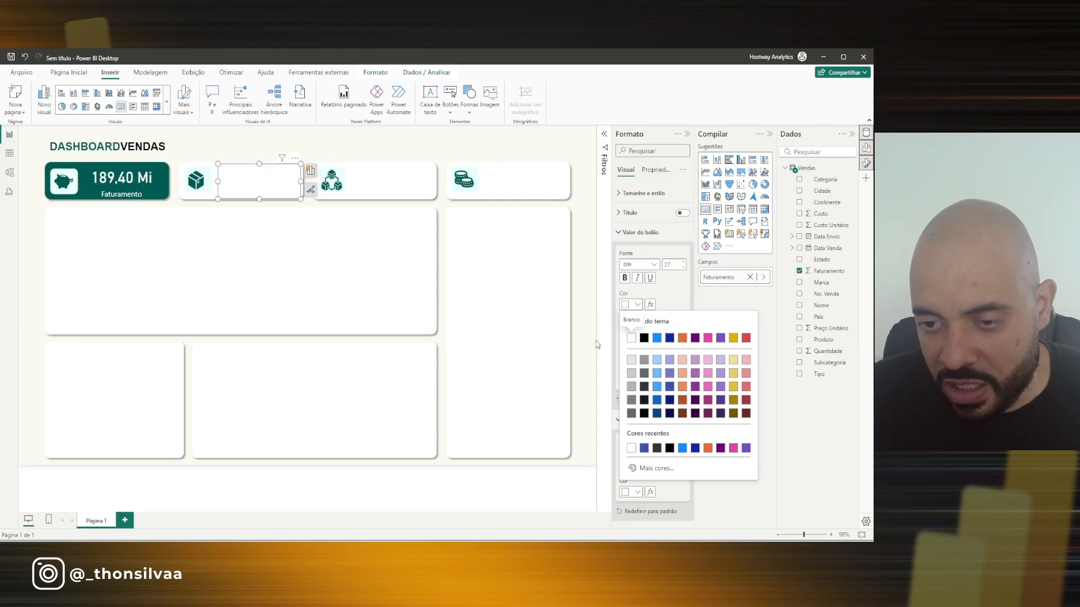
click(390, 492)
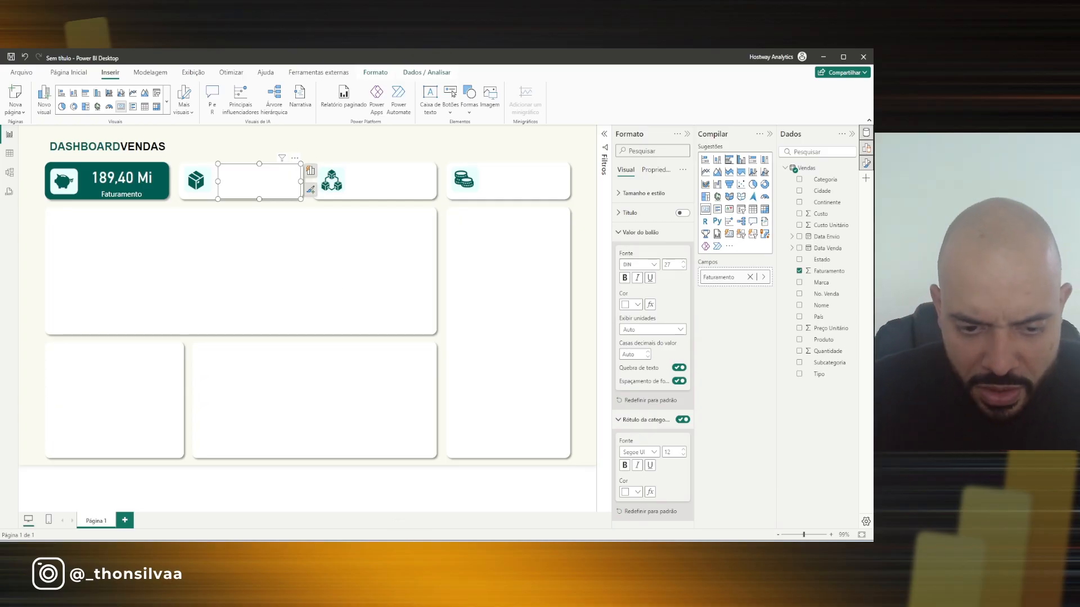
Open the BG - Vendas.pptx presentation from the #1 - Power BI do Zero folder in PowerPoint and minimise the folder window
mouse_move(358, 552)
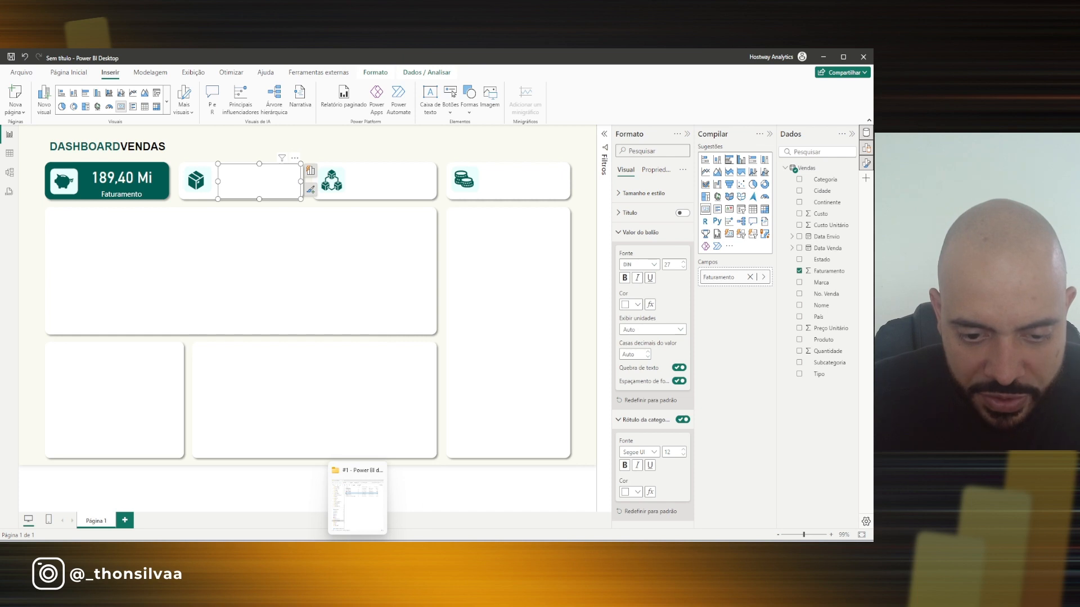
click(358, 500)
click(187, 165)
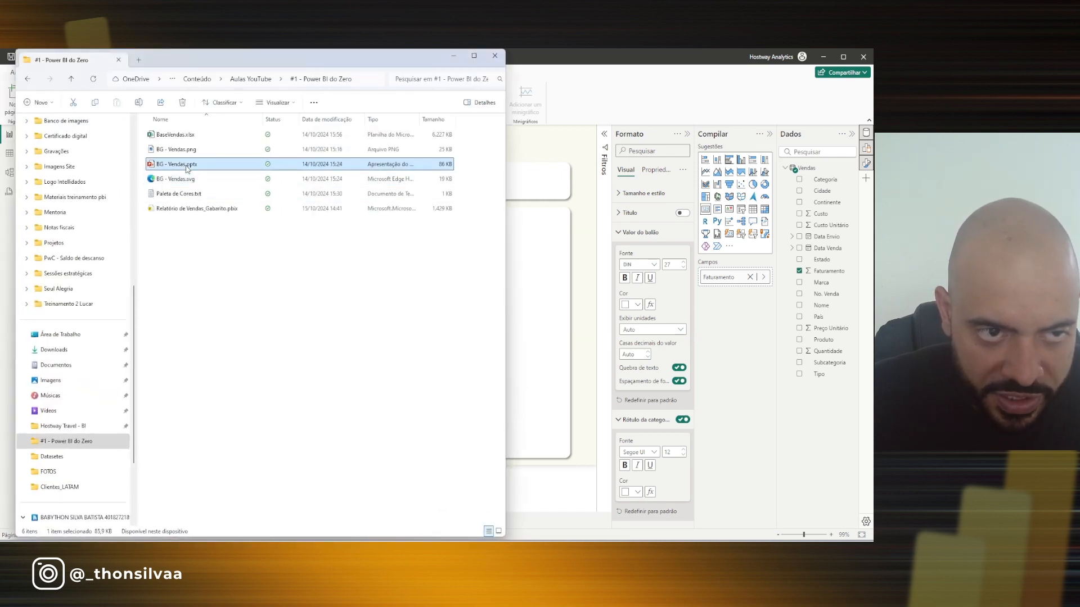
double_click(188, 165)
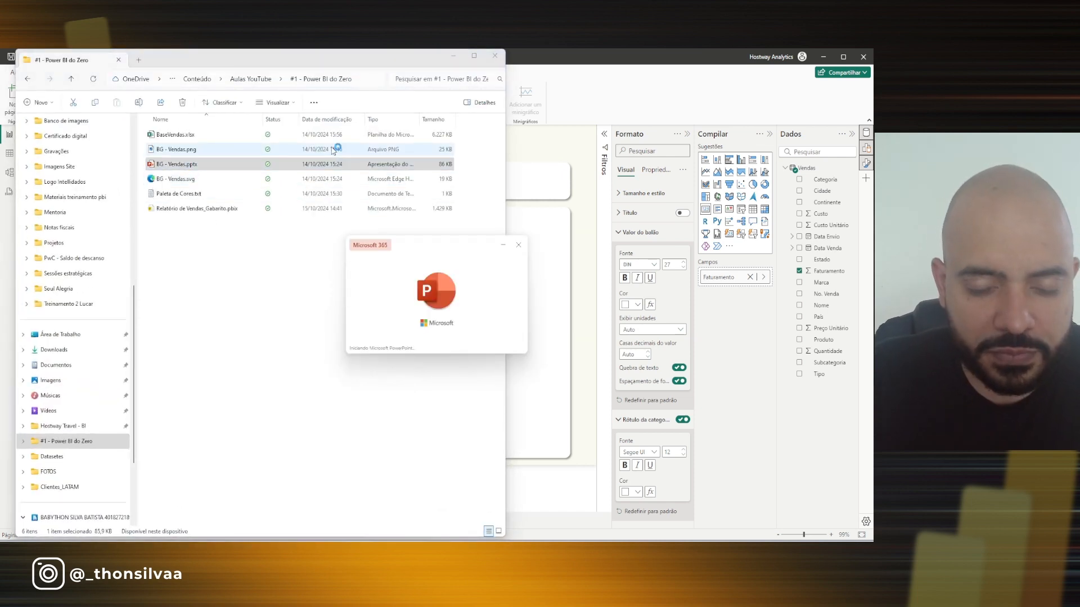
click(453, 57)
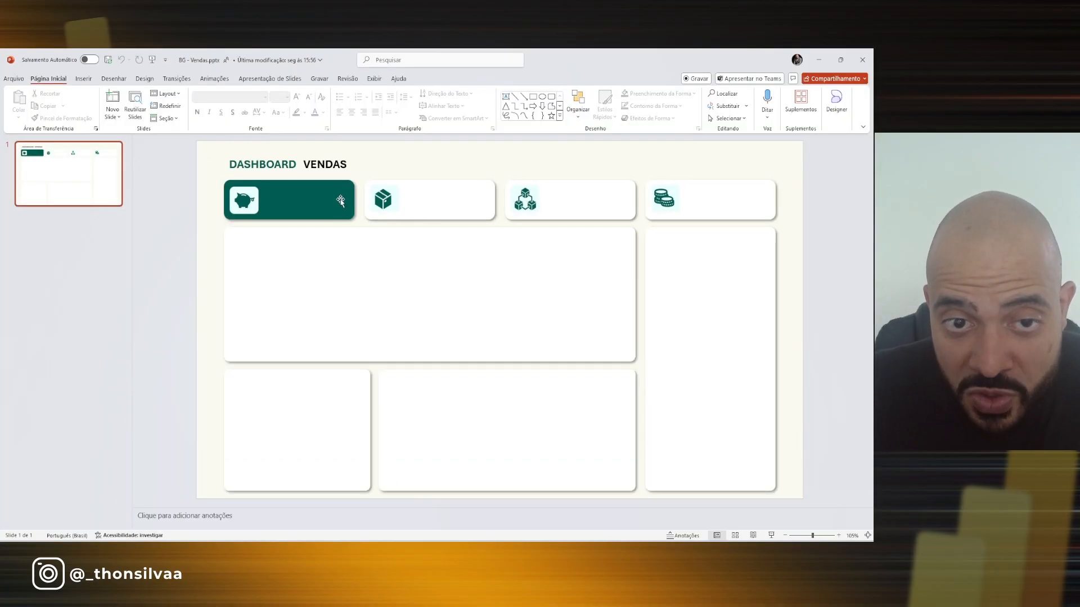
Copy the hex code of the dark green header box's fill without altering the shape, and switch back to Power BI
click(320, 202)
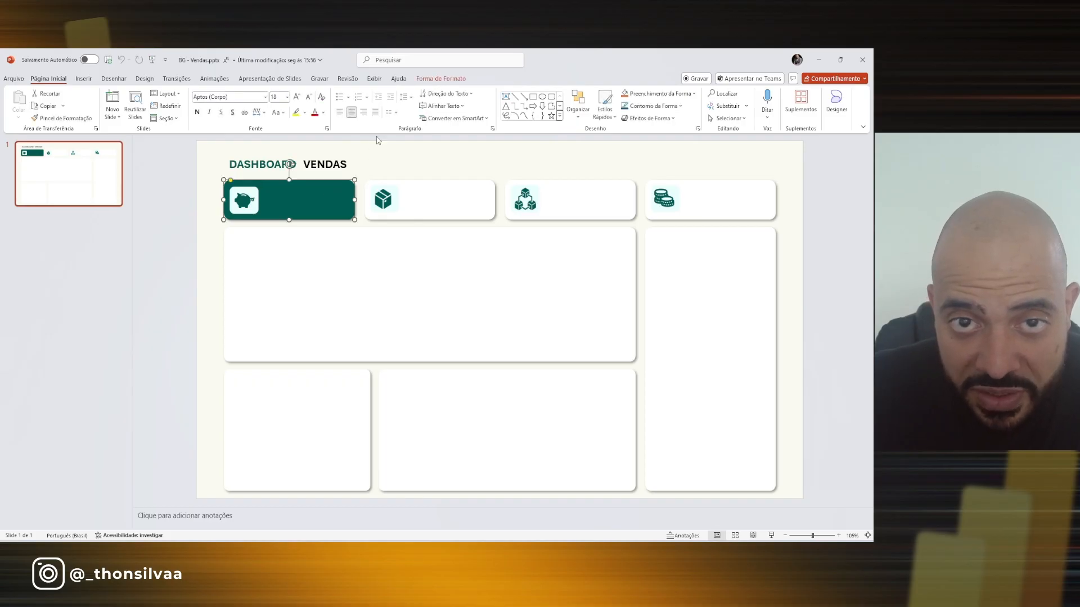
click(440, 80)
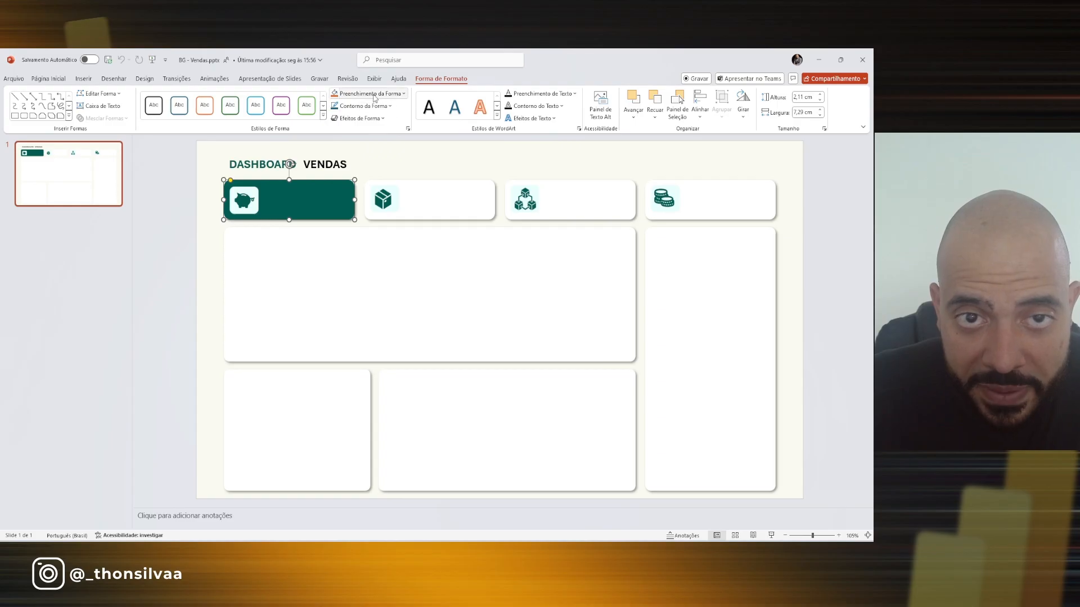
click(406, 95)
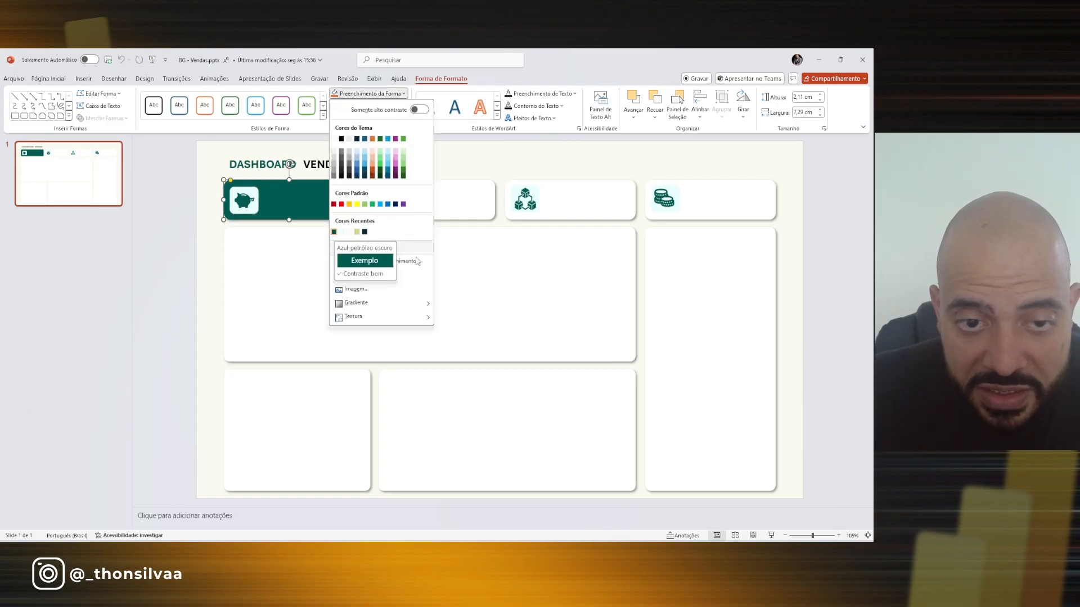
click(381, 262)
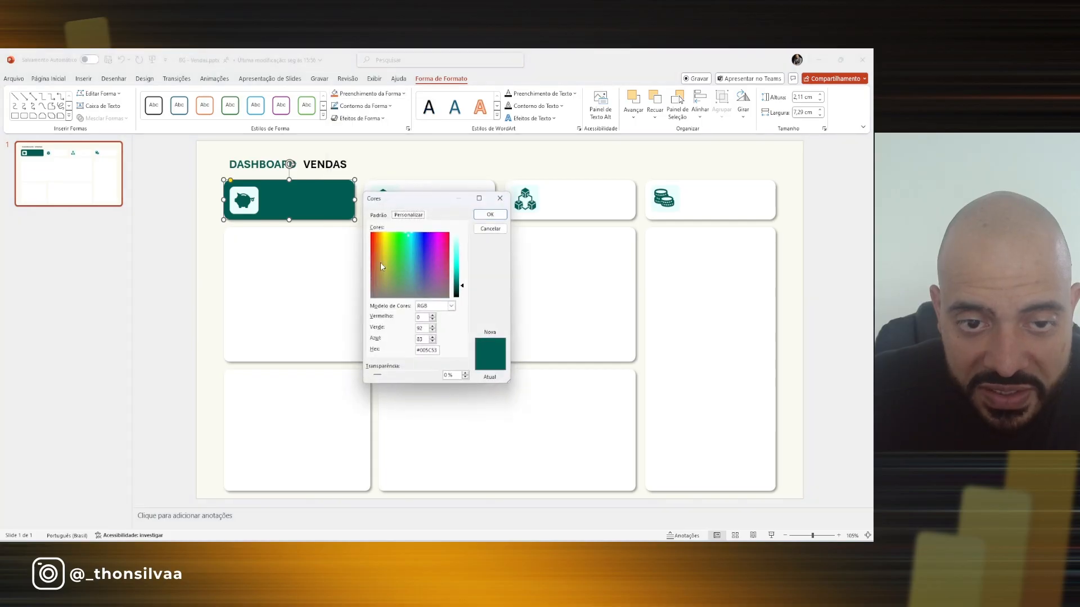
drag(437, 352, 411, 354)
key(ctrl+c)
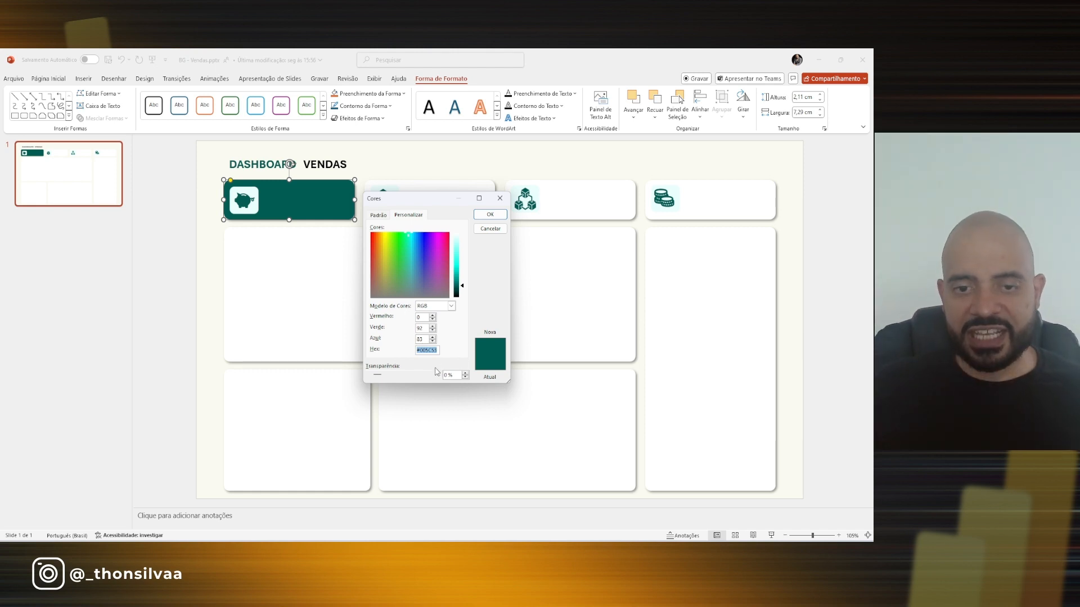
click(500, 230)
key(alt+Tab)
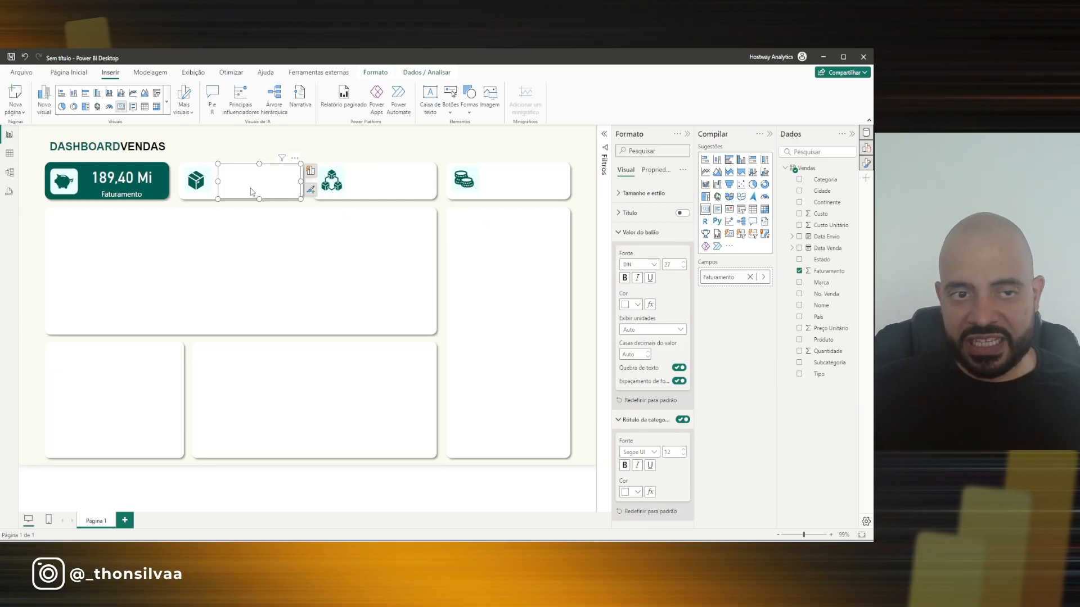
Set the callout value colour of the duplicated card beside the package icon to hex #005C53
mouse_move(251, 192)
mouse_down()
mouse_move(263, 167)
mouse_move(228, 175)
mouse_move(250, 174)
mouse_move(252, 189)
mouse_up()
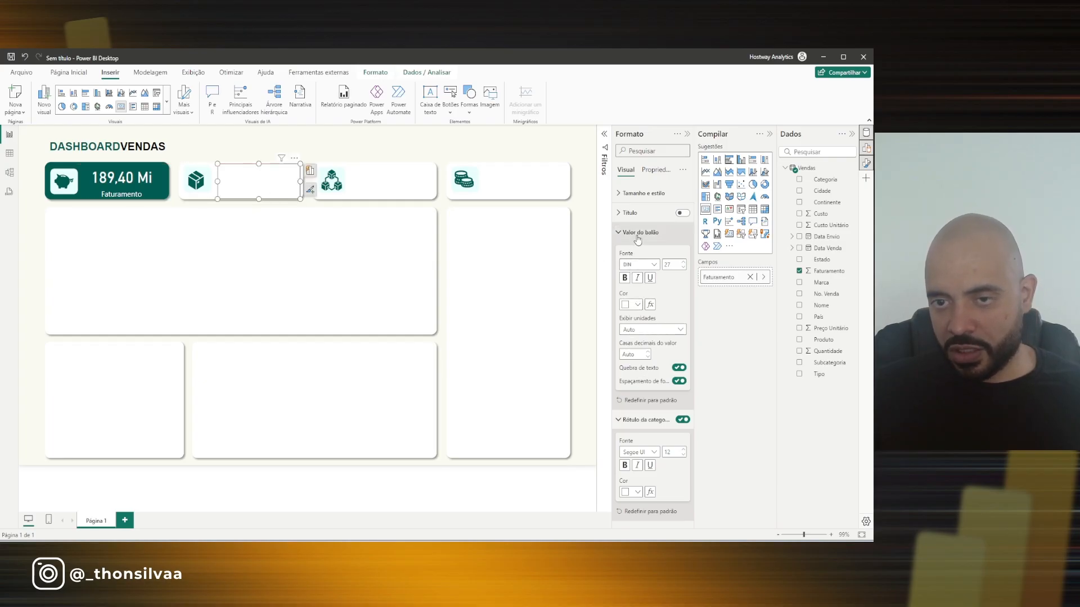
click(638, 304)
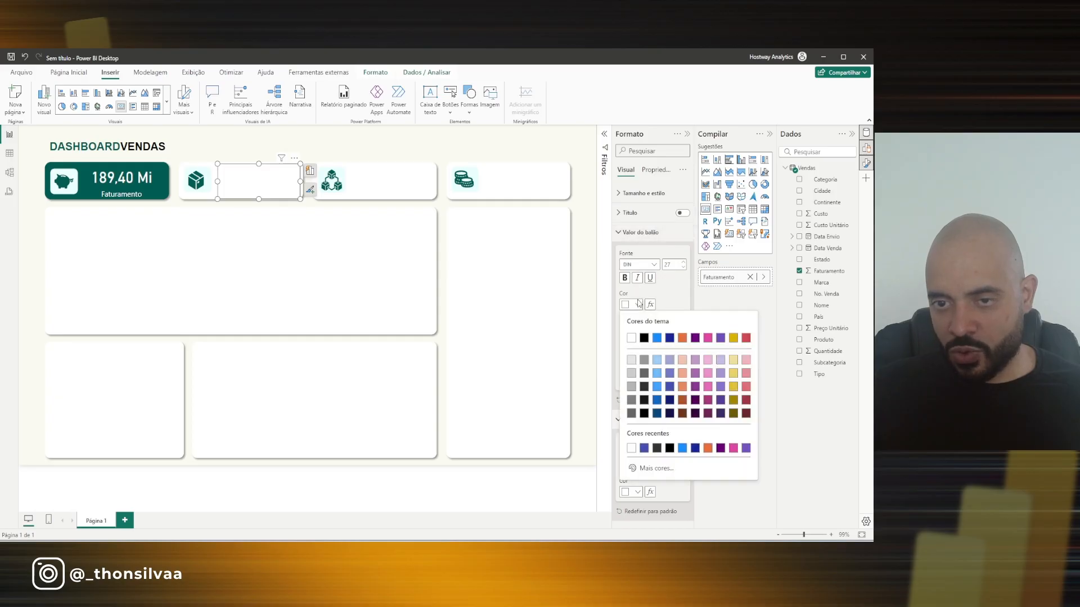
click(656, 469)
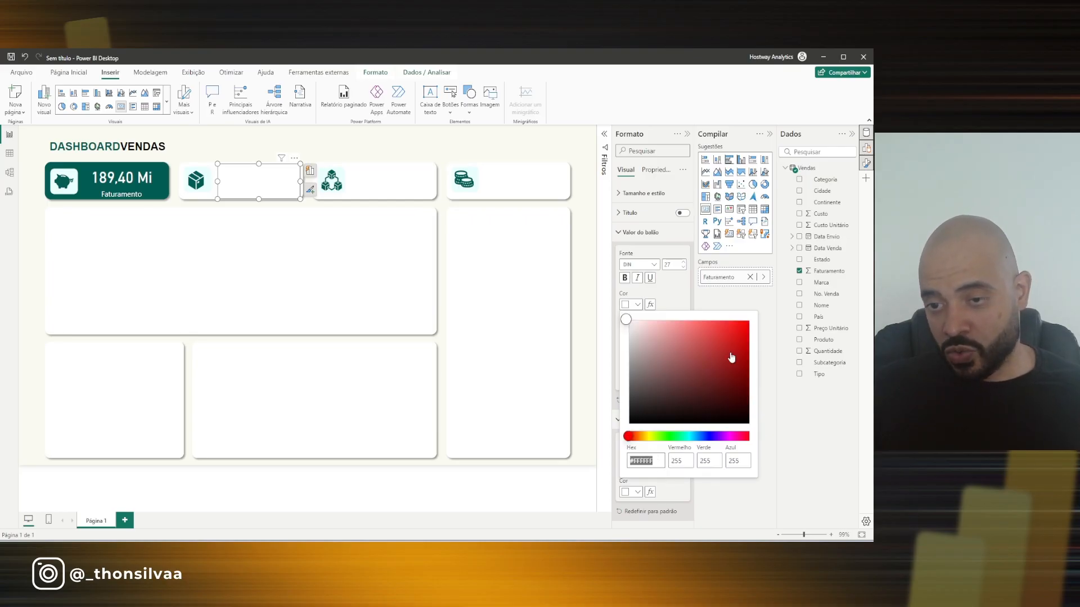
click(655, 463)
drag(656, 462, 621, 466)
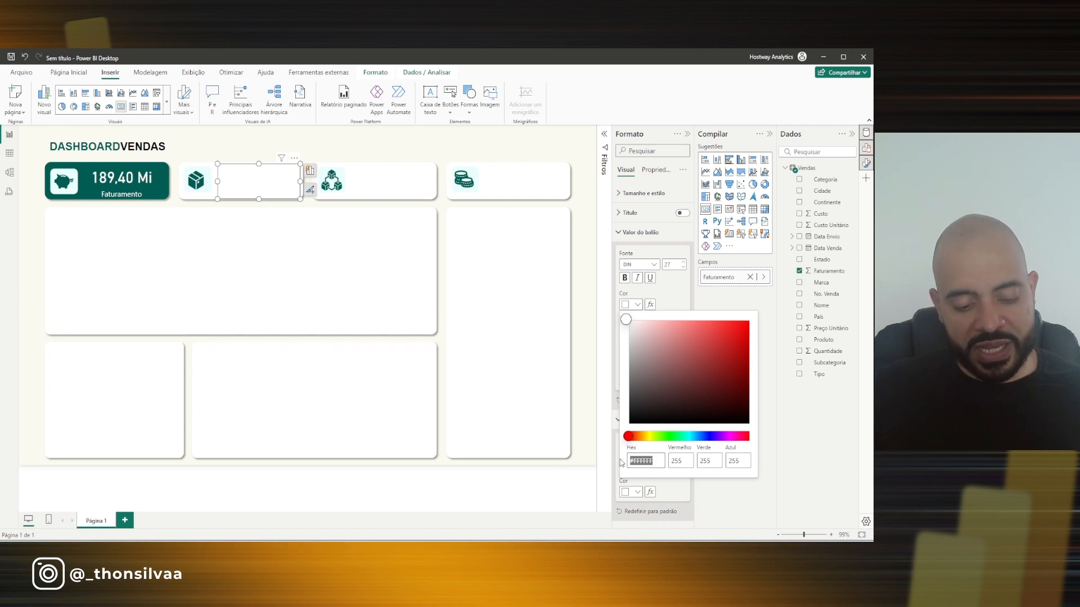
key(ctrl+v)
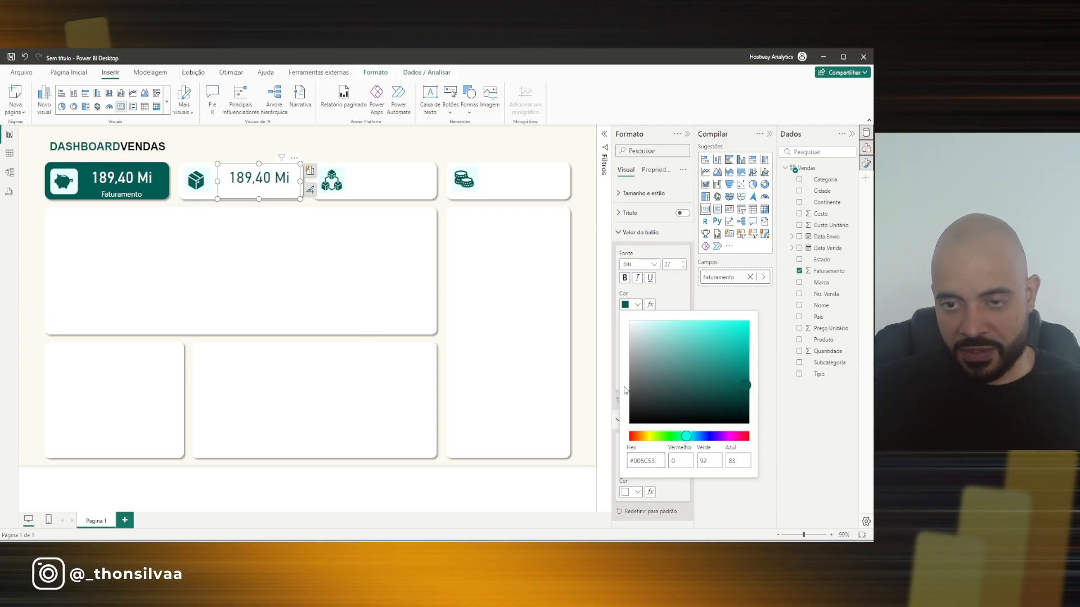
click(668, 295)
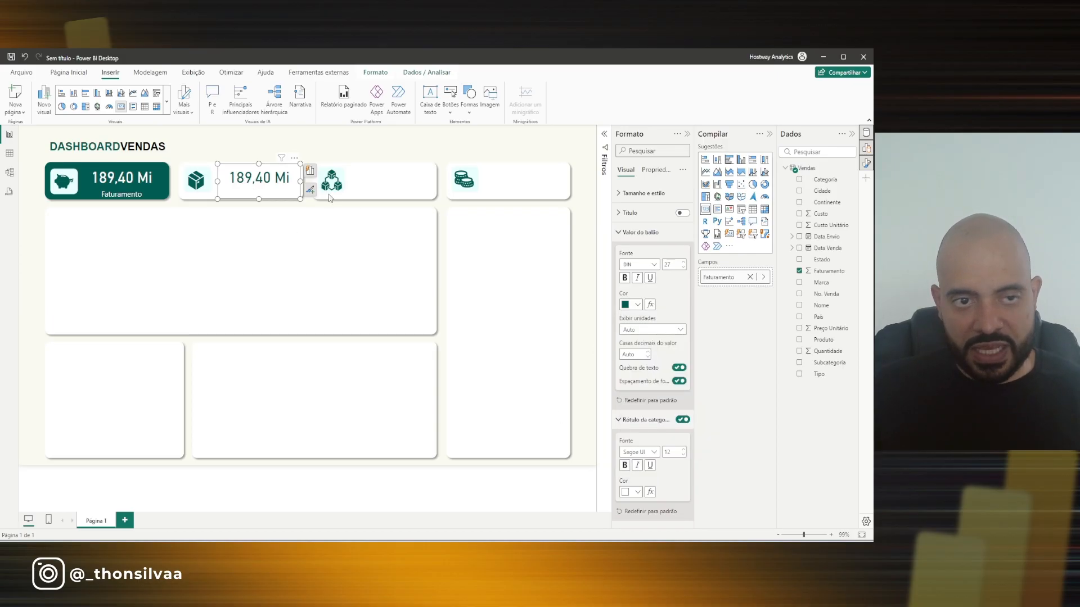
Colour the second card's category label with the recently used dark green and replace its Faturamento field with No. Venda
click(638, 232)
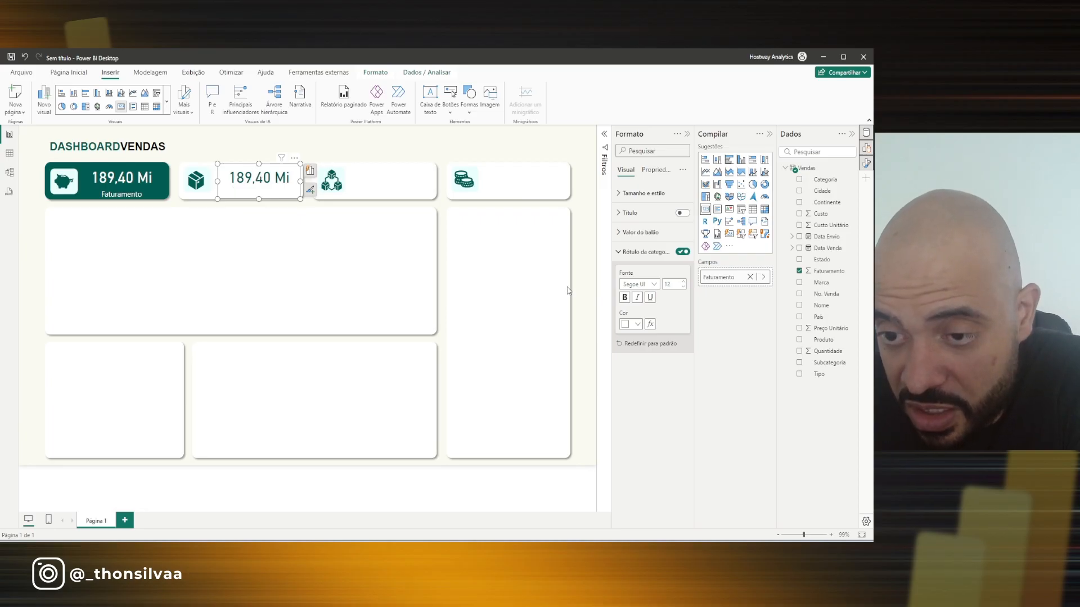
click(644, 251)
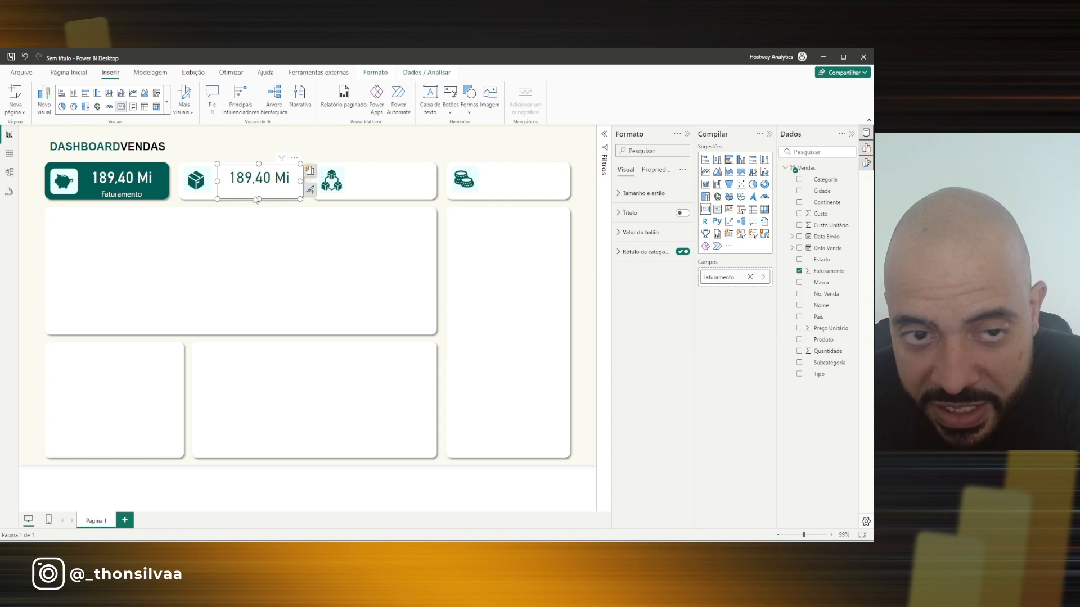
click(644, 252)
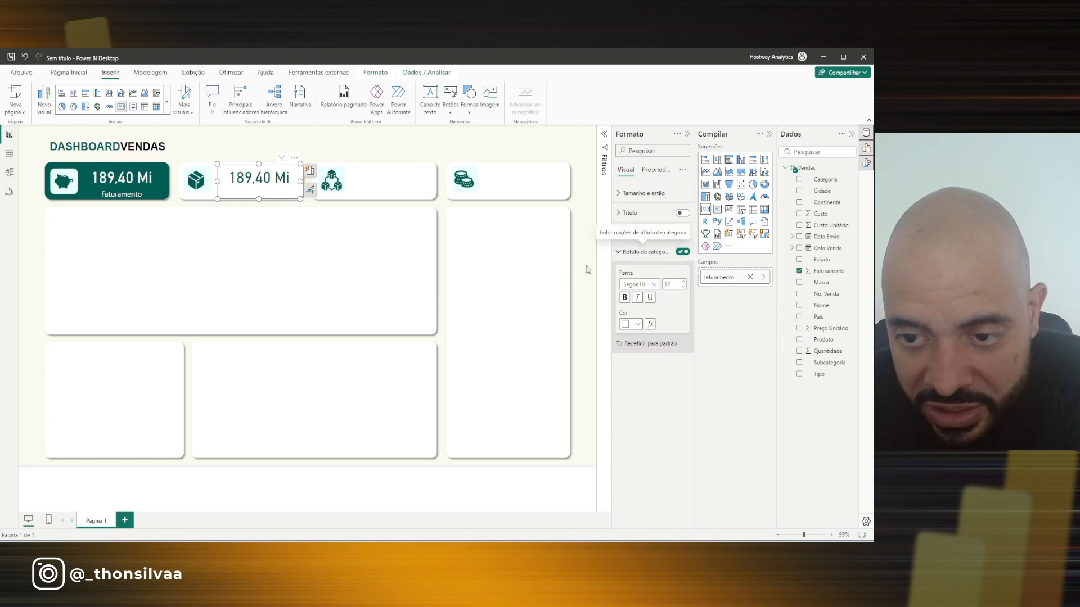
click(638, 327)
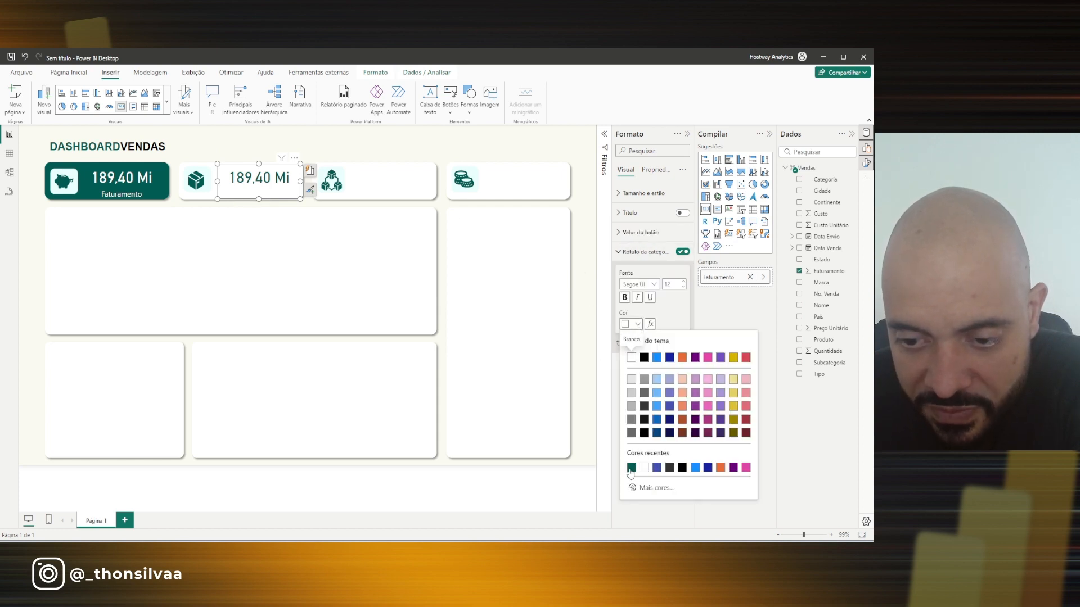
click(631, 468)
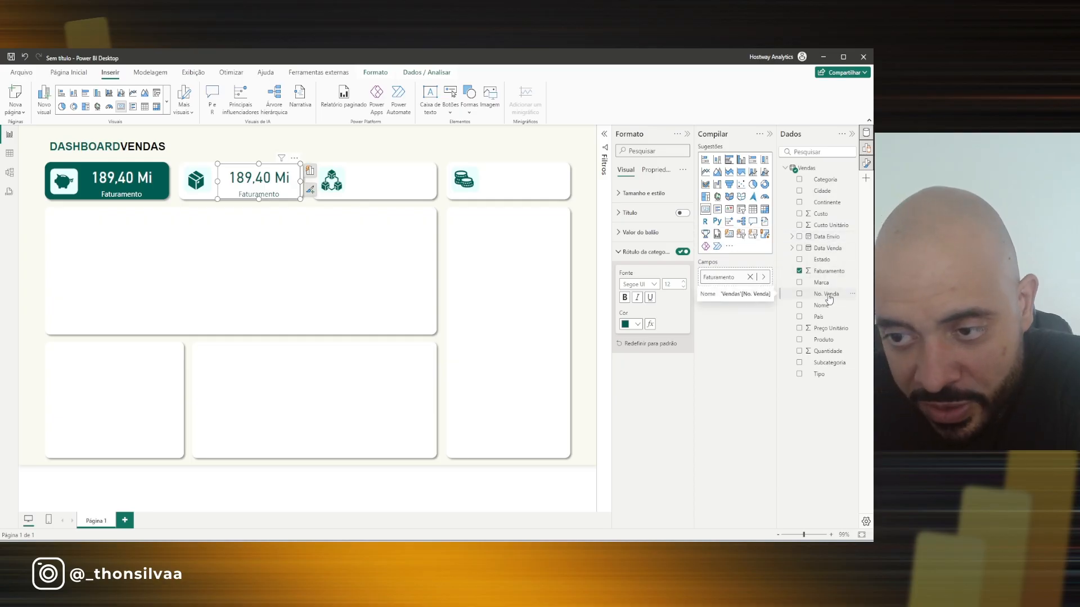
drag(827, 298, 739, 281)
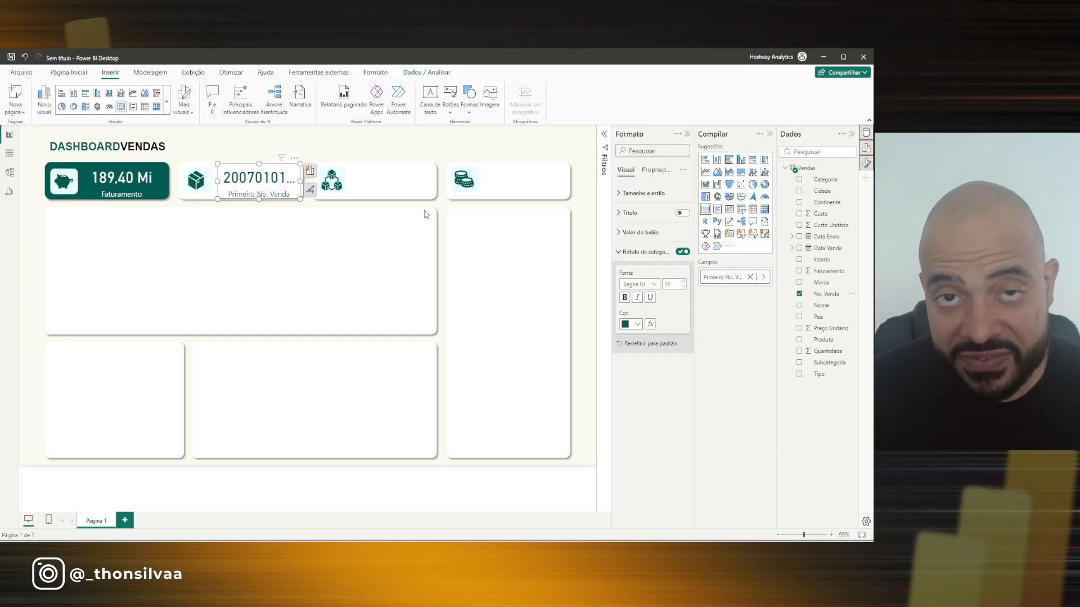
Filter the Vendas data table's No. Venda column to a single sale number to examine the rows sharing it
click(10, 153)
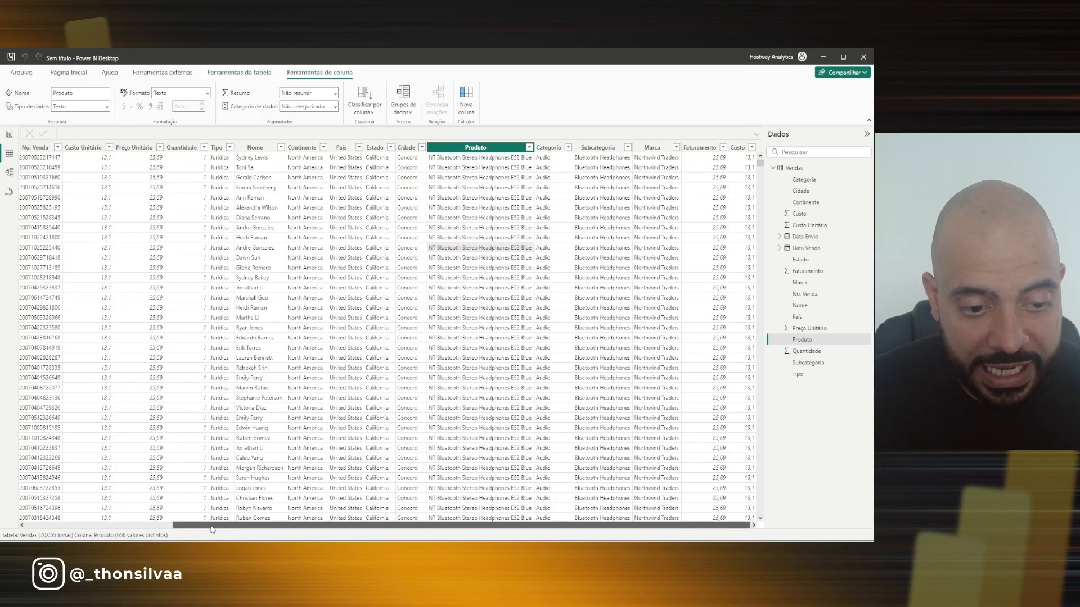
scroll(168, 163, left, 5)
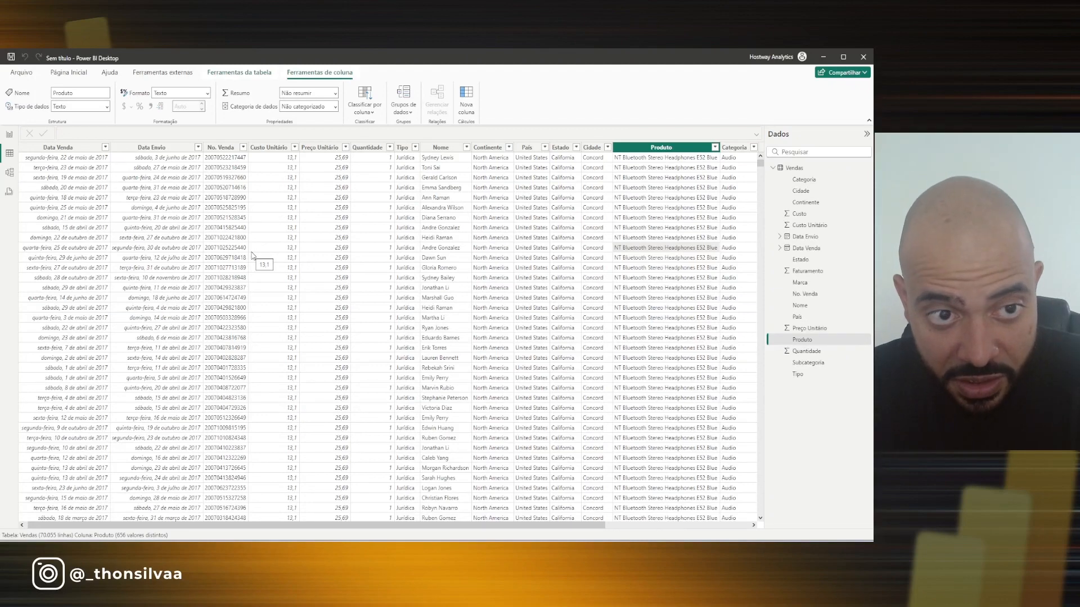
click(239, 150)
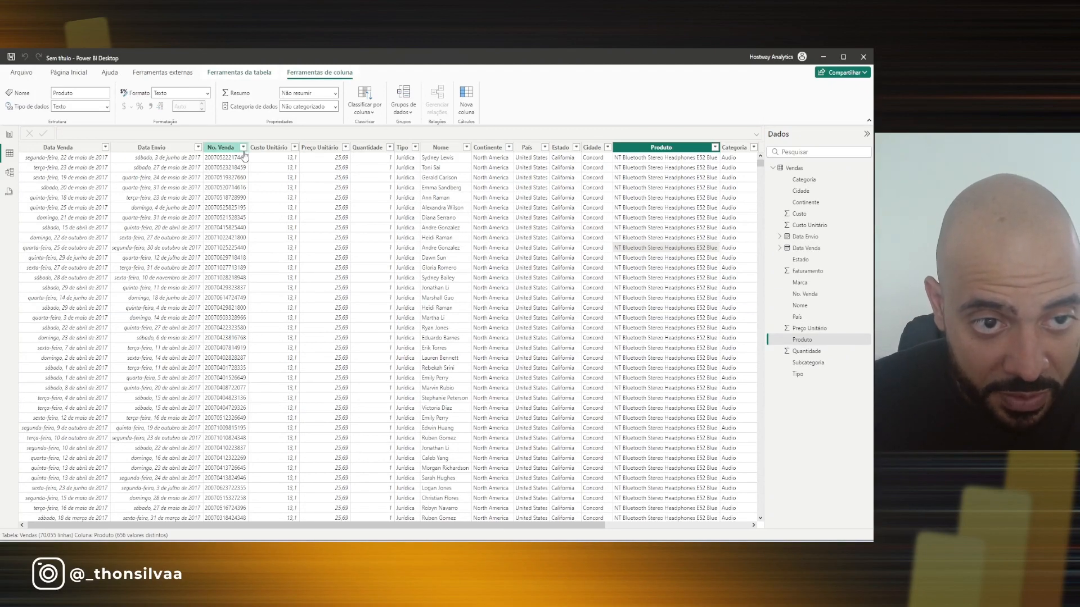
click(243, 147)
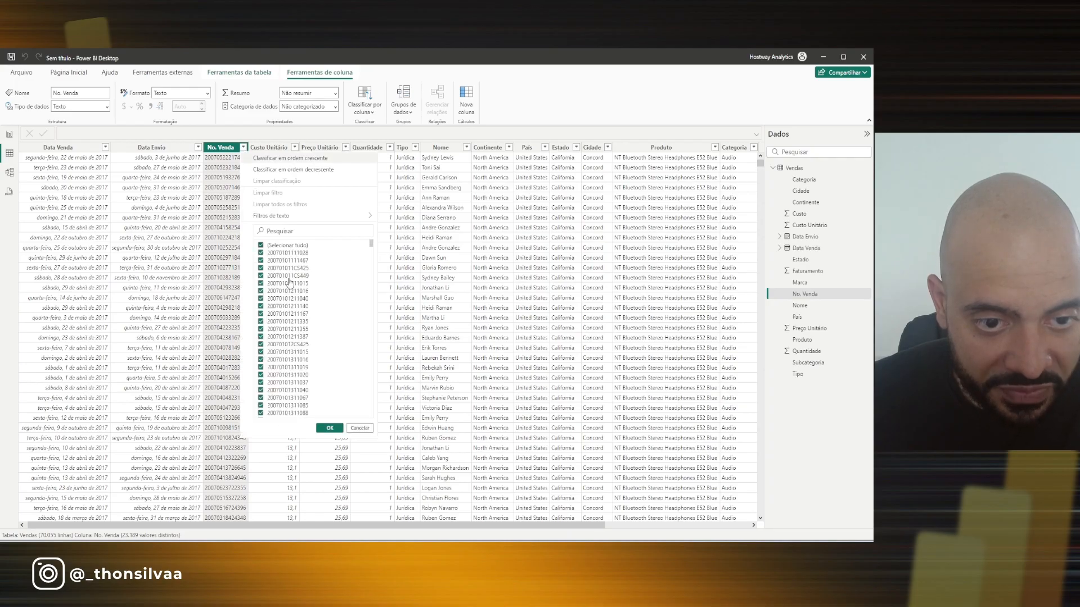
click(290, 299)
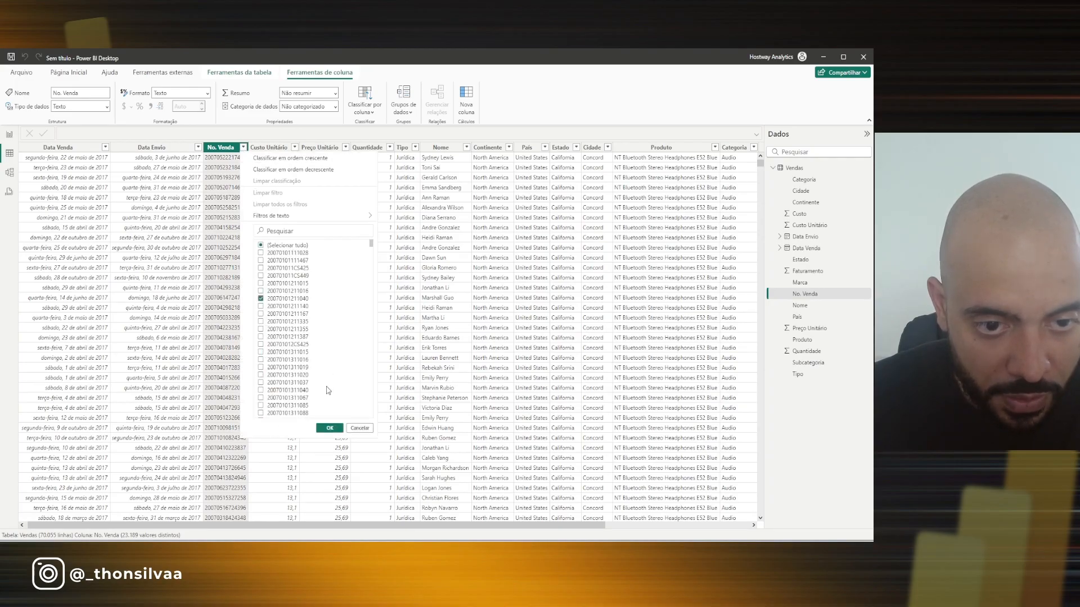
click(329, 428)
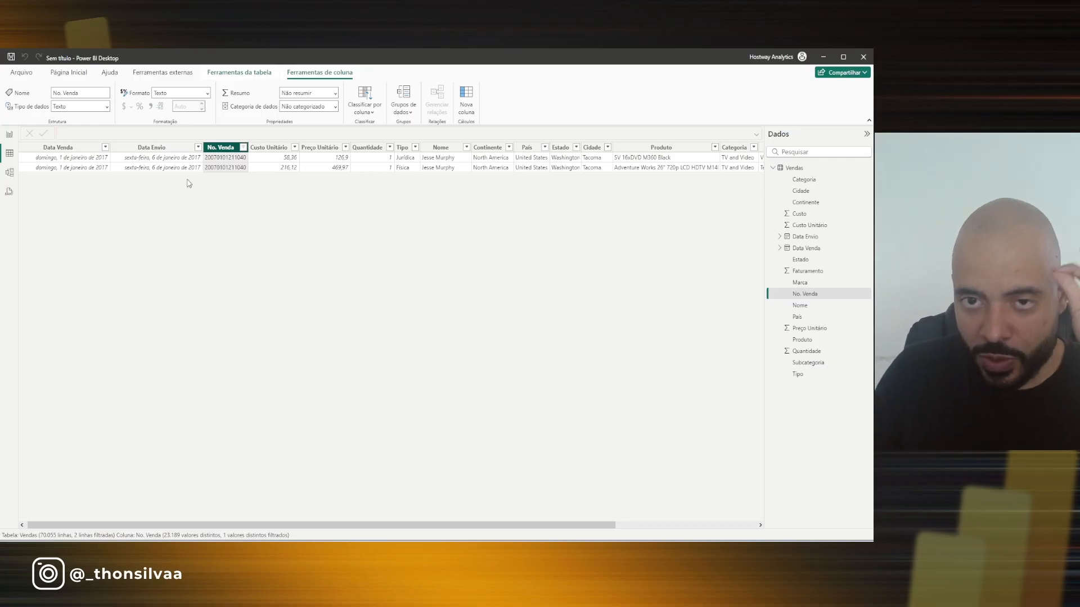
Return to the report page and summarise the second card's No. Venda field as Contagem (Distinta)
click(13, 139)
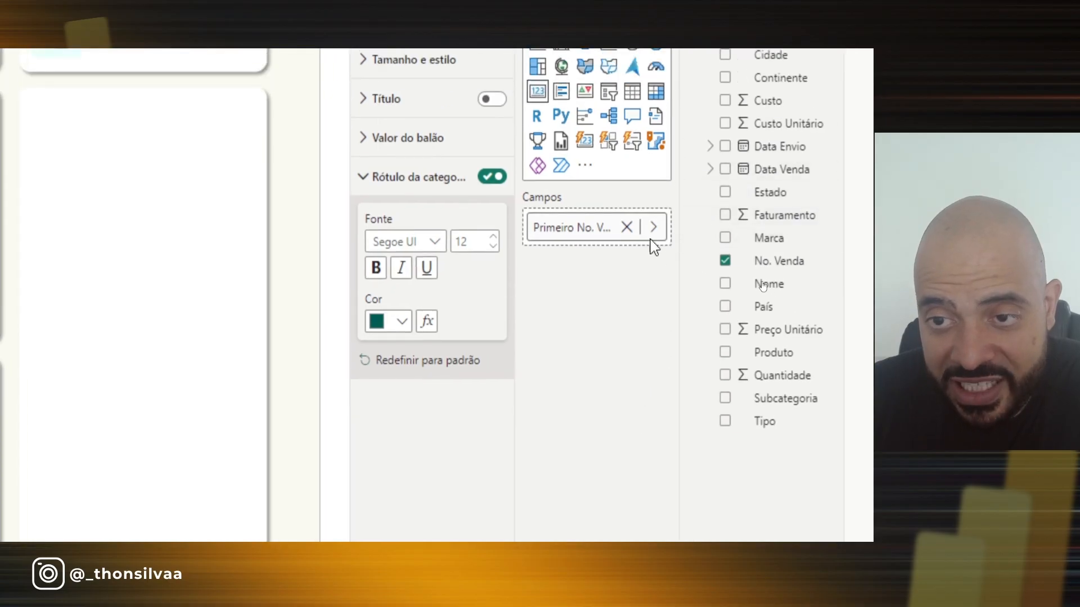
click(652, 228)
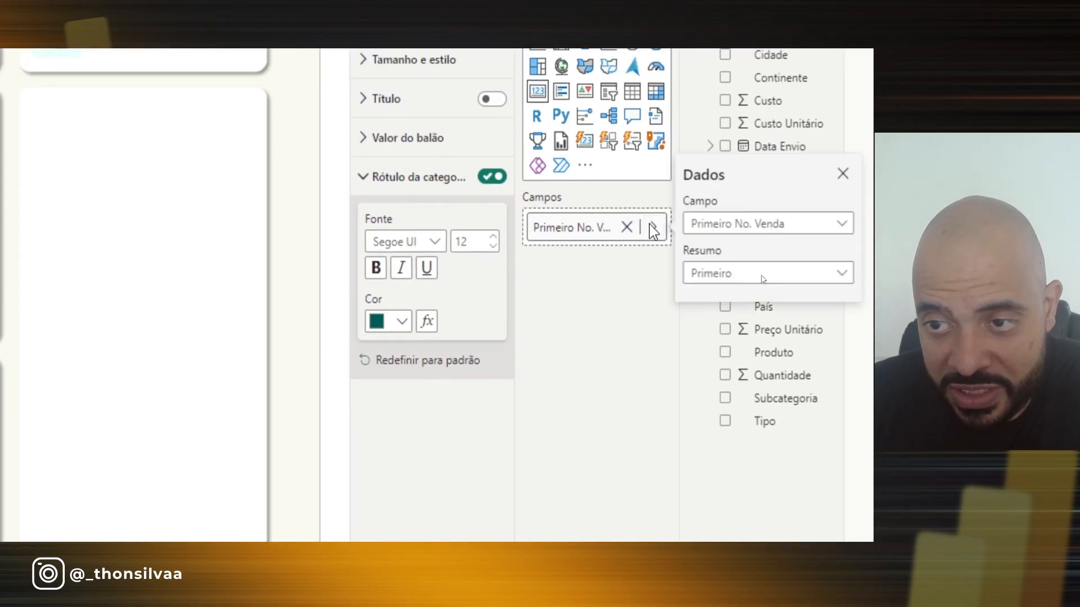
click(843, 277)
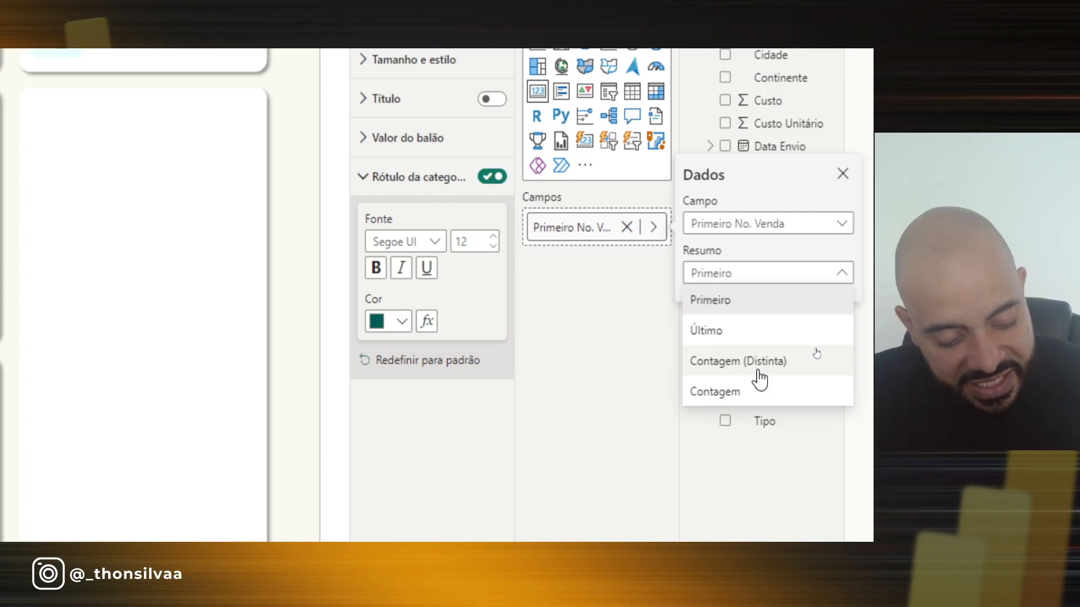
key(ctrl+2)
mouse_move(785, 382)
mouse_down()
mouse_move(755, 378)
mouse_move(749, 398)
mouse_up()
drag(599, 365, 655, 369)
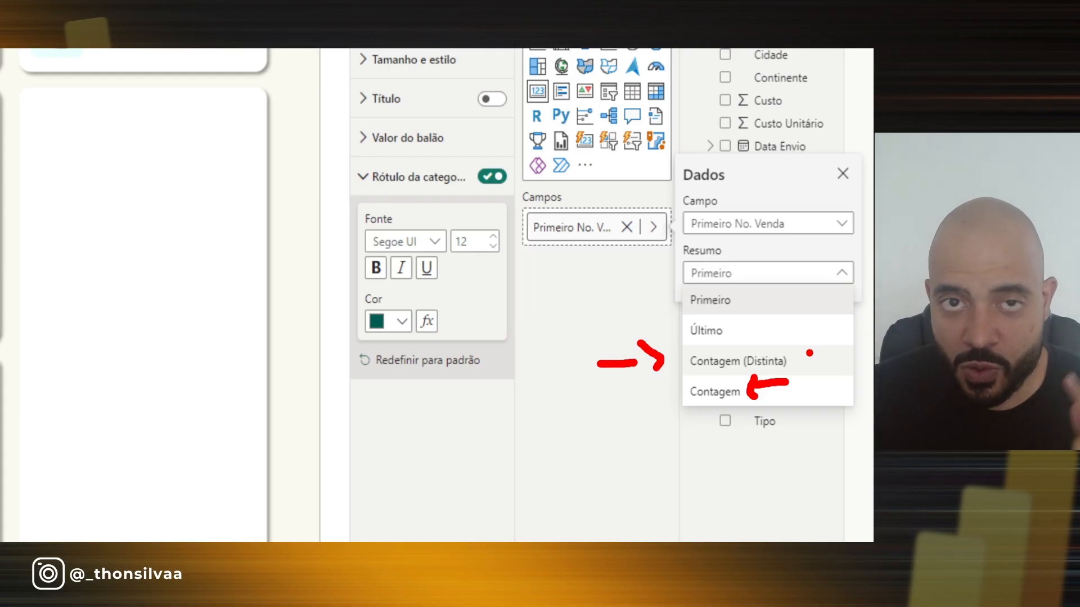
click(778, 364)
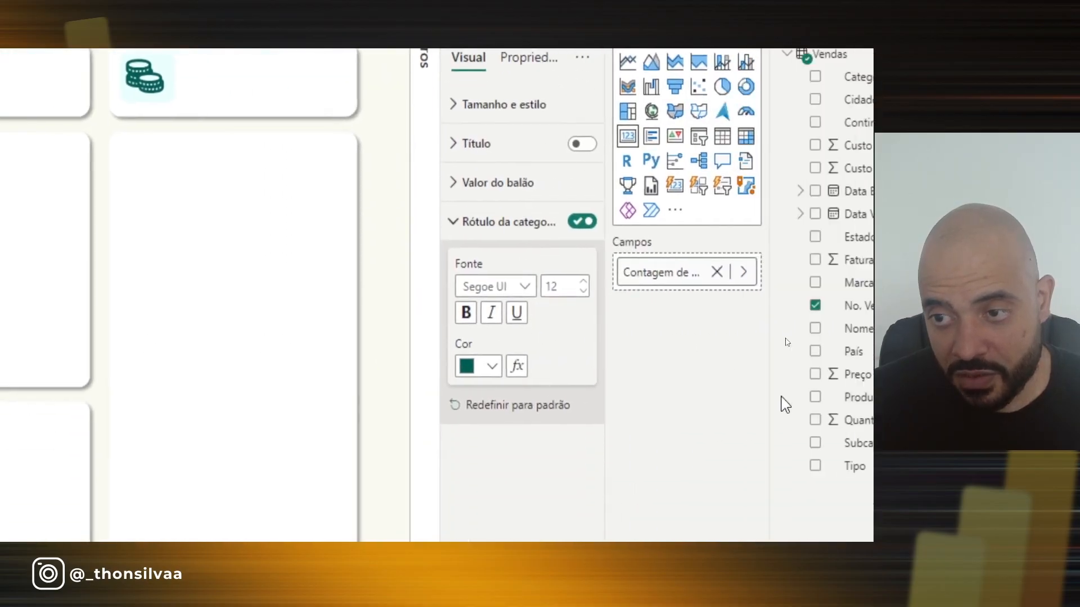
Rename the second card's distinct-count field to No. Venda by removing the leading "Contagem de" from its display name
double_click(639, 281)
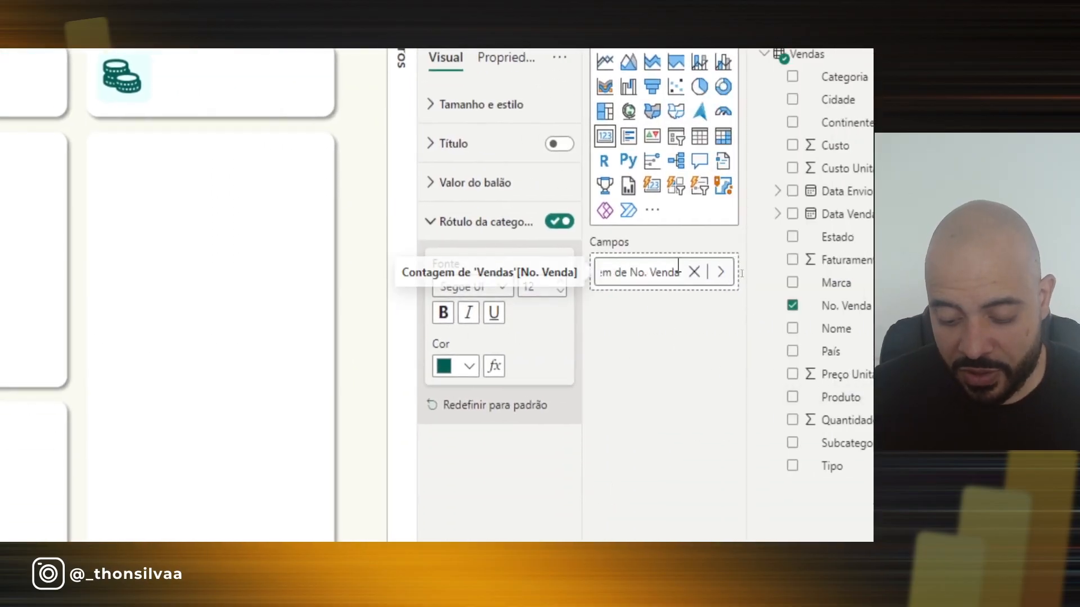
double_click(677, 270)
key(ctrl+shift+Left)
key(ctrl+shift+Left)
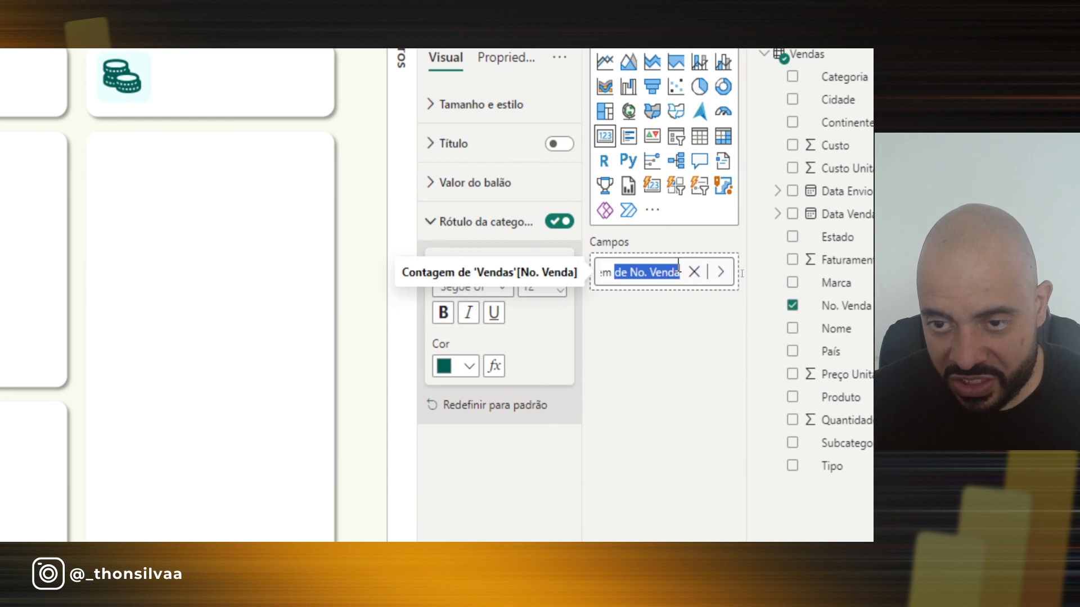
key(Right)
key(ctrl+Left)
key(ctrl+Left)
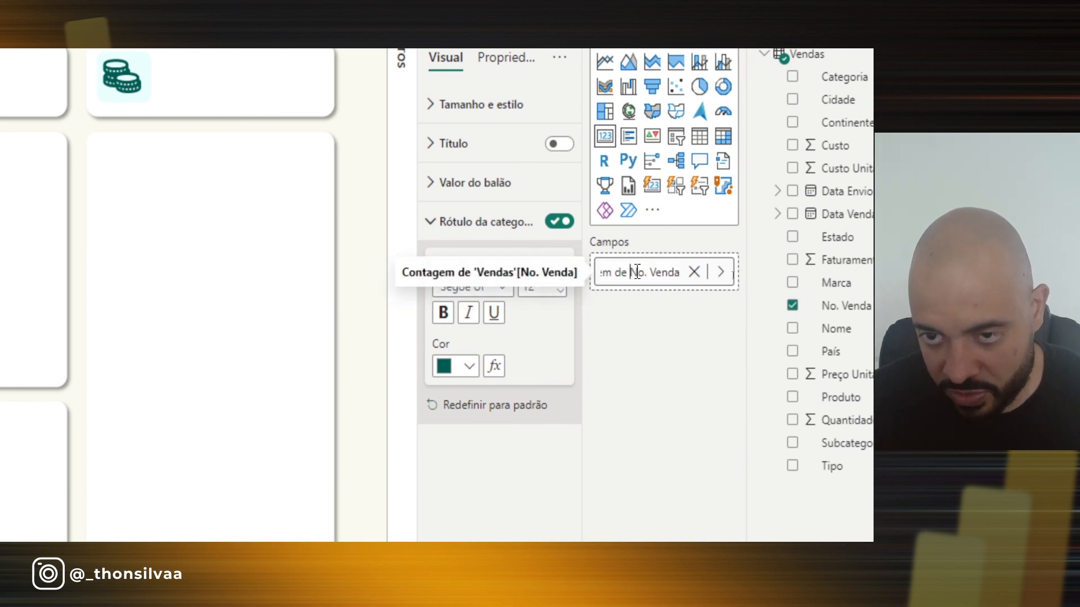
key(shift+Home)
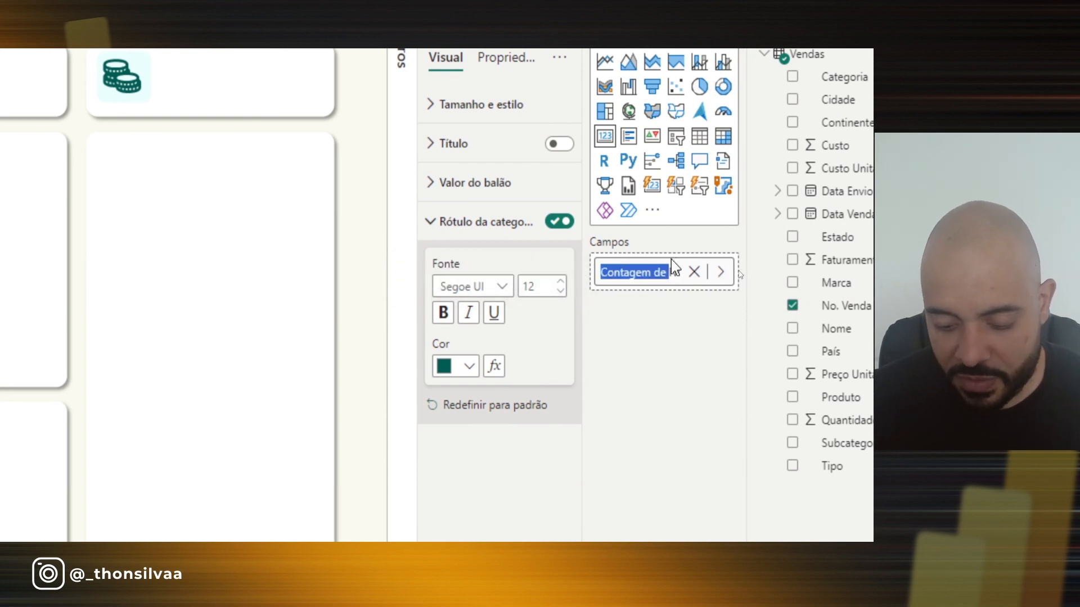
key(BackSpace)
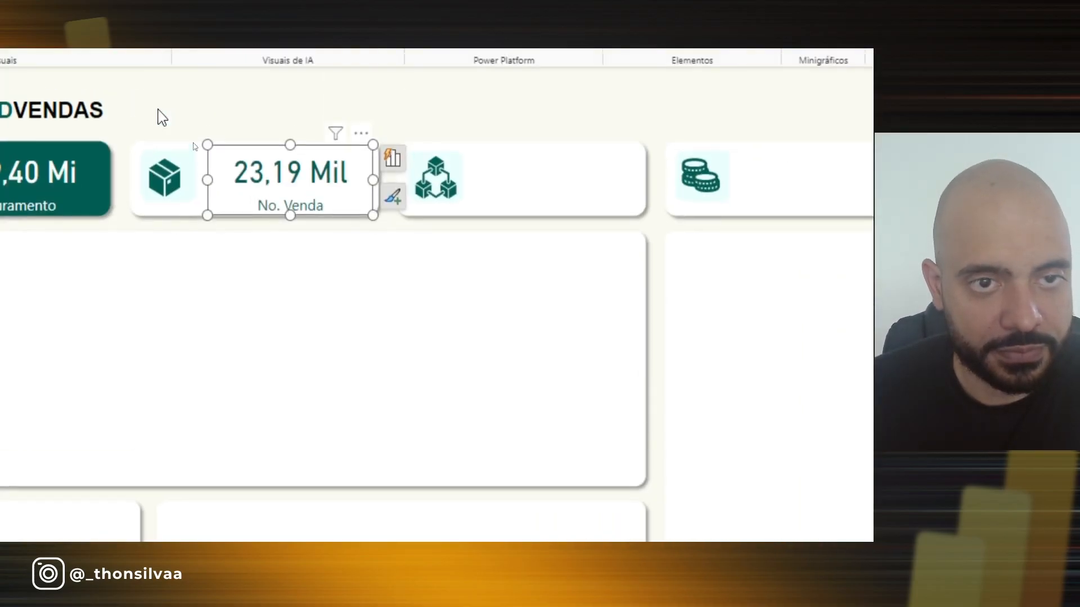
click(347, 357)
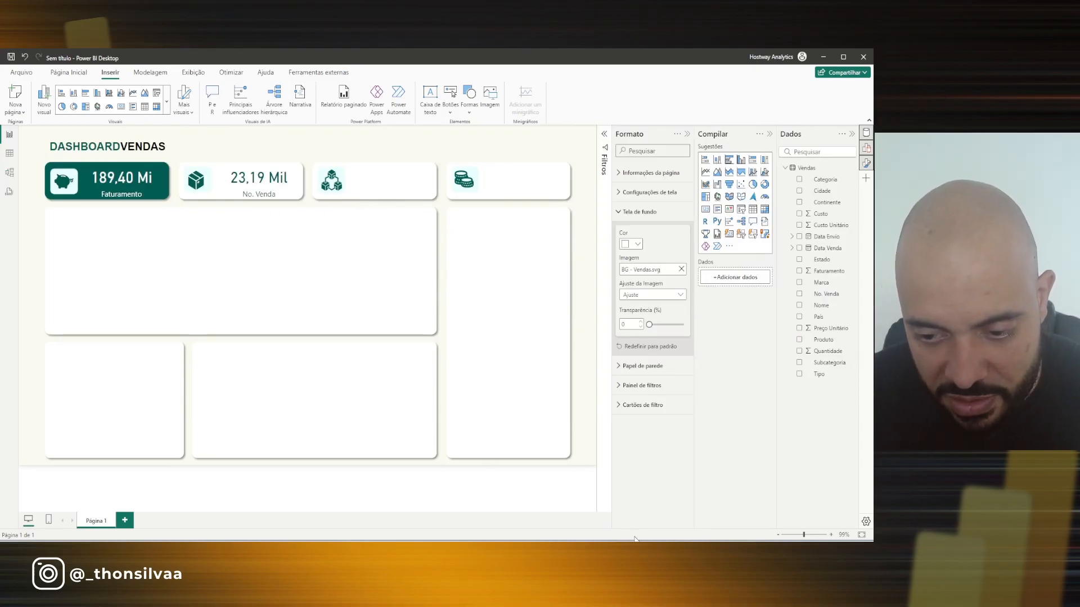
Switch to the Perguntas list in Excalidraw and mark the questions on faturamento, pedidos and itens em cada venda with temporary red strokes
key(alt+Tab)
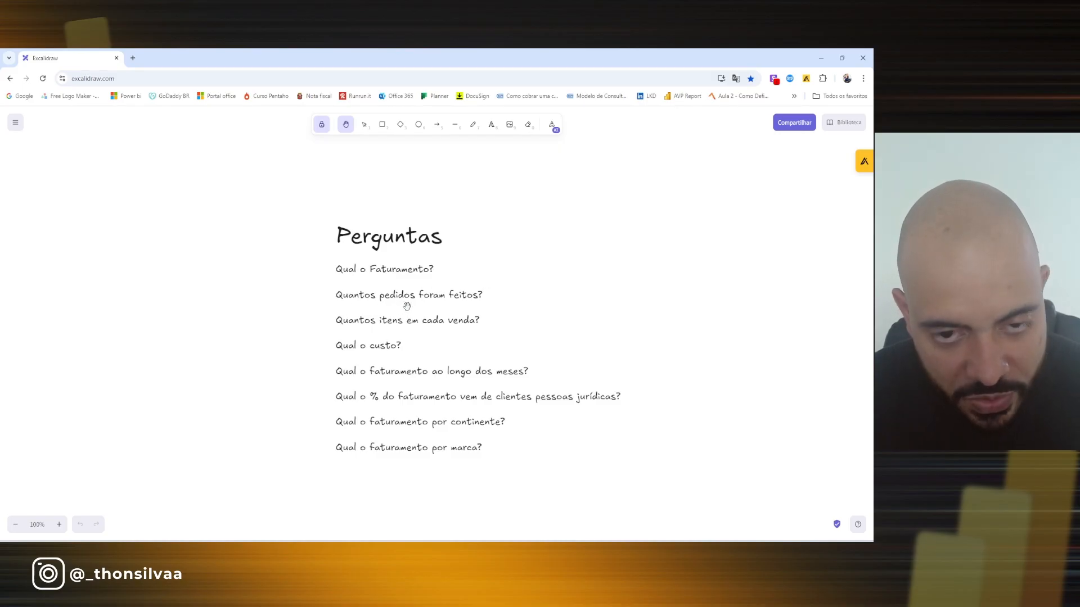
drag(443, 265, 498, 255)
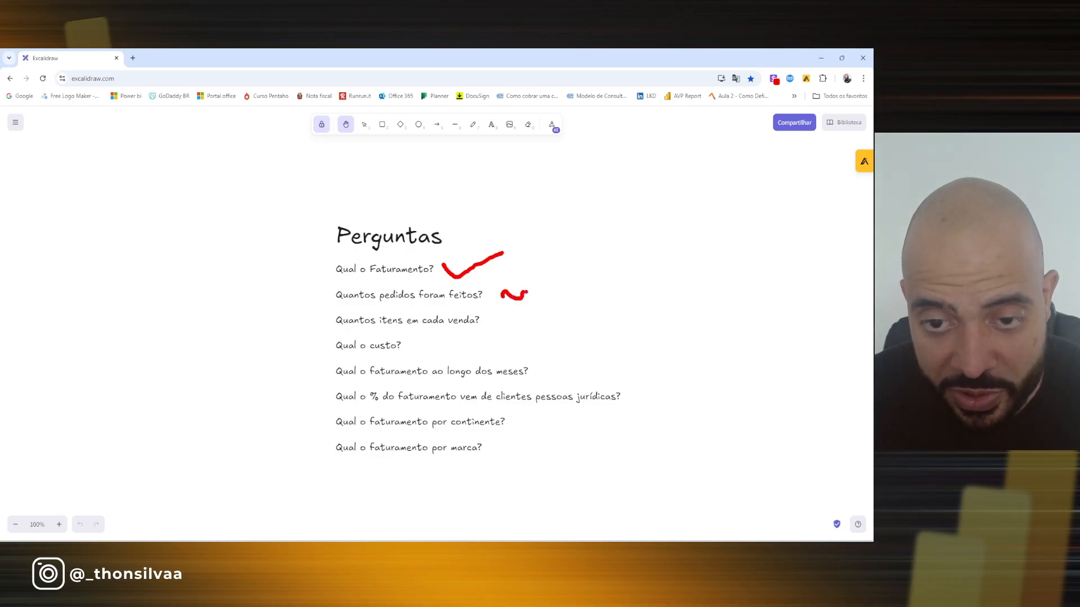
drag(548, 279, 604, 289)
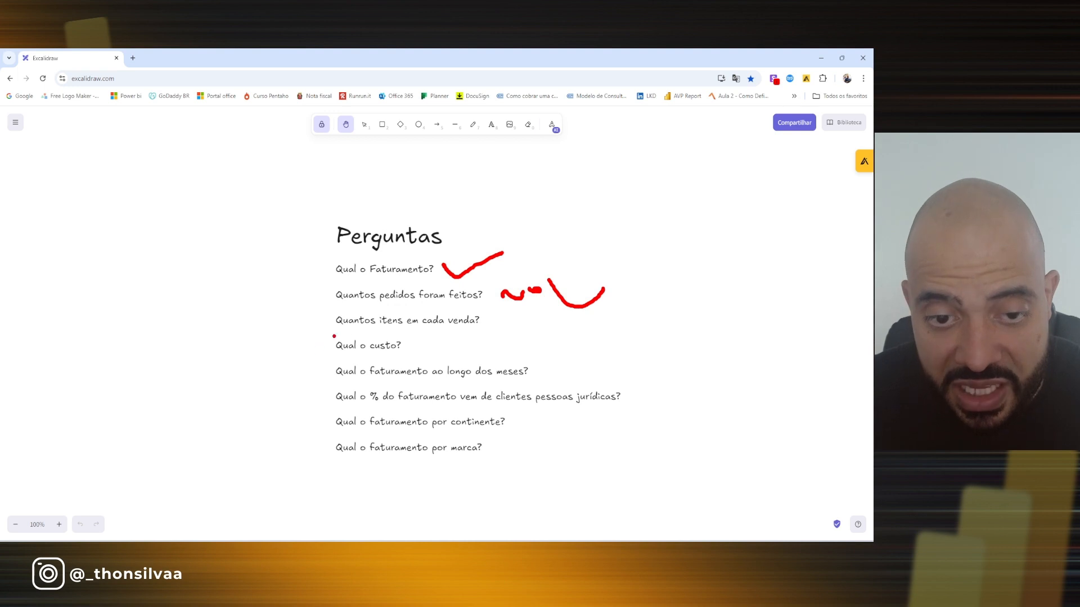
drag(335, 329, 480, 332)
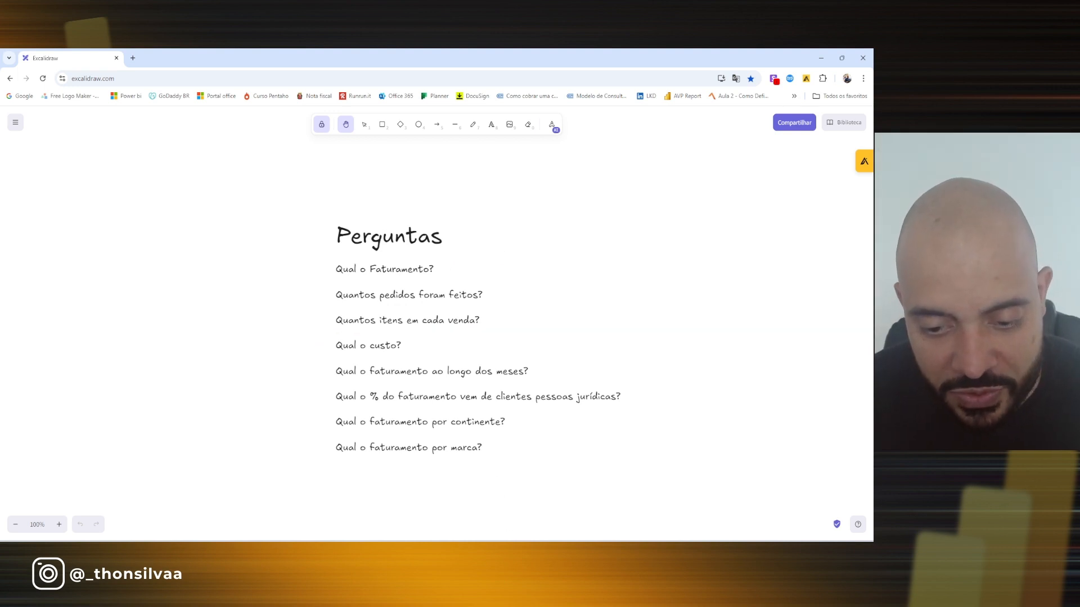
Switch back to the Power BI report and duplicate the No. Venda card, aligning the copy beside the stacked-boxes icon in the third header tile
key(alt+Tab)
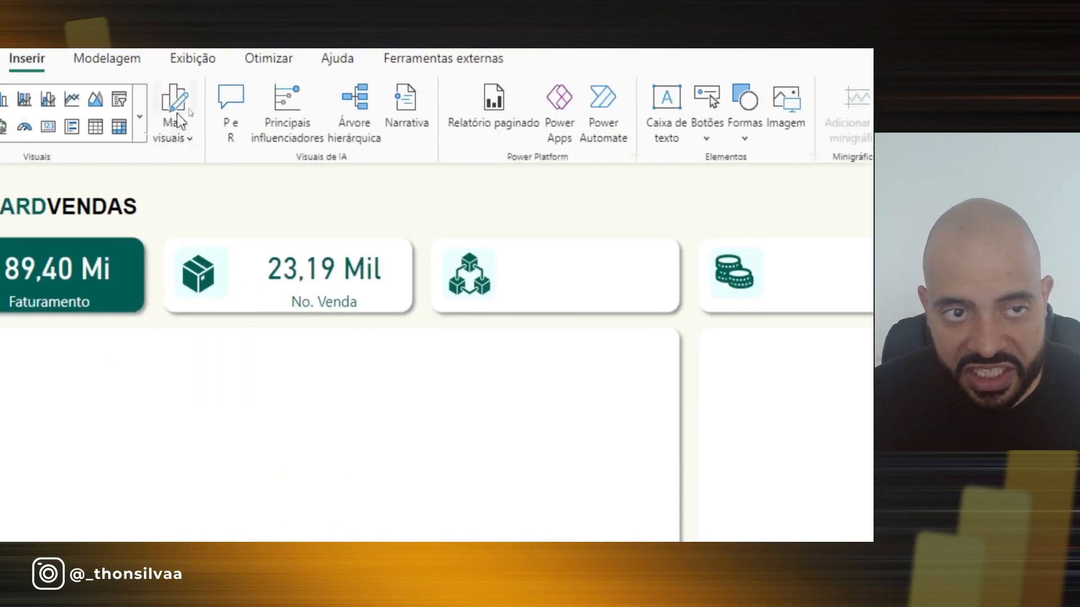
click(353, 304)
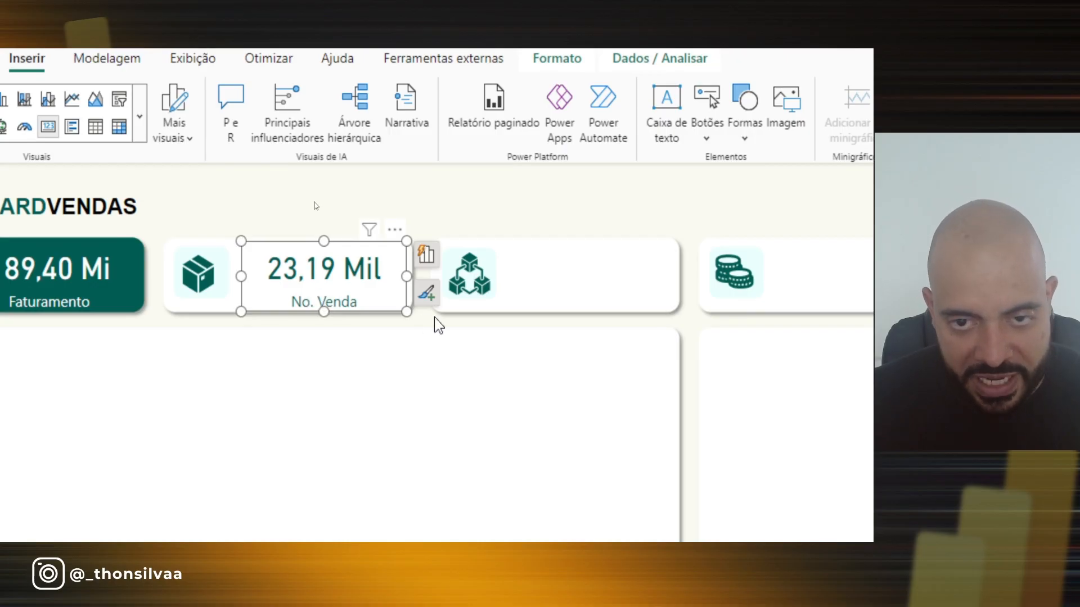
key(ctrl+c)
key(ctrl+v)
drag(361, 308, 595, 298)
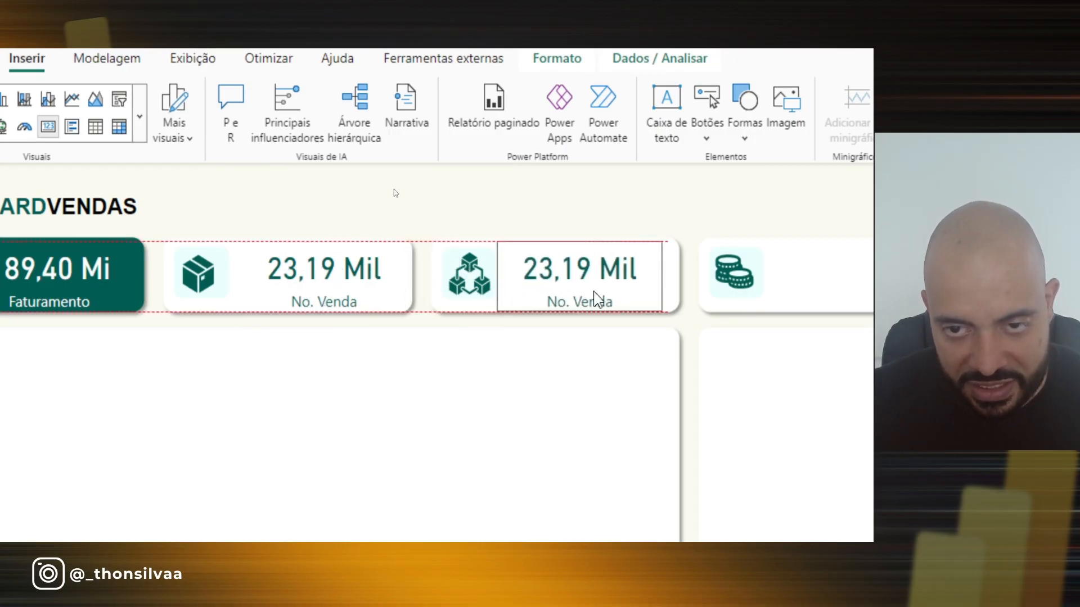
click(560, 321)
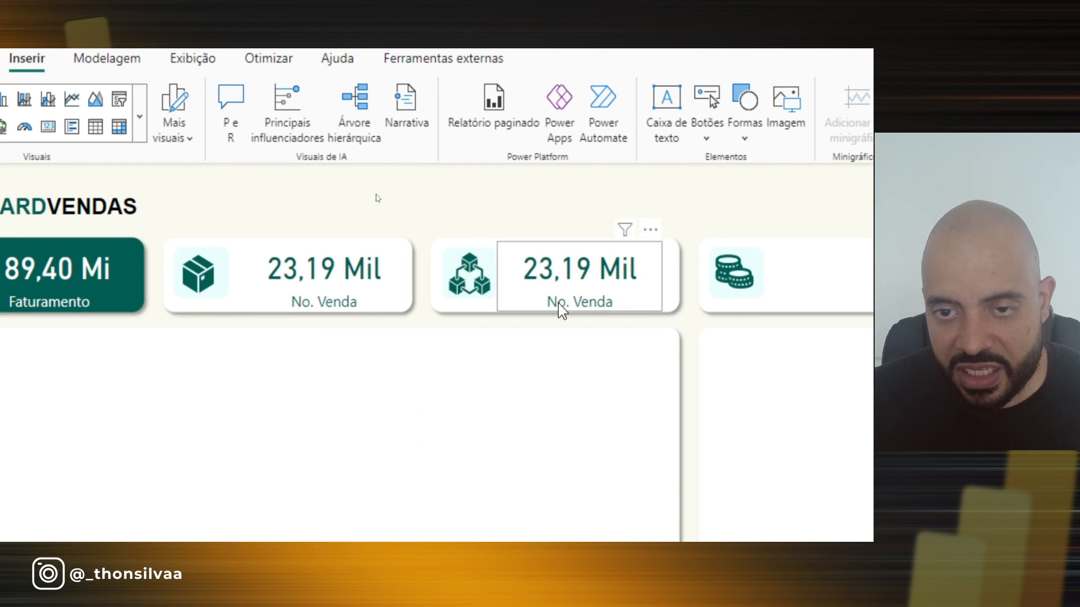
Replace the third card's No. Venda field with Quantidade, summarised as Soma
click(577, 301)
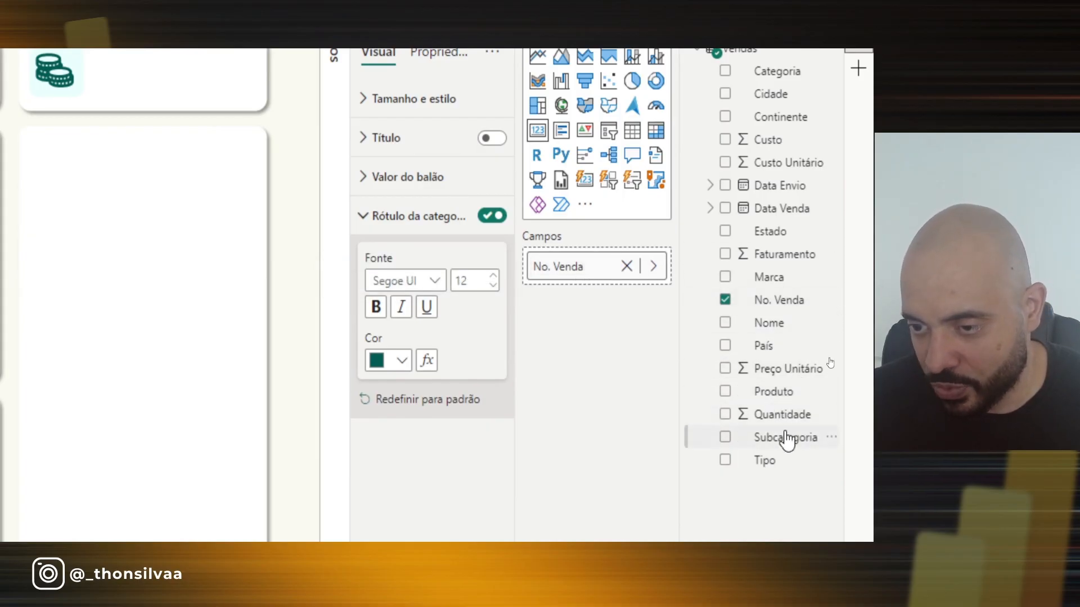
drag(785, 427, 810, 428)
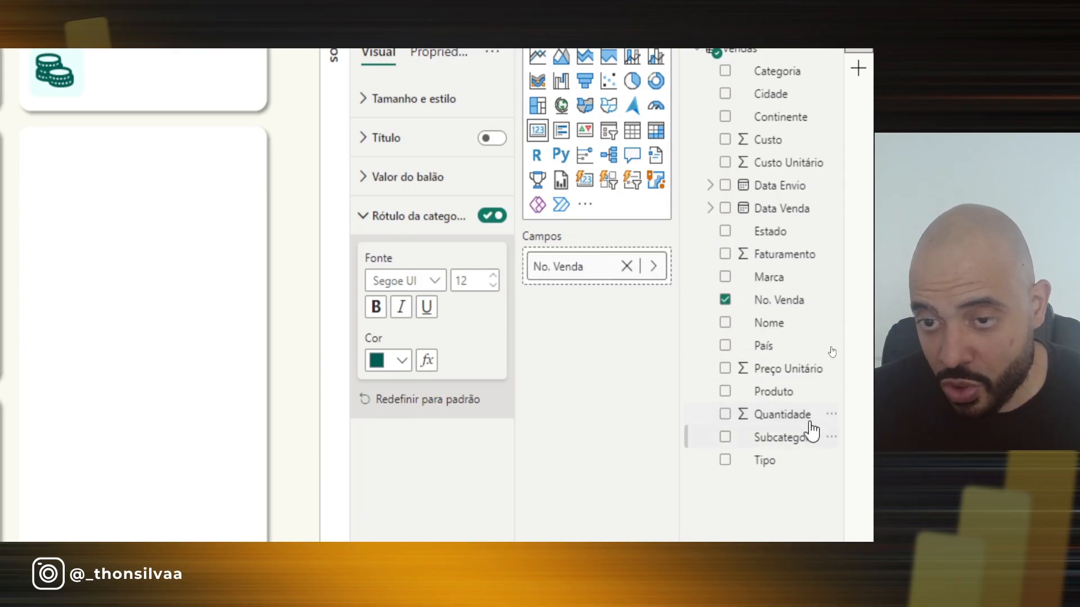
click(652, 266)
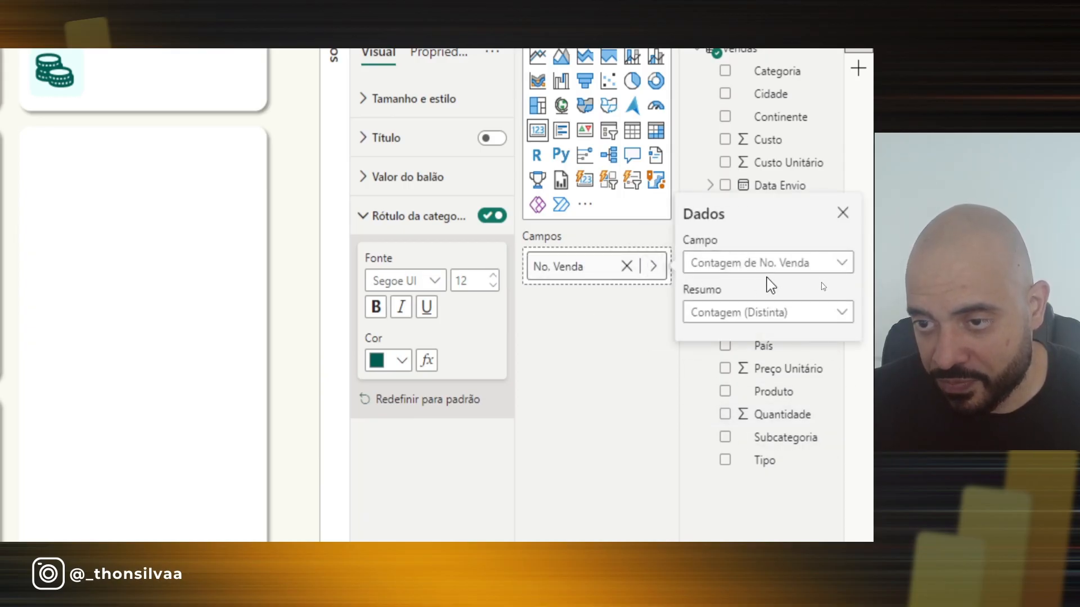
click(770, 275)
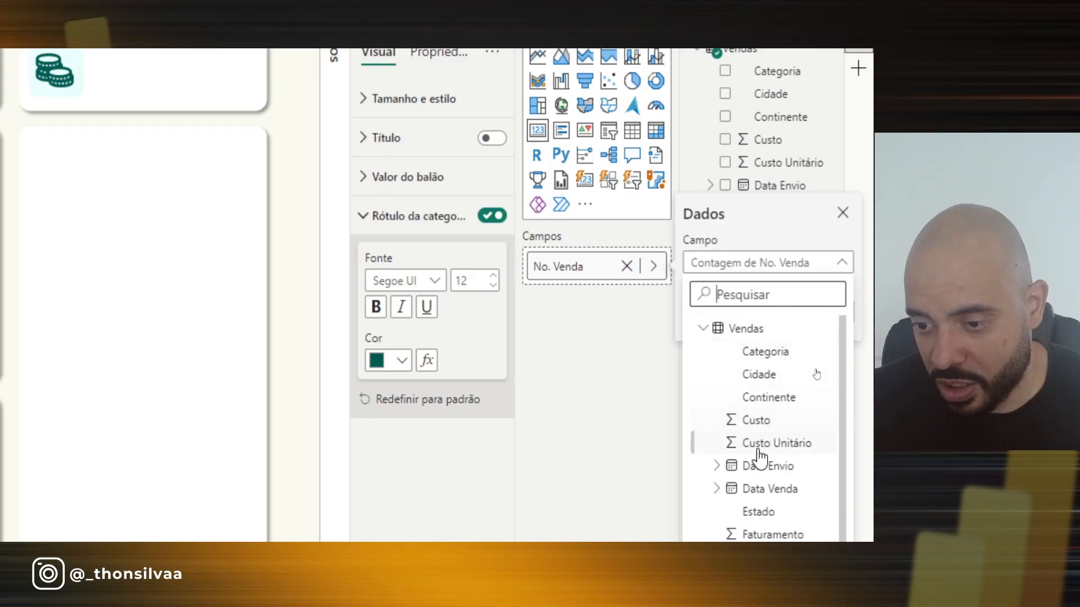
scroll(764, 427, down, 3)
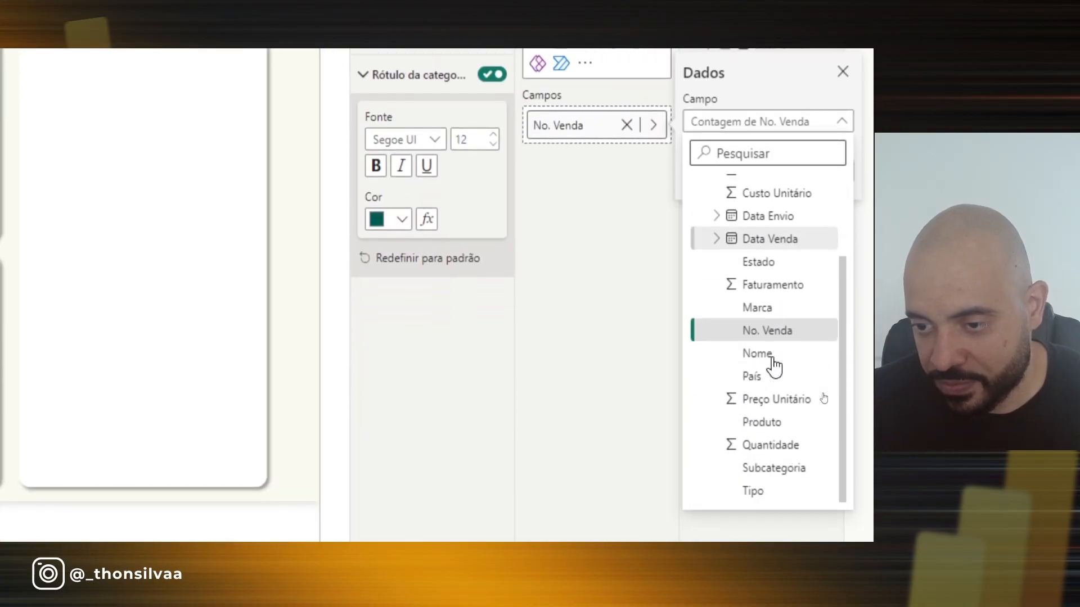
click(775, 445)
click(653, 125)
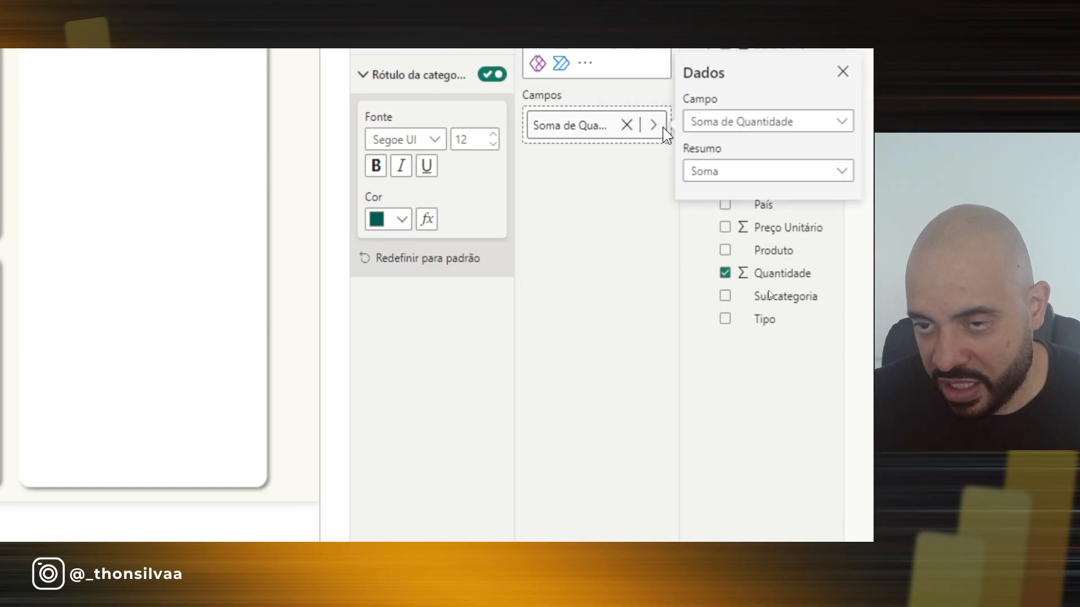
click(720, 177)
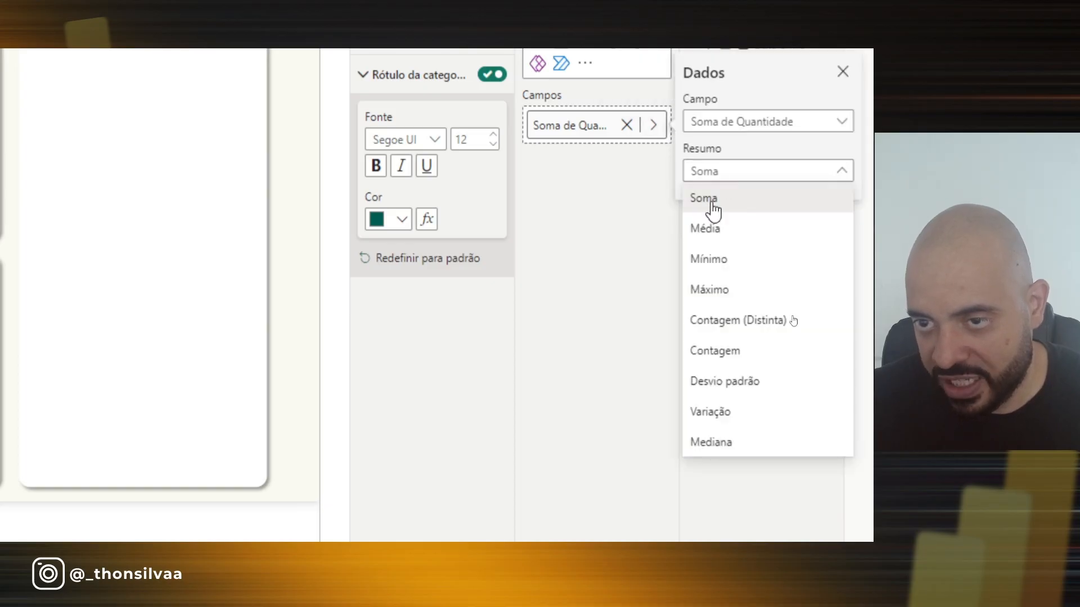
click(603, 195)
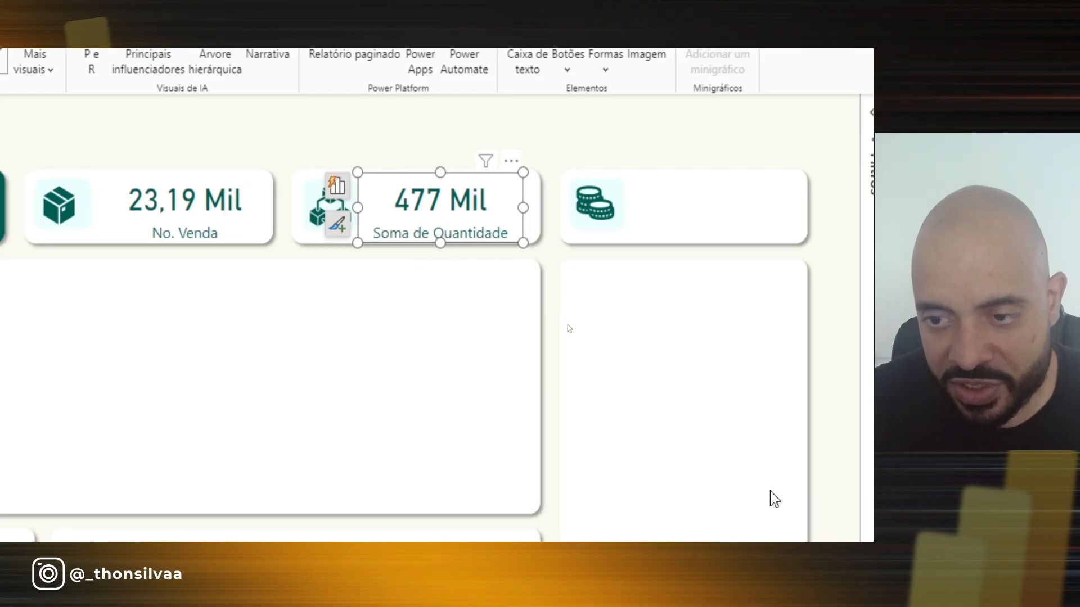
Rename the third card's summed field to Quantidade
click(613, 321)
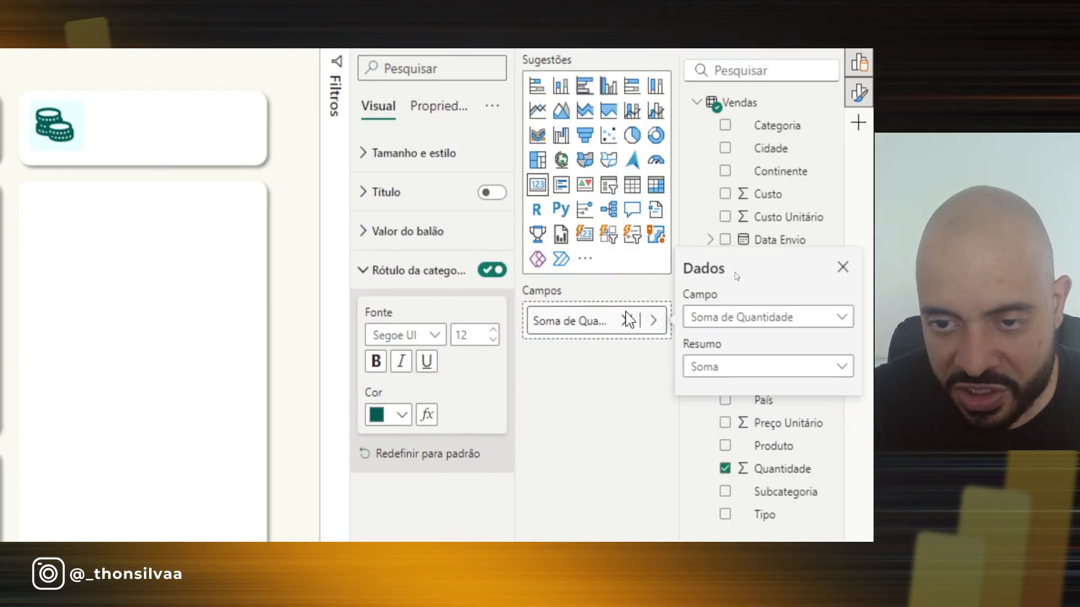
double_click(574, 321)
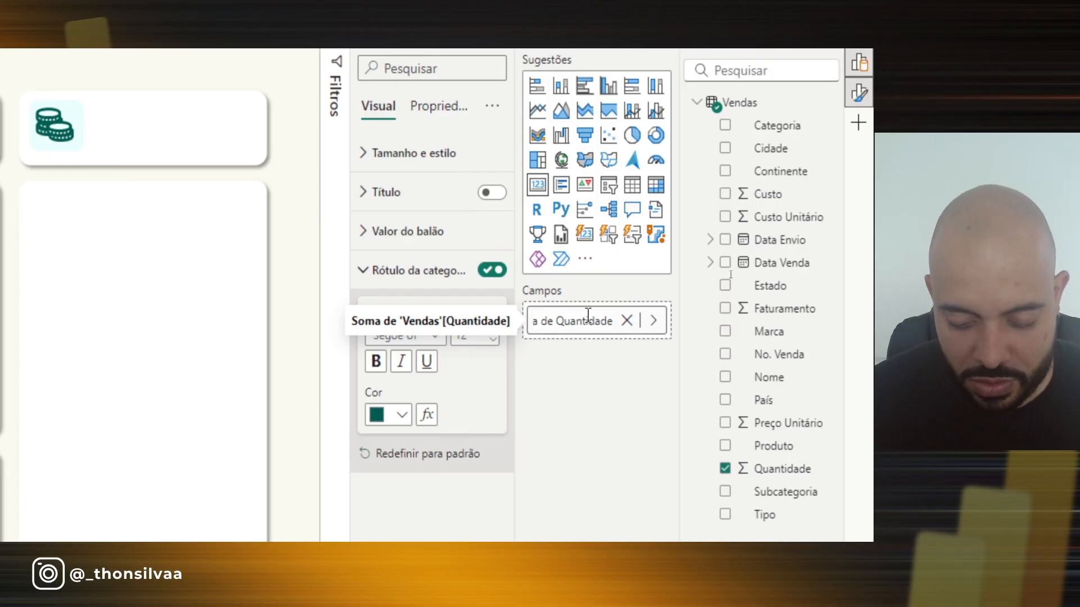
key(BackSpace)
key(BackSpace)
key(BackSpace)
key(BackSpace)
key(BackSpace)
key(BackSpace)
key(BackSpace)
key(BackSpace)
key(BackSpace)
key(BackSpace)
key(BackSpace)
key(BackSpace)
key(BackSpace)
key(BackSpace)
key(BackSpace)
key(BackSpace)
key(BackSpace)
key(BackSpace)
text(Q)
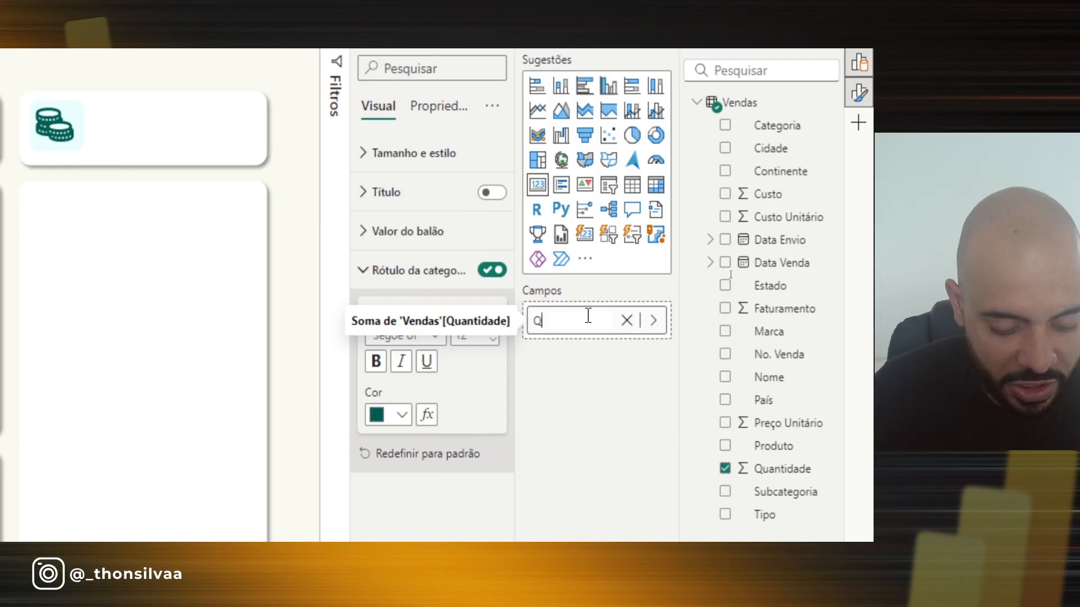
text(uantidade)
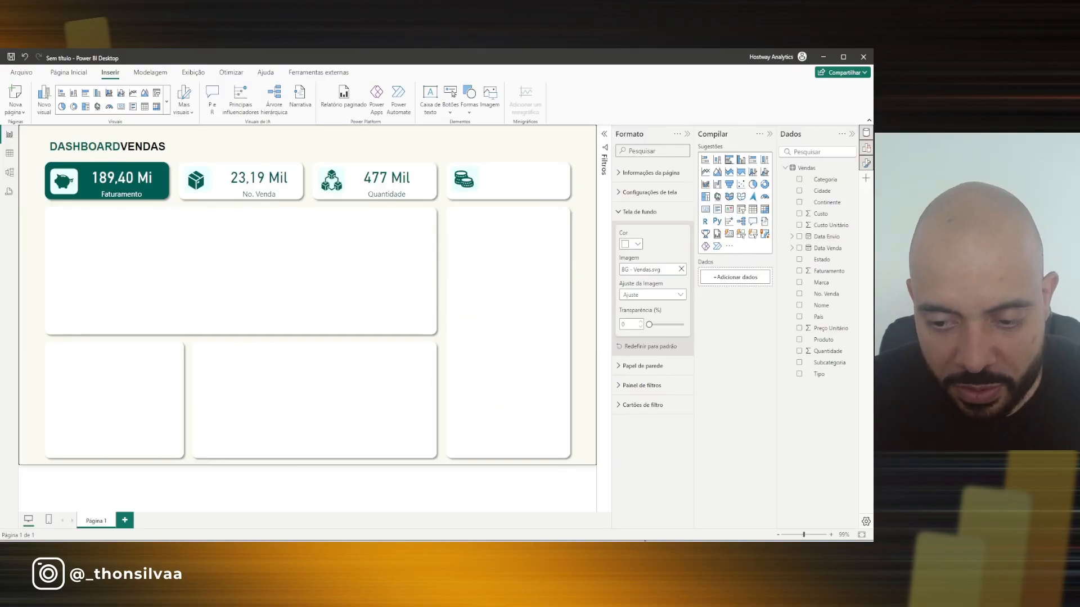
Check the Perguntas list in Excalidraw, return to the Power BI report and duplicate the Quantidade card beside the coins icon
key(alt+Tab)
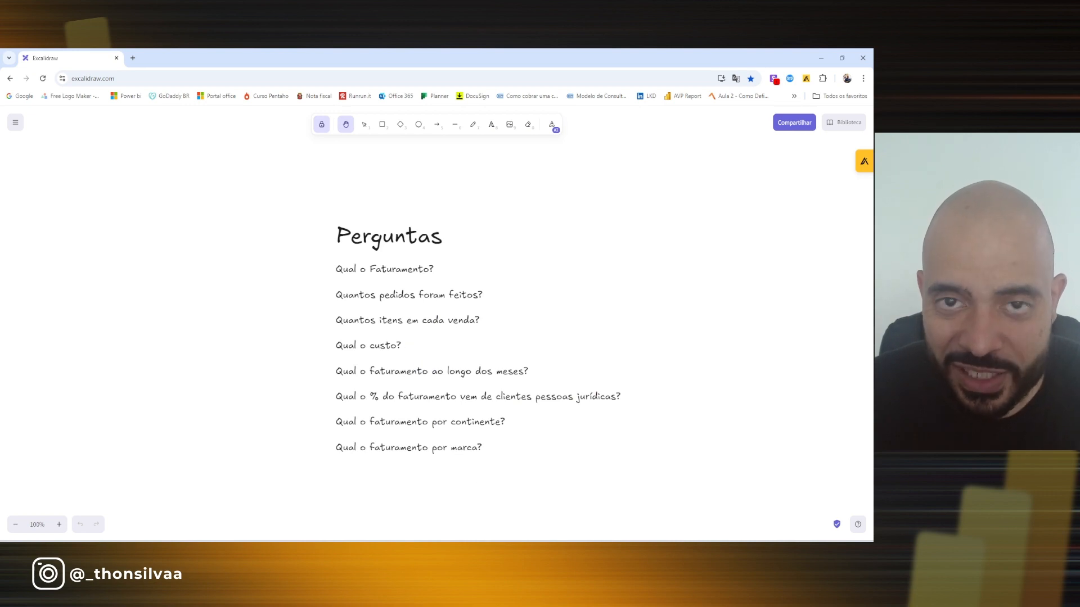
click(517, 550)
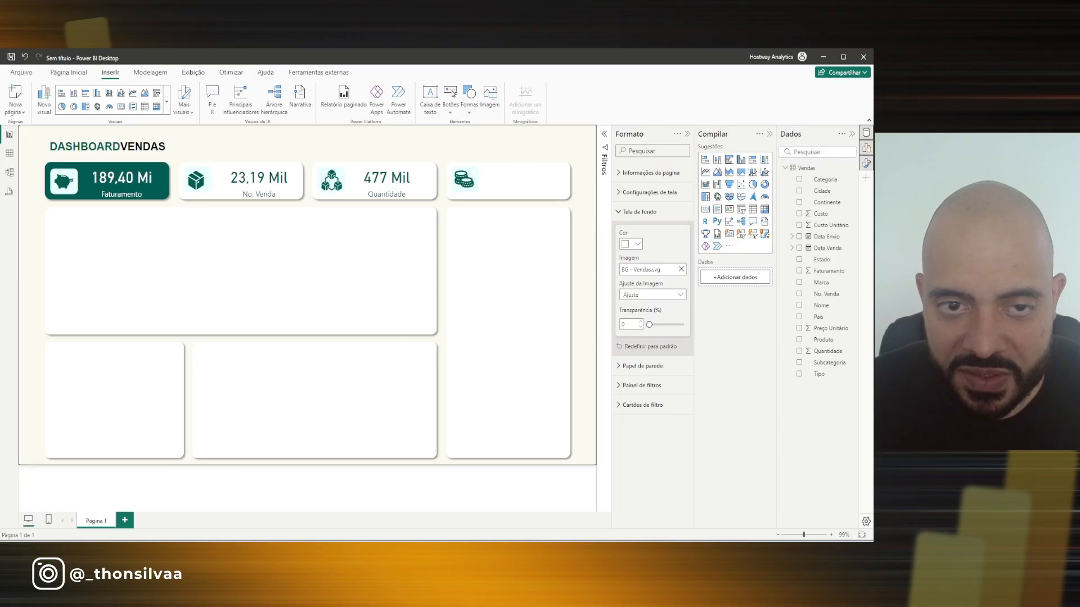
click(386, 198)
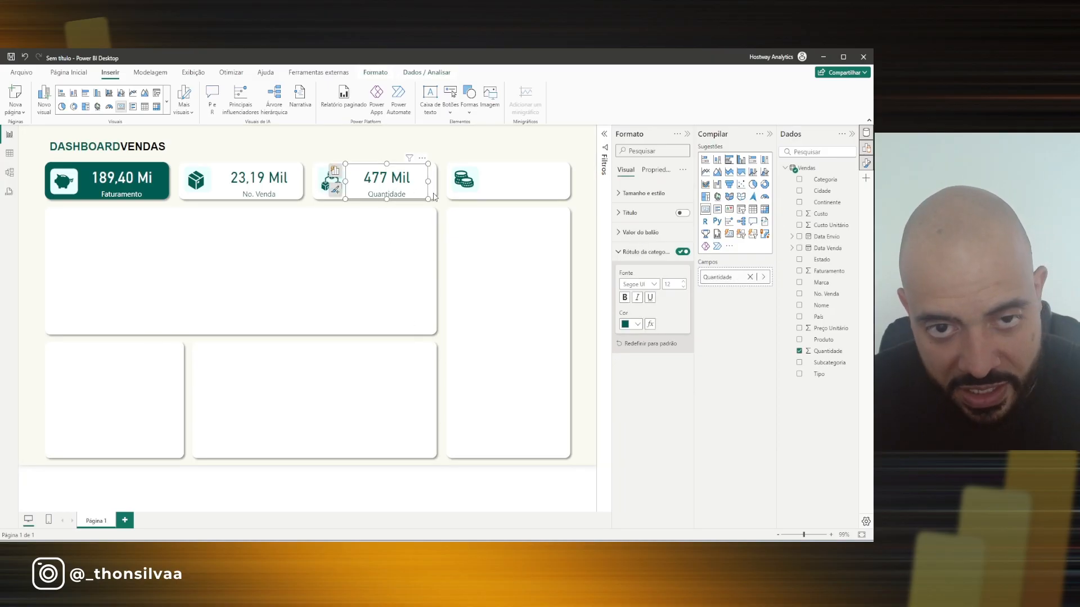
key(ctrl+c)
key(ctrl+v)
drag(403, 199, 532, 195)
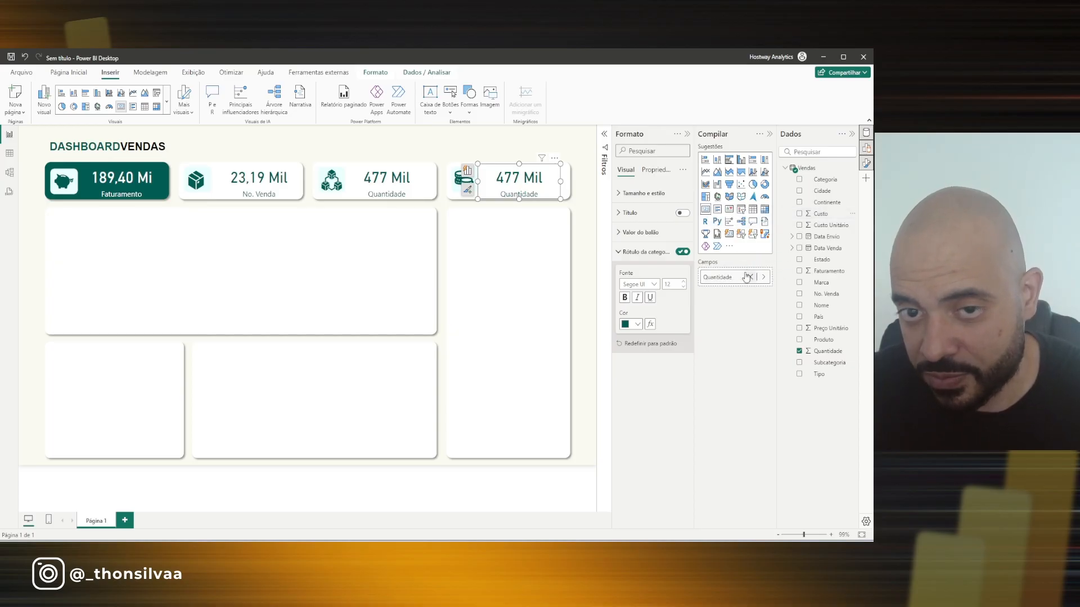
Replace the fourth card's Quantidade field with Custo and rename it Custo Total
drag(821, 214, 740, 280)
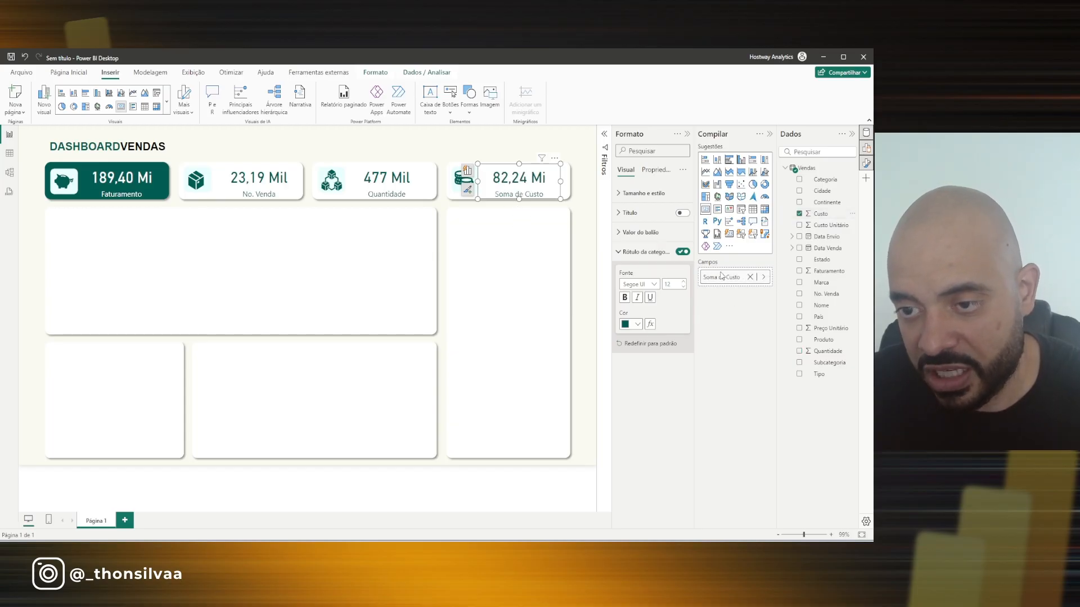
double_click(742, 277)
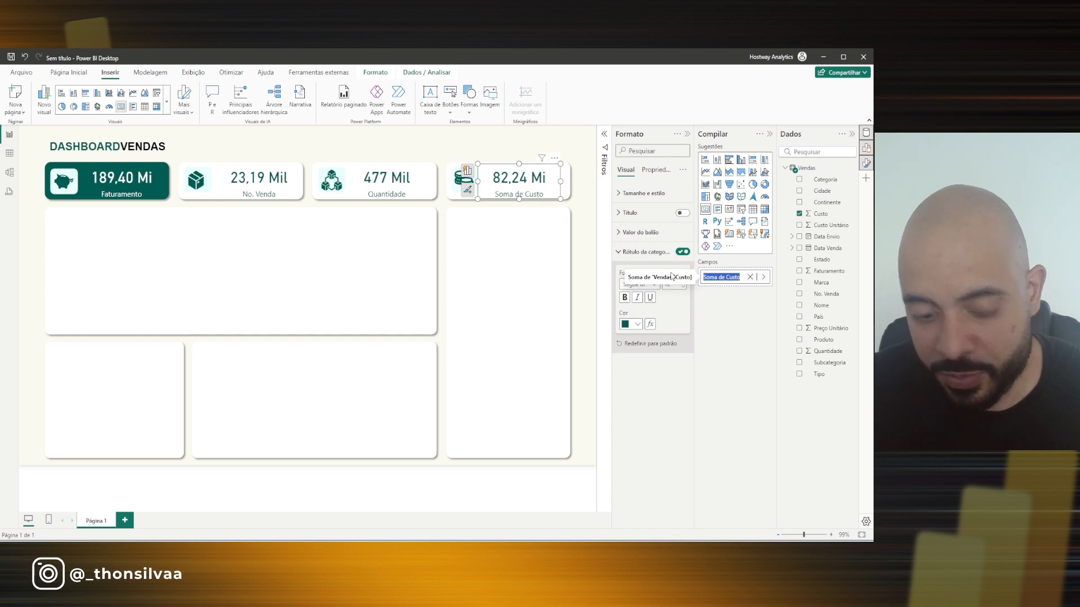
text(Custo Total)
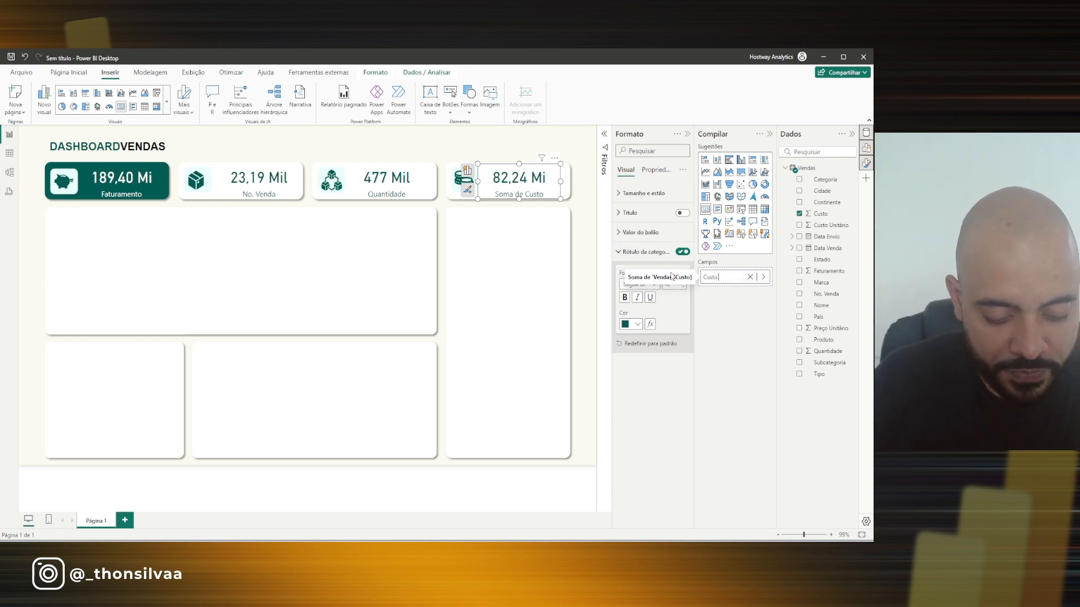
key(Return)
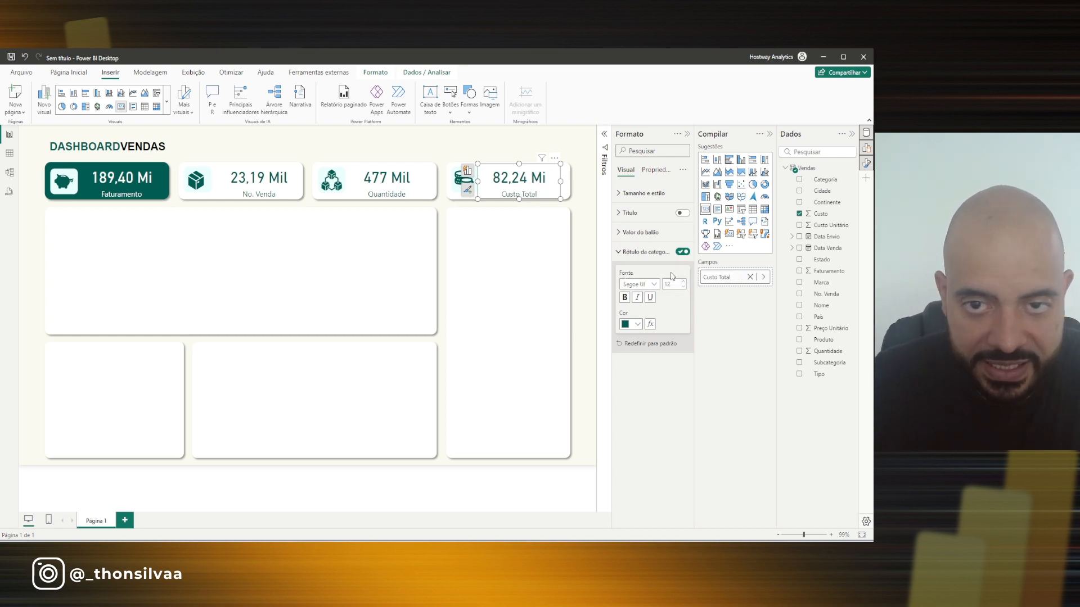
click(384, 314)
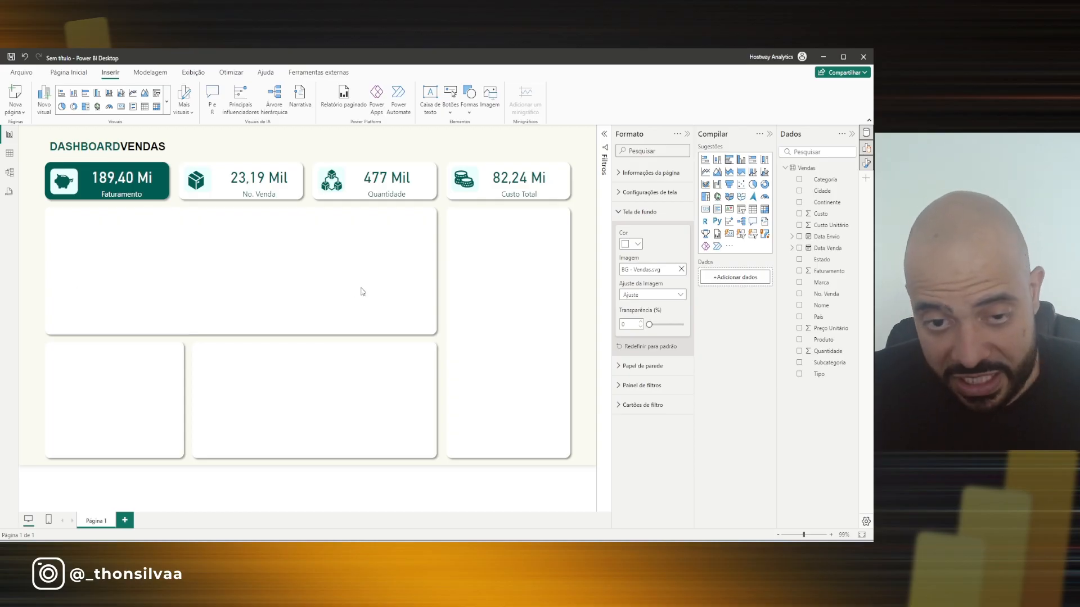
Open Relatório de Vendas_Gabarito.pbix from the #1 - Power BI do Zero folder and return to the untitled Power BI report
mouse_move(517, 552)
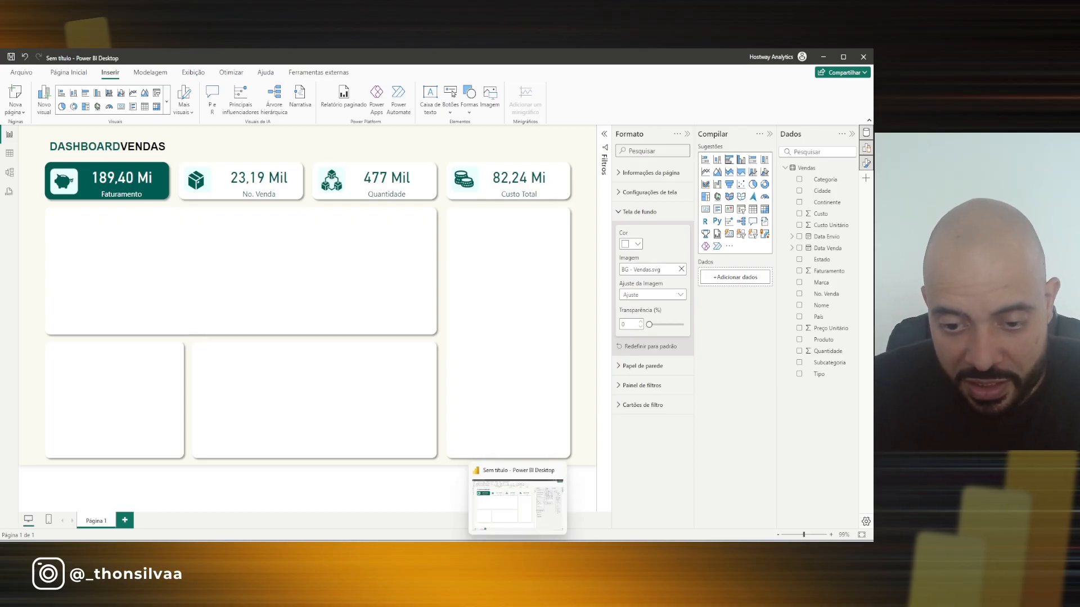
mouse_move(358, 552)
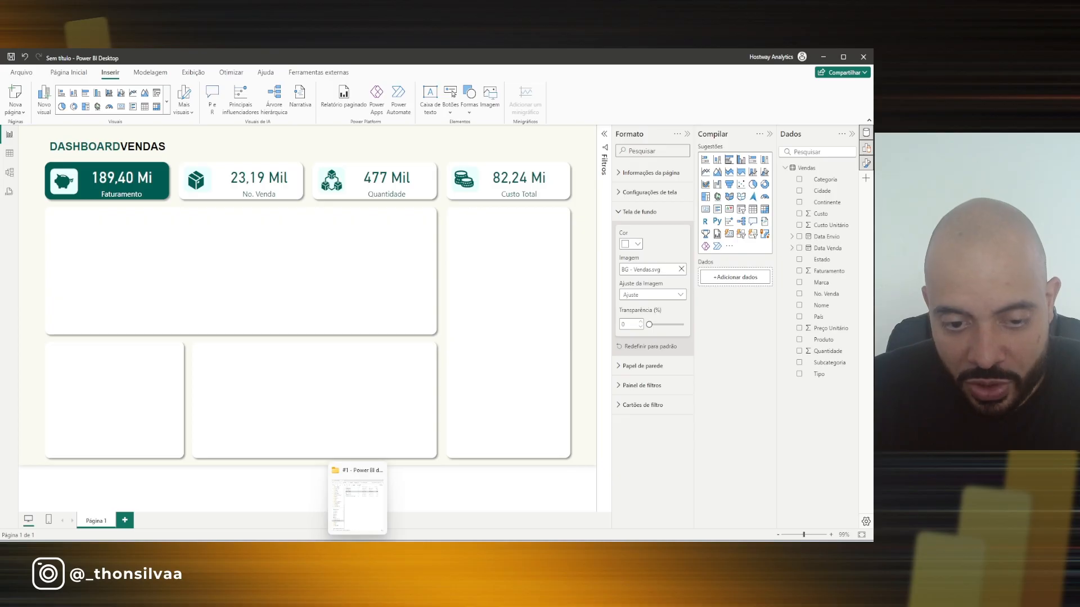
click(357, 500)
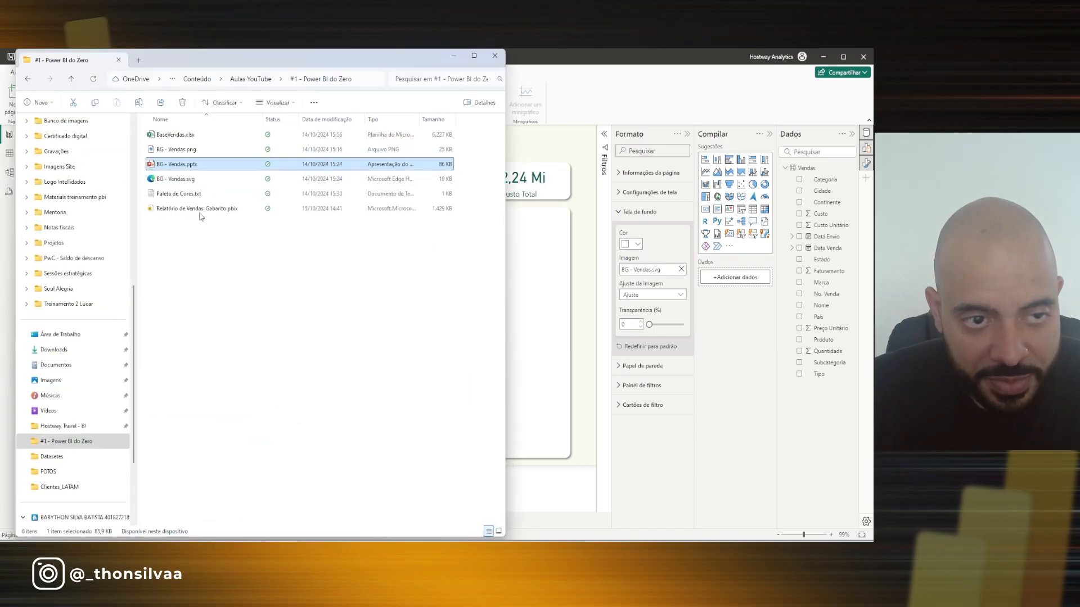
click(201, 214)
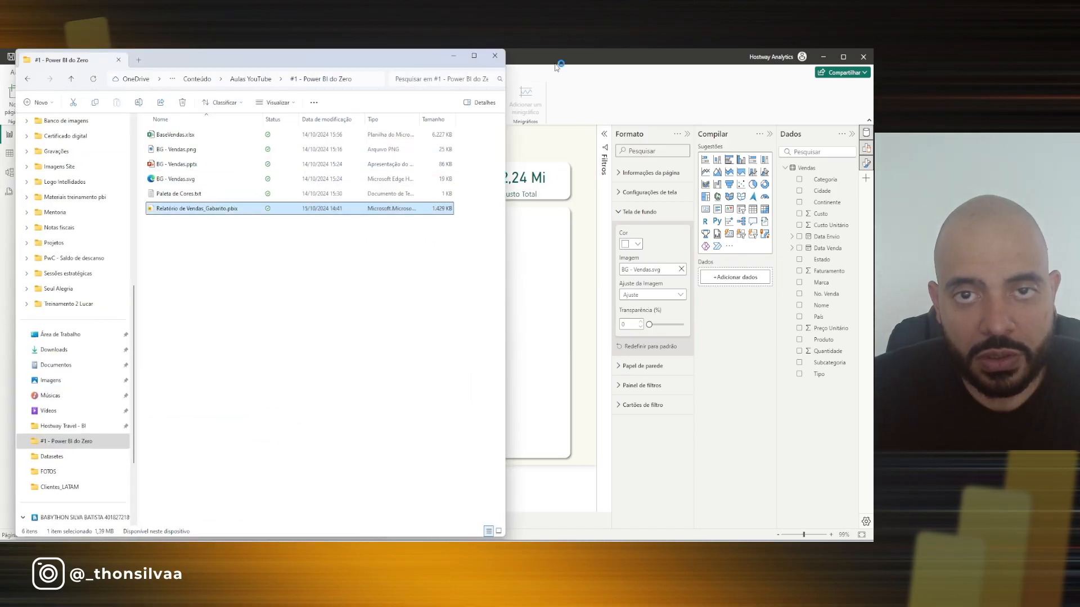
click(587, 64)
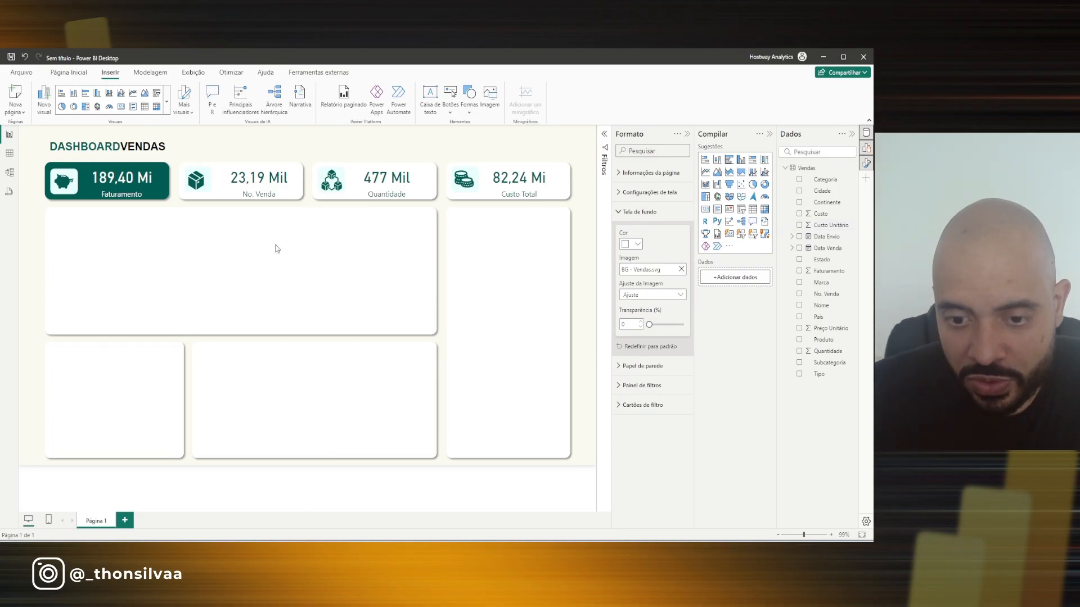
Check the Perguntas list in Excalidraw, return to the untitled Power BI report and add a line chart filling the wide panel below the cards
key(alt+Tab)
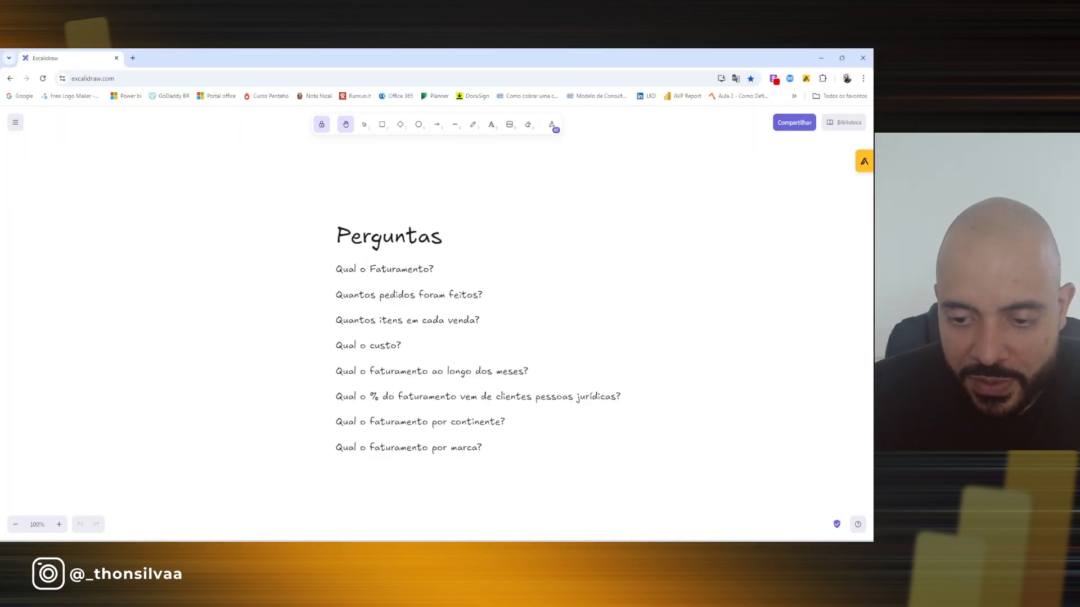
mouse_move(518, 549)
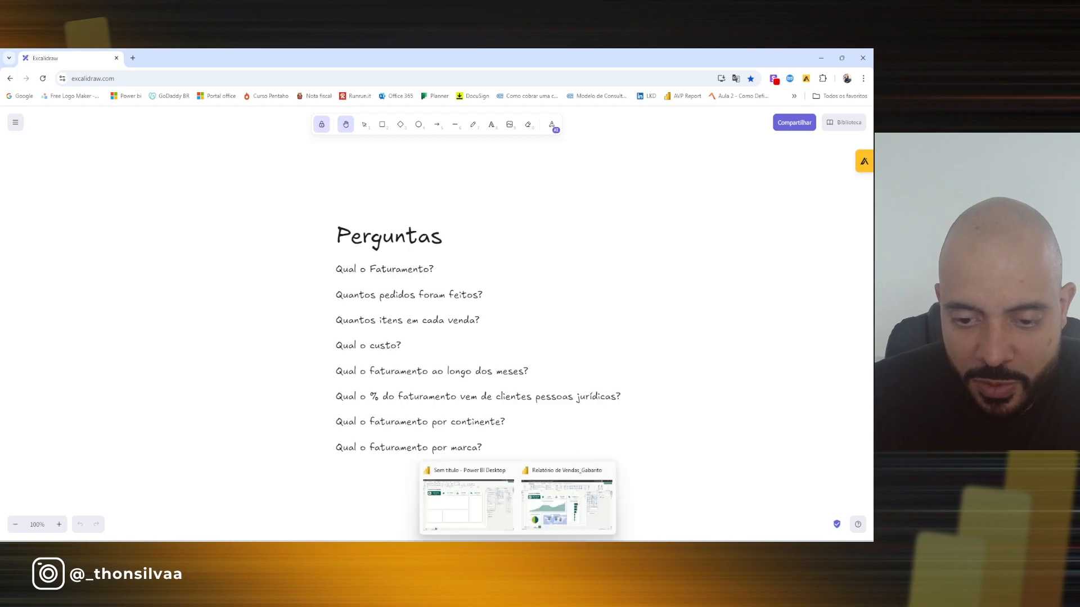
click(481, 522)
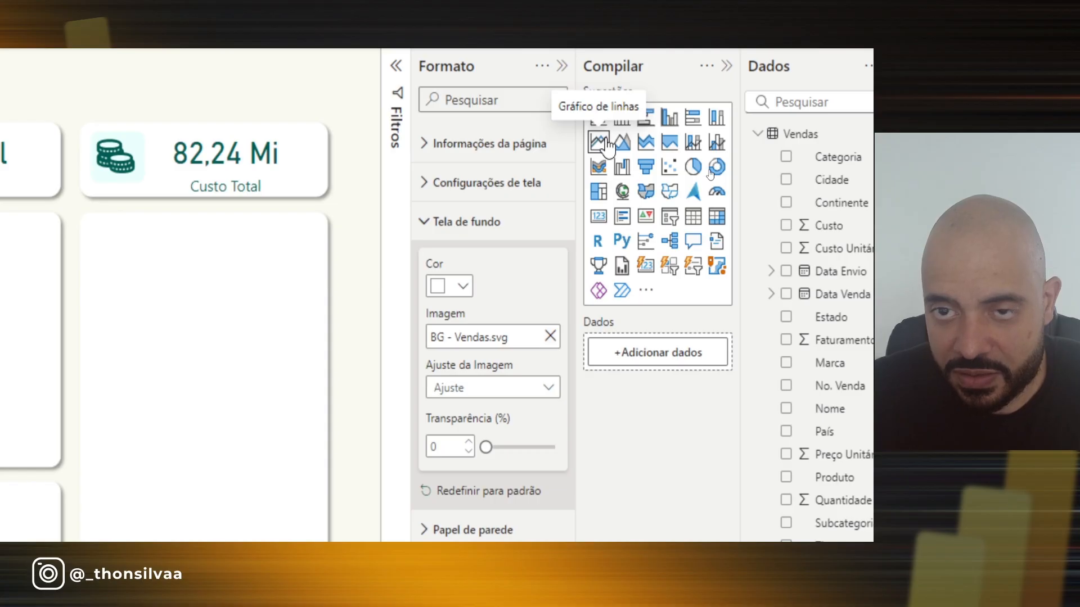
click(607, 141)
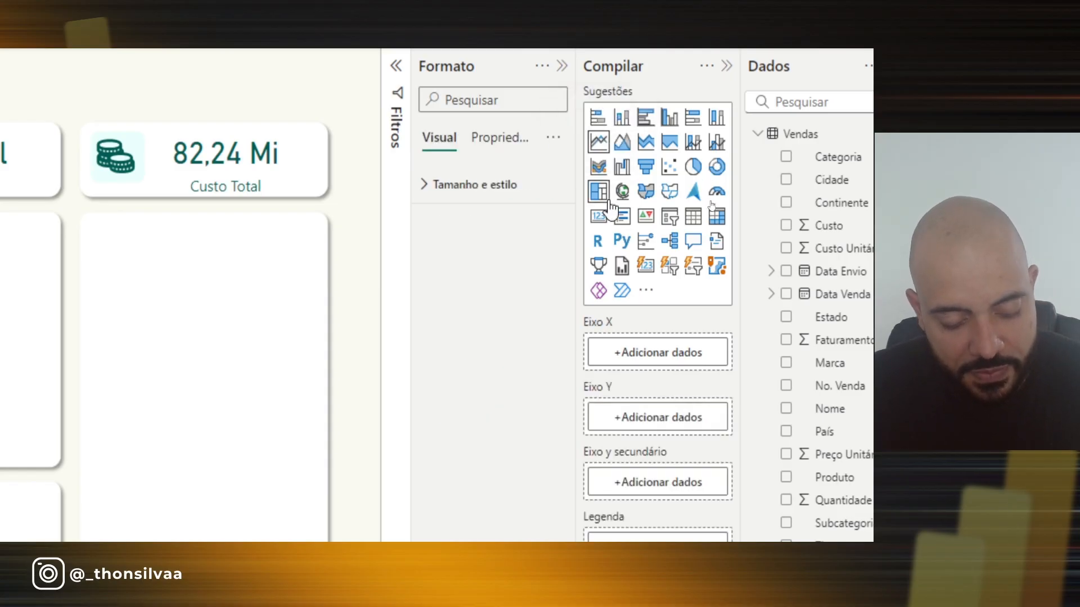
drag(144, 281, 434, 261)
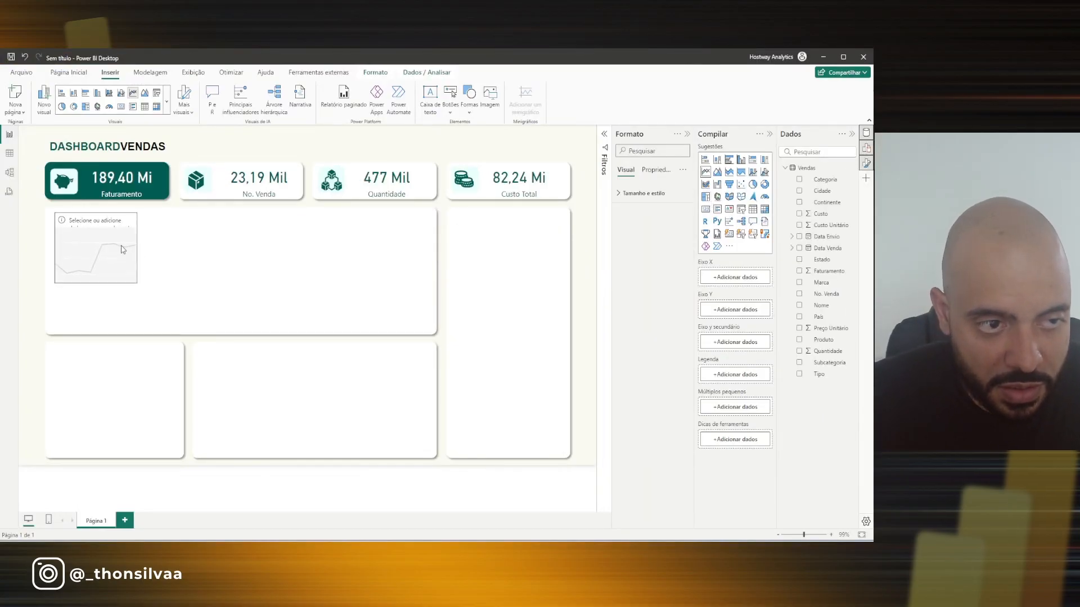
drag(241, 282, 244, 332)
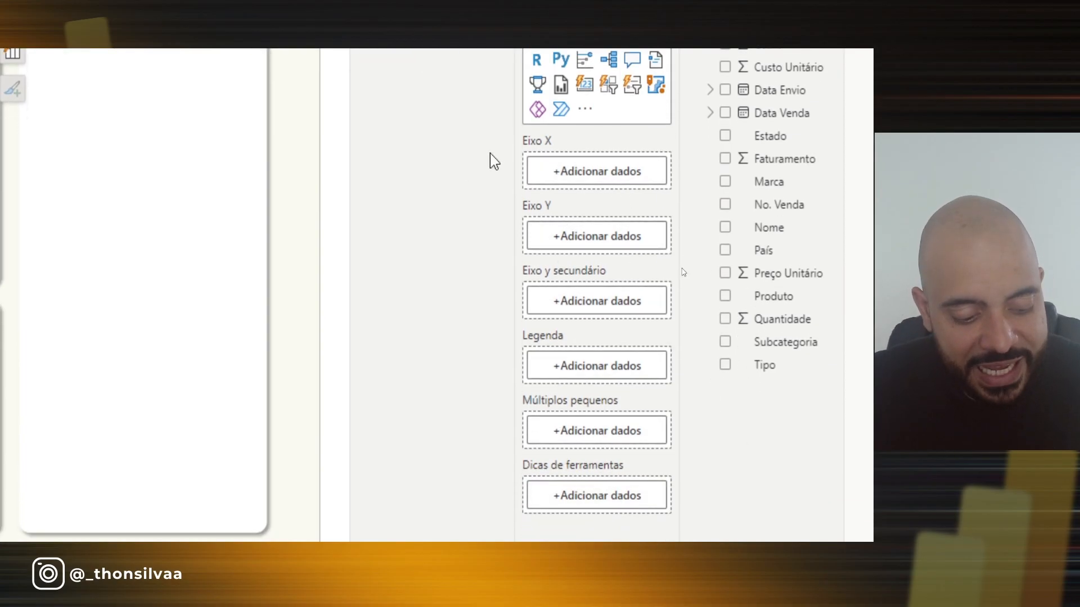
mouse_move(507, 132)
mouse_down()
mouse_move(553, 176)
mouse_move(664, 190)
mouse_up()
drag(509, 204, 687, 261)
mouse_move(140, 148)
mouse_down()
mouse_move(134, 256)
mouse_move(379, 331)
mouse_move(423, 333)
mouse_up()
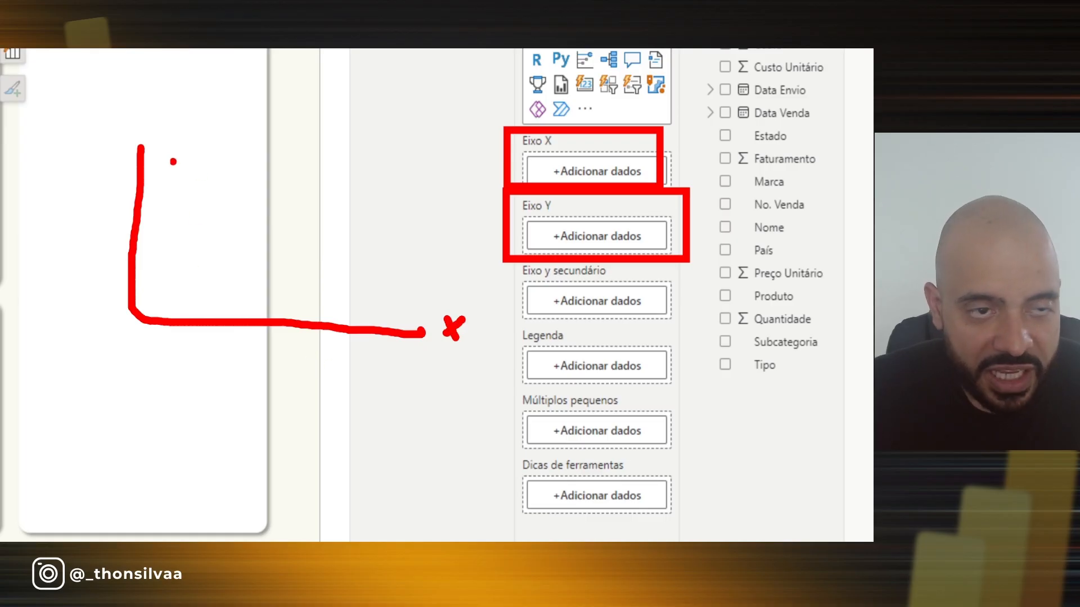
mouse_move(125, 106)
mouse_down()
mouse_move(141, 132)
mouse_move(135, 153)
mouse_up()
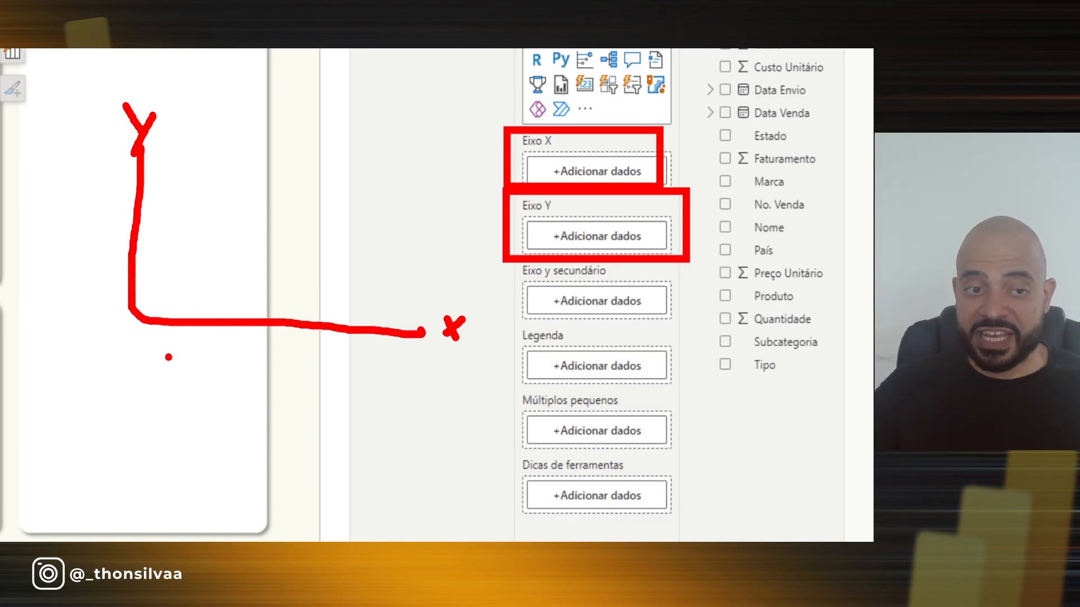
mouse_move(128, 375)
mouse_down()
mouse_move(168, 349)
mouse_move(239, 358)
mouse_up()
drag(233, 374, 366, 364)
drag(353, 387, 390, 367)
drag(387, 384, 427, 366)
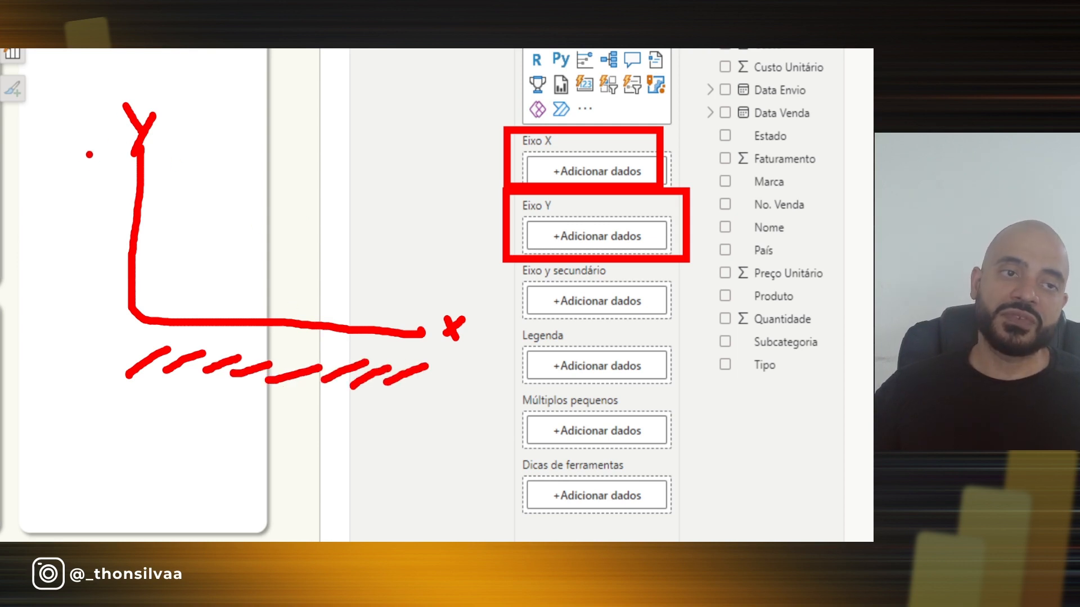
drag(73, 156, 116, 156)
drag(84, 178, 115, 176)
mouse_move(77, 194)
mouse_down()
mouse_move(109, 193)
mouse_move(99, 213)
mouse_up()
mouse_move(62, 234)
mouse_down()
mouse_move(93, 229)
mouse_move(92, 251)
mouse_up()
drag(72, 276, 113, 275)
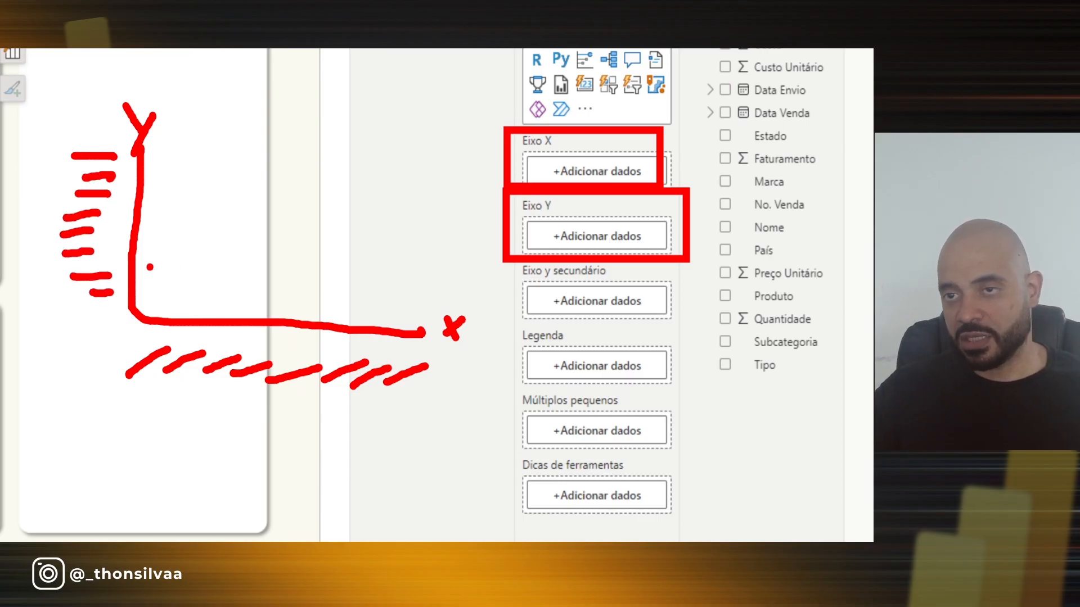
key(Escape)
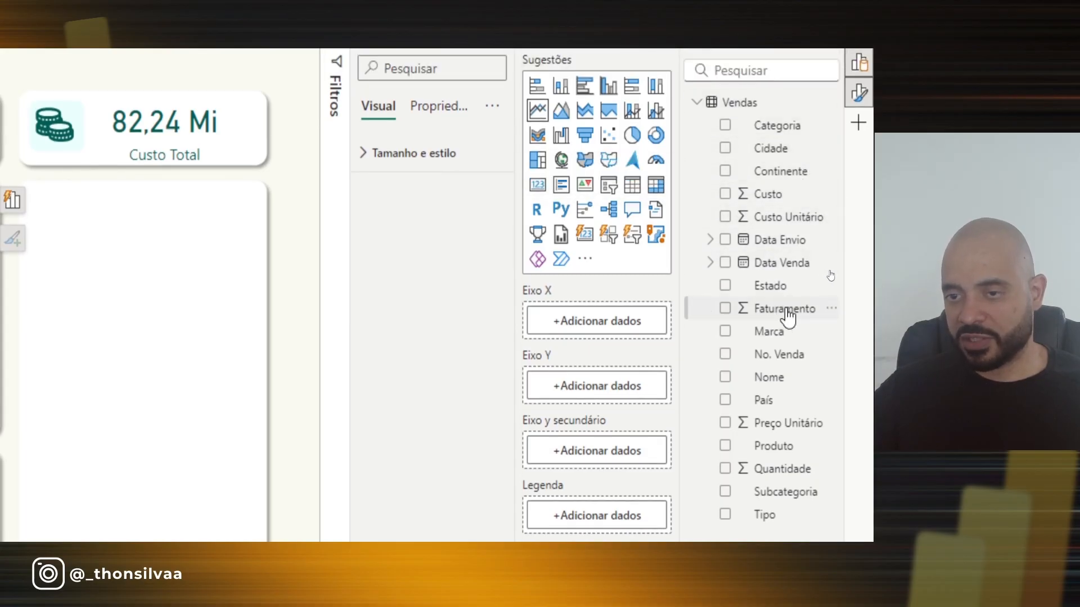
Plot Faturamento on the line chart's Y axis and Data Venda on its X axis
drag(787, 317, 591, 393)
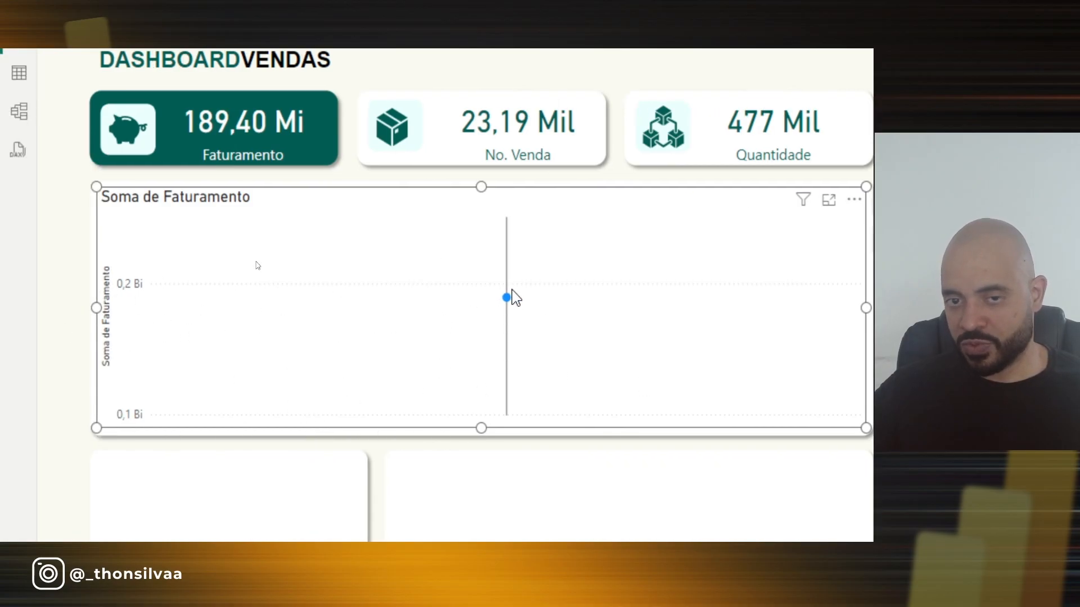
mouse_move(512, 301)
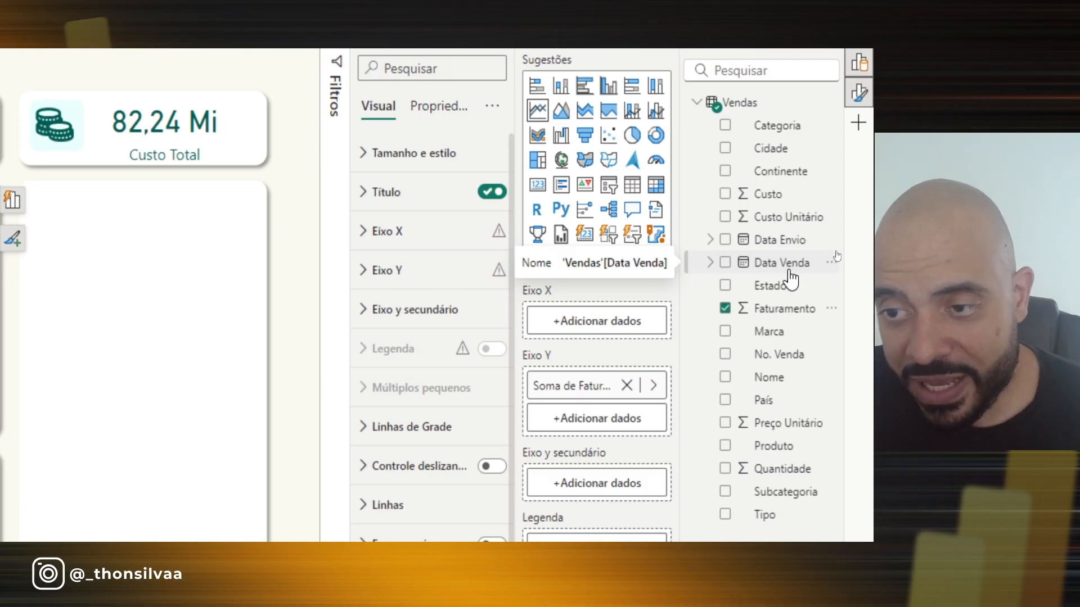
drag(778, 276, 600, 337)
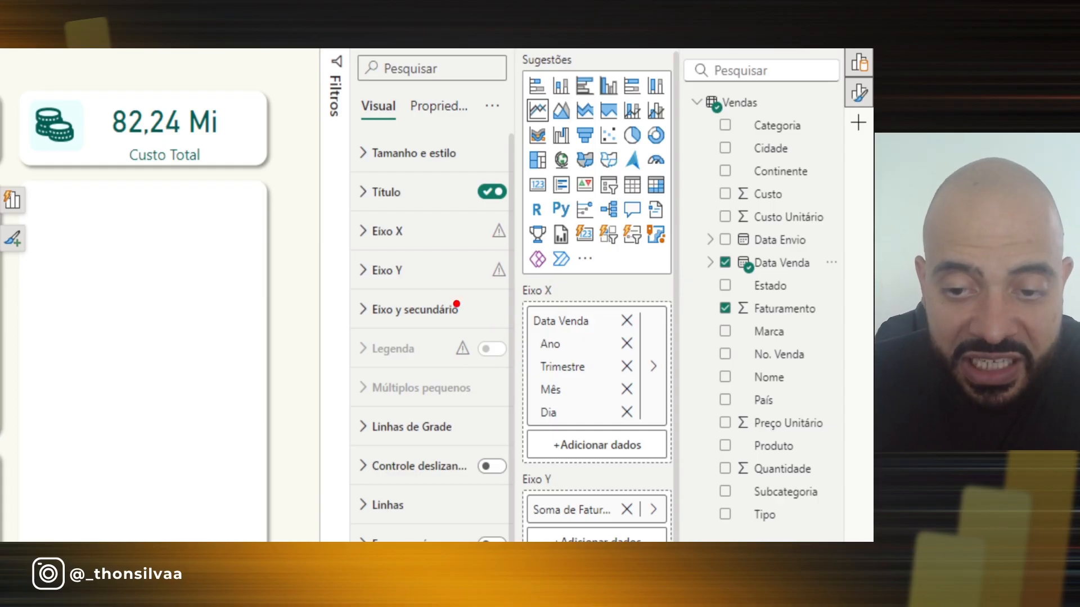
drag(366, 315, 501, 317)
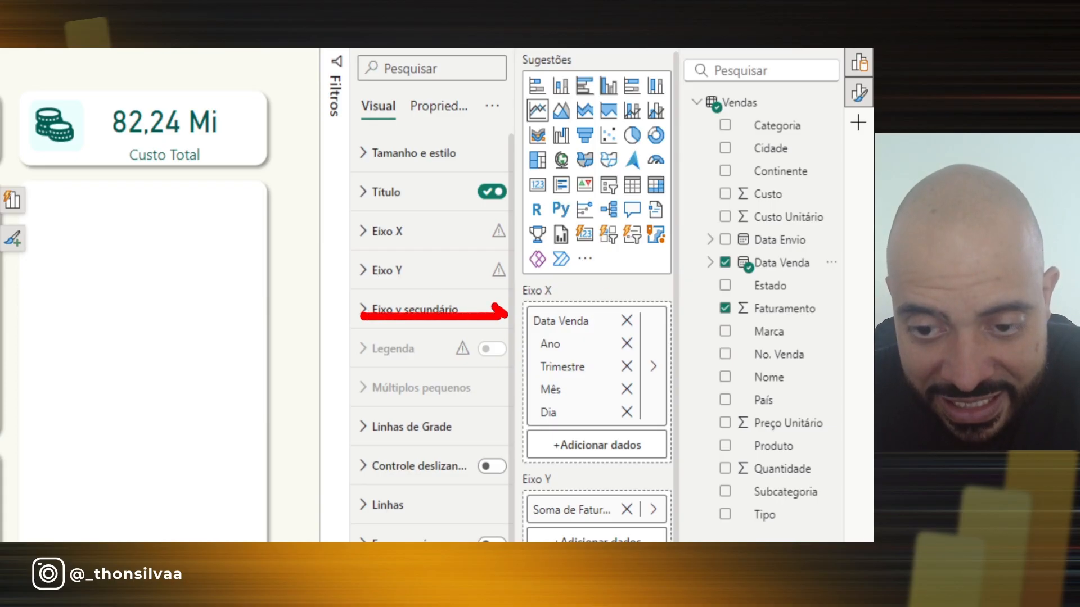
drag(344, 347, 506, 349)
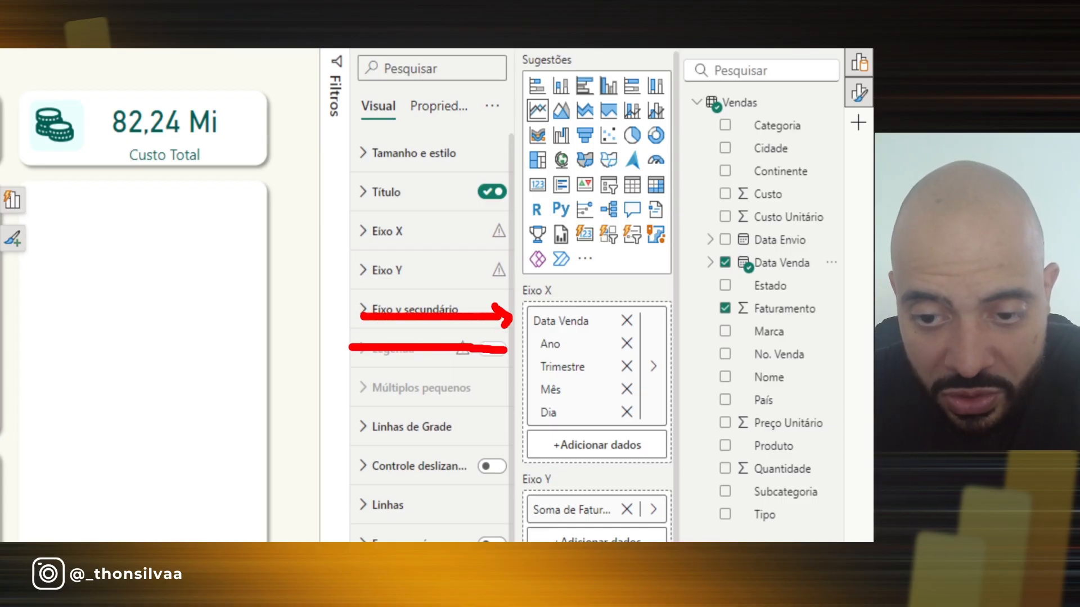
mouse_move(405, 373)
mouse_down()
mouse_move(498, 371)
mouse_move(498, 360)
mouse_up()
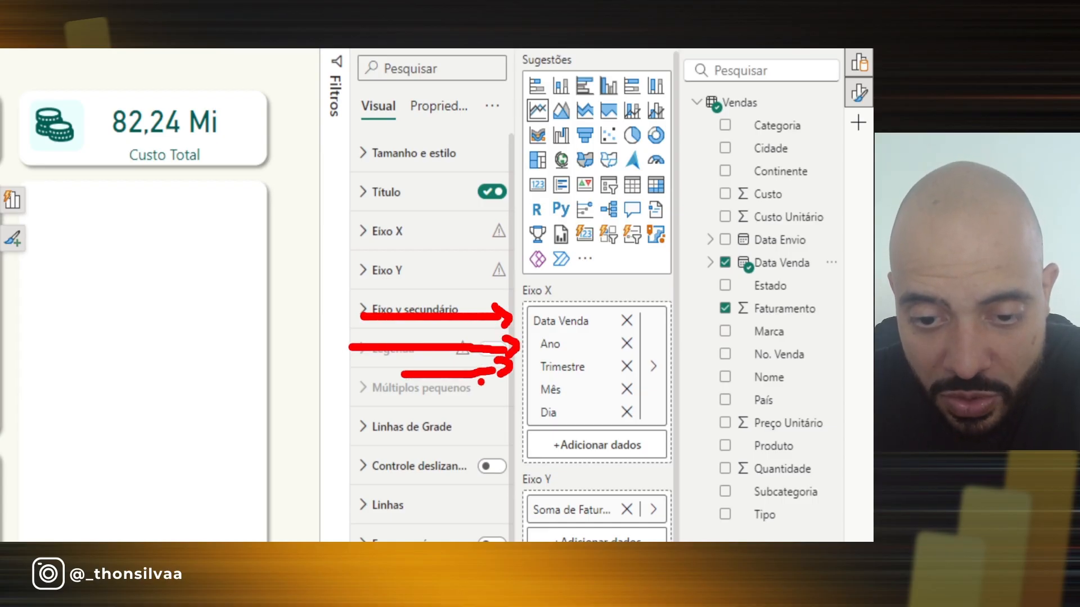
mouse_move(430, 396)
mouse_down()
mouse_move(488, 397)
mouse_move(523, 418)
mouse_up()
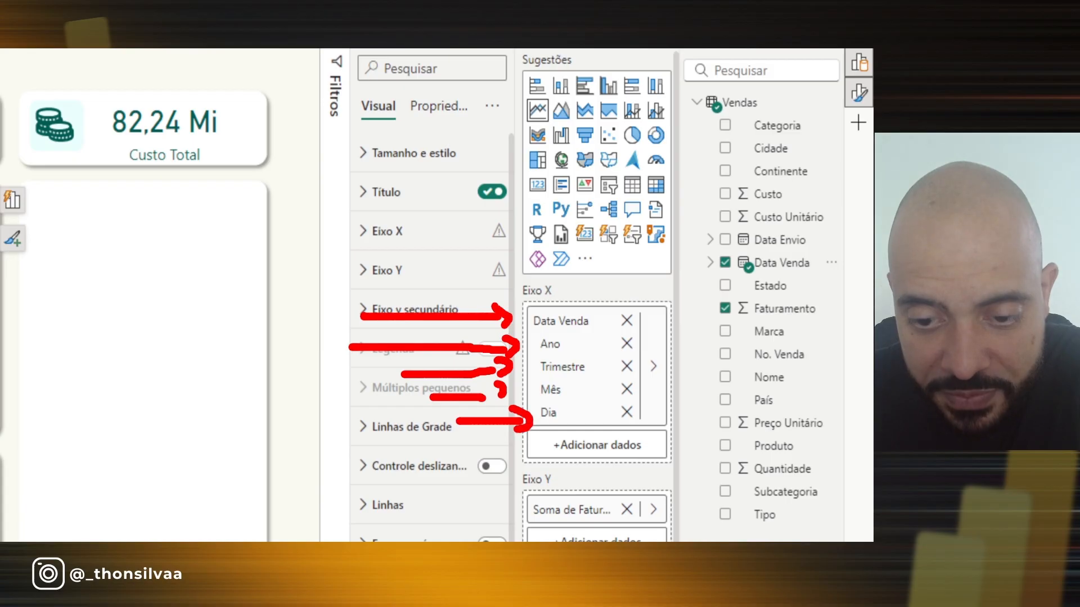
key(Escape)
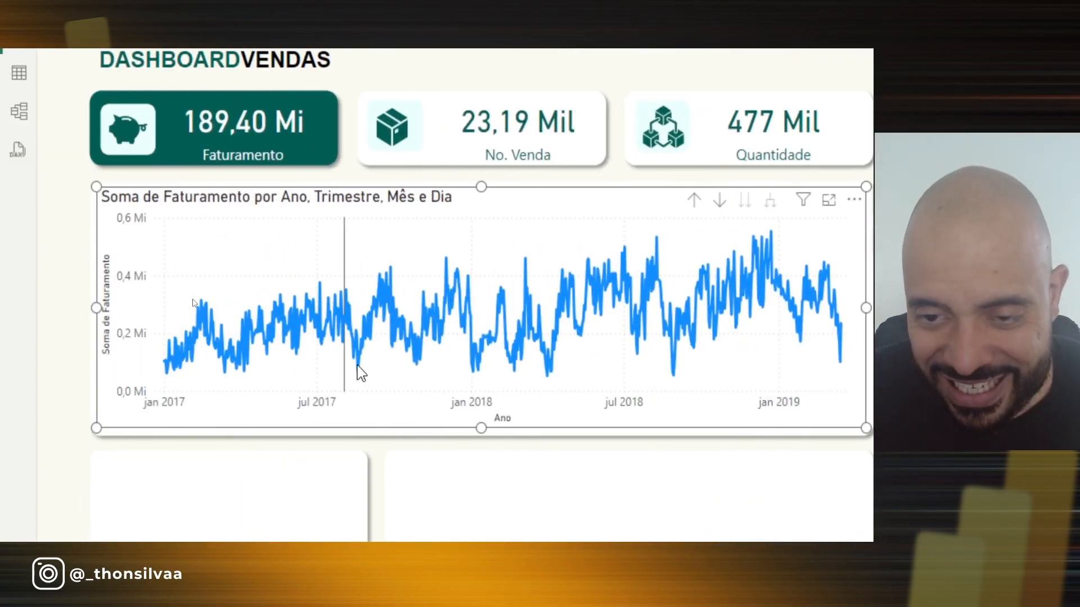
Remove the Dia, Trimestre and Ano levels from the line chart's X axis, keeping only Mês
mouse_move(669, 293)
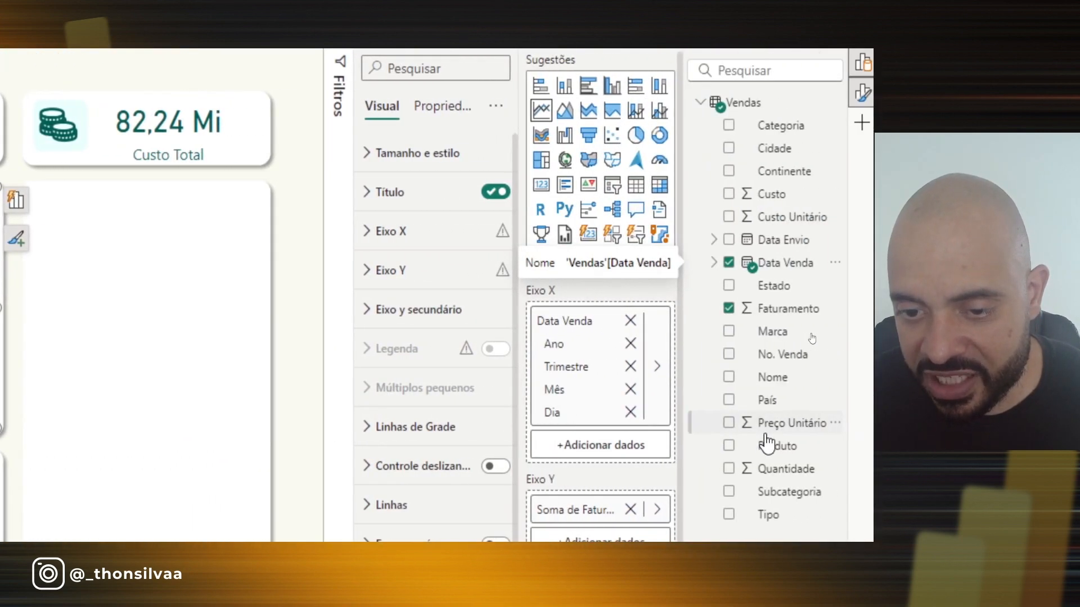
click(629, 414)
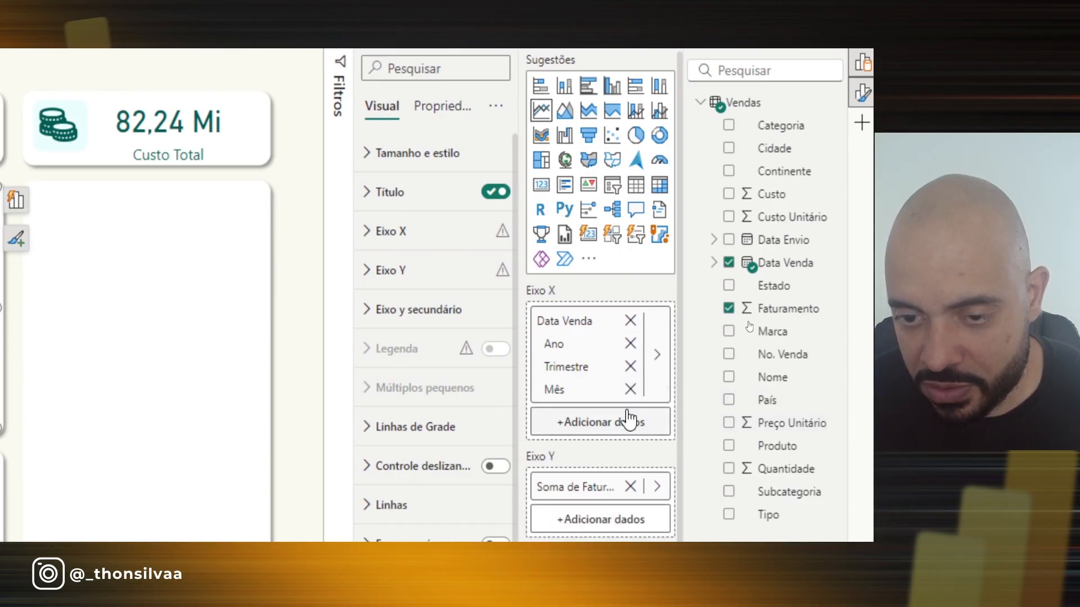
click(629, 367)
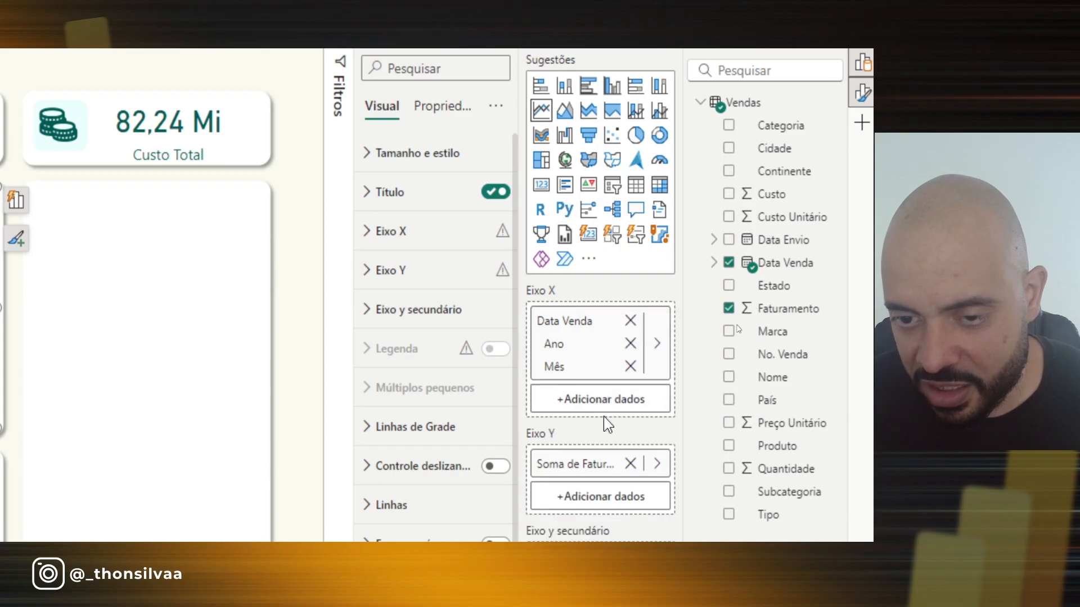
click(631, 344)
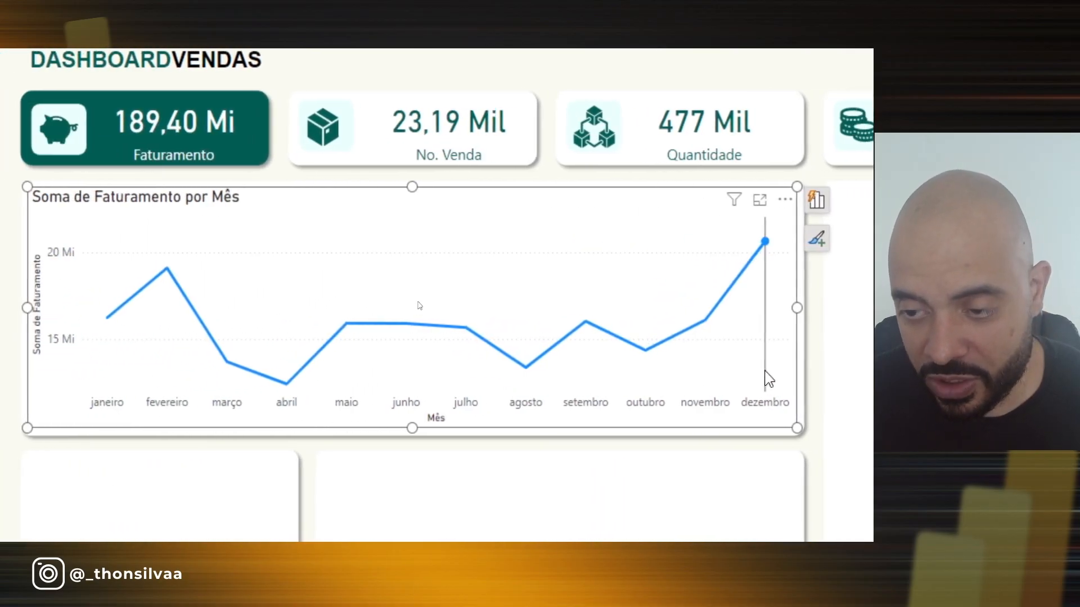
mouse_move(769, 376)
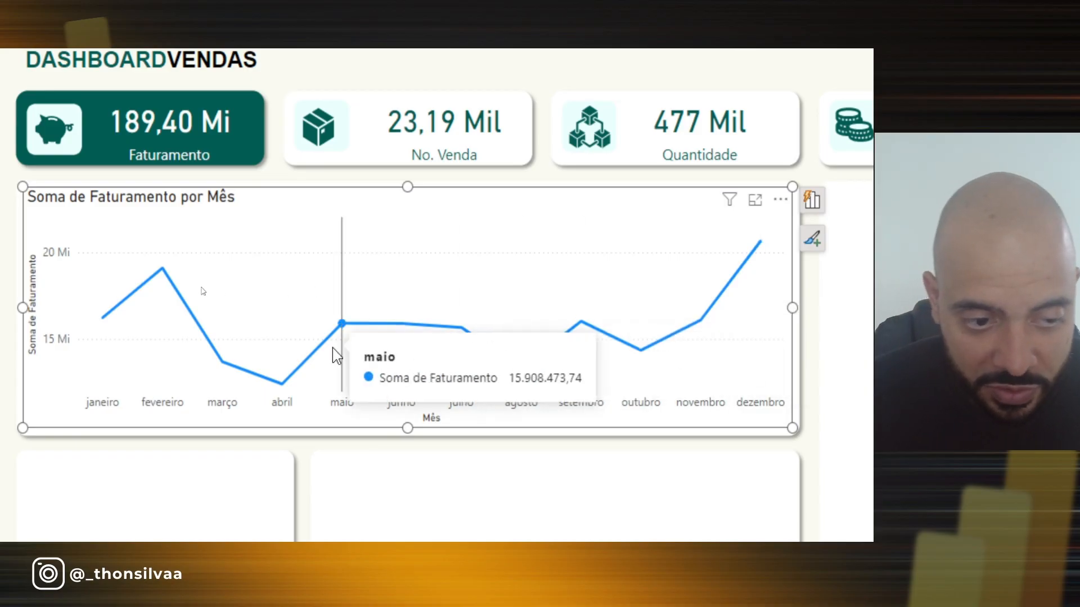
mouse_move(163, 350)
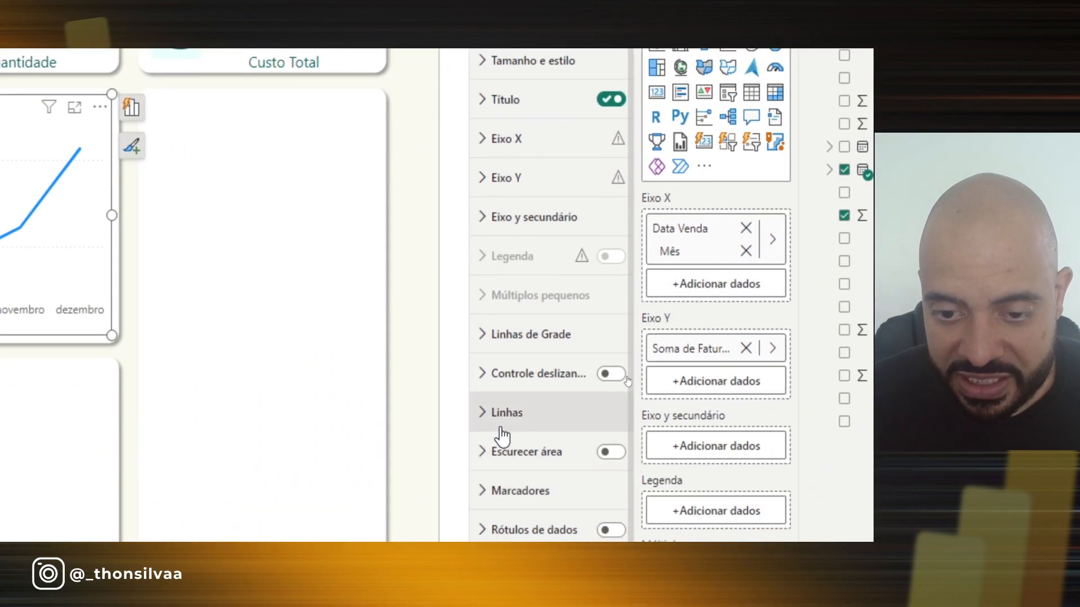
Set the monthly revenue chart's line colour to the recently used dark green
click(493, 416)
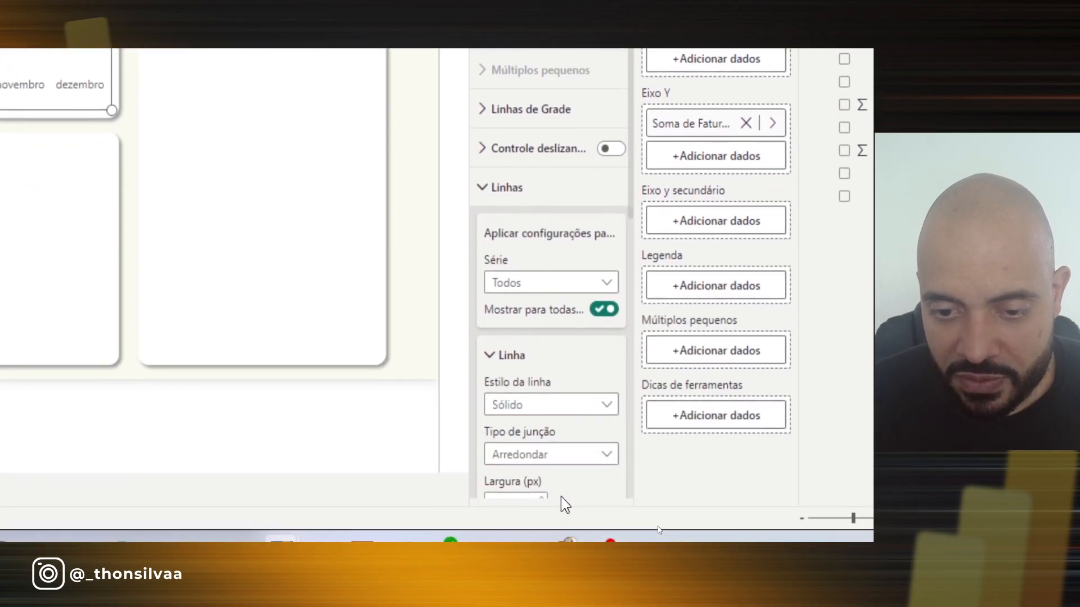
scroll(578, 379, down, 3)
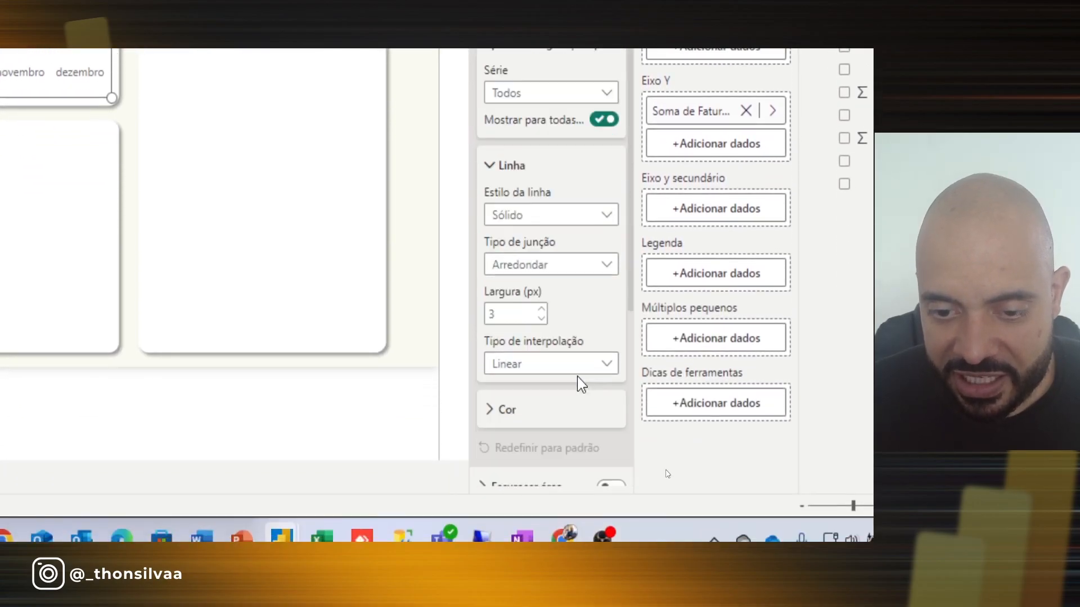
click(506, 400)
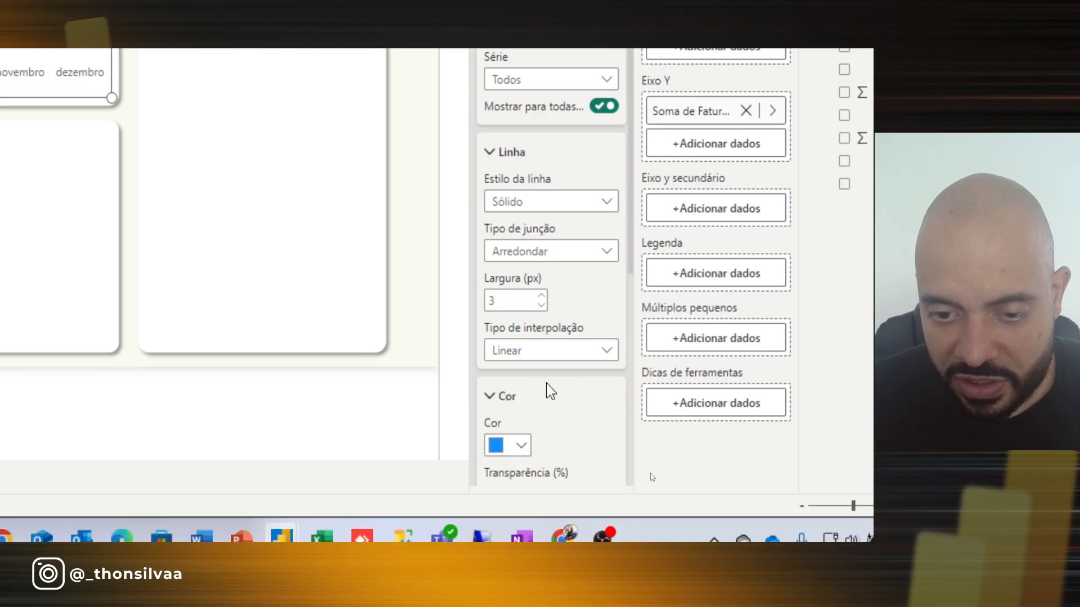
scroll(546, 394, down, 2)
click(522, 350)
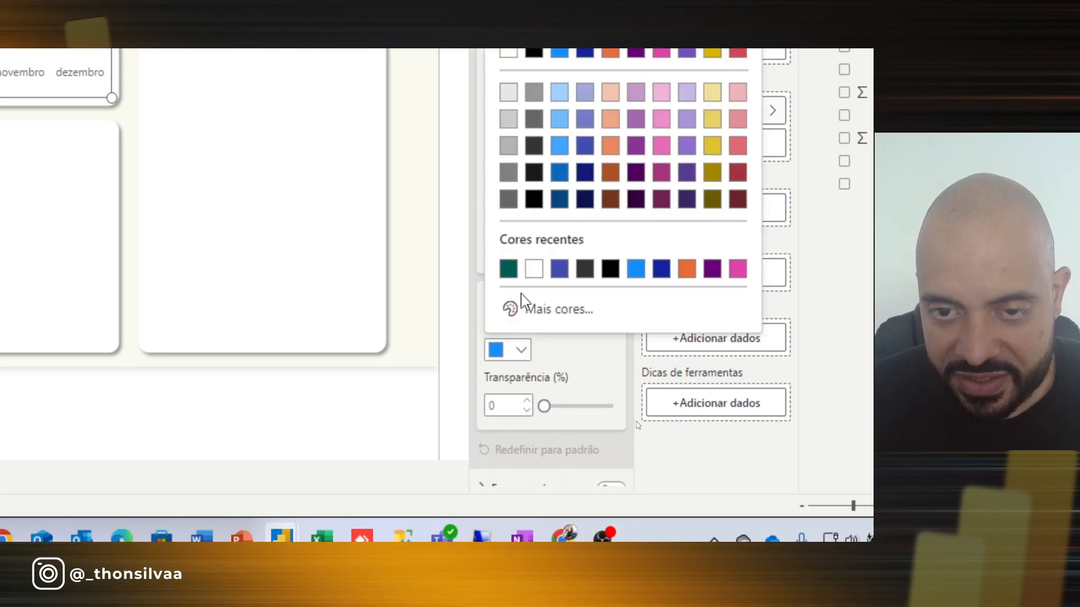
click(507, 268)
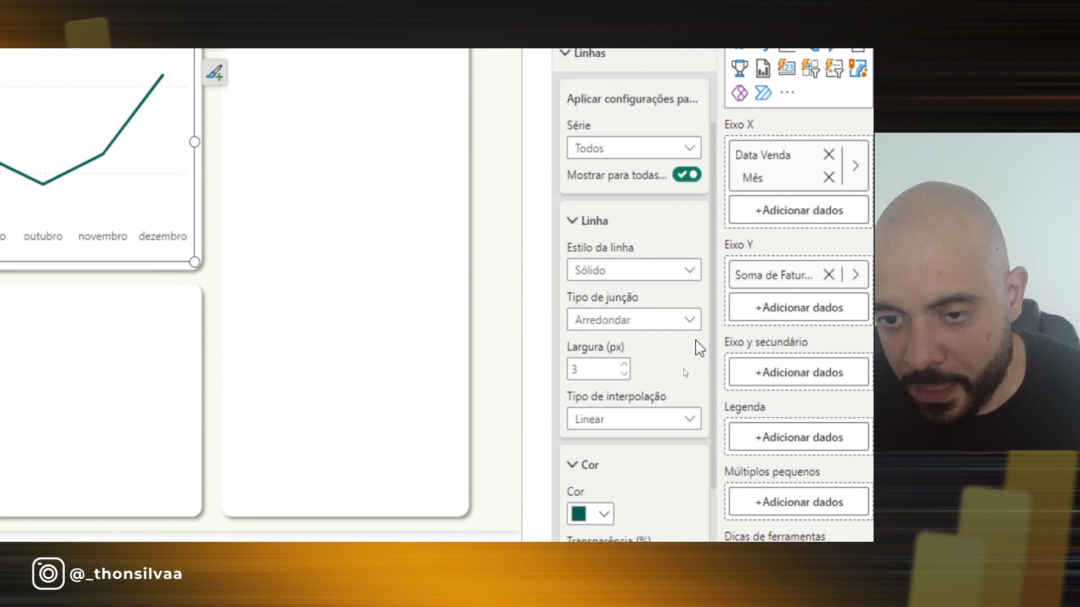
Set the monthly revenue line's interpolation type to Suave
click(633, 419)
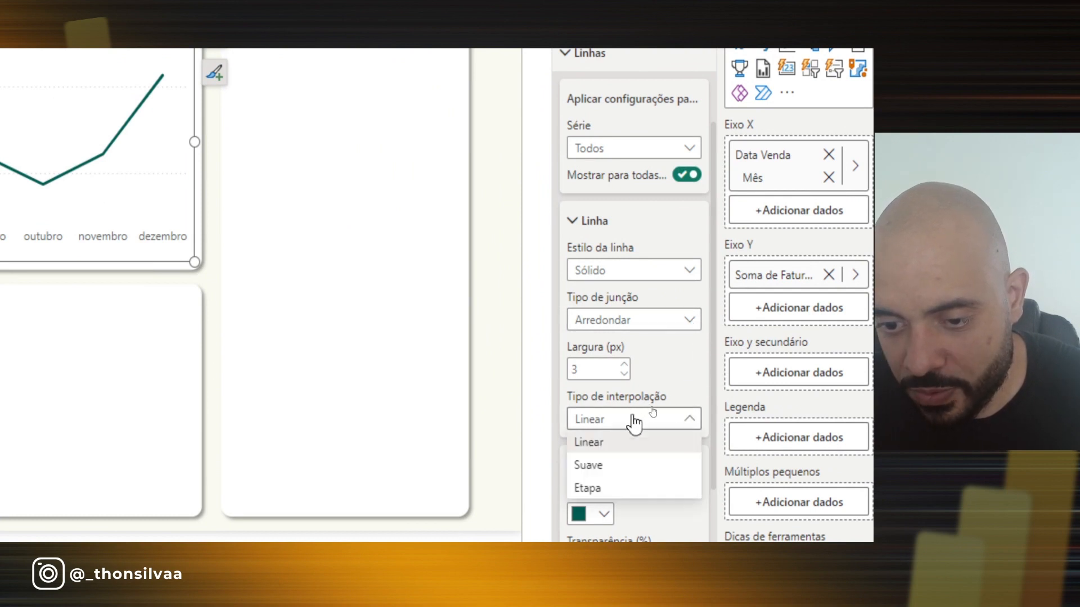
click(601, 476)
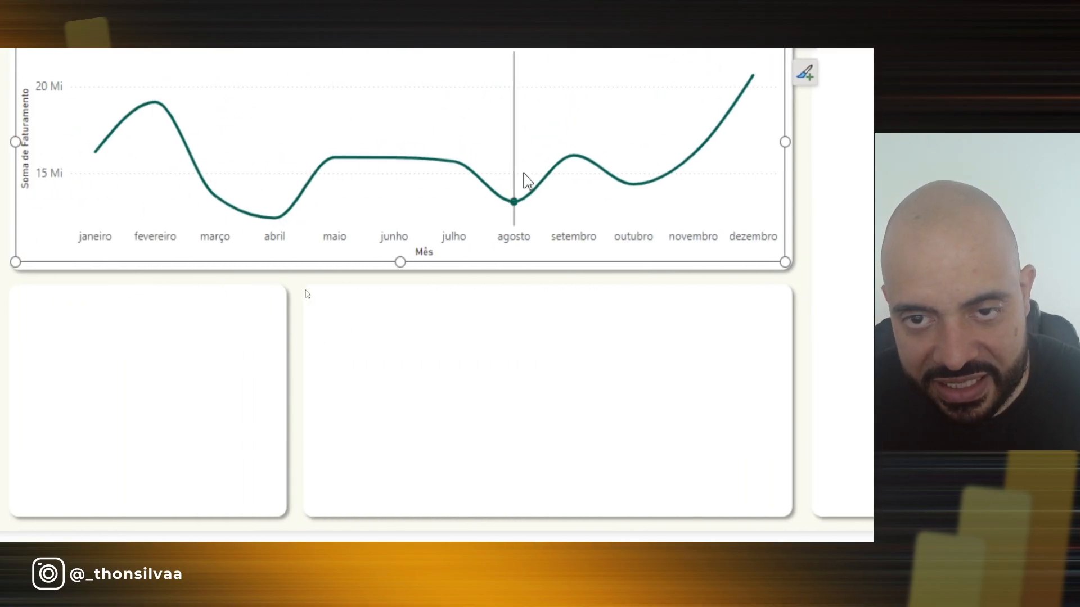
mouse_move(290, 179)
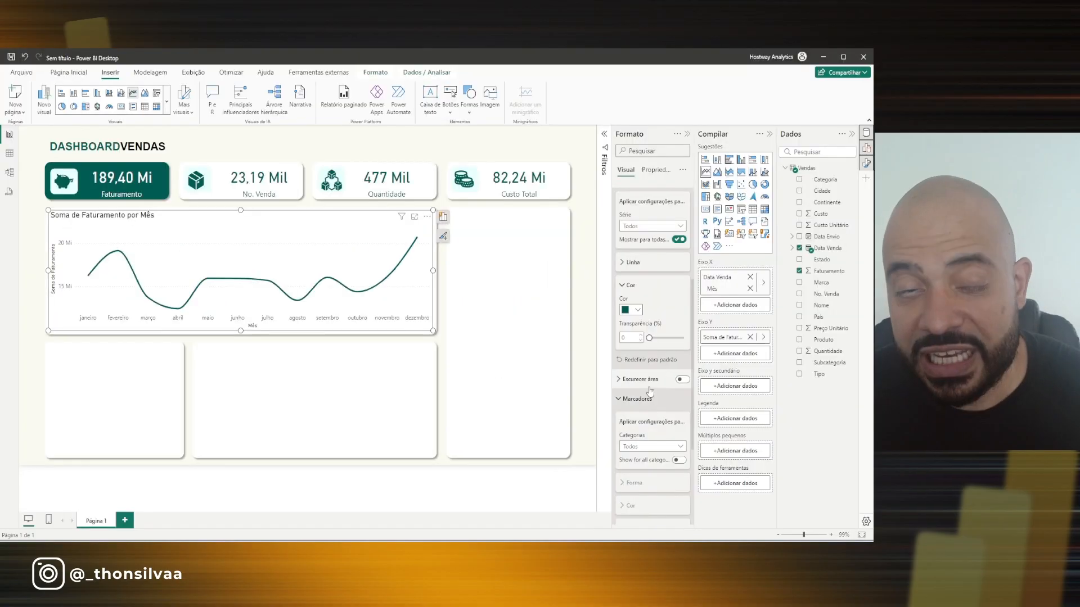
Show markers for all categories on the monthly revenue line and turn on its data labels
click(656, 399)
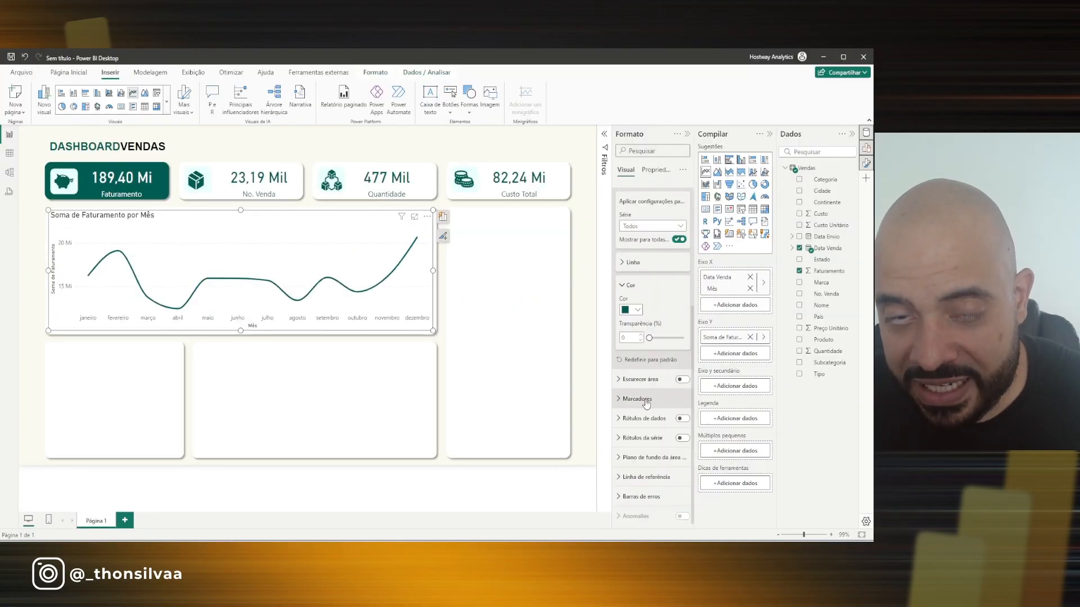
click(645, 399)
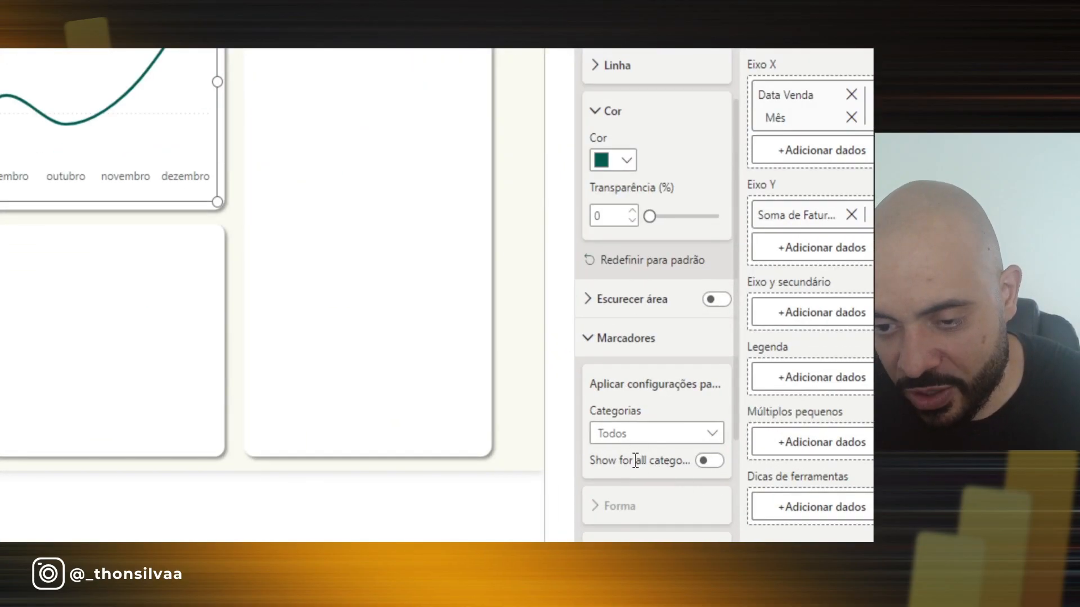
click(713, 464)
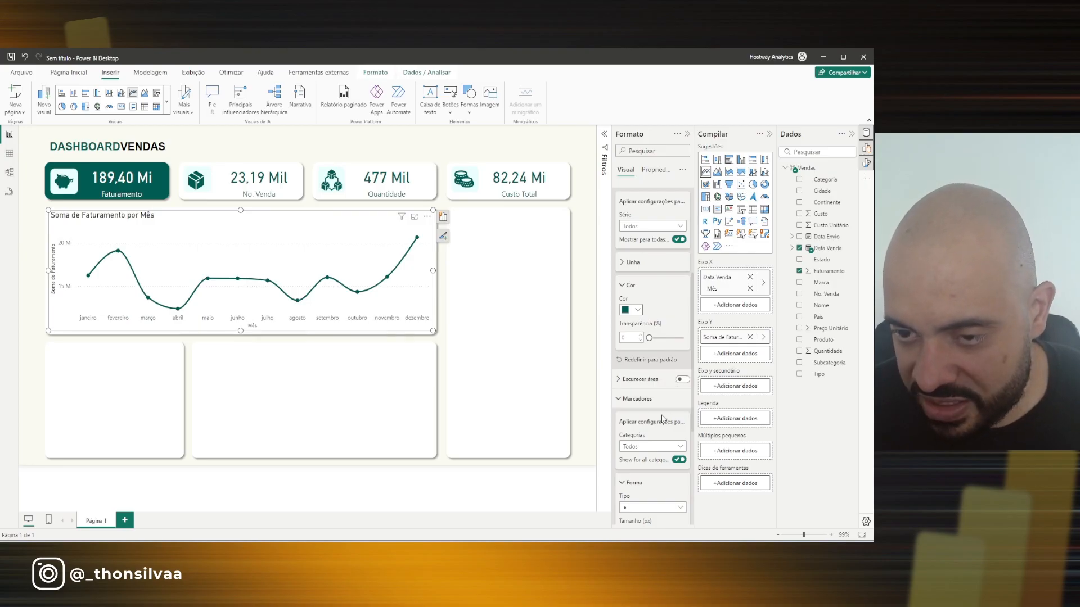
click(628, 288)
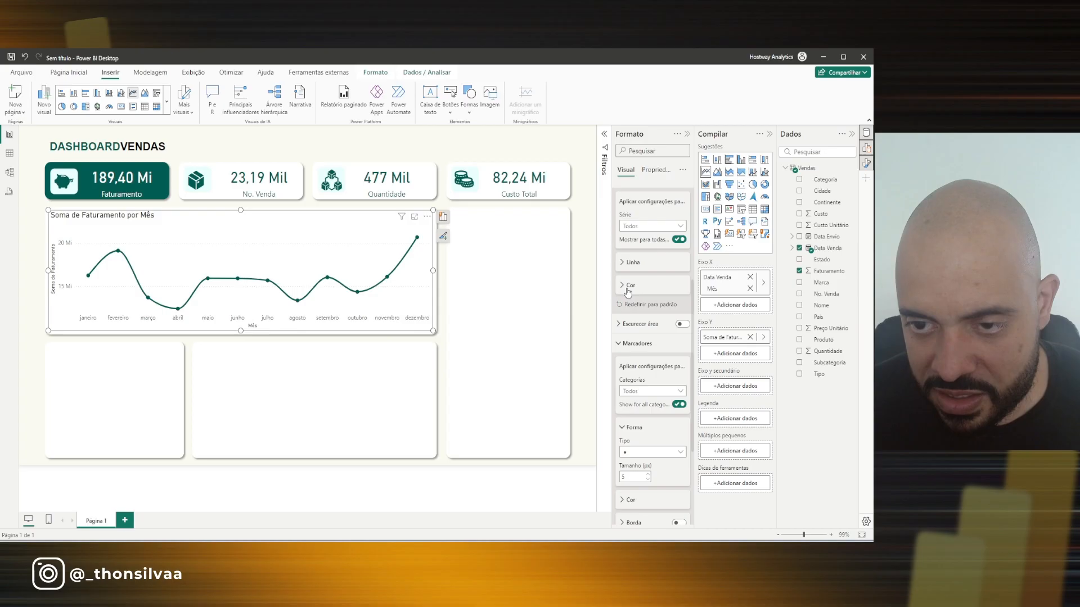
click(633, 344)
click(630, 233)
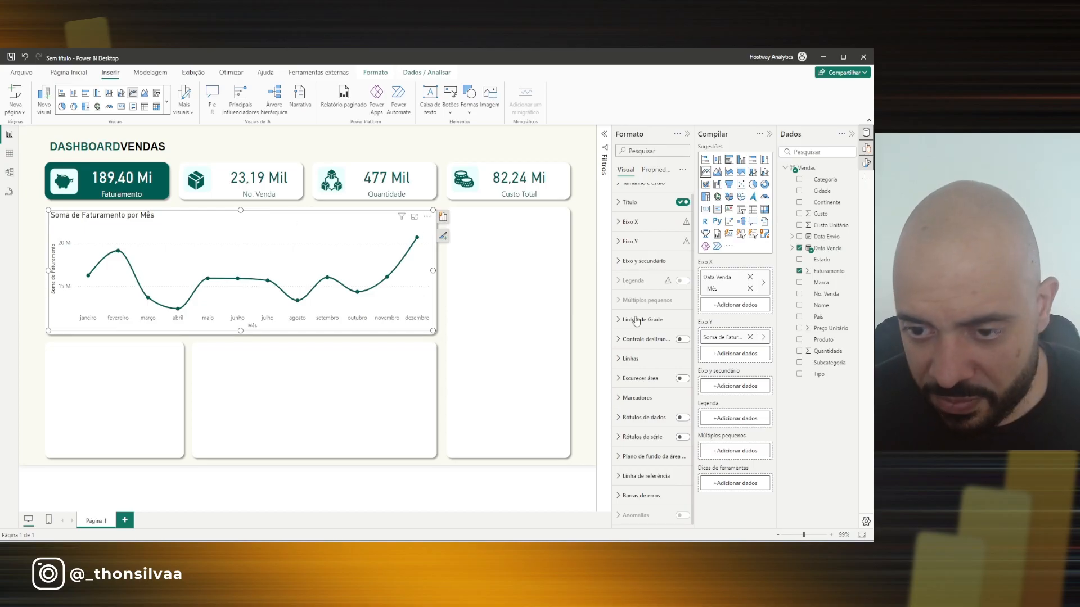
click(682, 417)
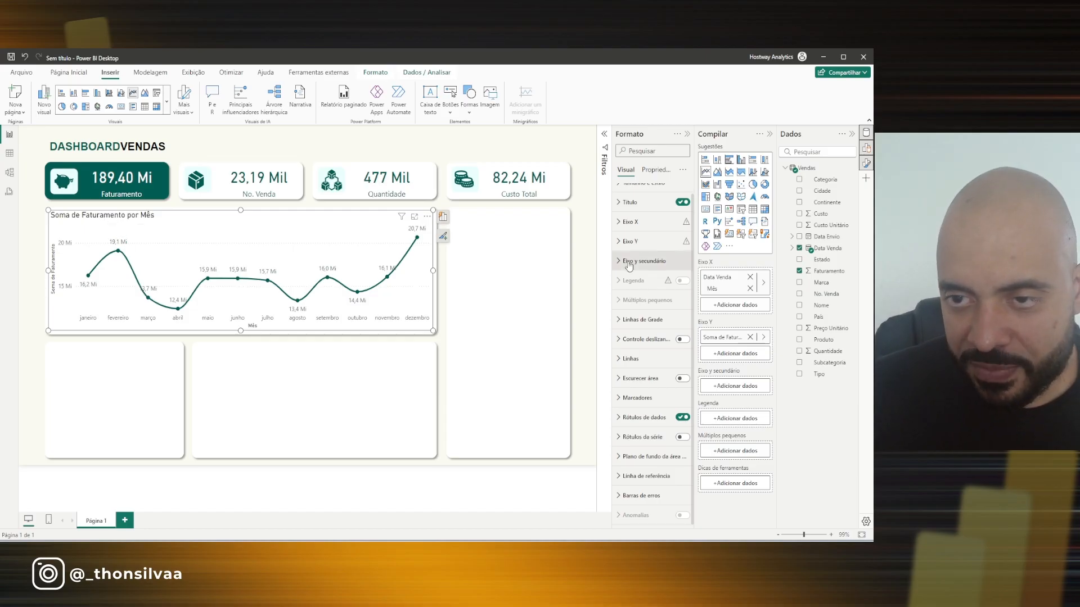
Replace the line chart's title text with "Faturamento ao longo do tempo"
scroll(635, 216, up, 1)
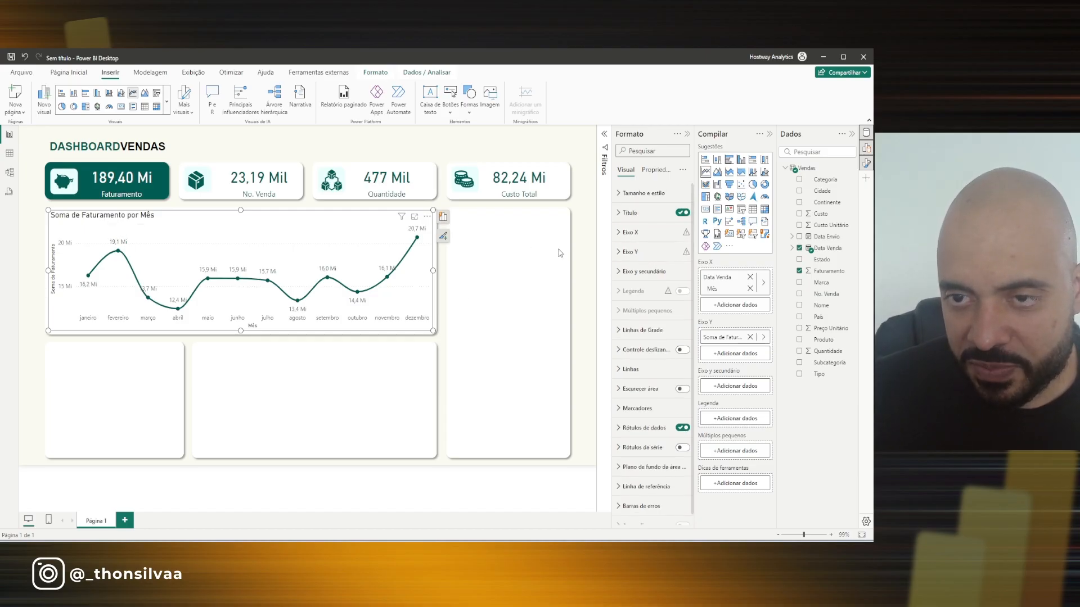
click(641, 193)
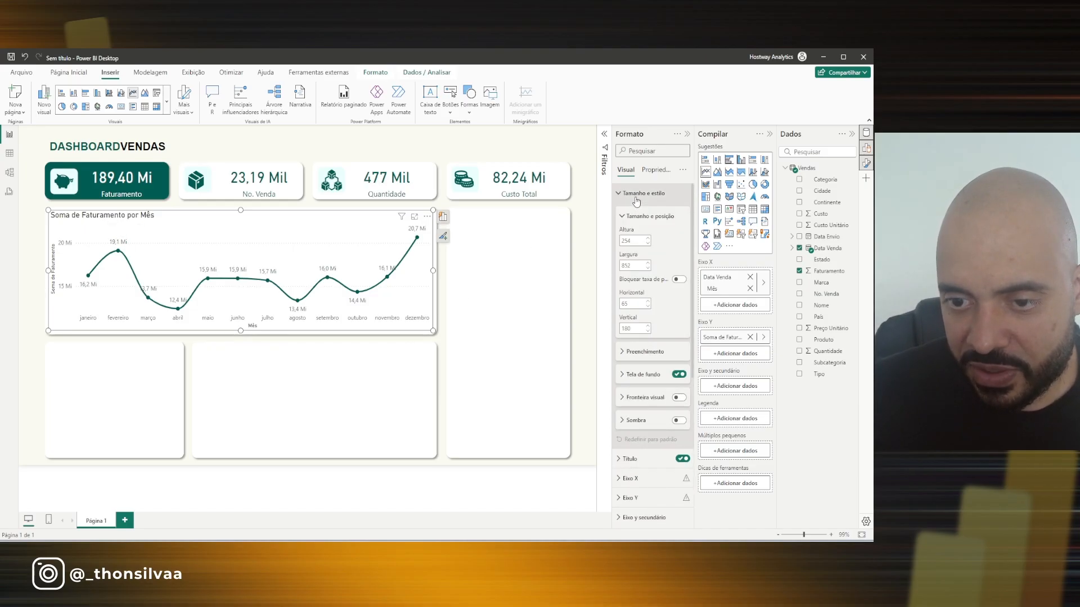
click(636, 198)
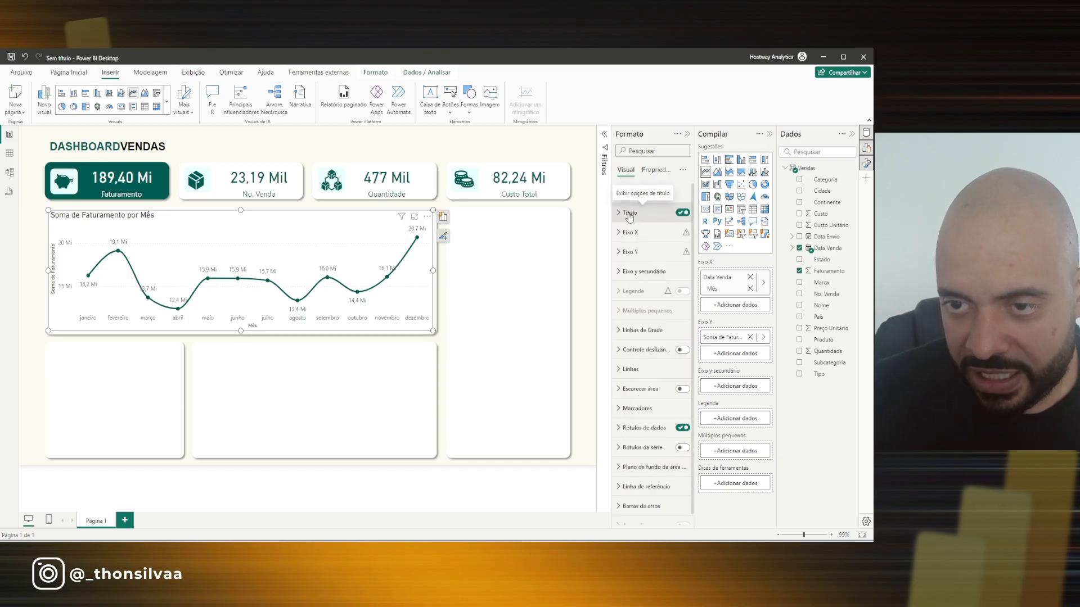
click(629, 215)
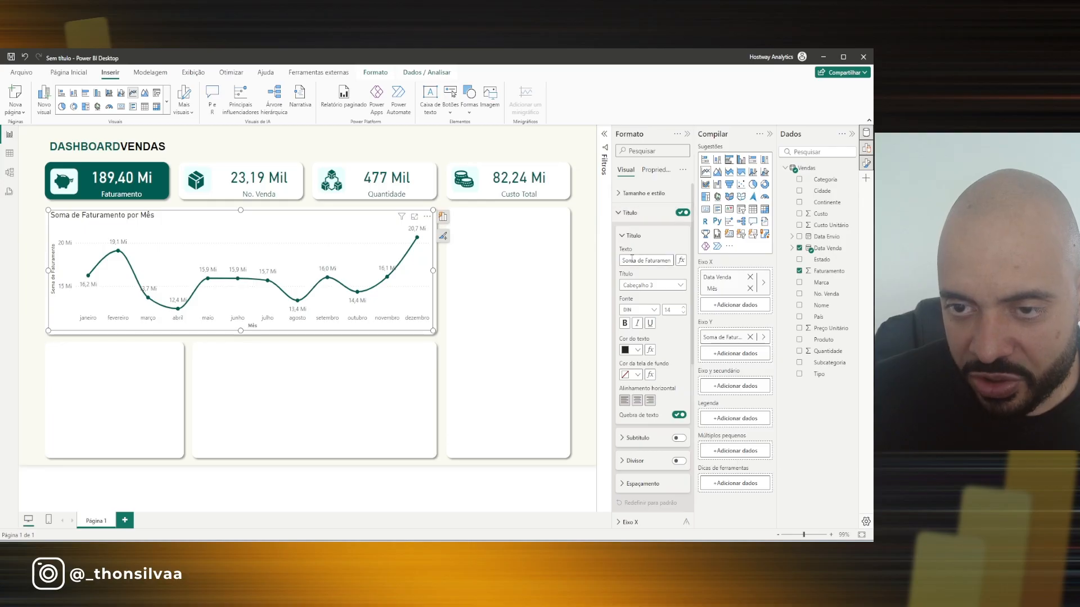
drag(623, 259, 672, 260)
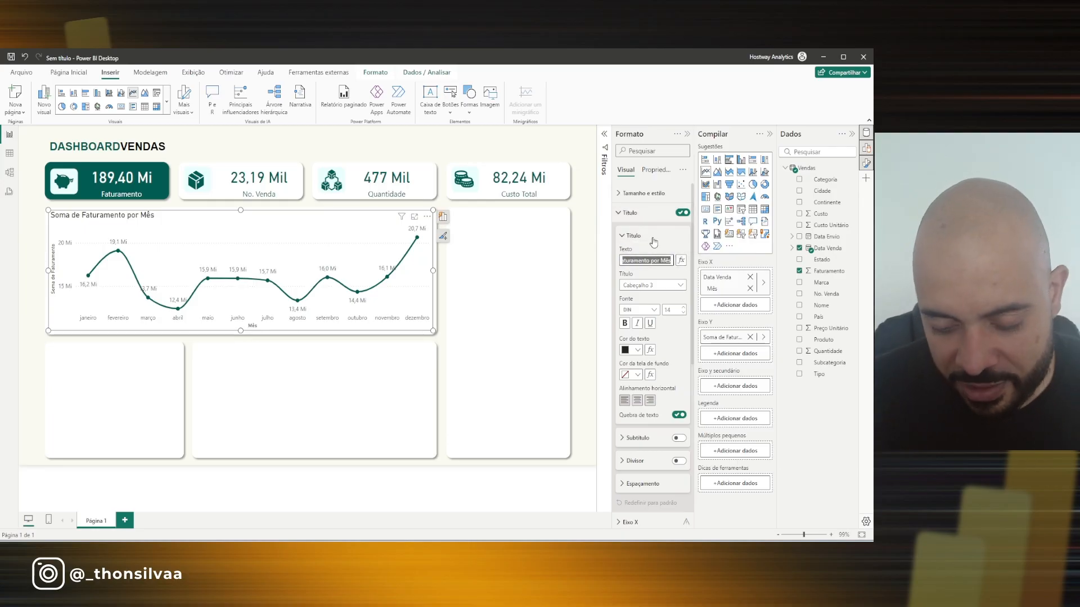
key(BackSpace)
text(Faturamento p)
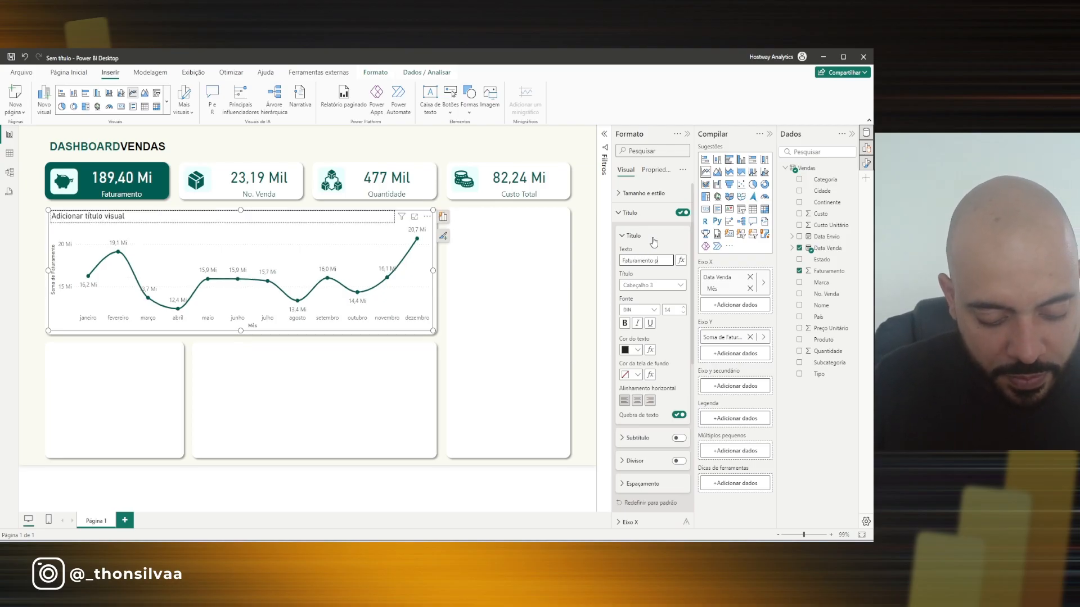
text(o)
key(BackSpace)
key(BackSpace)
key(BackSpace)
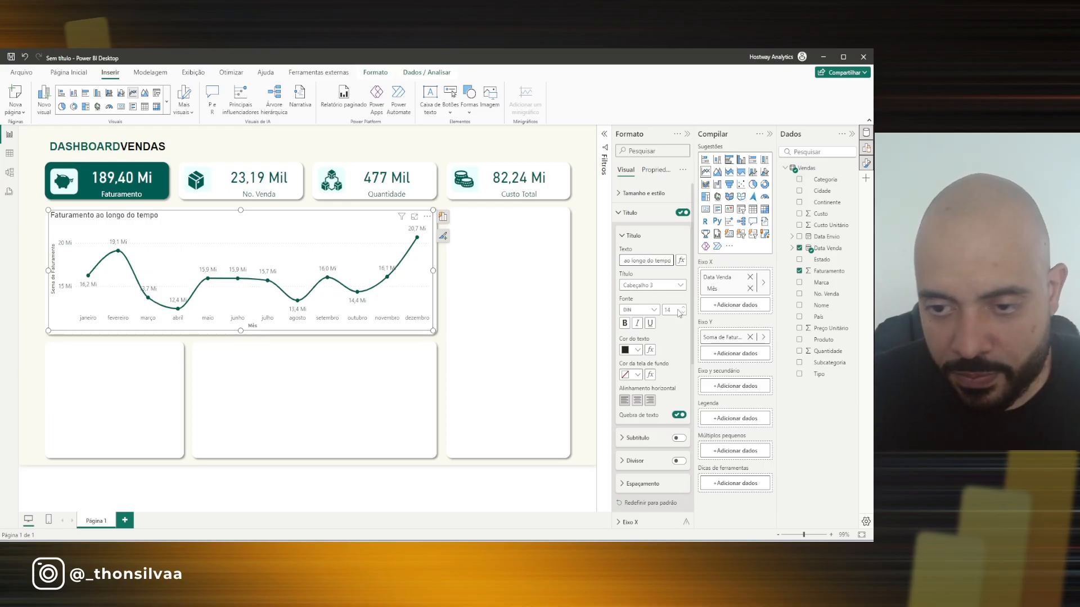
Centre the line chart's title and colour its text with the recently used dark green
click(640, 401)
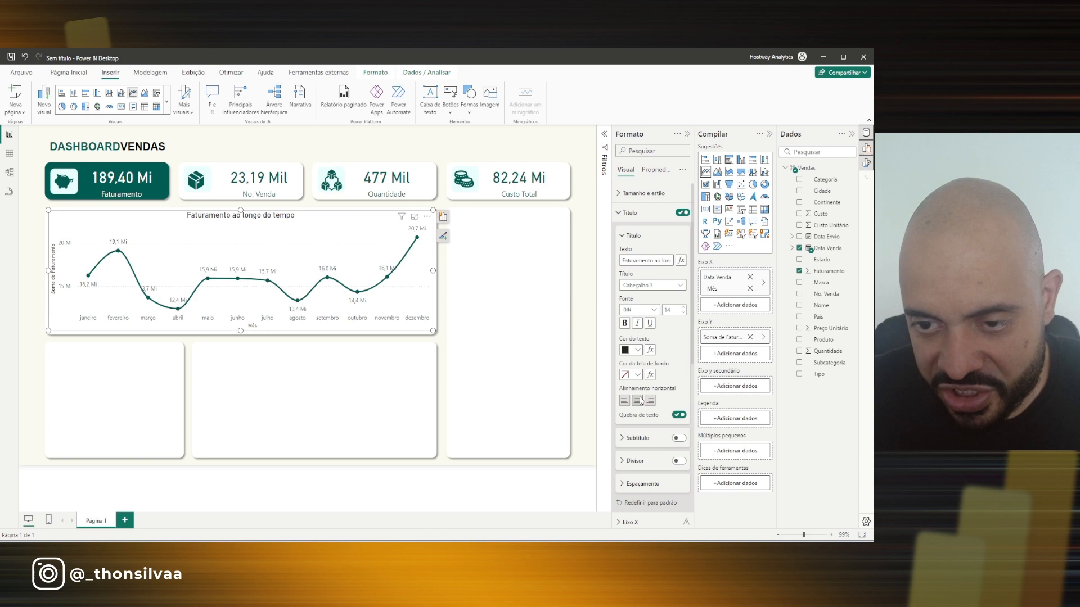
click(636, 350)
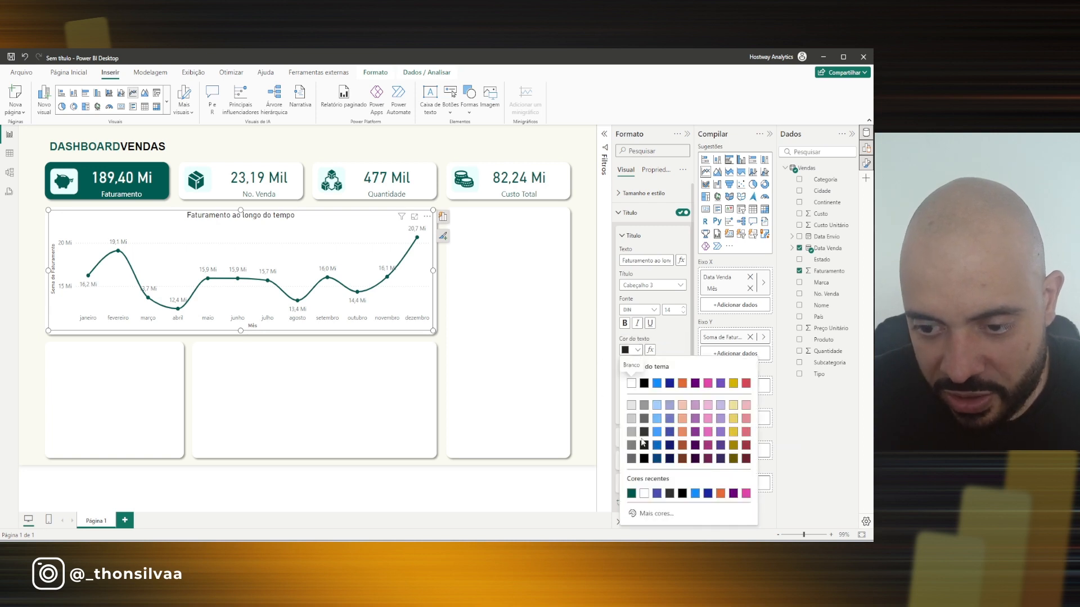
click(631, 495)
click(489, 300)
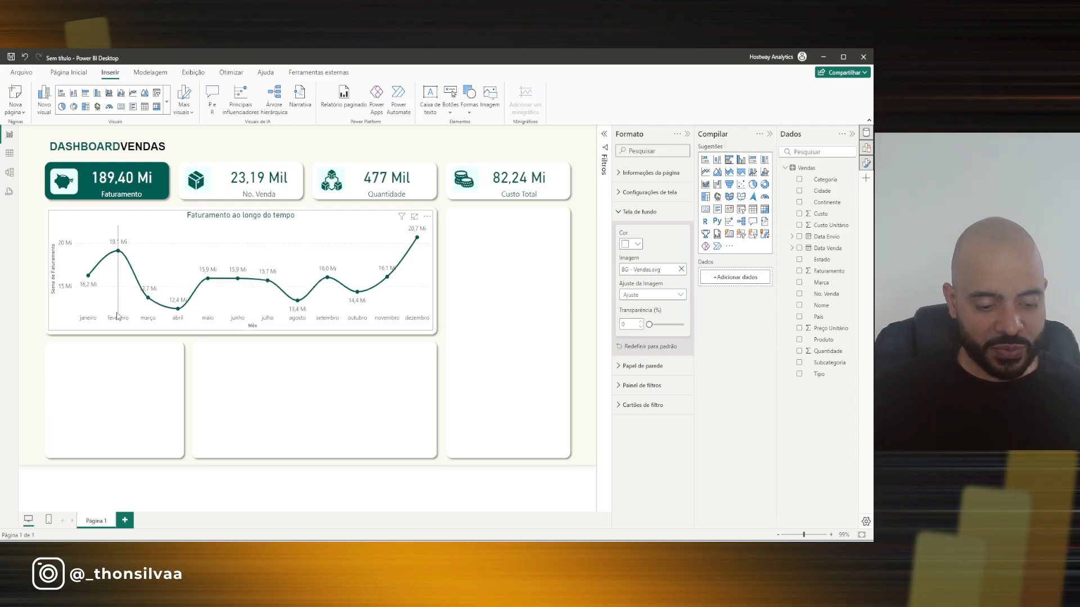
mouse_move(120, 317)
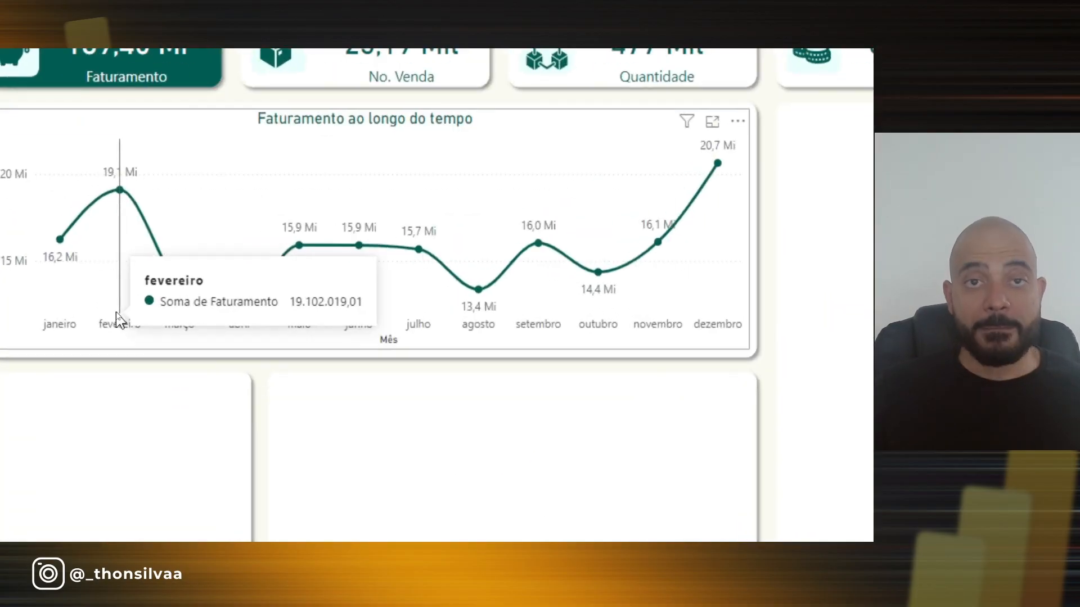
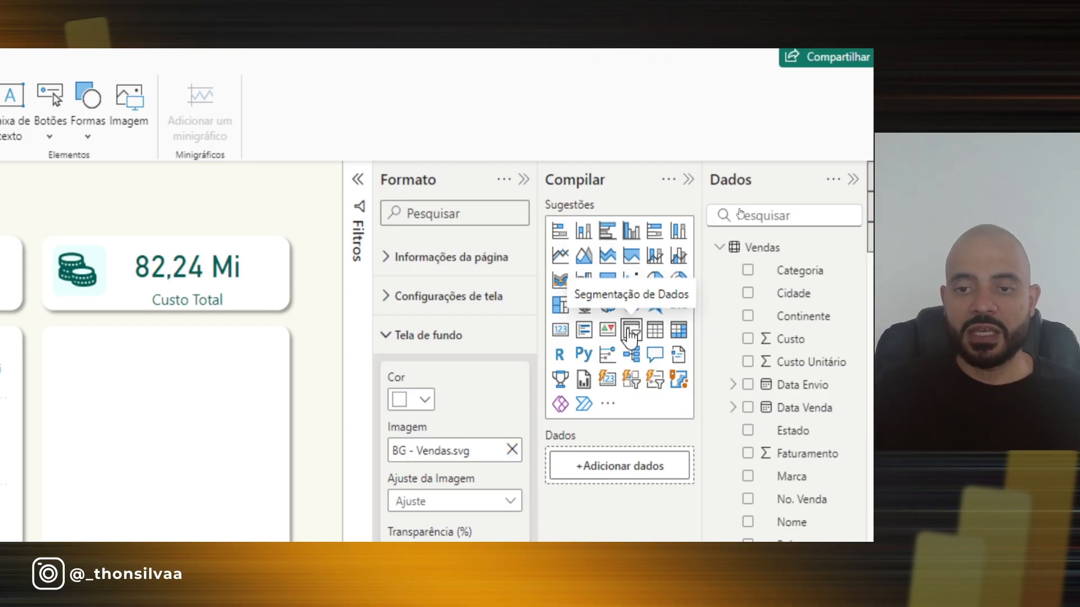
Add a data slicer and fit it as a short strip in the header above the Quantidade and Custo Total cards
click(630, 331)
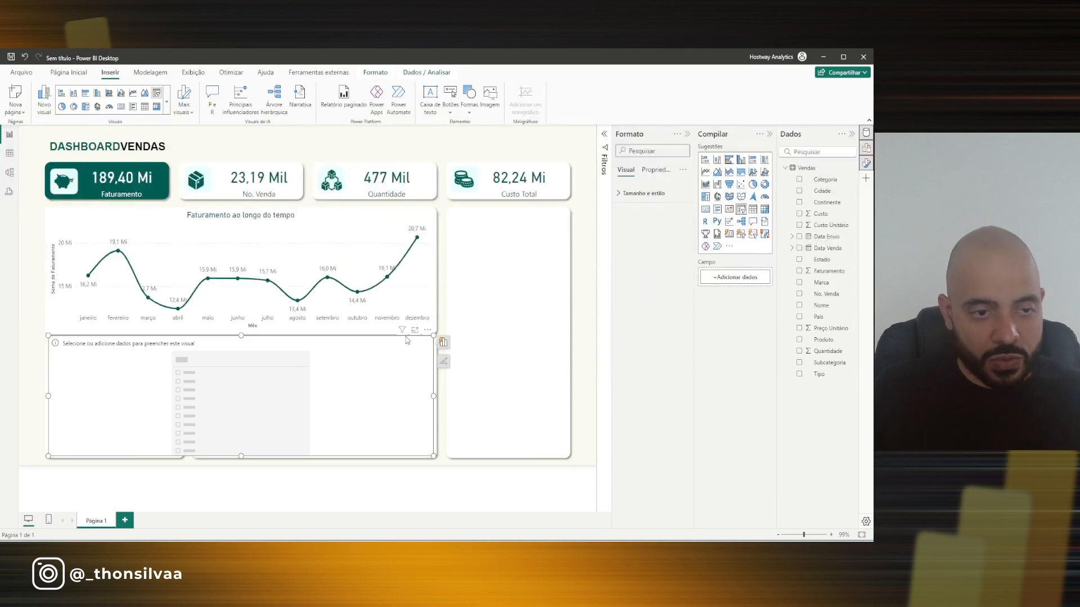
drag(253, 377, 315, 187)
drag(206, 185, 405, 185)
drag(497, 246, 497, 156)
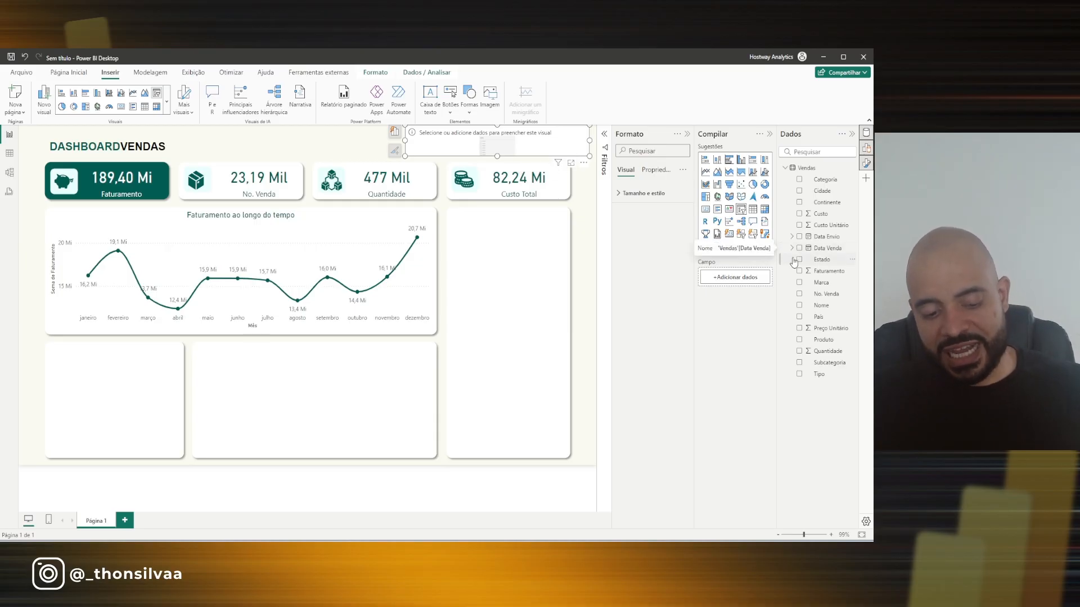
Assign the Ano level of the Data Venda hierarchy to the slicer and make the slicer taller to fit its year slider
click(818, 249)
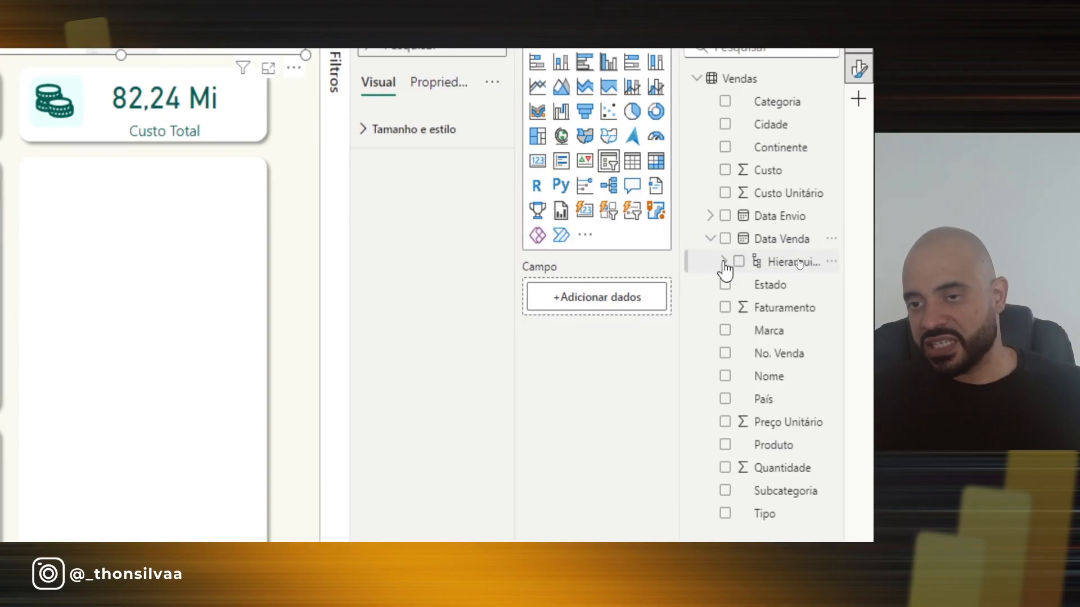
click(710, 240)
click(709, 239)
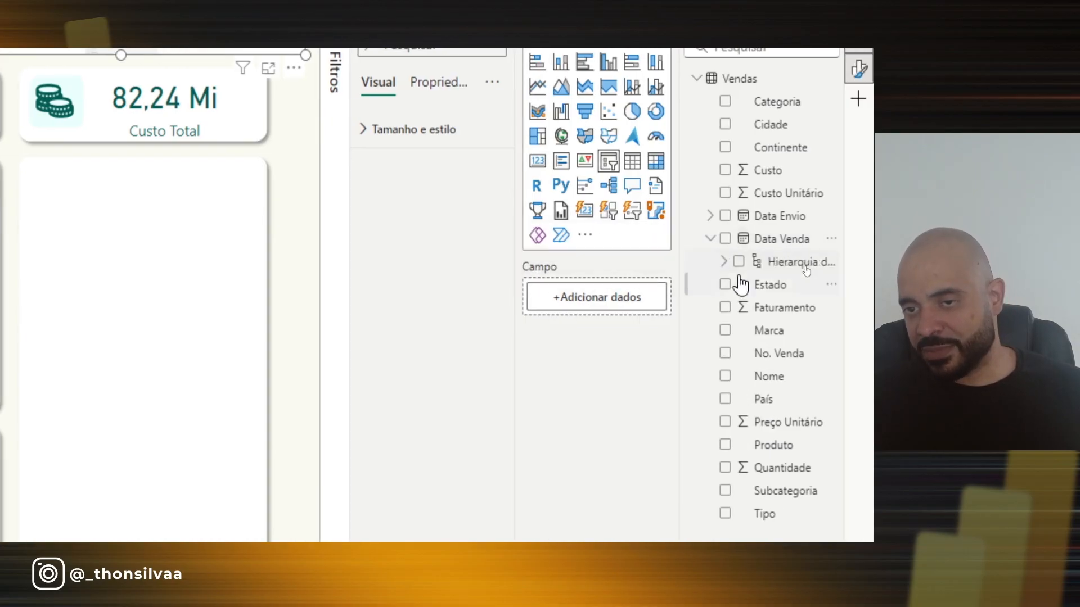
click(724, 263)
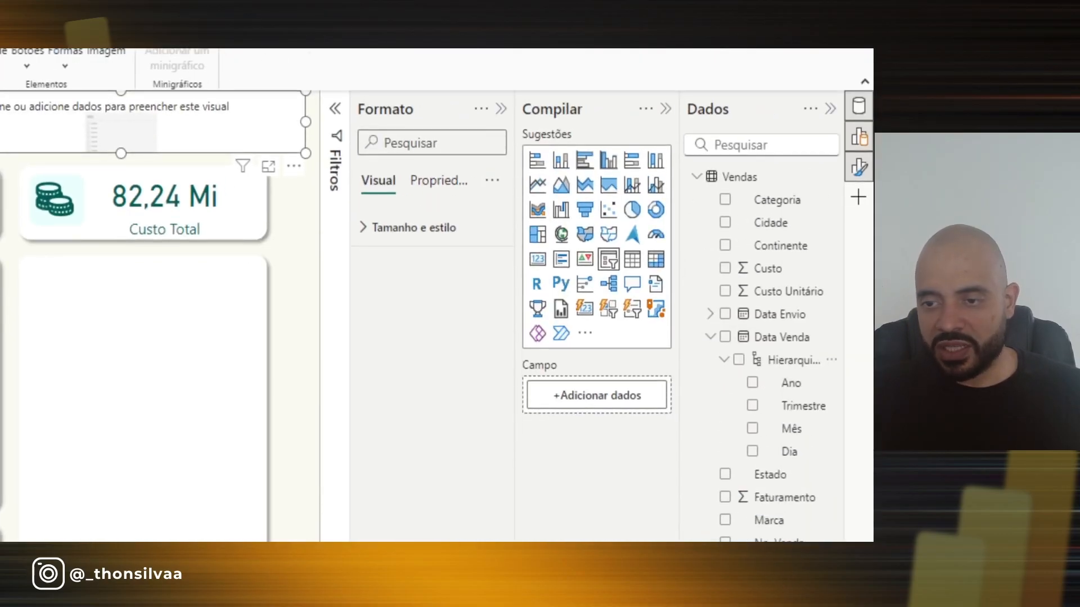
drag(809, 383, 609, 388)
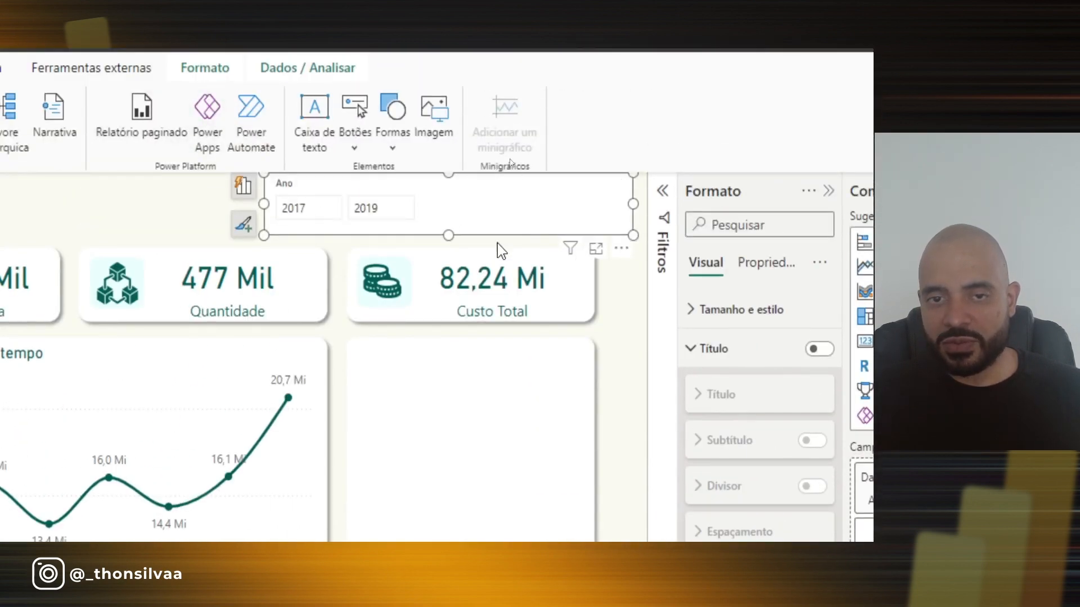
drag(448, 231, 448, 261)
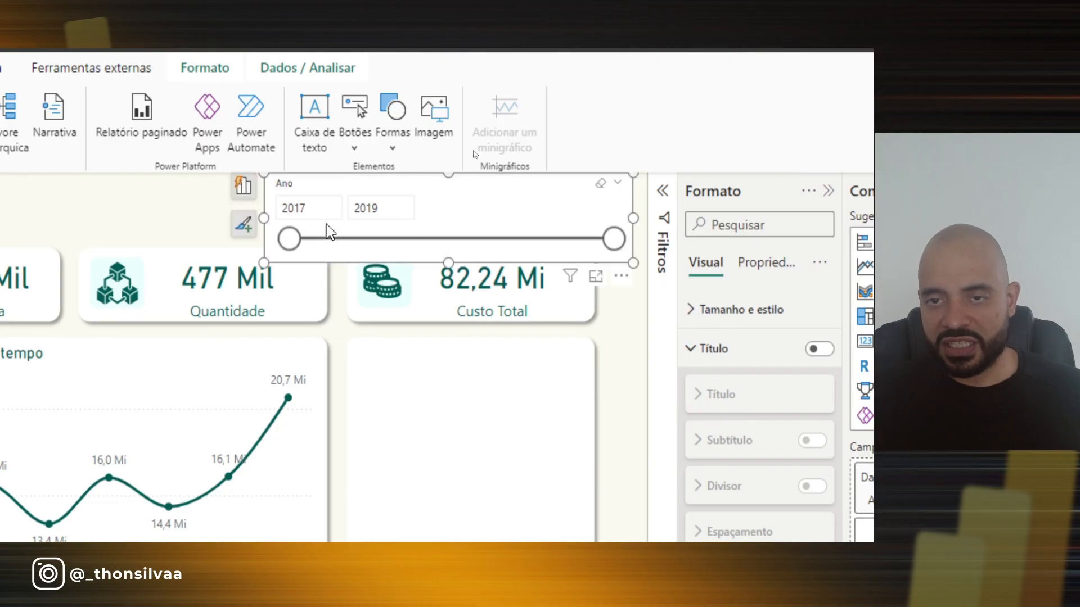
click(360, 211)
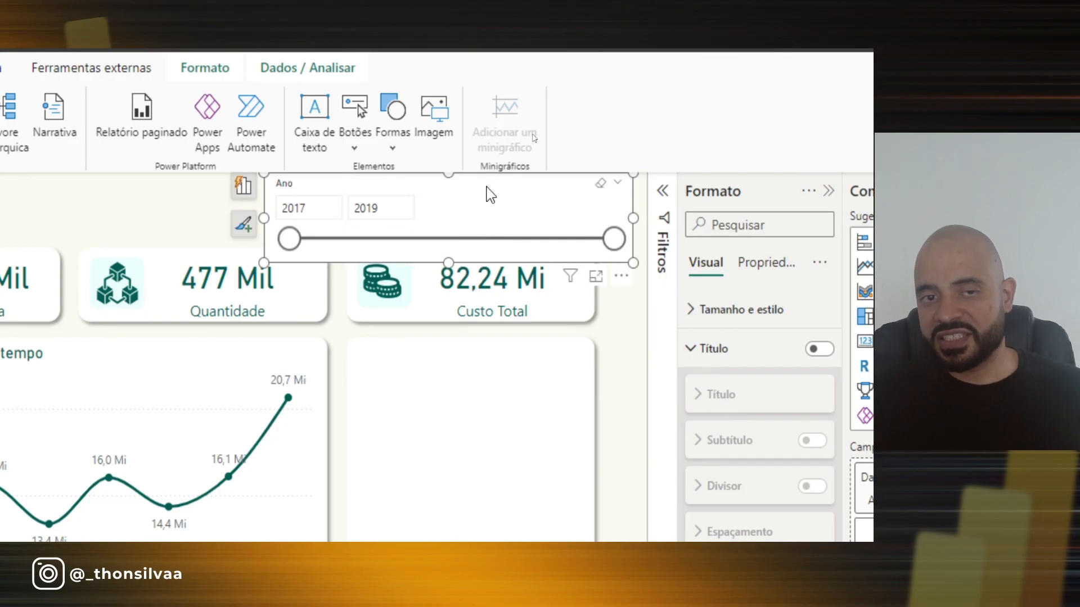
Change the Ano slicer's style to Suspenso and filter the report to 2018
click(704, 350)
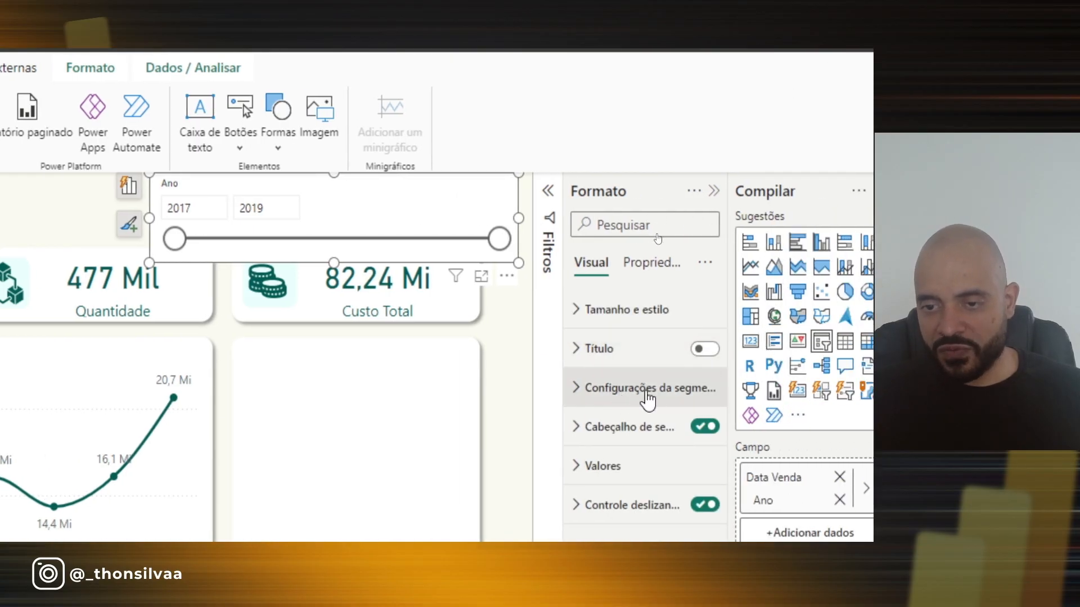
click(577, 392)
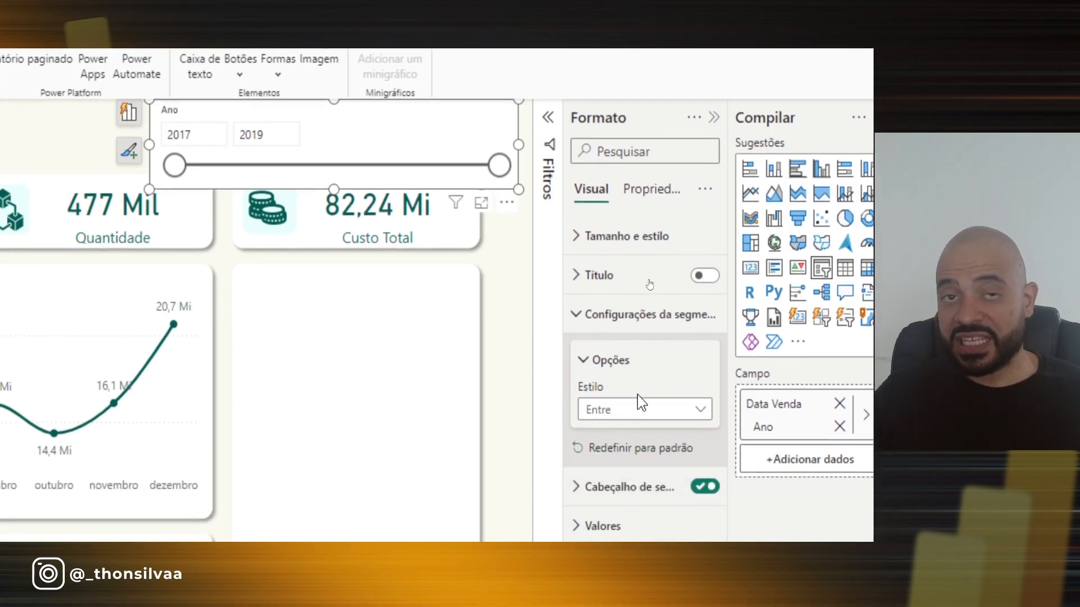
click(698, 414)
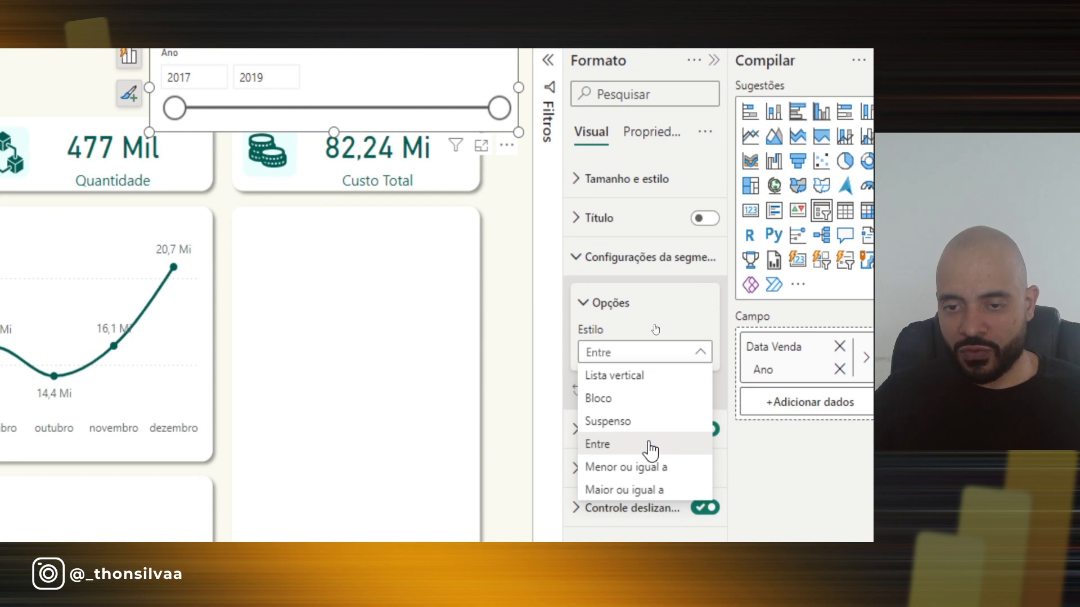
click(622, 428)
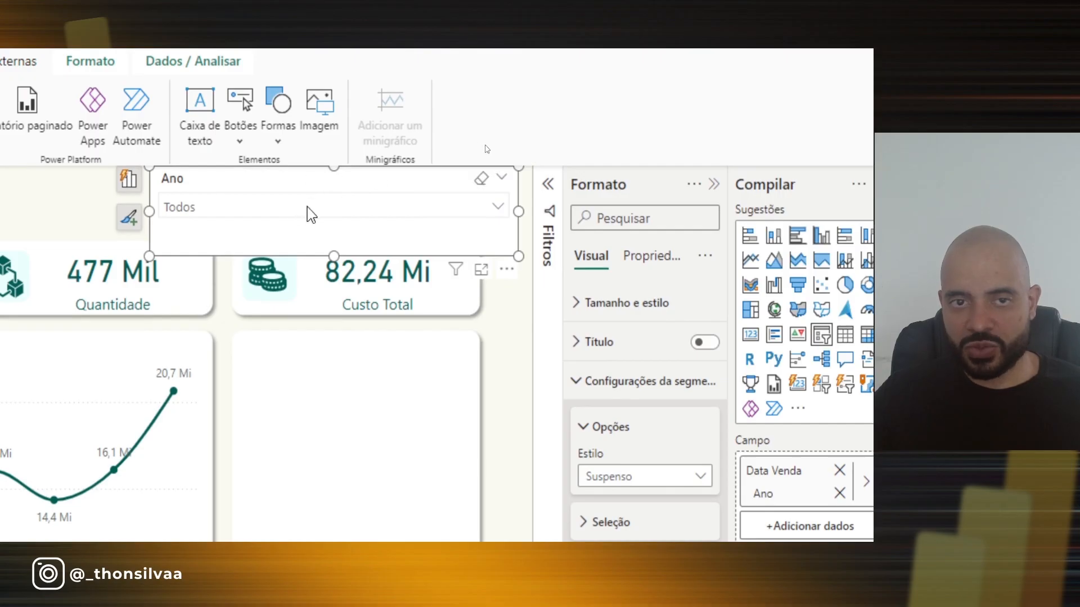
click(499, 210)
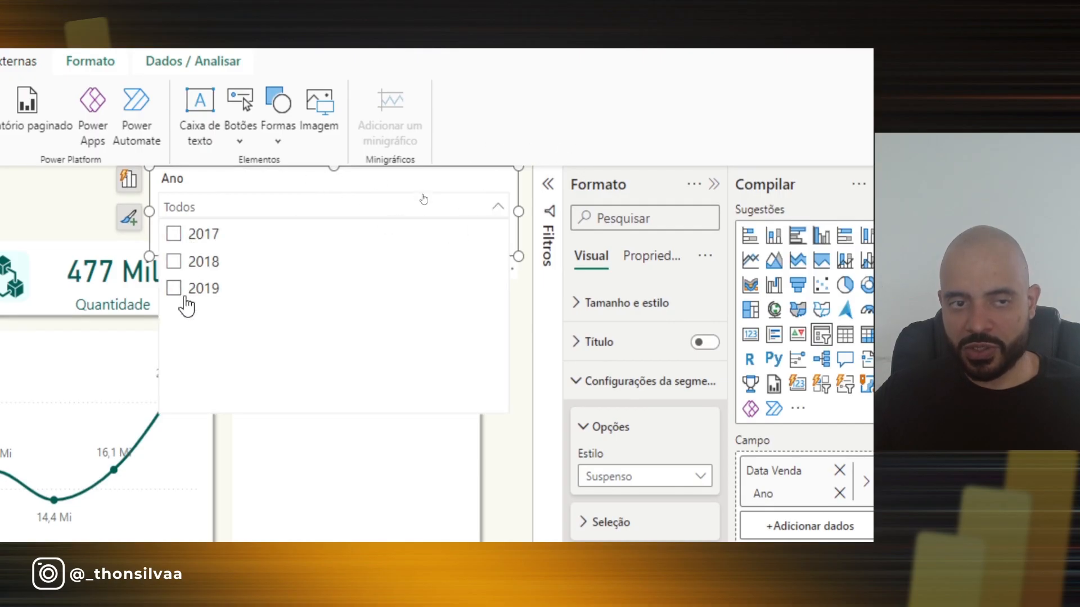
click(174, 262)
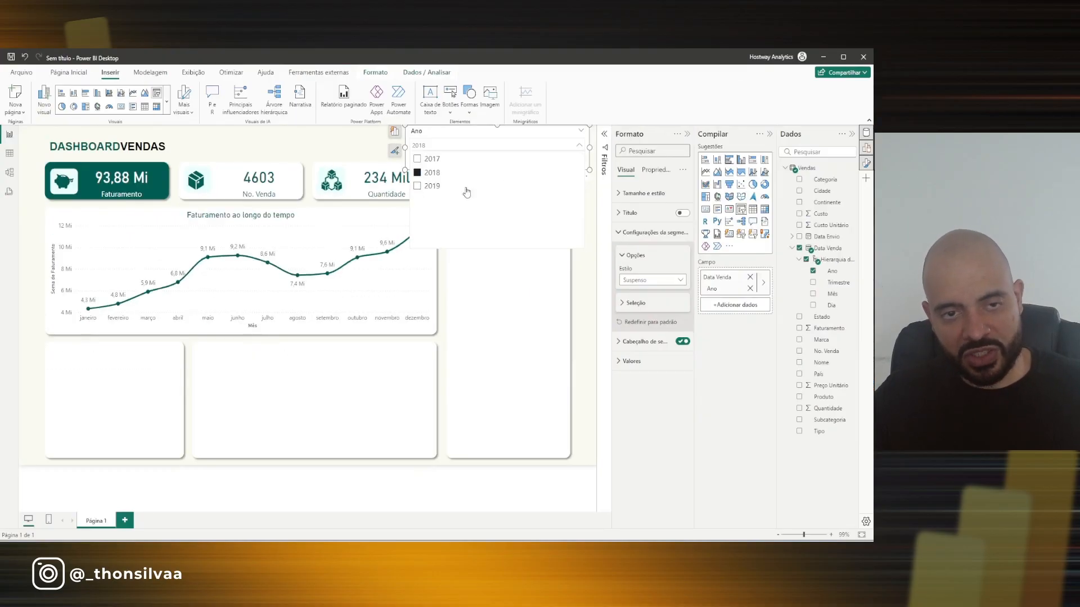
Shrink the Ano slicer to about 261 wide by 75 high and align it with the Custo Total card below it
click(378, 155)
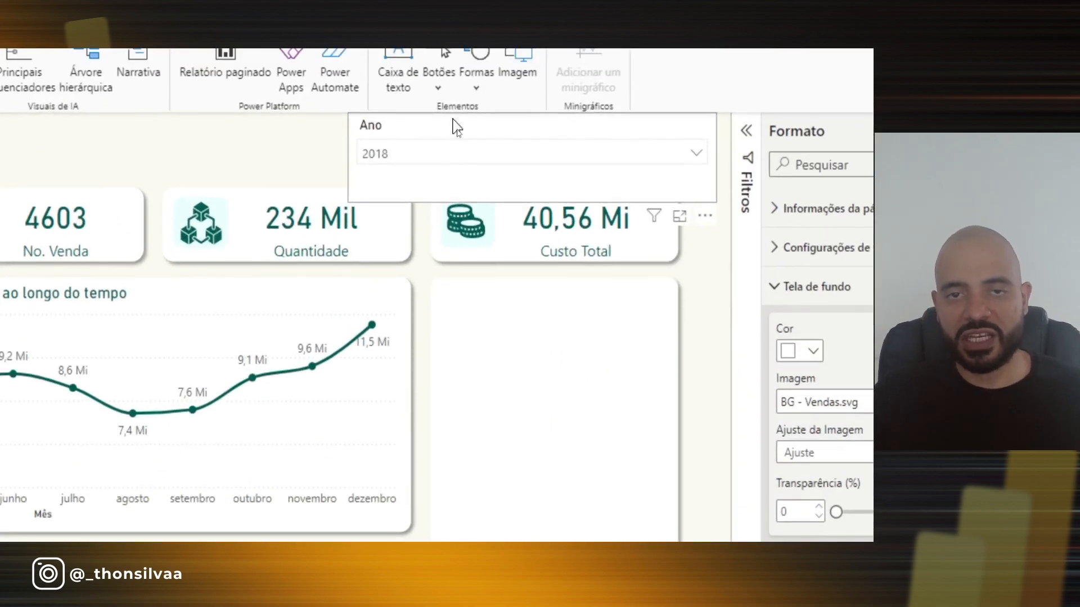
click(408, 140)
drag(349, 158, 481, 158)
drag(612, 206, 602, 184)
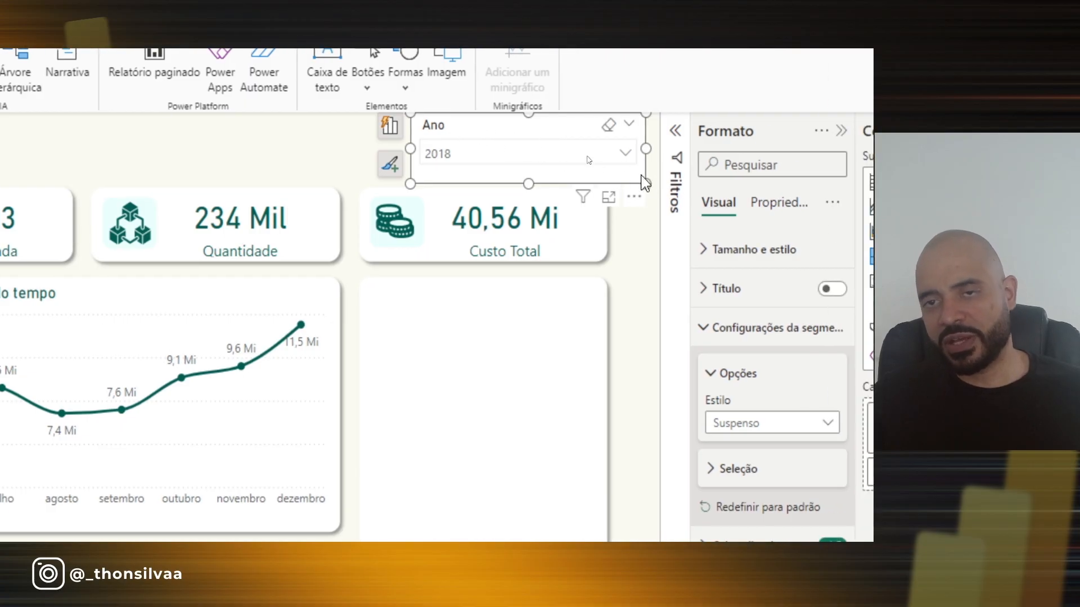
drag(515, 146, 472, 145)
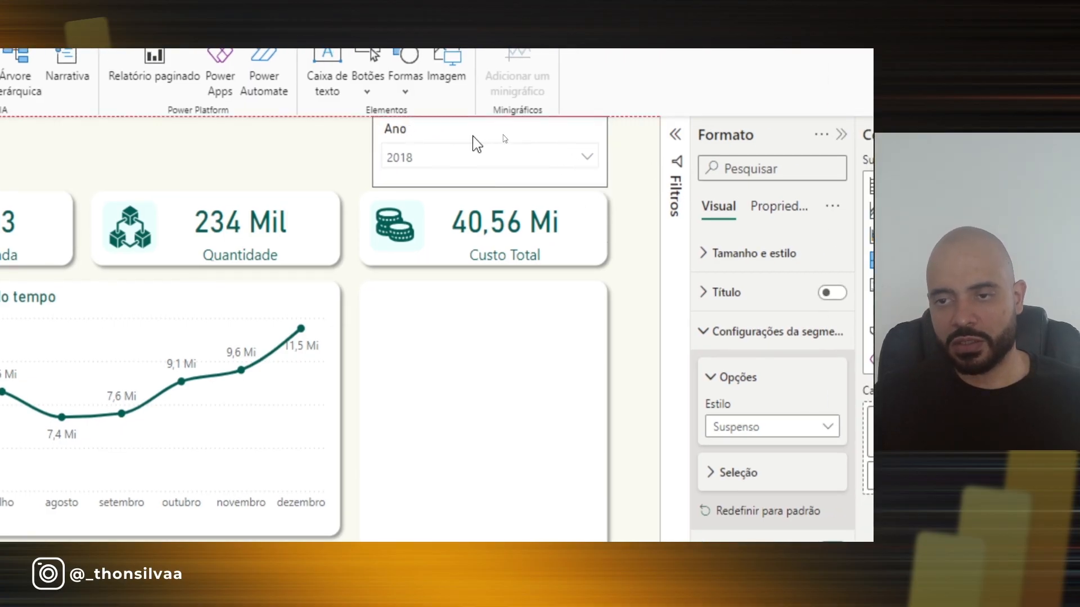
Turn off the Ano slicer's background (Tela de fundo)
click(516, 336)
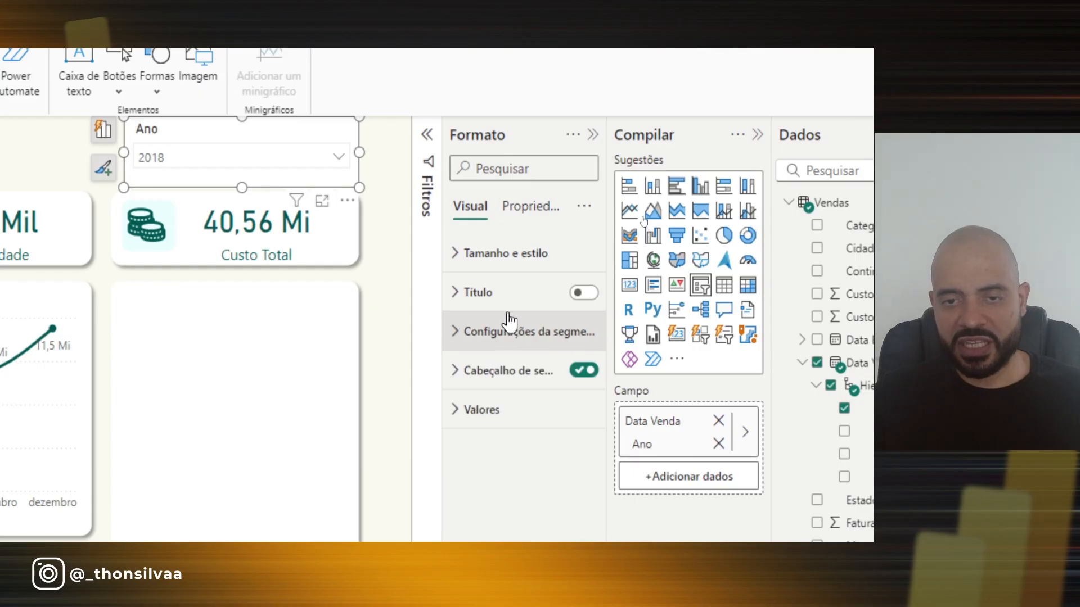
click(505, 264)
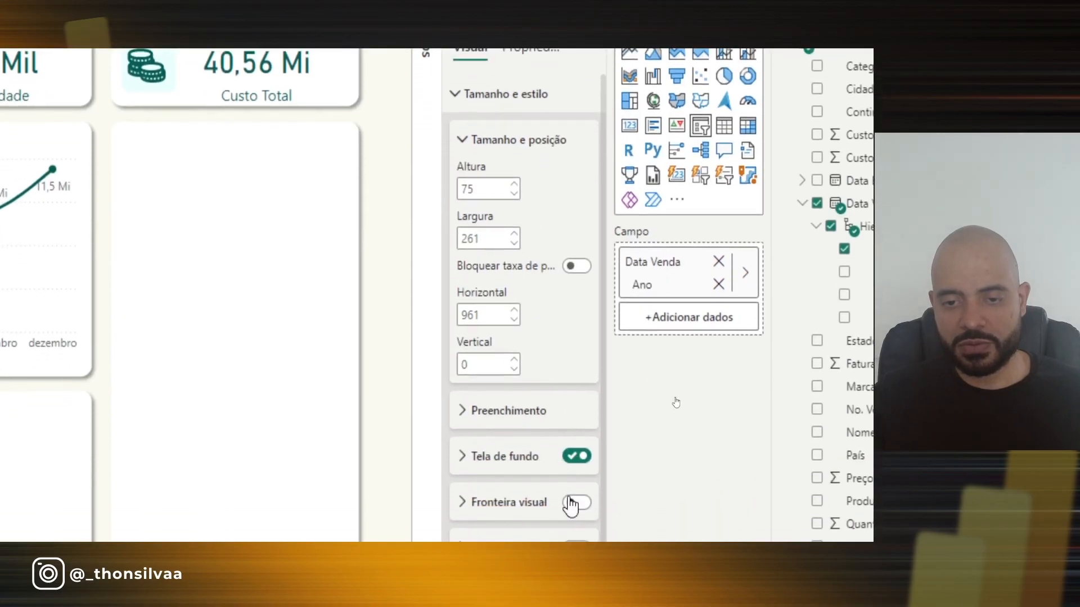
click(577, 450)
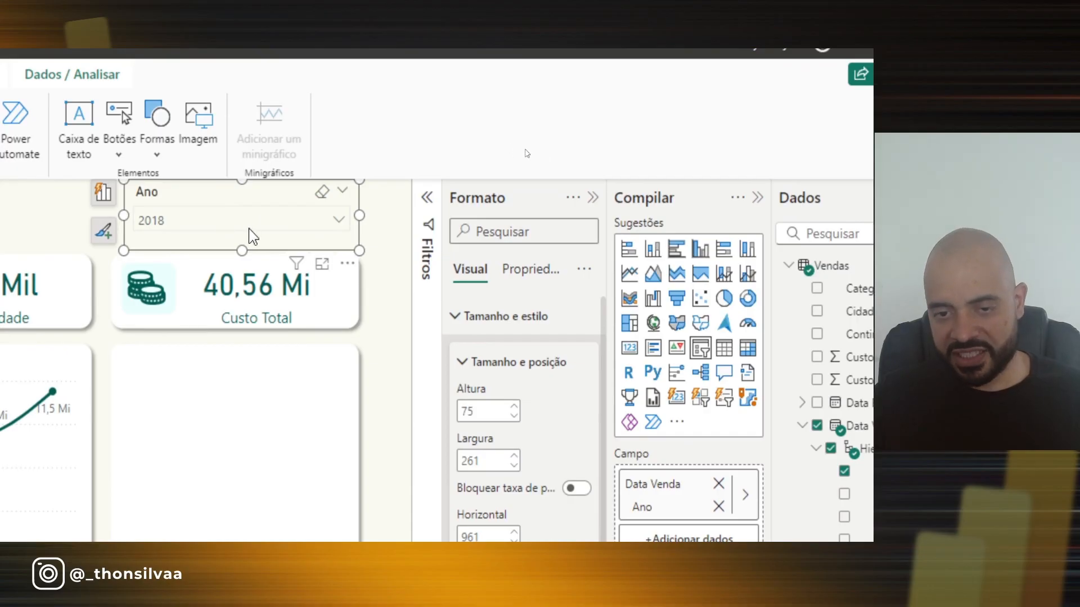
click(499, 318)
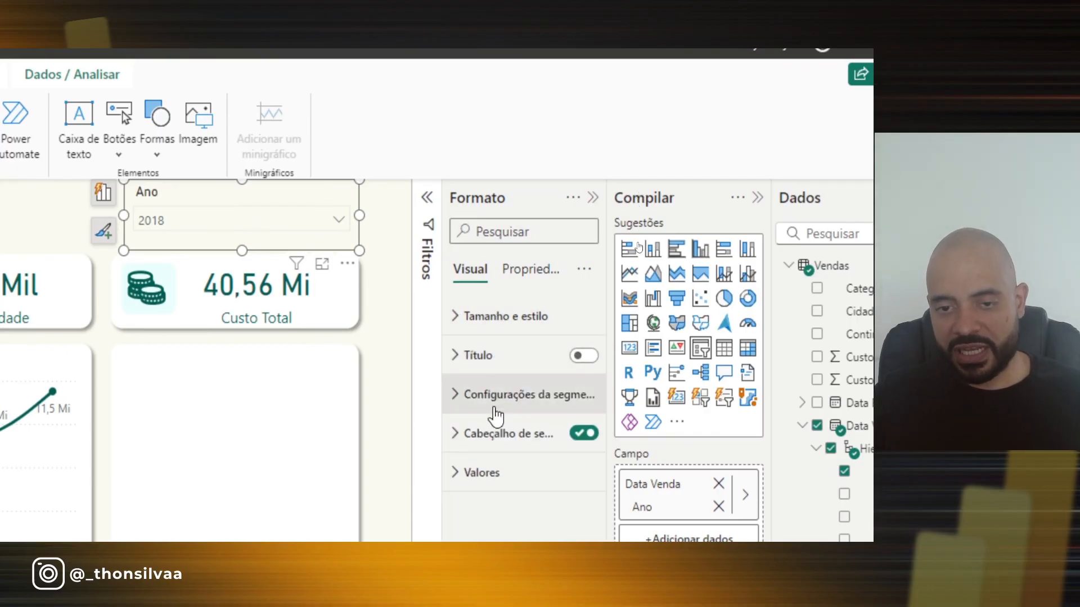
Set the font colour of the Ano slicer's header to the recent dark green #005C53
click(495, 433)
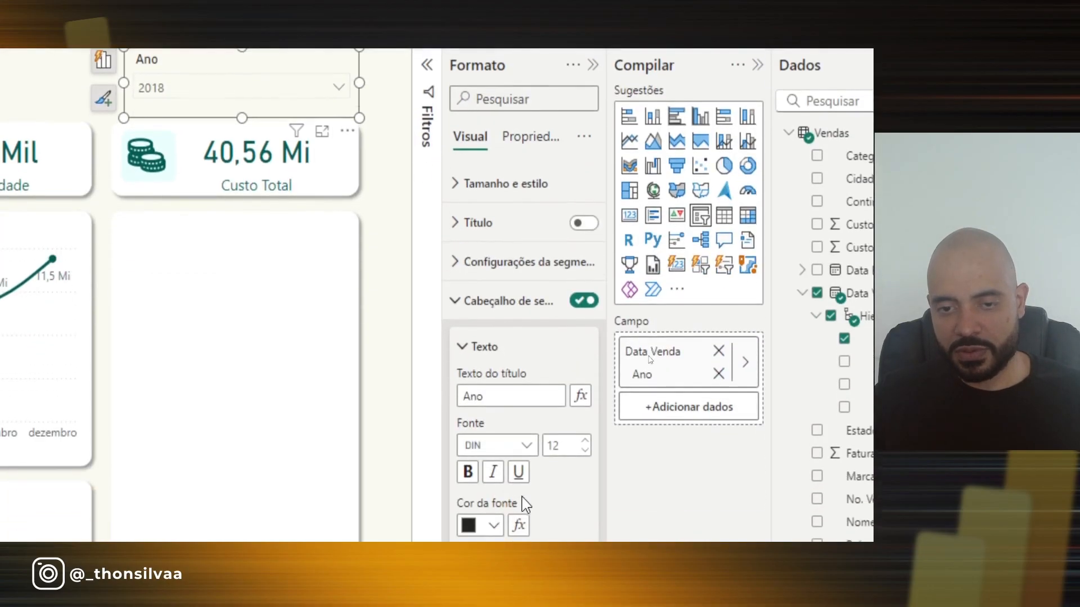
click(487, 467)
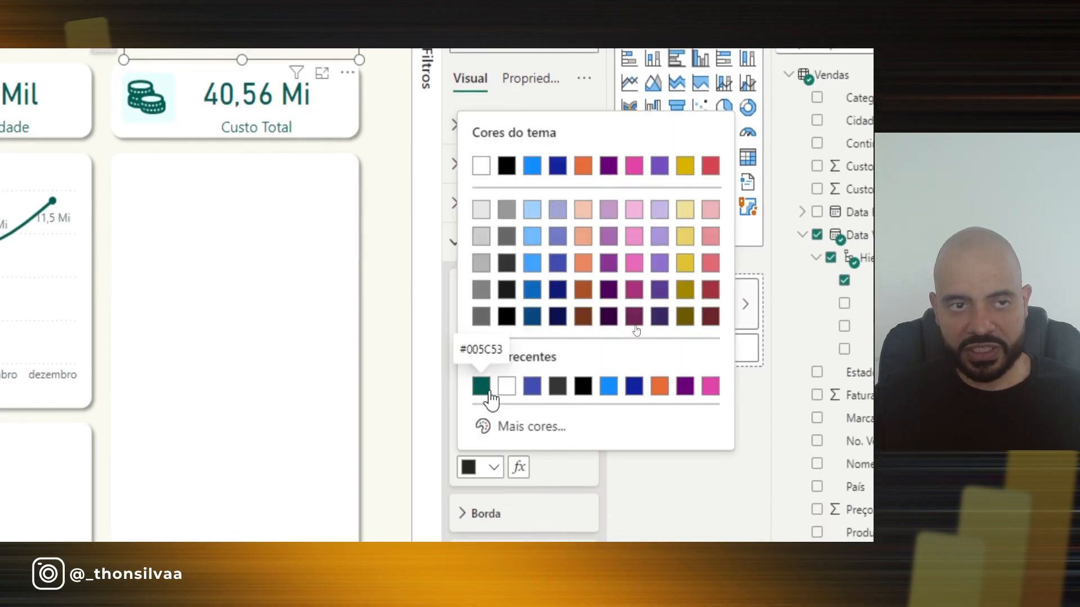
click(481, 386)
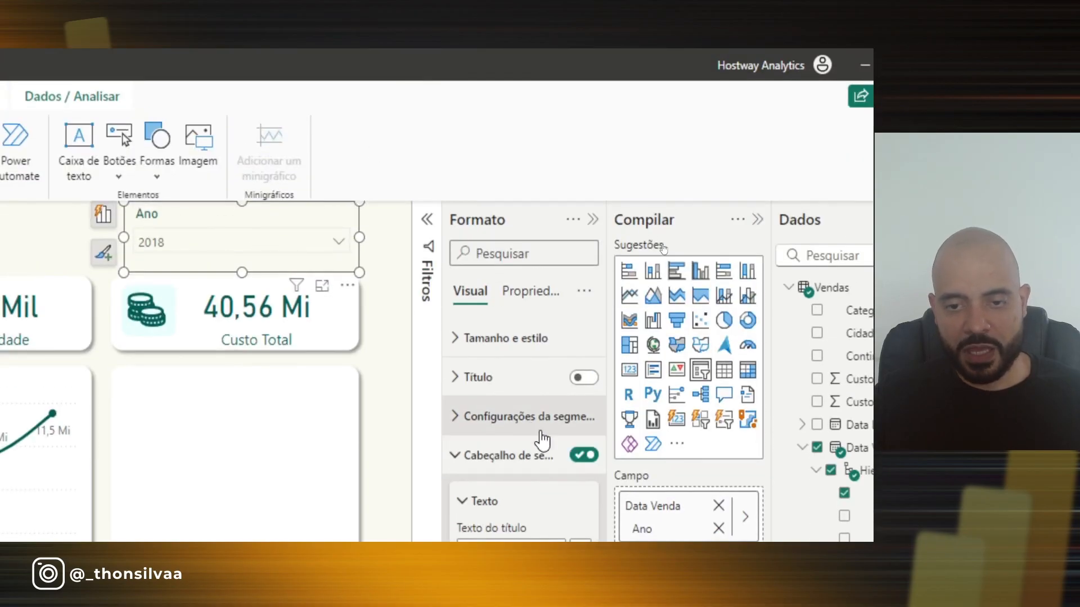
click(526, 457)
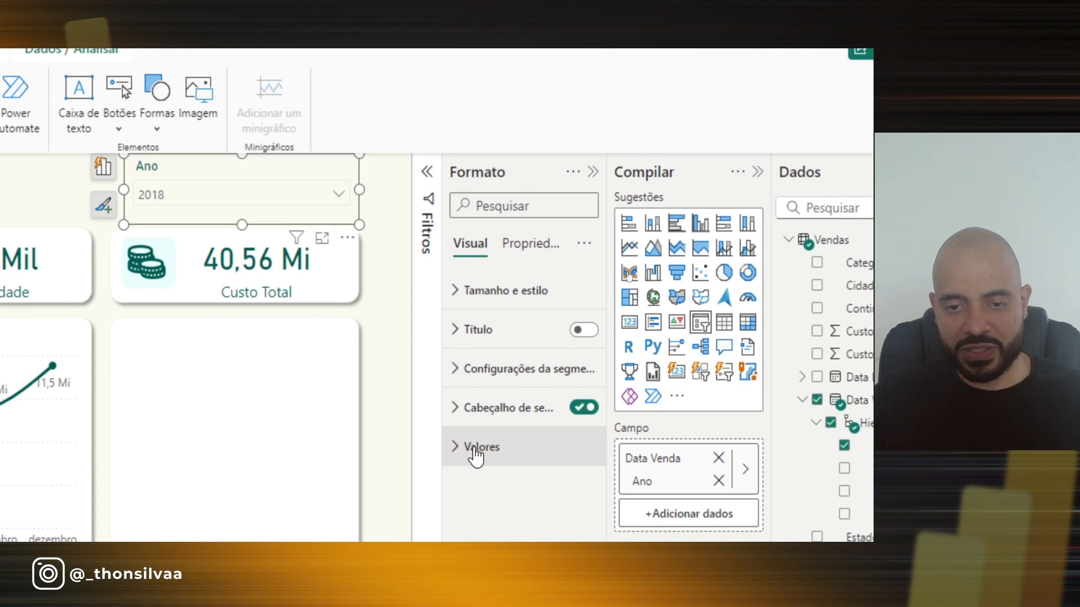
Set the font colour of the Ano slicer's values to the recently used dark green
click(475, 456)
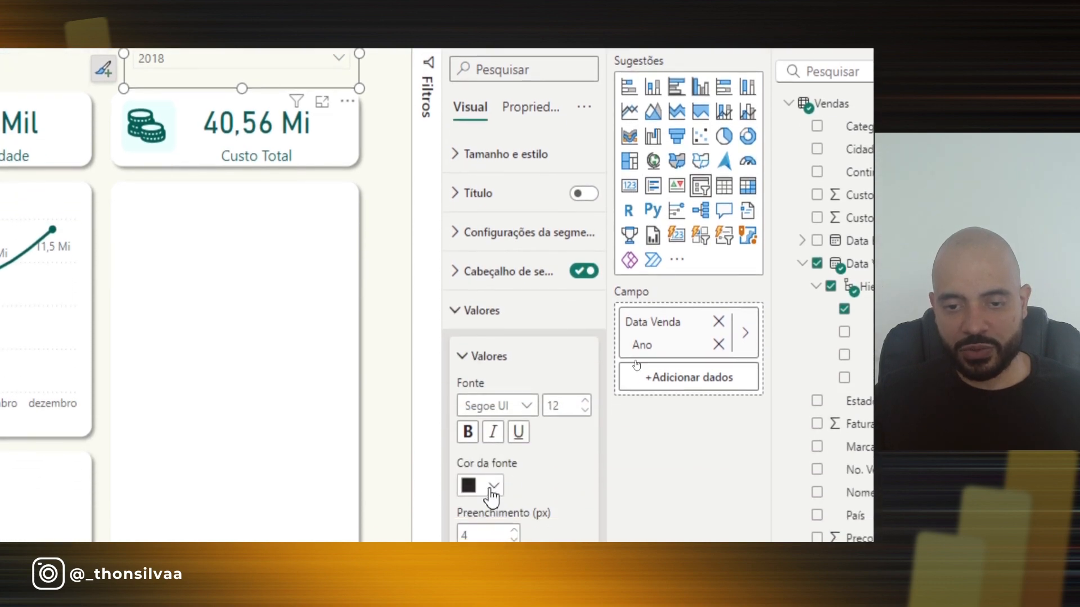
click(490, 487)
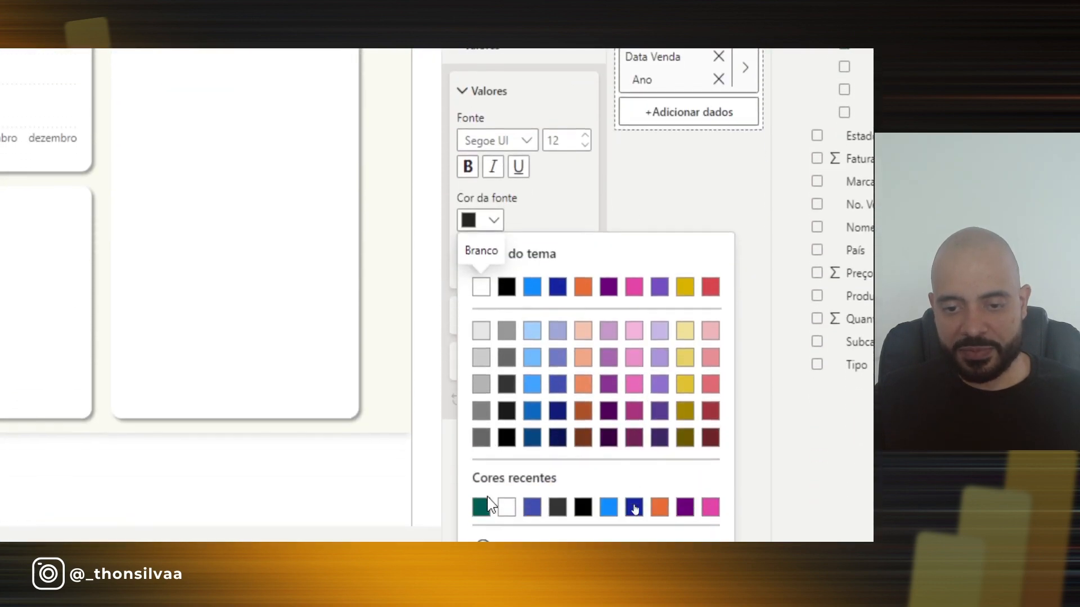
click(482, 491)
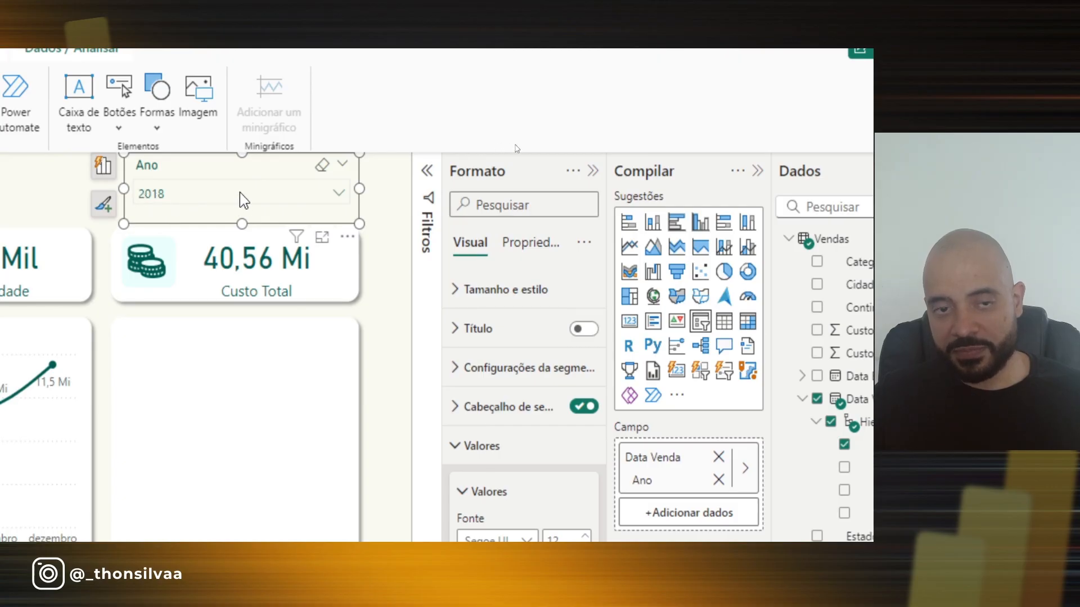
click(472, 445)
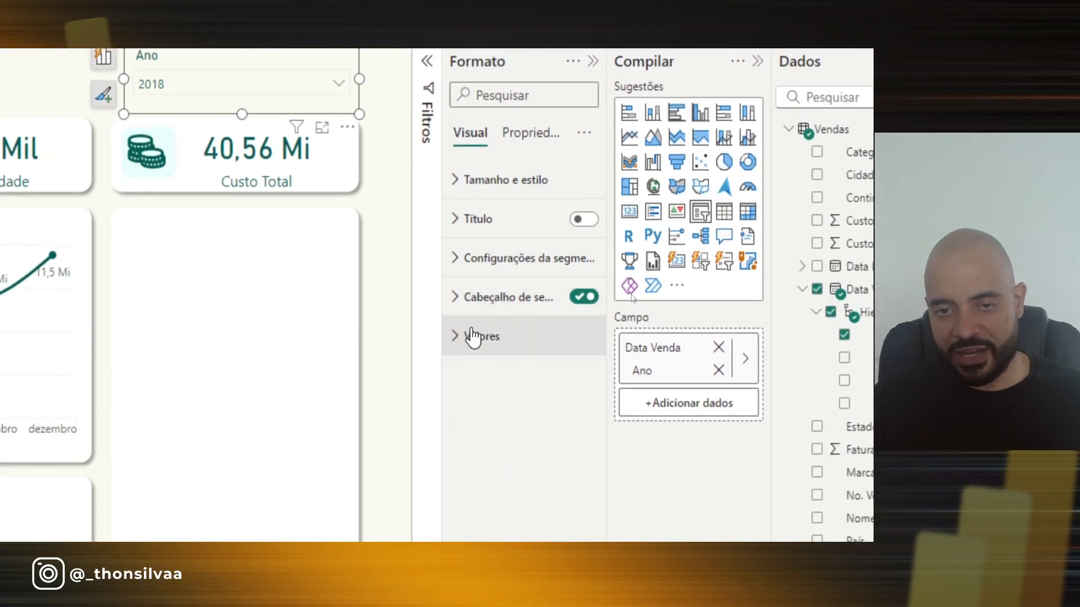
Set the background colour of the Ano slicer's values to white
click(484, 340)
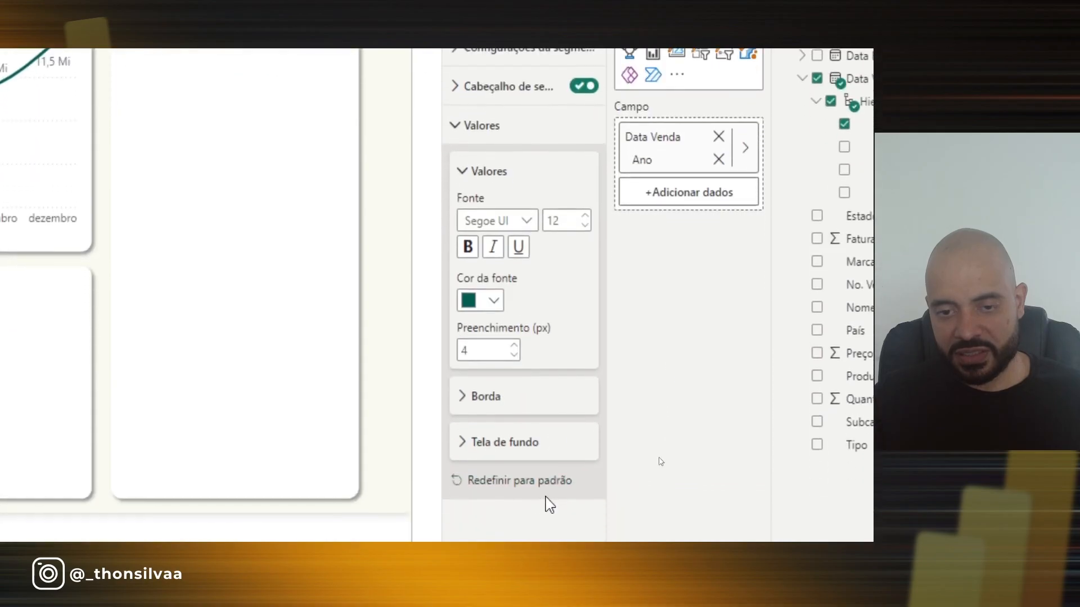
click(489, 444)
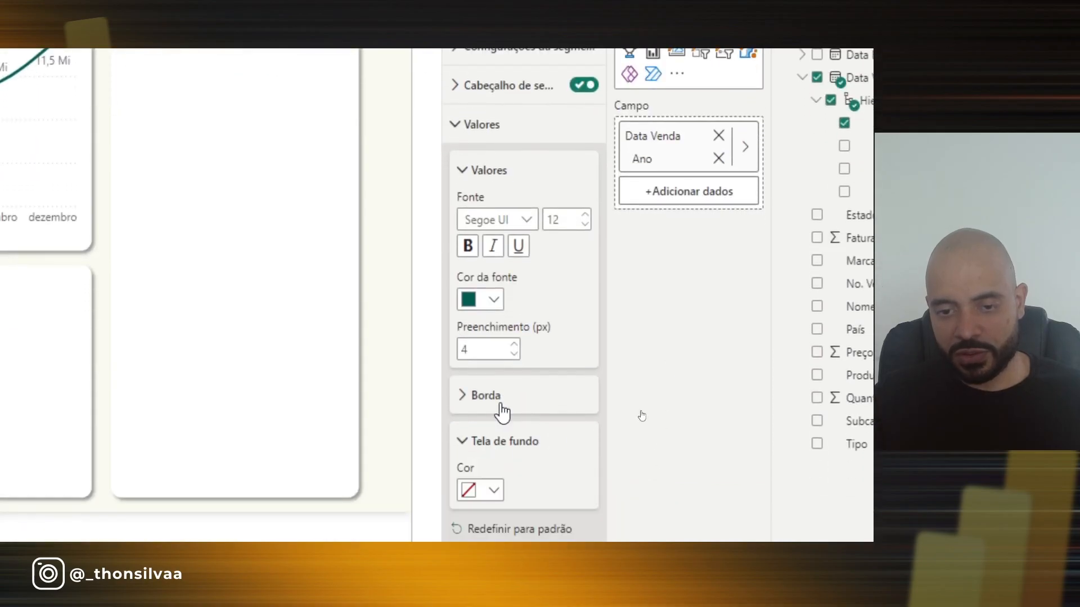
click(494, 490)
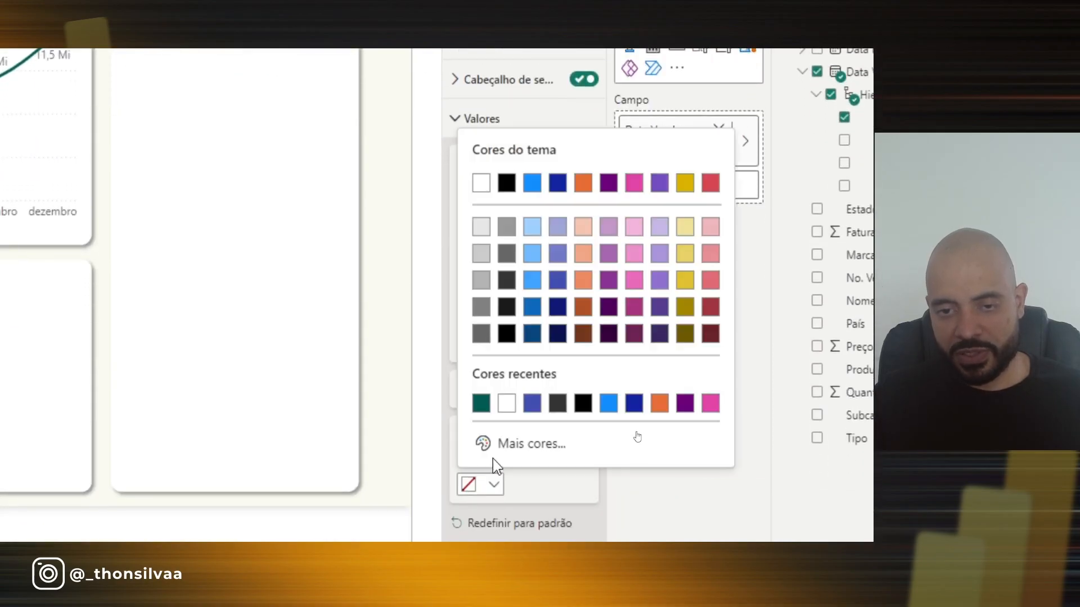
click(506, 403)
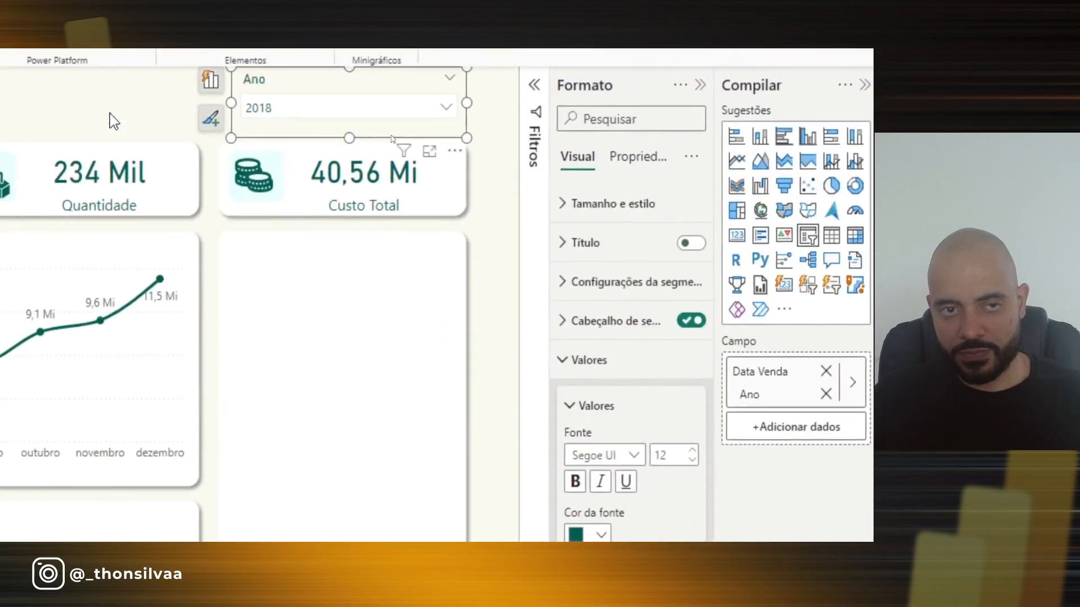
Deselect the Ano slicer and expand its year list to check the styling
click(147, 114)
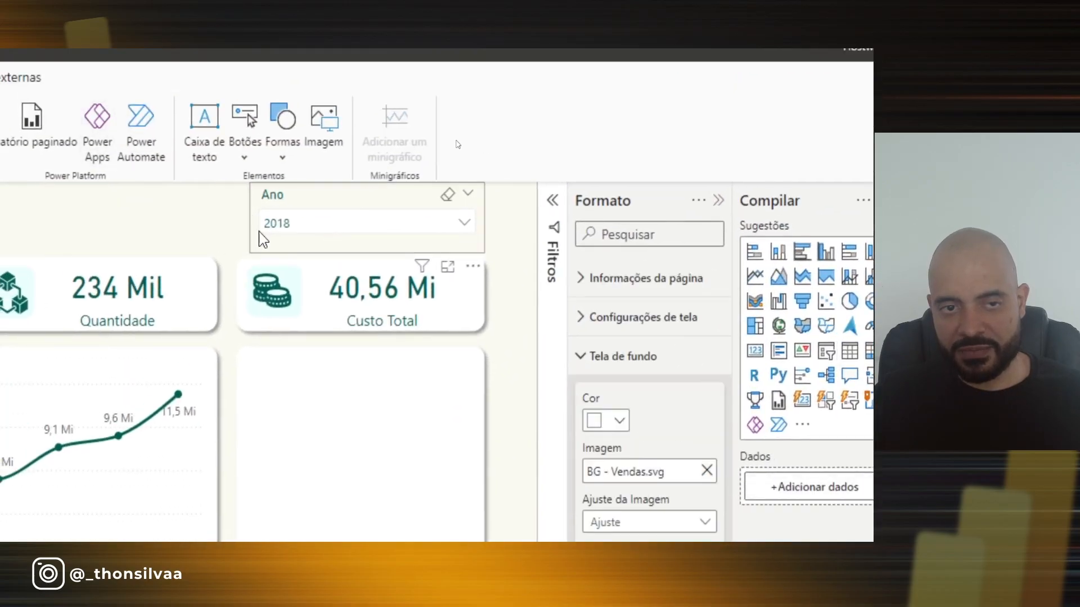
click(392, 227)
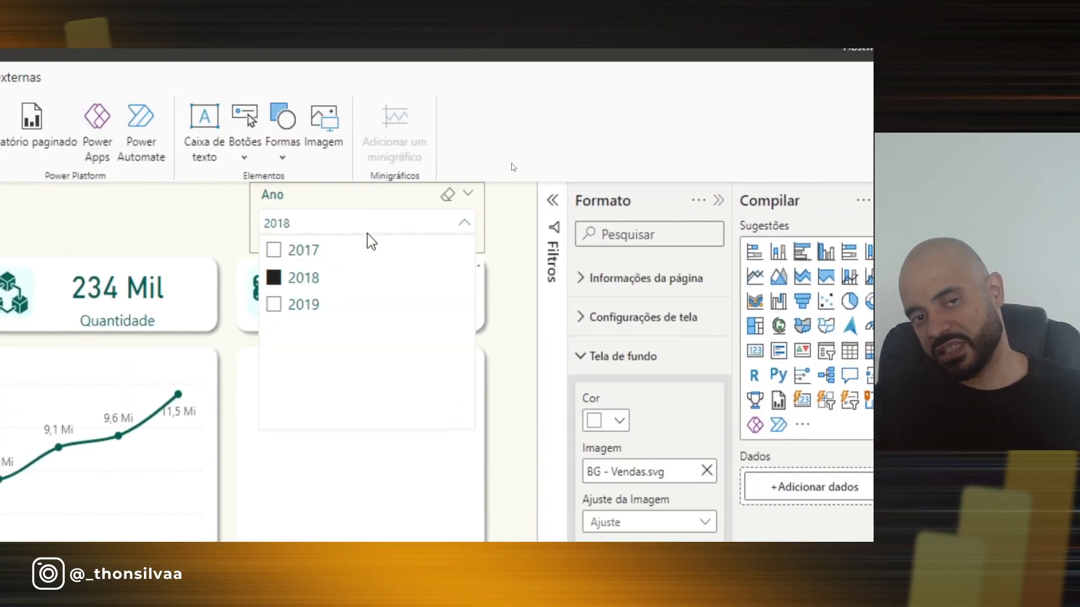
click(197, 213)
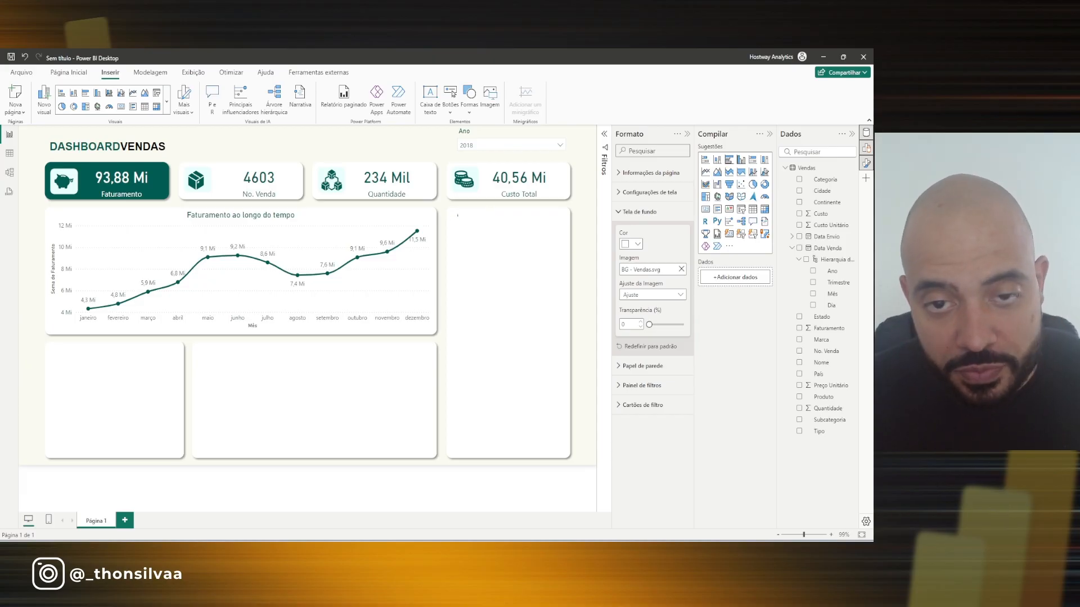
drag(446, 204, 569, 456)
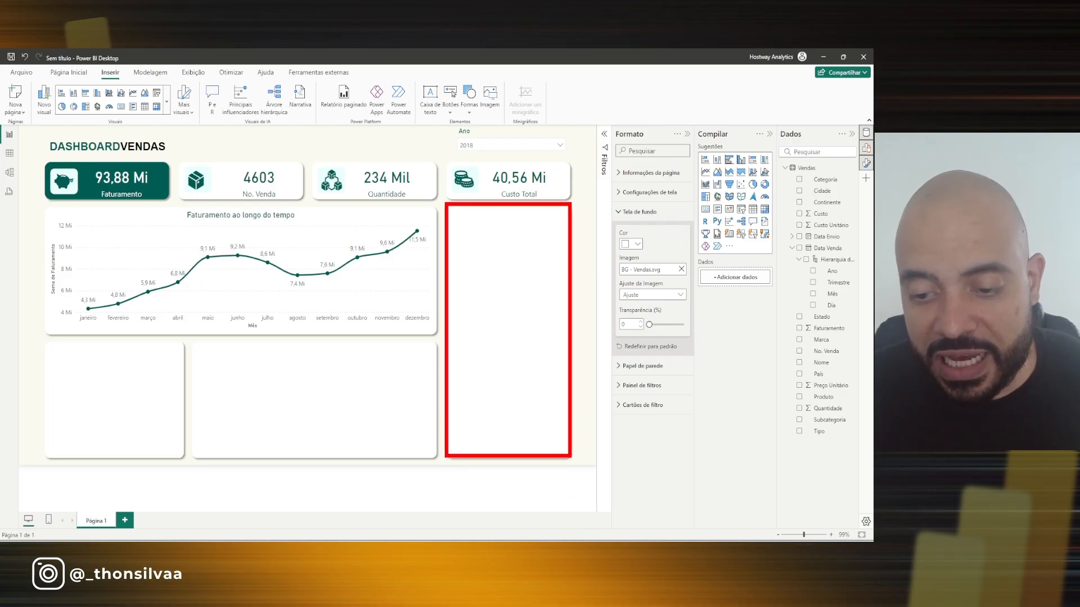
key(Escape)
Switch to the Excalidraw board, review the Perguntas list for the next question, and return to Power BI
key(alt+Tab)
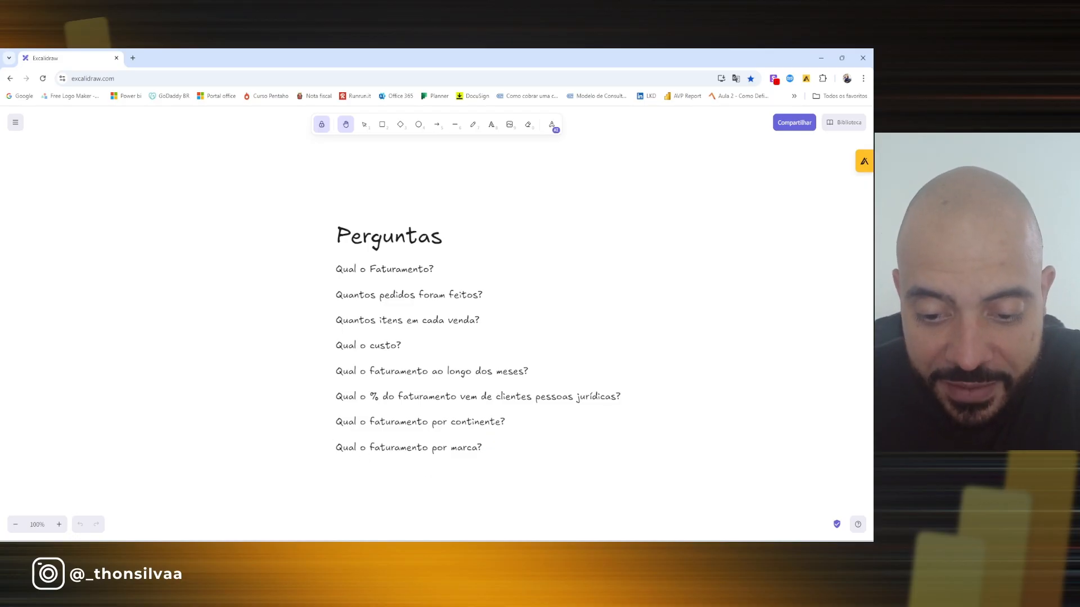
mouse_move(518, 551)
click(475, 521)
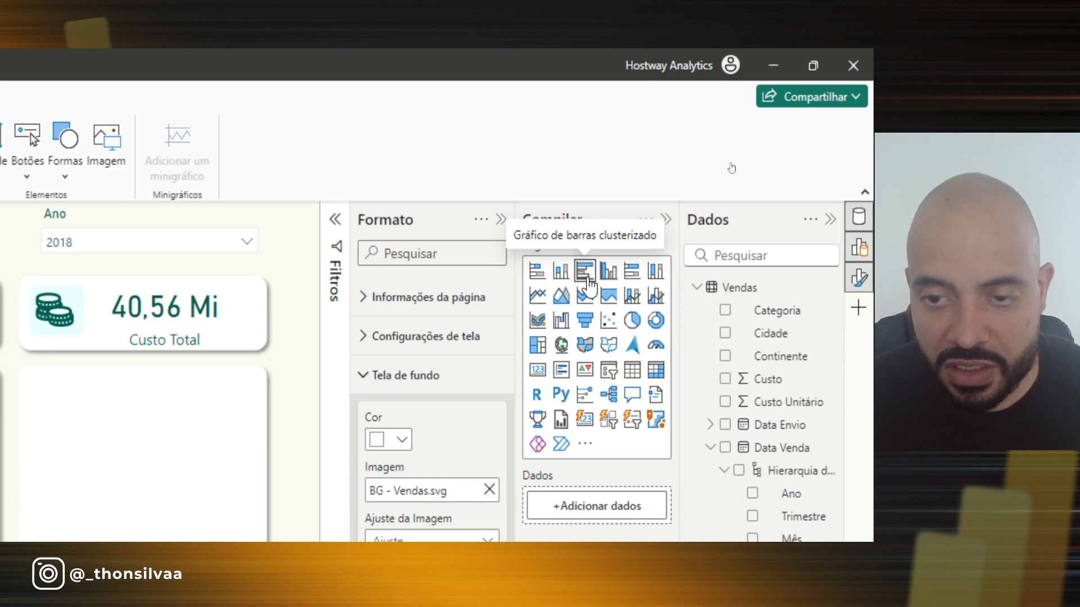
Add a clustered bar chart and fit it into the tall empty panel below the Custo Total card
click(588, 283)
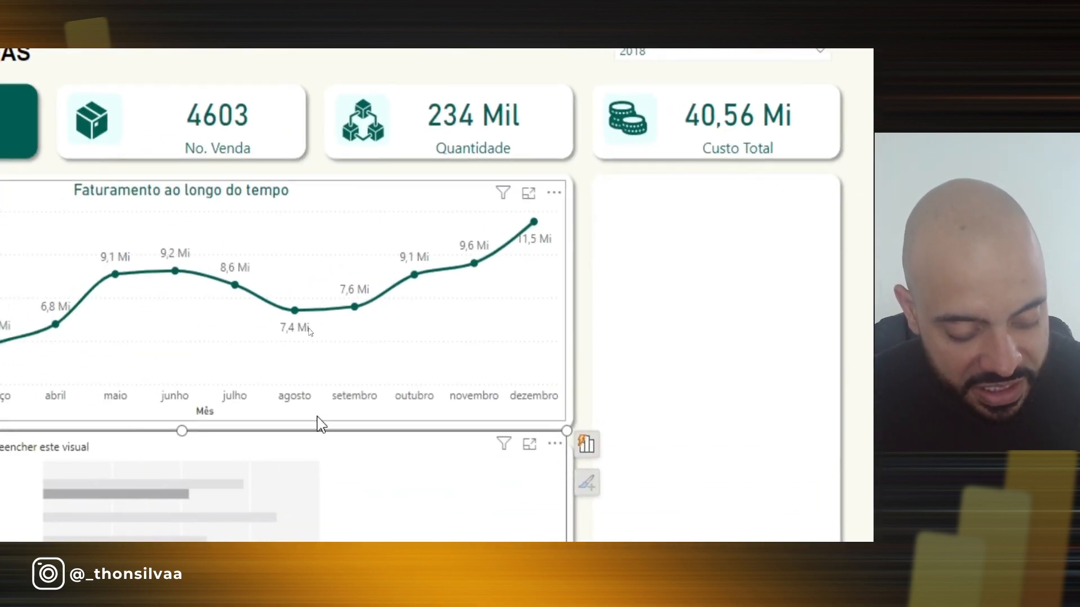
drag(142, 550, 454, 449)
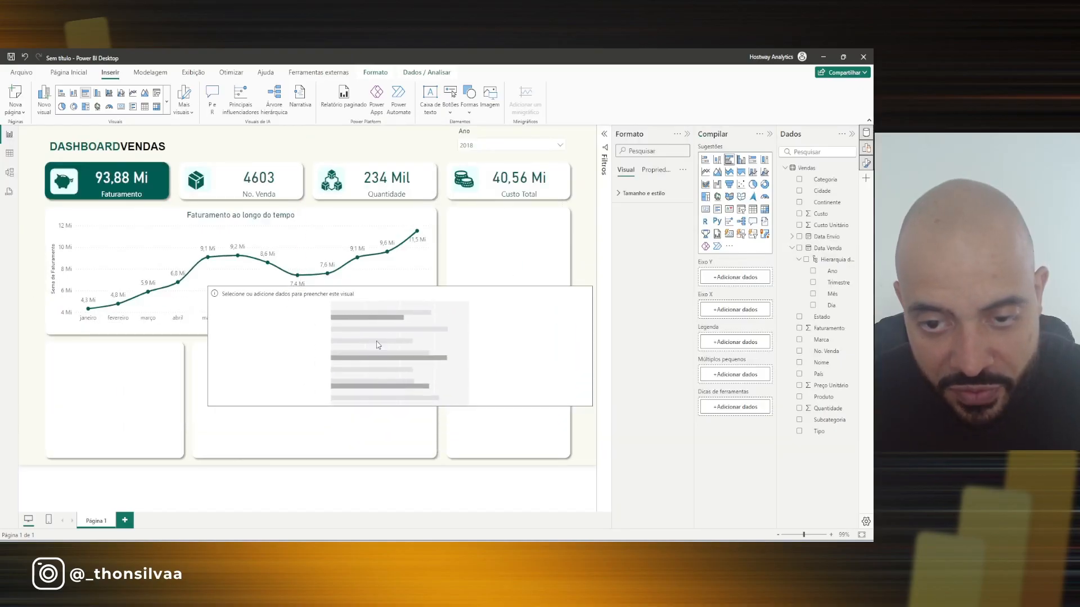
drag(378, 344, 356, 346)
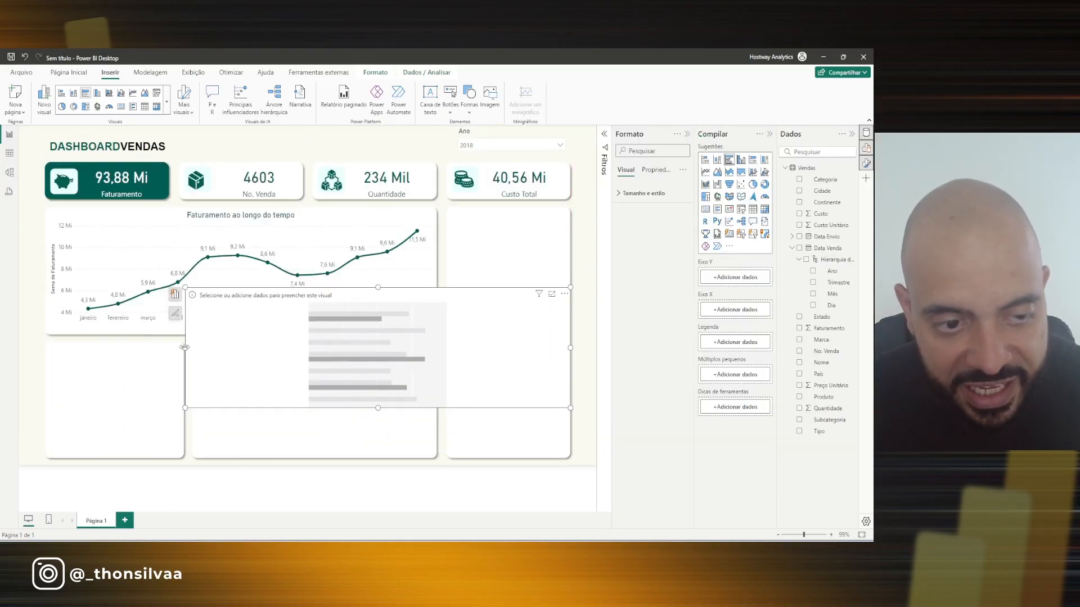
drag(185, 348, 448, 348)
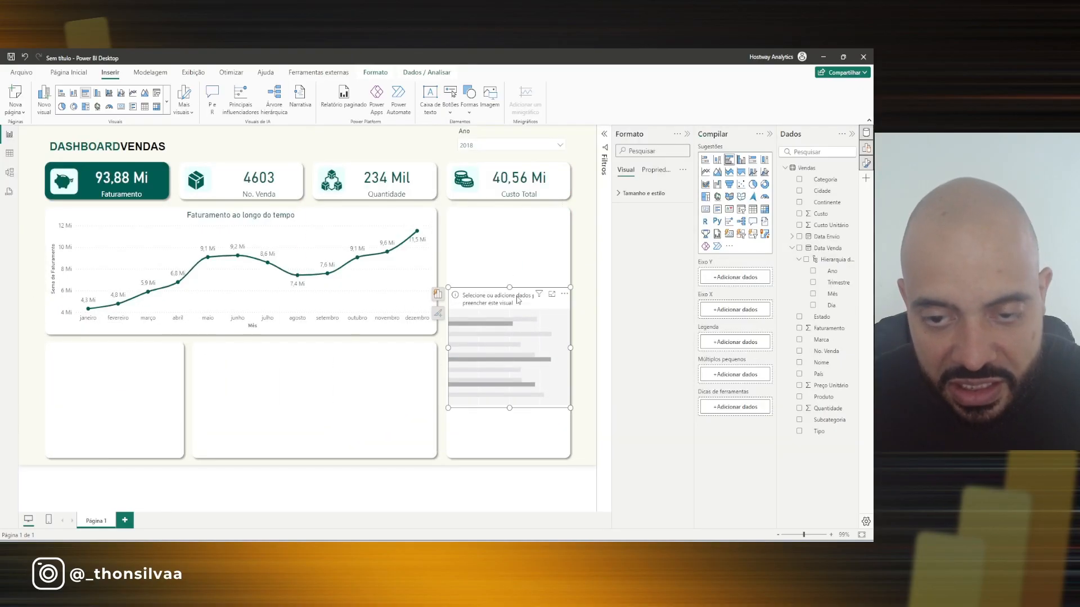
drag(509, 286, 509, 209)
drag(509, 408, 510, 448)
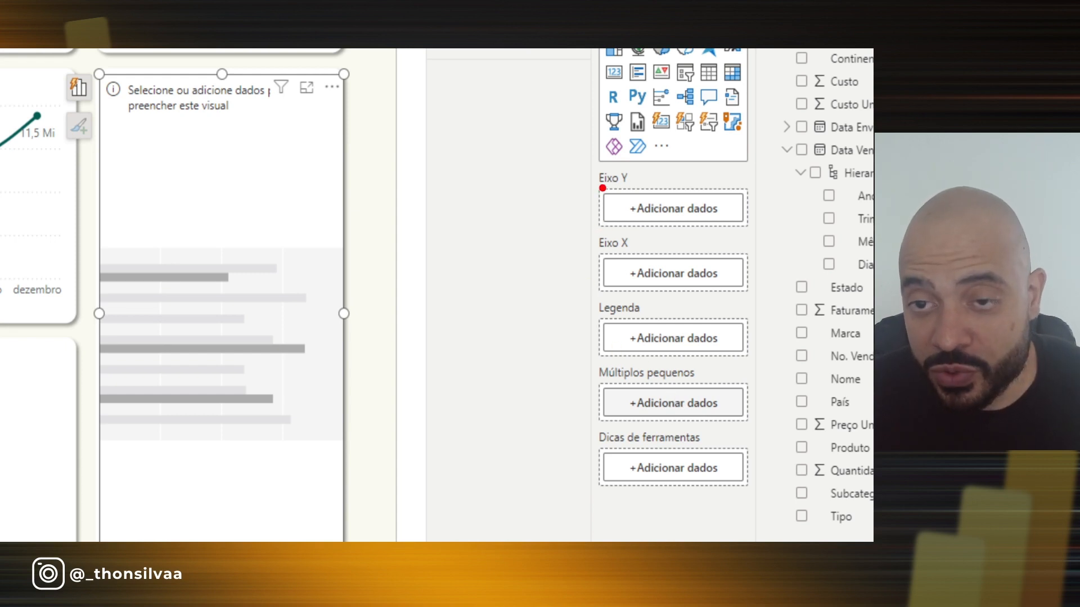
drag(575, 158, 684, 217)
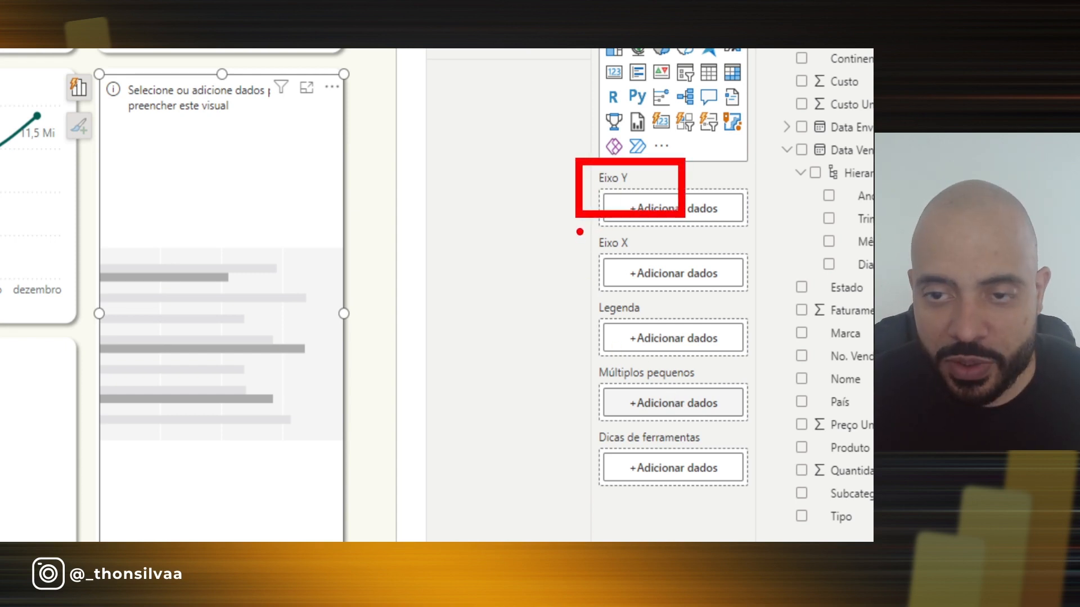
drag(580, 232, 690, 290)
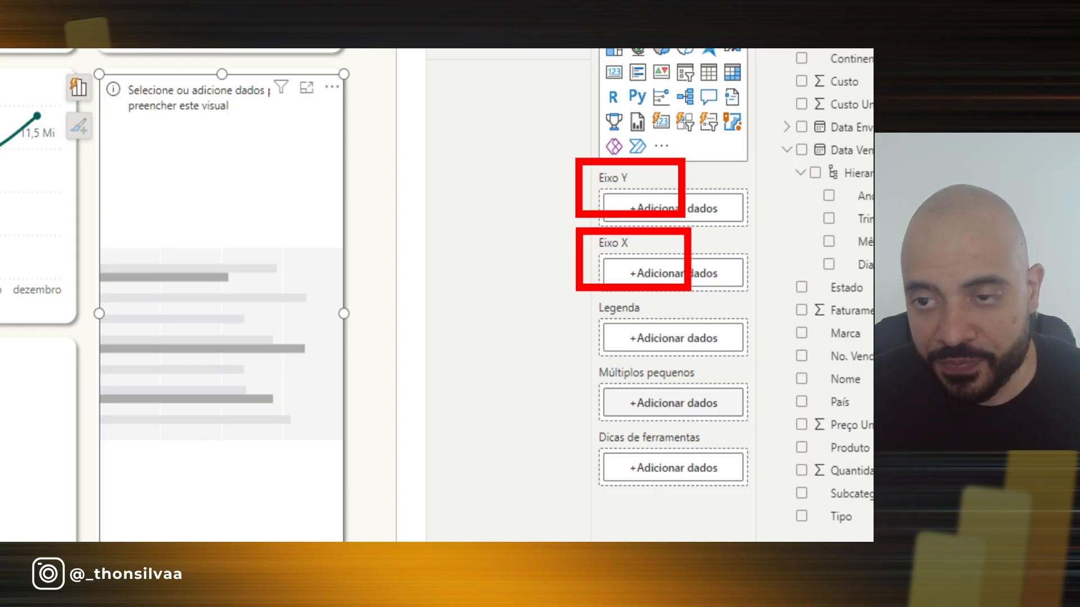
key(Escape)
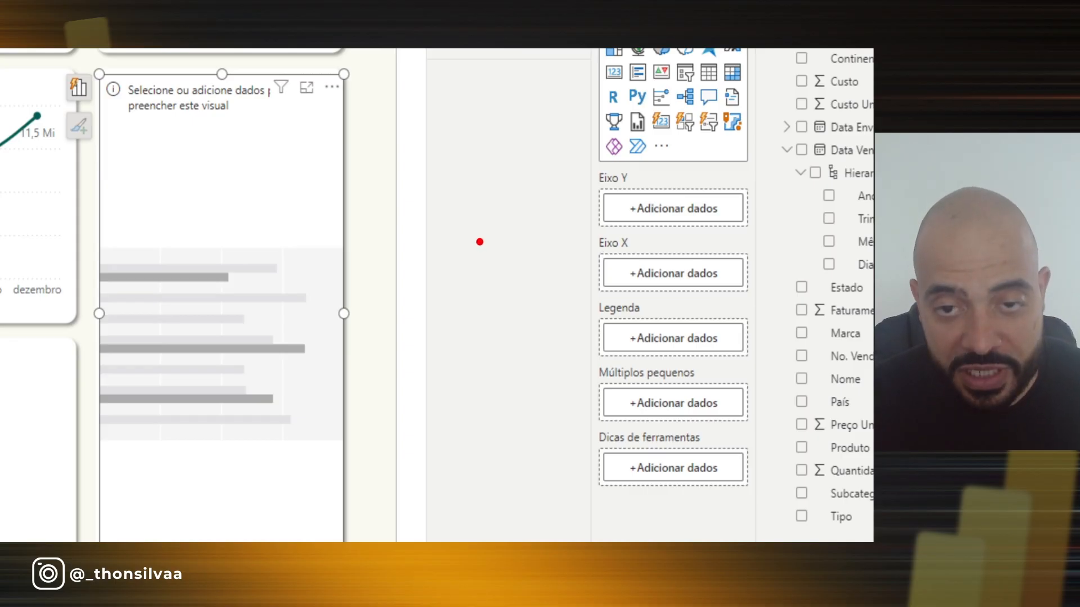
mouse_move(439, 146)
mouse_down()
mouse_move(436, 321)
mouse_move(606, 323)
mouse_up()
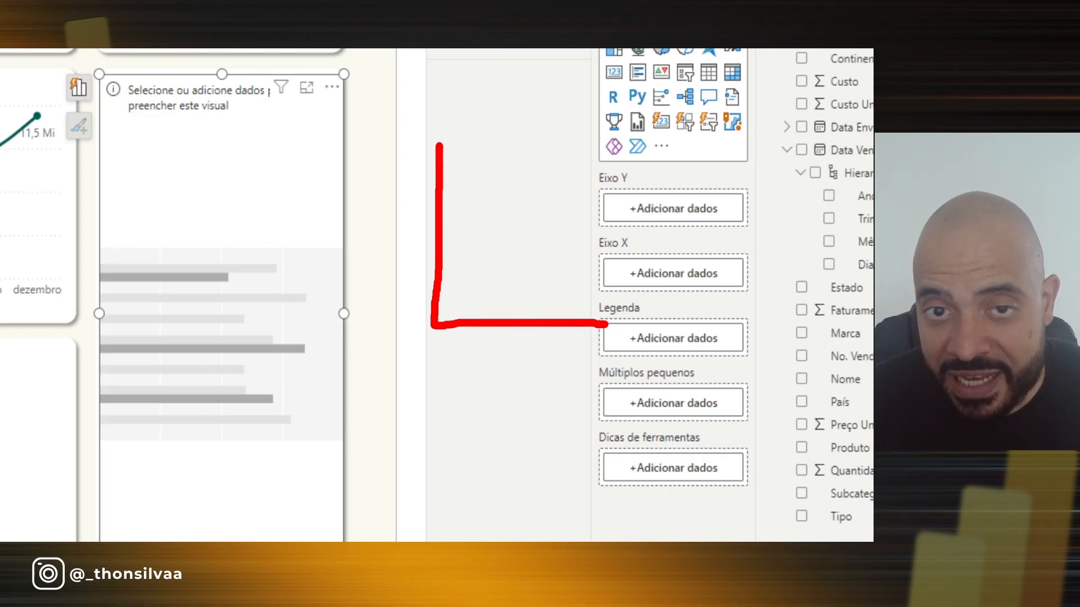
mouse_move(445, 153)
mouse_down()
mouse_move(525, 188)
mouse_move(449, 207)
mouse_move(555, 212)
mouse_move(501, 250)
mouse_move(450, 254)
mouse_move(585, 287)
mouse_move(431, 291)
mouse_move(417, 345)
mouse_move(385, 349)
mouse_up()
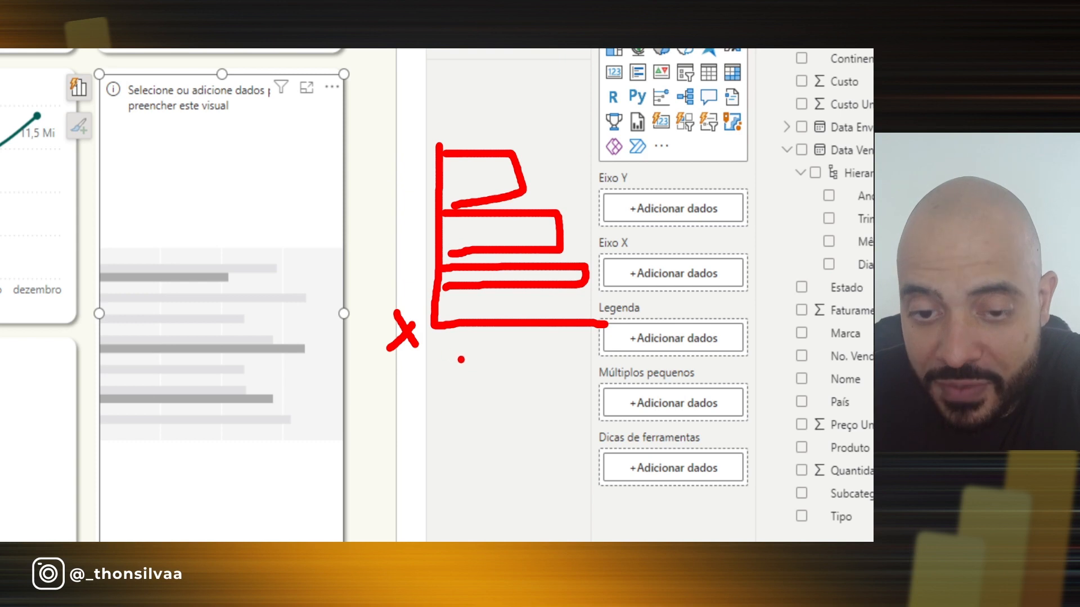
mouse_move(454, 340)
mouse_down()
mouse_move(475, 348)
mouse_move(485, 333)
mouse_up()
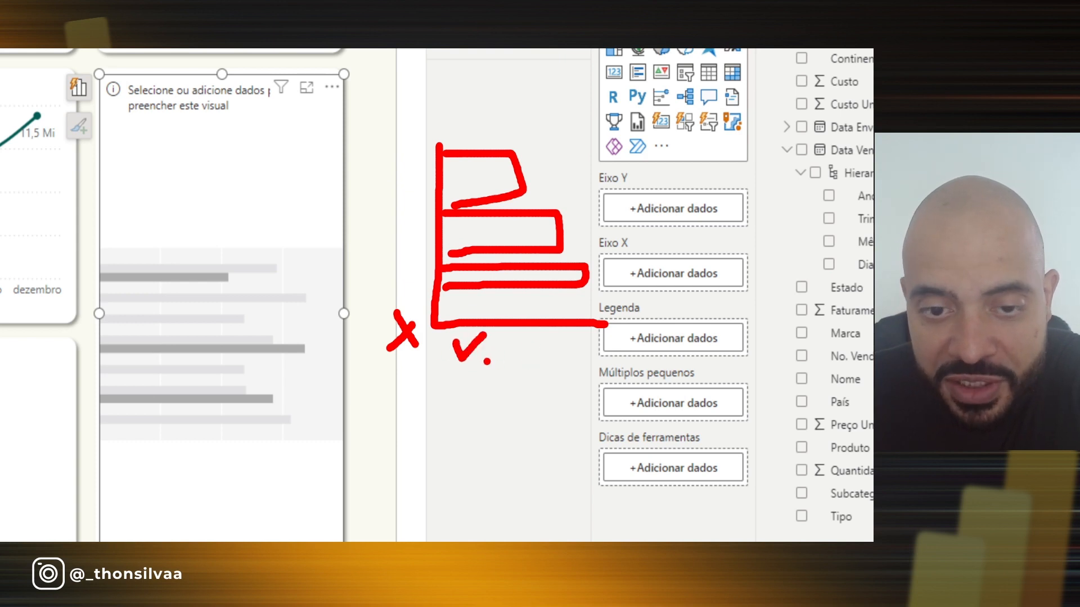
mouse_move(412, 107)
mouse_down()
mouse_move(423, 119)
mouse_move(409, 135)
mouse_up()
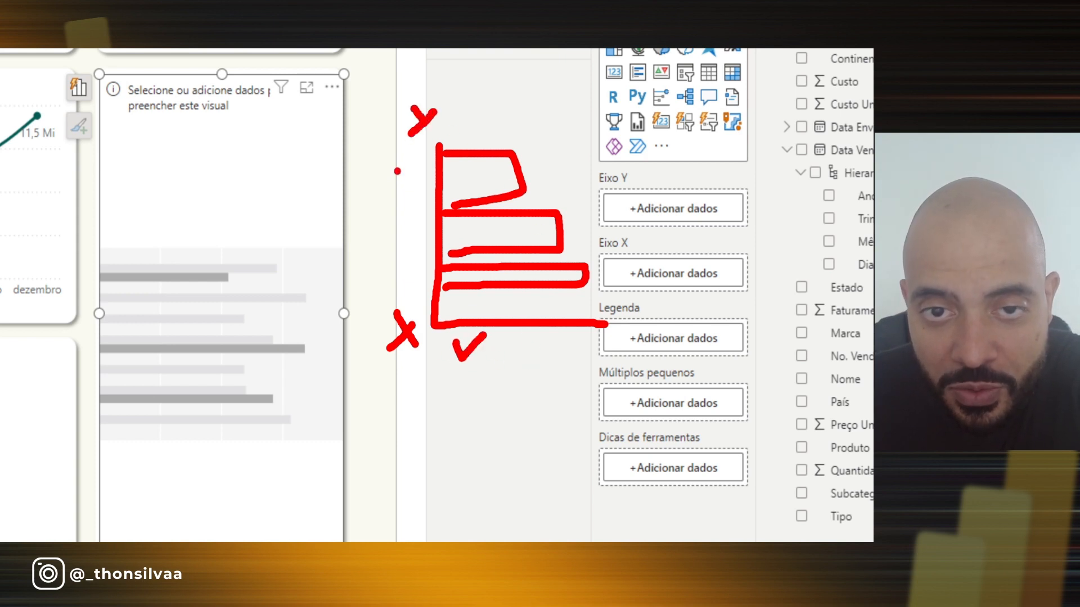
drag(359, 170, 409, 164)
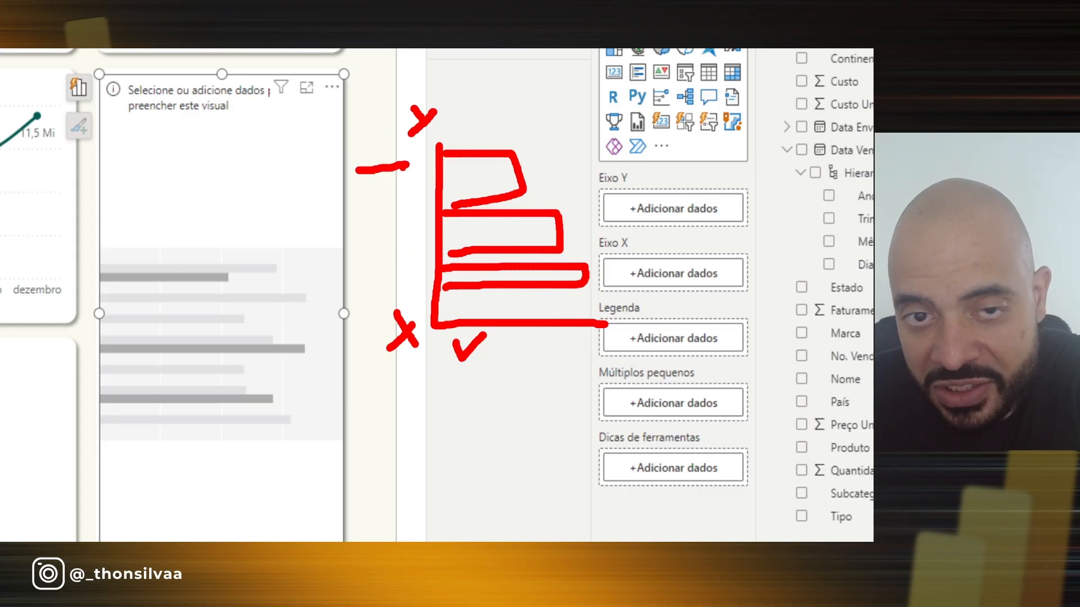
mouse_move(363, 195)
mouse_down()
mouse_move(418, 191)
mouse_move(422, 212)
mouse_up()
drag(363, 246, 398, 247)
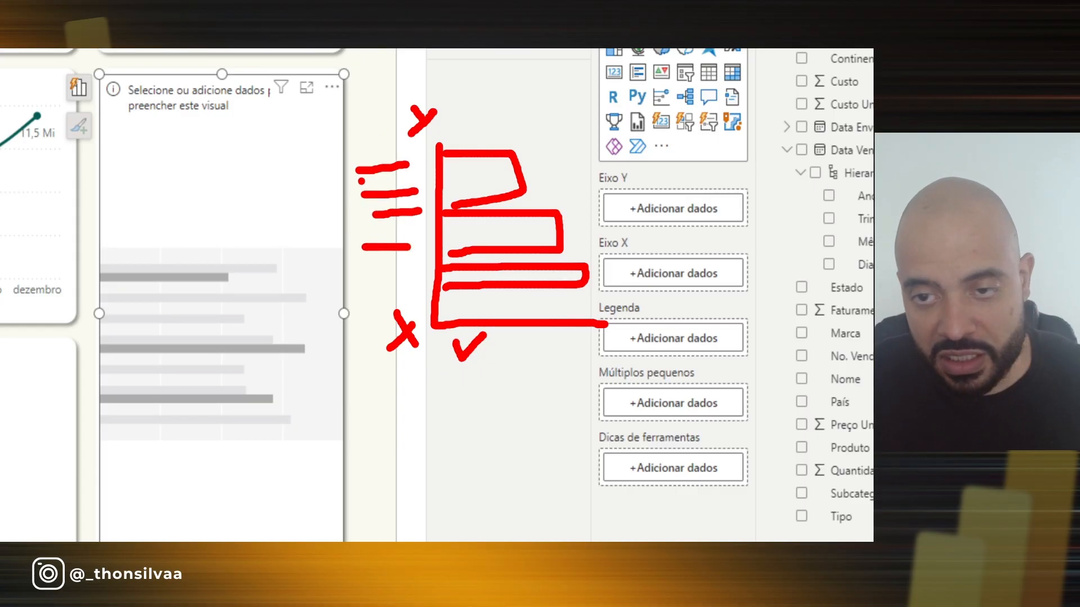
key(Escape)
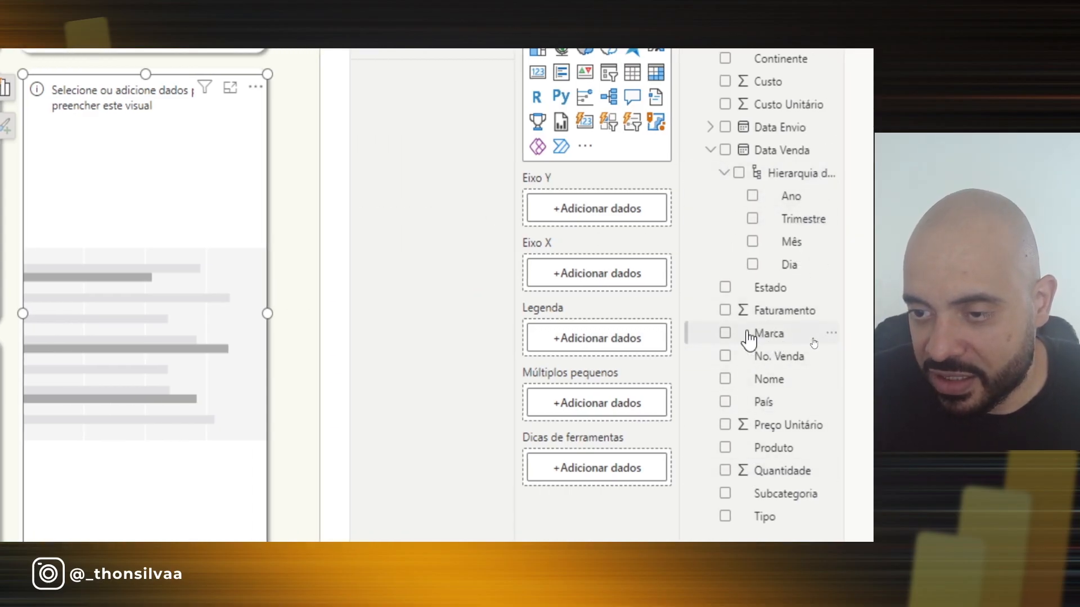
Plot Faturamento on the bar chart's X axis against Marca on the Y axis, and colour all bars dark green
drag(759, 338, 619, 203)
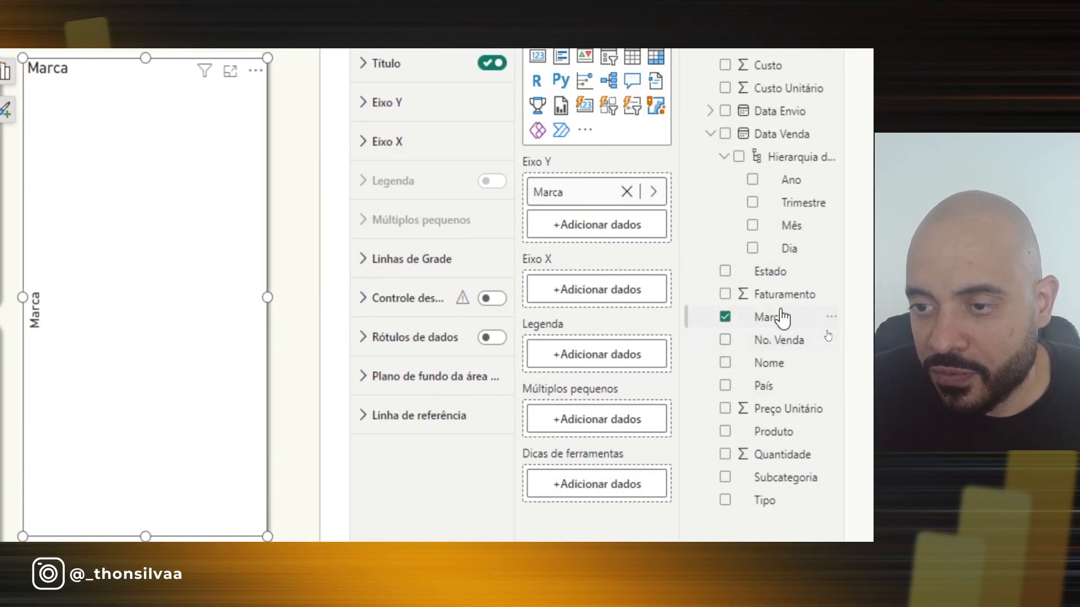
drag(781, 302, 616, 292)
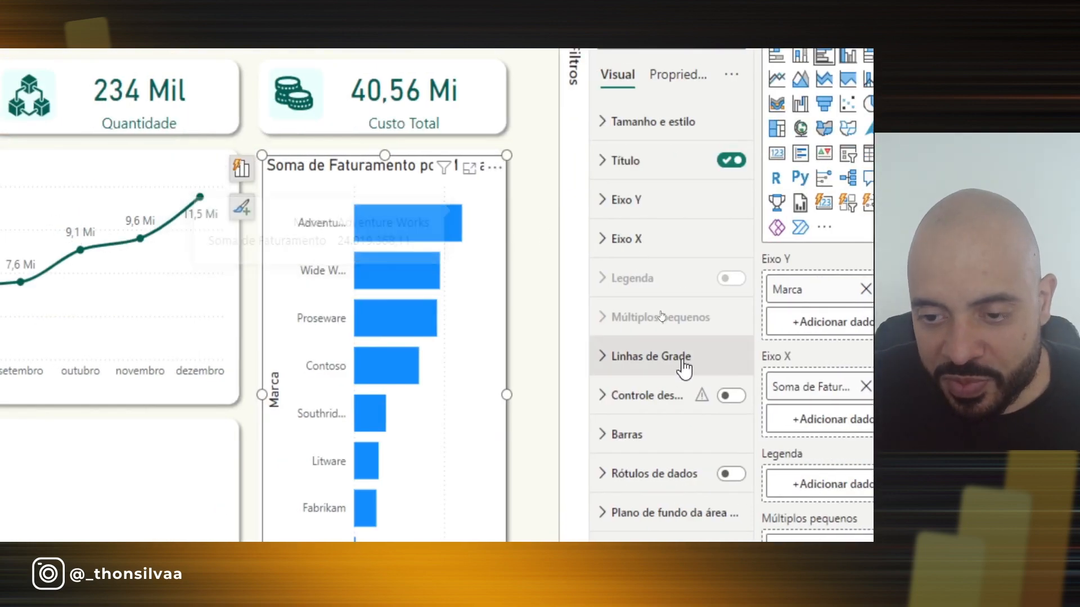
click(630, 434)
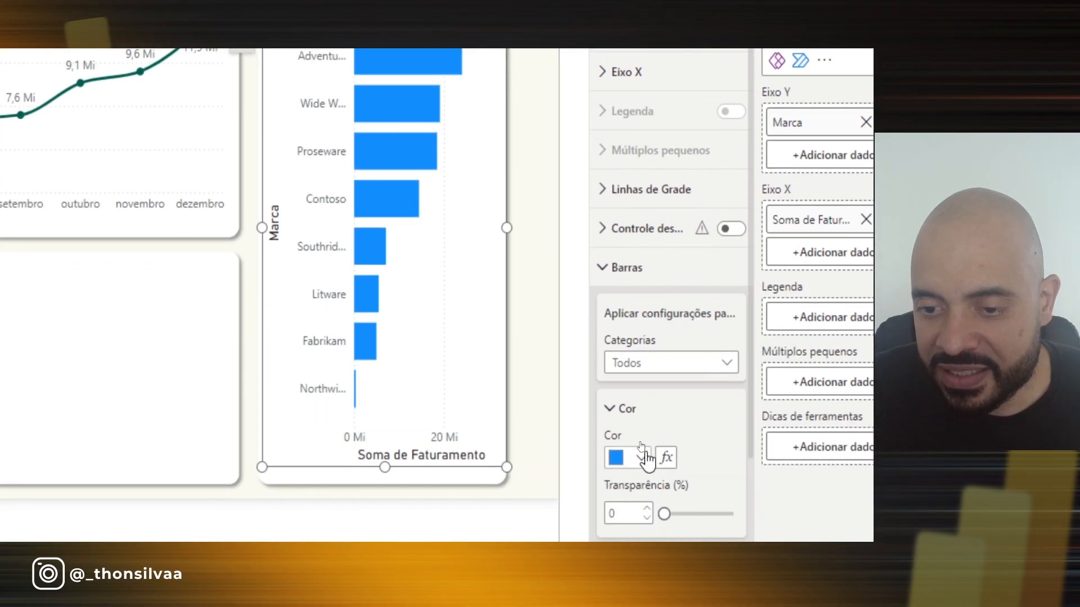
click(646, 456)
click(651, 374)
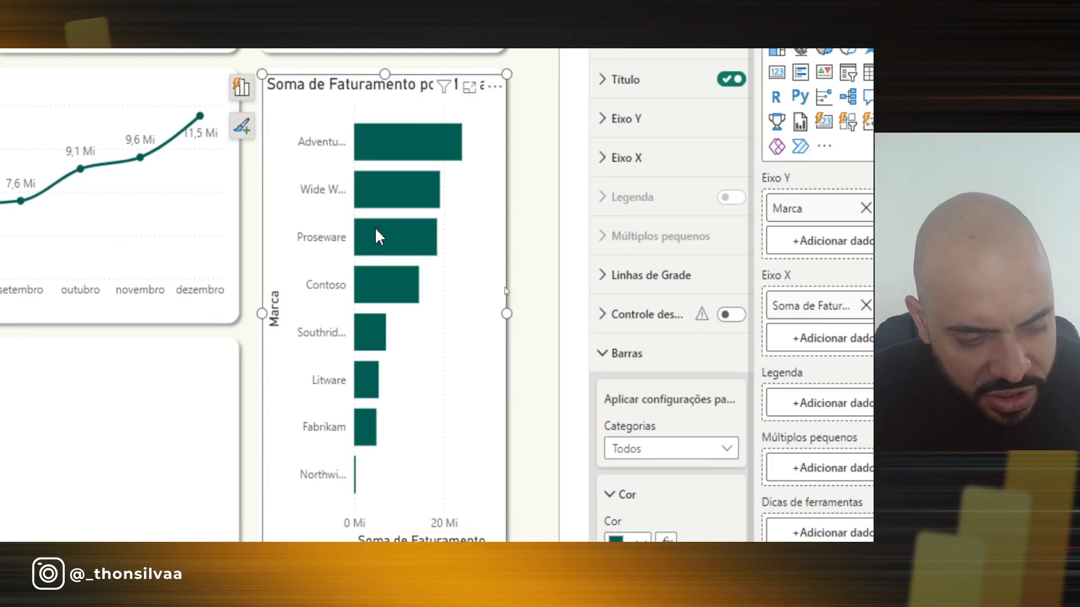
mouse_move(376, 233)
mouse_move(255, 282)
mouse_down()
mouse_move(287, 348)
mouse_move(294, 339)
mouse_up()
drag(344, 540, 491, 541)
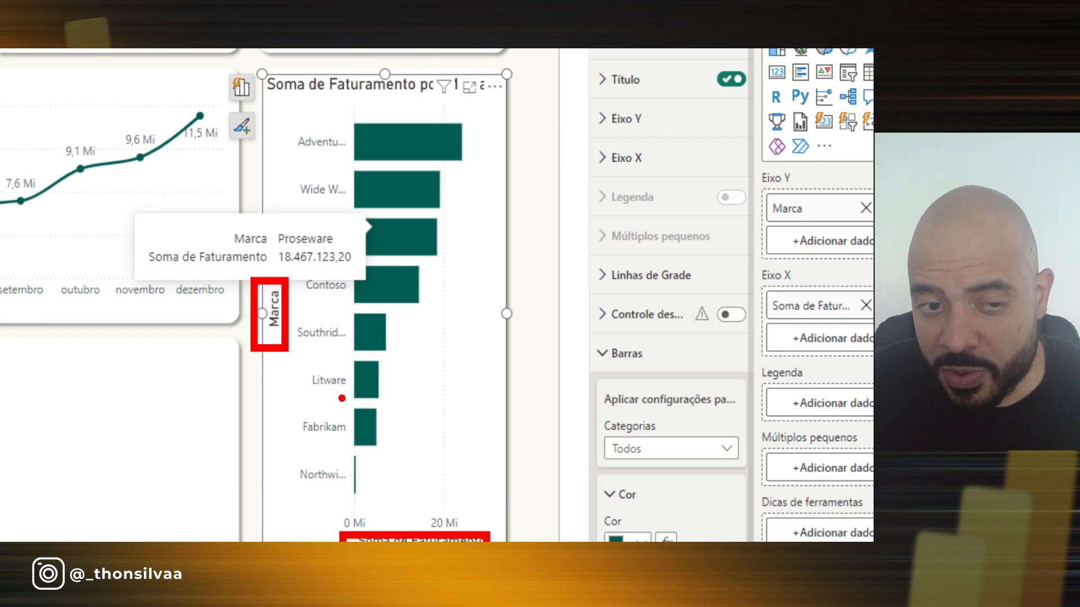
key(Escape)
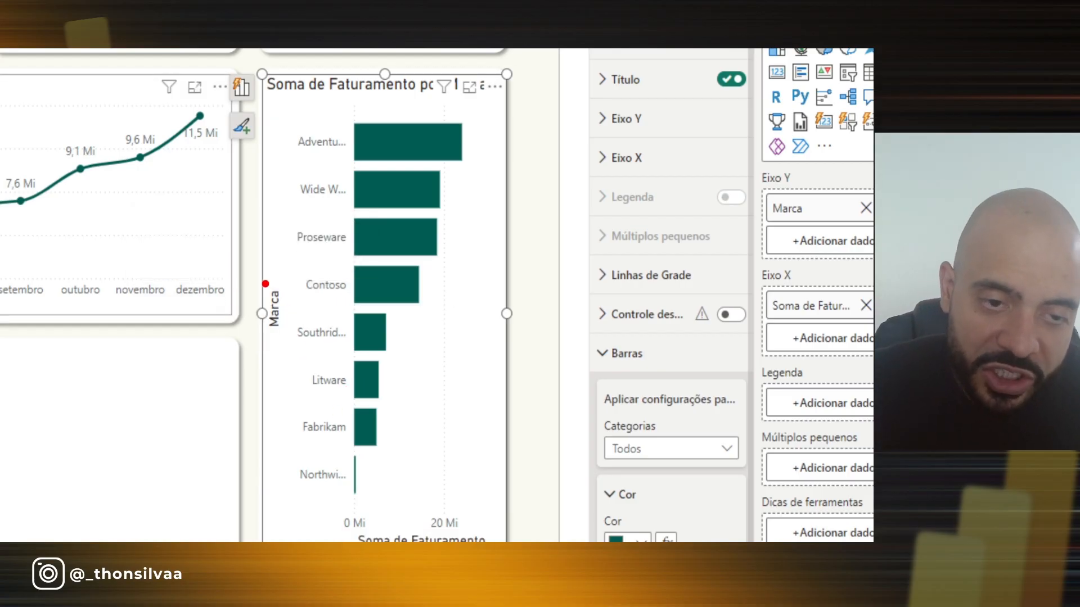
drag(247, 277, 294, 348)
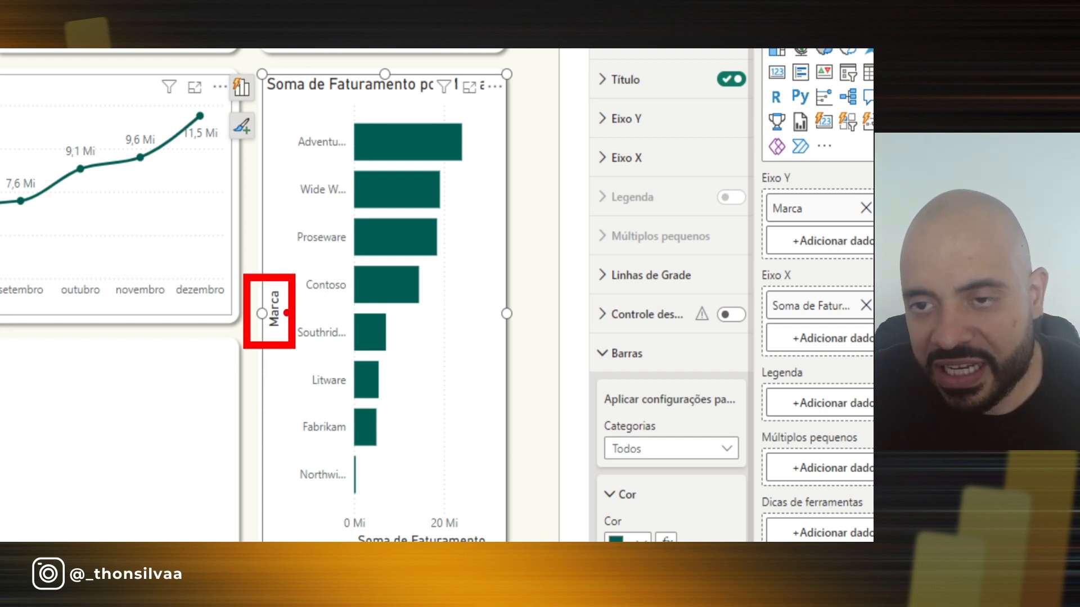
key(Escape)
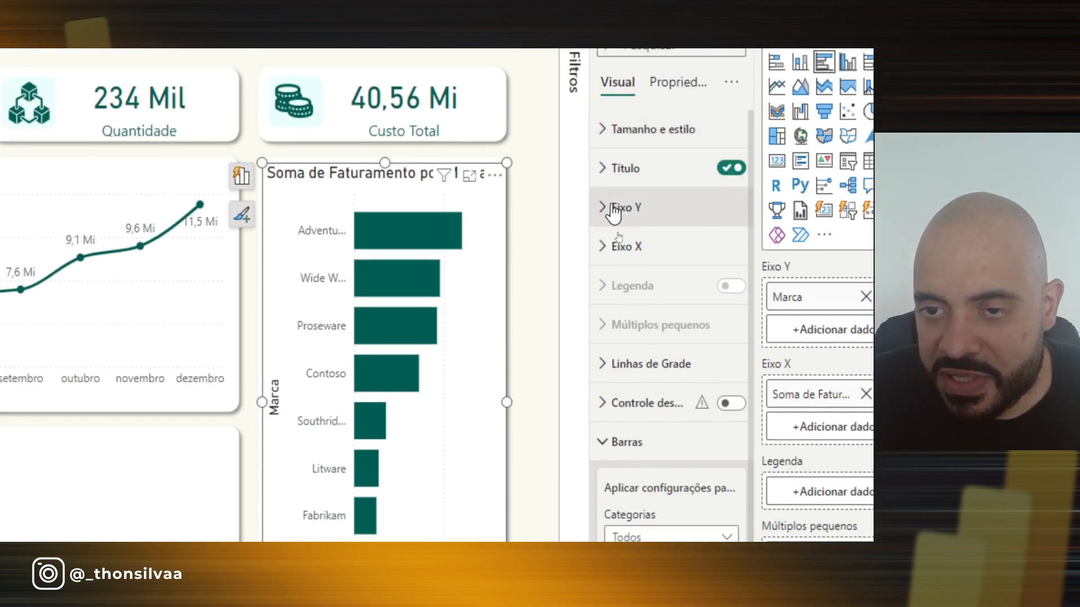
Turn off the titles of both the Y axis and the X axis in the brand bar chart
click(610, 214)
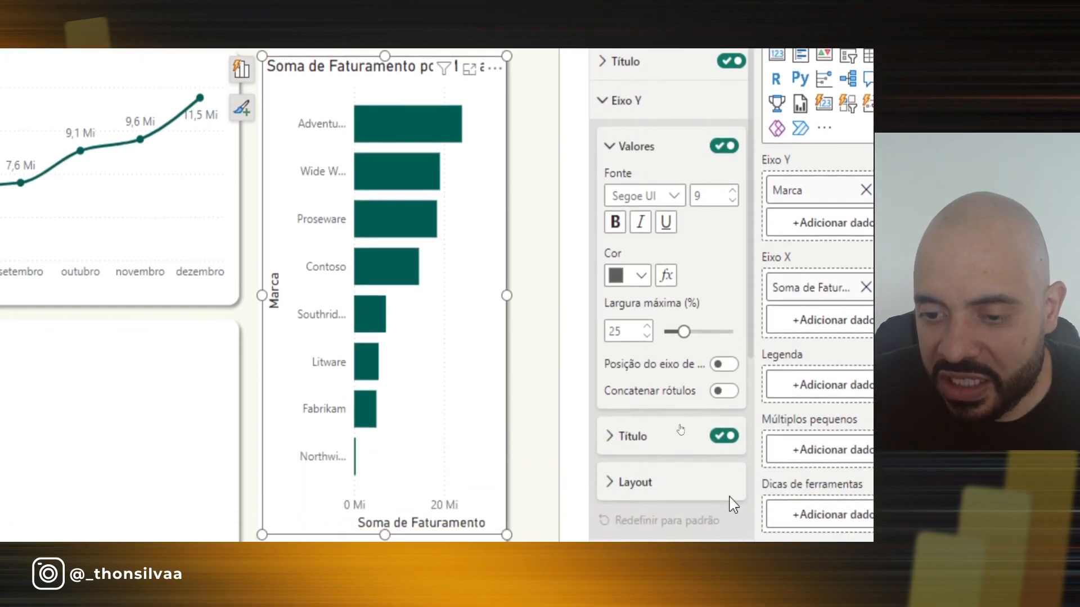
click(725, 438)
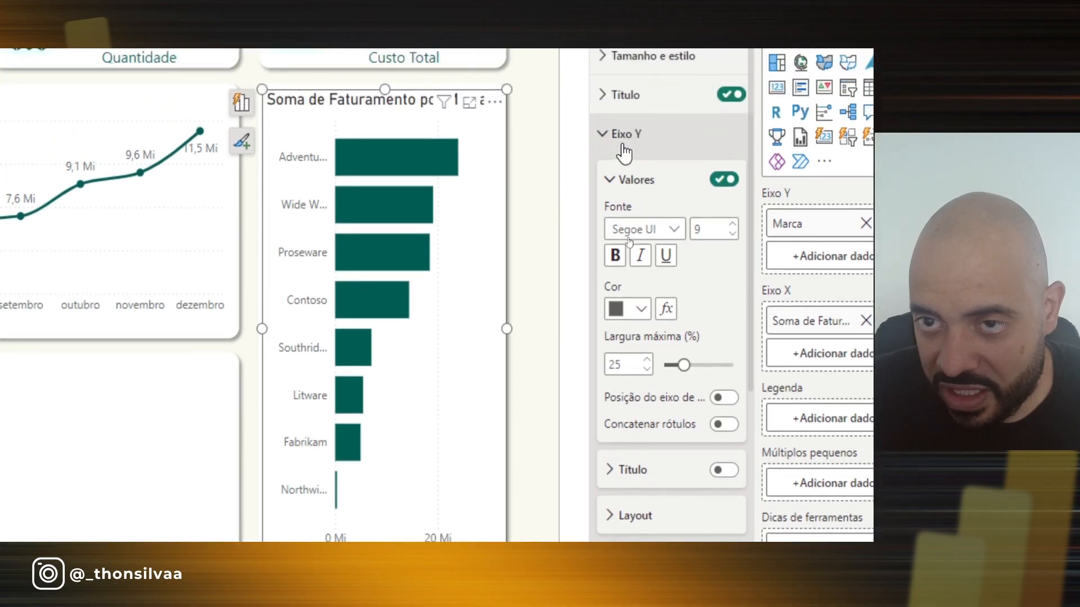
click(603, 140)
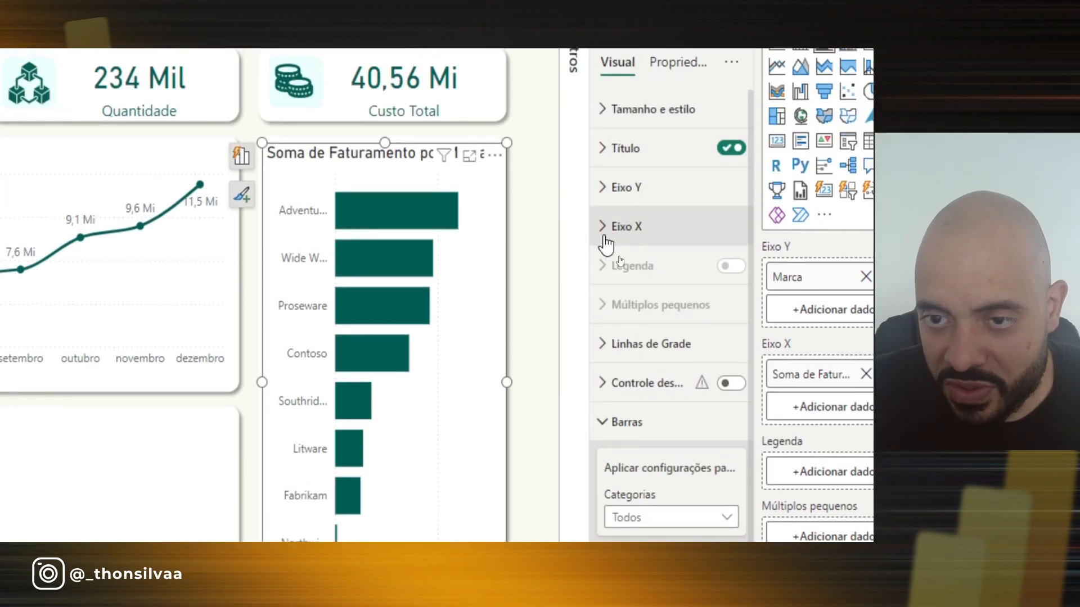
click(605, 236)
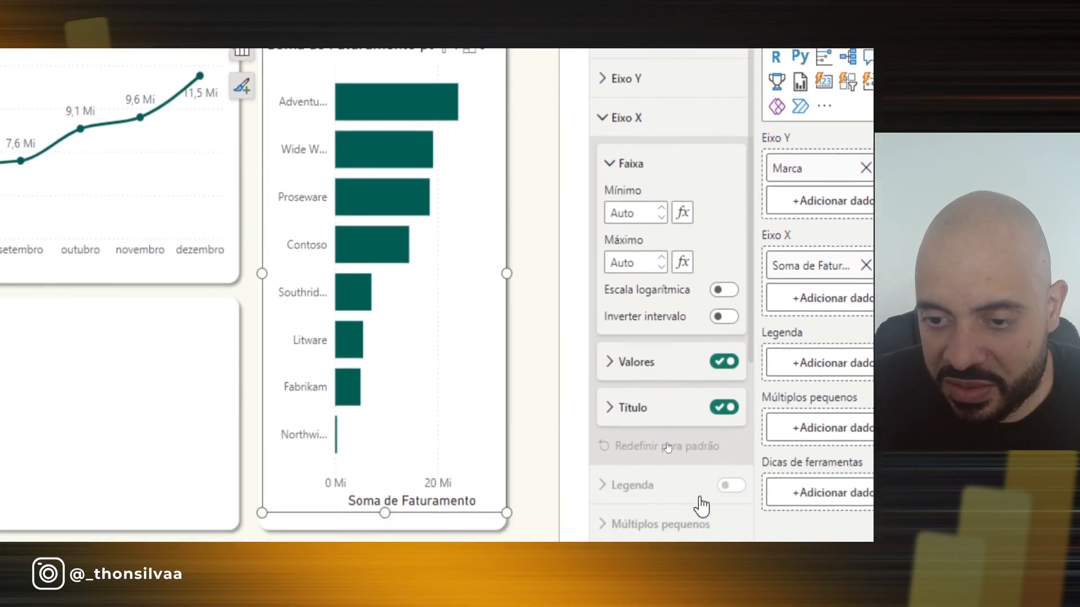
click(721, 406)
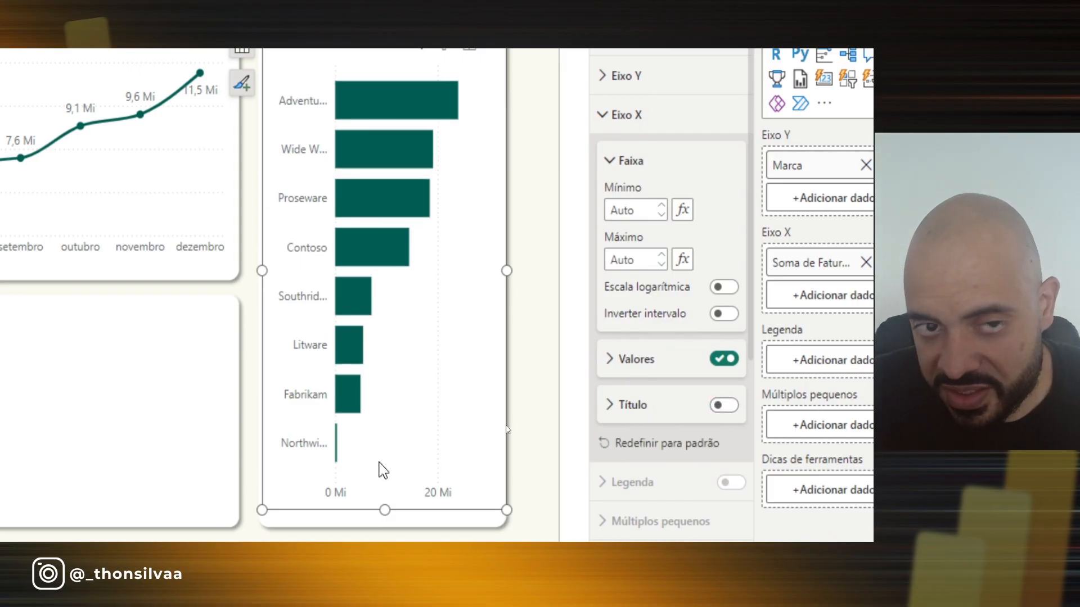
key(ctrl+2)
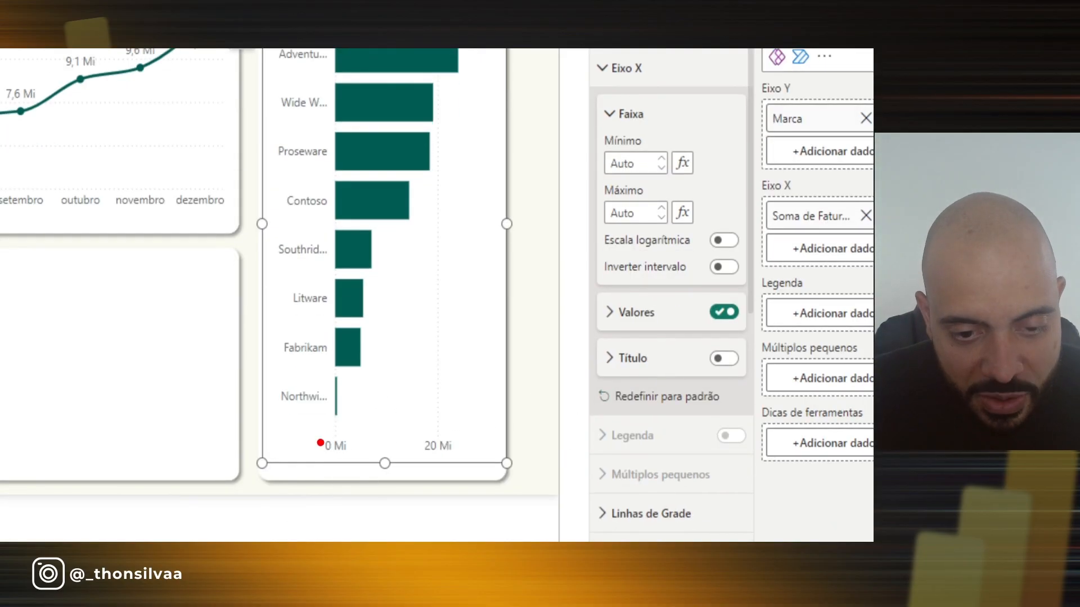
drag(309, 430, 464, 457)
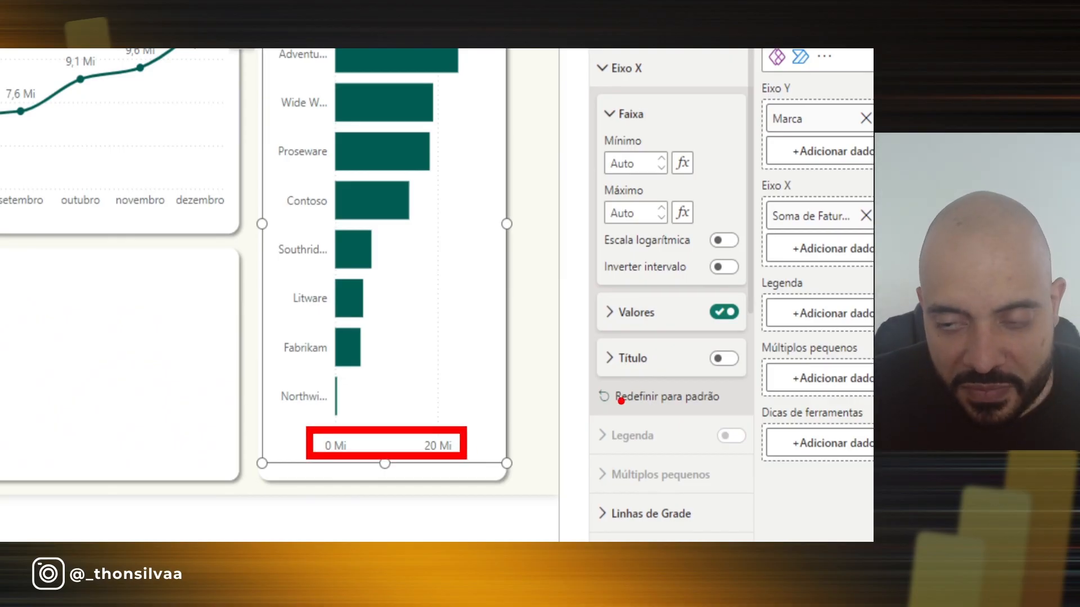
mouse_move(584, 297)
mouse_down()
mouse_move(732, 303)
mouse_move(649, 341)
mouse_move(608, 341)
mouse_up()
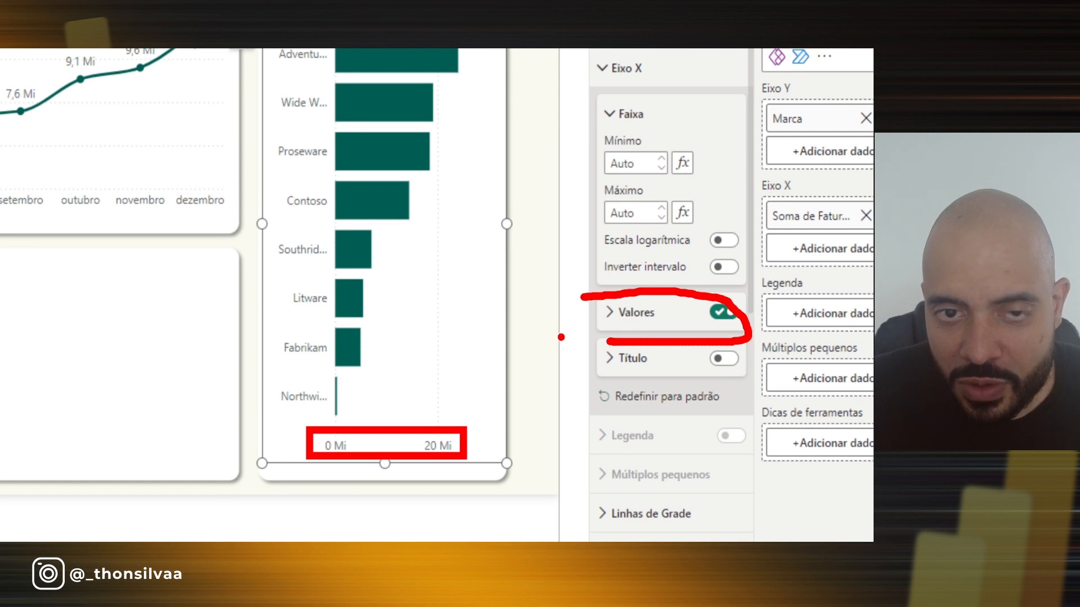
drag(423, 199, 442, 198)
drag(386, 246, 411, 246)
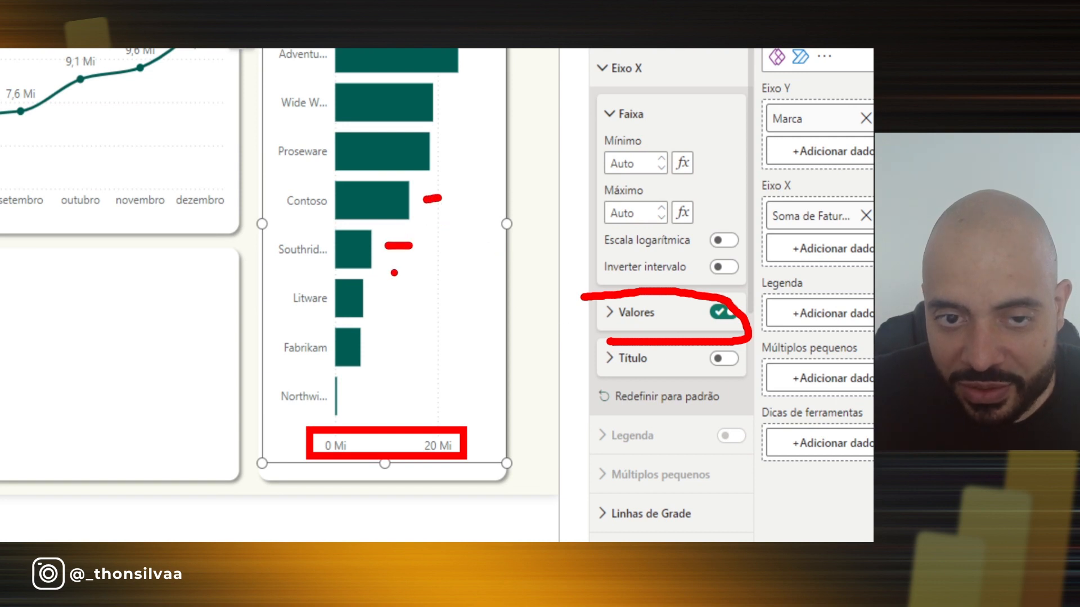
drag(375, 288, 400, 289)
drag(382, 341, 419, 336)
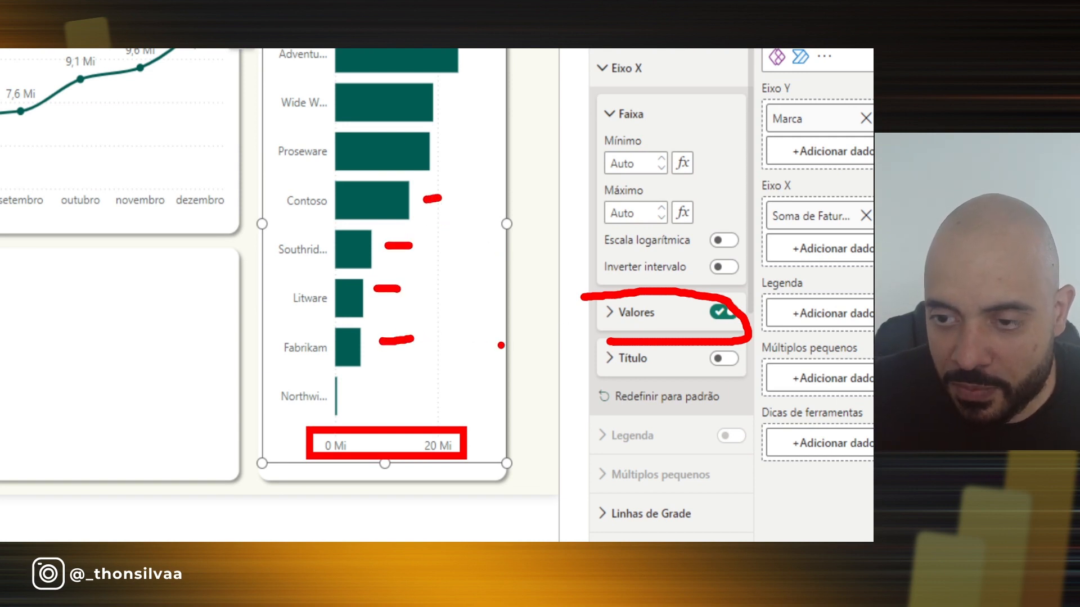
key(Escape)
Hide the bar chart's X-axis values and turn on data labels for the bars
click(719, 314)
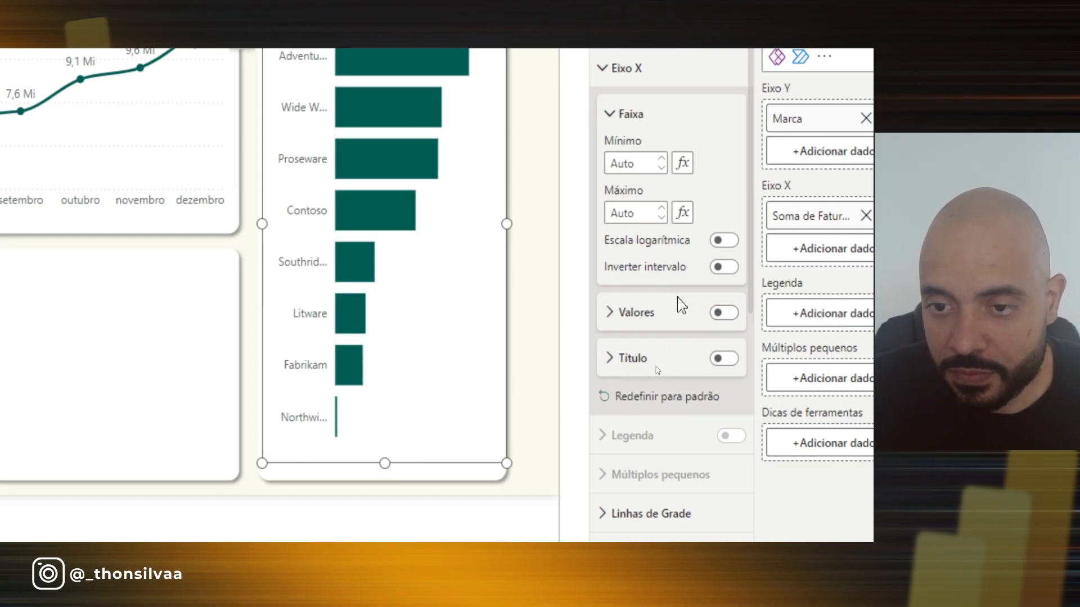
click(630, 76)
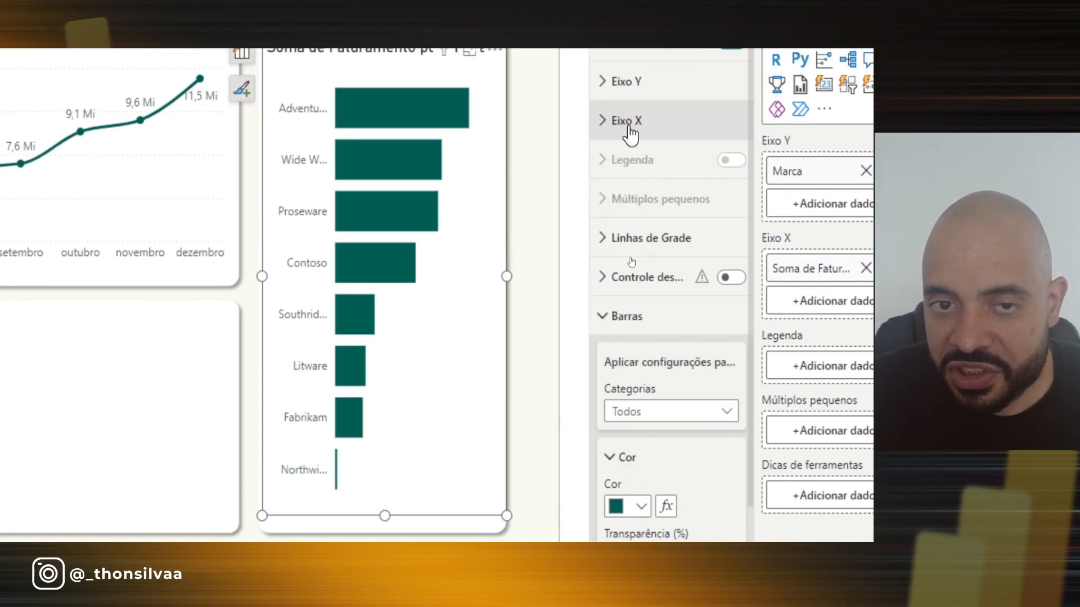
click(622, 316)
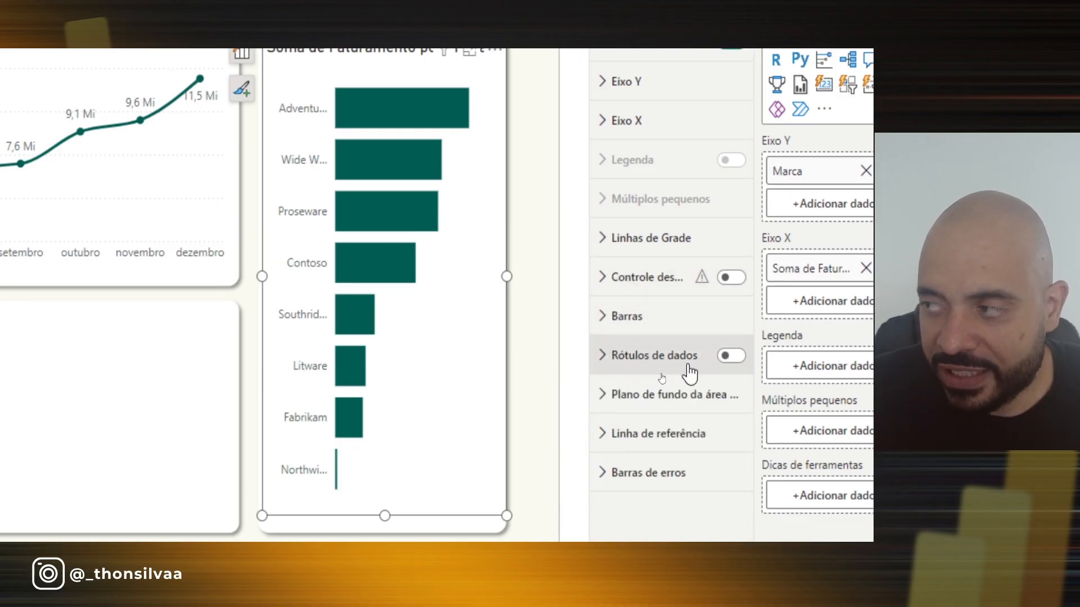
click(731, 355)
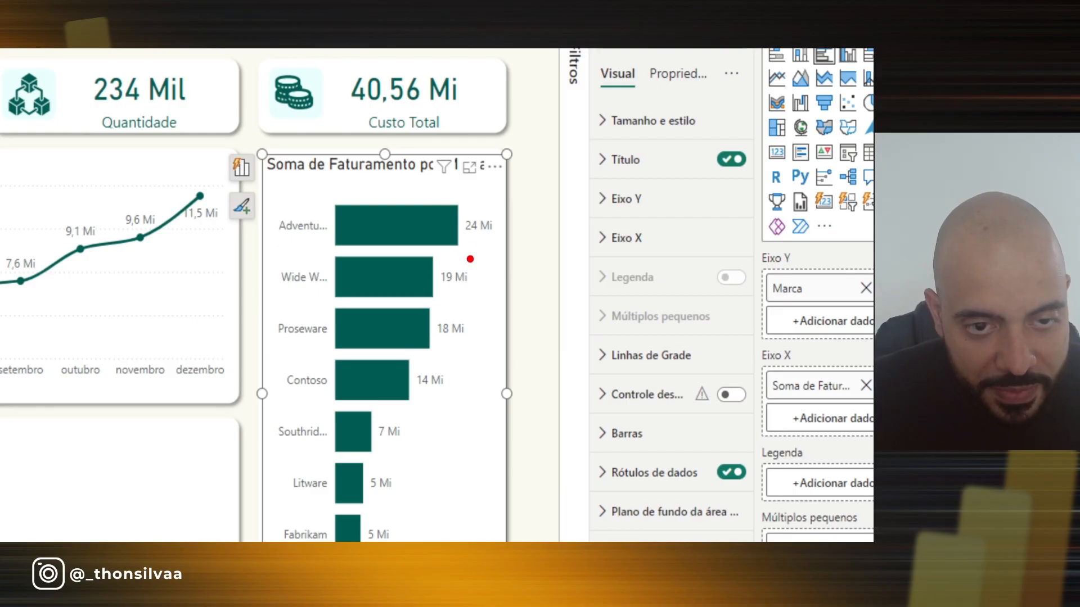
Set the maximum width of the bar chart's Y-axis values to 50% to fit the full brand names
drag(264, 203, 334, 239)
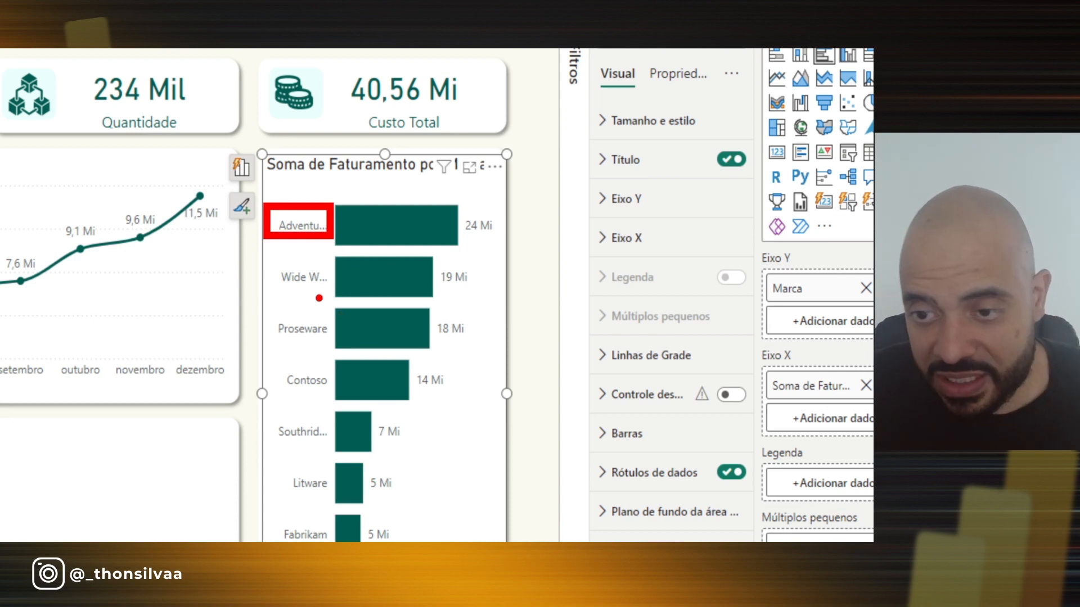
key(Escape)
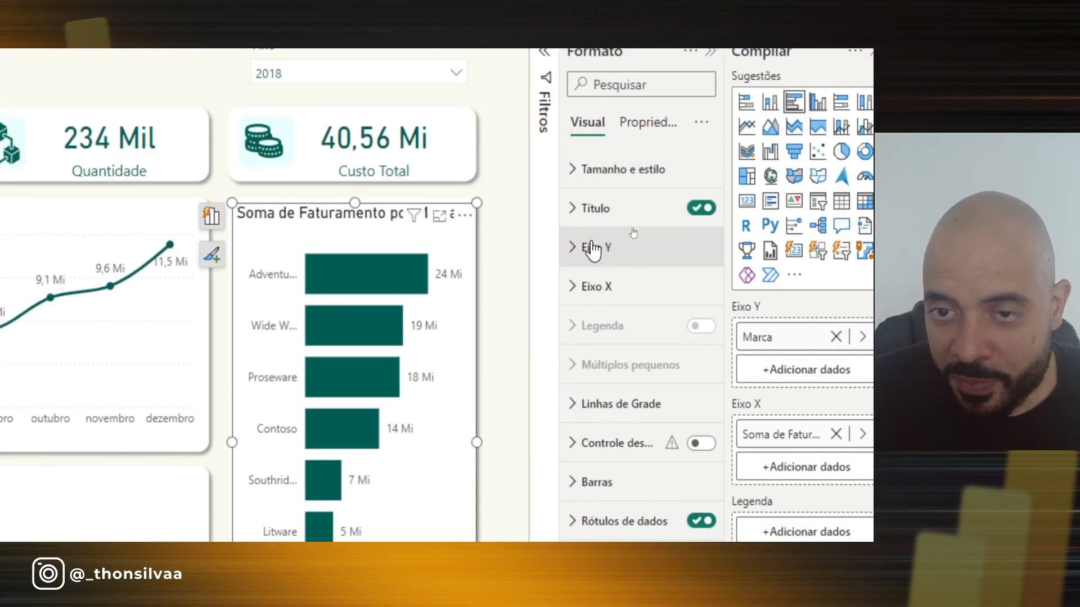
click(594, 254)
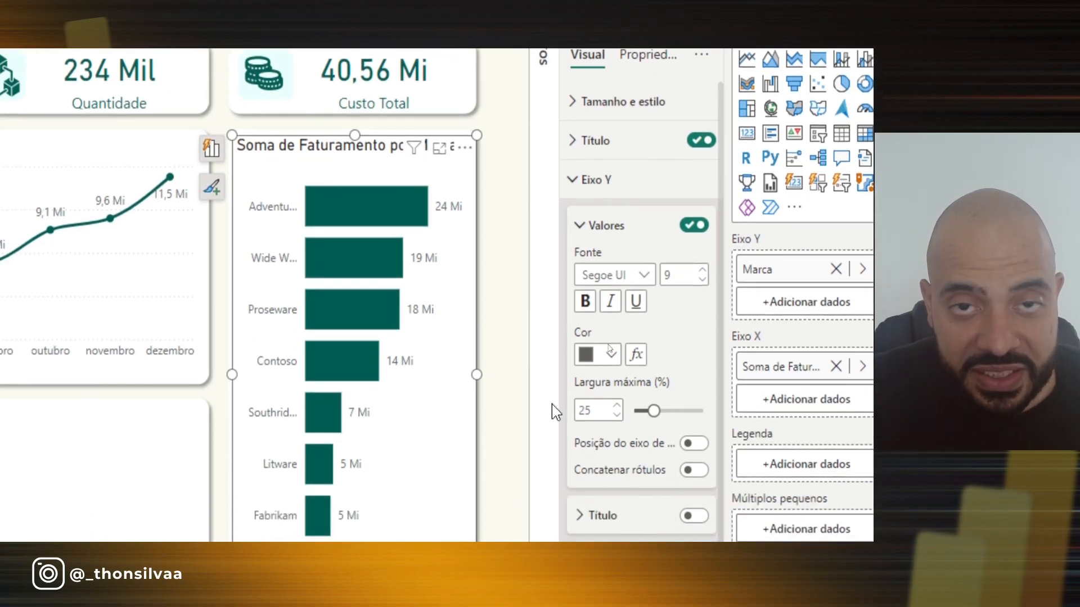
drag(653, 411, 702, 412)
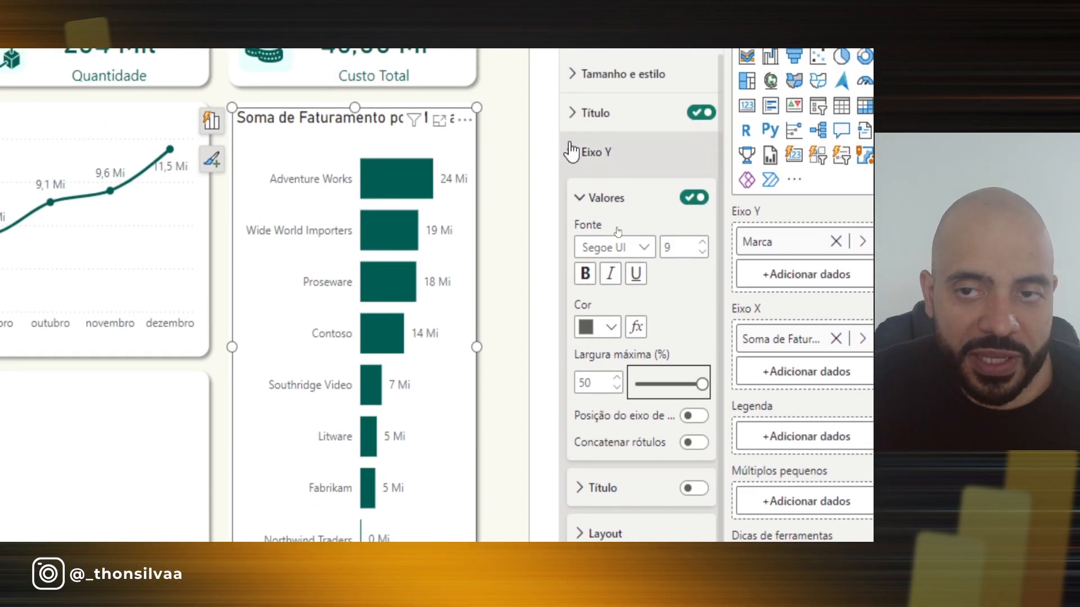
Change the bar chart's title text to "Faturamento por marca"
click(594, 112)
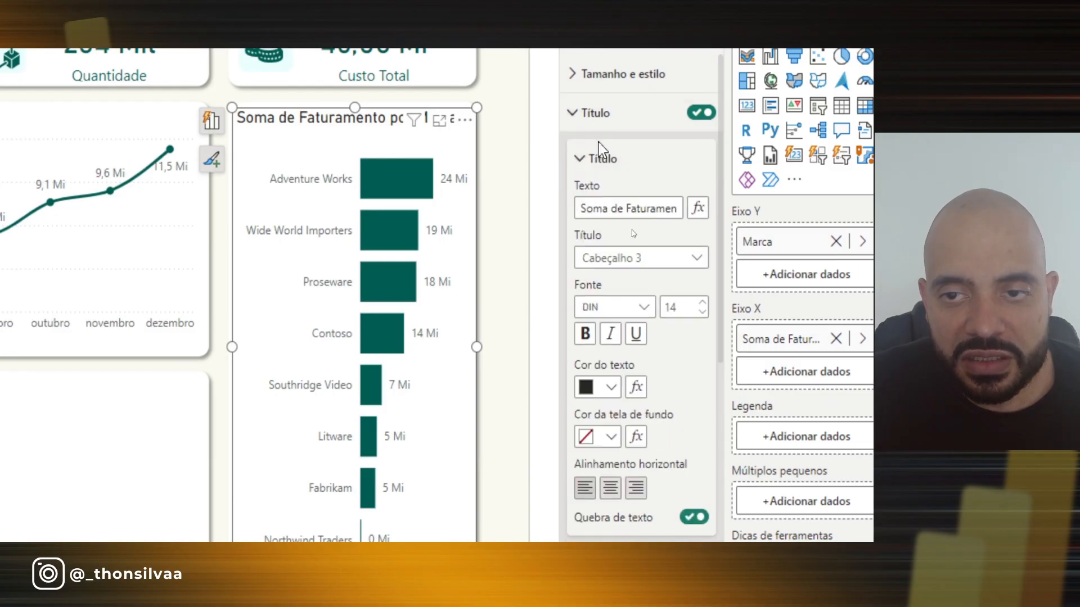
triple_click(583, 203)
key(BackSpace)
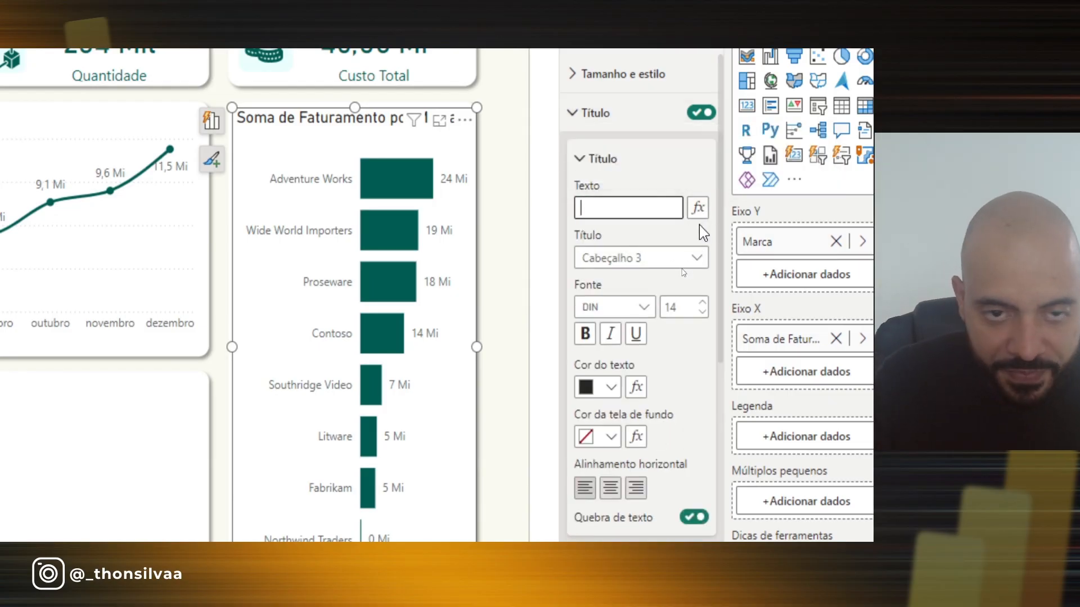
text(Faturamento)
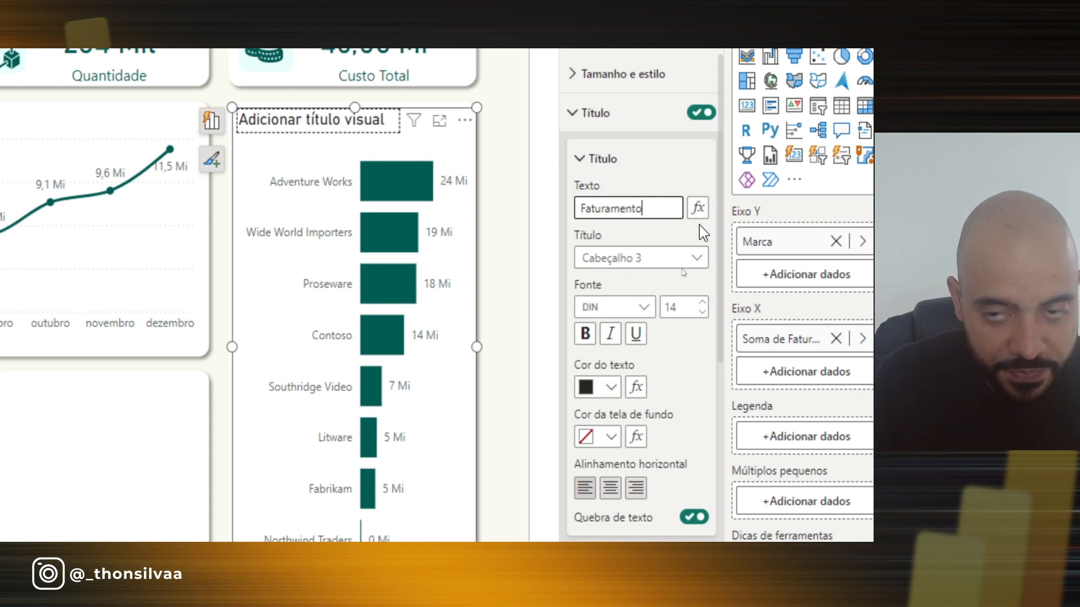
text( por marca)
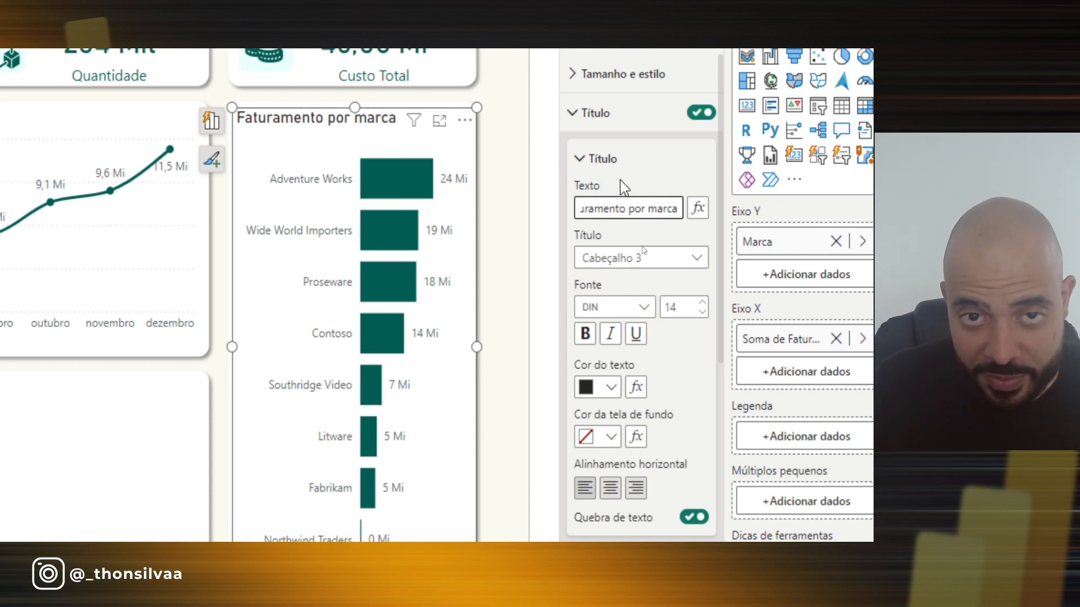
Set the brand bar chart's title text to the recently used dark green and centre it
click(611, 396)
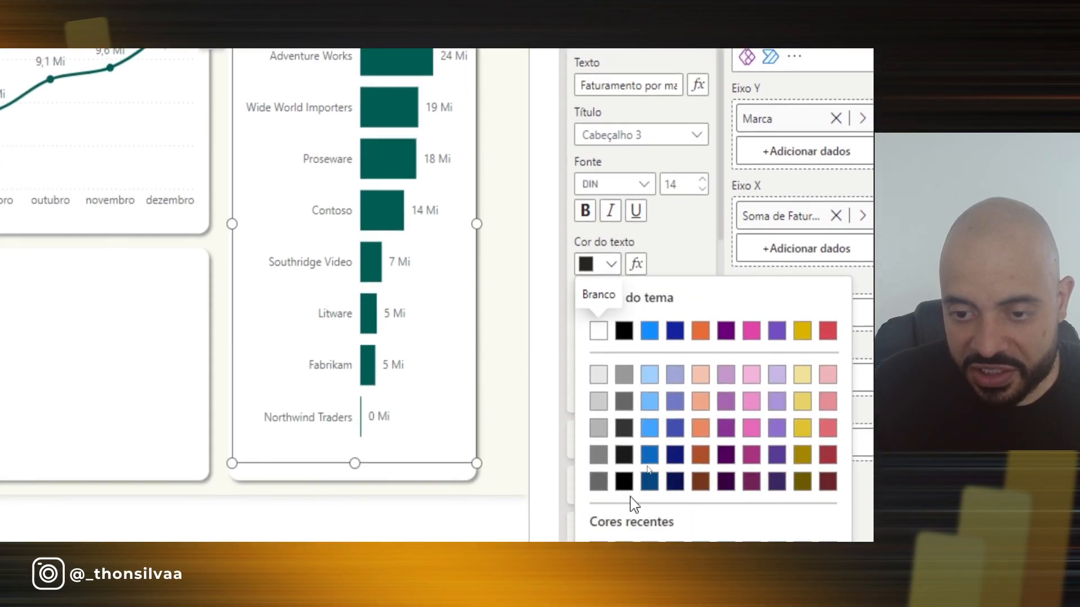
click(598, 524)
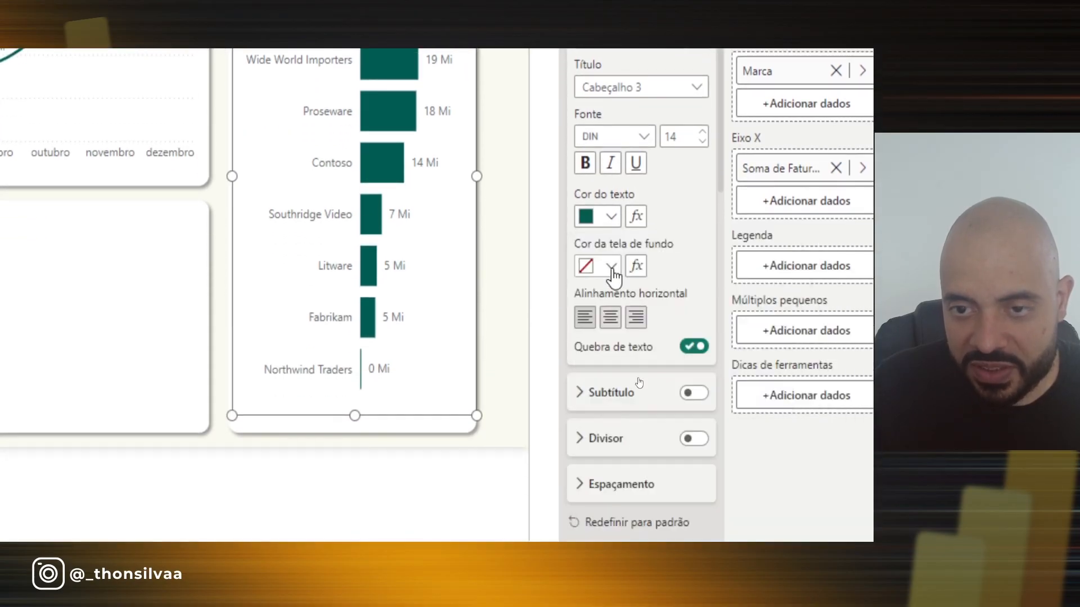
click(610, 317)
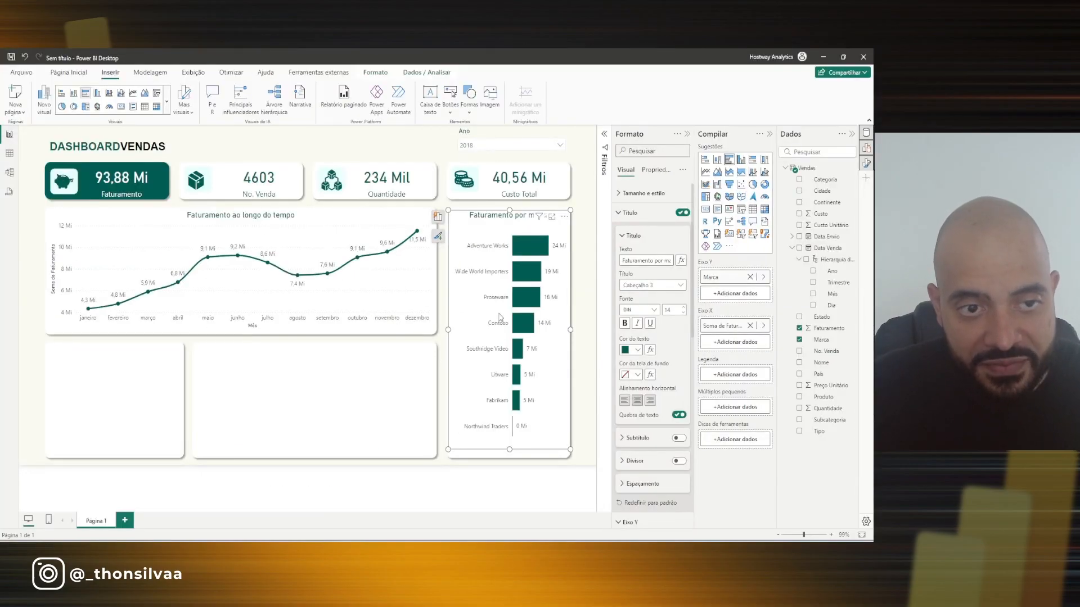
click(431, 383)
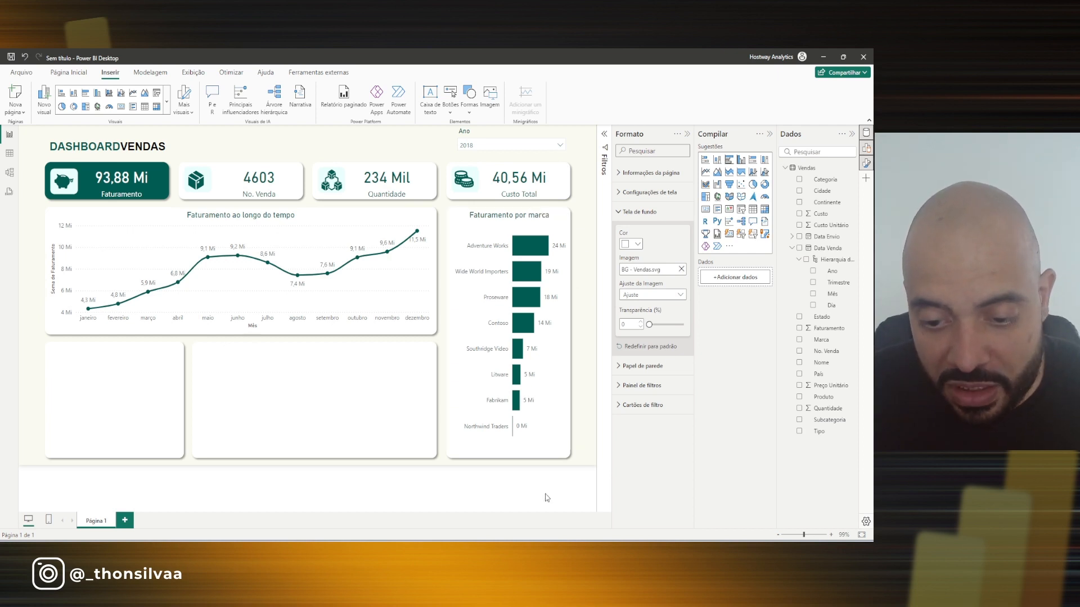
Check the question list in Excalidraw, then return to Power BI and insert a pie chart on the report page
key(alt+Tab)
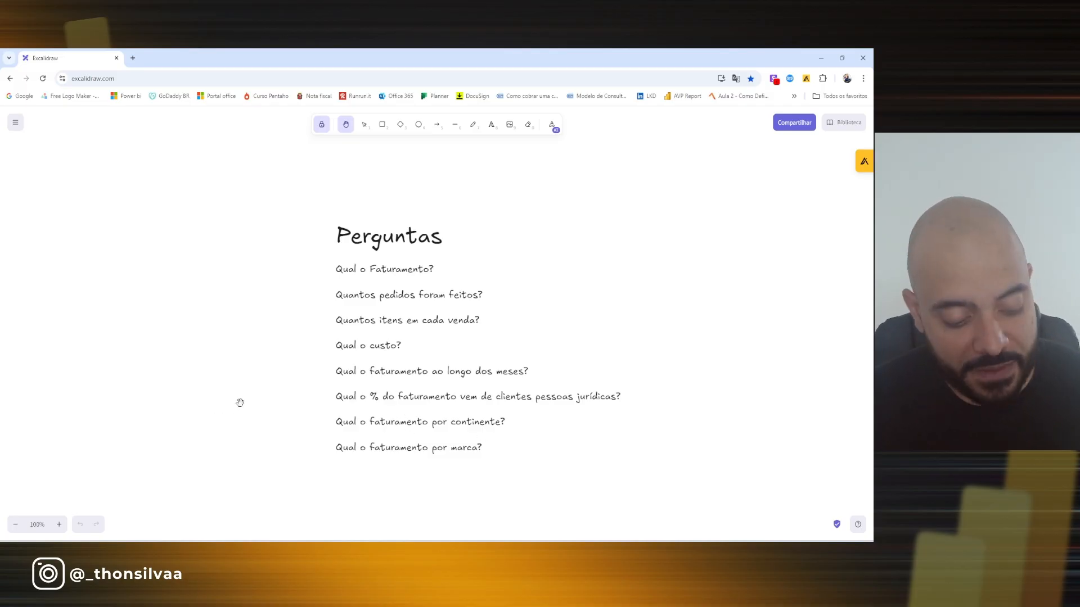
key(alt+Tab)
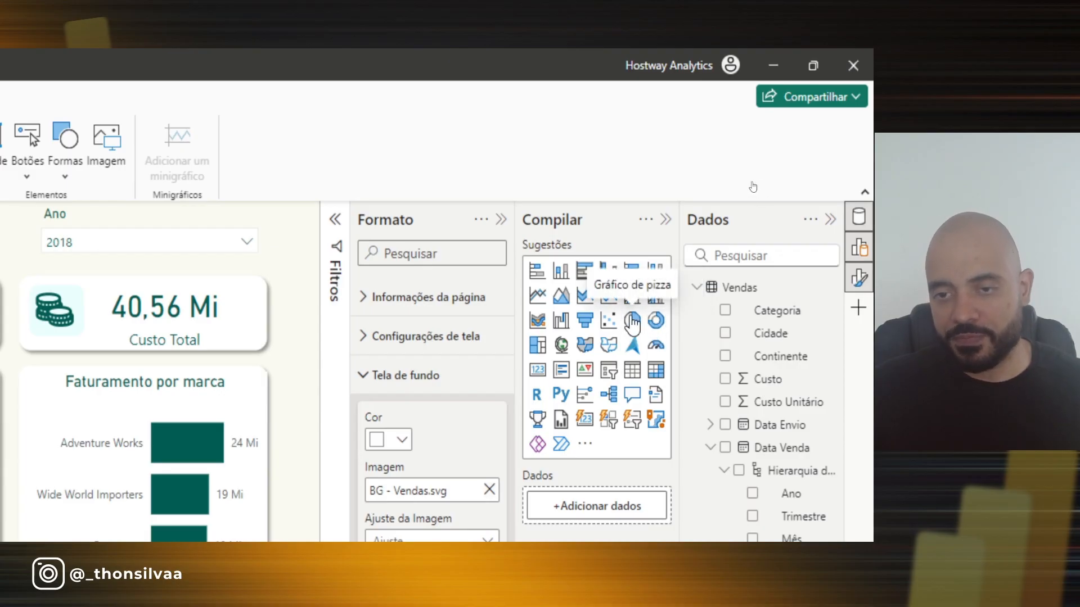
click(633, 324)
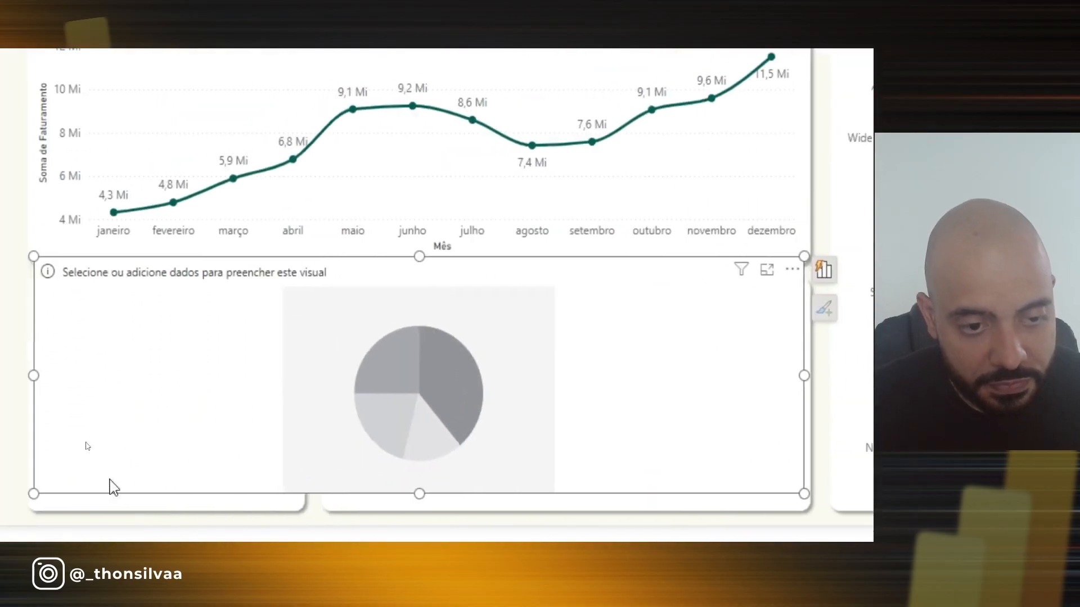
Resize the pie chart to fit inside the small empty card below the line chart
drag(807, 376, 241, 402)
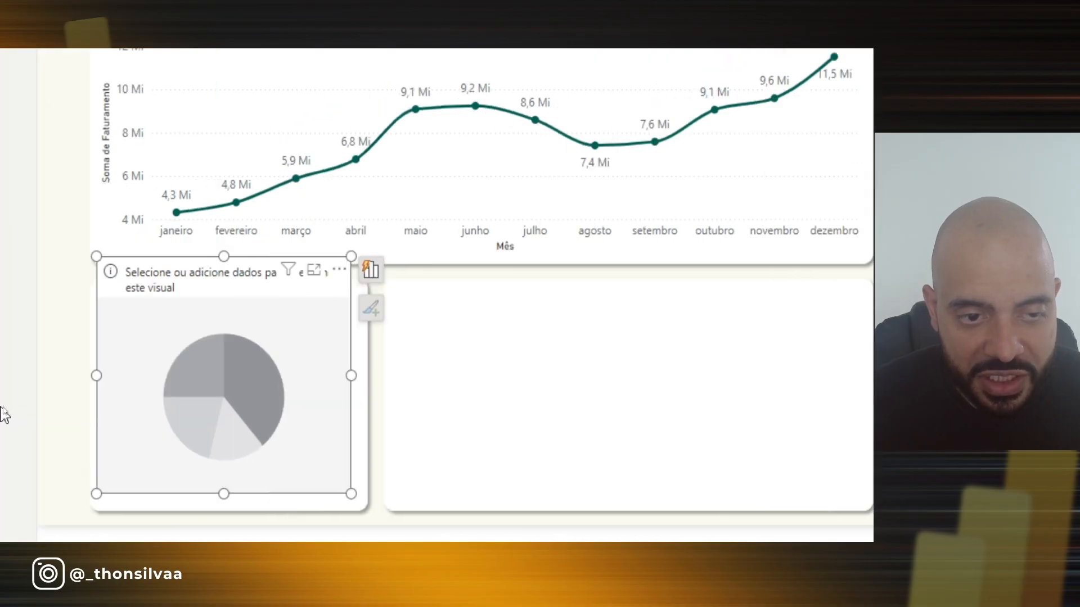
drag(224, 257, 232, 288)
scroll(225, 439, down, 2)
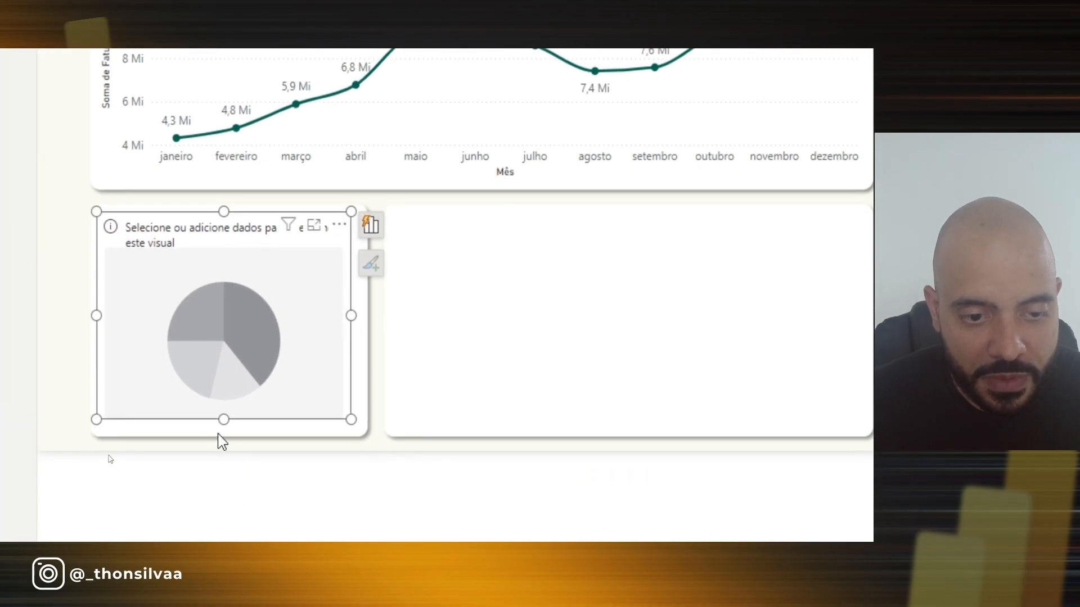
drag(223, 421, 231, 432)
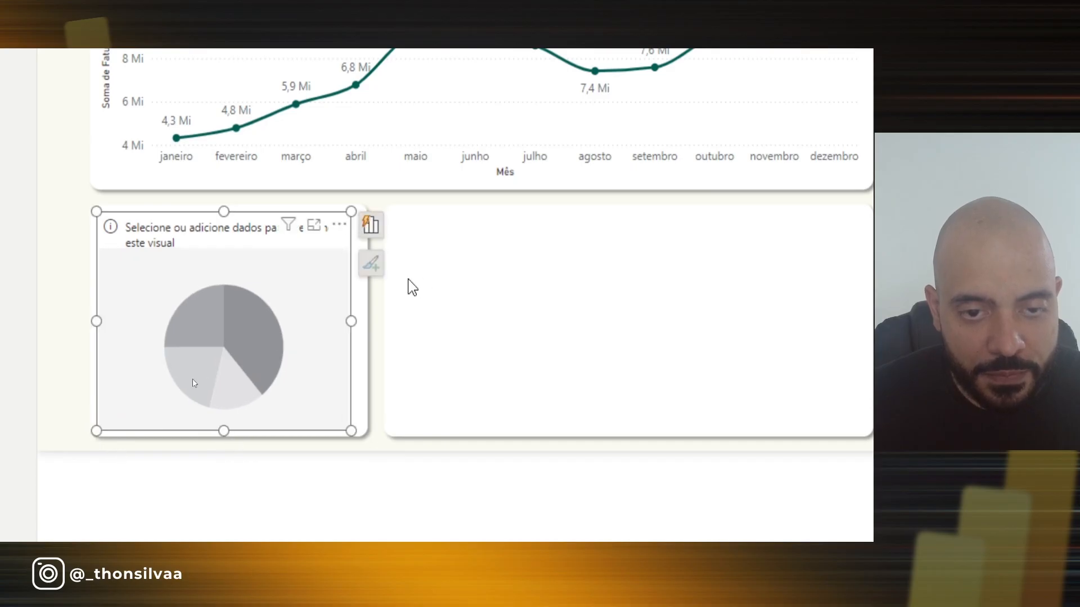
drag(351, 322, 367, 319)
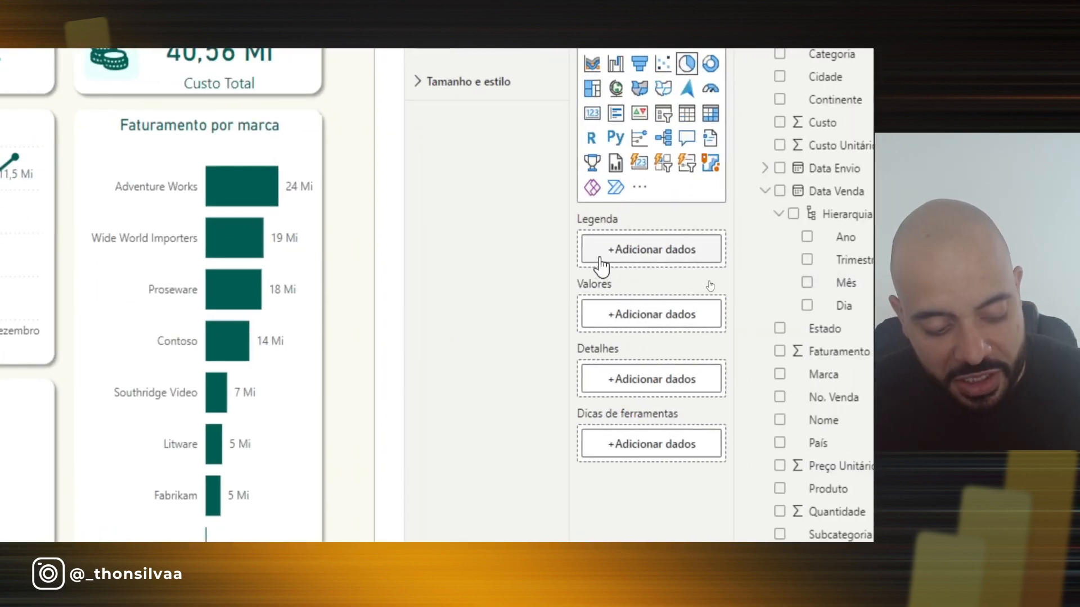
key(ctrl+2)
mouse_move(561, 203)
mouse_down()
mouse_move(572, 218)
mouse_move(703, 261)
mouse_up()
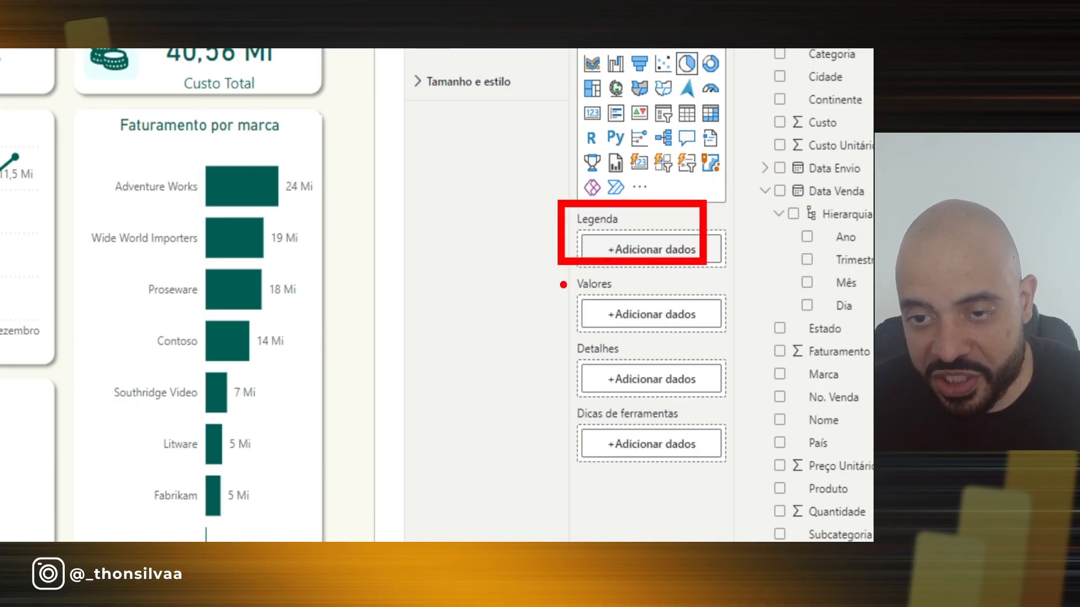
drag(557, 277, 773, 345)
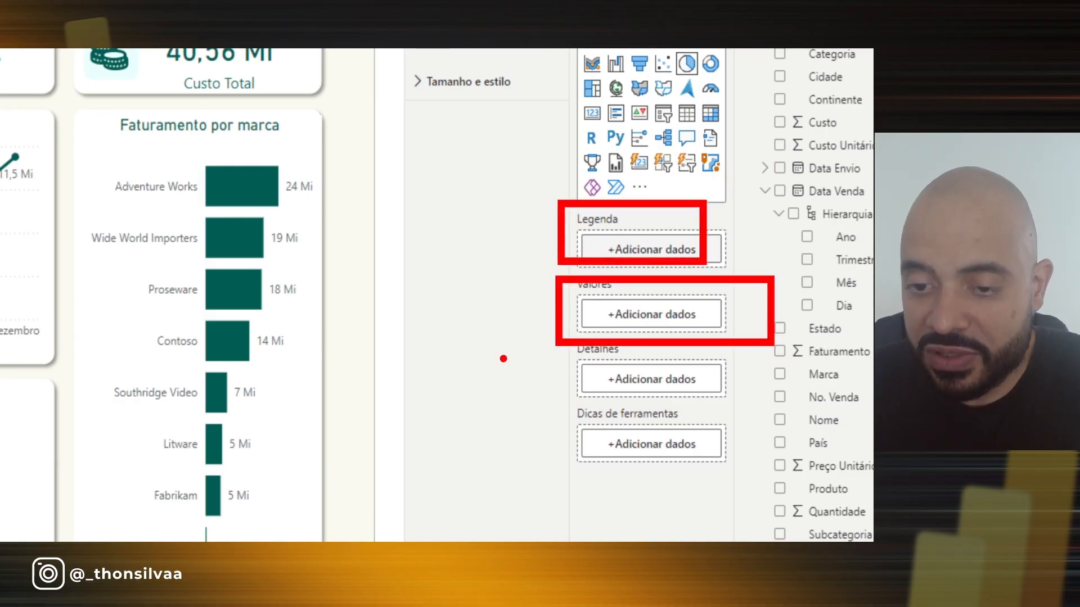
drag(495, 357, 574, 356)
drag(523, 434, 564, 433)
drag(600, 366, 697, 475)
drag(669, 388, 502, 469)
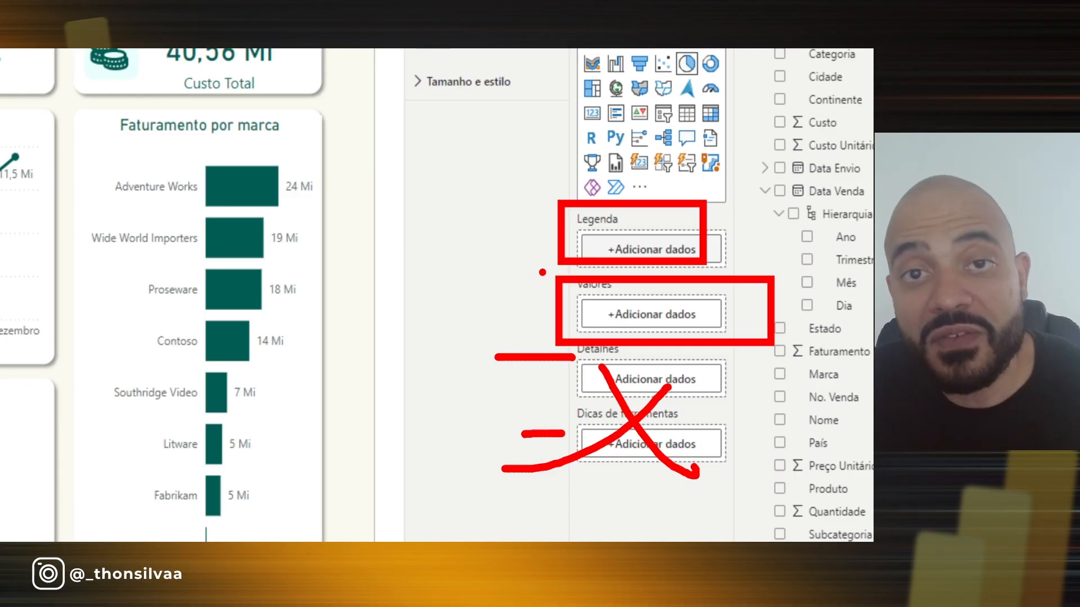
key(Escape)
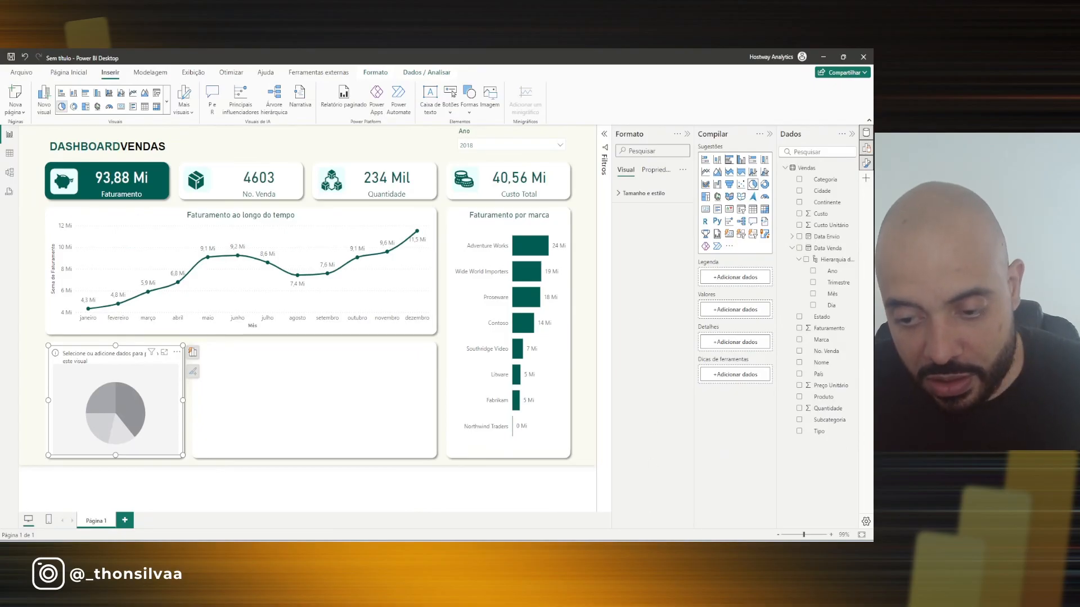
Recheck the business question in Excalidraw and assign Faturamento to the pie chart's values and Tipo to its legend
key(alt+Tab)
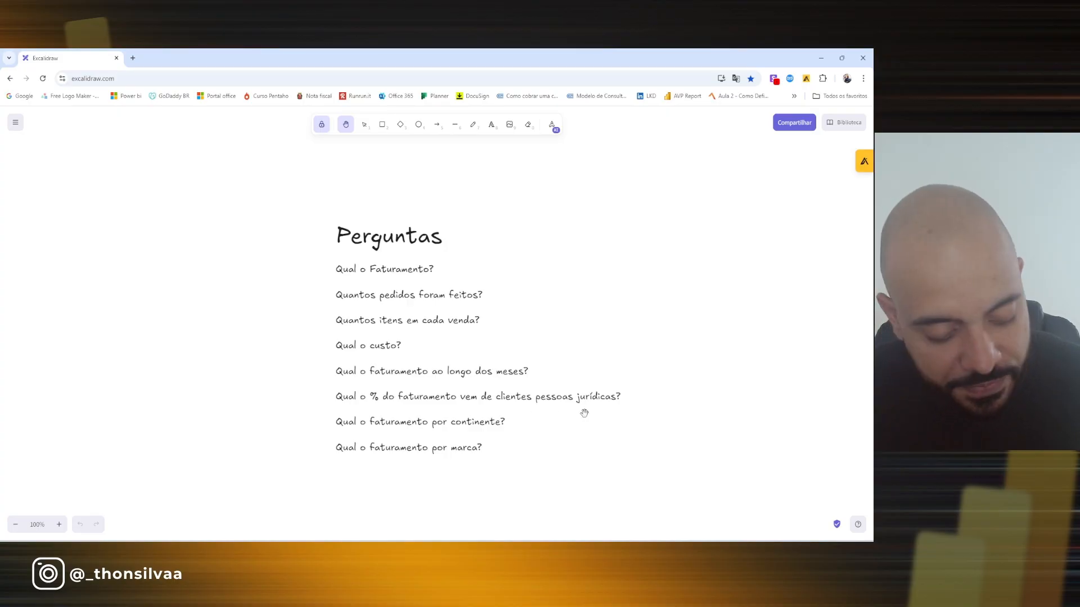
key(alt+Tab)
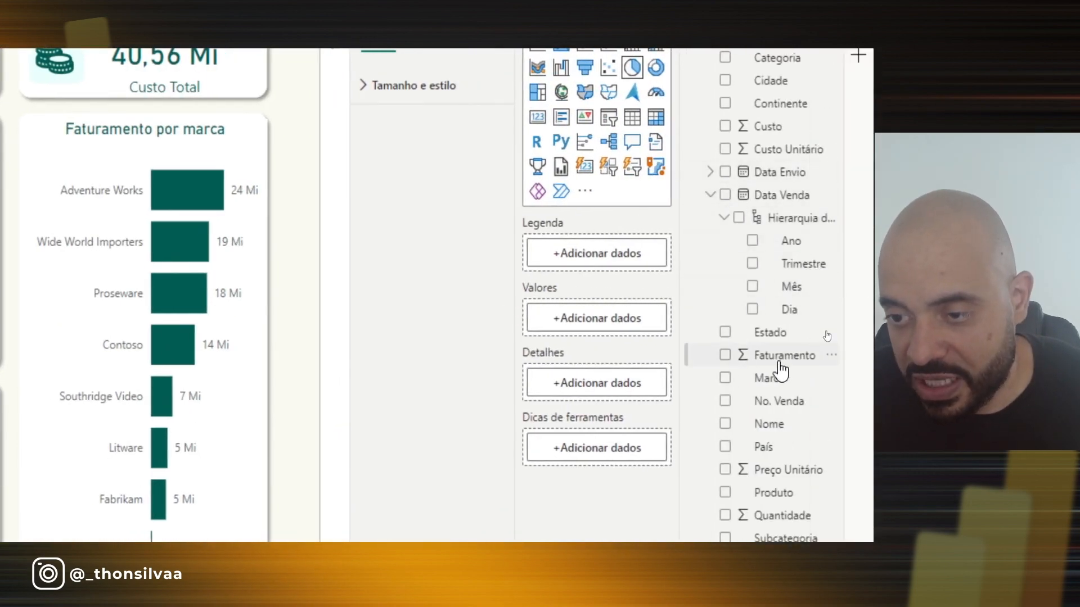
drag(775, 357, 602, 318)
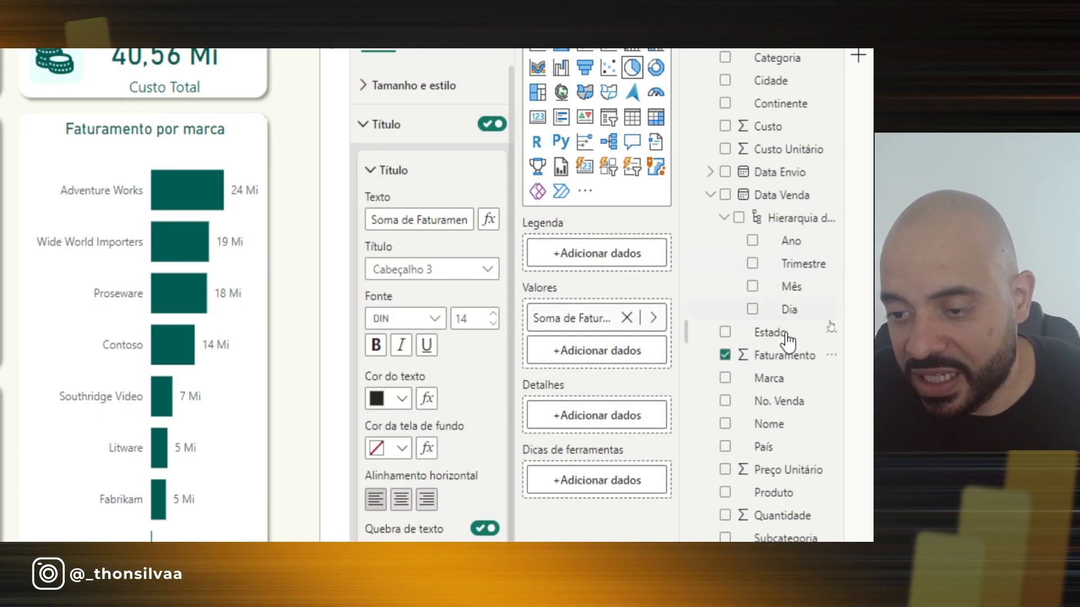
drag(783, 512, 602, 195)
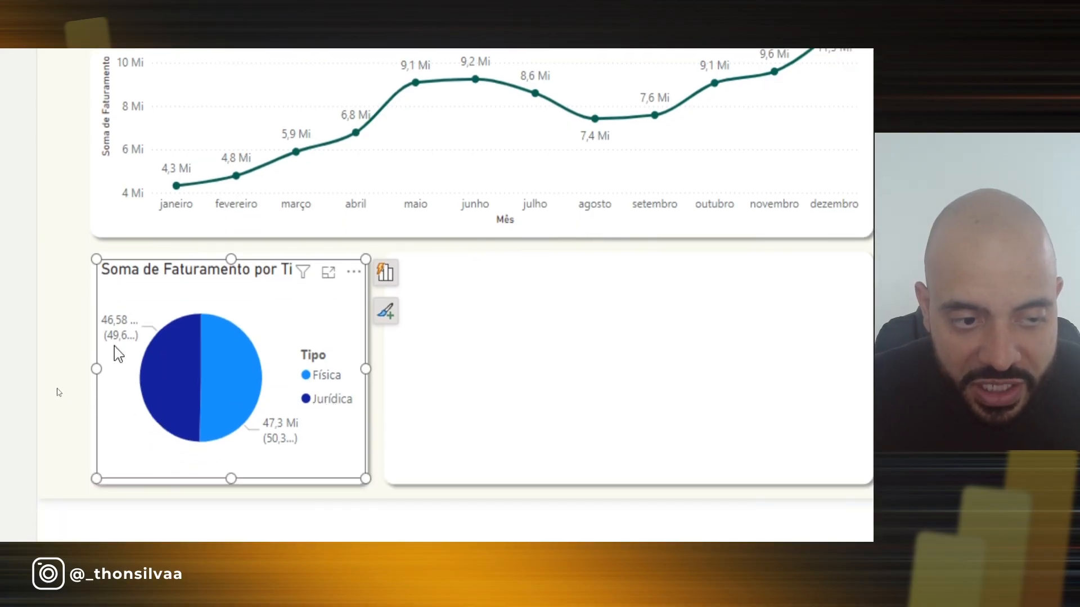
Examine the Jurídica slice's share of revenue in the pie chart
mouse_move(169, 346)
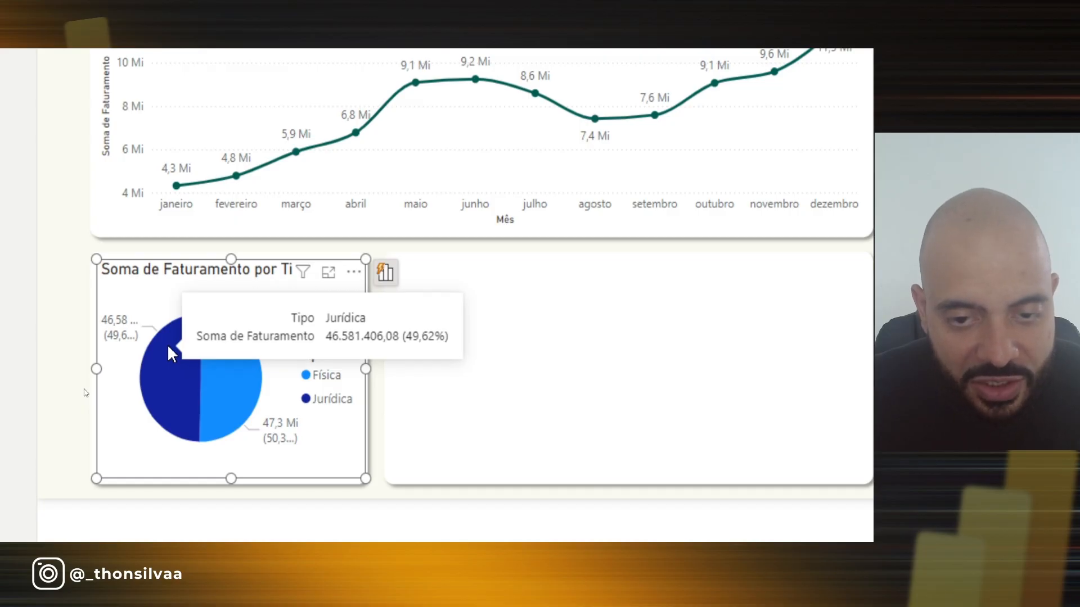
key(ctrl+2)
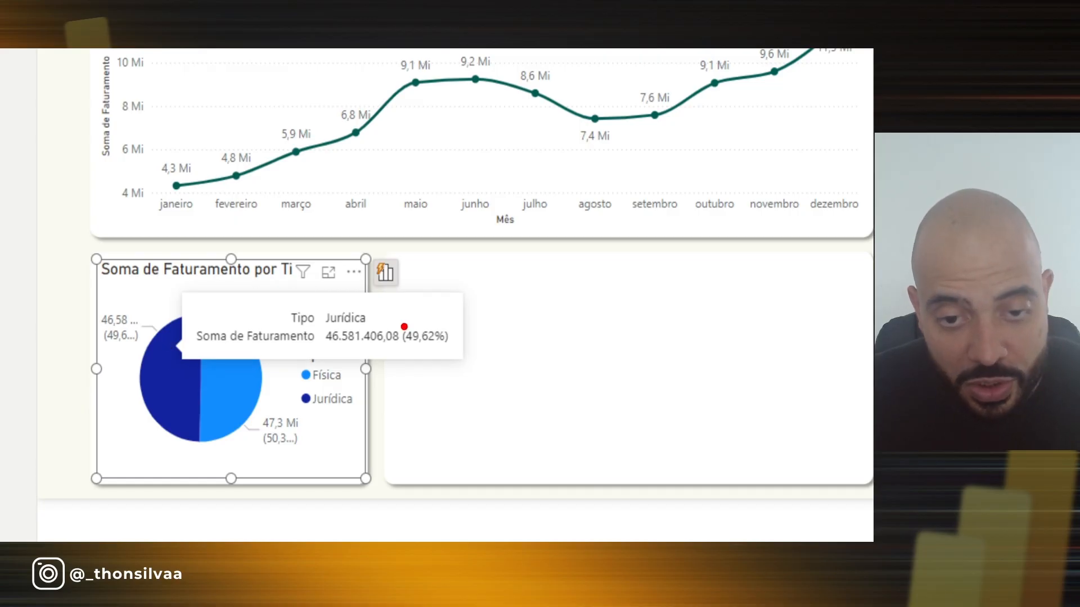
drag(390, 320, 460, 353)
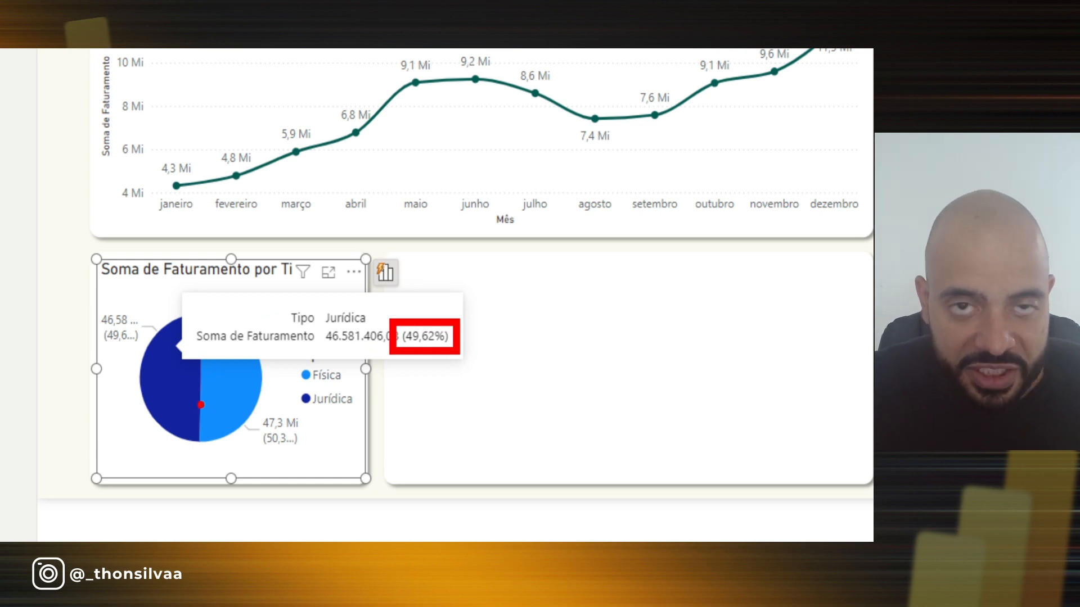
key(Escape)
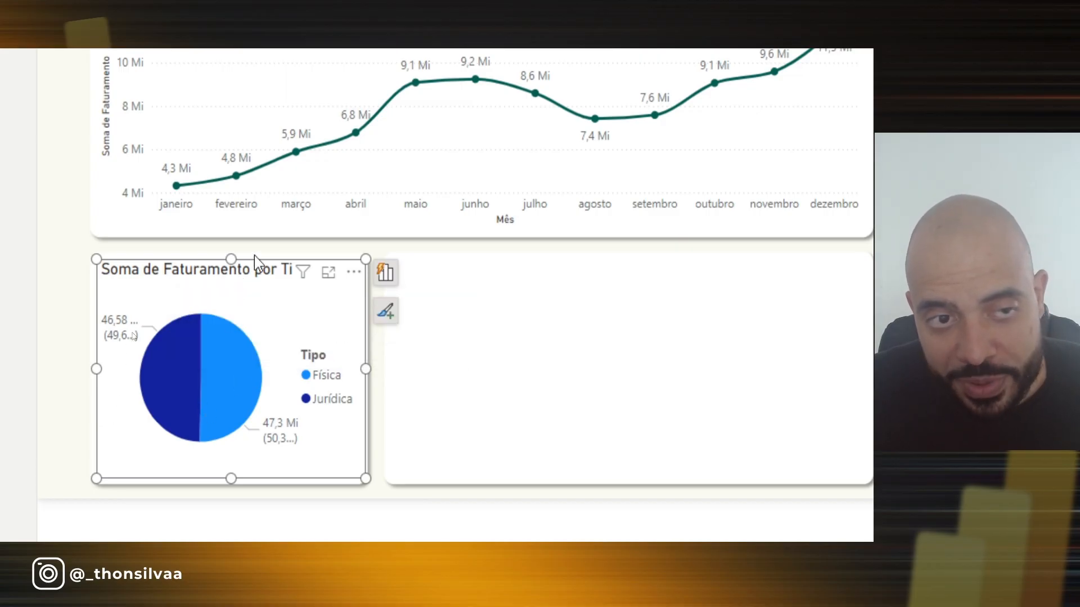
scroll(254, 255, up, 3)
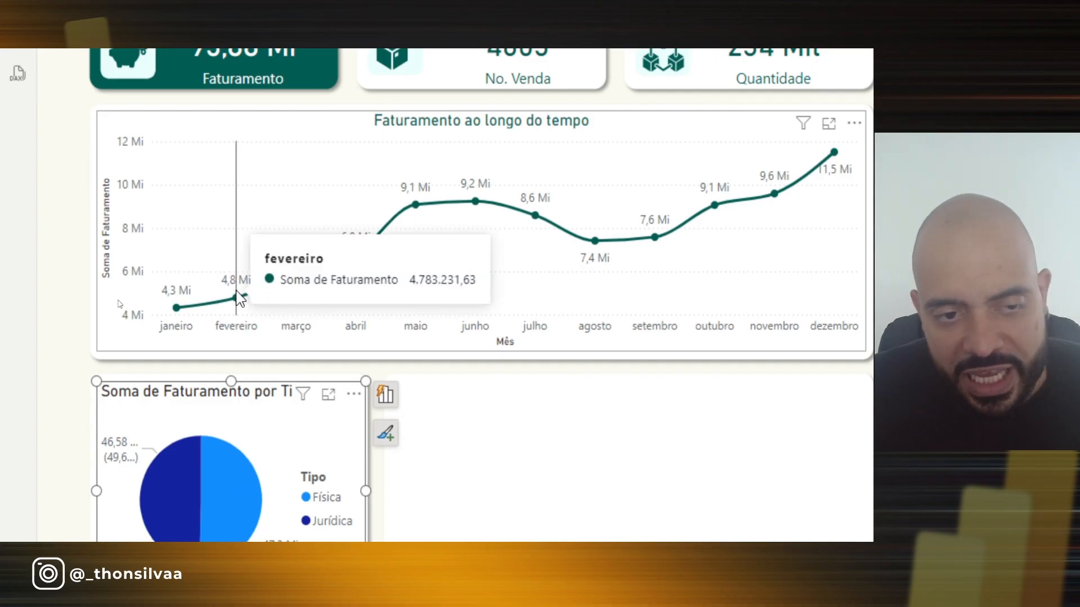
mouse_move(197, 447)
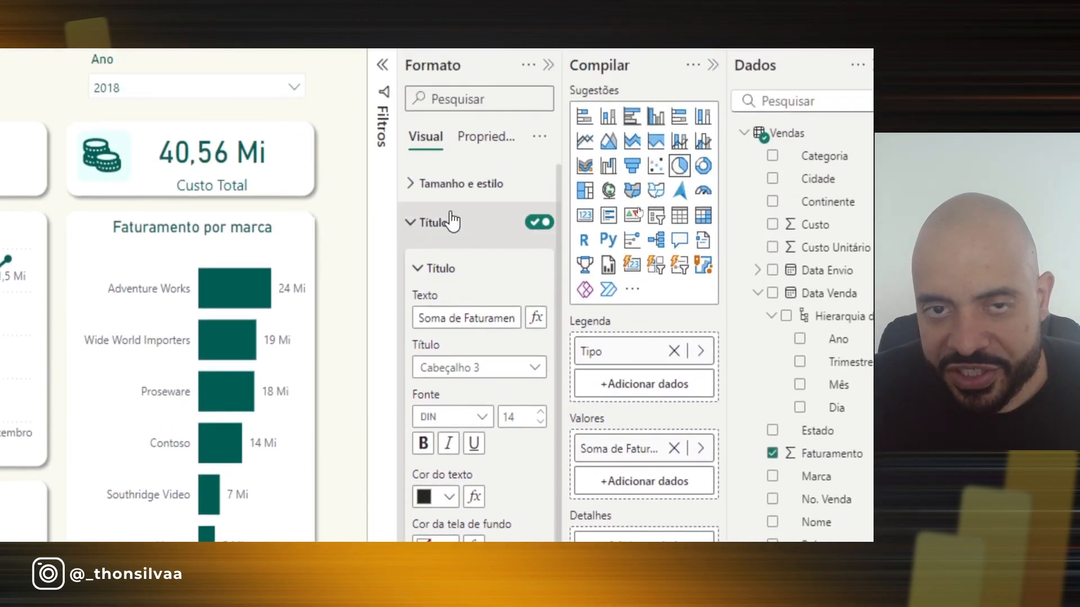
Set the colour of the pie chart's Jurídica slice to the recently used dark green
click(447, 51)
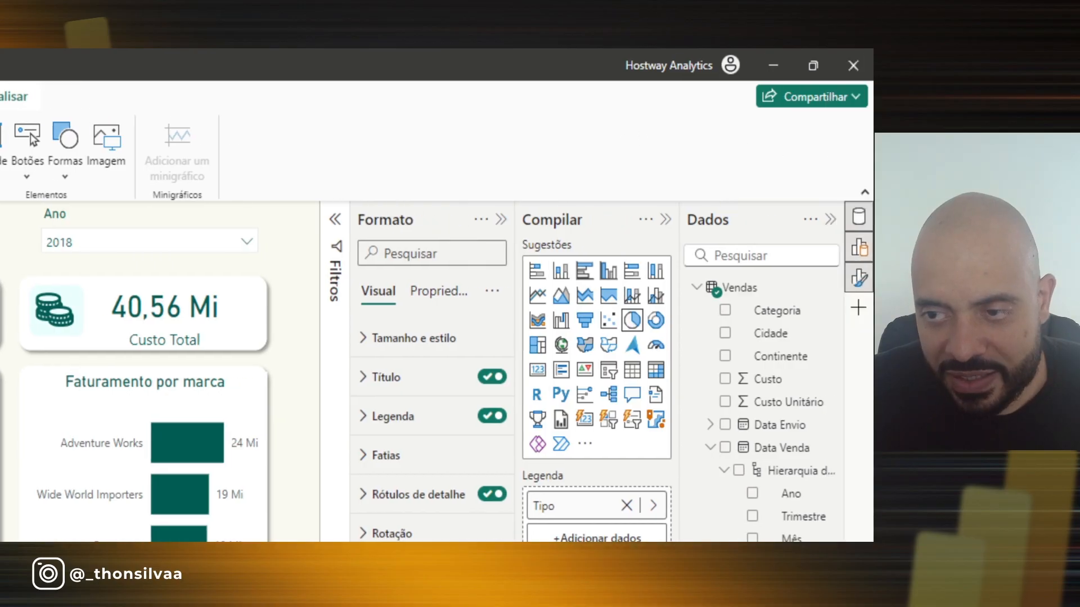
click(861, 283)
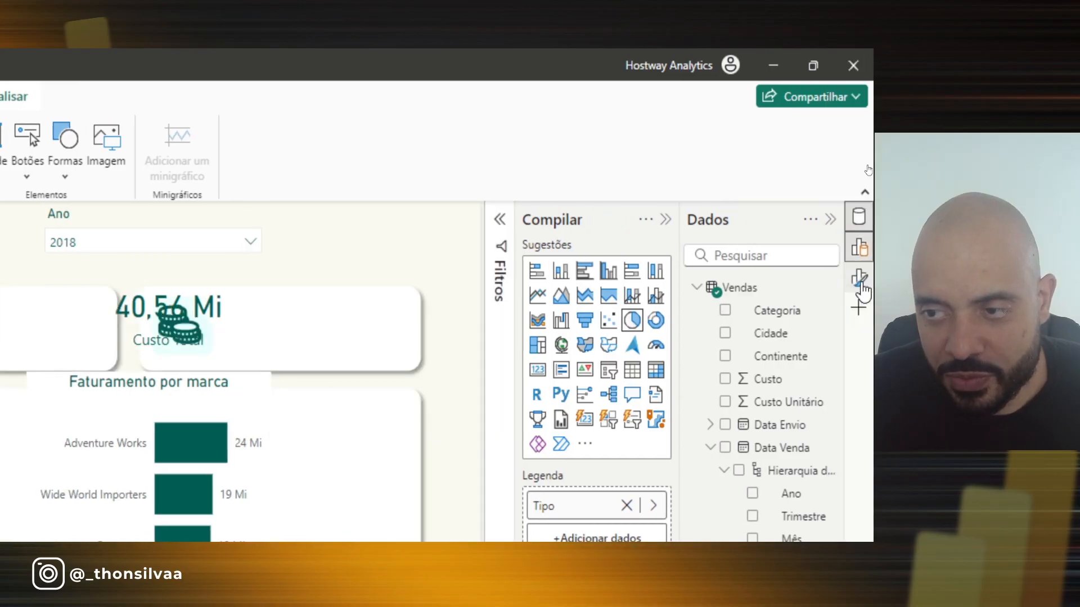
click(861, 283)
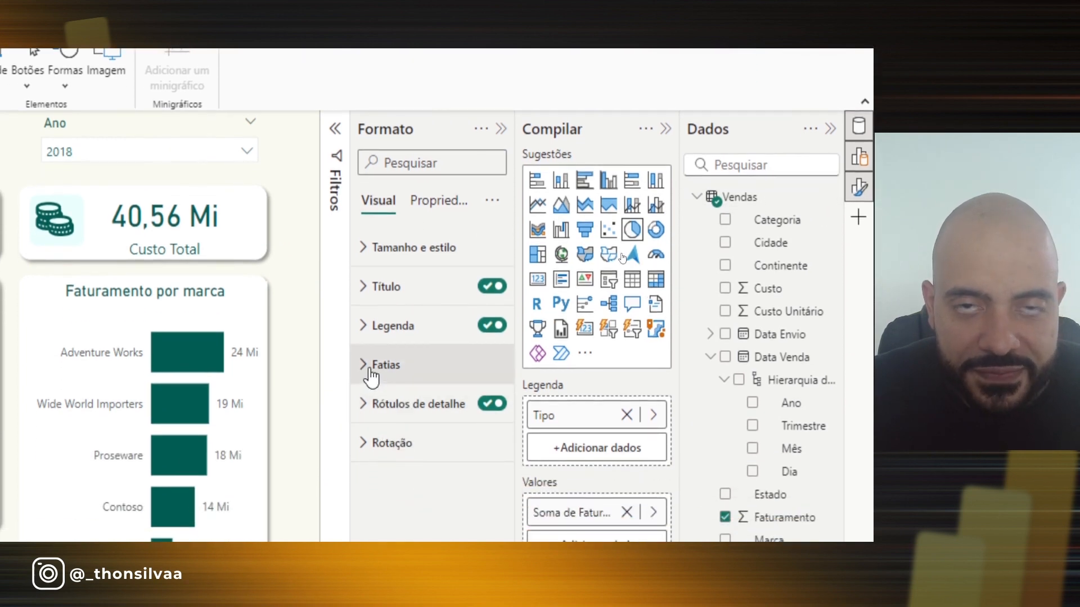
click(371, 366)
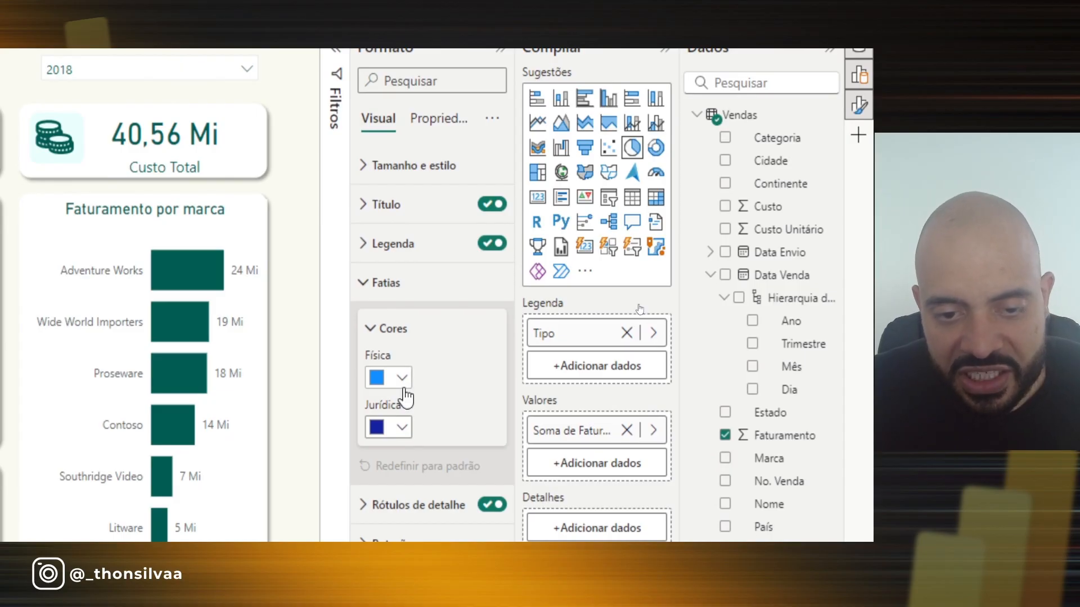
click(404, 426)
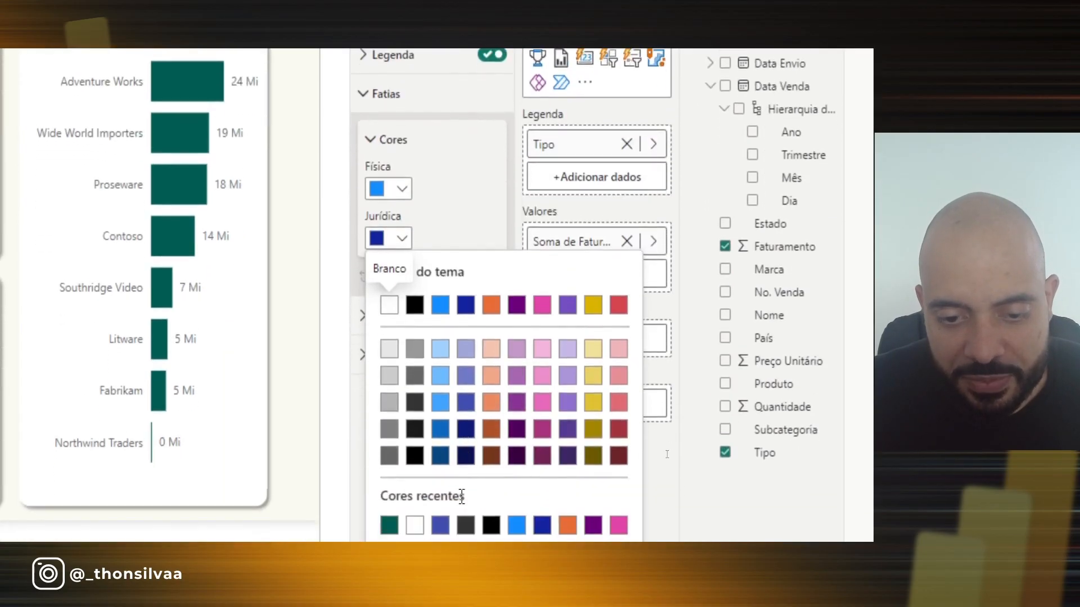
click(389, 525)
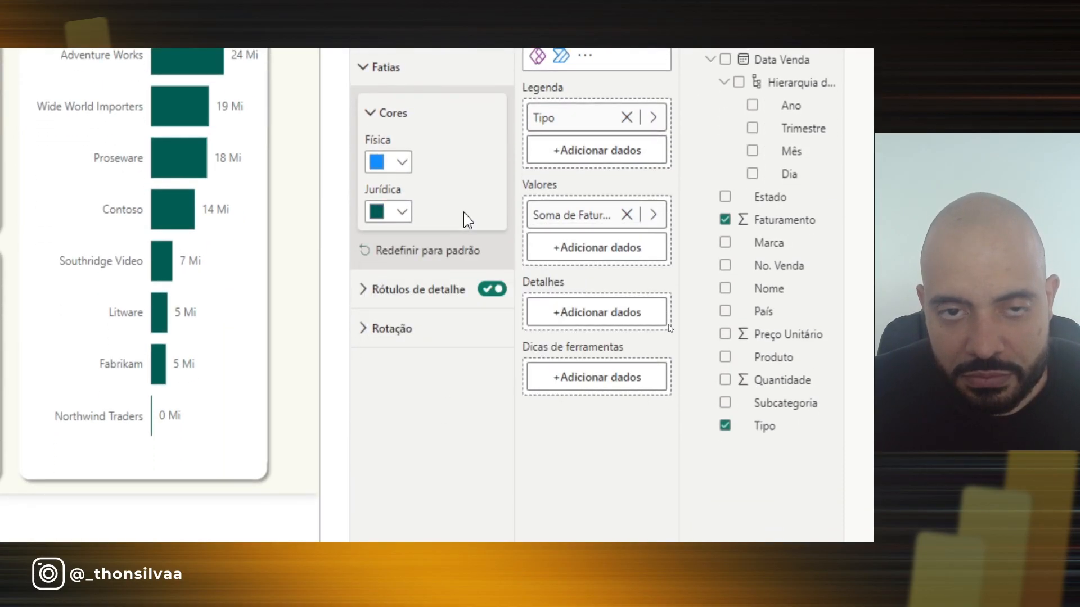
Set the colour of the pie chart's Física slice to the custom bright turquoise #00FBE4
click(403, 163)
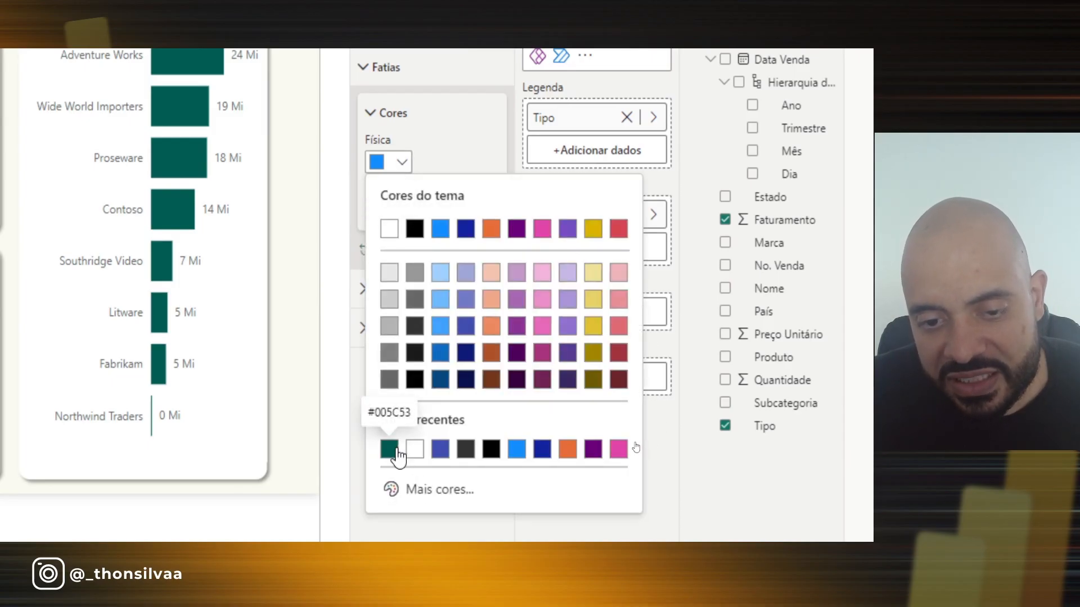
click(397, 451)
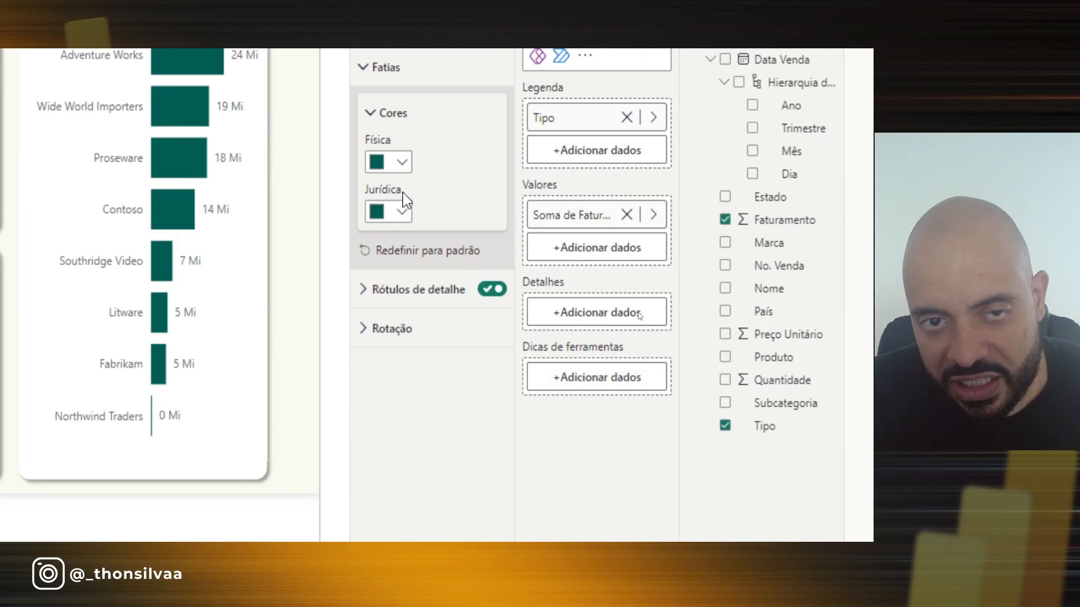
click(404, 167)
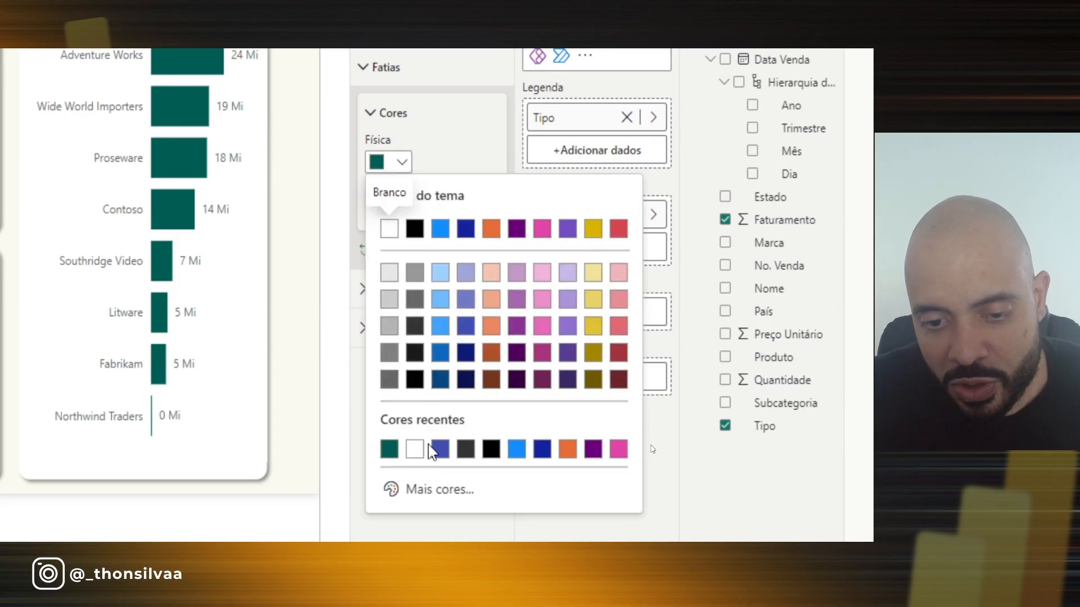
click(415, 498)
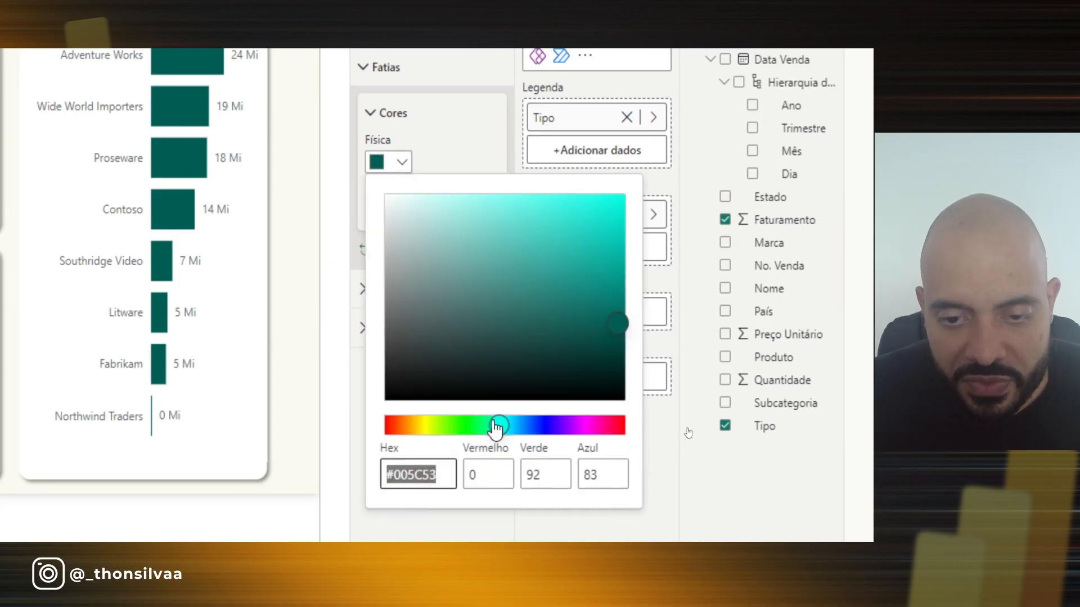
drag(624, 330, 630, 206)
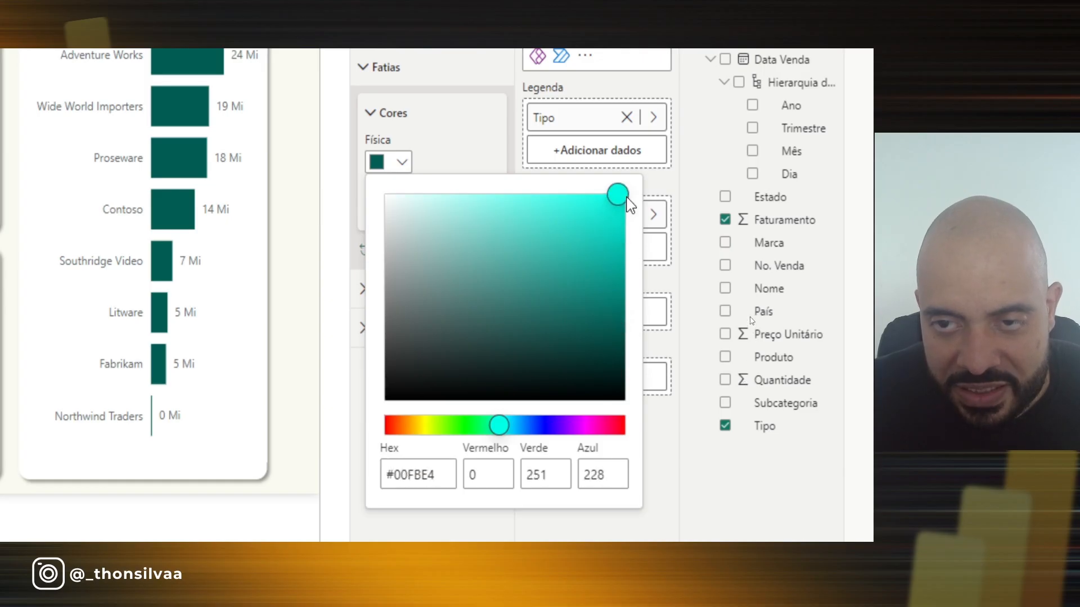
click(336, 277)
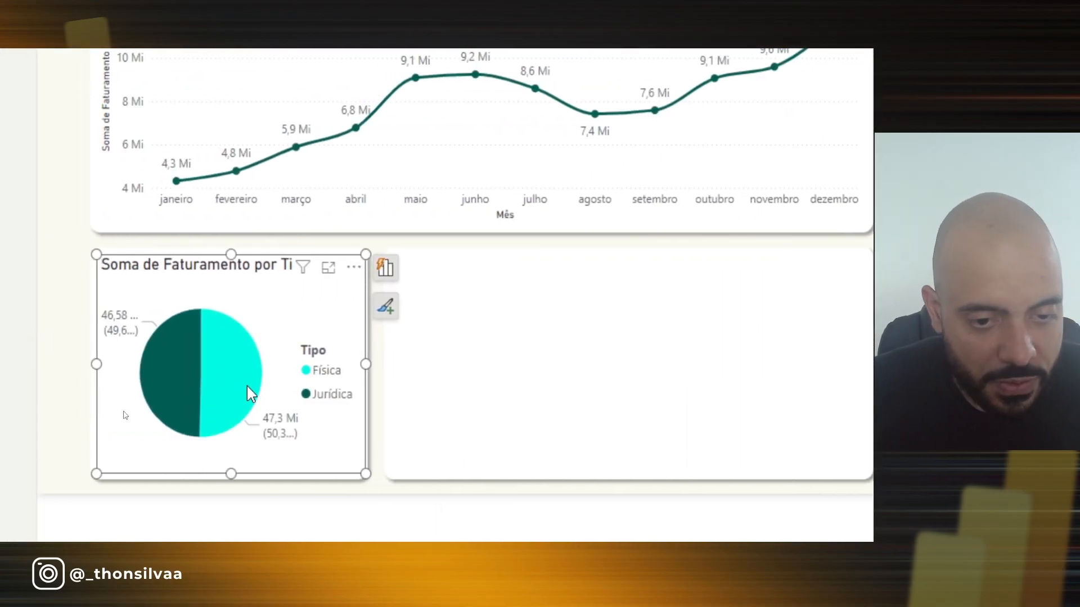
Examine the pie chart's slice colours, Tipo legend and detail labels to judge whether the legend is needed
mouse_move(304, 281)
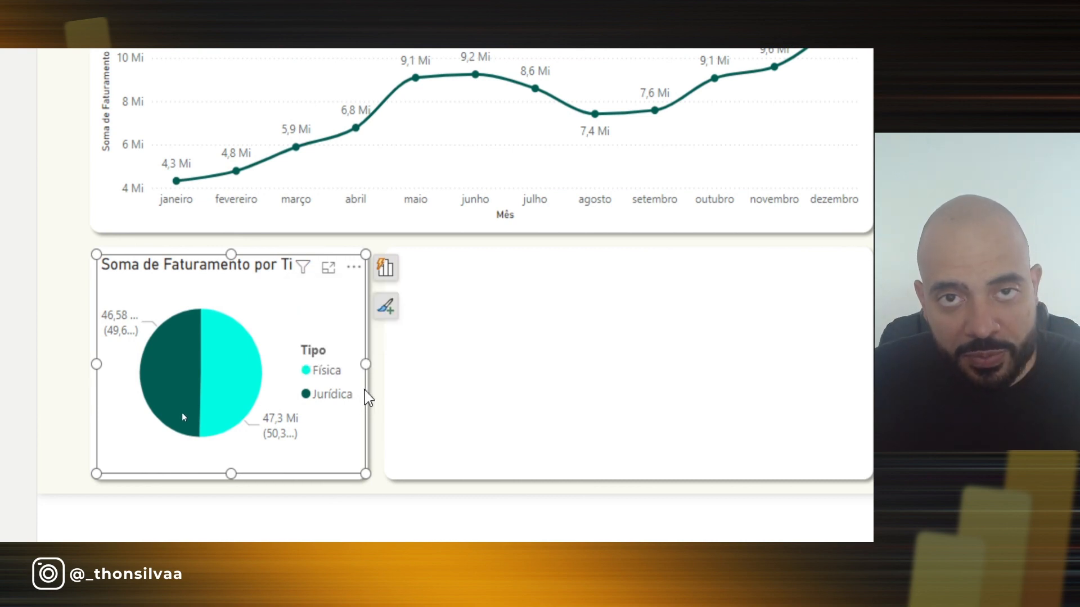
mouse_move(220, 330)
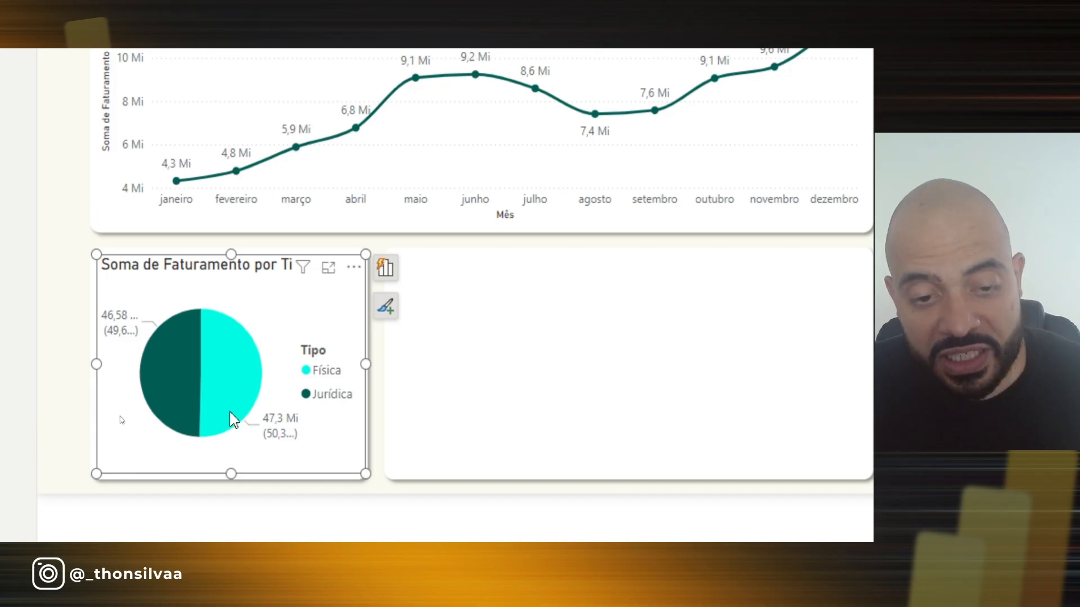
drag(268, 335, 365, 411)
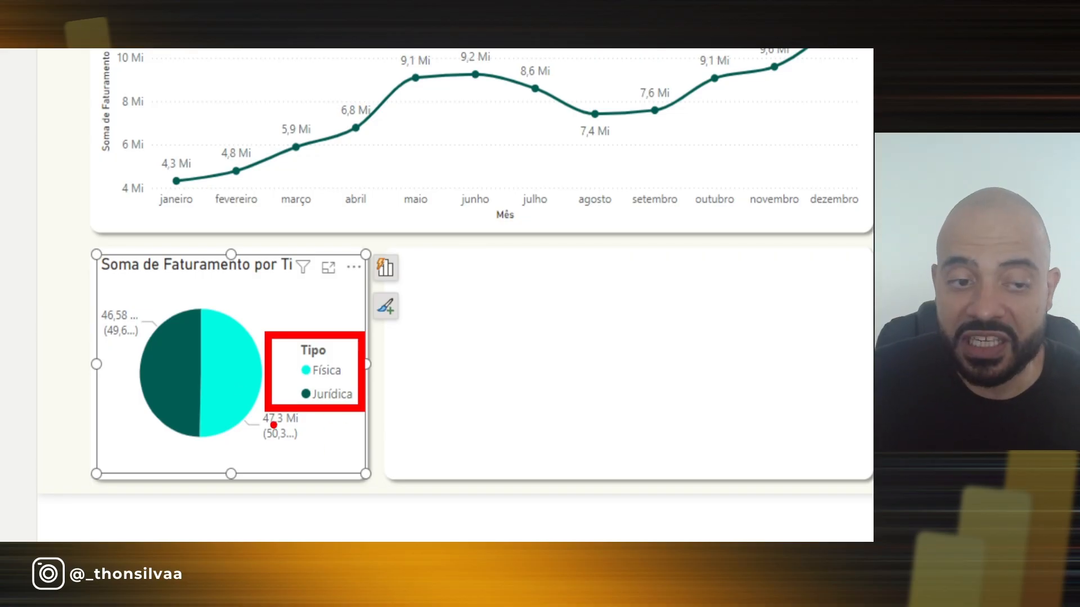
drag(201, 347, 206, 317)
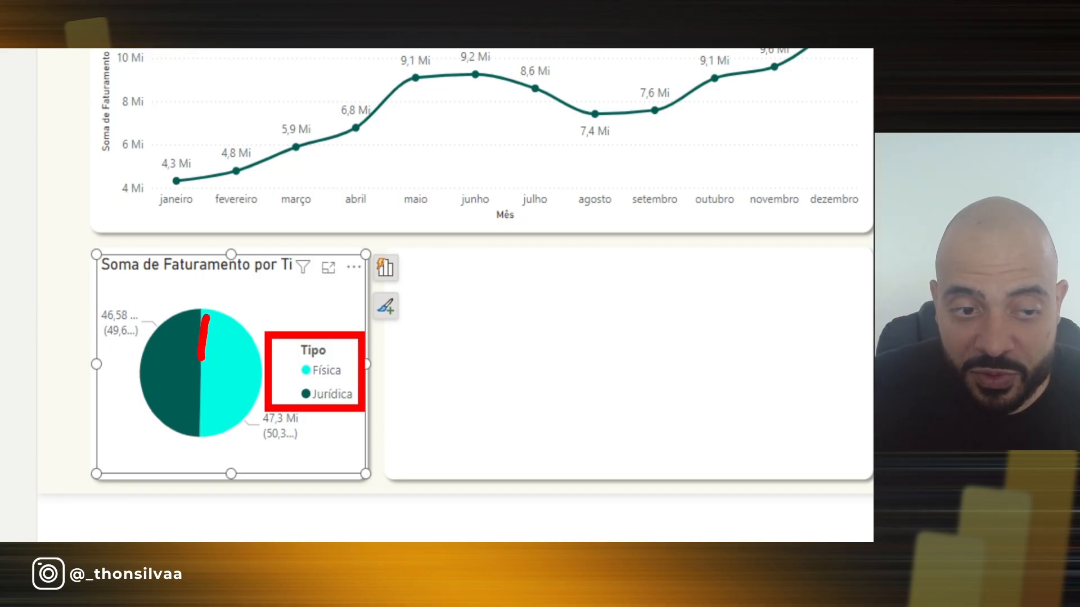
drag(202, 356, 224, 322)
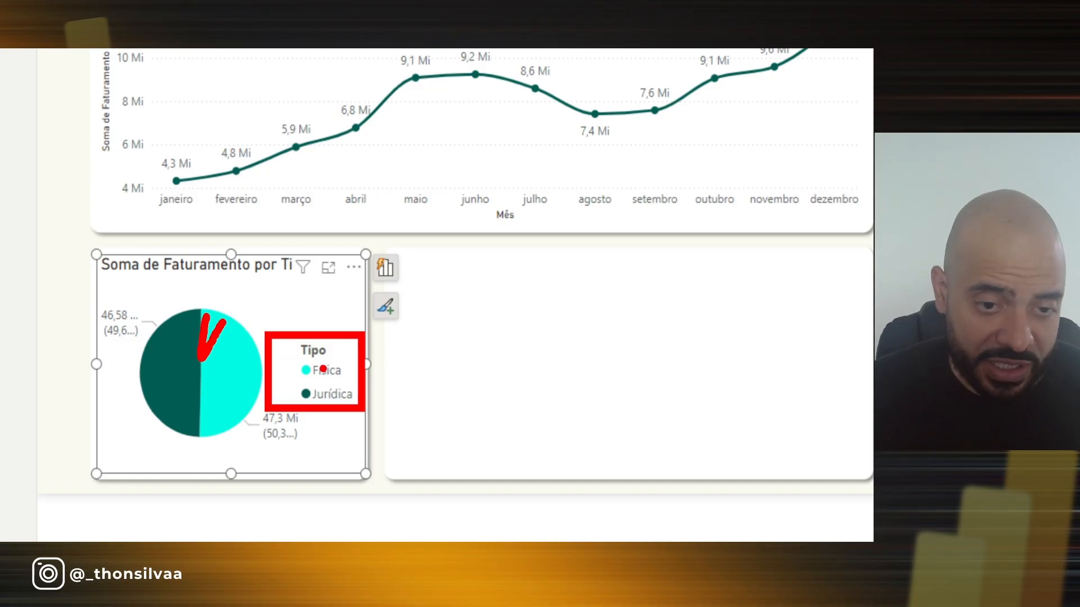
key(Escape)
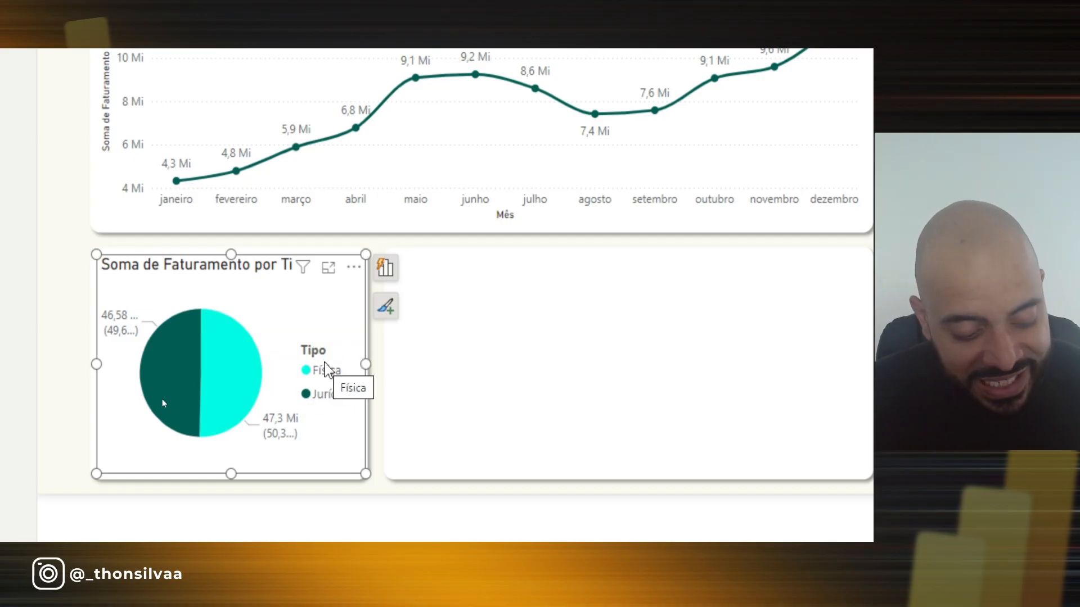
key(ctrl+2)
drag(287, 332, 358, 410)
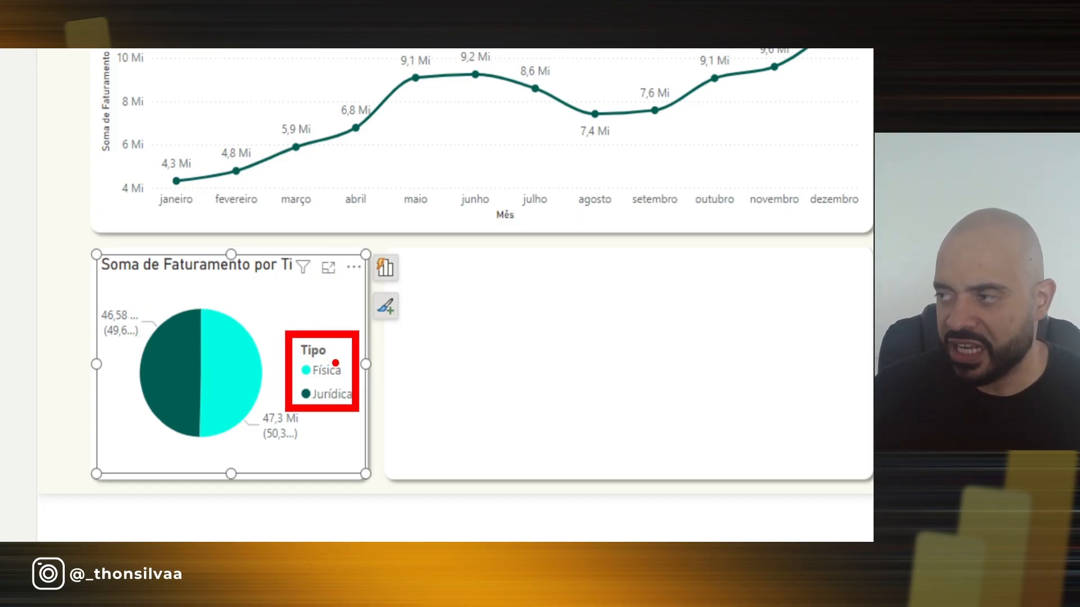
mouse_move(303, 342)
mouse_down()
mouse_move(325, 392)
mouse_move(301, 384)
mouse_up()
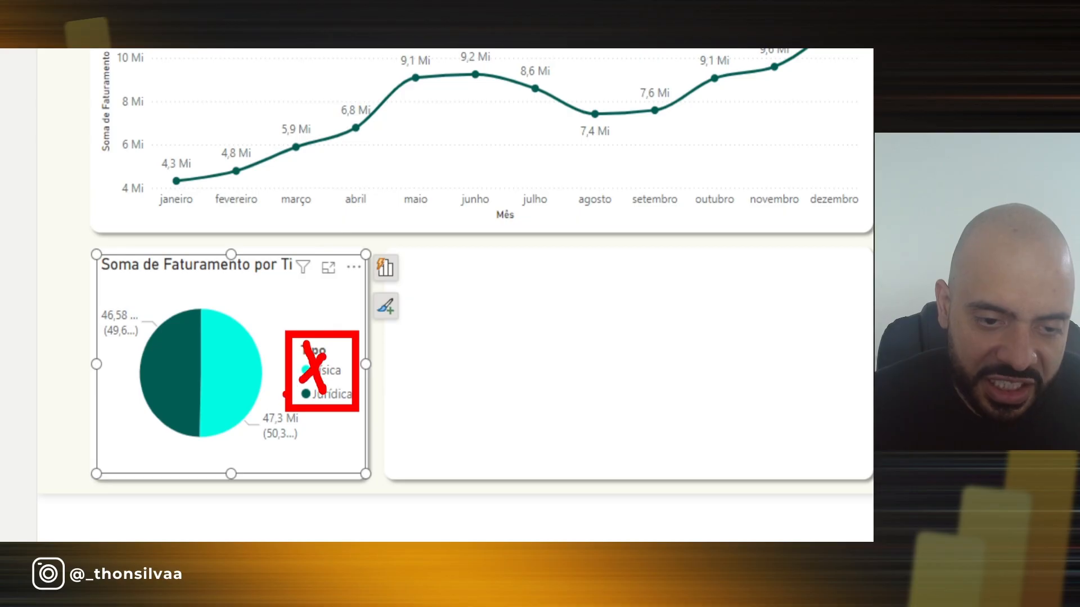
drag(114, 300, 135, 300)
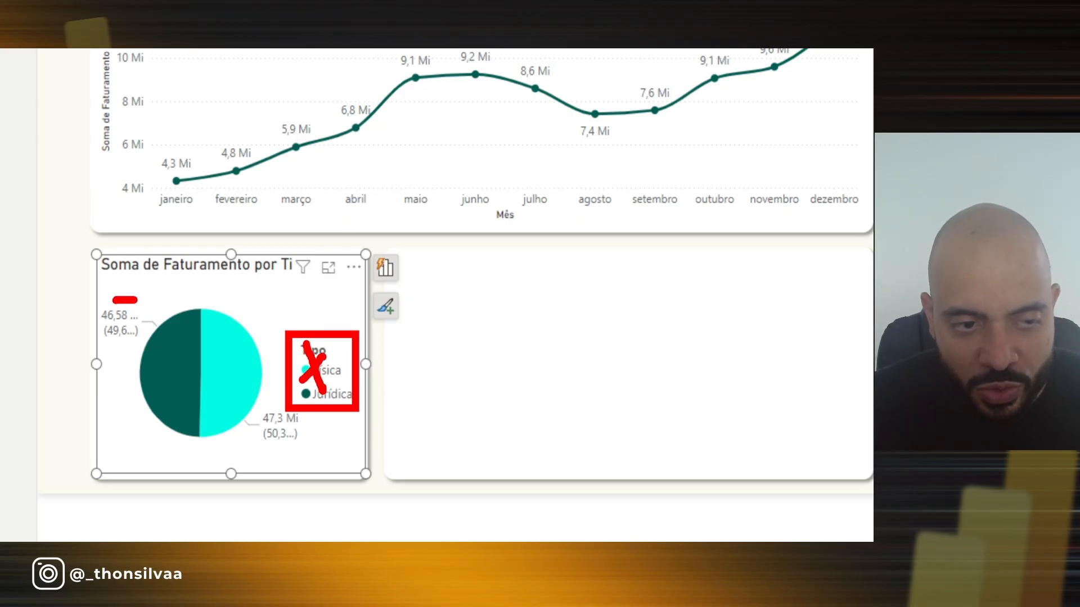
key(Escape)
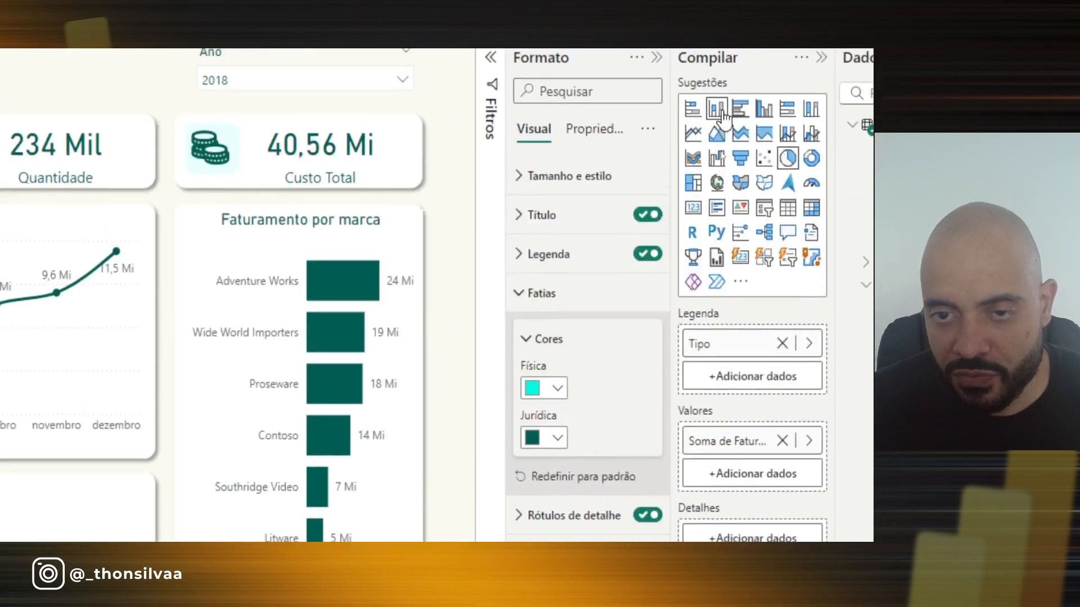
Turn off the pie chart's legend and set its detail label content to Categoria, percentual do total
click(644, 293)
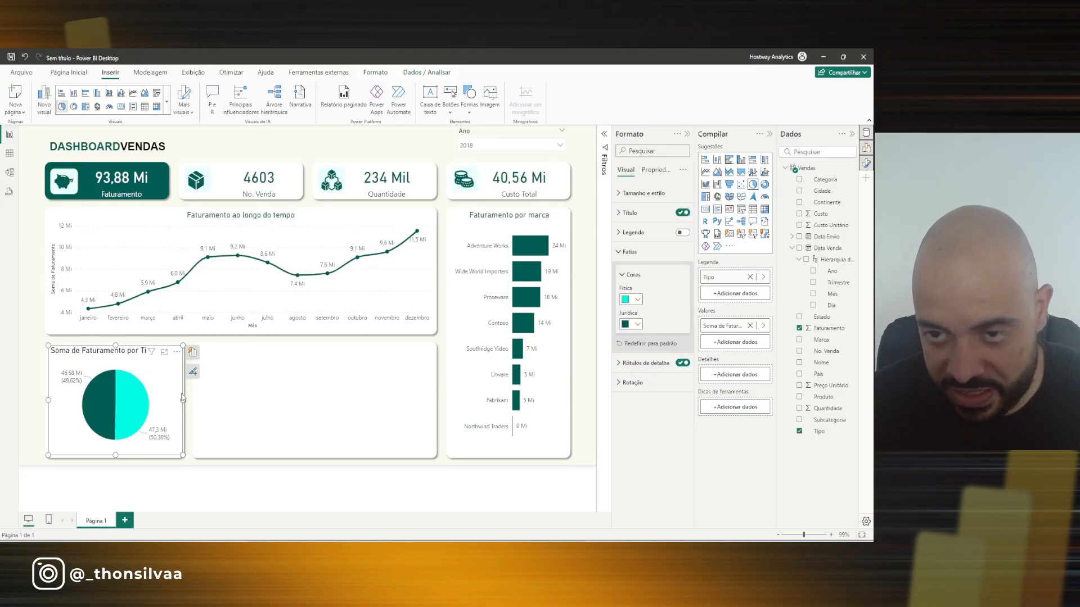
click(629, 252)
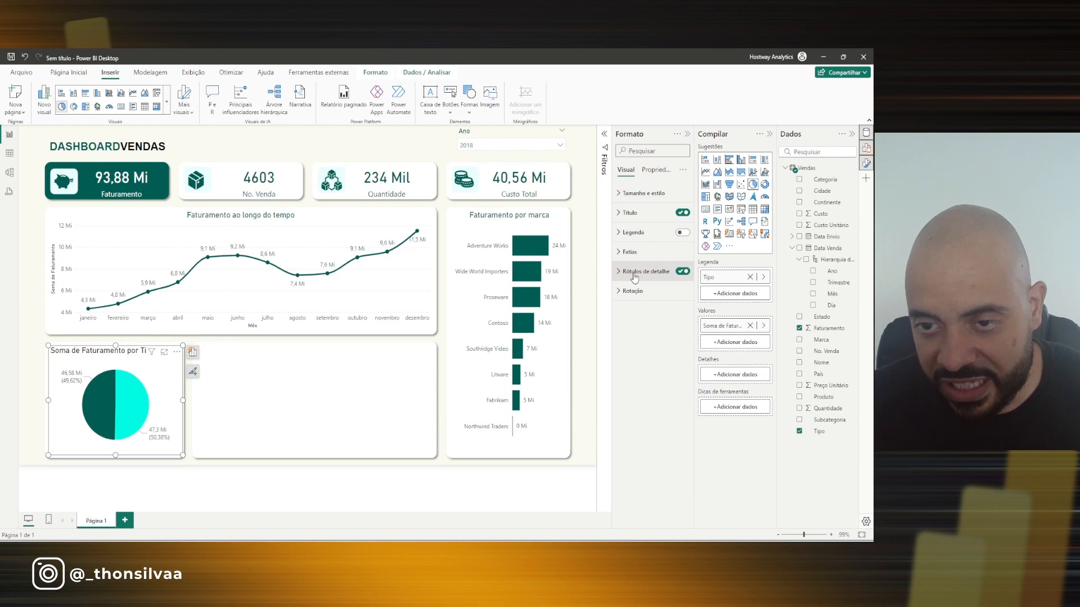
click(634, 272)
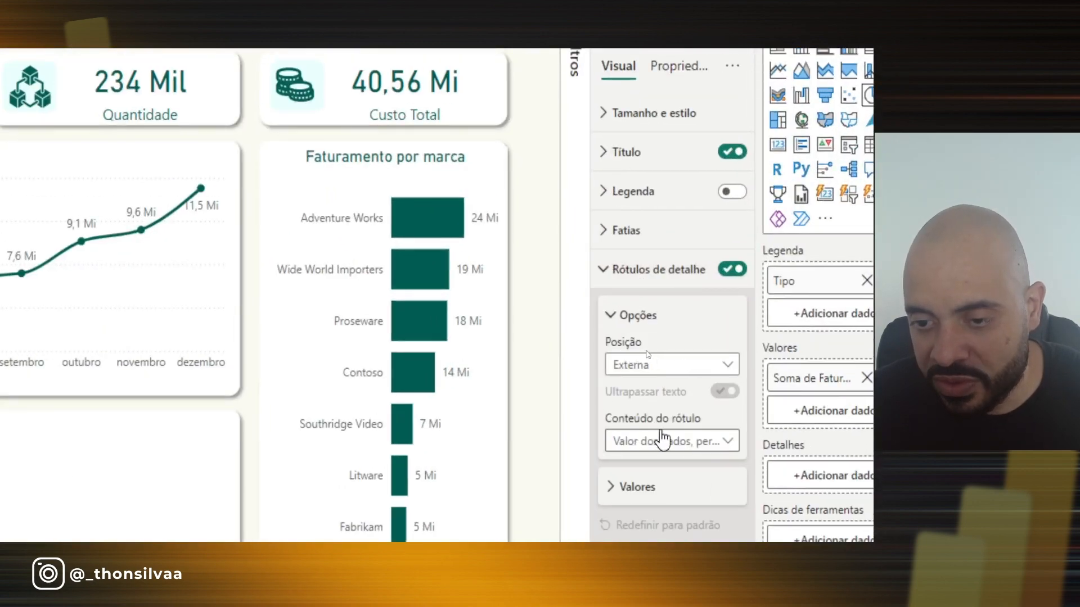
click(726, 442)
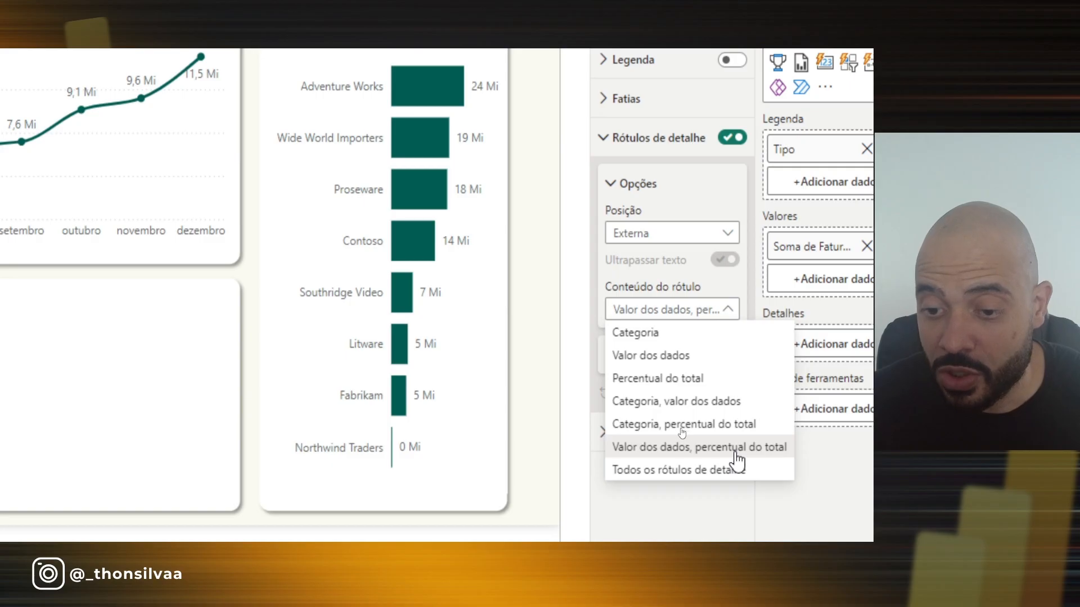
click(644, 425)
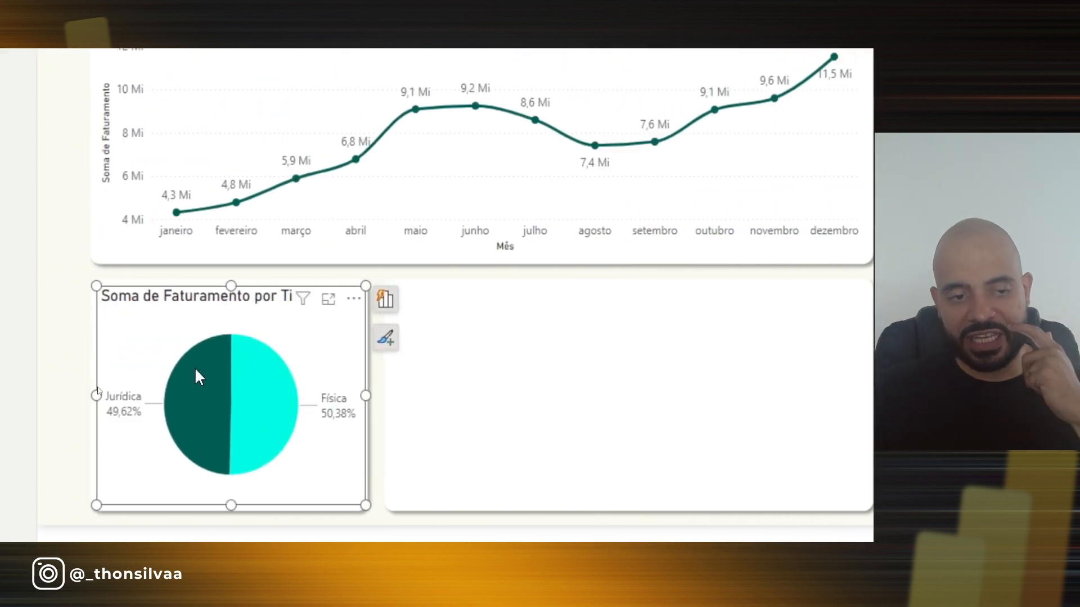
Examine the category and percentage labels of the Jurídica and Física slices in the pie chart
mouse_move(122, 373)
drag(137, 351, 128, 377)
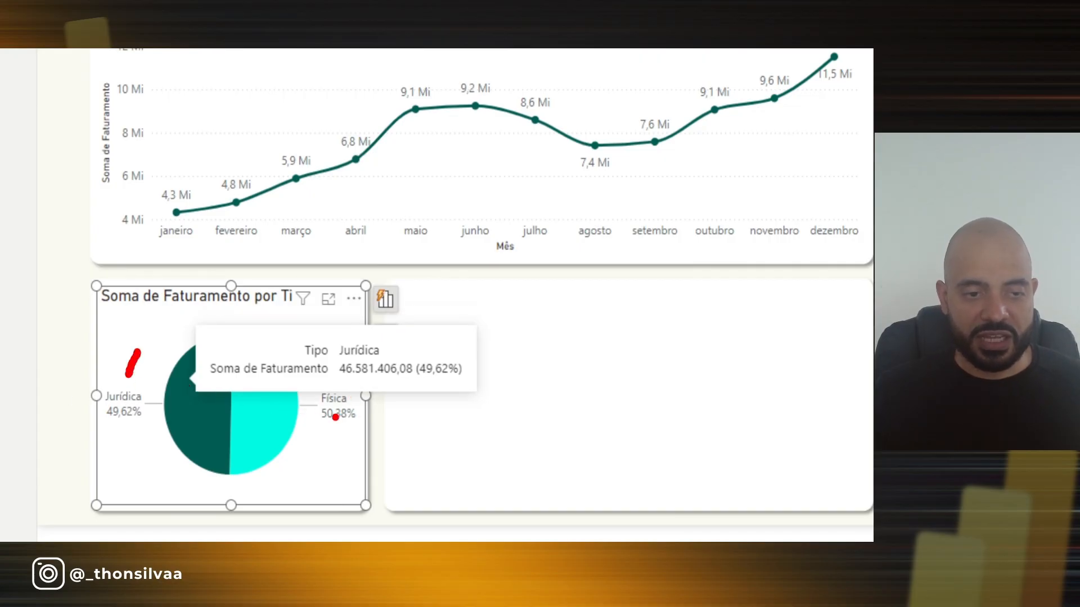
key(Escape)
mouse_move(285, 403)
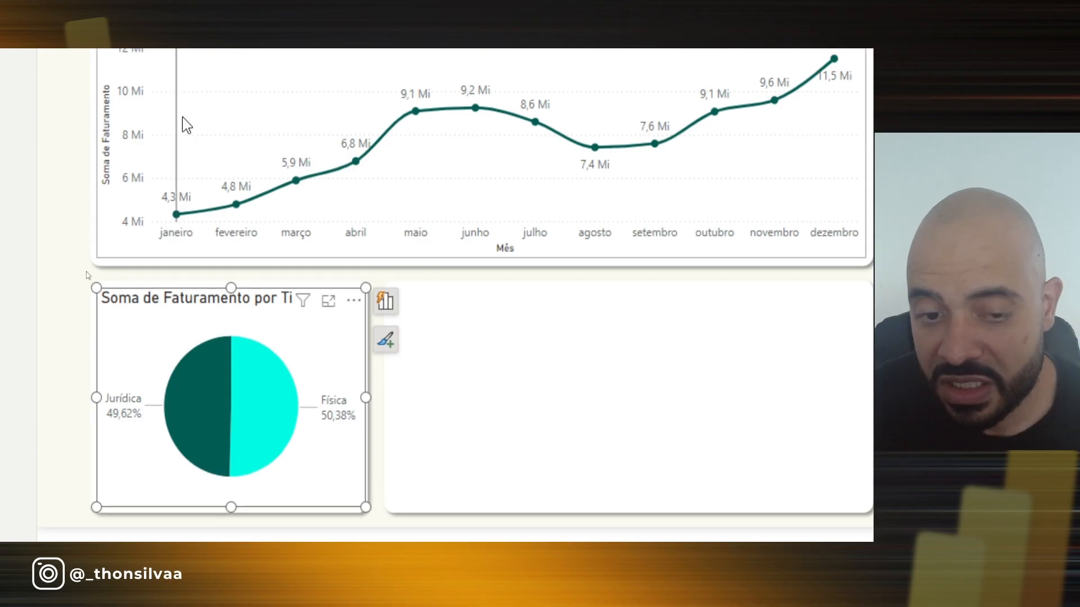
scroll(469, 444, down, 1)
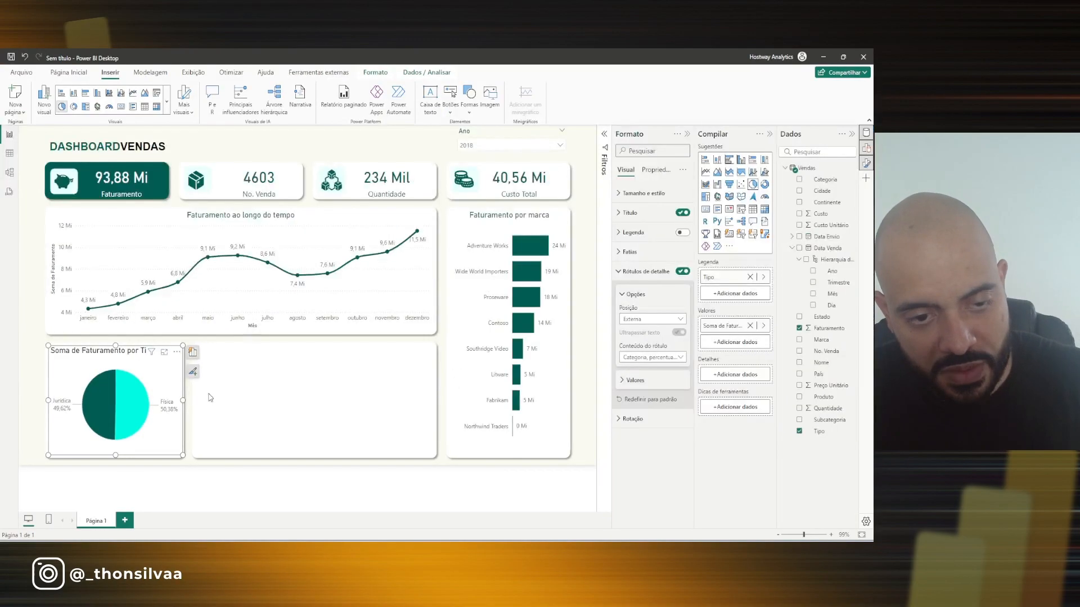
Check the remaining business questions in Excalidraw and return to the untitled report in Power BI Desktop
key(Tab)
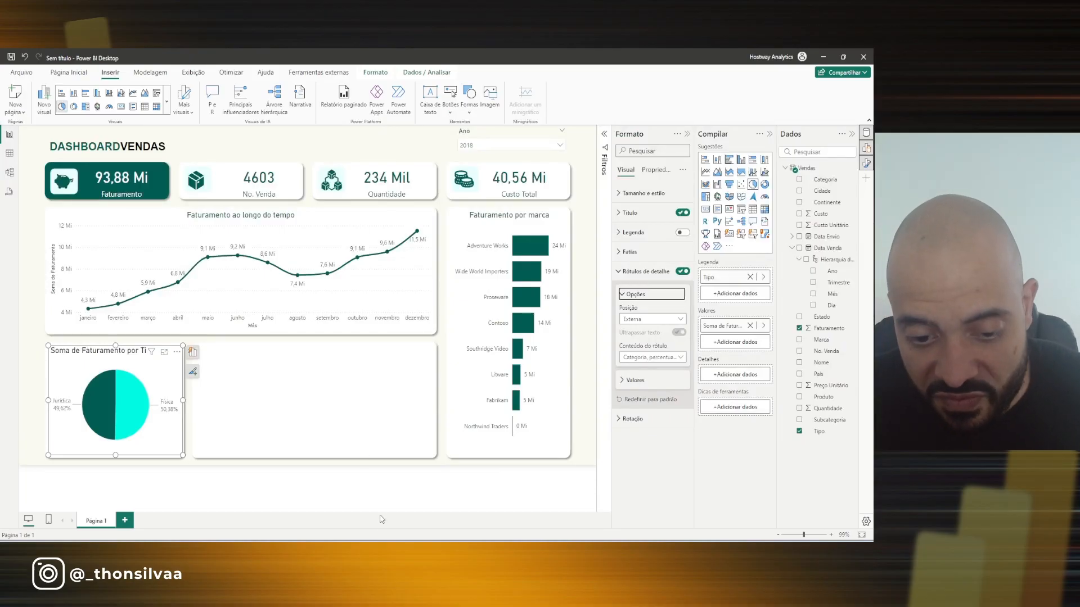
key(alt+Tab)
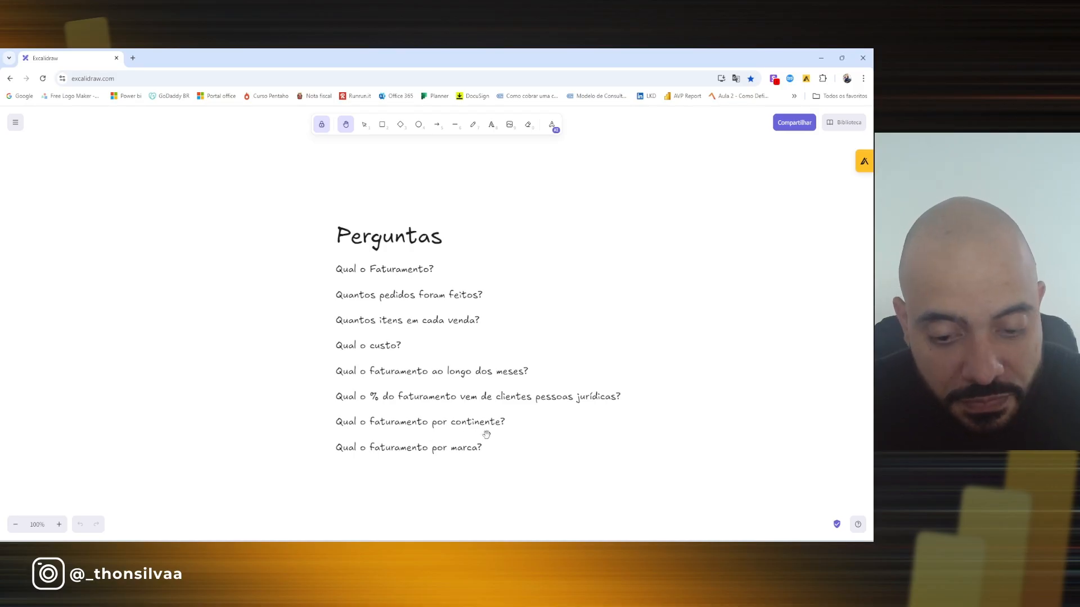
click(518, 549)
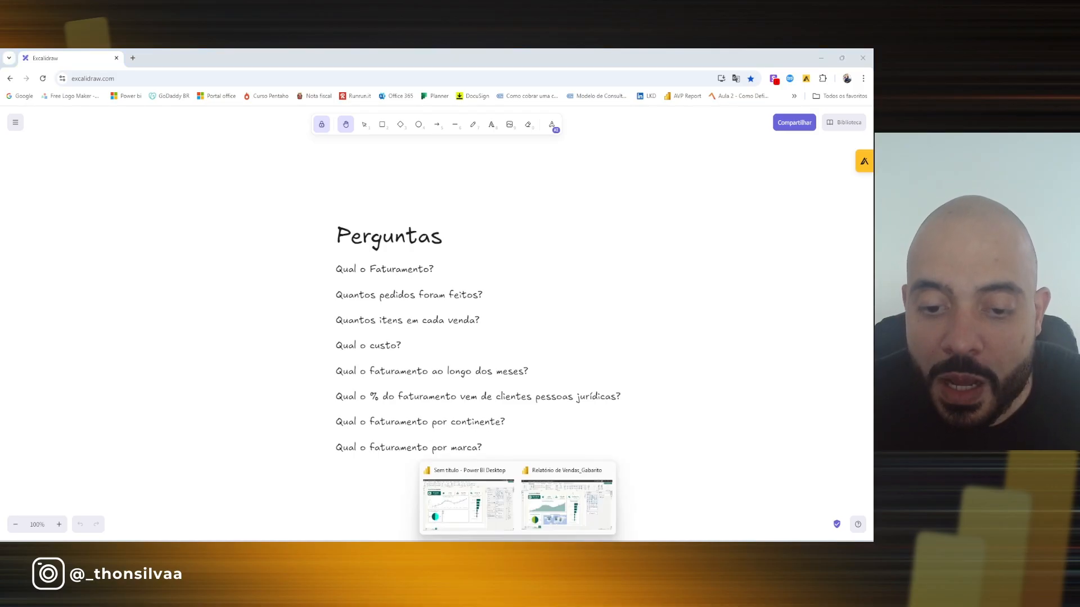
click(462, 525)
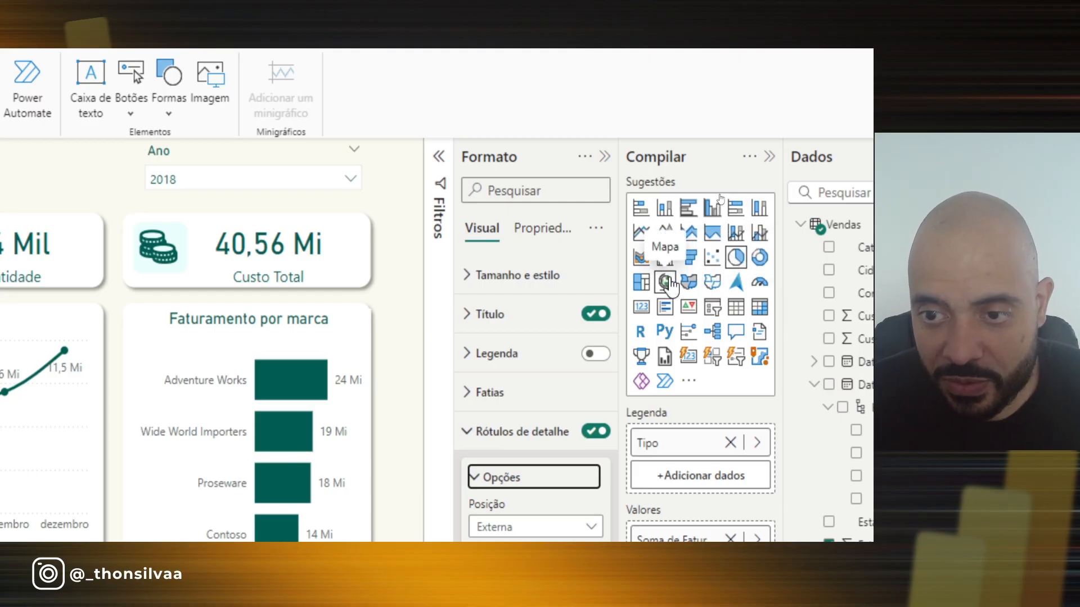
click(666, 282)
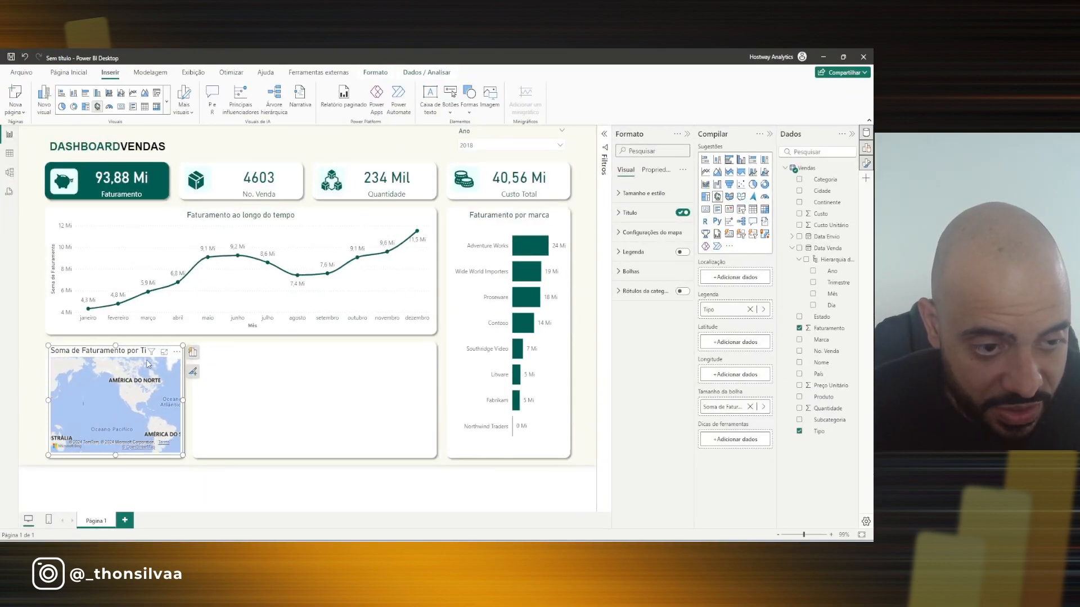
drag(158, 357, 258, 358)
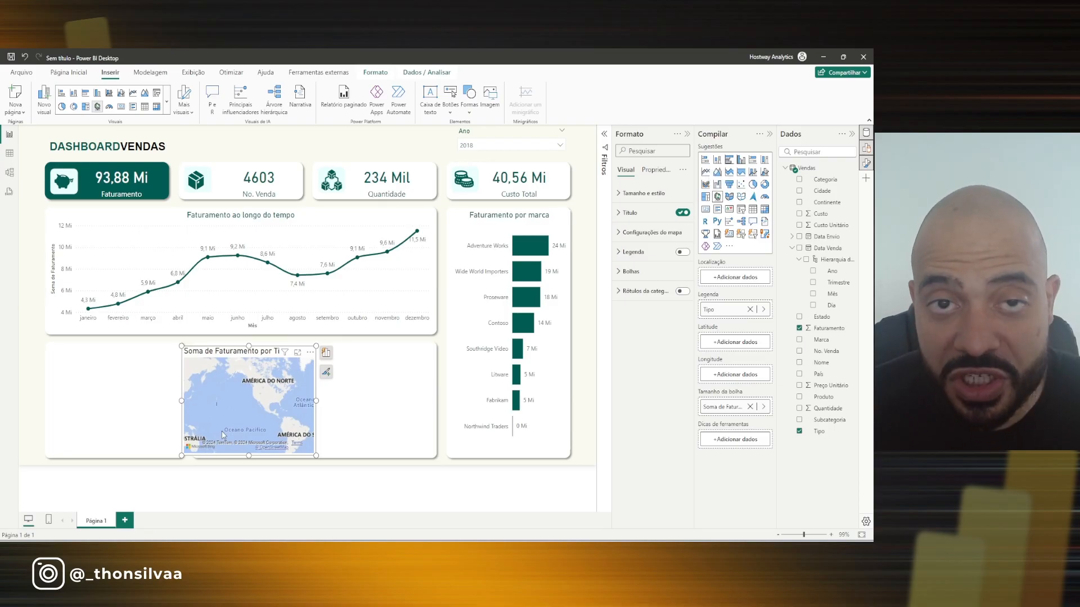
click(752, 184)
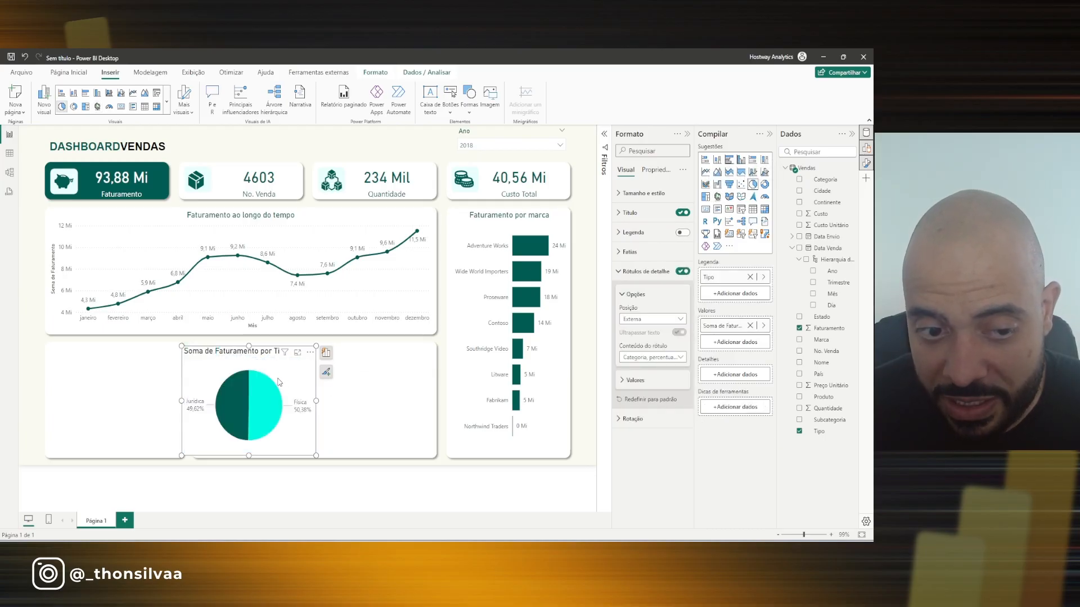
drag(279, 375, 142, 377)
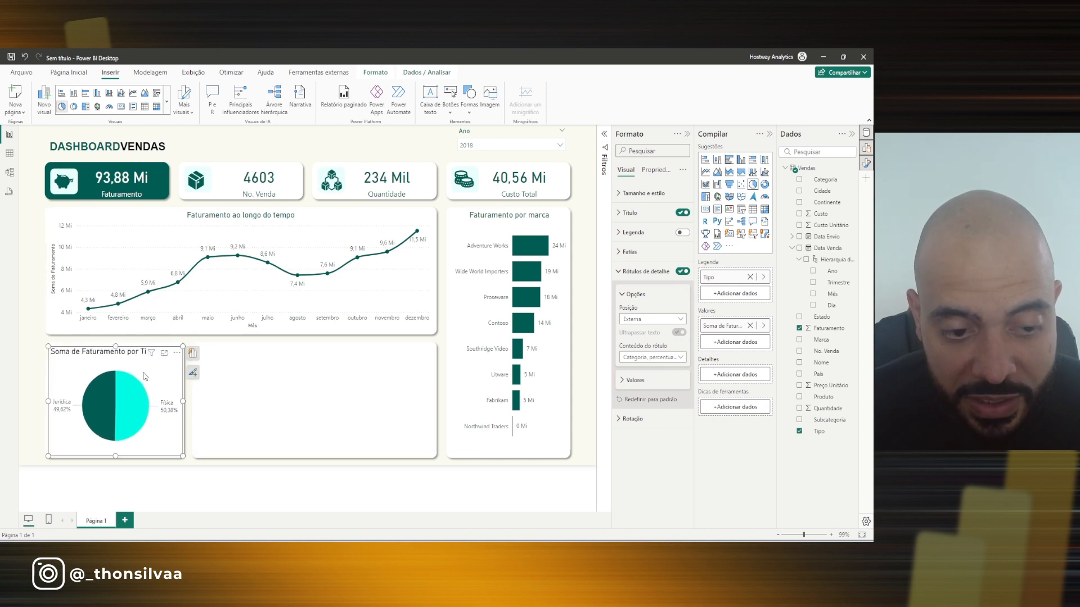
Add an empty map visual and narrow it to fit inside the wide empty card beside the pie chart
click(240, 382)
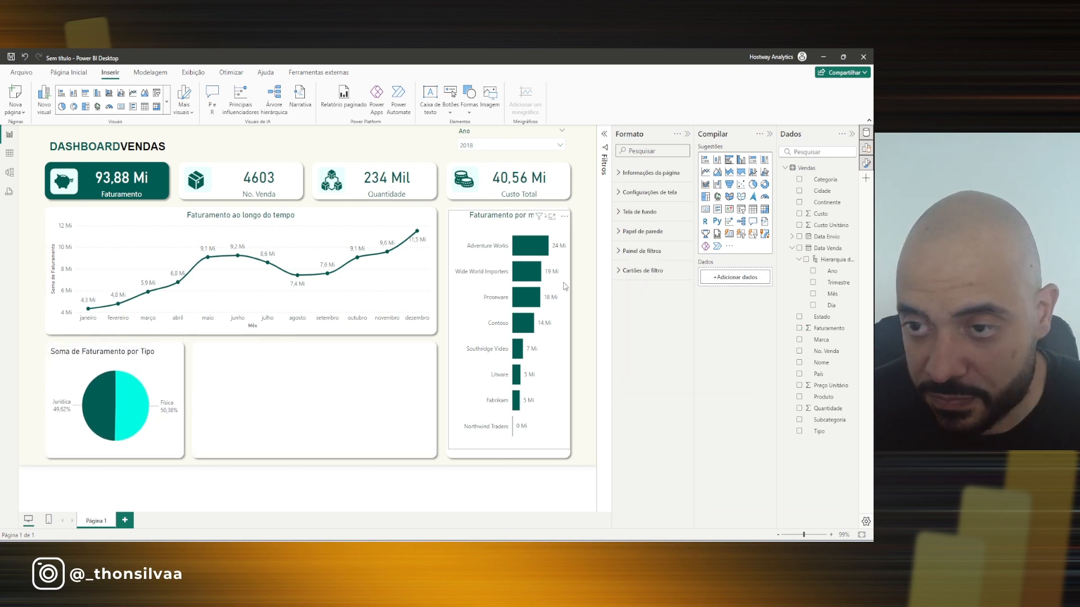
click(717, 197)
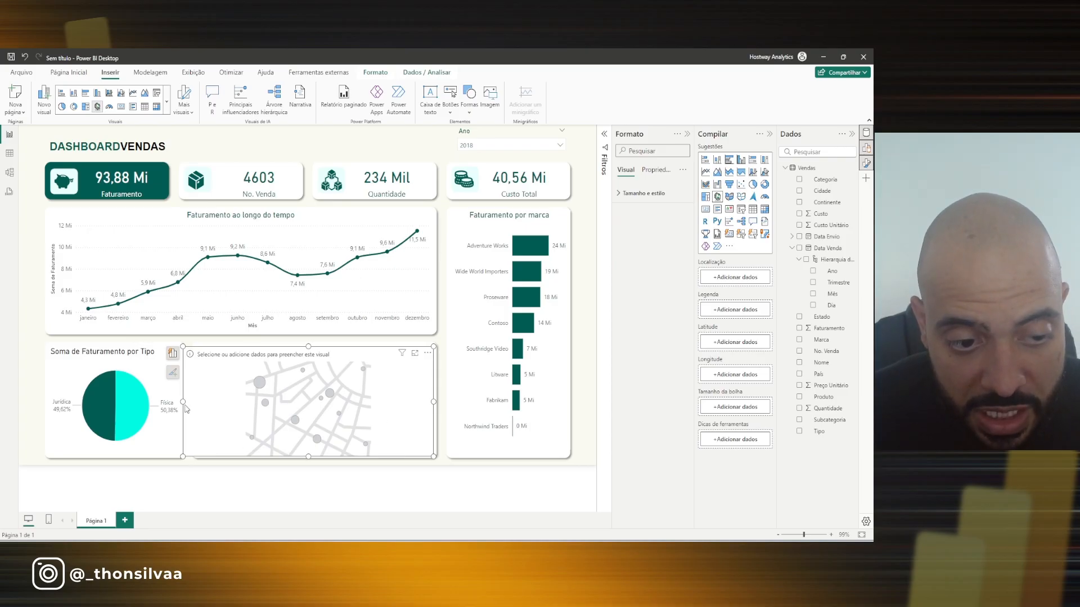
drag(184, 403, 197, 405)
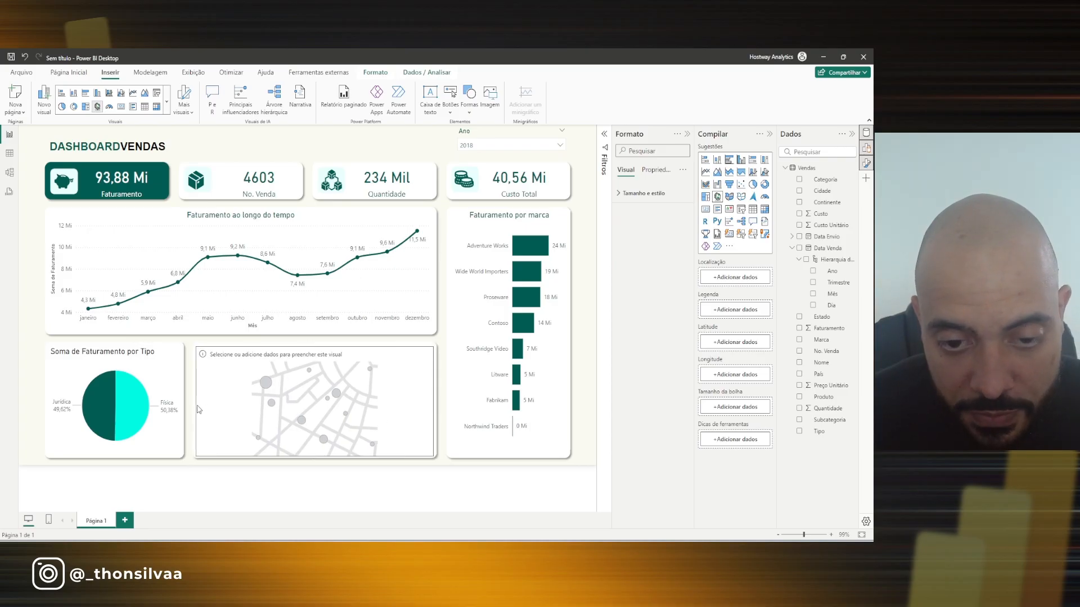
Examine the empty map's field options: Localização, Legenda, Latitude, Longitude and Tamanho da bolha
mouse_move(520, 351)
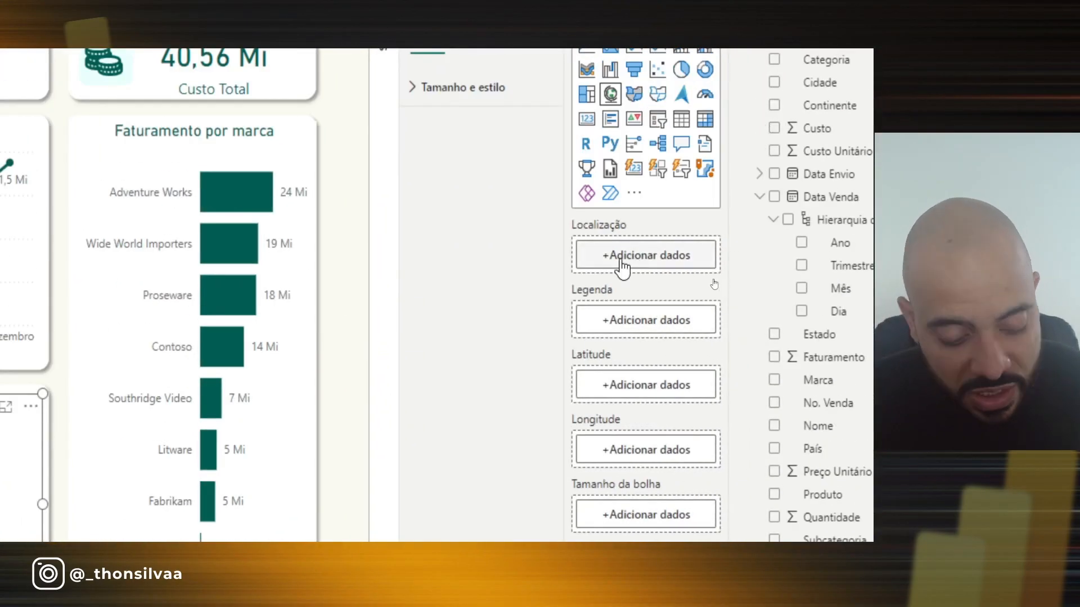
drag(537, 212, 720, 273)
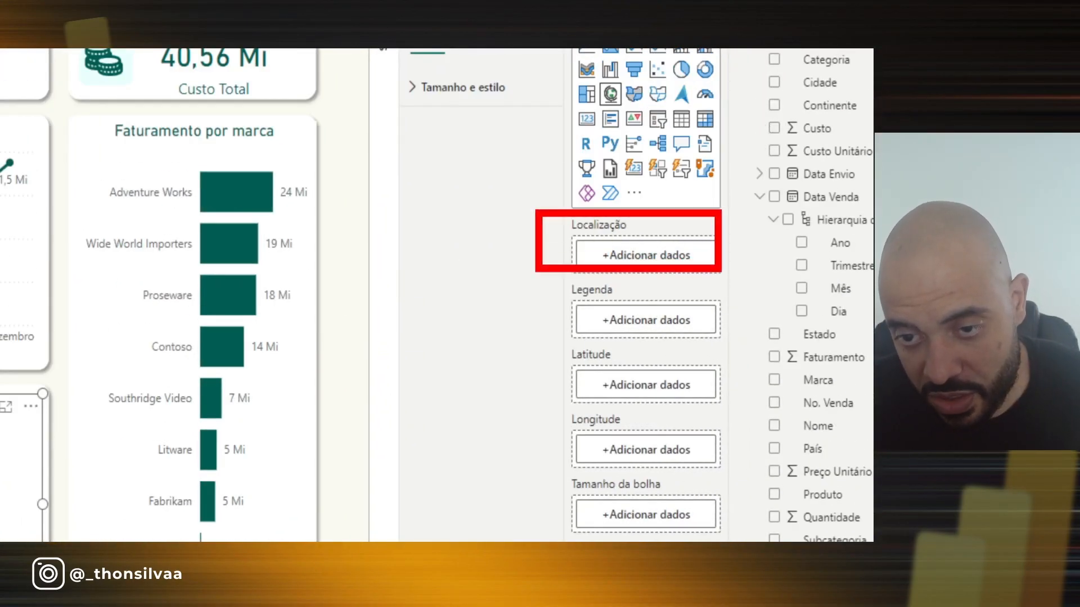
drag(535, 284, 752, 341)
drag(468, 366, 523, 365)
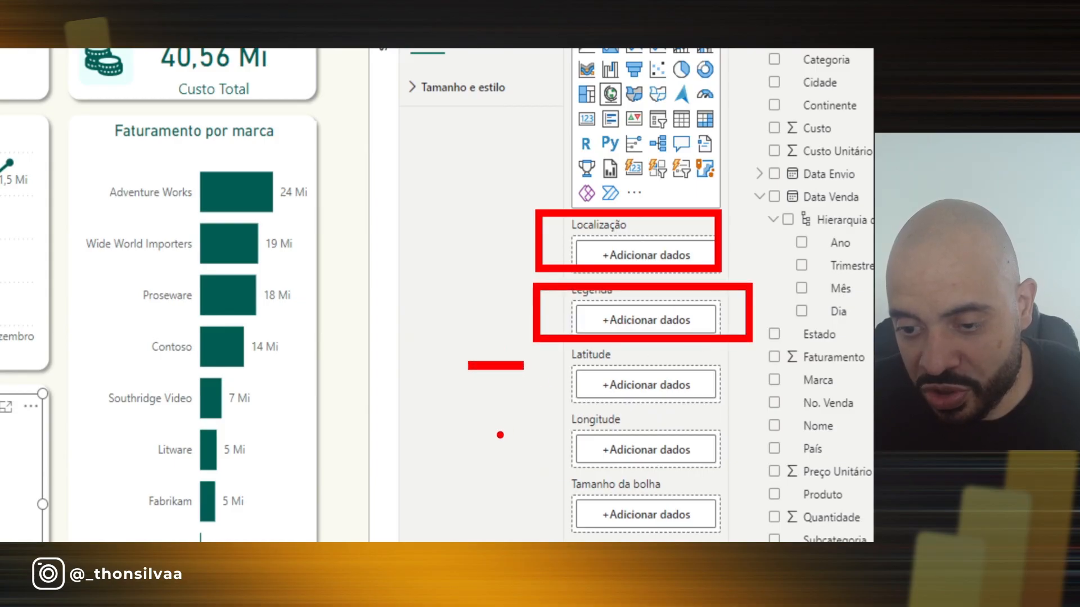
drag(497, 432, 543, 432)
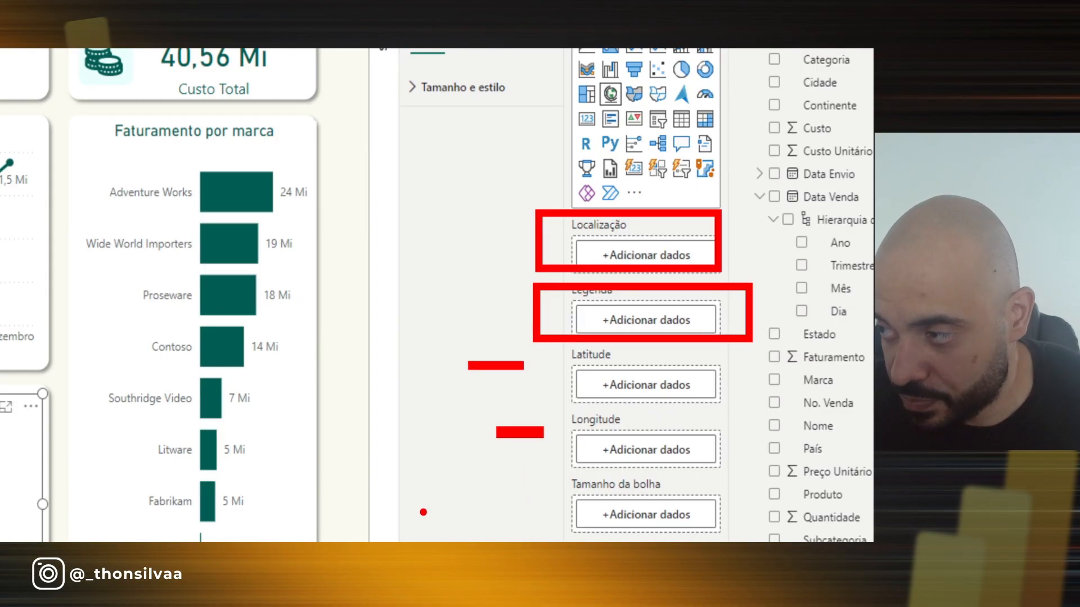
mouse_move(487, 512)
mouse_down()
mouse_move(528, 513)
mouse_move(516, 528)
mouse_up()
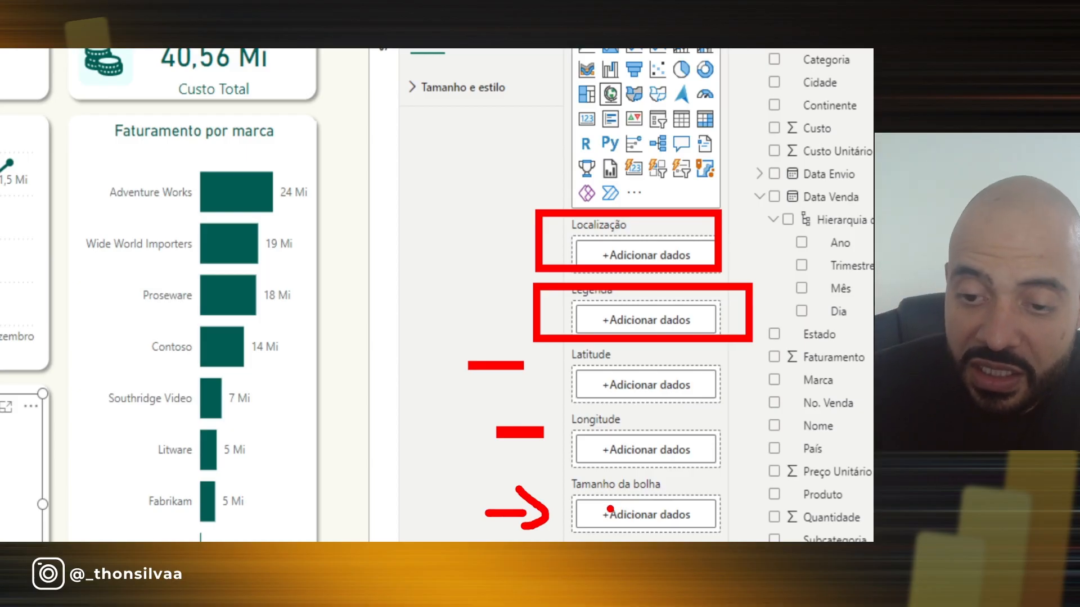
mouse_move(451, 247)
mouse_down()
mouse_move(498, 234)
mouse_move(515, 243)
mouse_up()
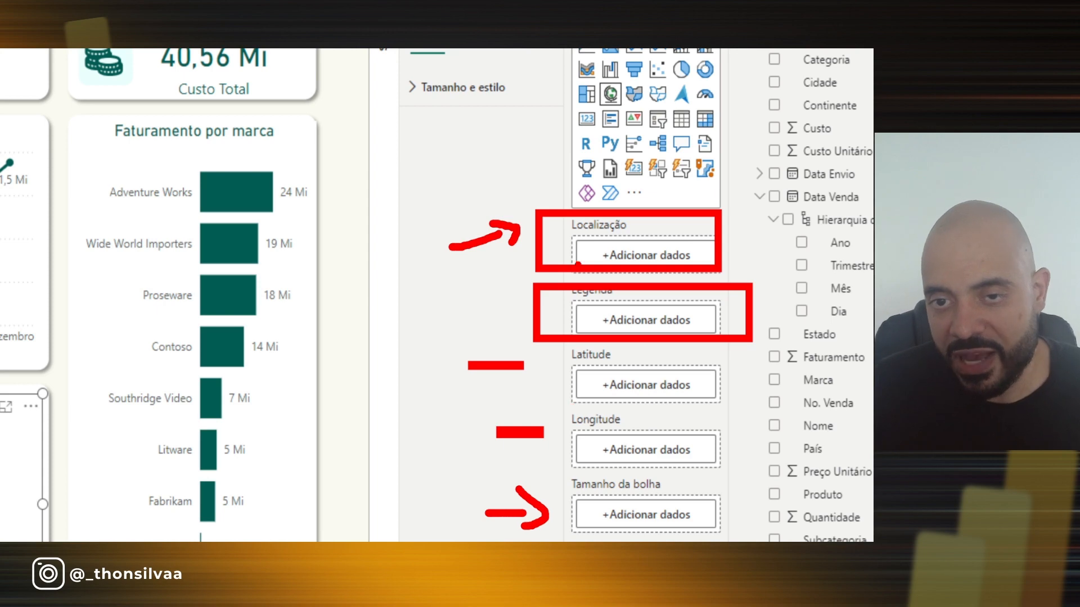
key(Escape)
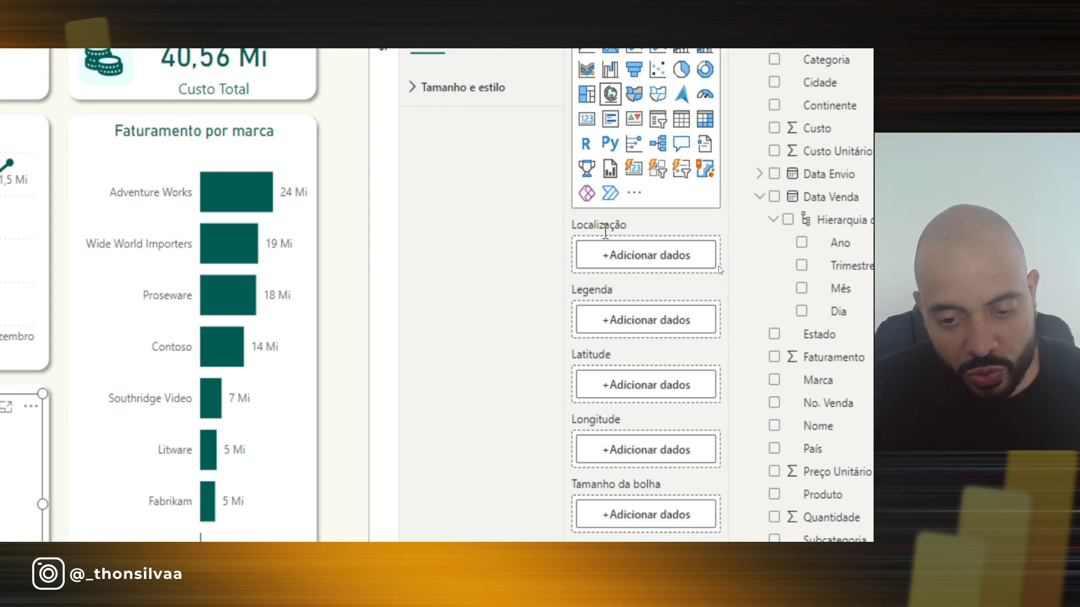
Check the continent question in Excalidraw, and in Power BI Desktop assign Continente as the map's Localização and Faturamento as its Tamanho da bolha
key(alt+Tab)
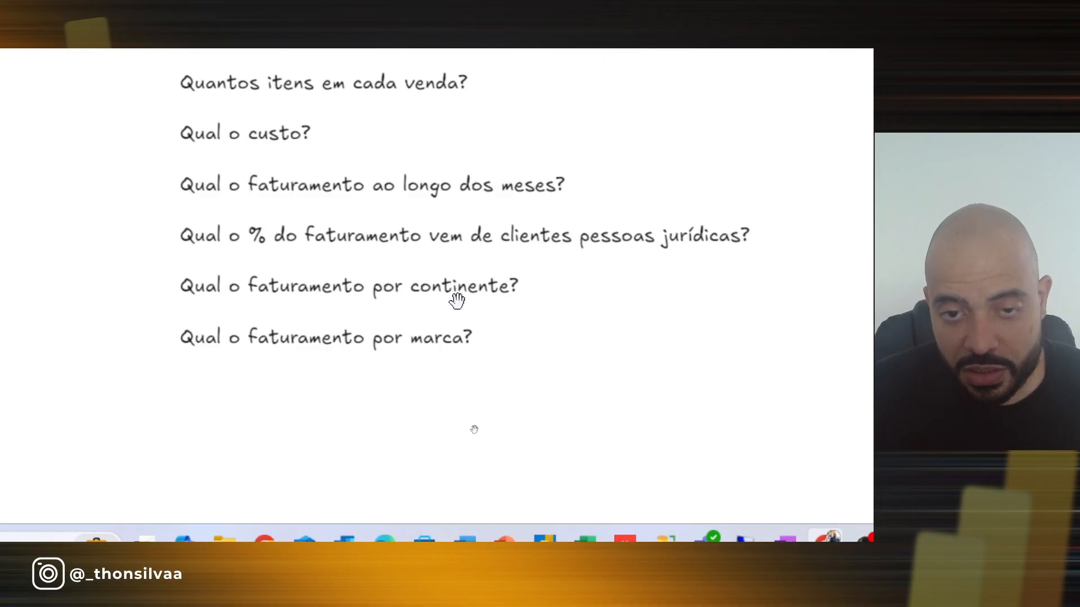
key(alt+Tab)
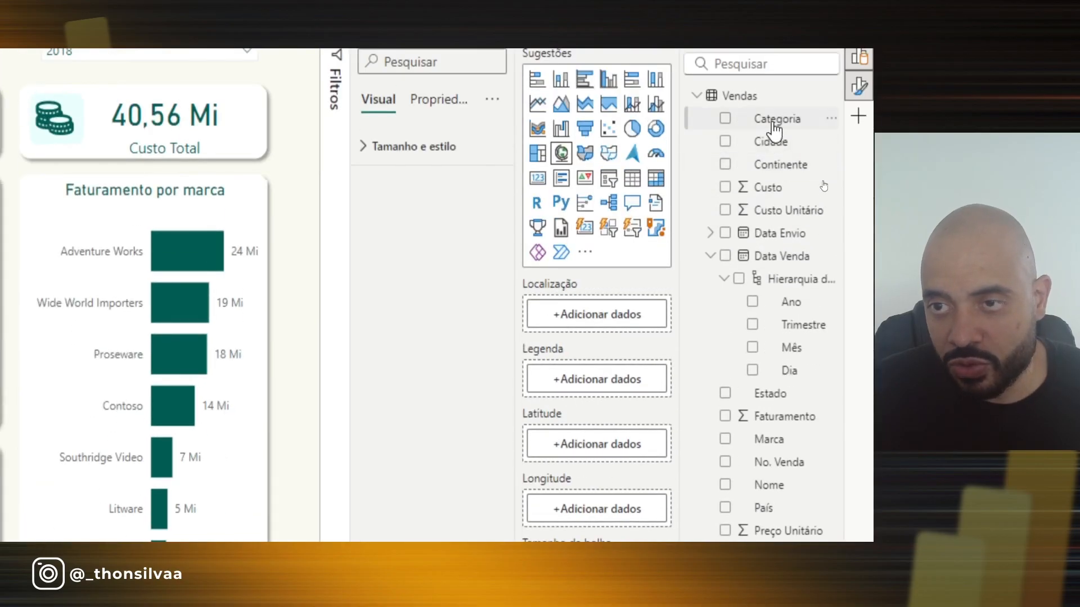
drag(775, 177, 624, 318)
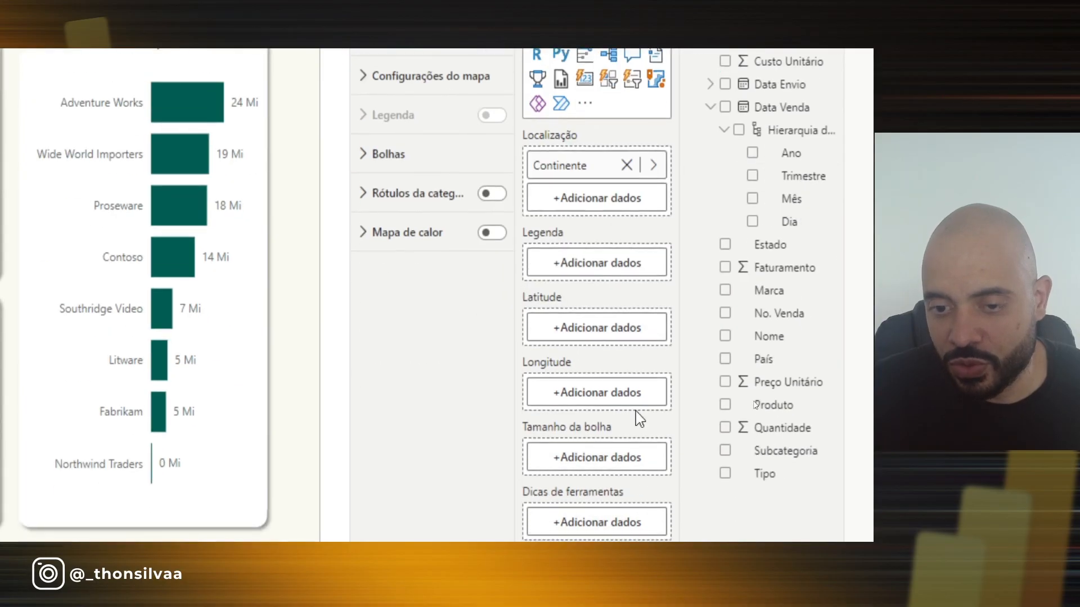
drag(781, 277, 619, 466)
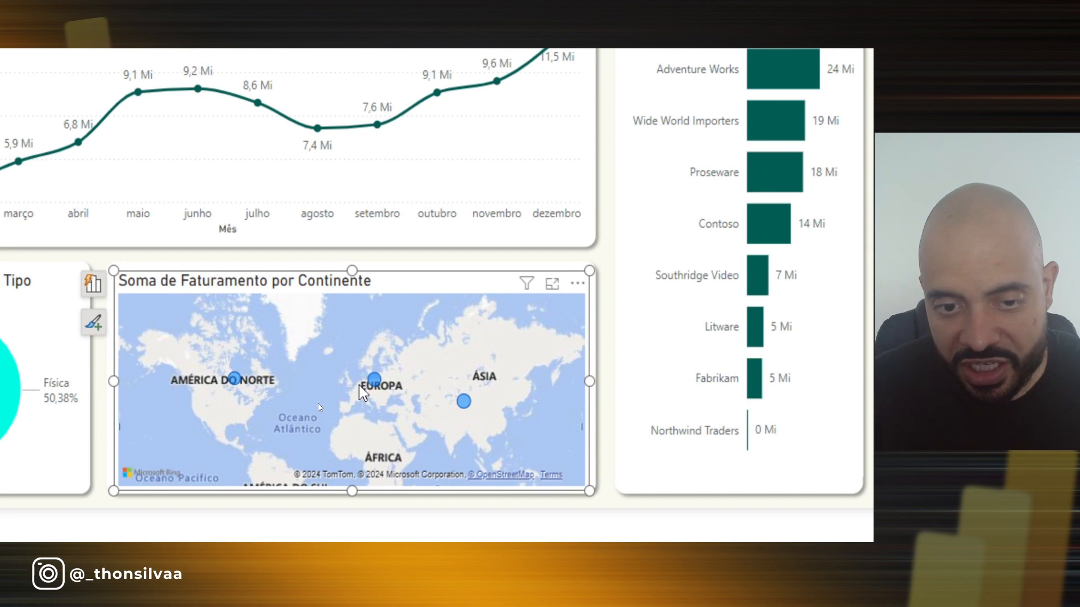
Examine the map's bubbles for Asia, Europe and North America, including their revenue tooltips and placement at different zoom levels
mouse_move(375, 384)
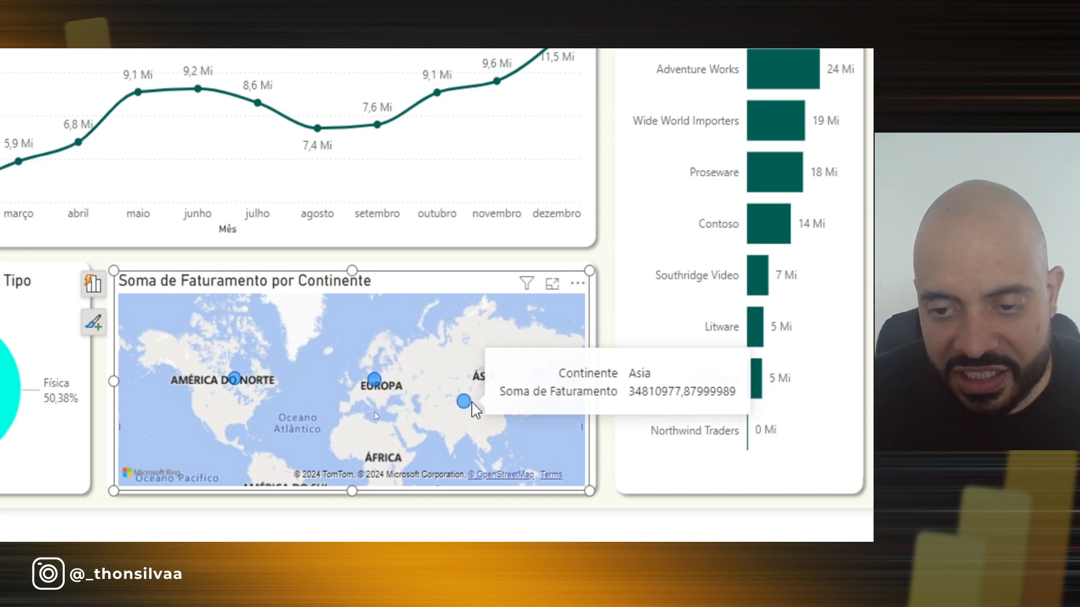
mouse_move(237, 384)
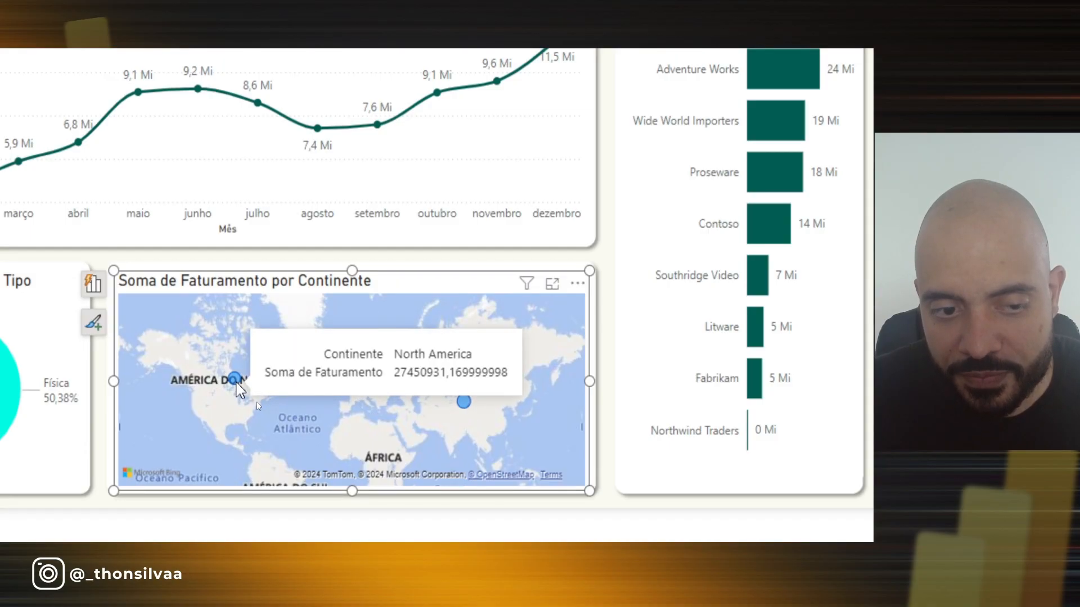
scroll(242, 388, up, 5)
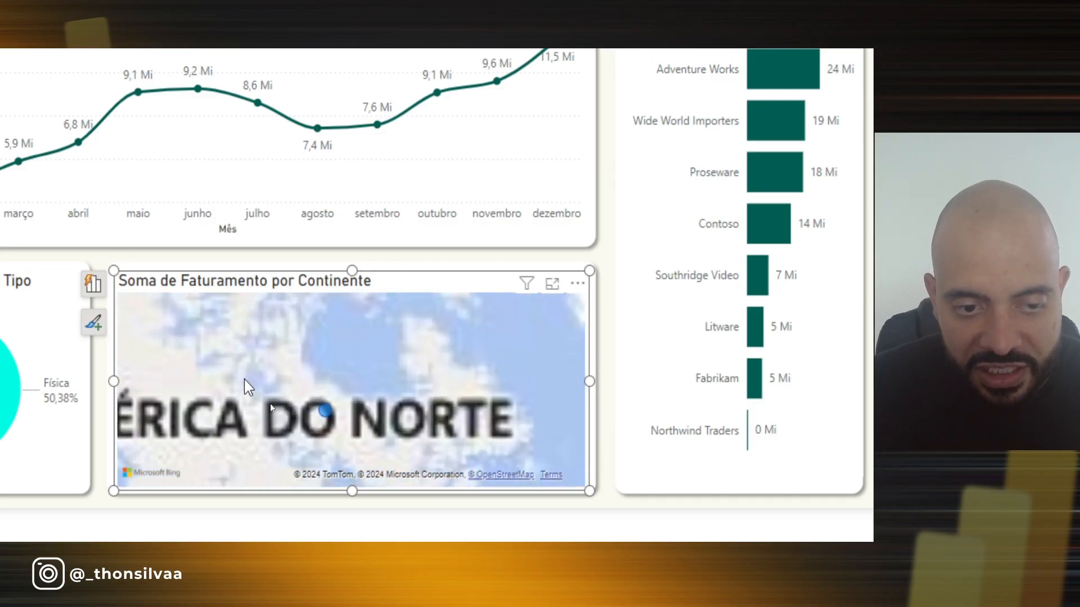
scroll(320, 444, down, 3)
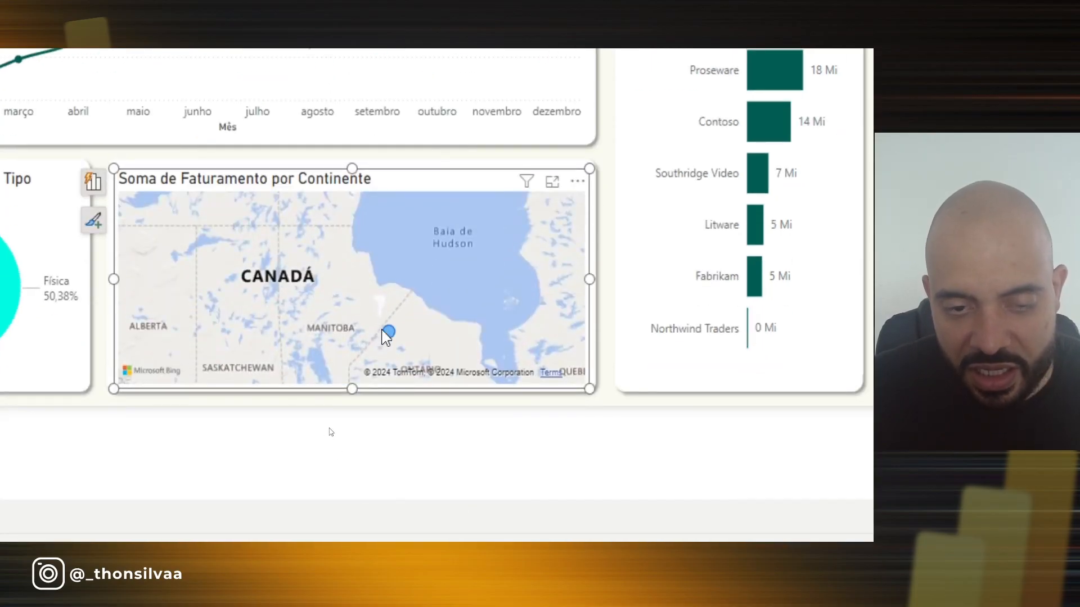
mouse_move(397, 340)
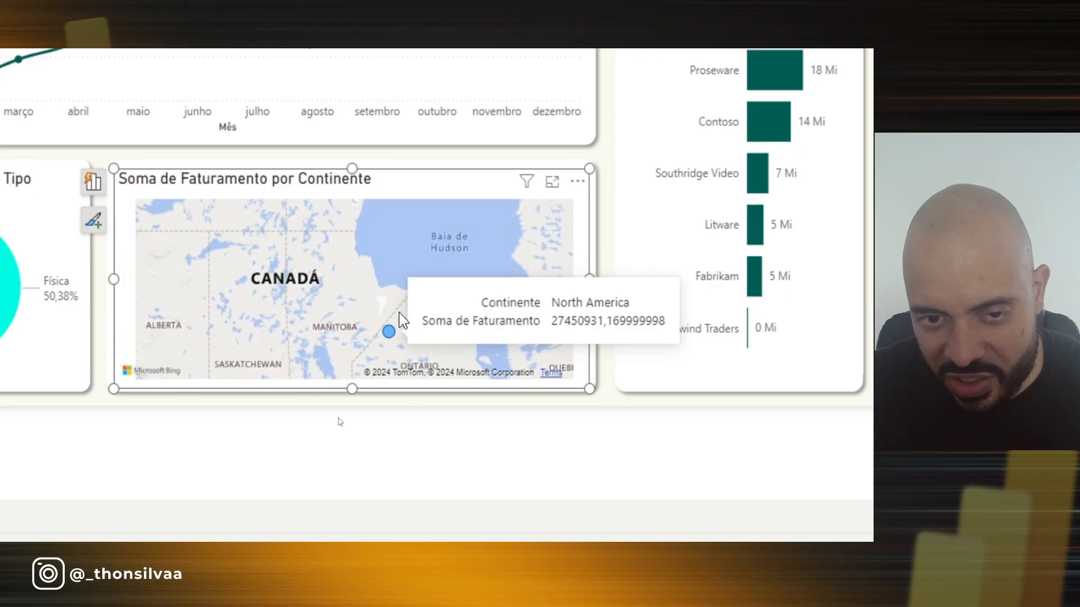
scroll(393, 335, down, 5)
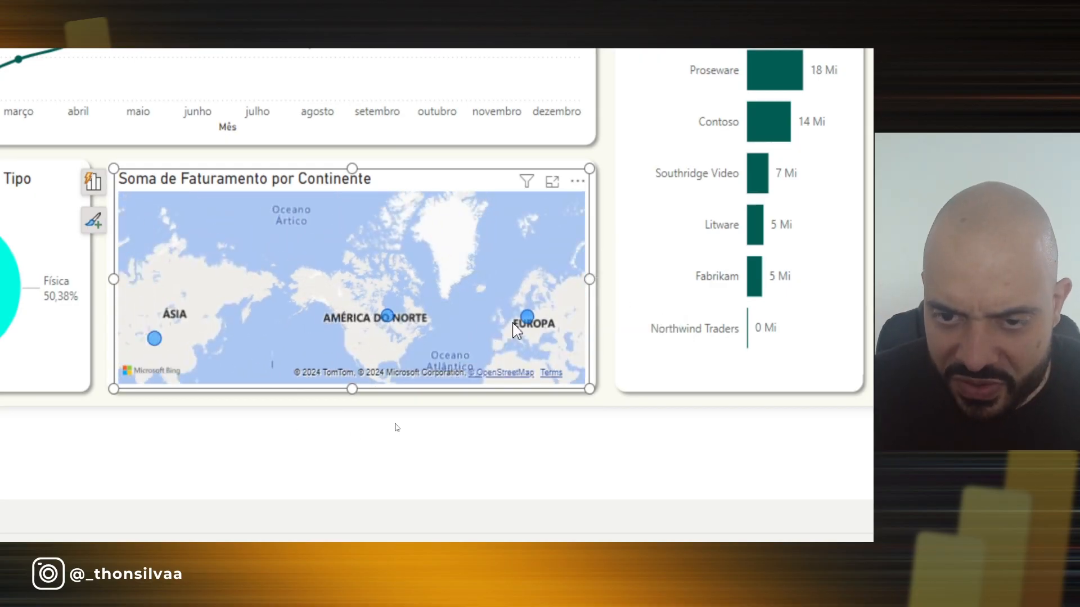
drag(513, 327, 302, 285)
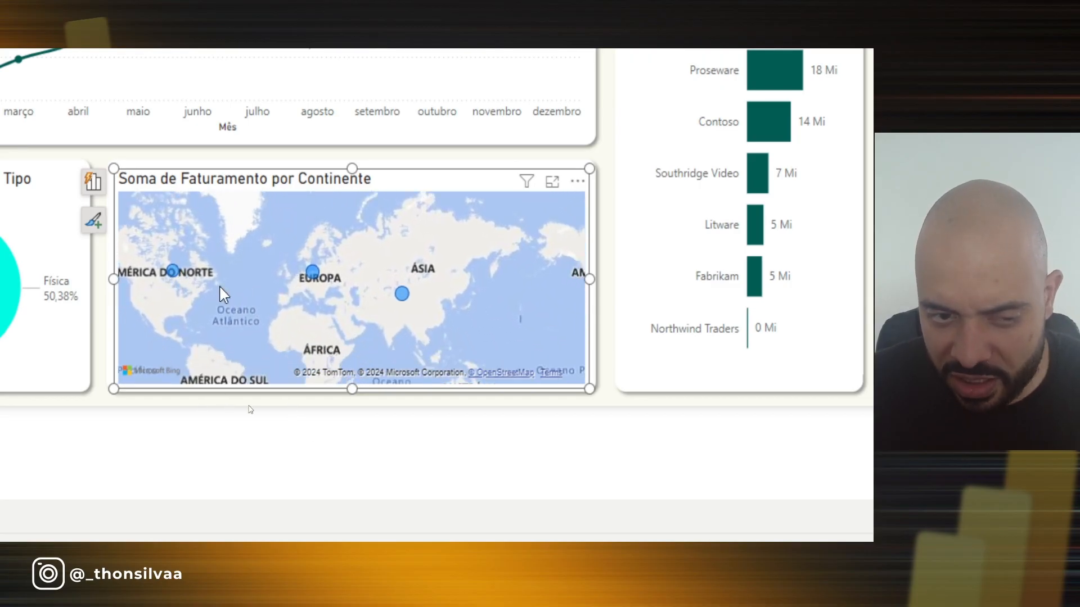
drag(275, 316, 288, 282)
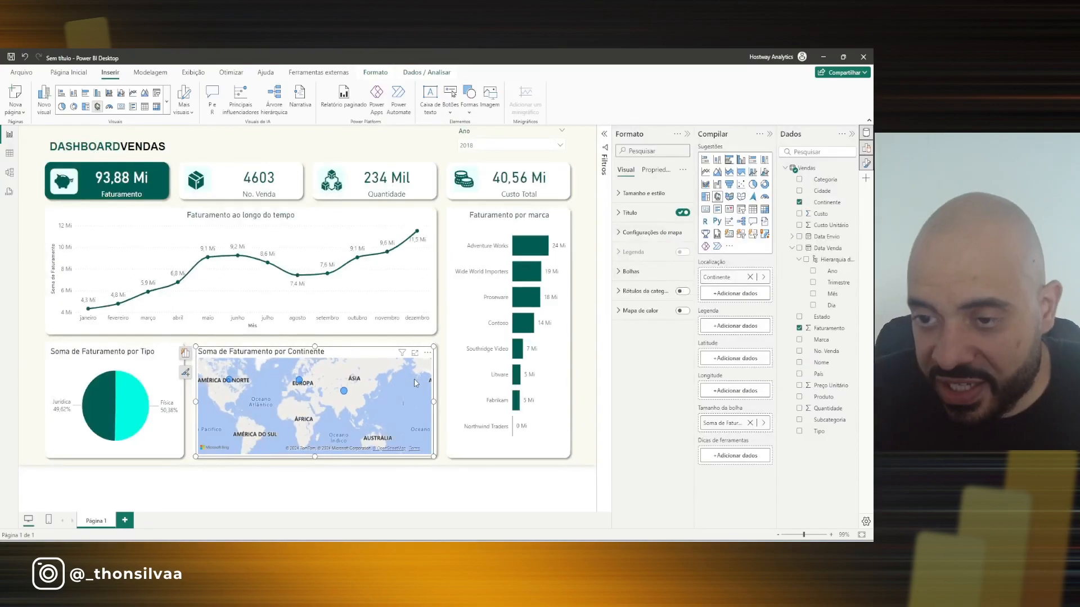
Enlarge the map's bubbles to size 46 and change their default colour to the recently used dark green
click(628, 275)
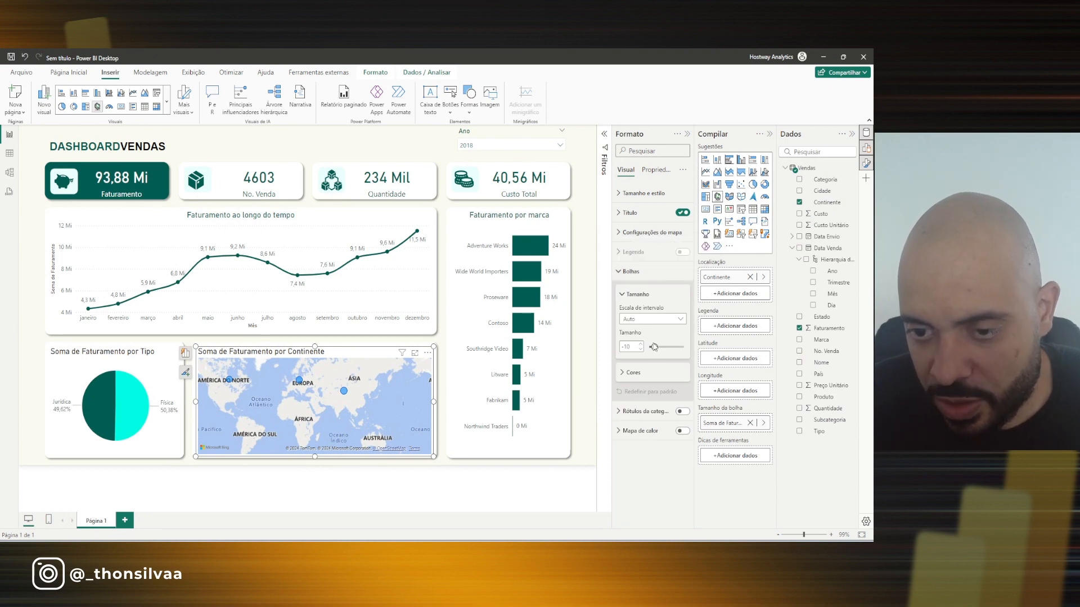
drag(654, 347, 669, 348)
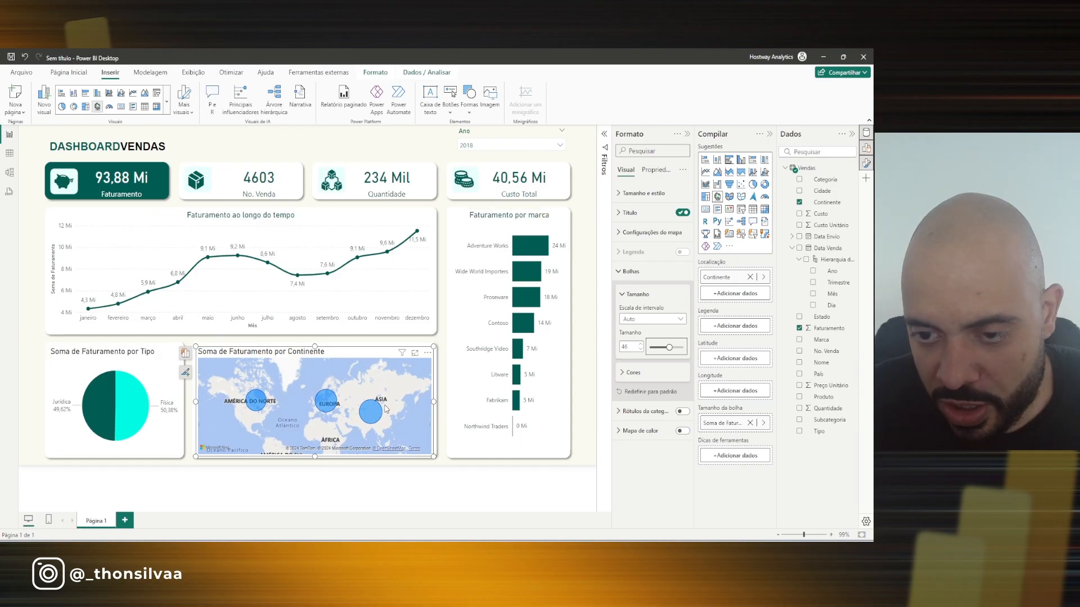
click(622, 374)
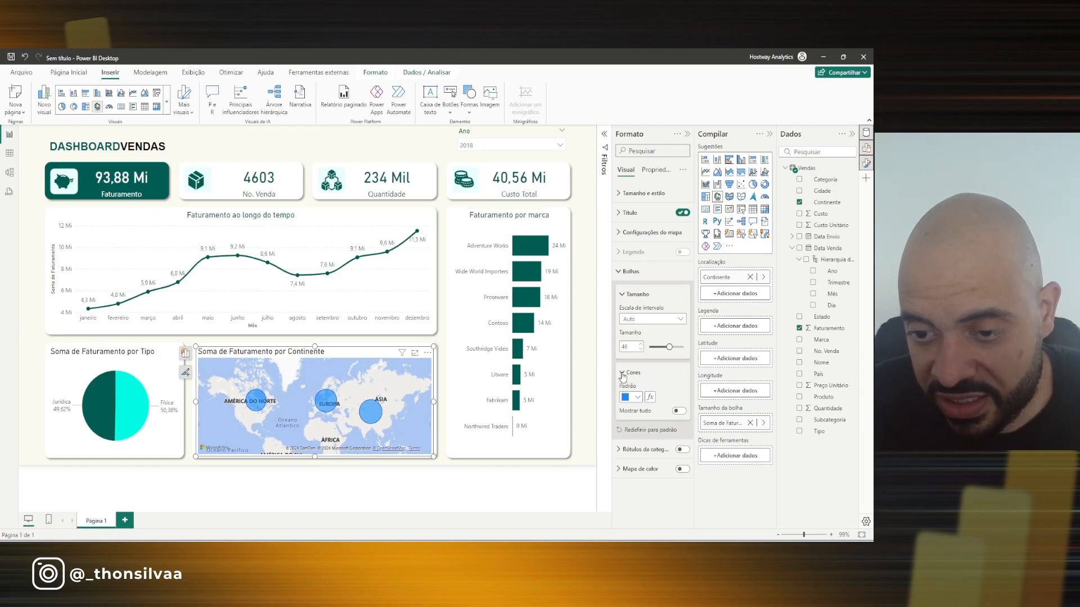
click(638, 398)
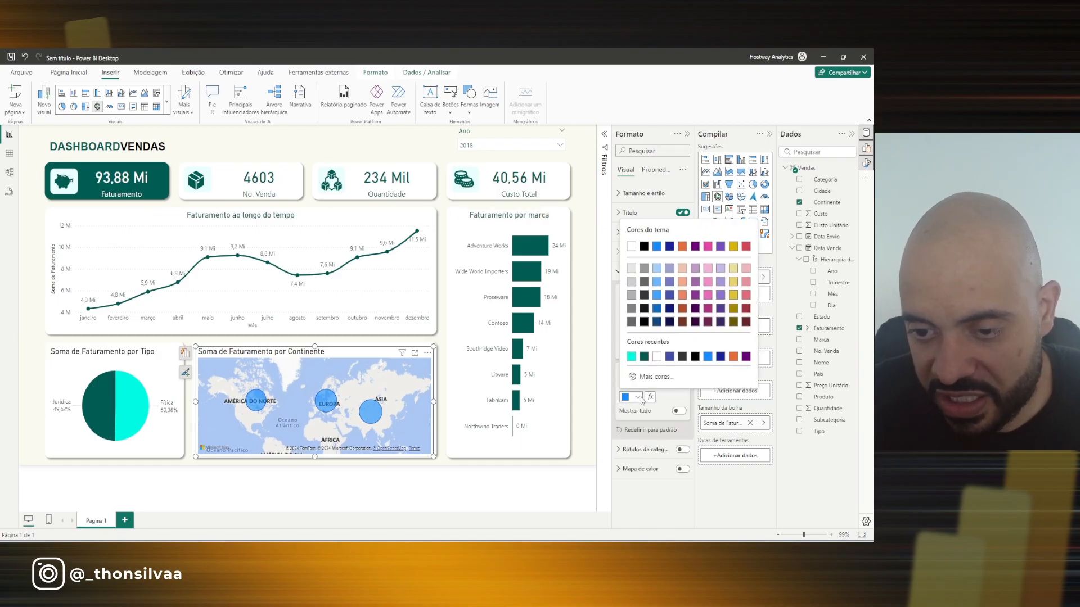
click(645, 357)
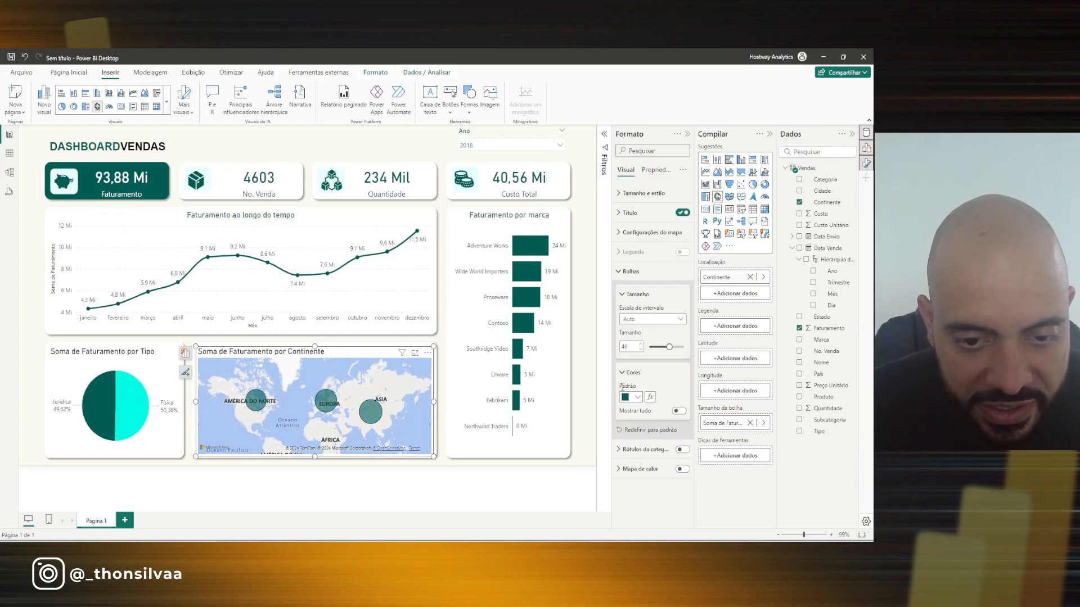
click(632, 273)
Try the Escala de Cinza, Claro, Escuro and Aéreo styles on the map and restore the Rodoviário style
click(641, 242)
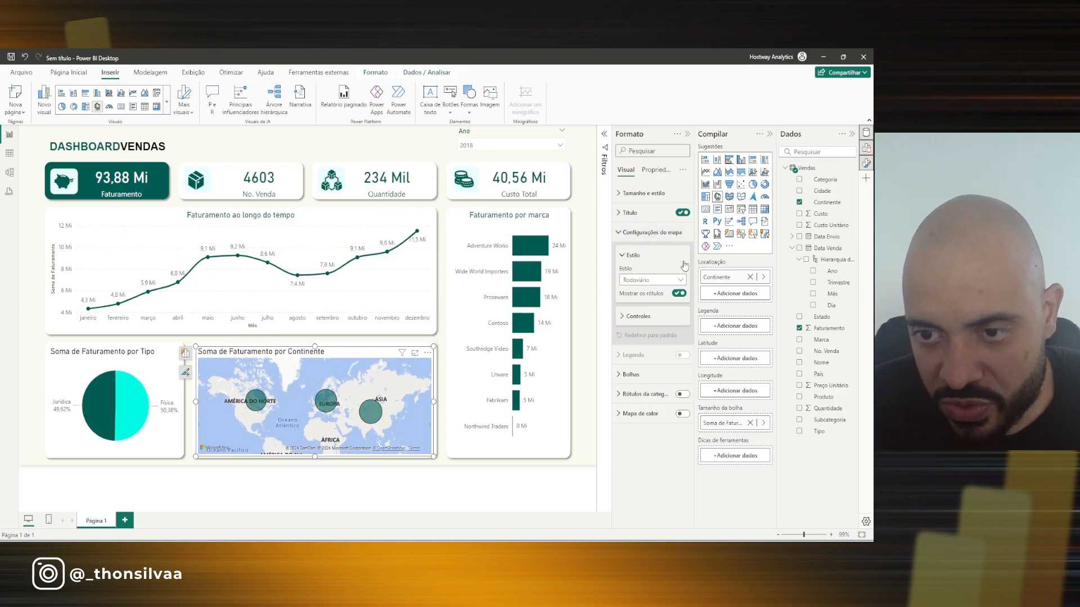
click(673, 280)
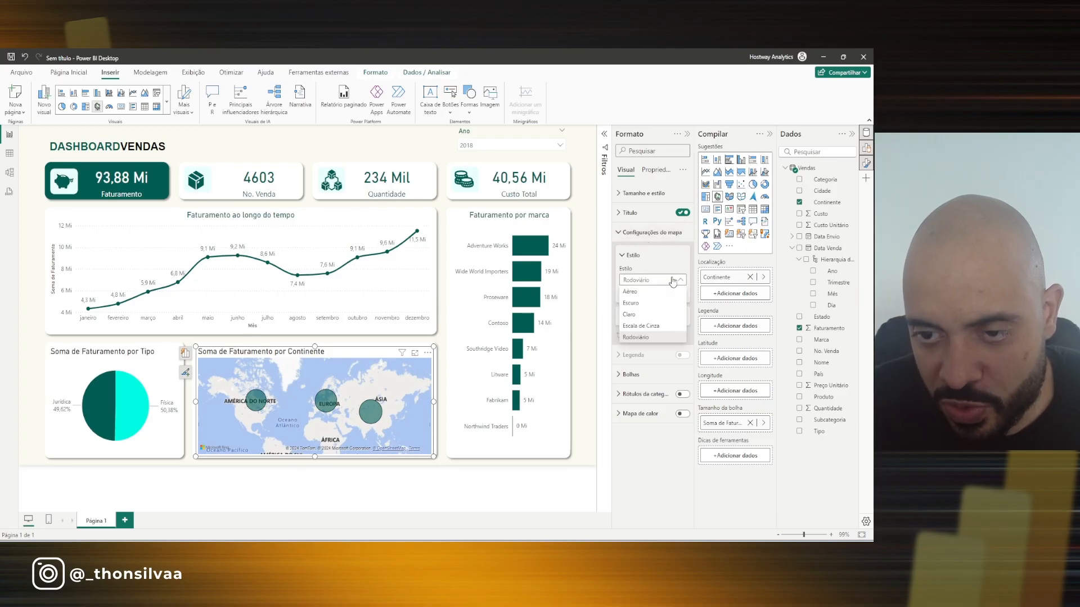
click(643, 329)
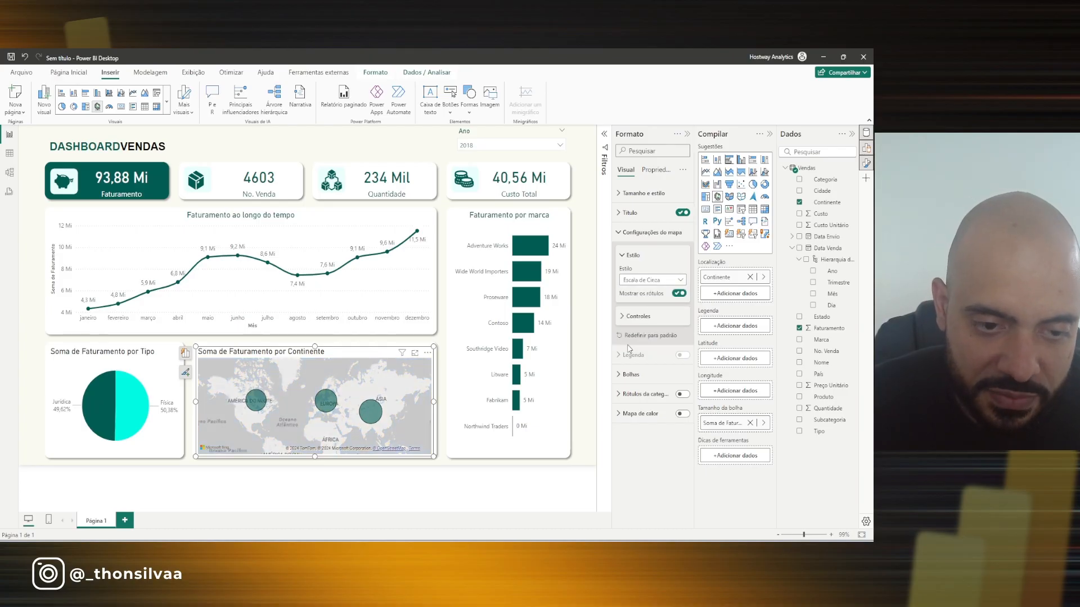
click(659, 281)
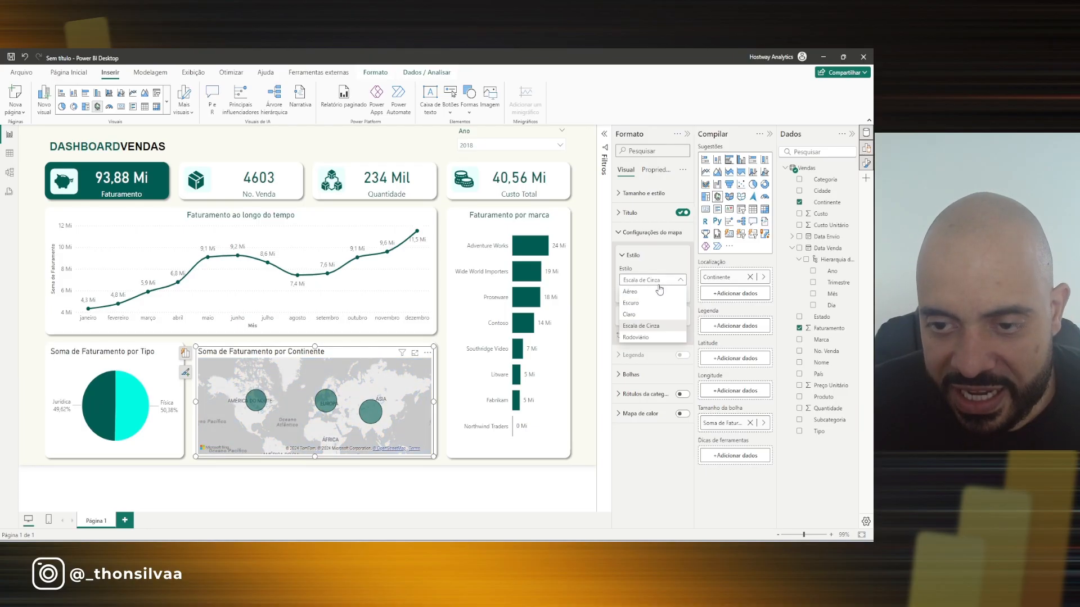
click(648, 315)
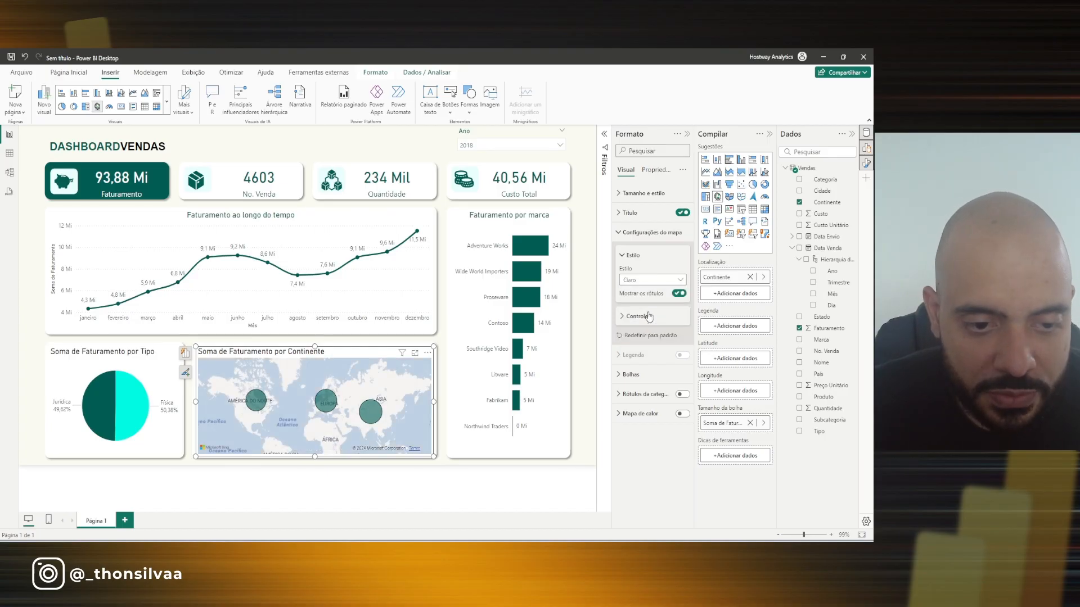
click(652, 287)
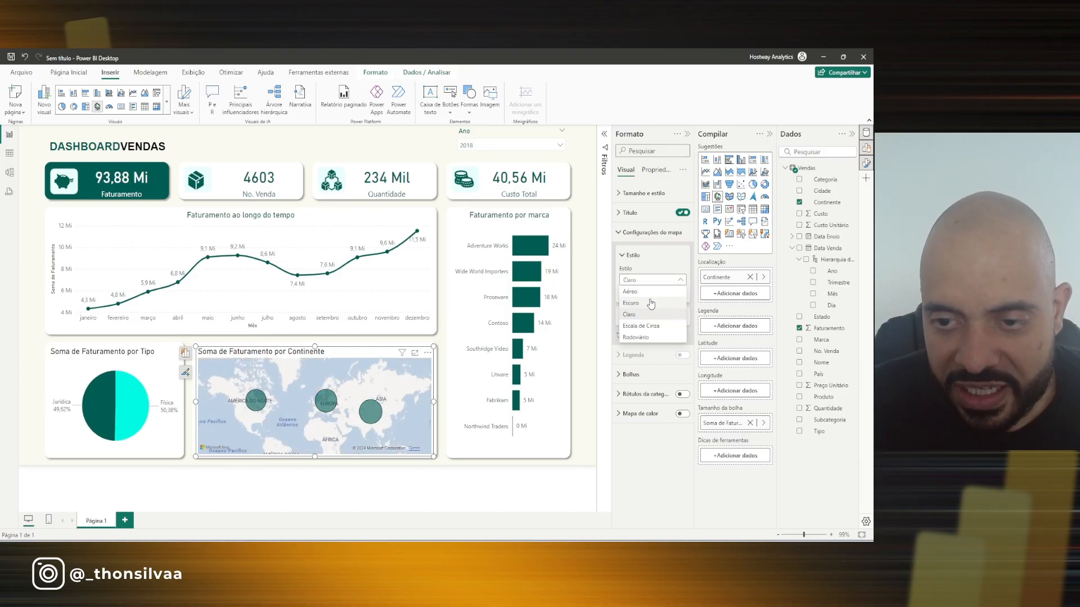
click(651, 304)
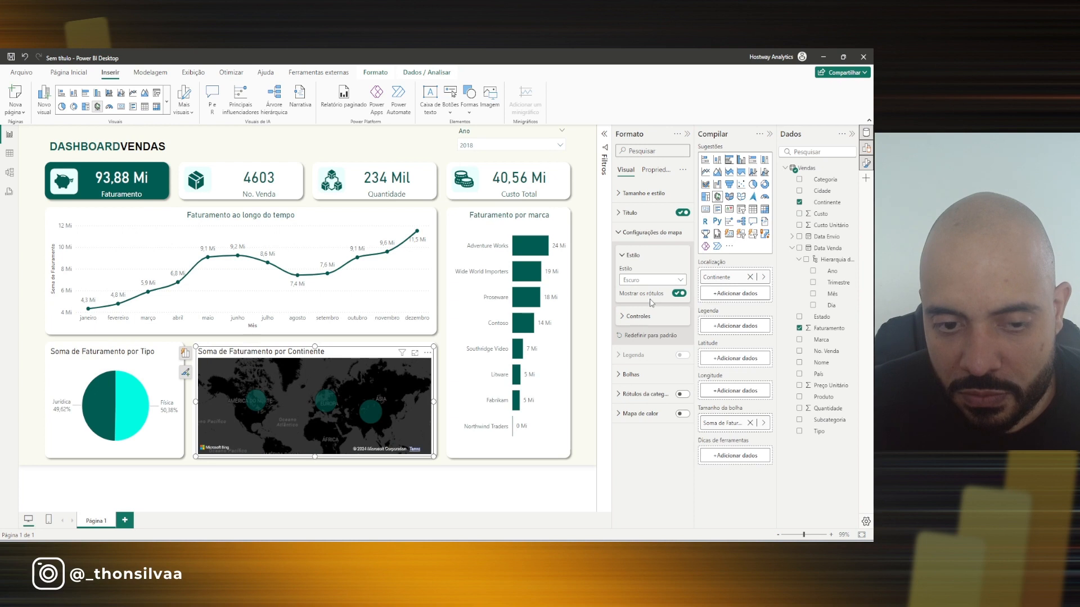
click(651, 280)
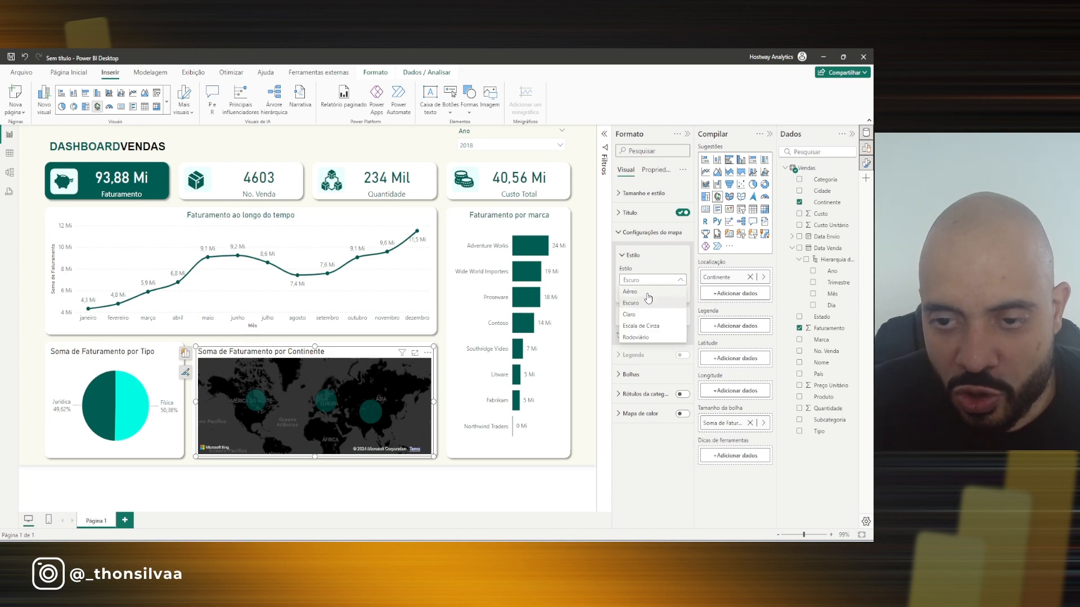
click(648, 293)
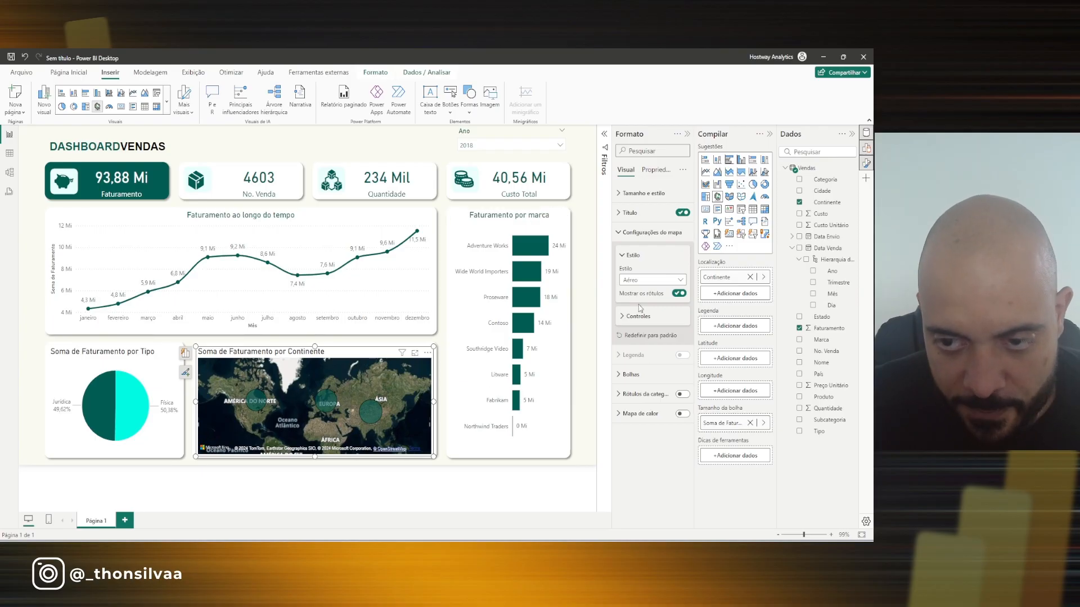
click(644, 282)
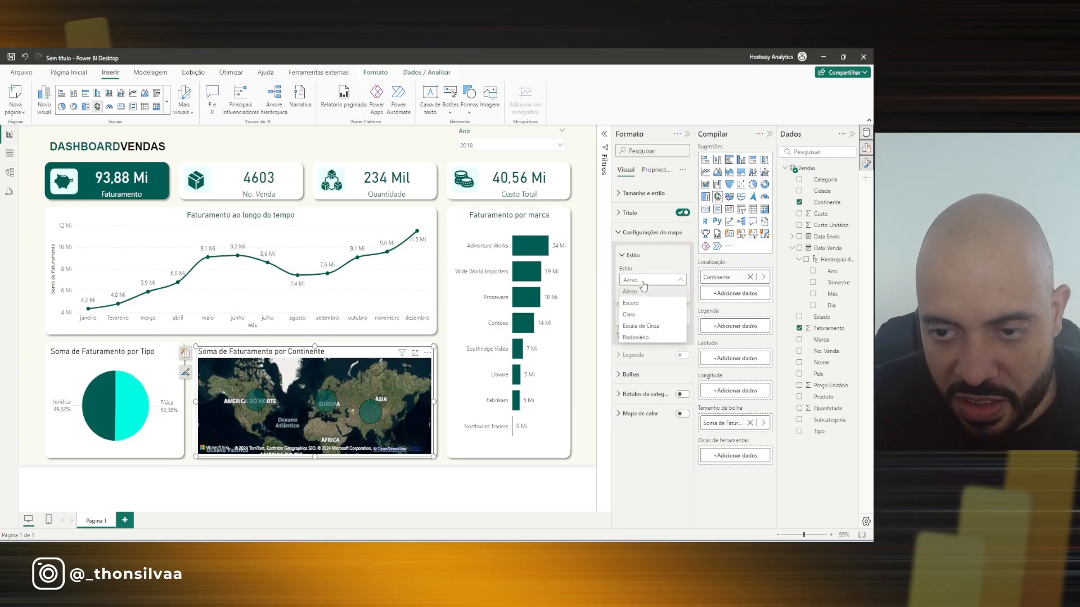
click(635, 338)
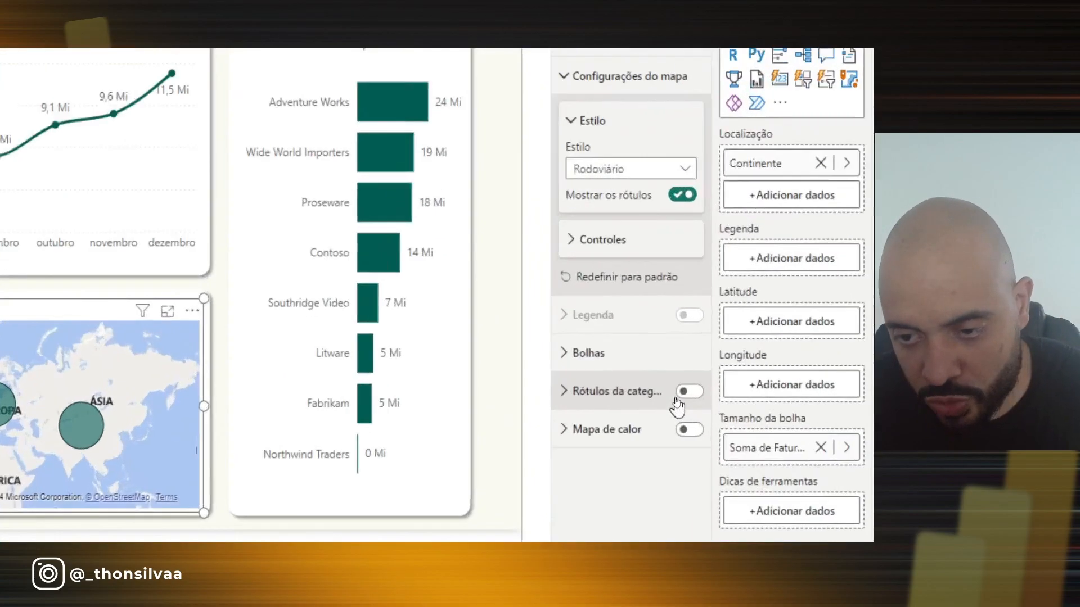
Try the category labels (Rótulos da categoria) and heat map (Mapa de calor) on the continent map, switch both off again and deselect the map
click(683, 392)
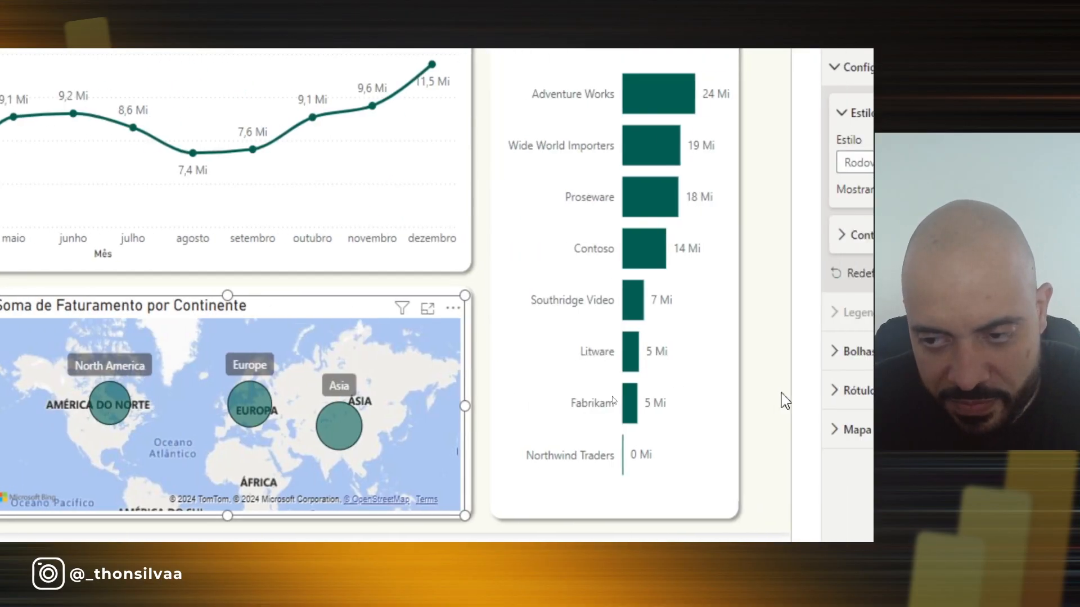
click(761, 399)
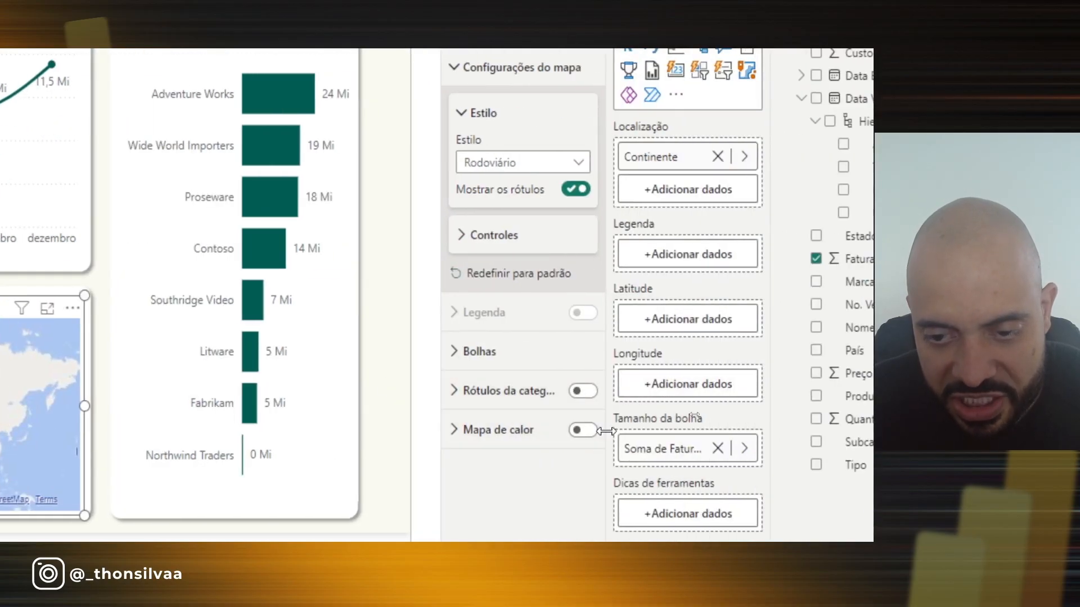
click(588, 432)
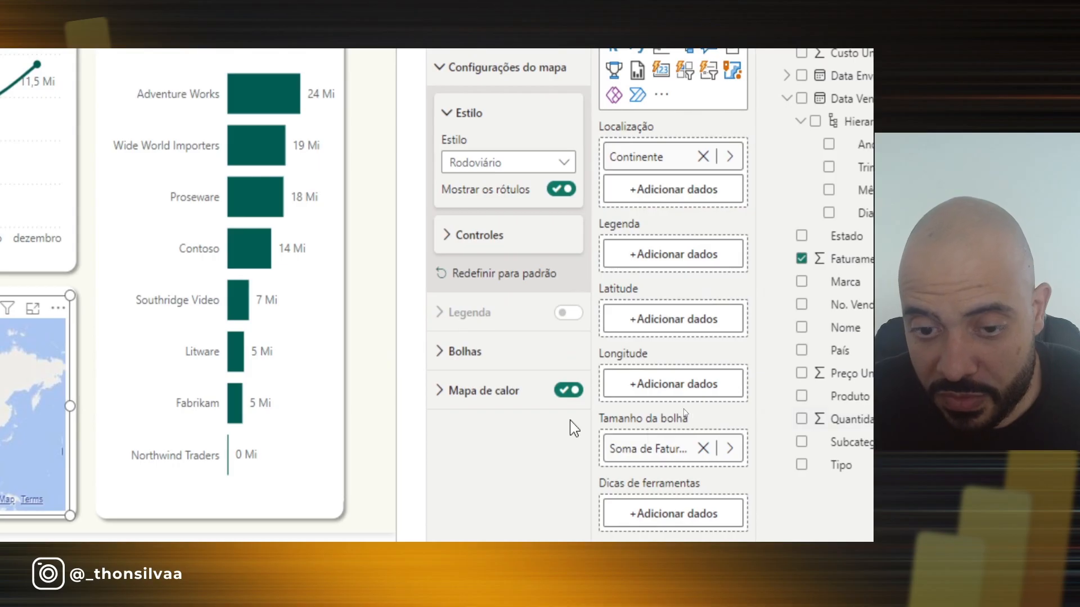
click(570, 391)
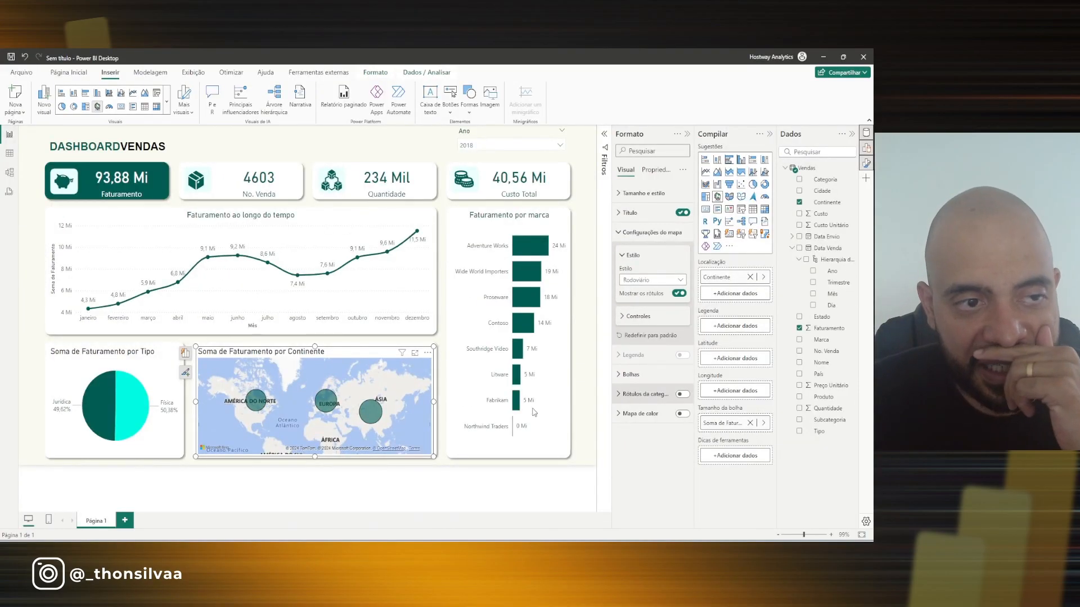
click(341, 477)
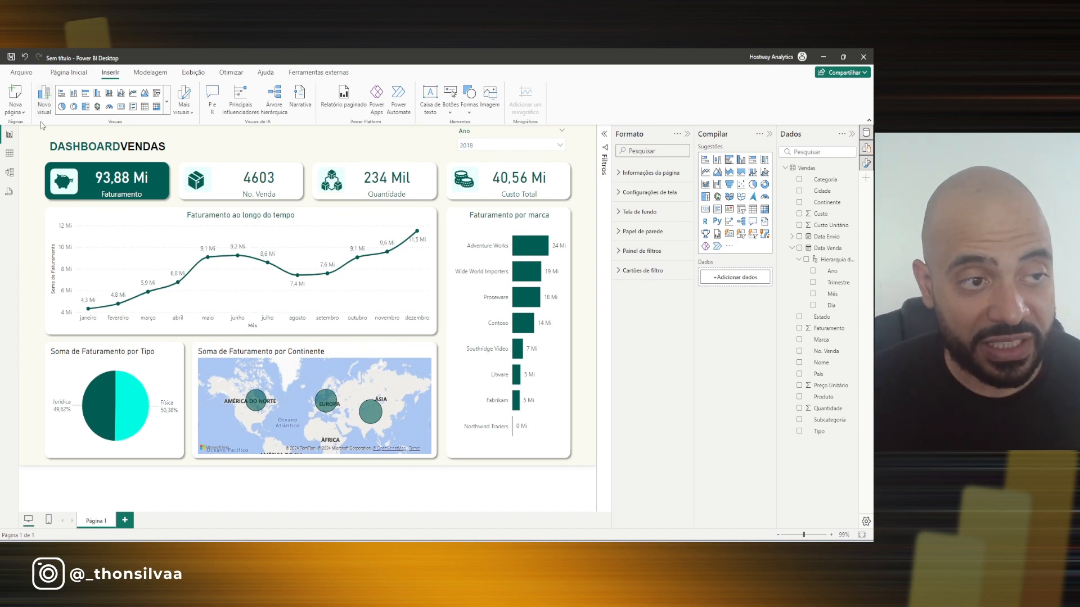
View the Vendas table in the model view and return to the report page
click(12, 177)
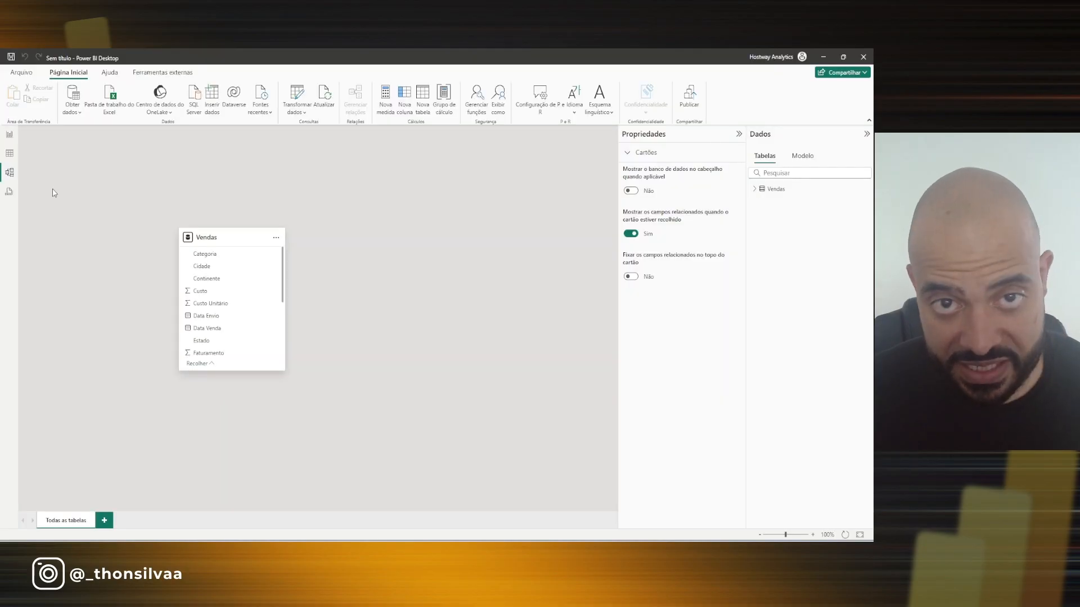
click(11, 139)
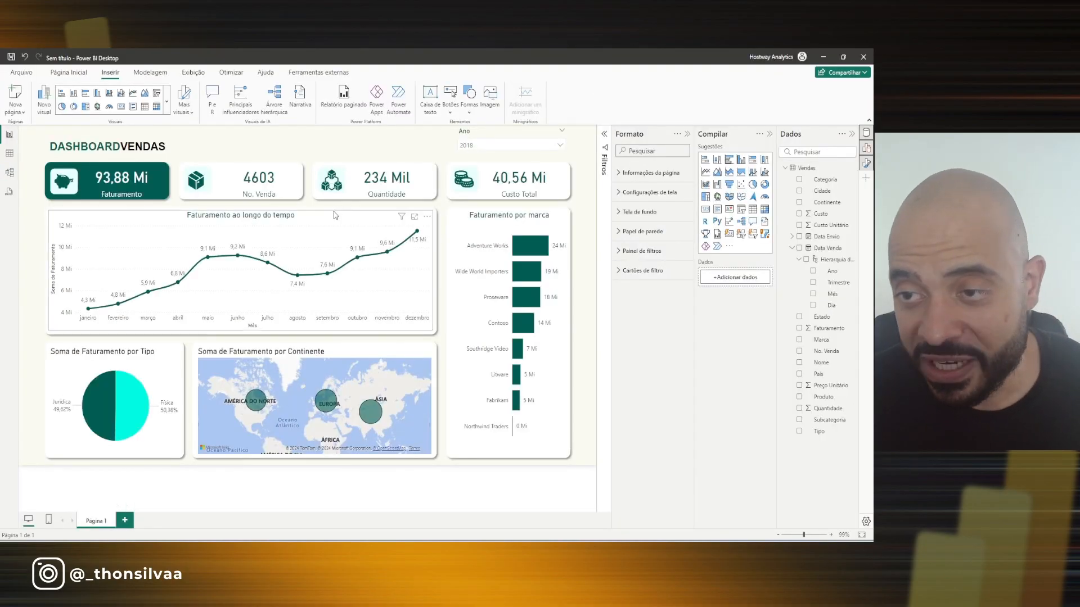